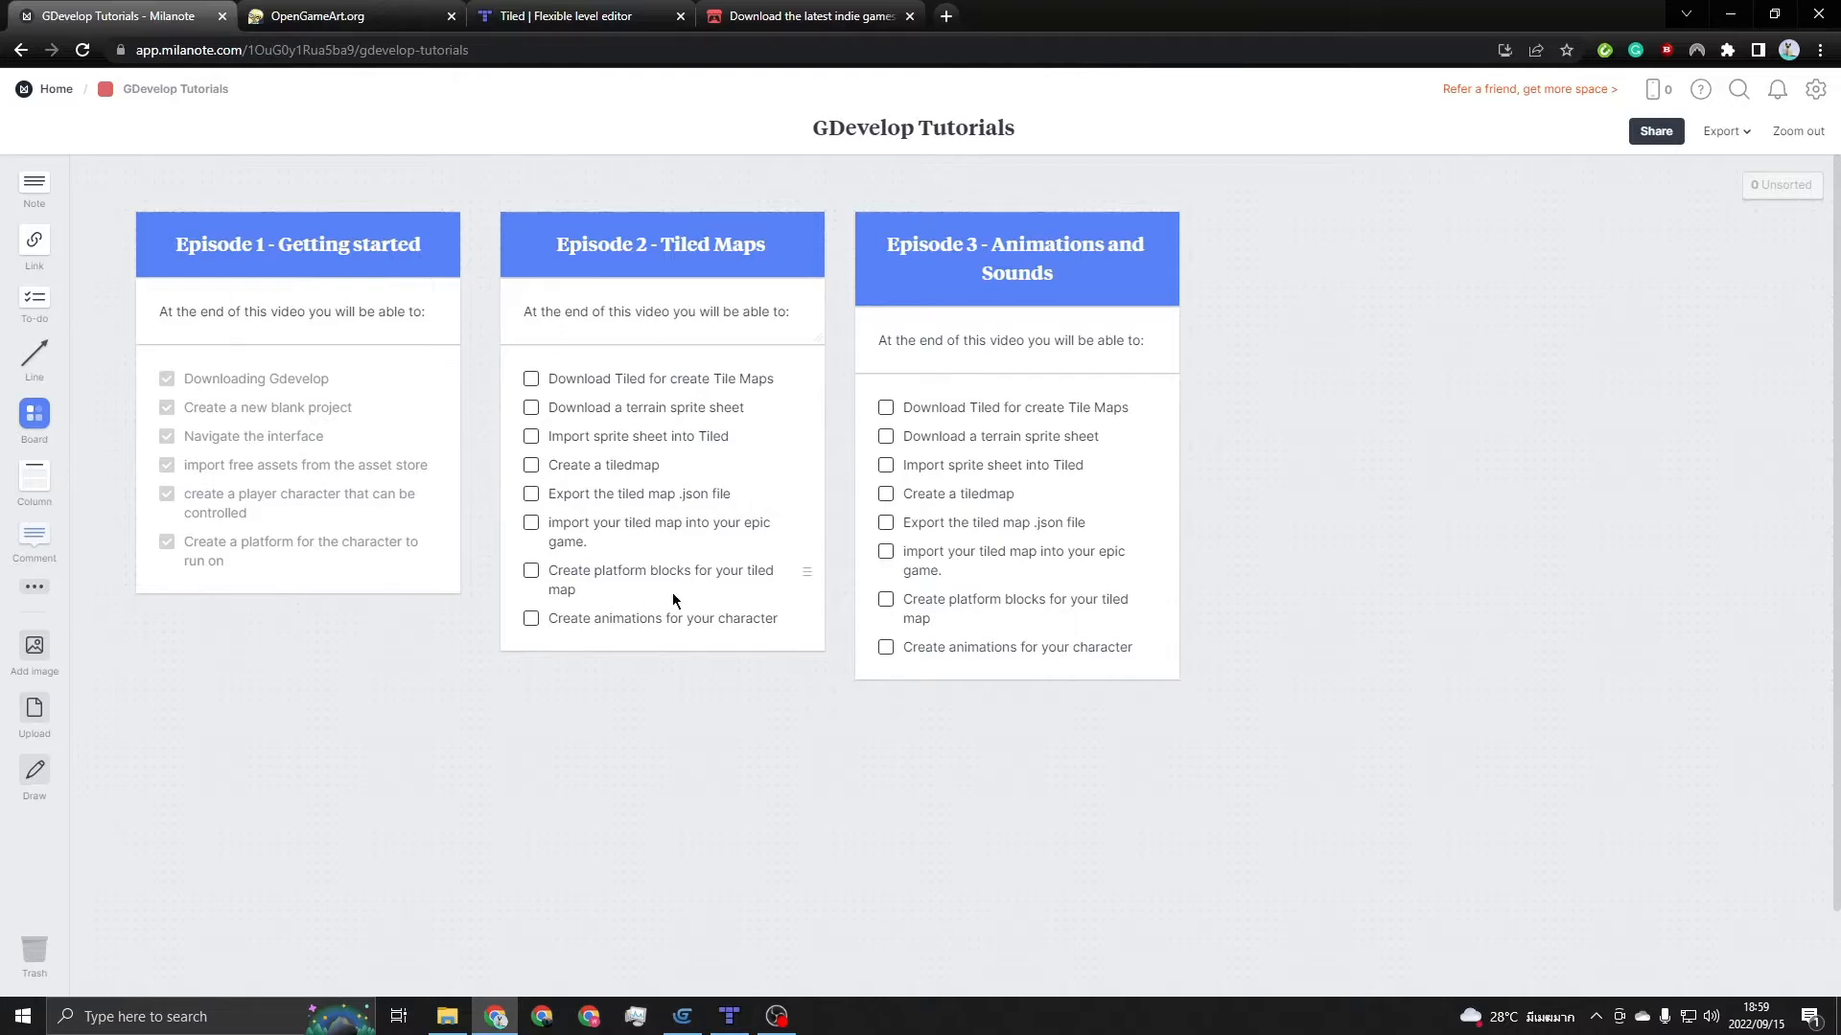
Open YouTube in a new browser tab and search for "lofi music for game dev"
click(946, 16)
click(773, 524)
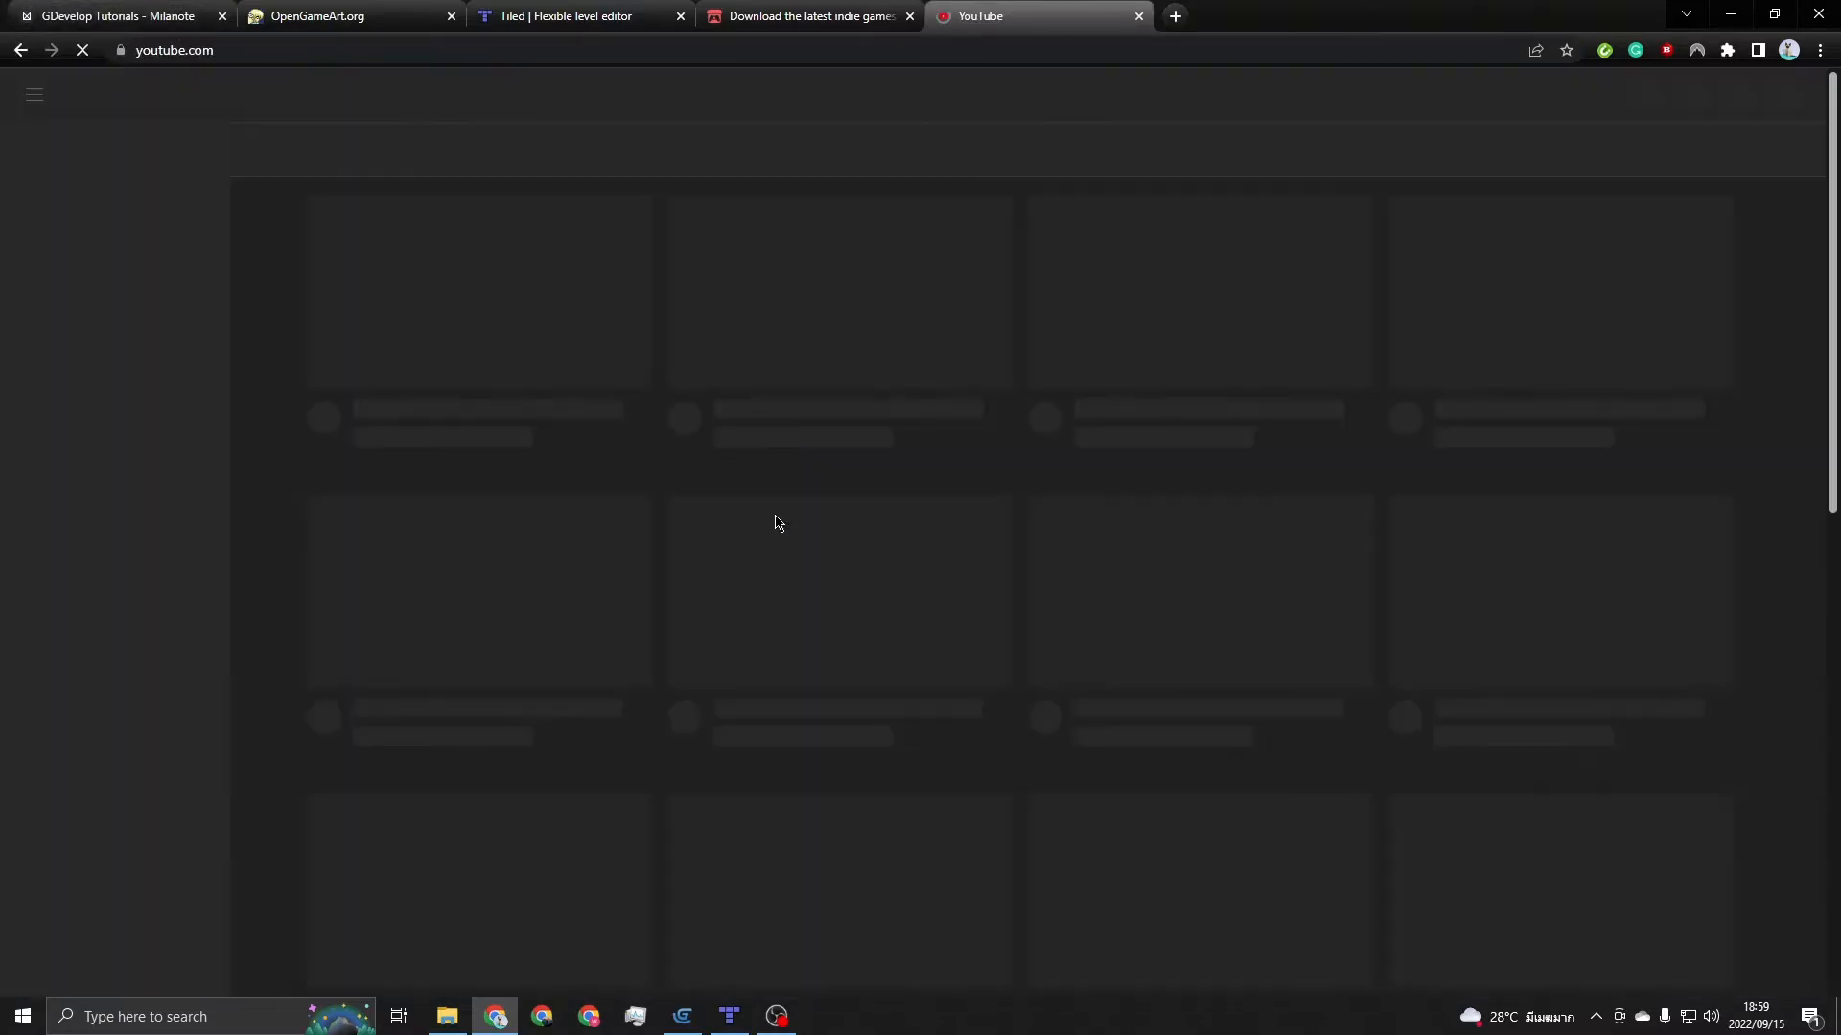
click(876, 88)
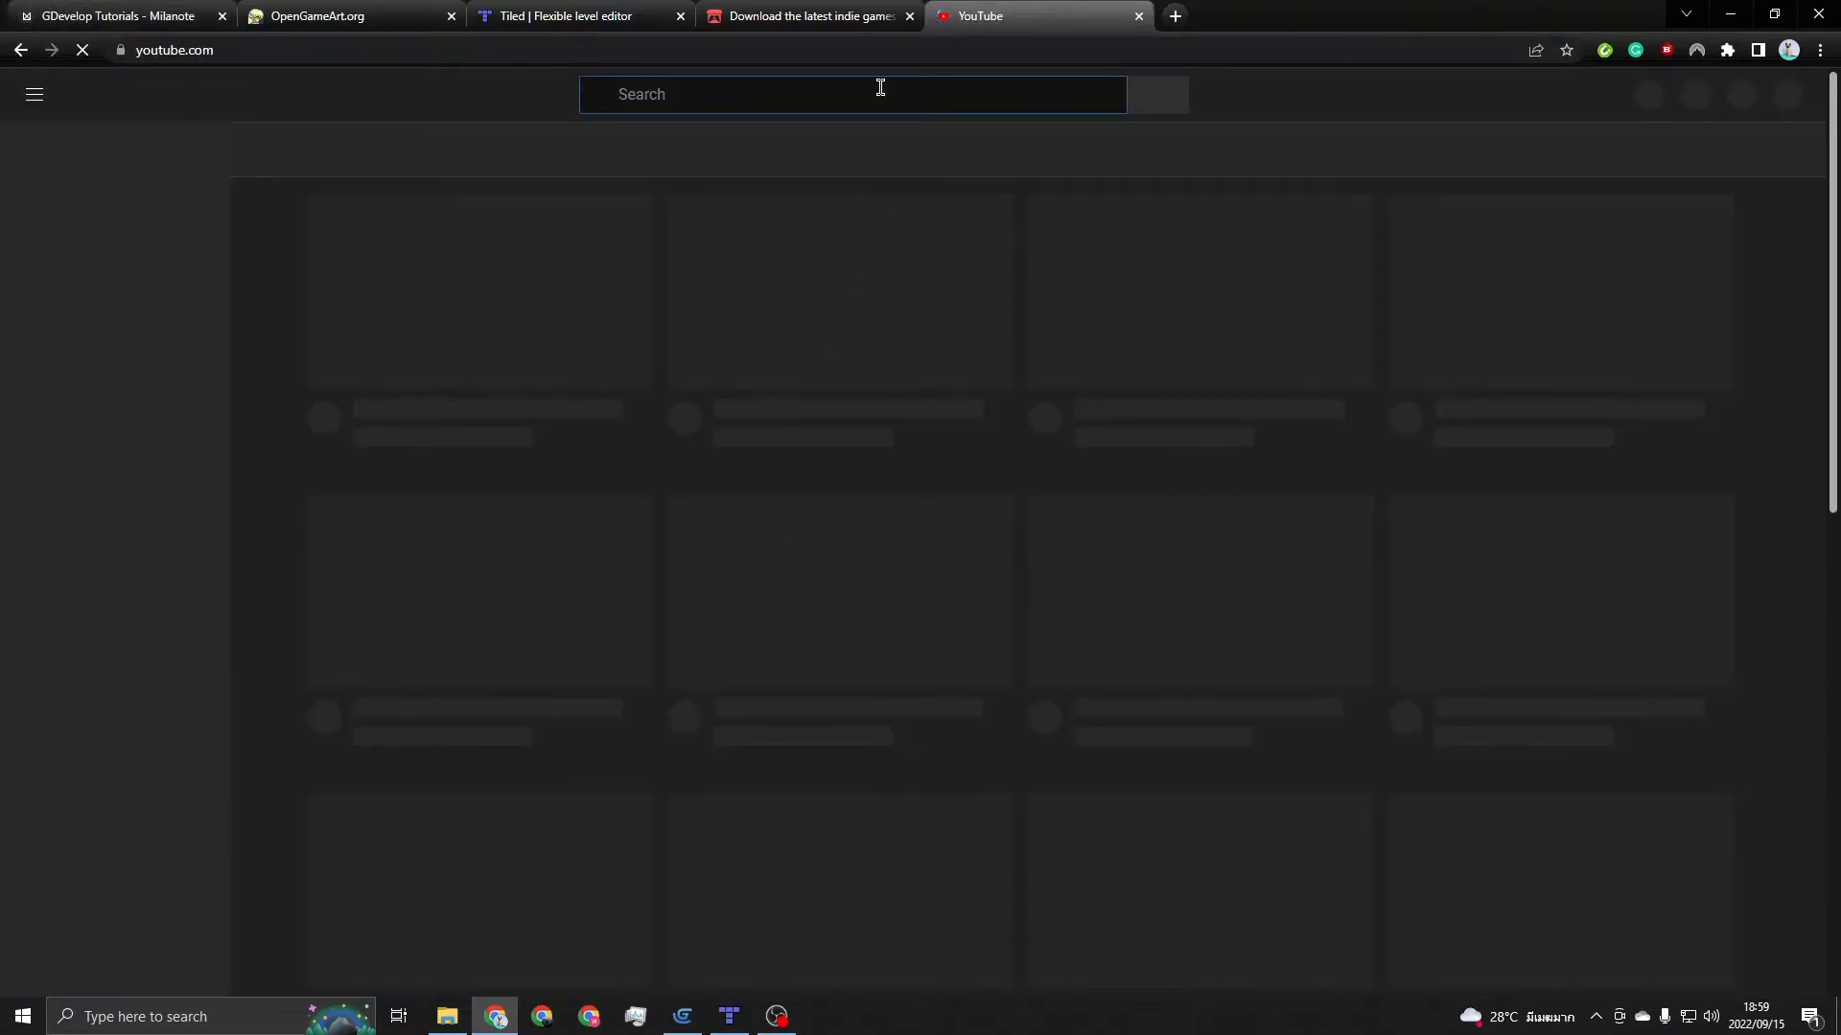
text(lofi)
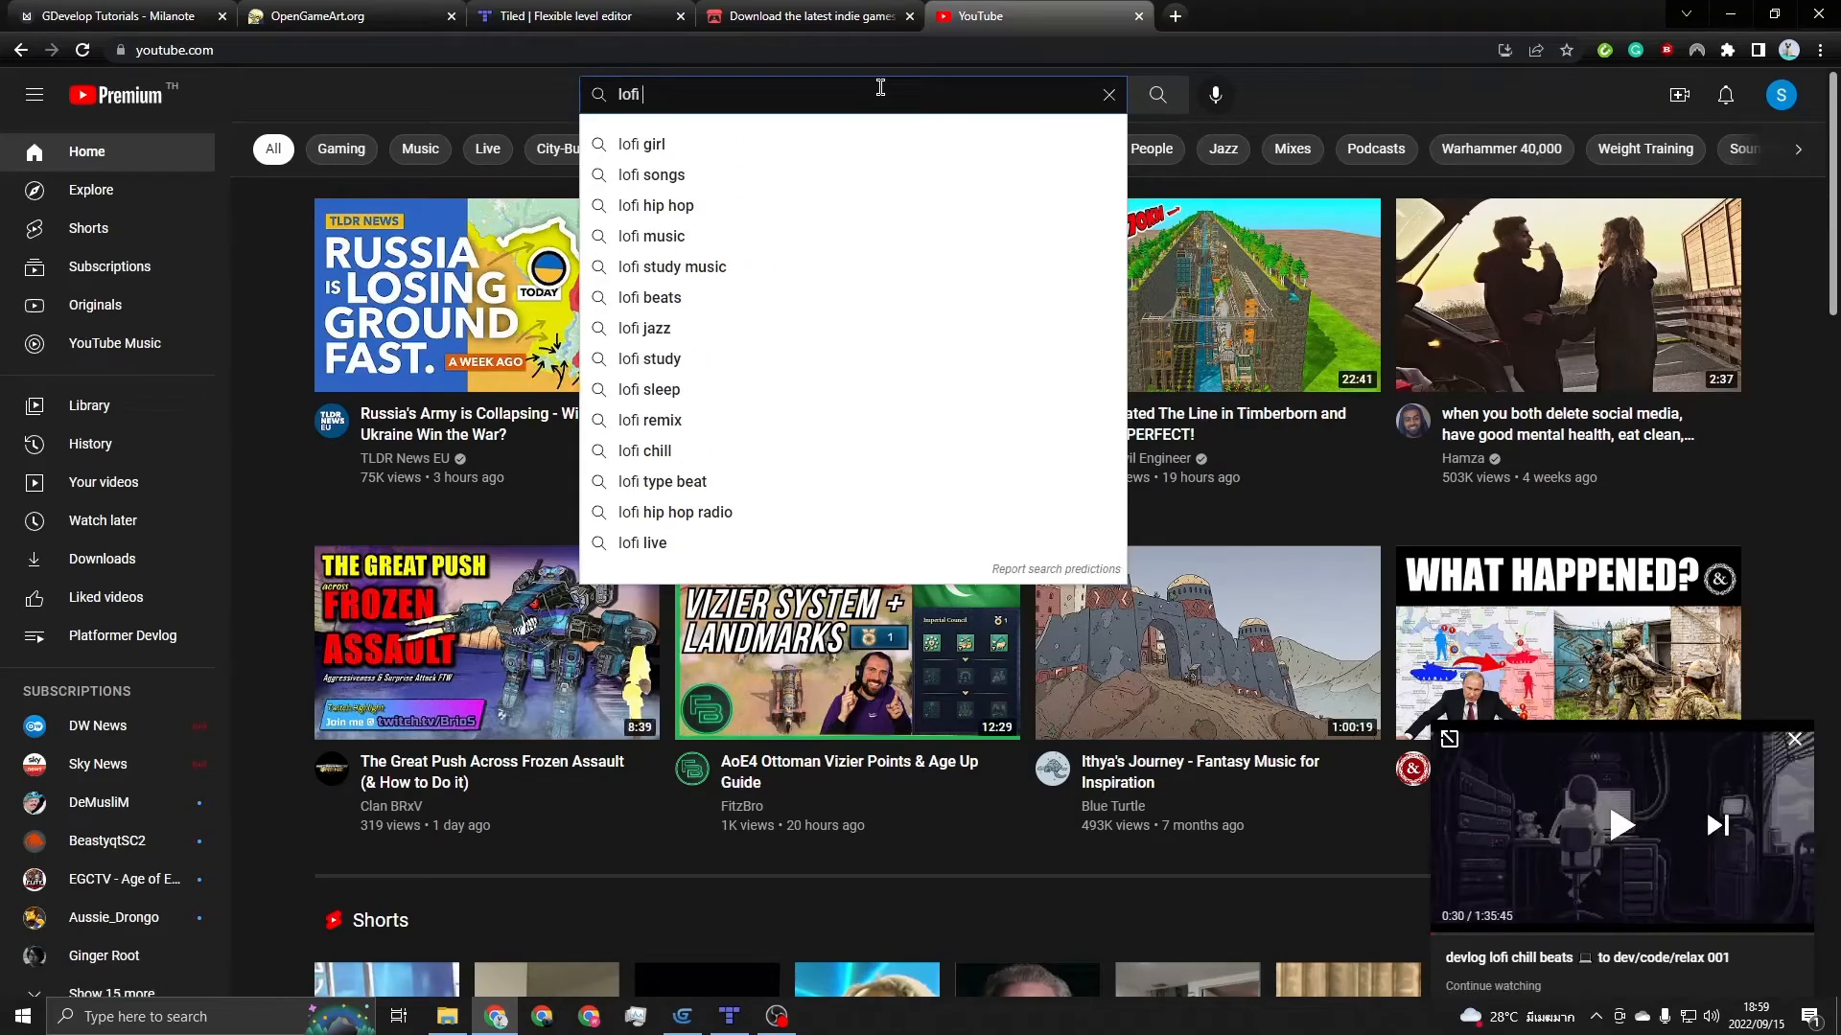
text( music for m)
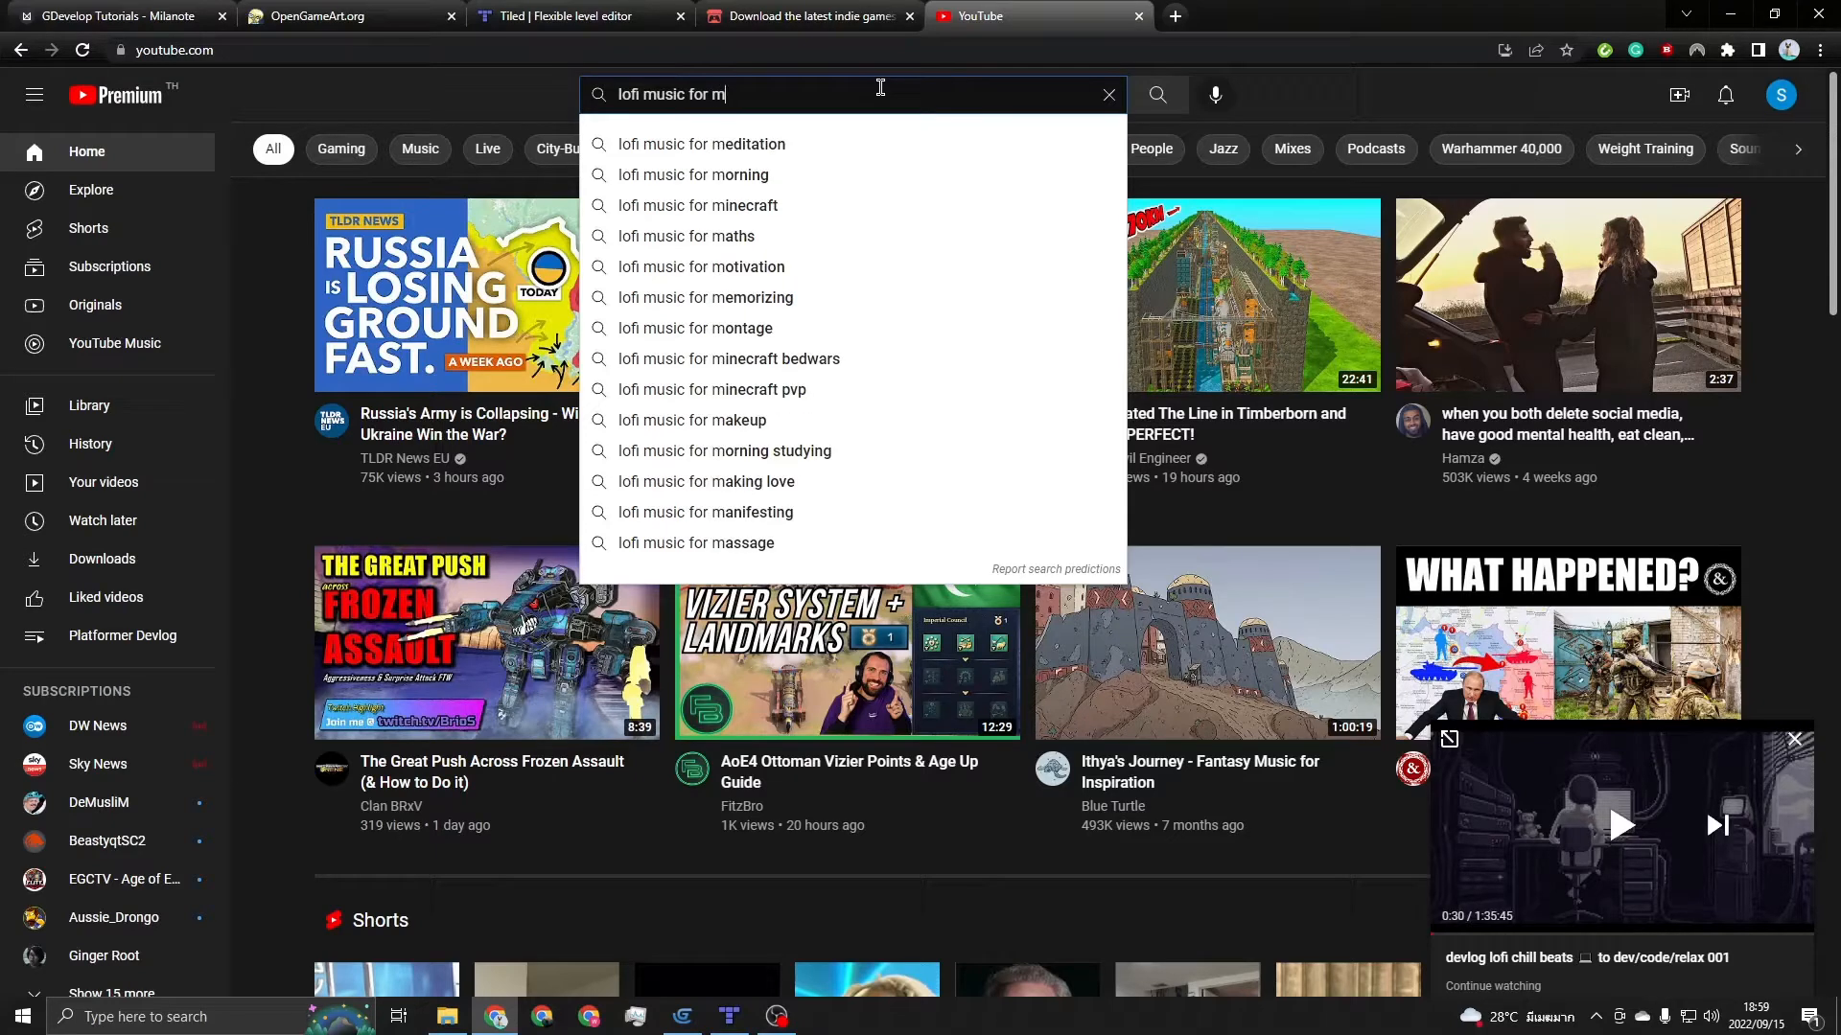
key(BackSpace)
text(game dev)
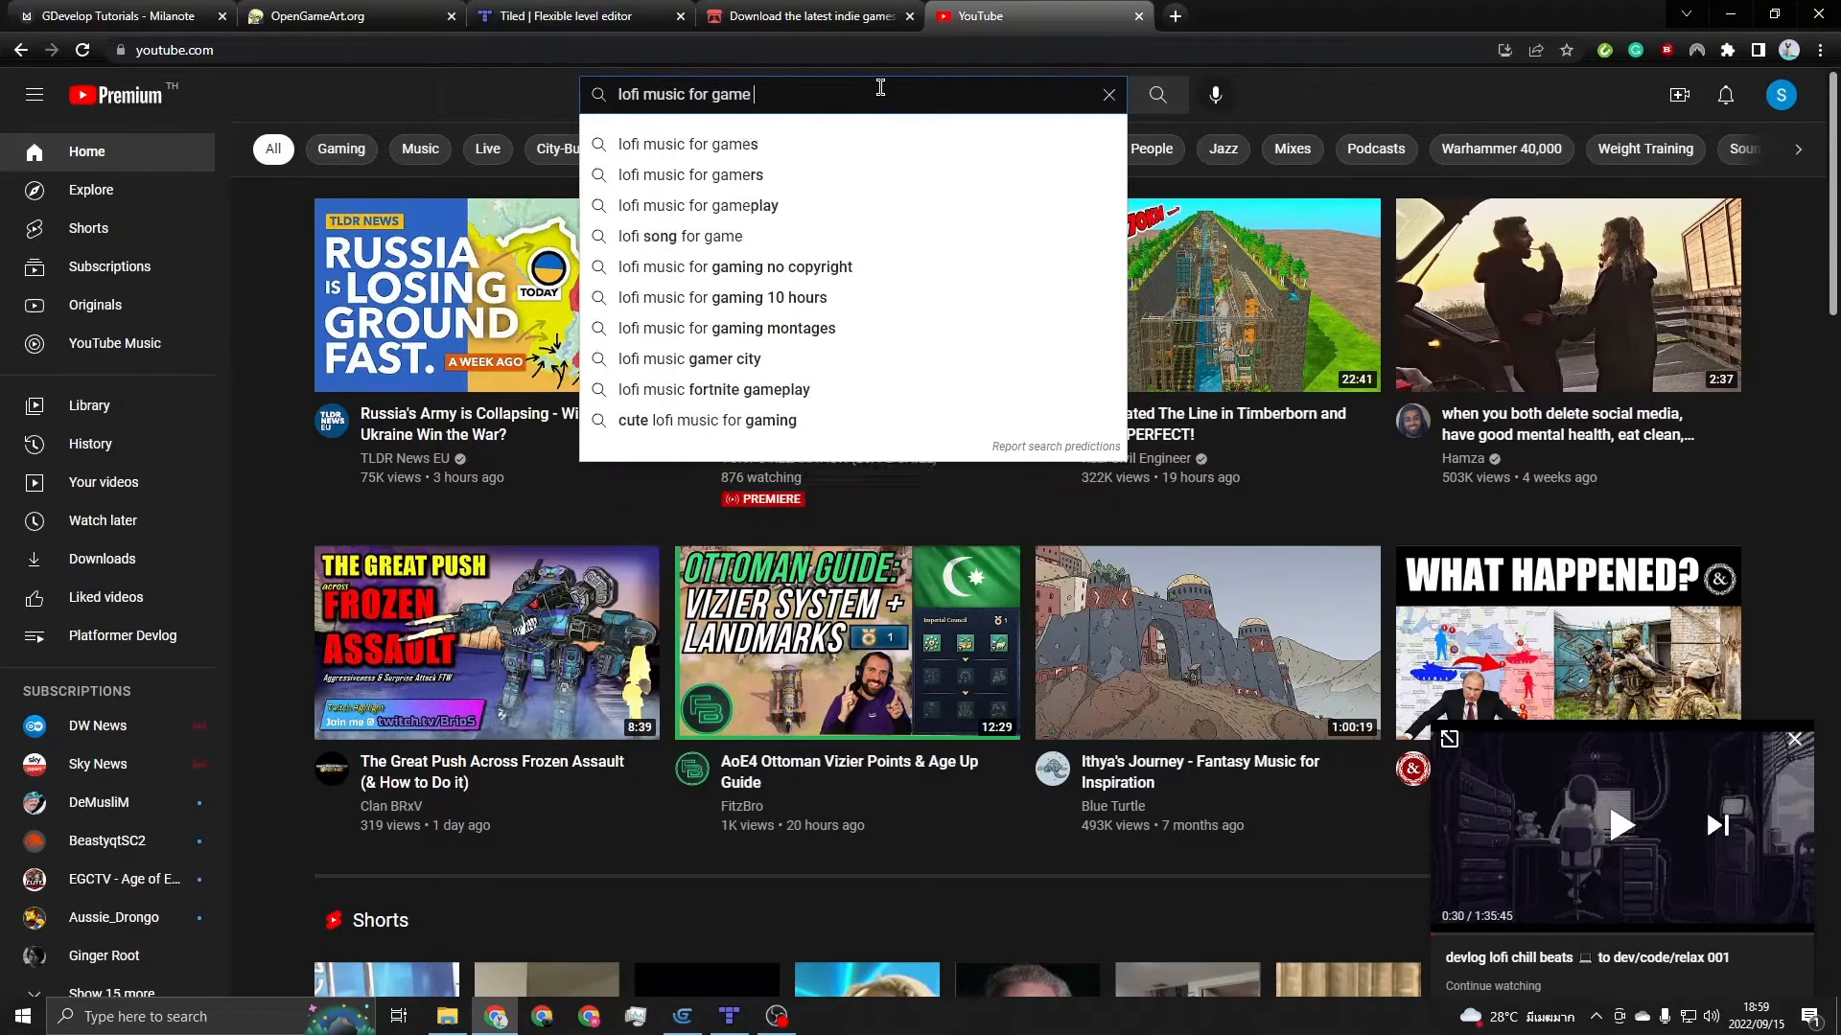
key(Return)
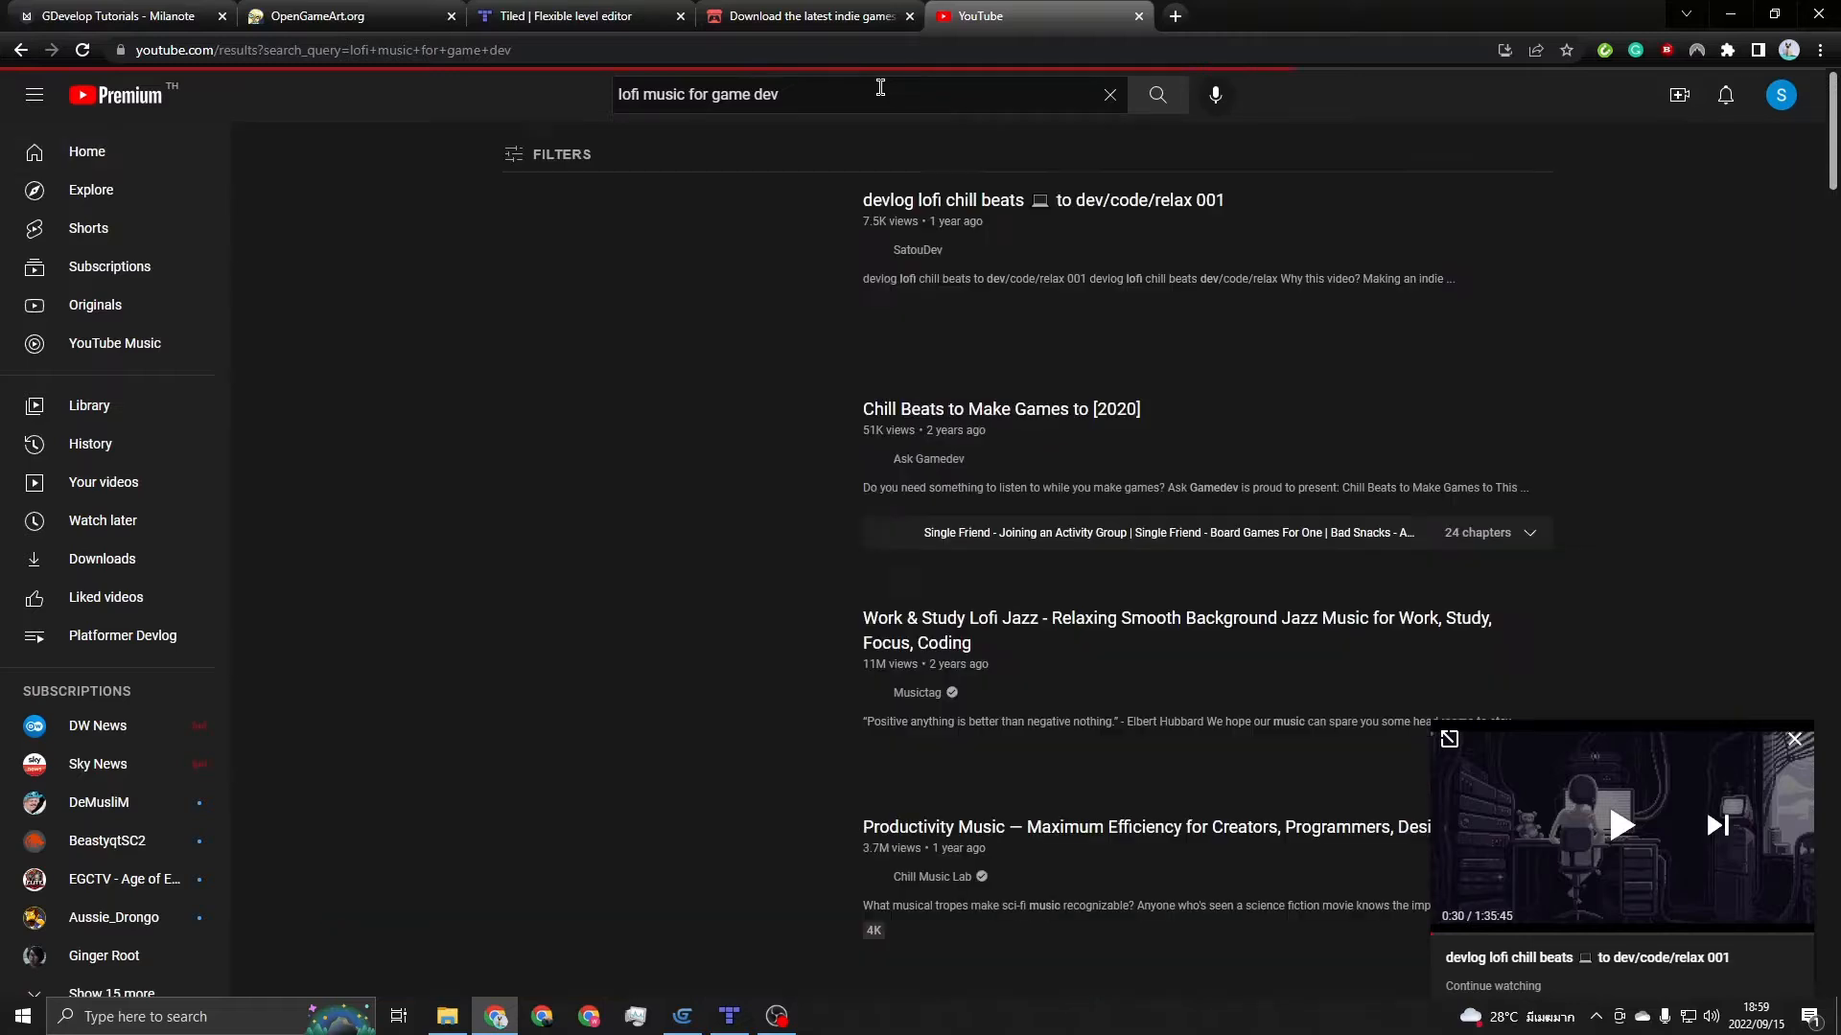
Play the video "devlog lofi chill beats to dev/code/relax 001" and adjust its volume to a moderate level
click(794, 245)
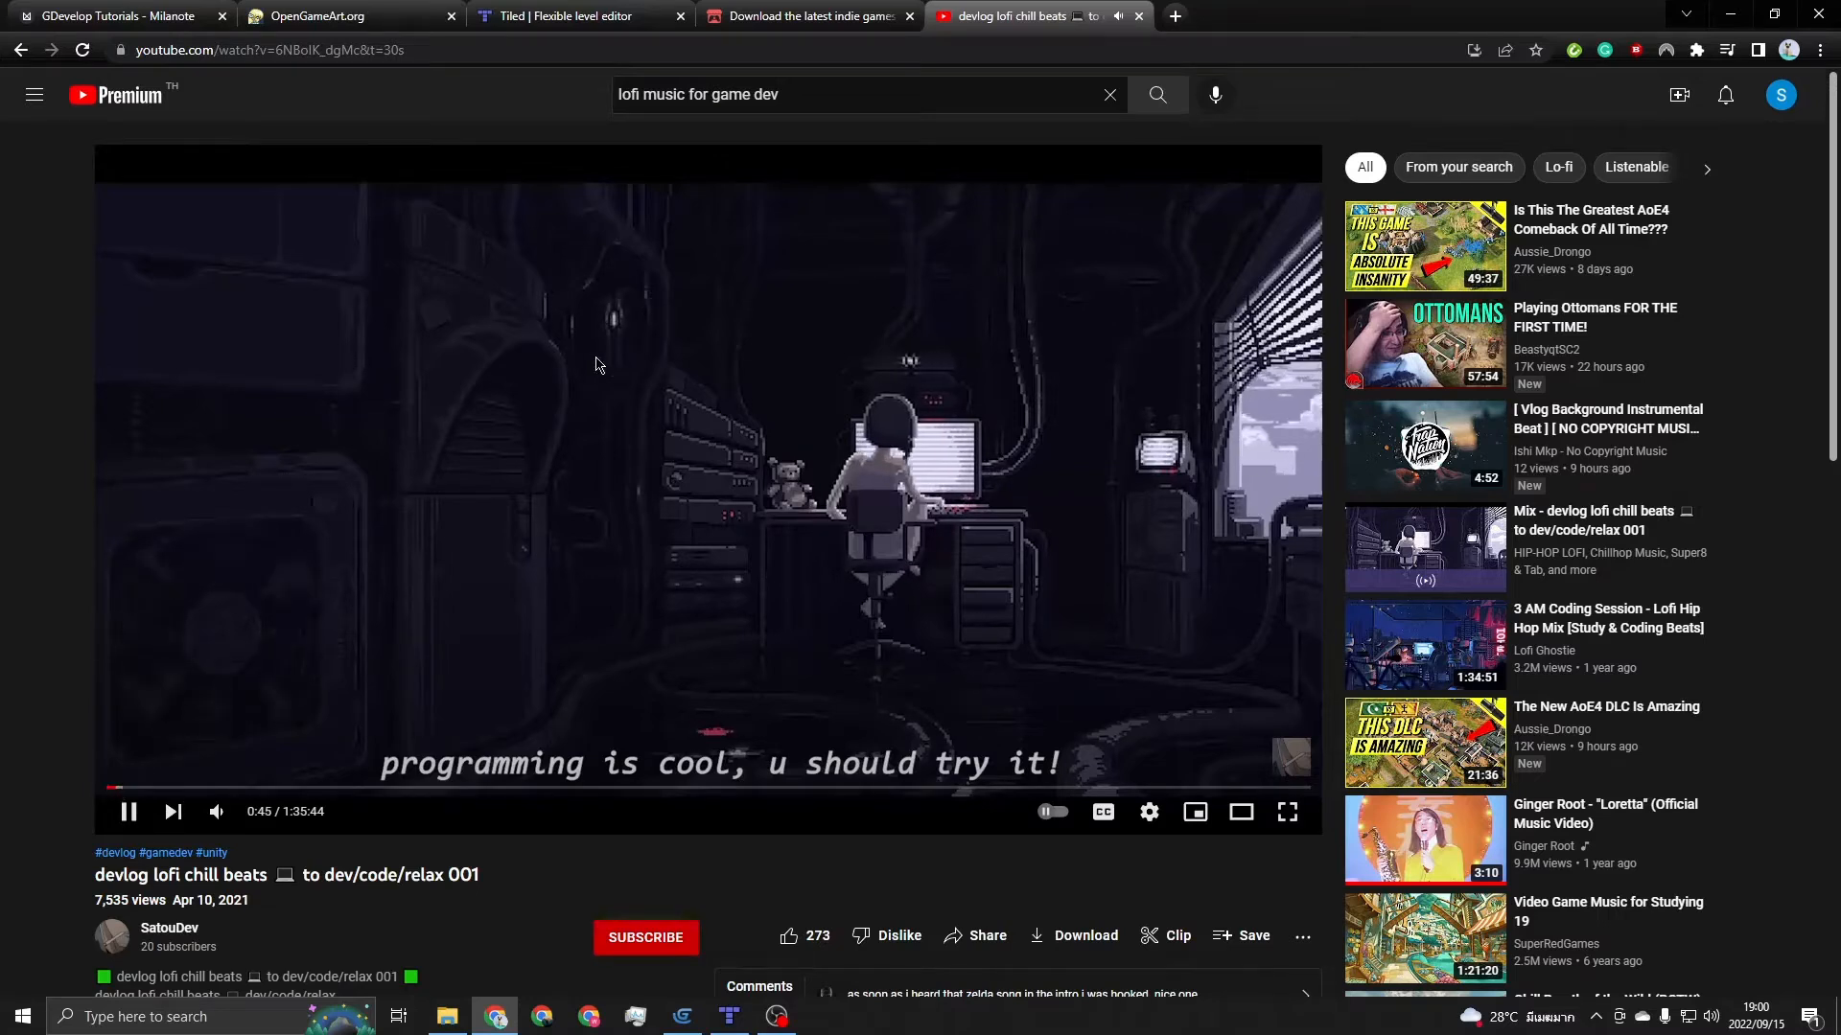
mouse_move(216, 812)
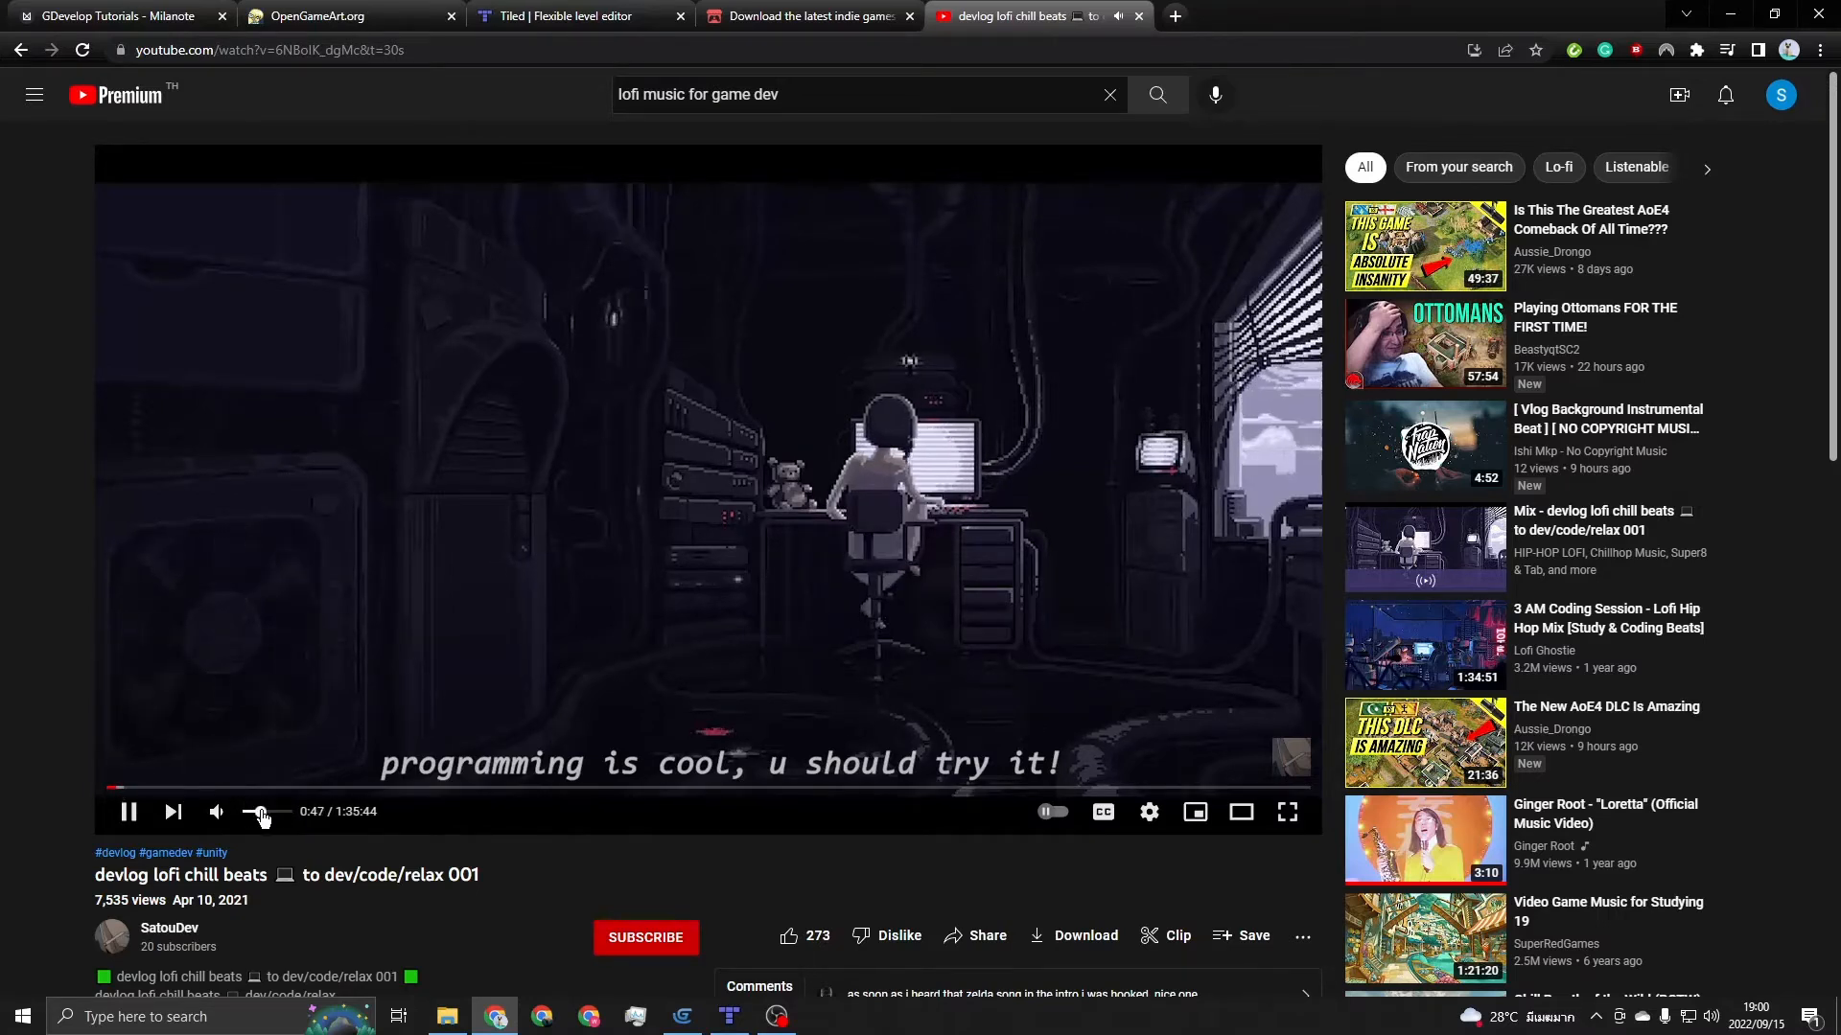
drag(257, 816, 265, 808)
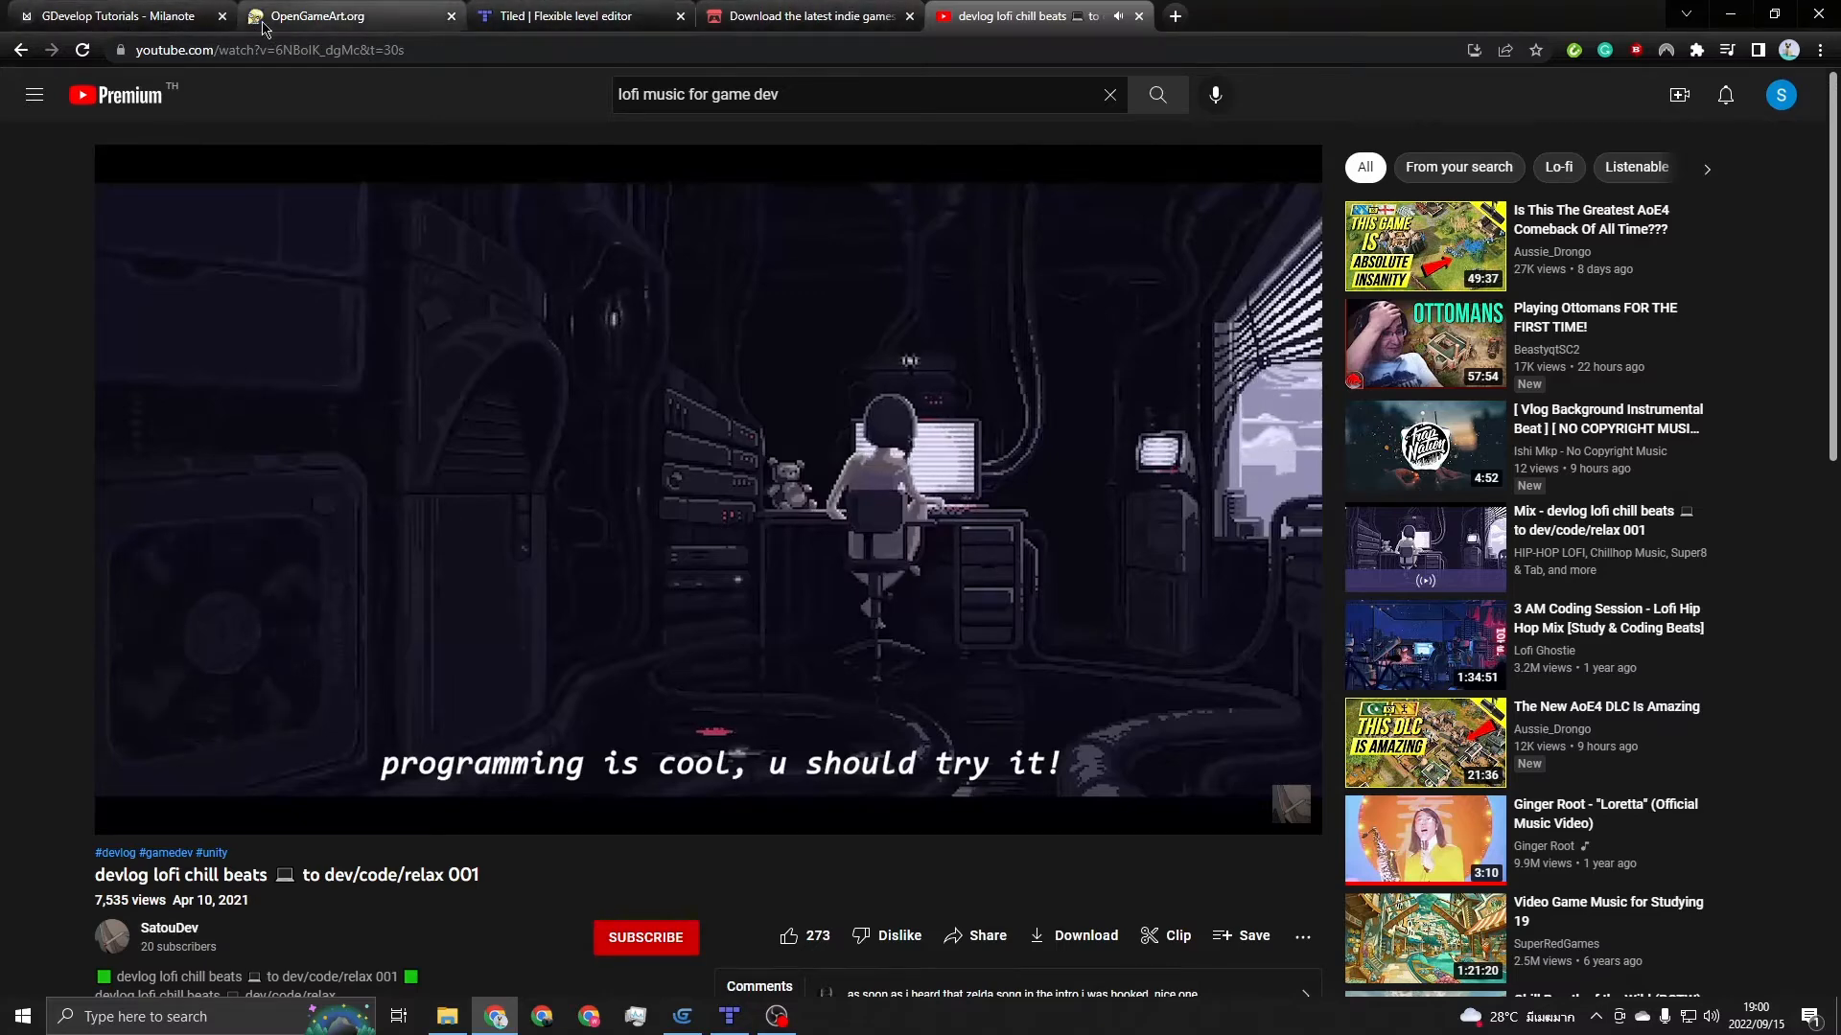
On the Milanote board, reword the first Episode 2 to-do as "Download Tiled to create Tiled Maps"
click(163, 17)
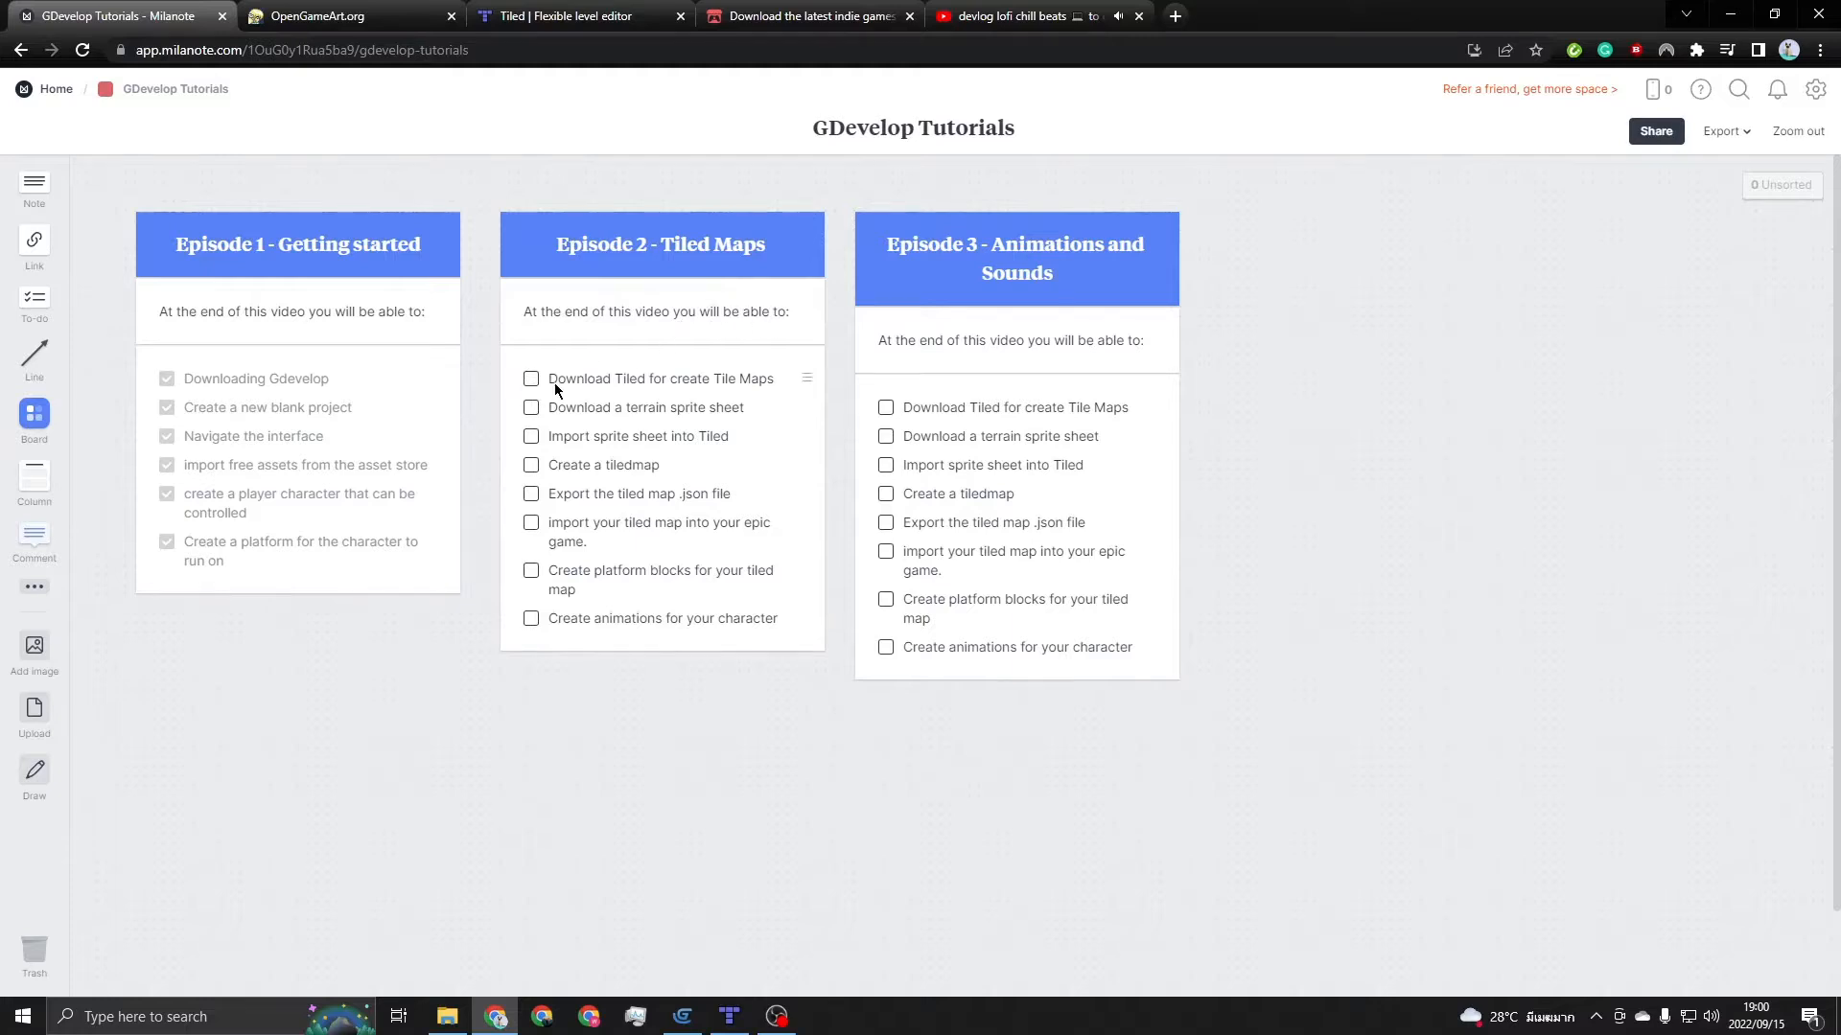
click(664, 381)
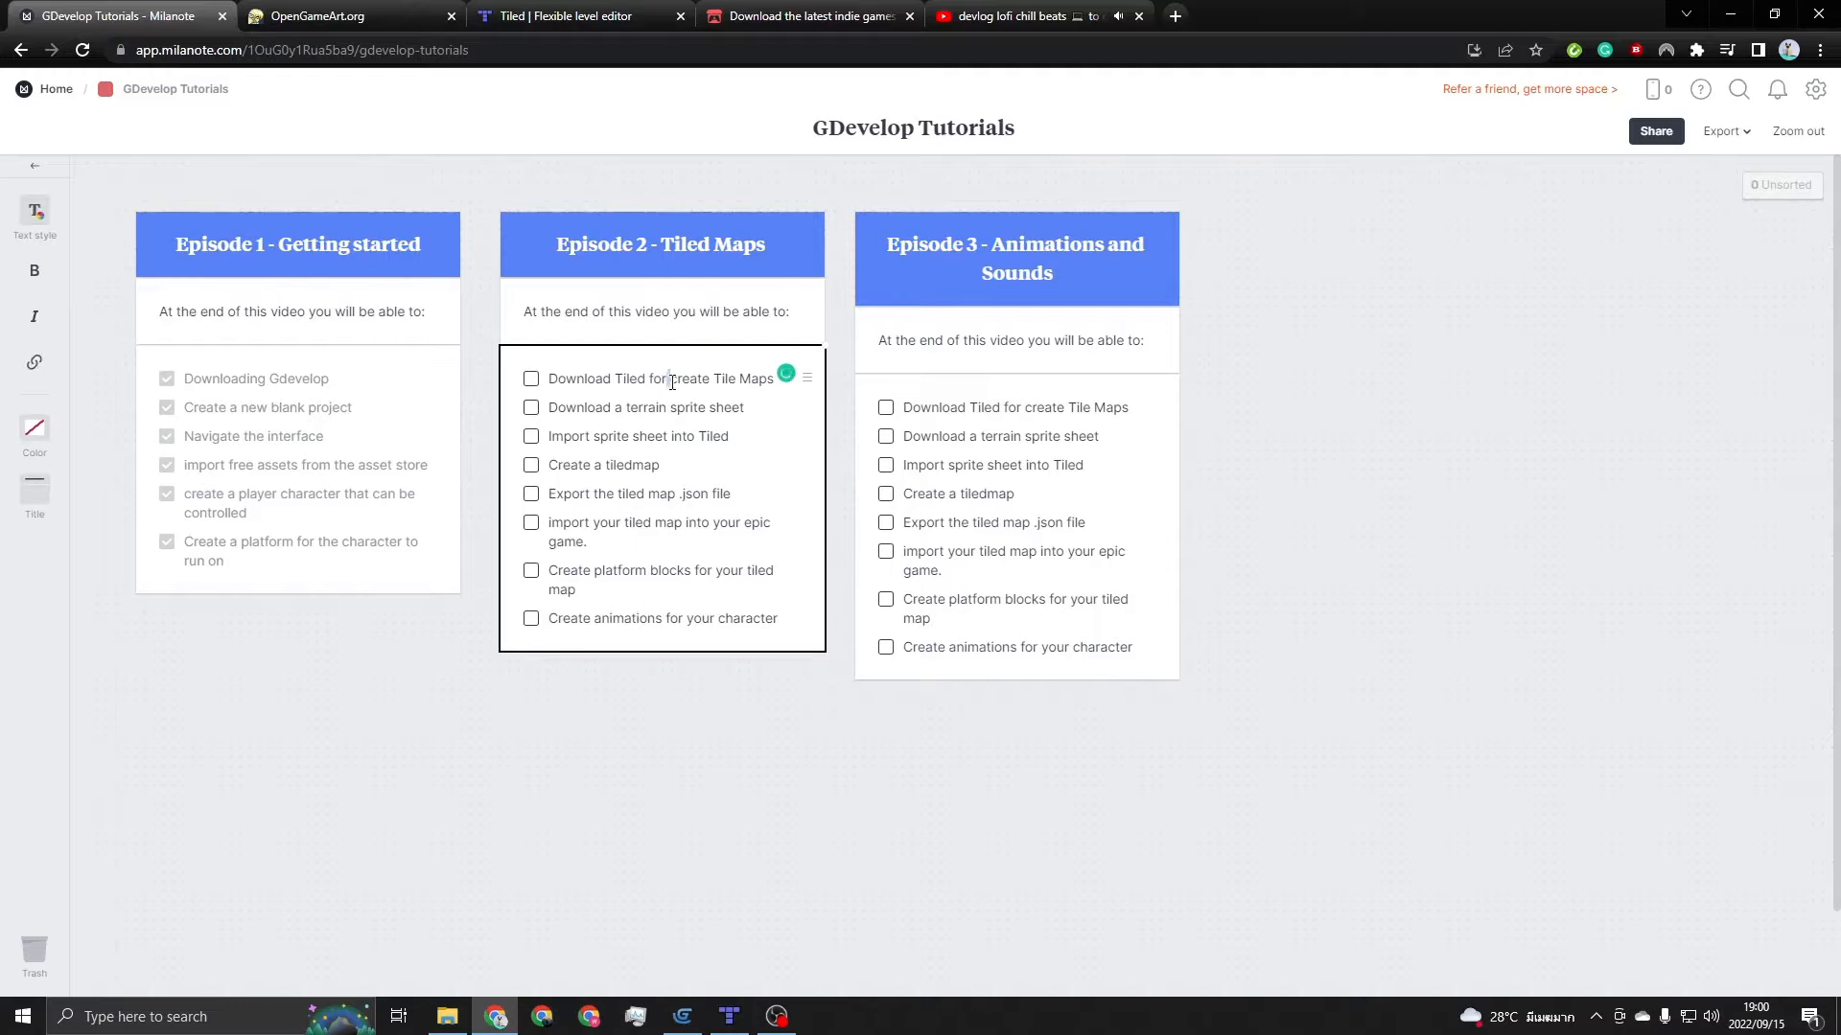
key(BackSpace)
key(BackSpace)
key(BackSpace)
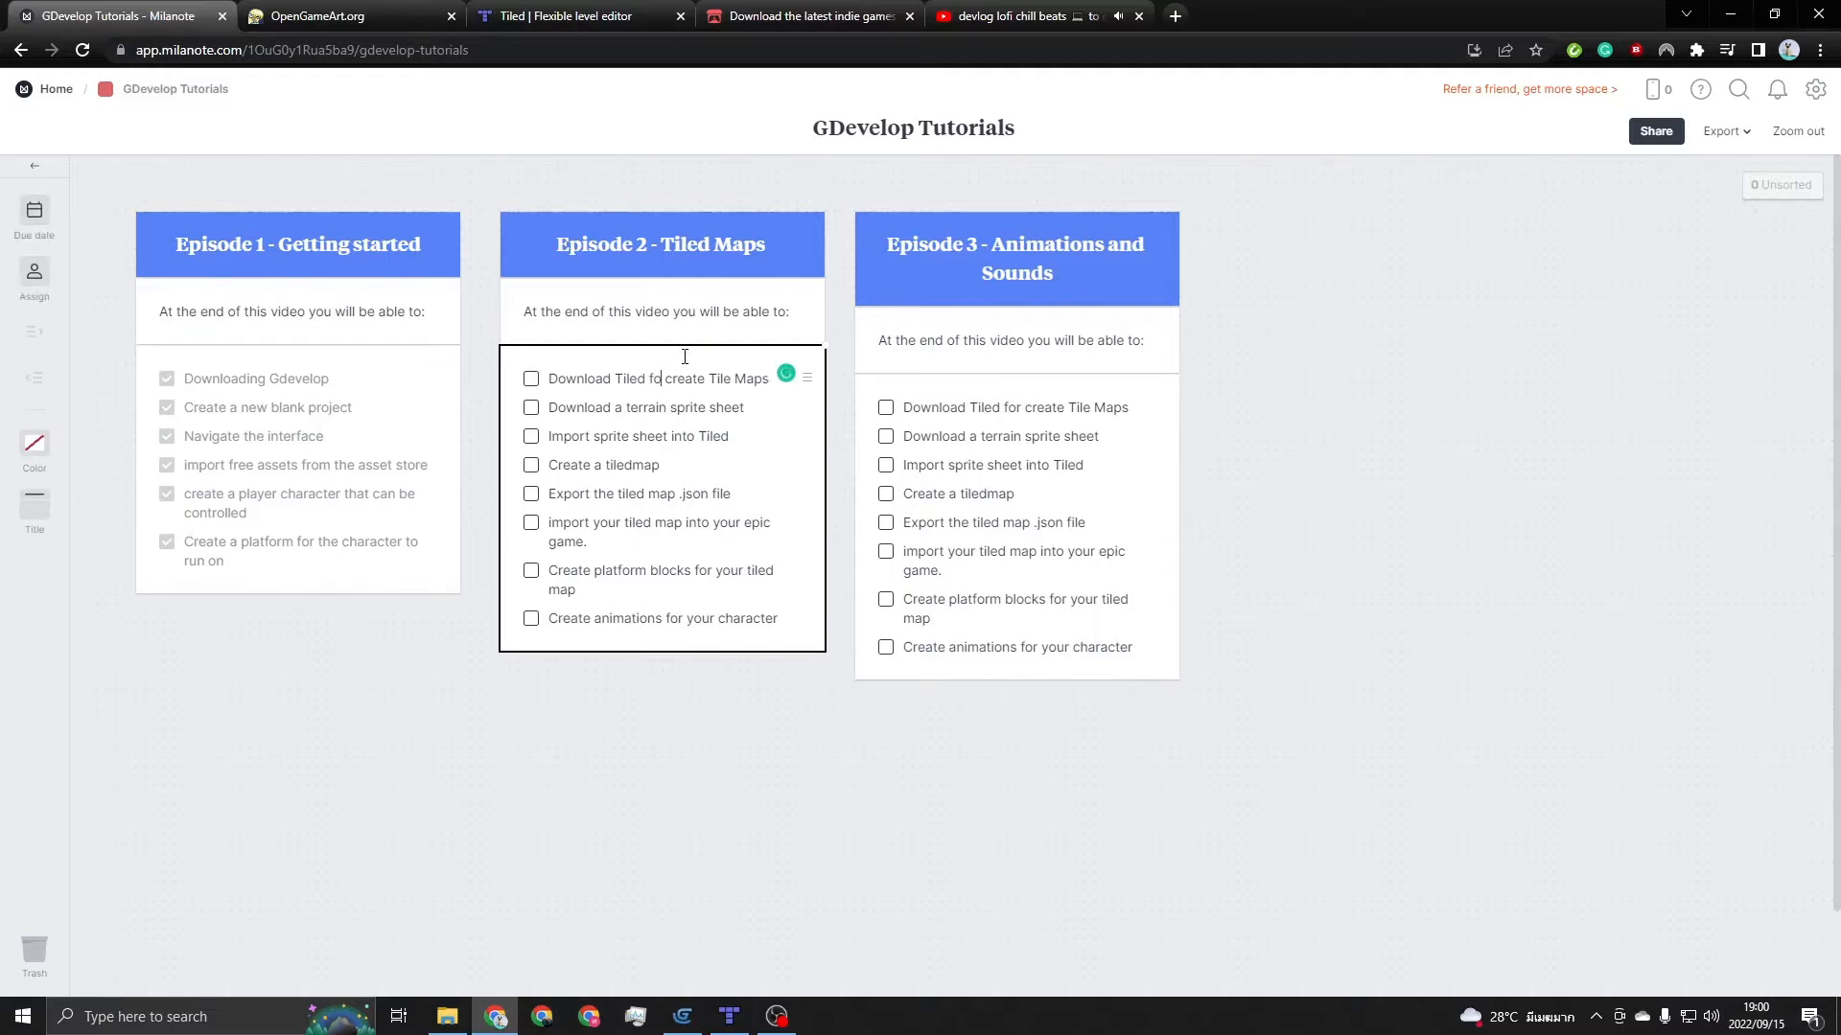
text(to)
text(d)
click(662, 377)
click(737, 378)
Delete the "Create animations for your character" to-do from the Episode 2 - Tiled Maps list
drag(731, 495, 678, 495)
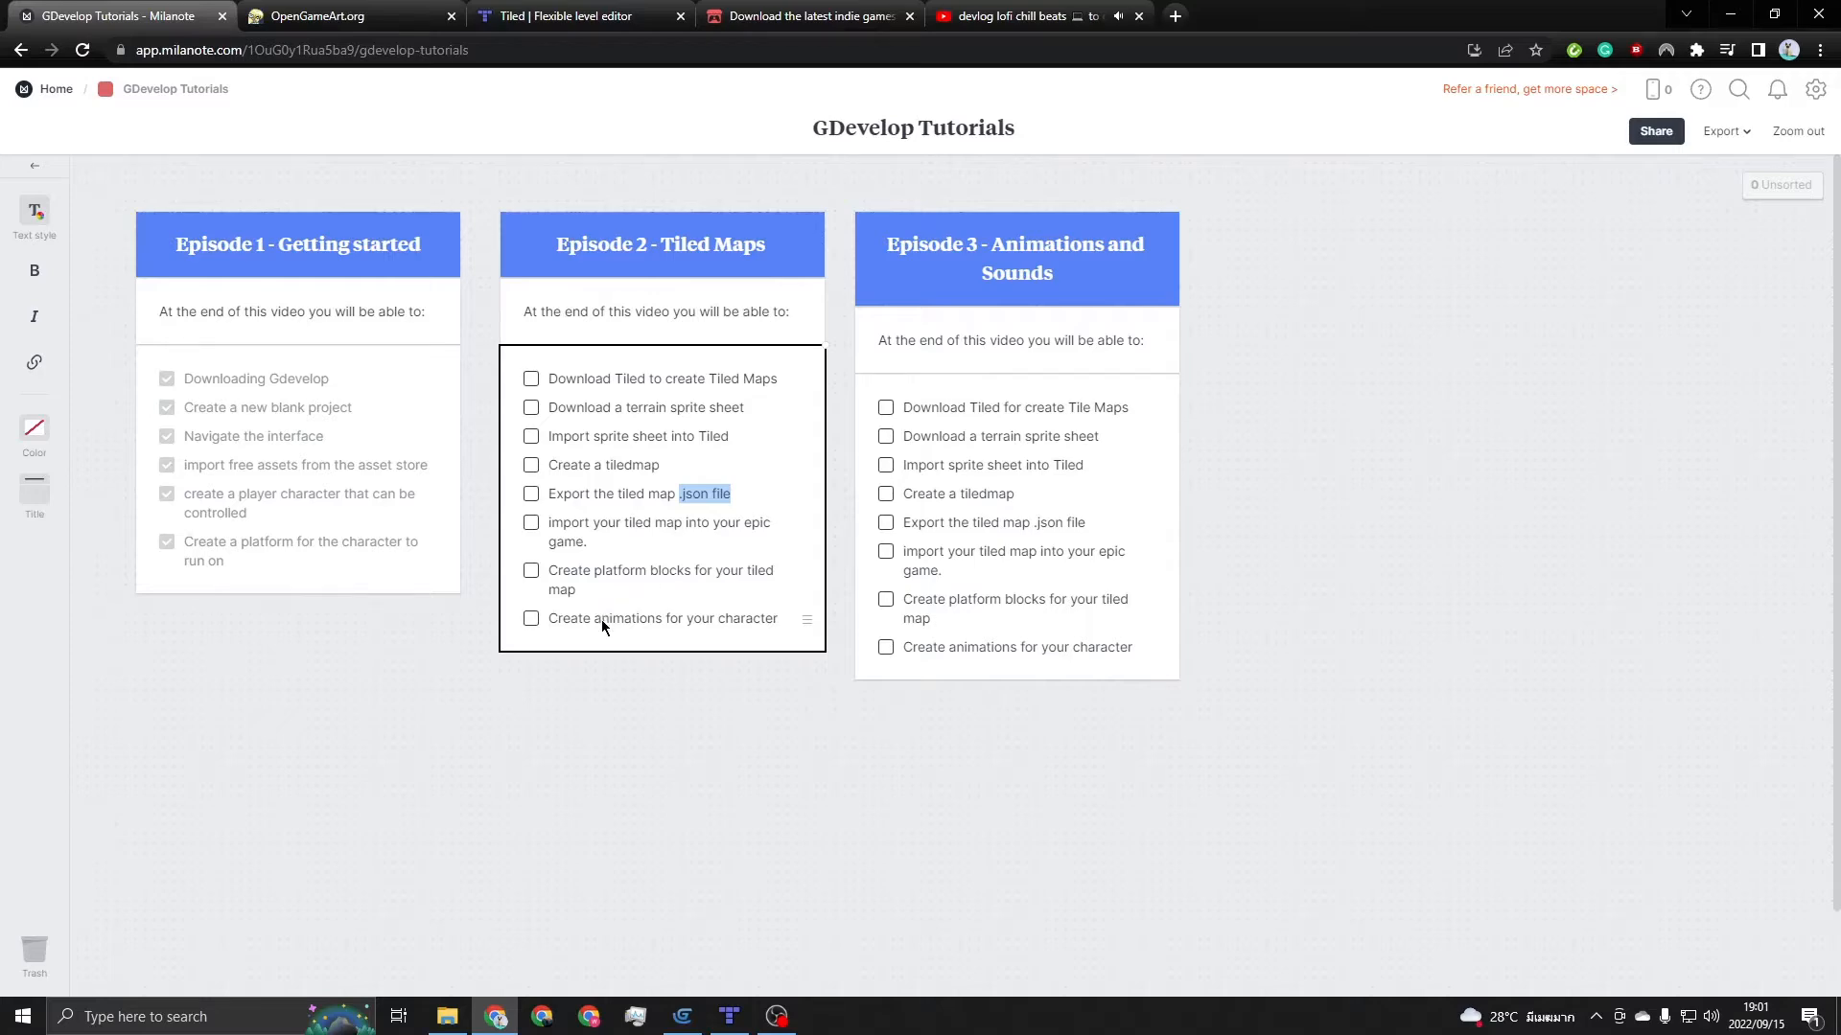
click(725, 621)
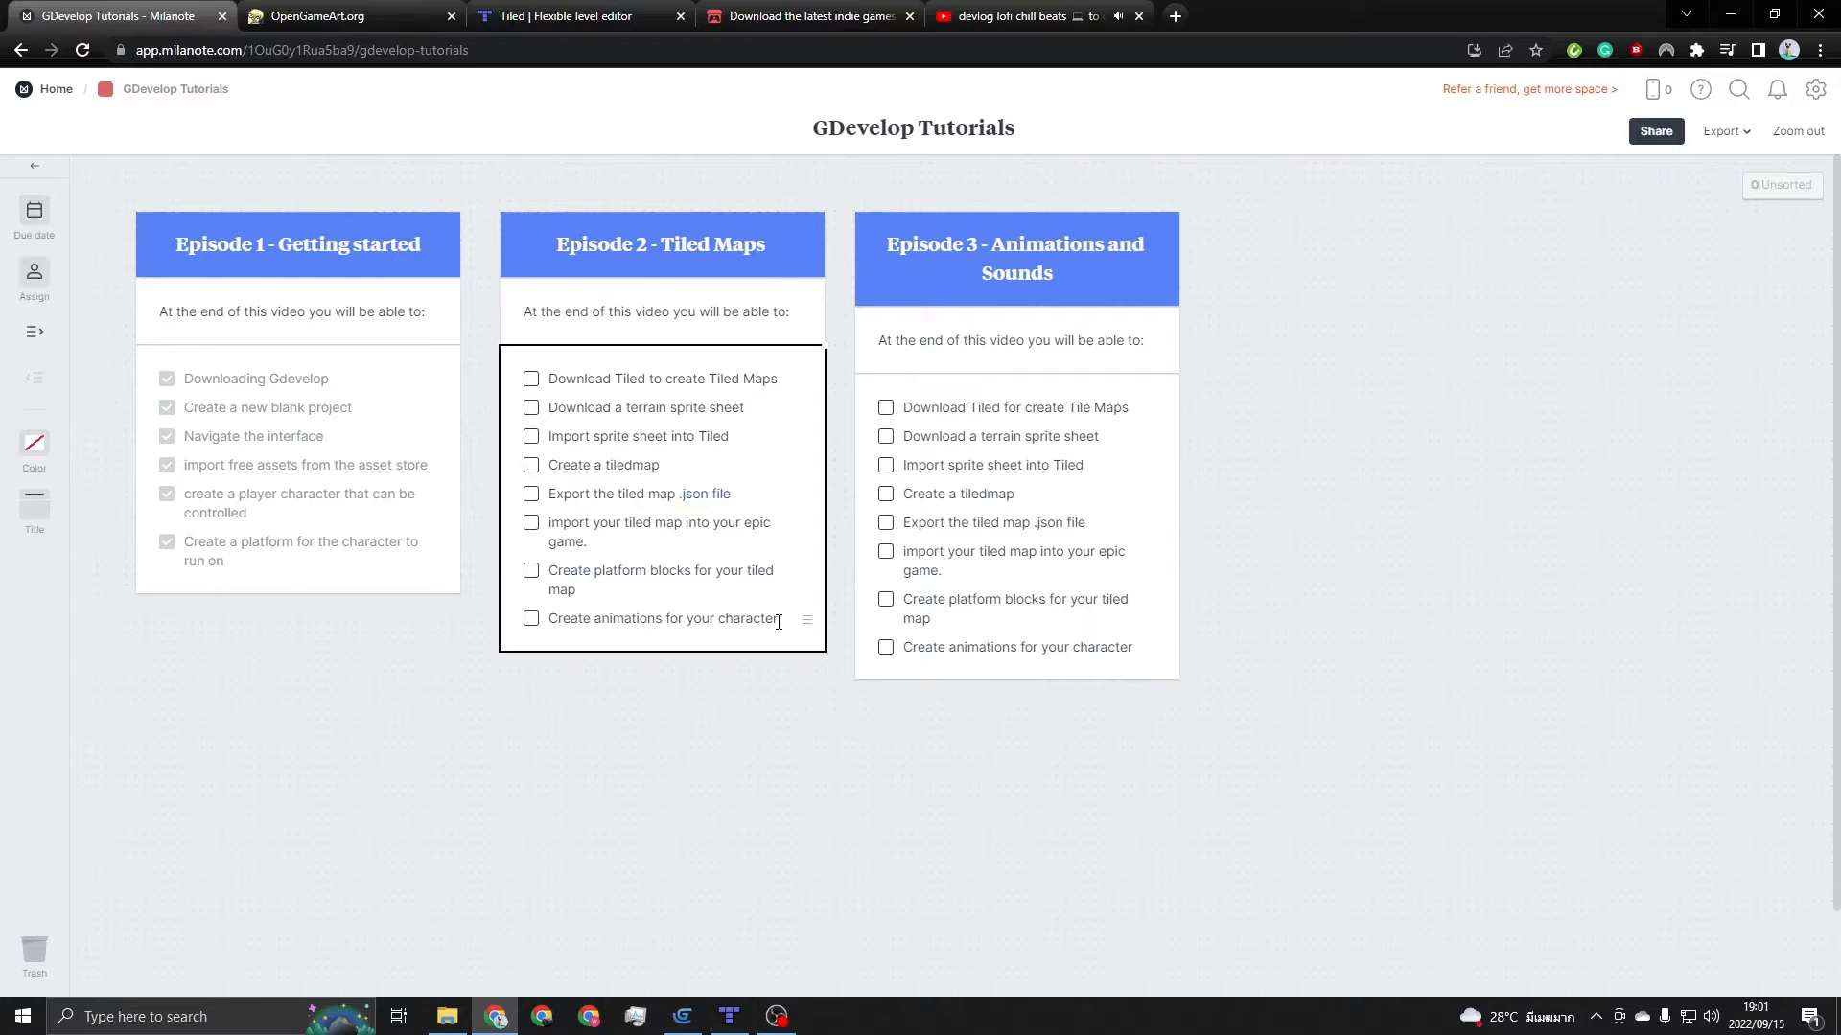
drag(779, 623, 549, 626)
key(BackSpace)
key(BackSpace)
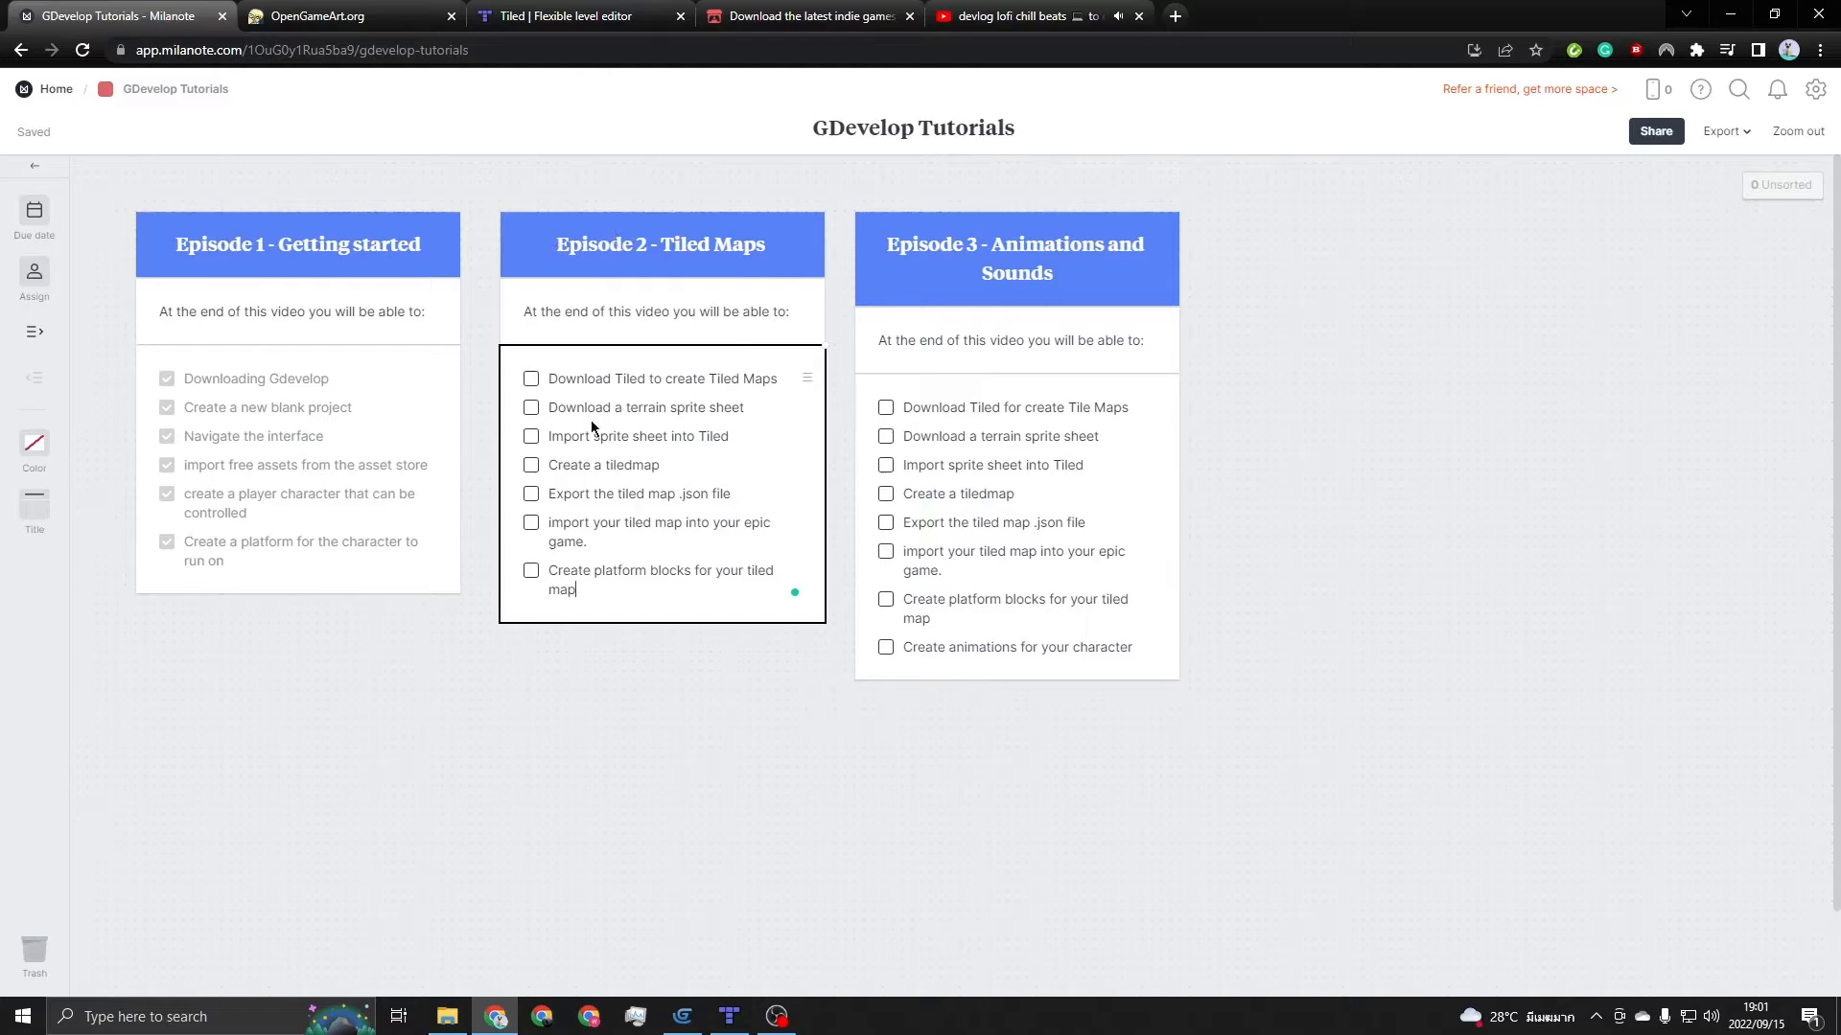
click(631, 711)
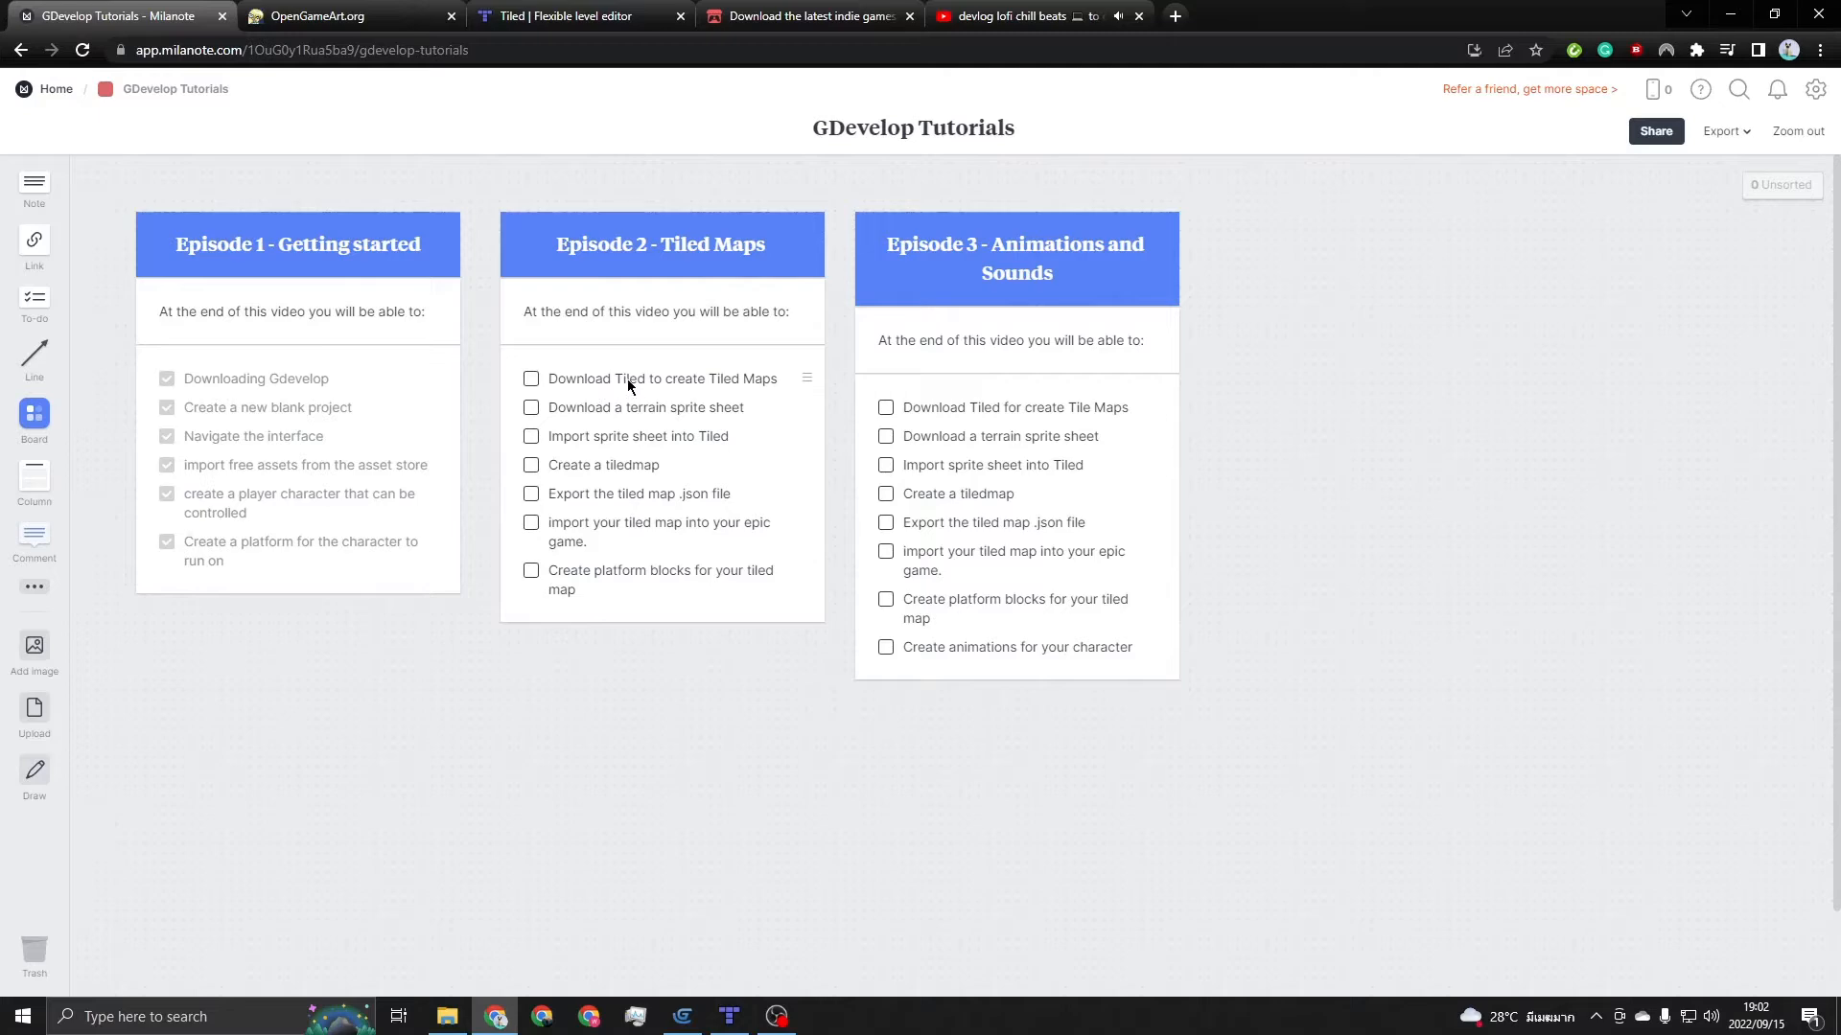
From the Tiled website, go to its itch.io page and reach the installer downloads without making a payment
click(572, 19)
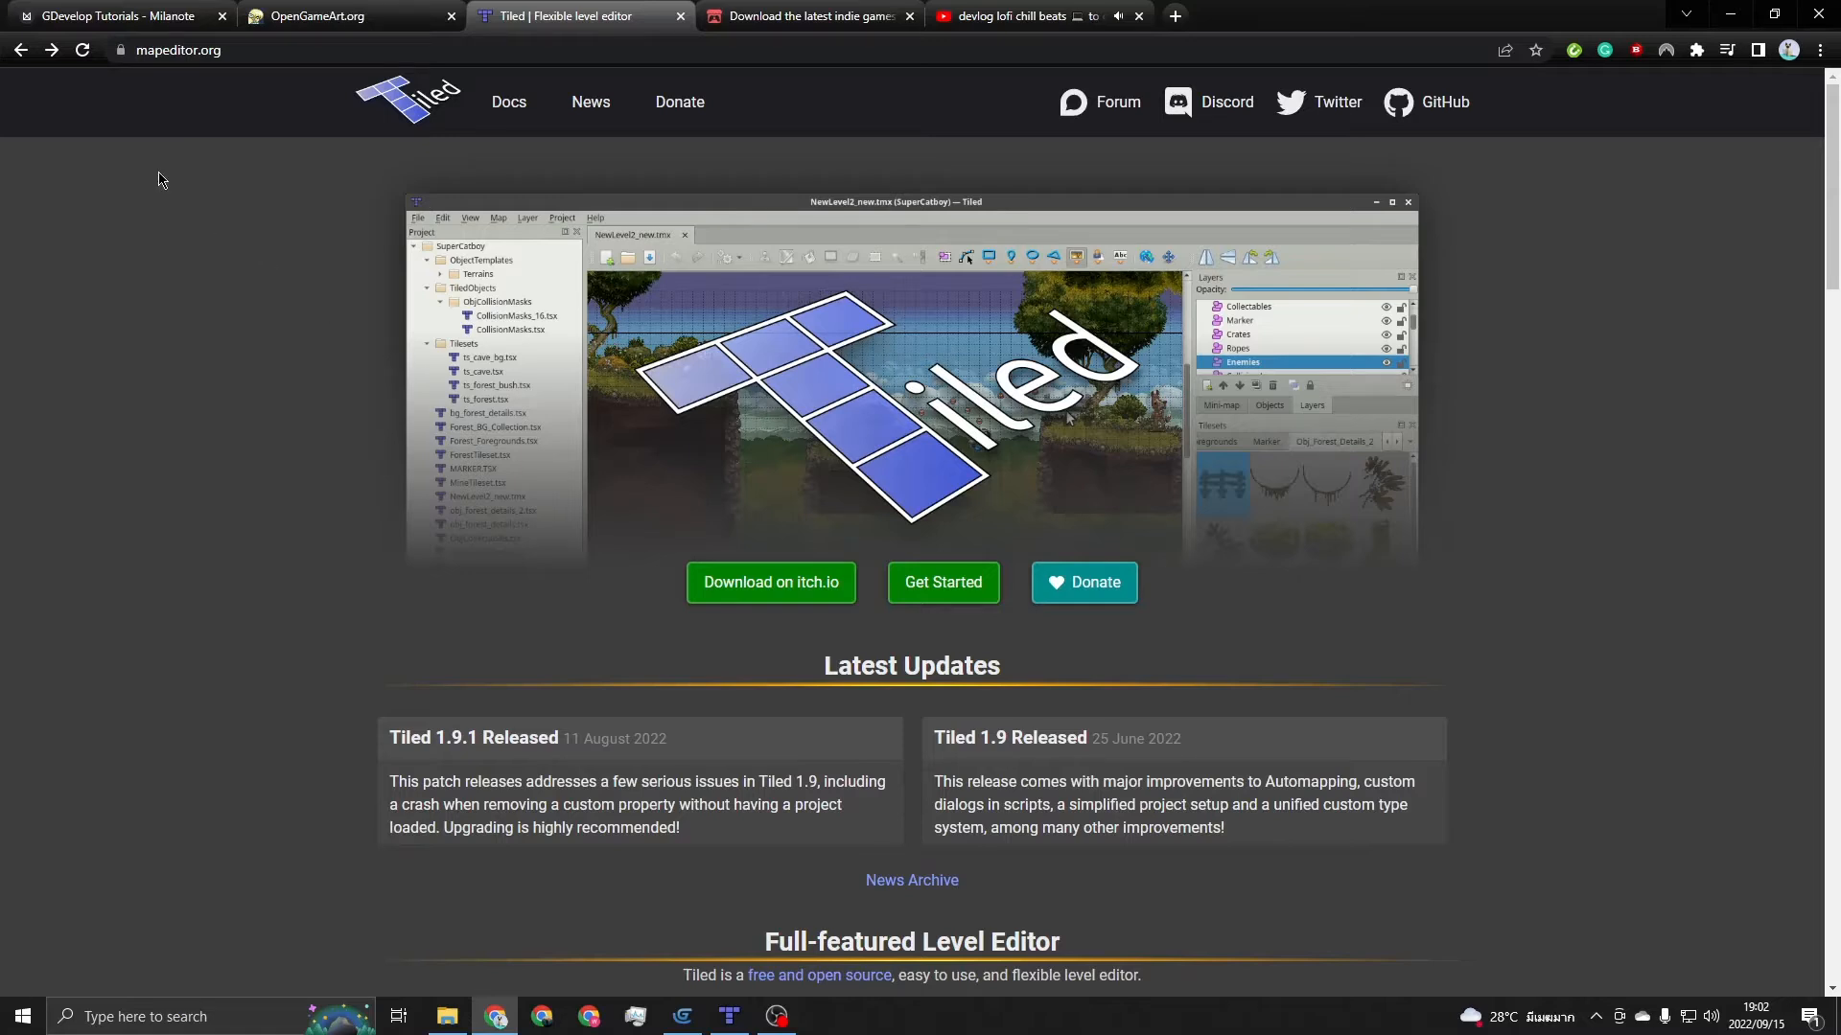
click(750, 582)
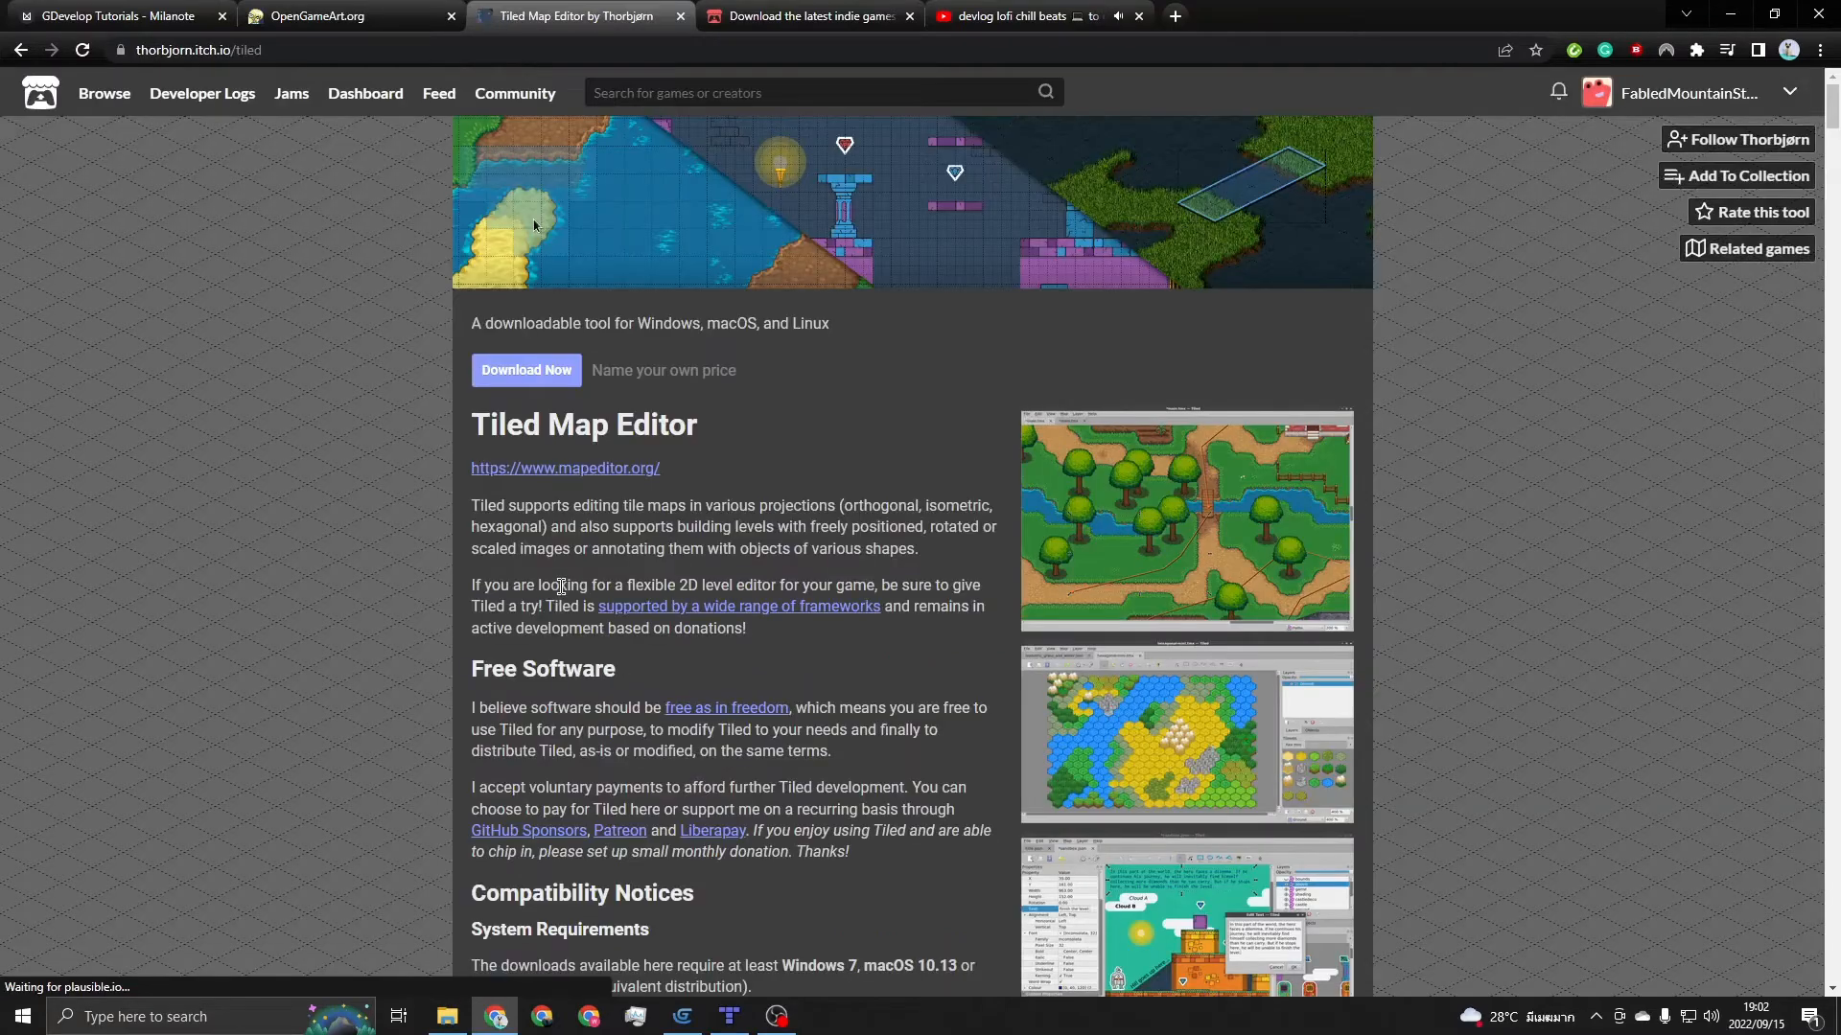
click(520, 377)
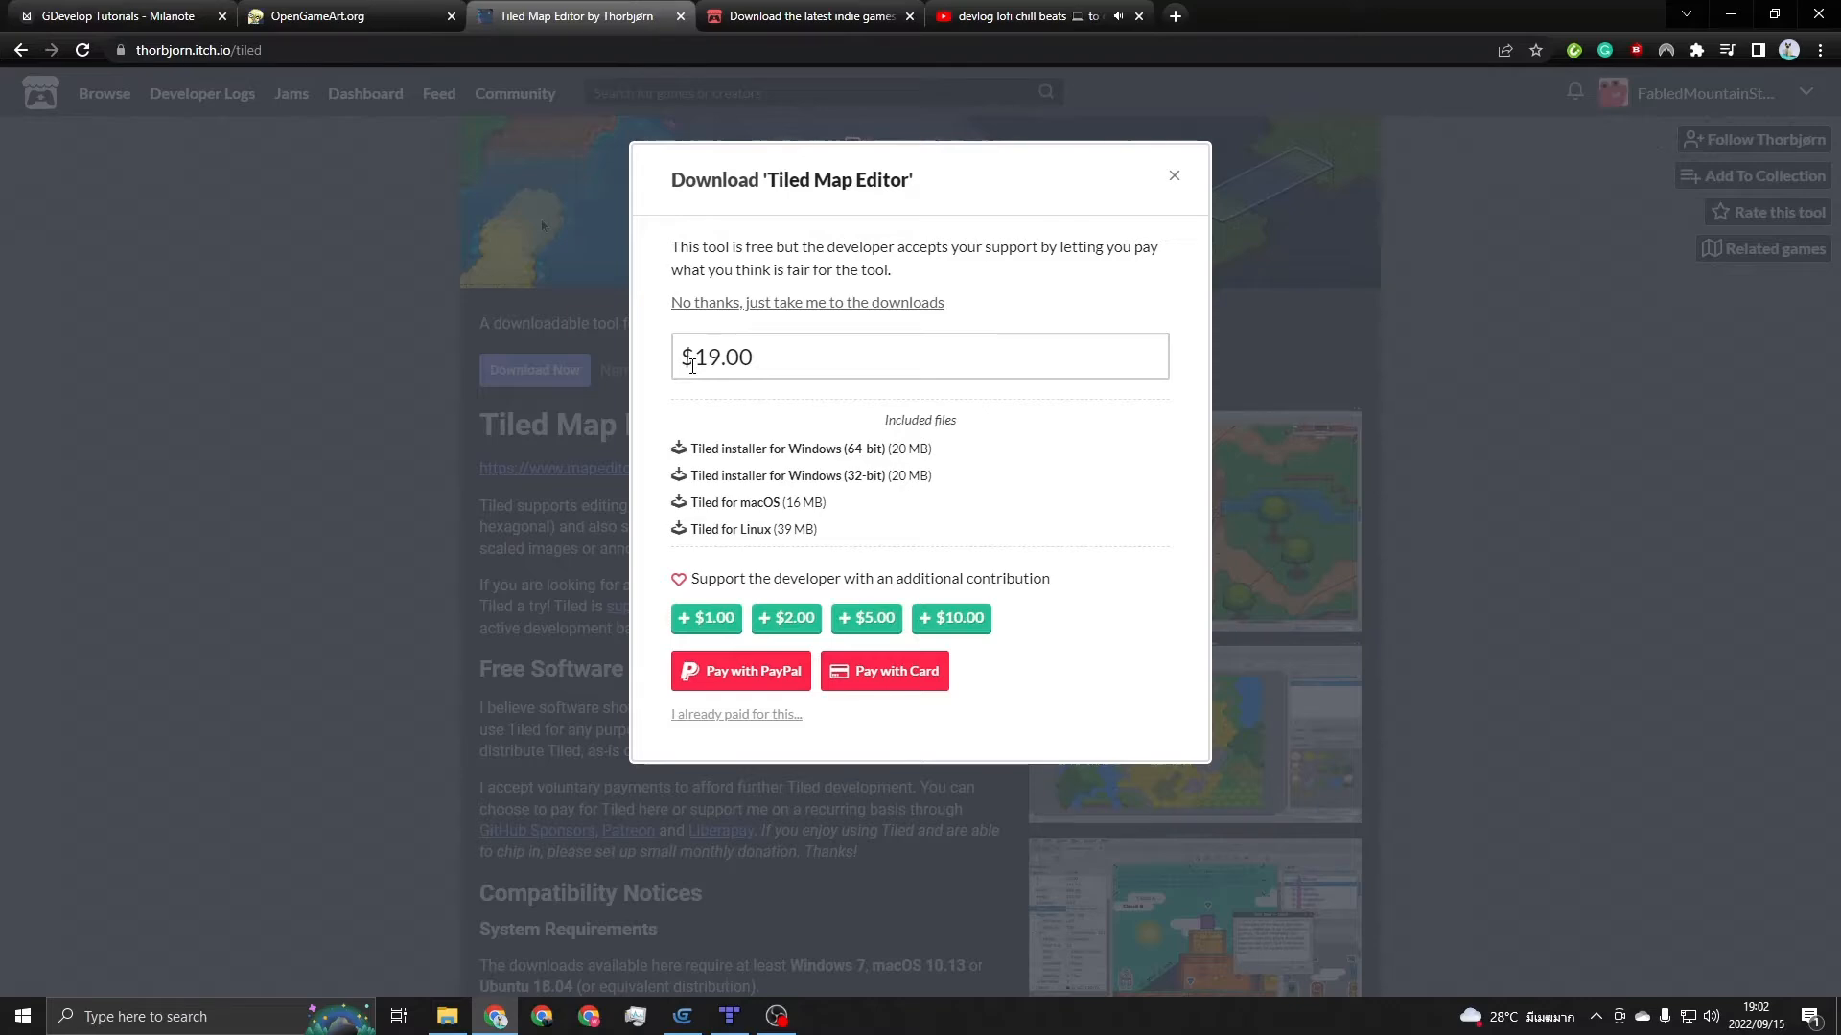
click(1025, 18)
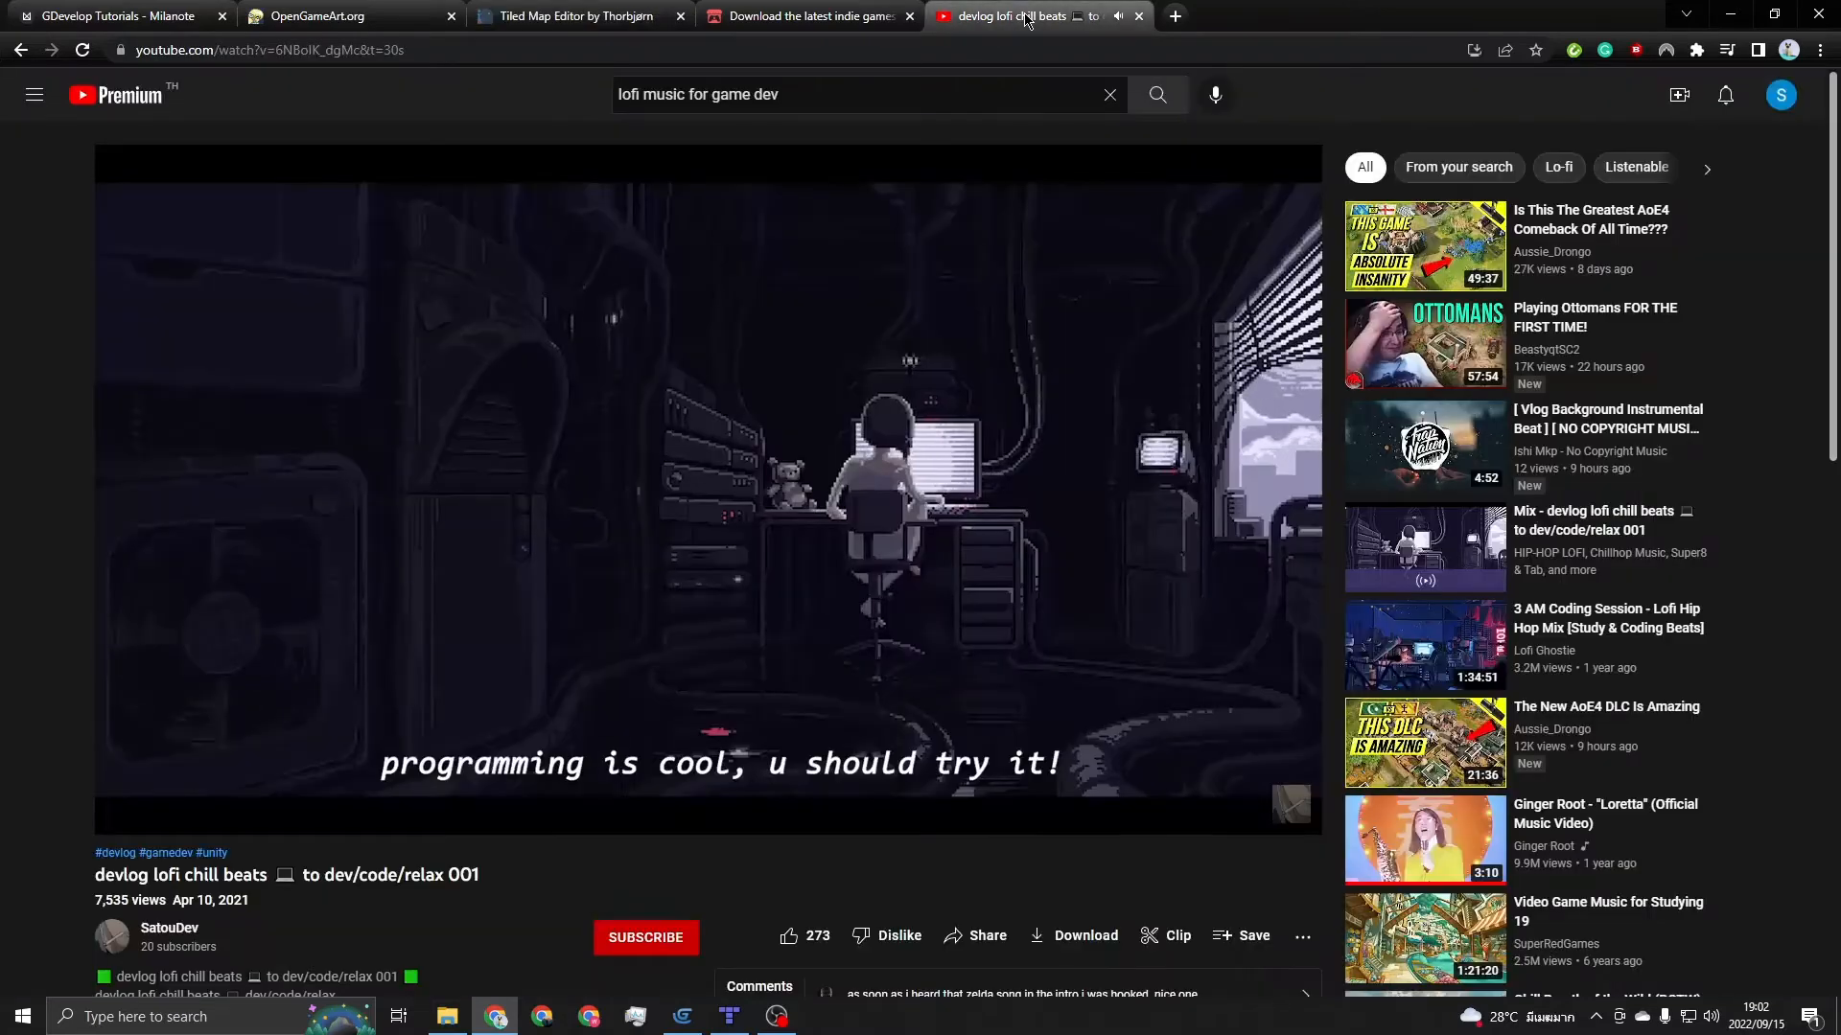
click(557, 23)
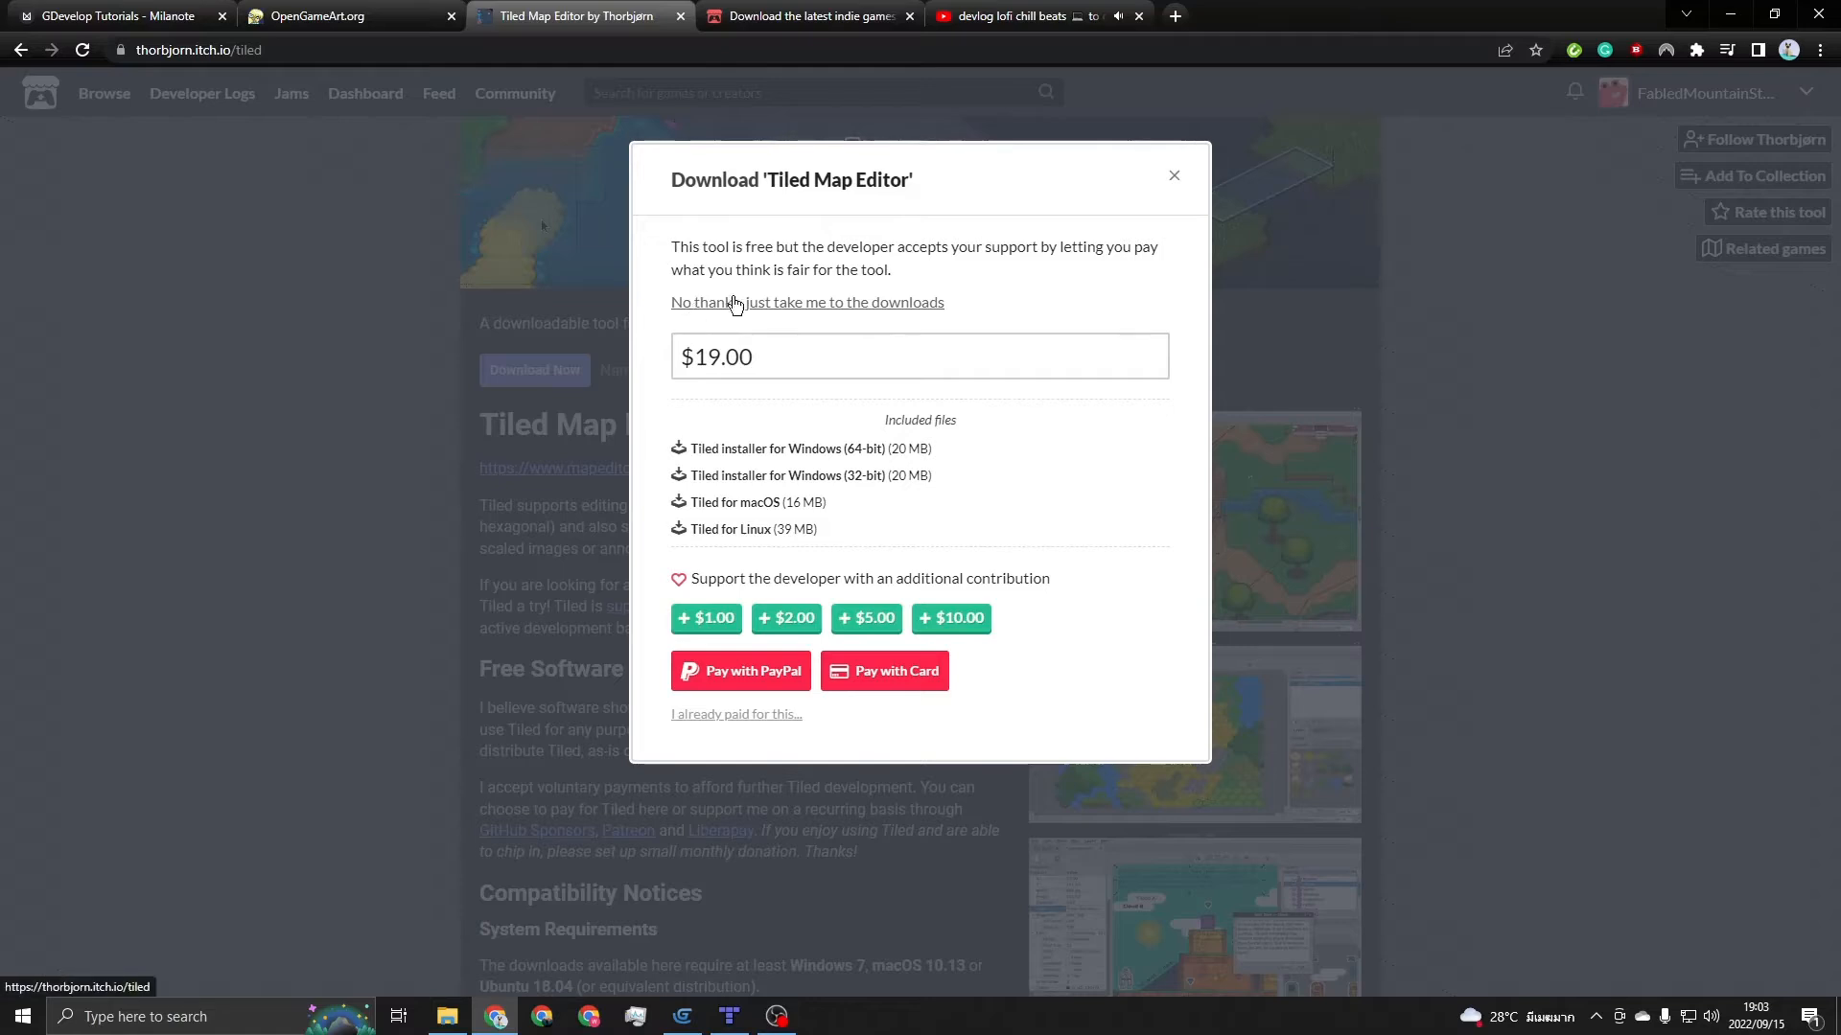
click(849, 305)
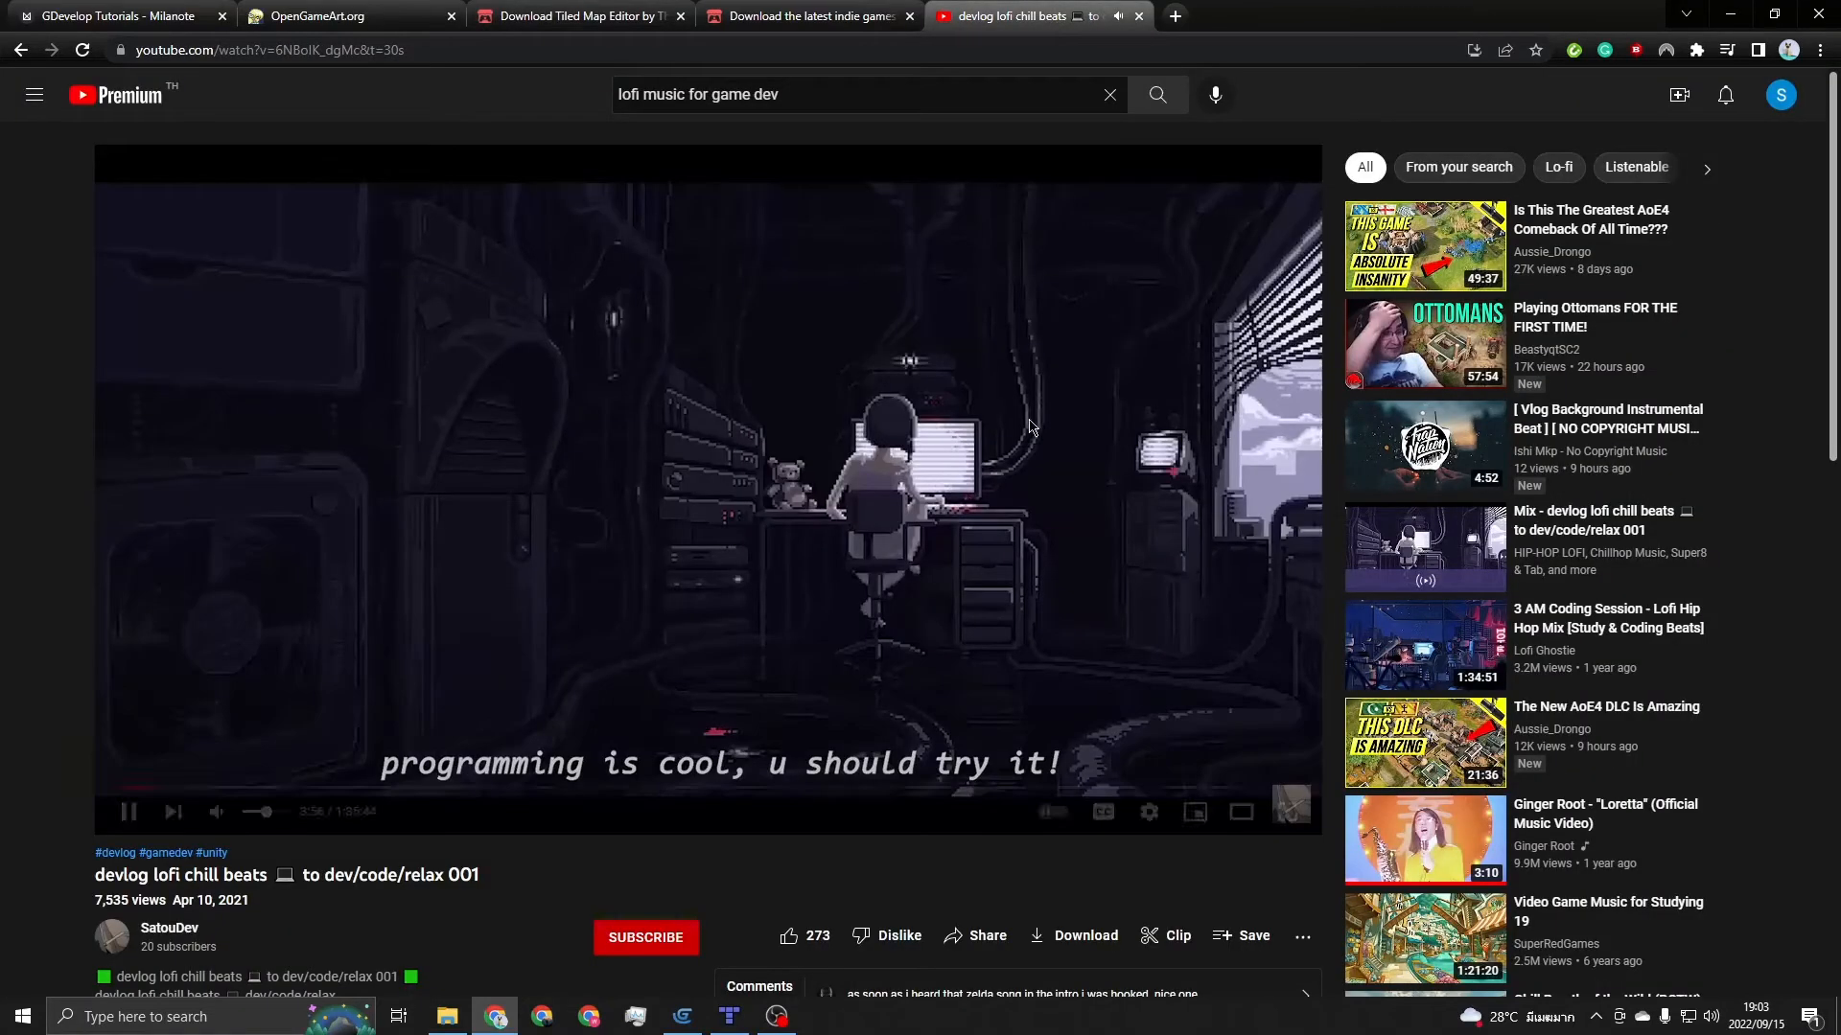
Lower the volume of the playing lofi video on YouTube and return to the Tiled Map Editor downloads page
click(1031, 17)
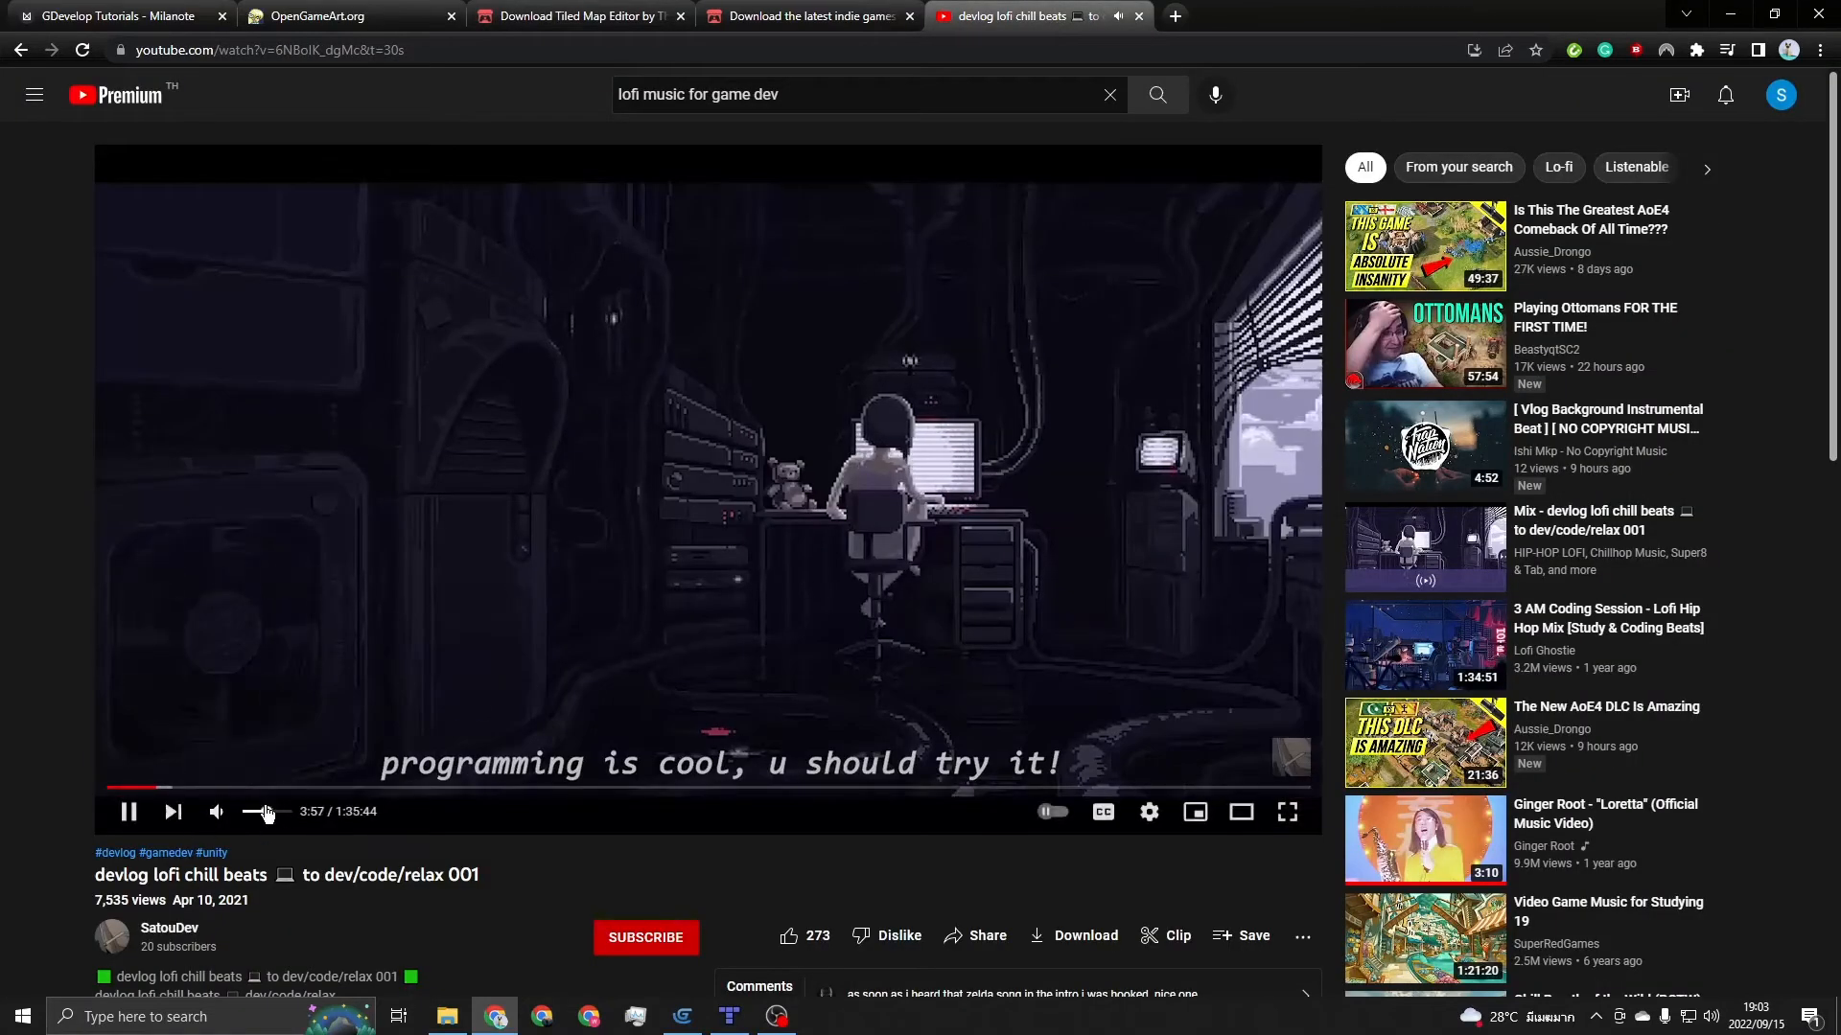
drag(267, 813, 252, 813)
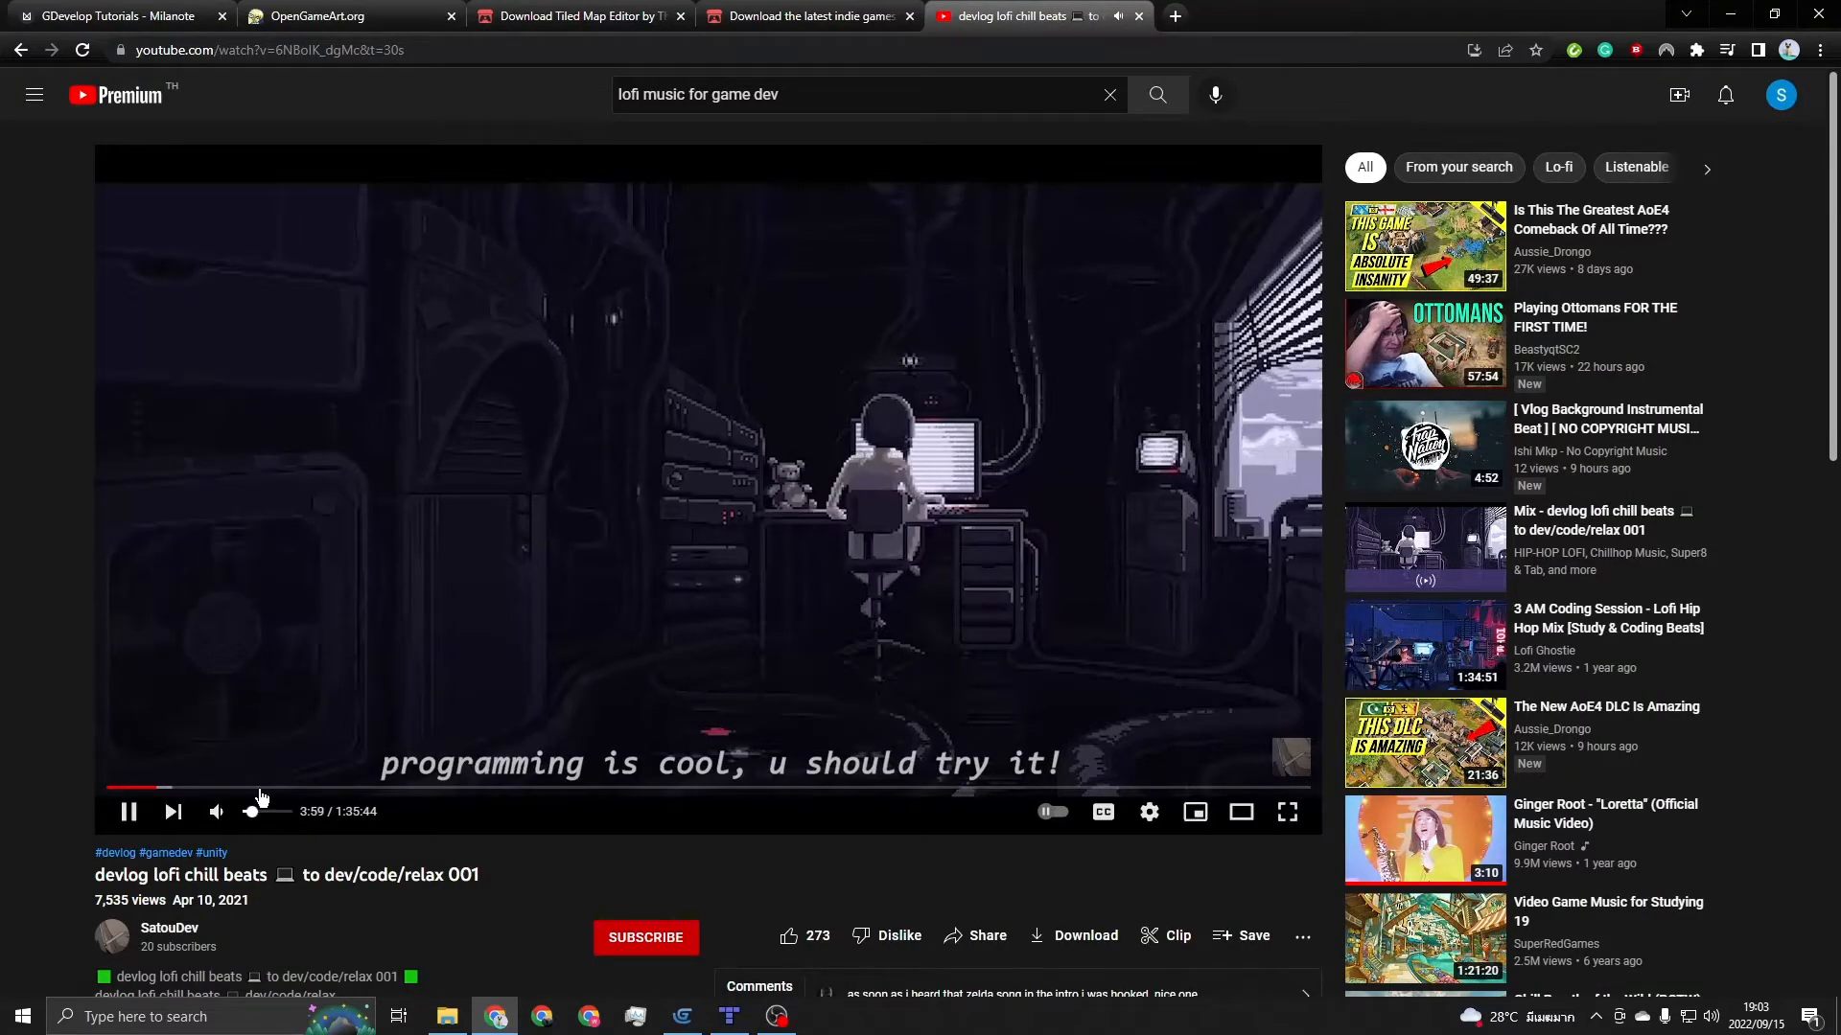
click(805, 16)
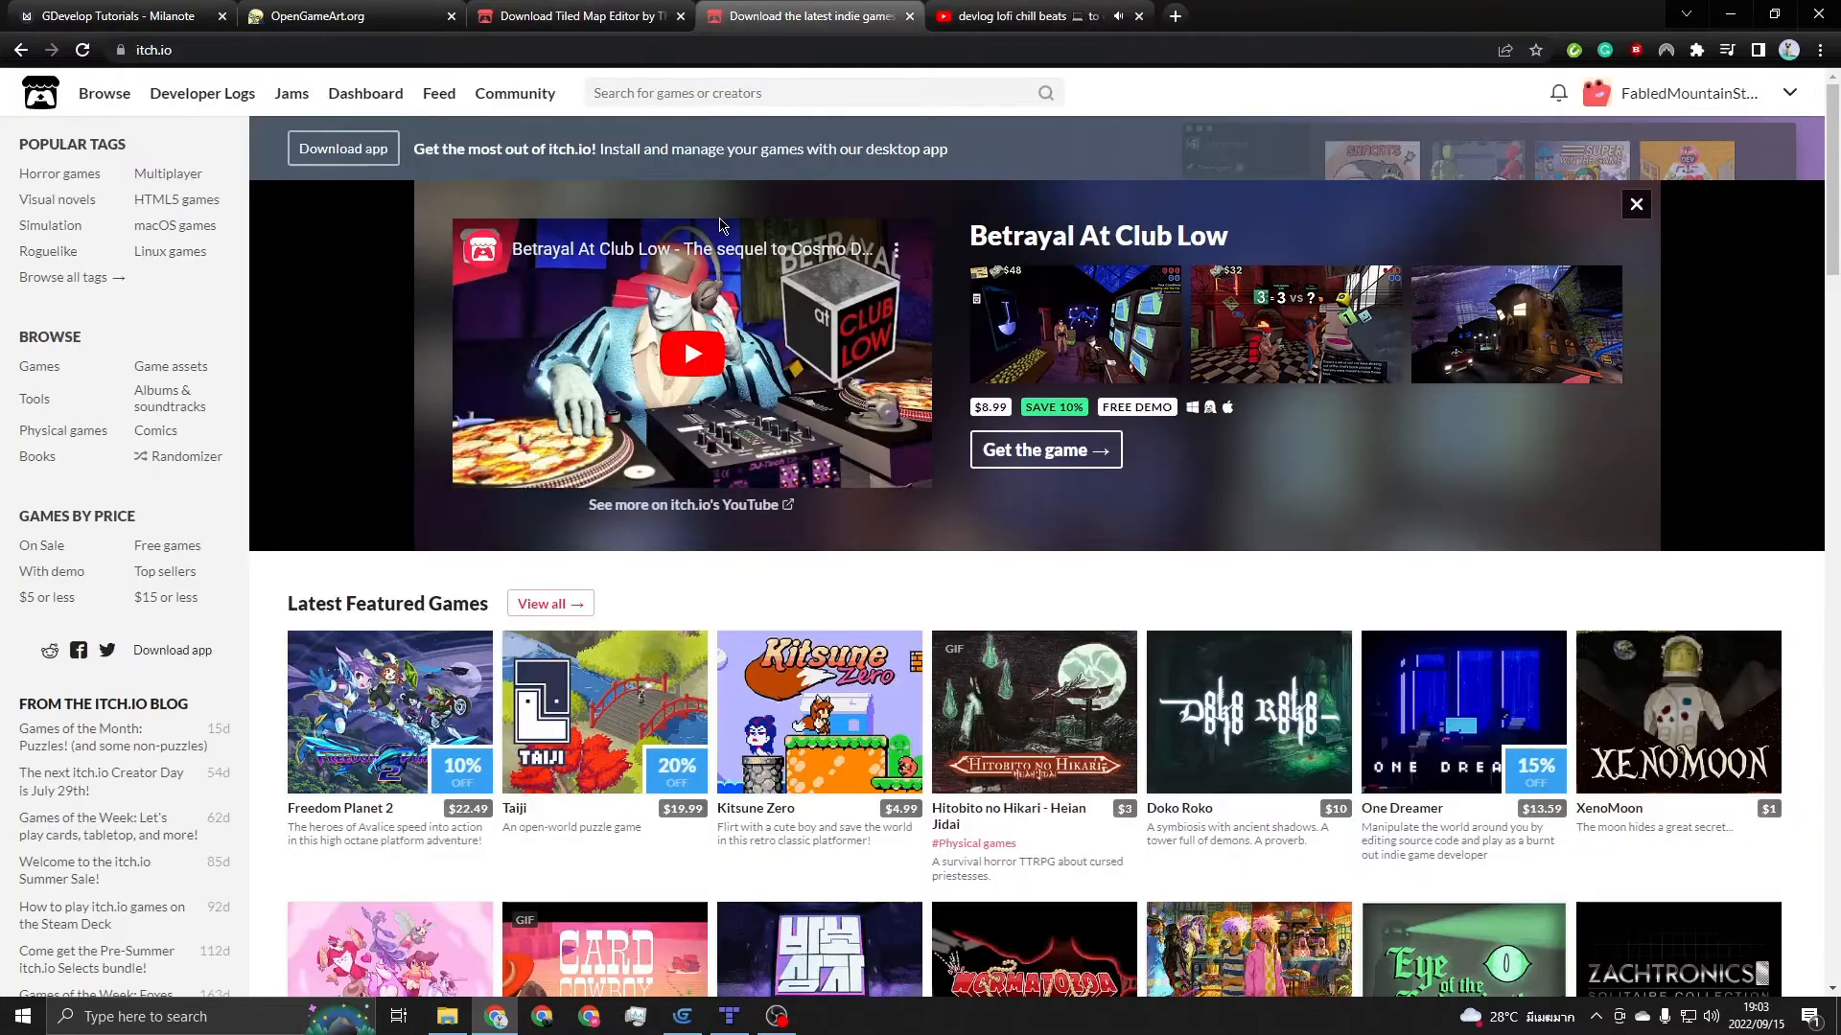
click(642, 17)
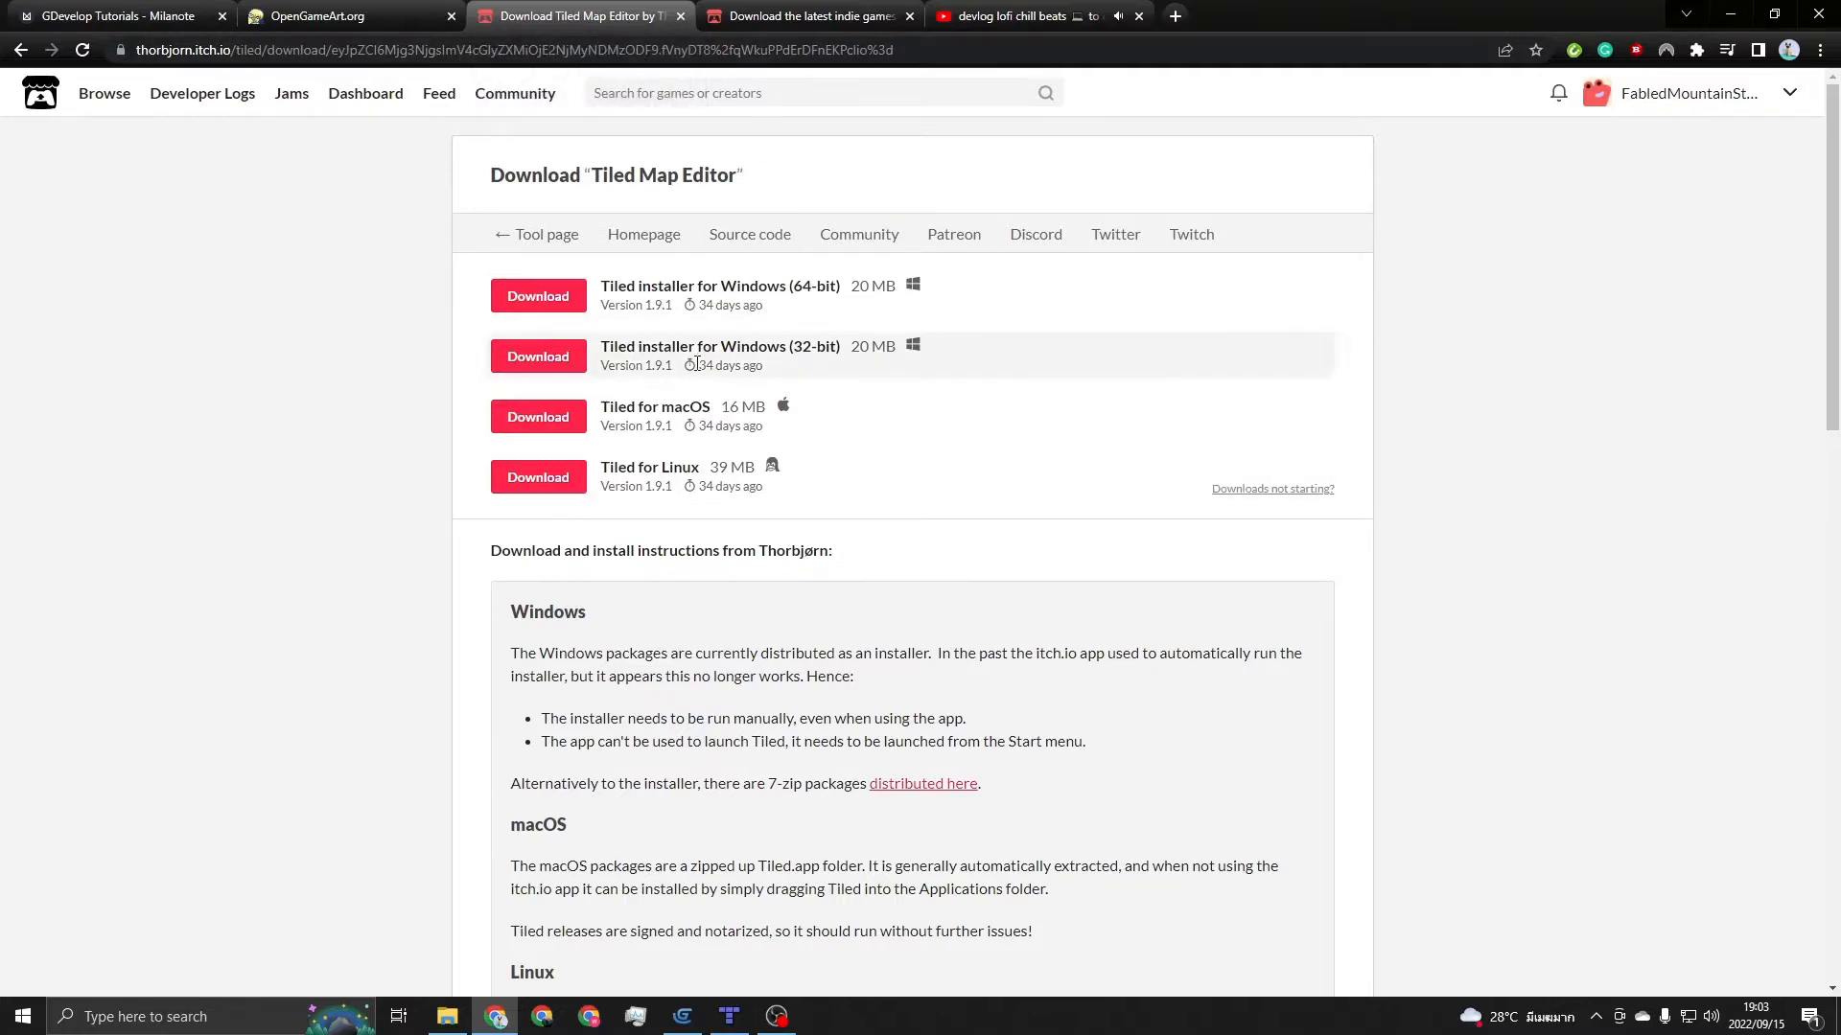
Launch Tiled from the desktop and close the open untitled.tmx map
click(1730, 16)
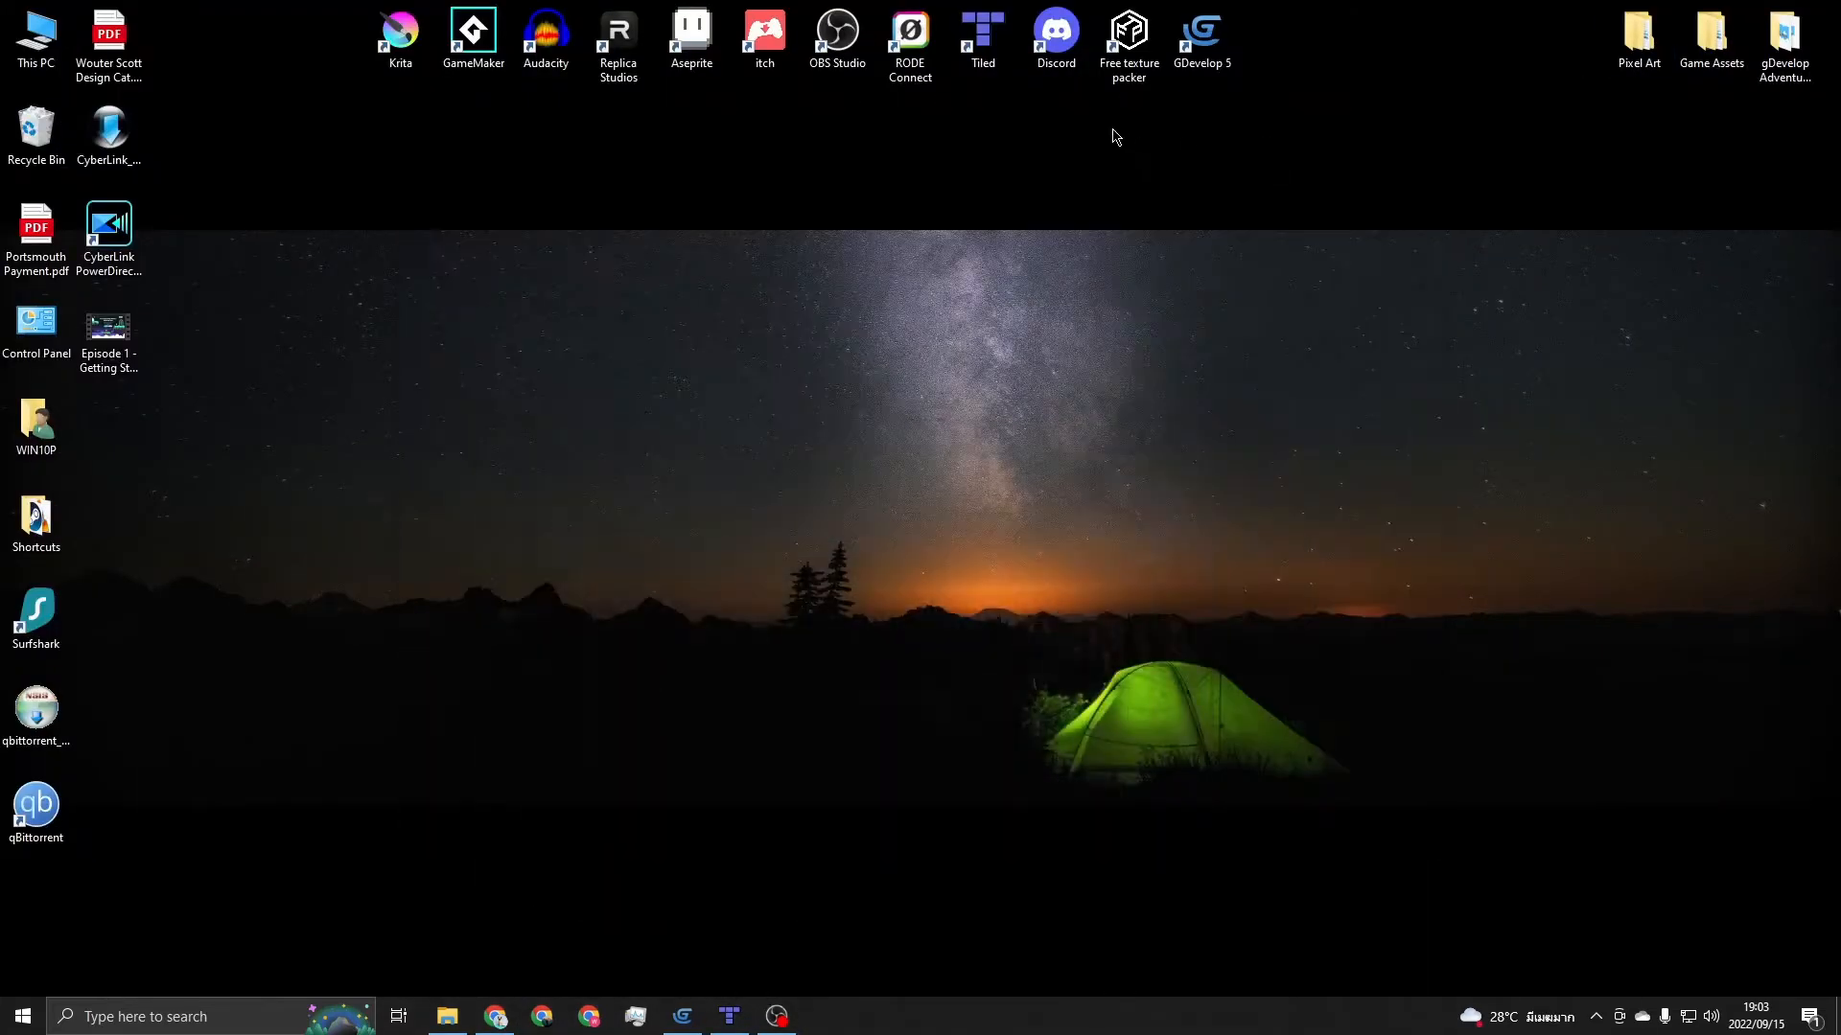
click(1327, 133)
double_click(987, 46)
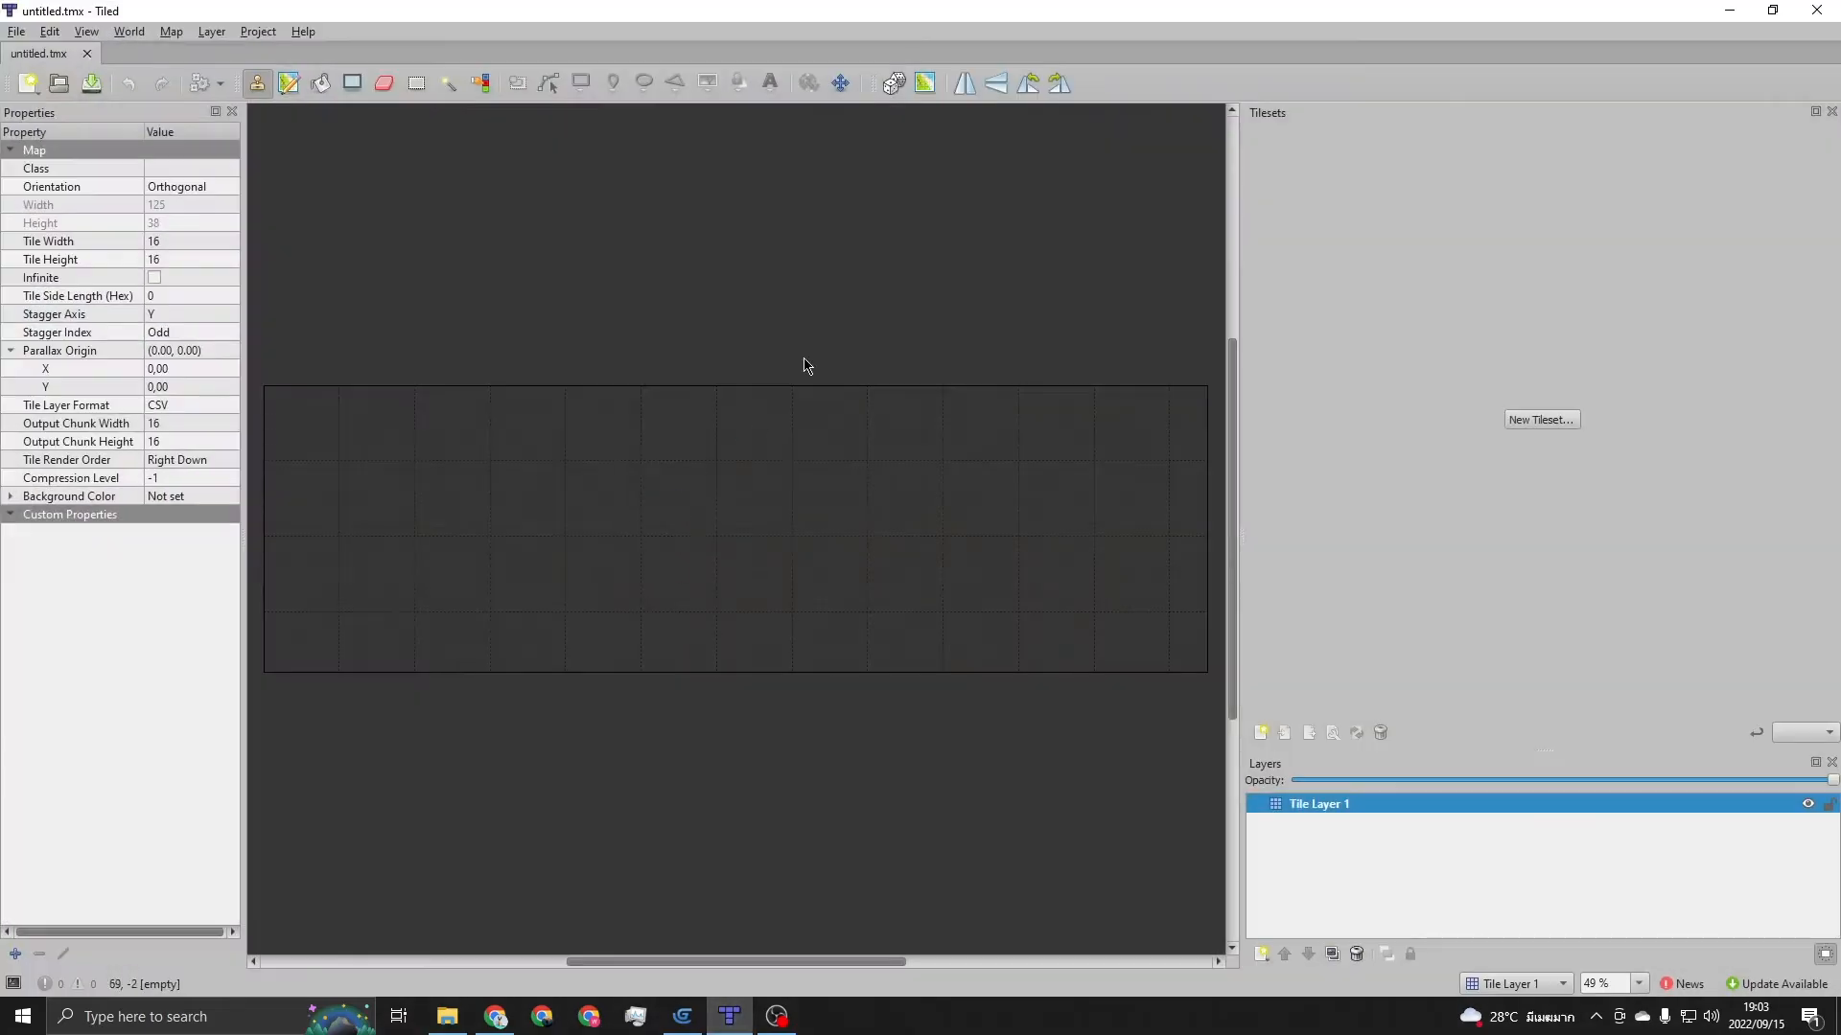
click(90, 54)
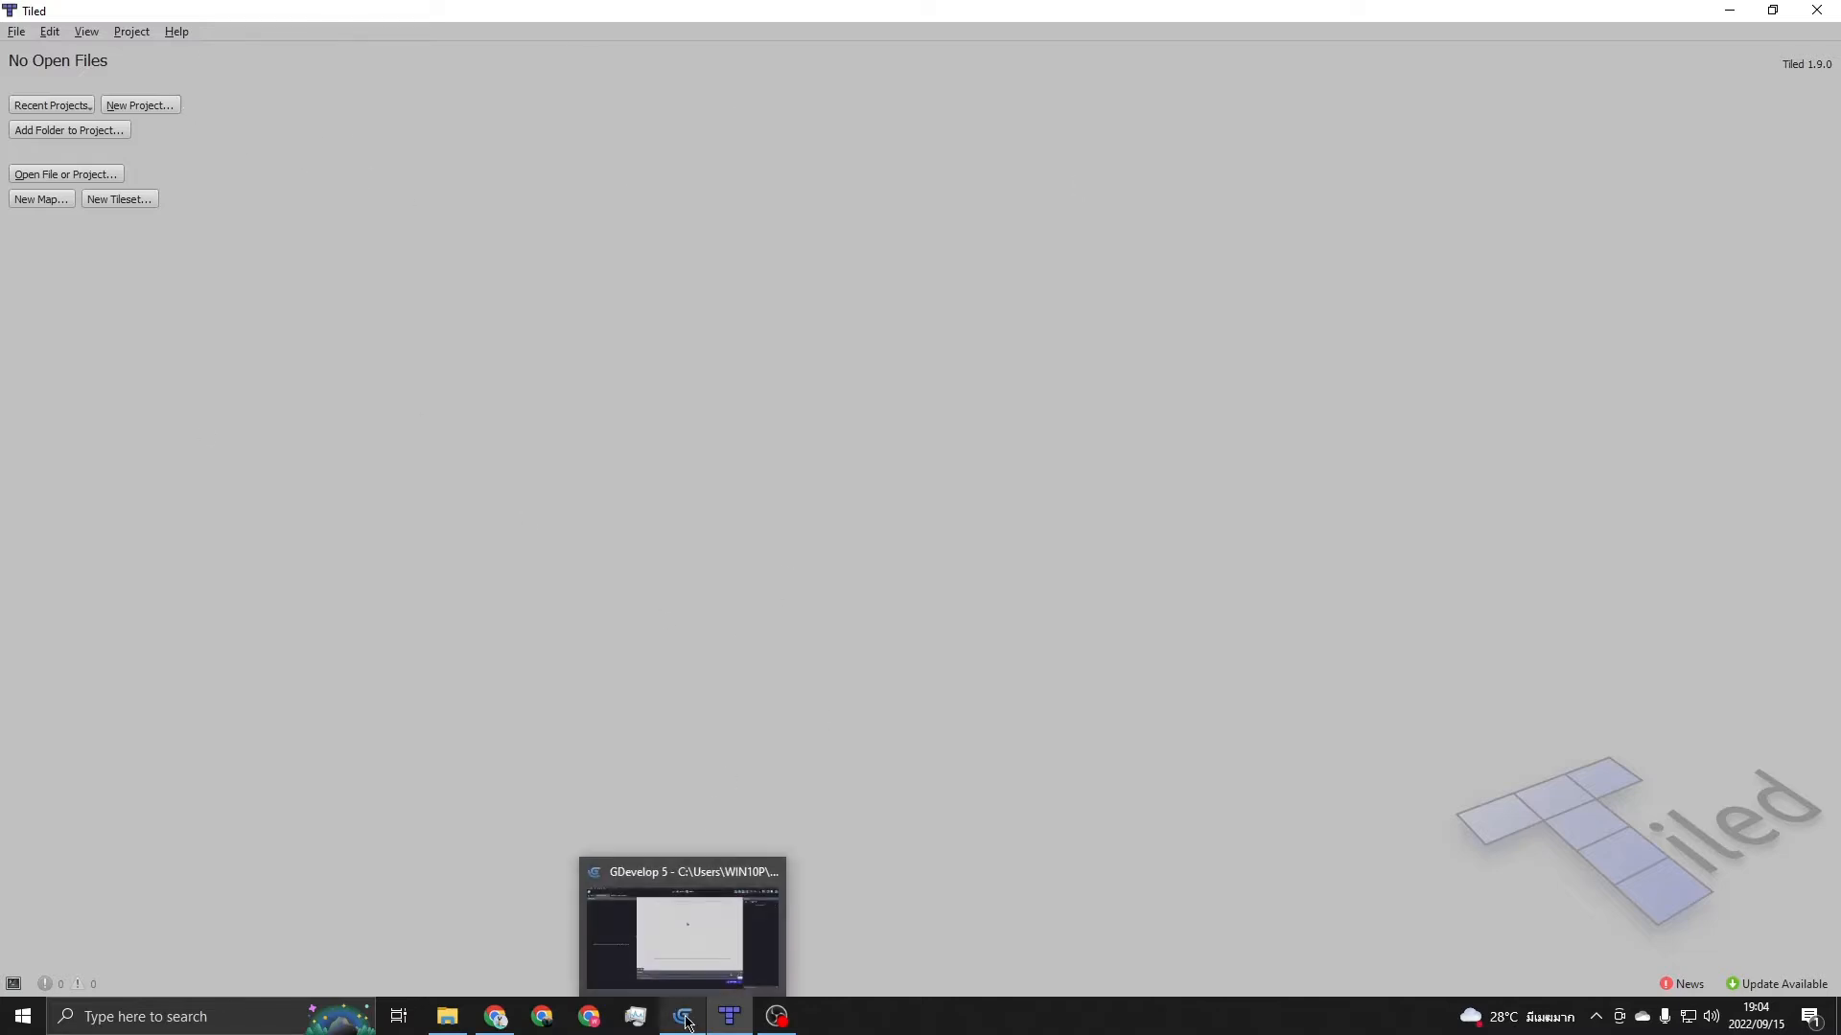
Return to the Milanote board in the browser and tick off "Download Tiled to create Tiled Maps" under Episode 2
click(518, 1023)
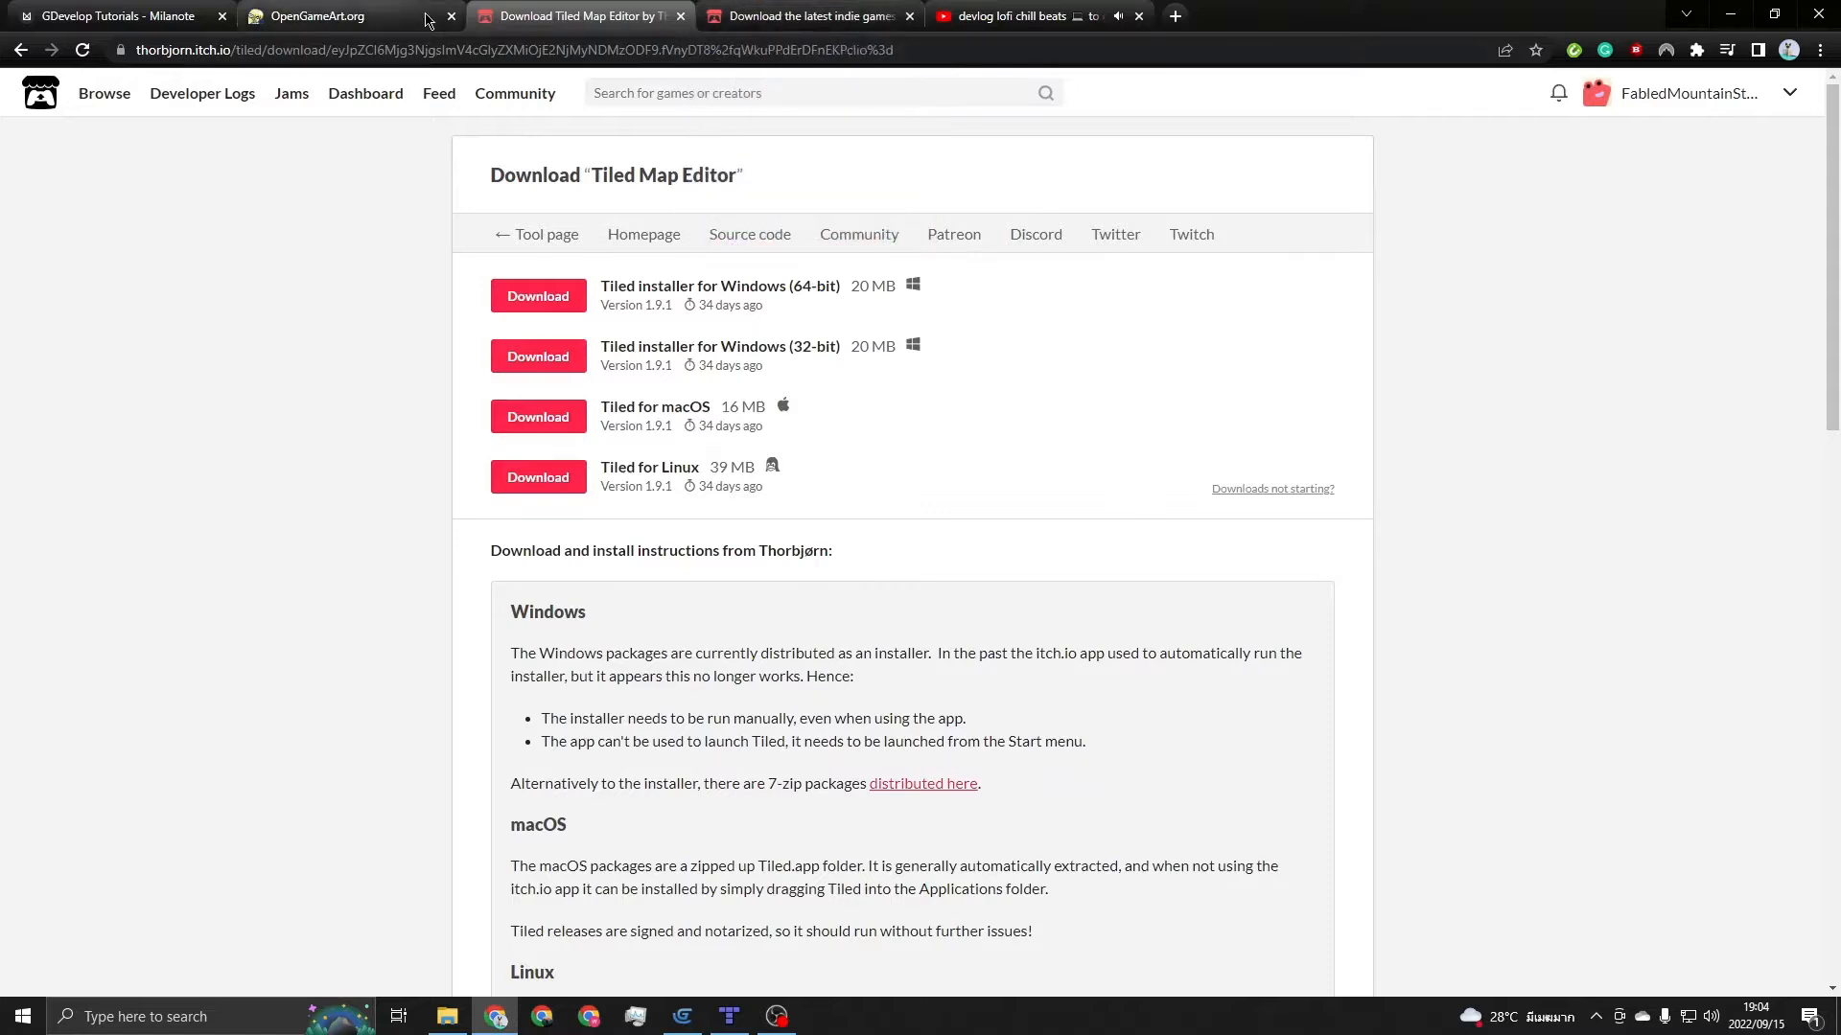
click(94, 21)
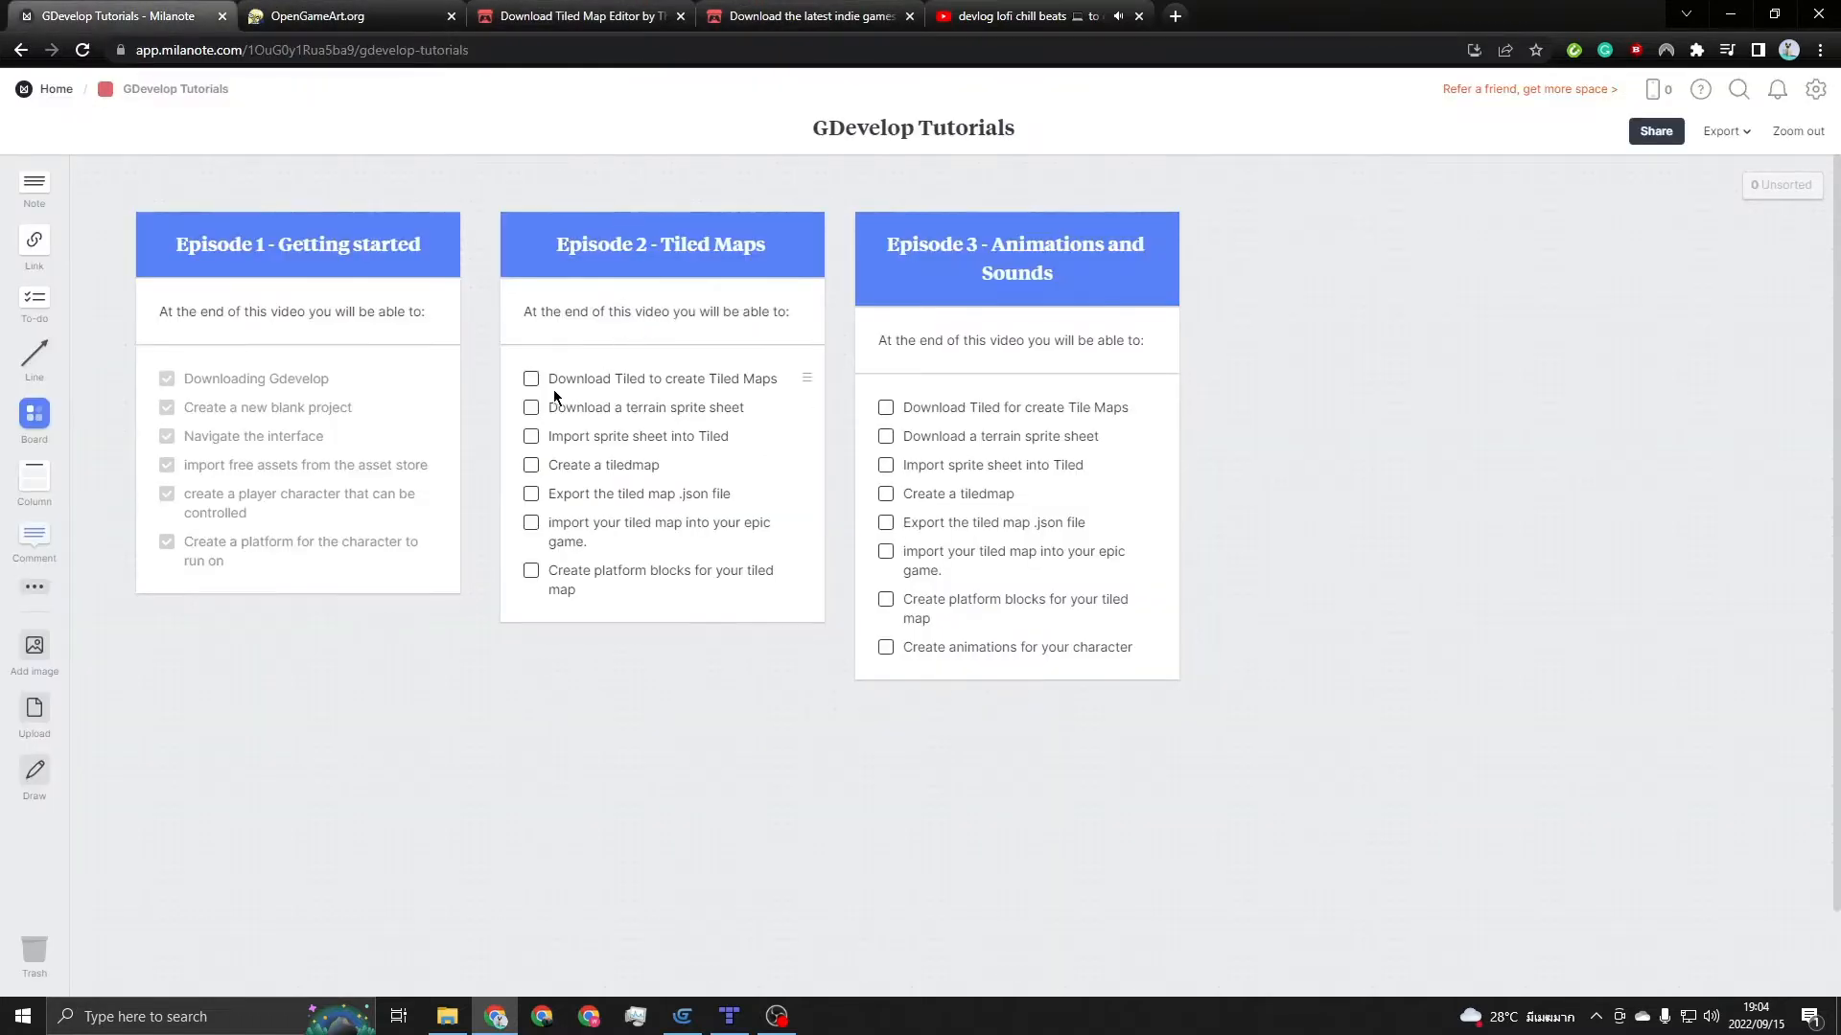
click(531, 380)
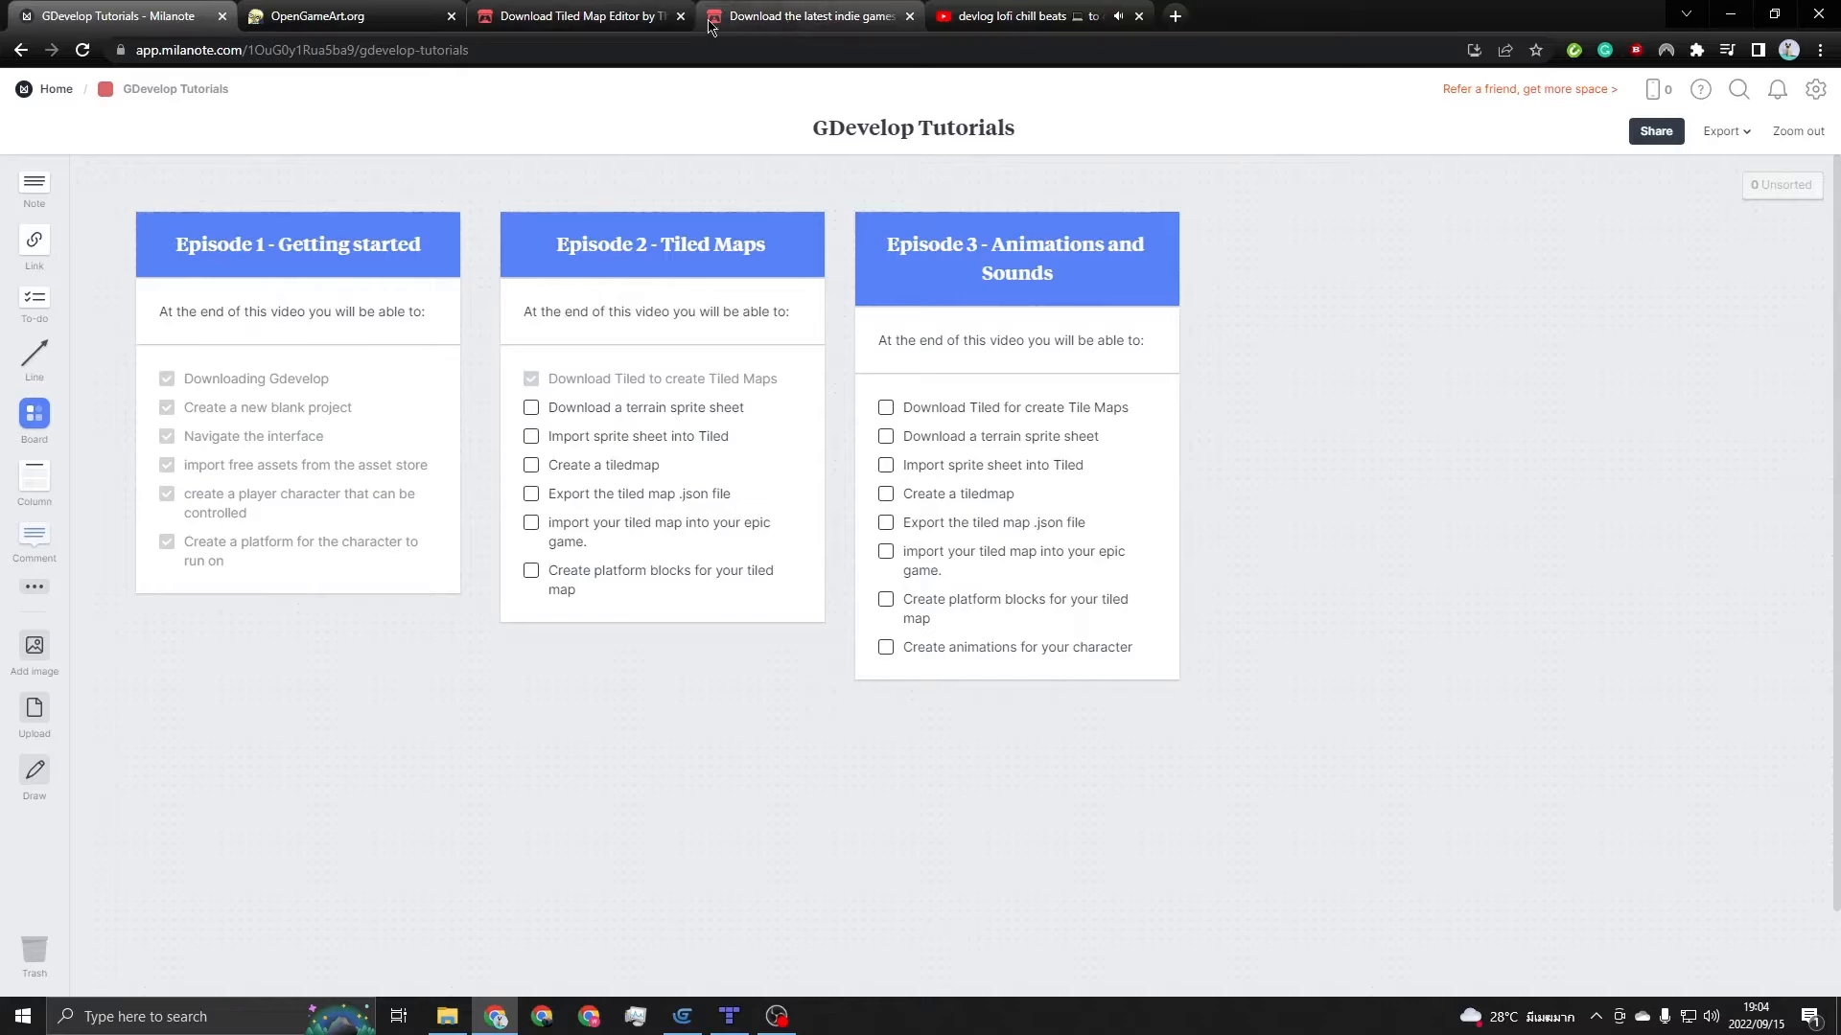
Close the Tiled Map Editor downloads page and bring up the itch.io home page
click(594, 21)
click(698, 22)
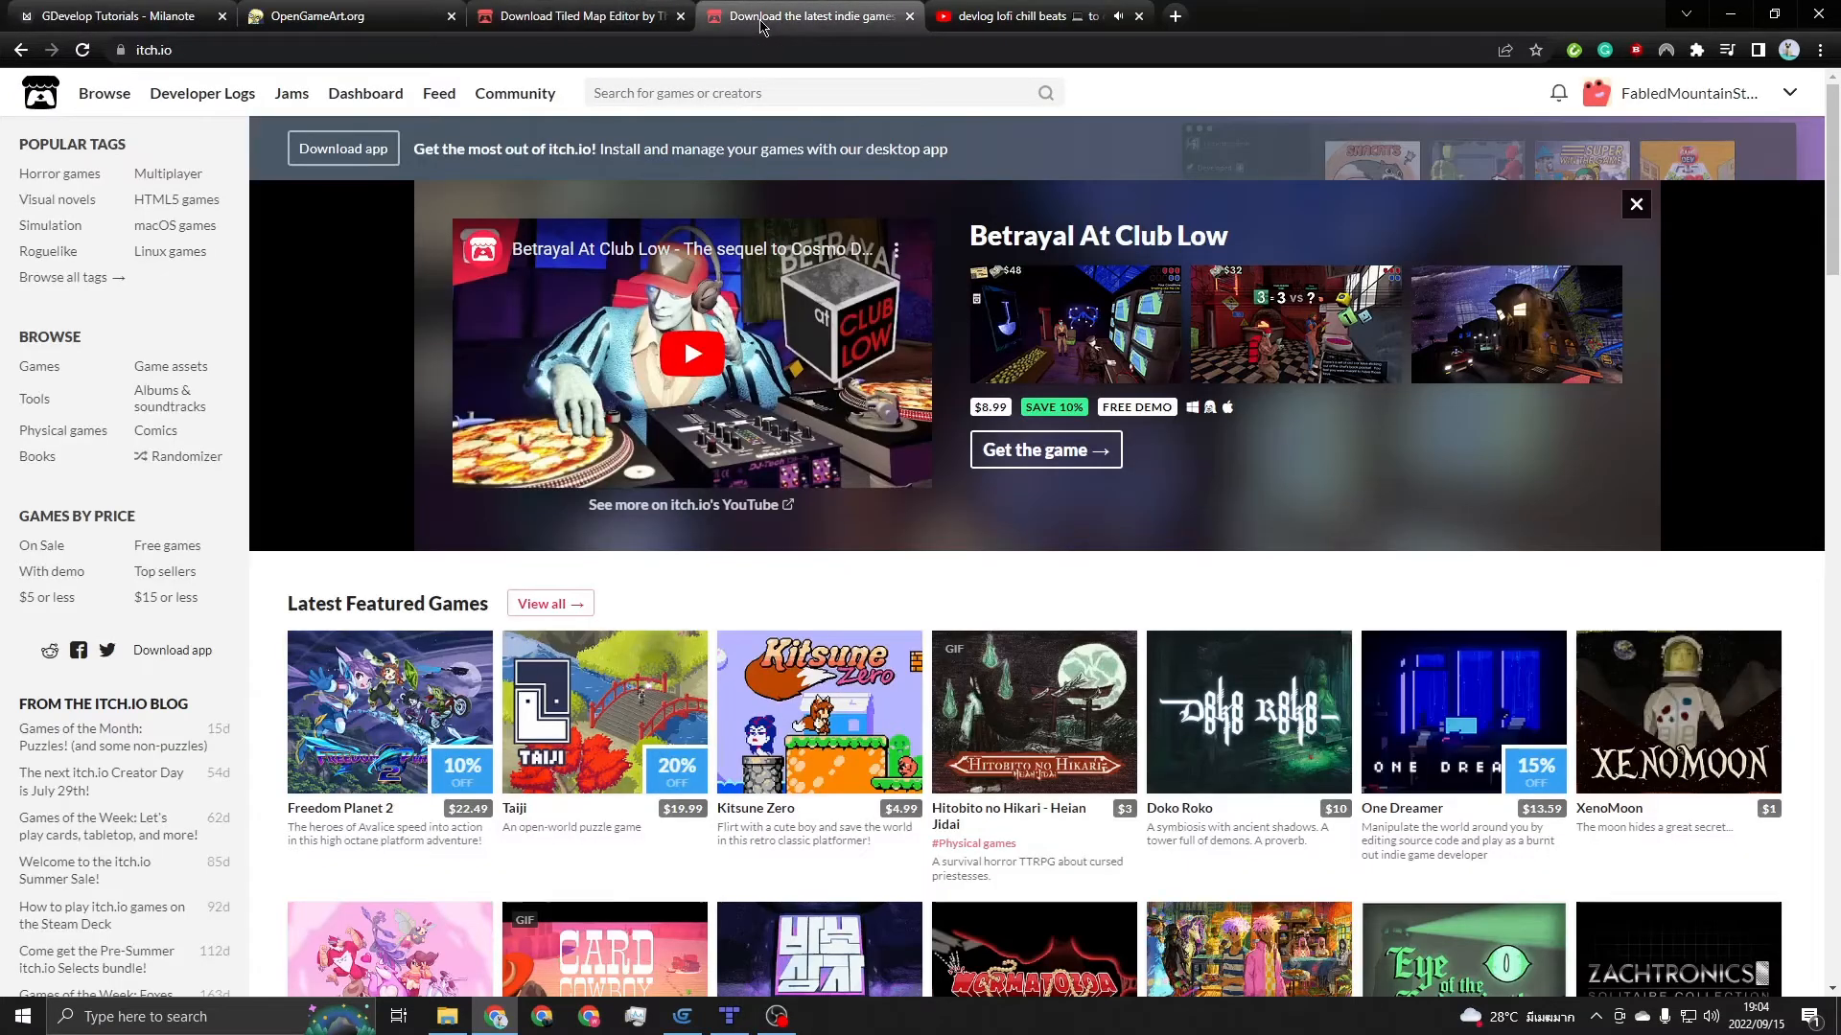
click(681, 16)
Search itch.io for "pixel adventure"
click(125, 49)
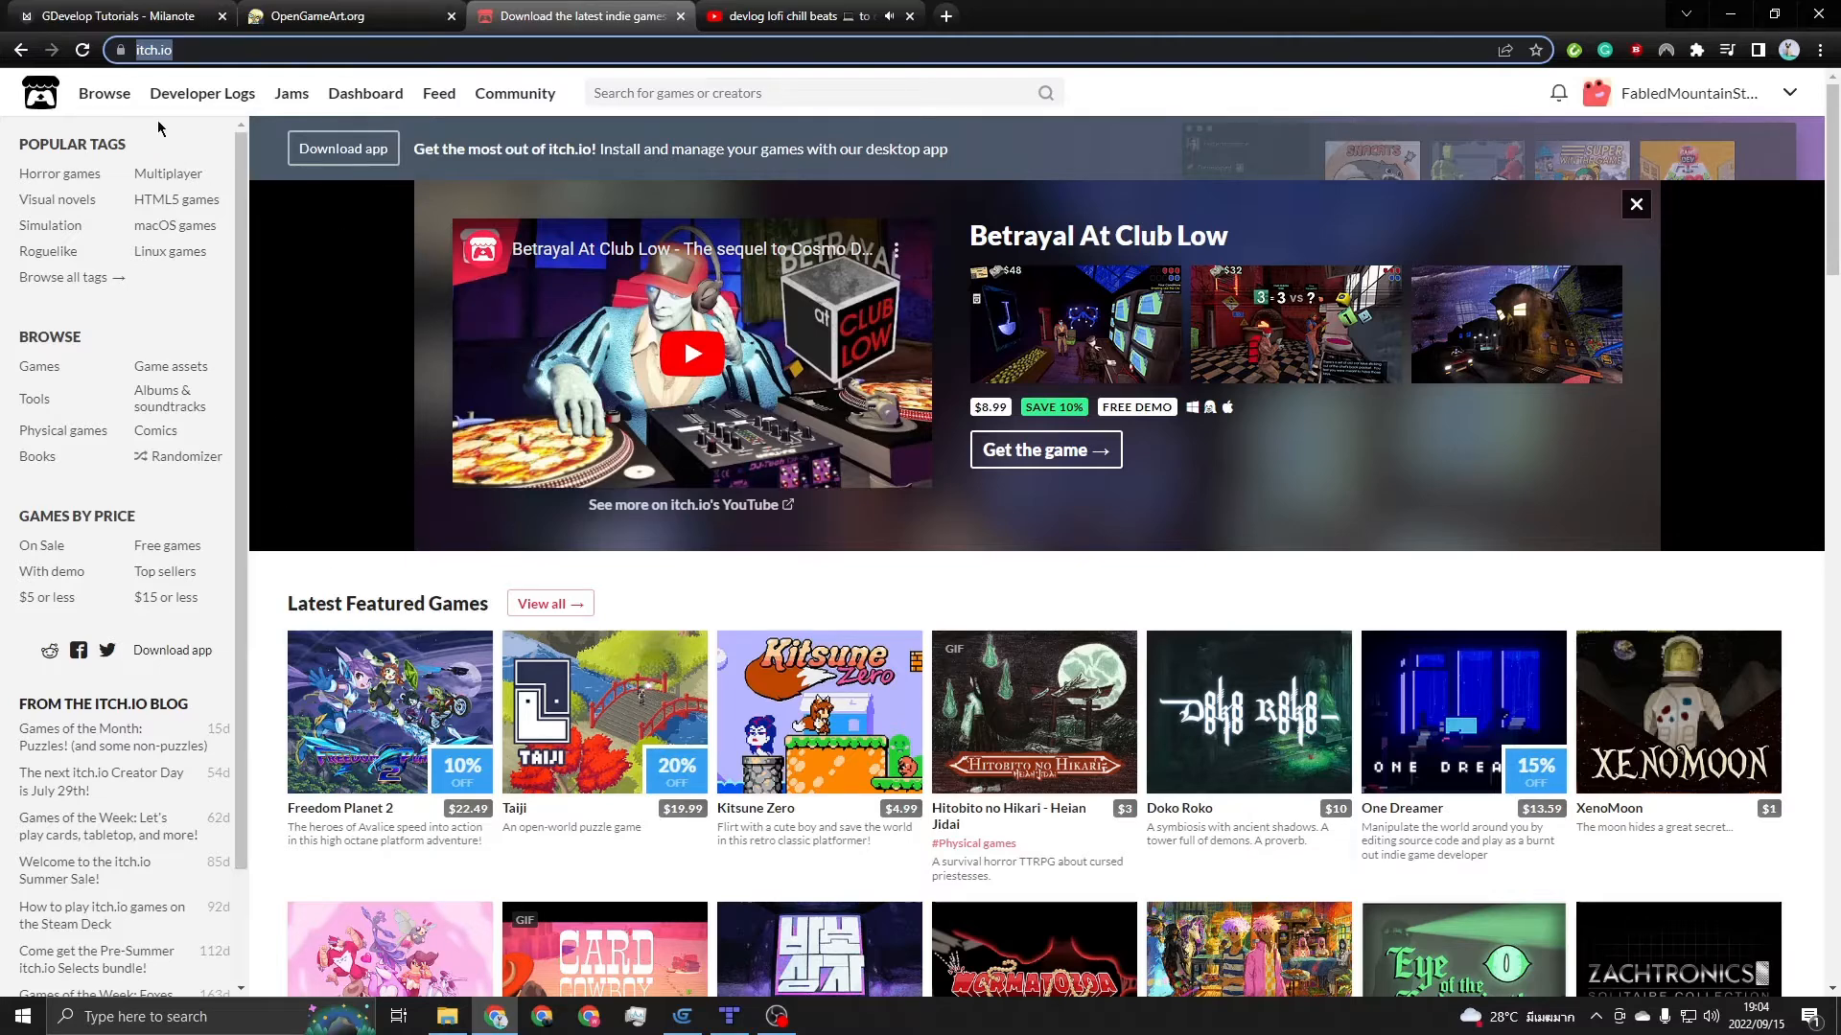
click(775, 85)
click(1231, 91)
click(961, 91)
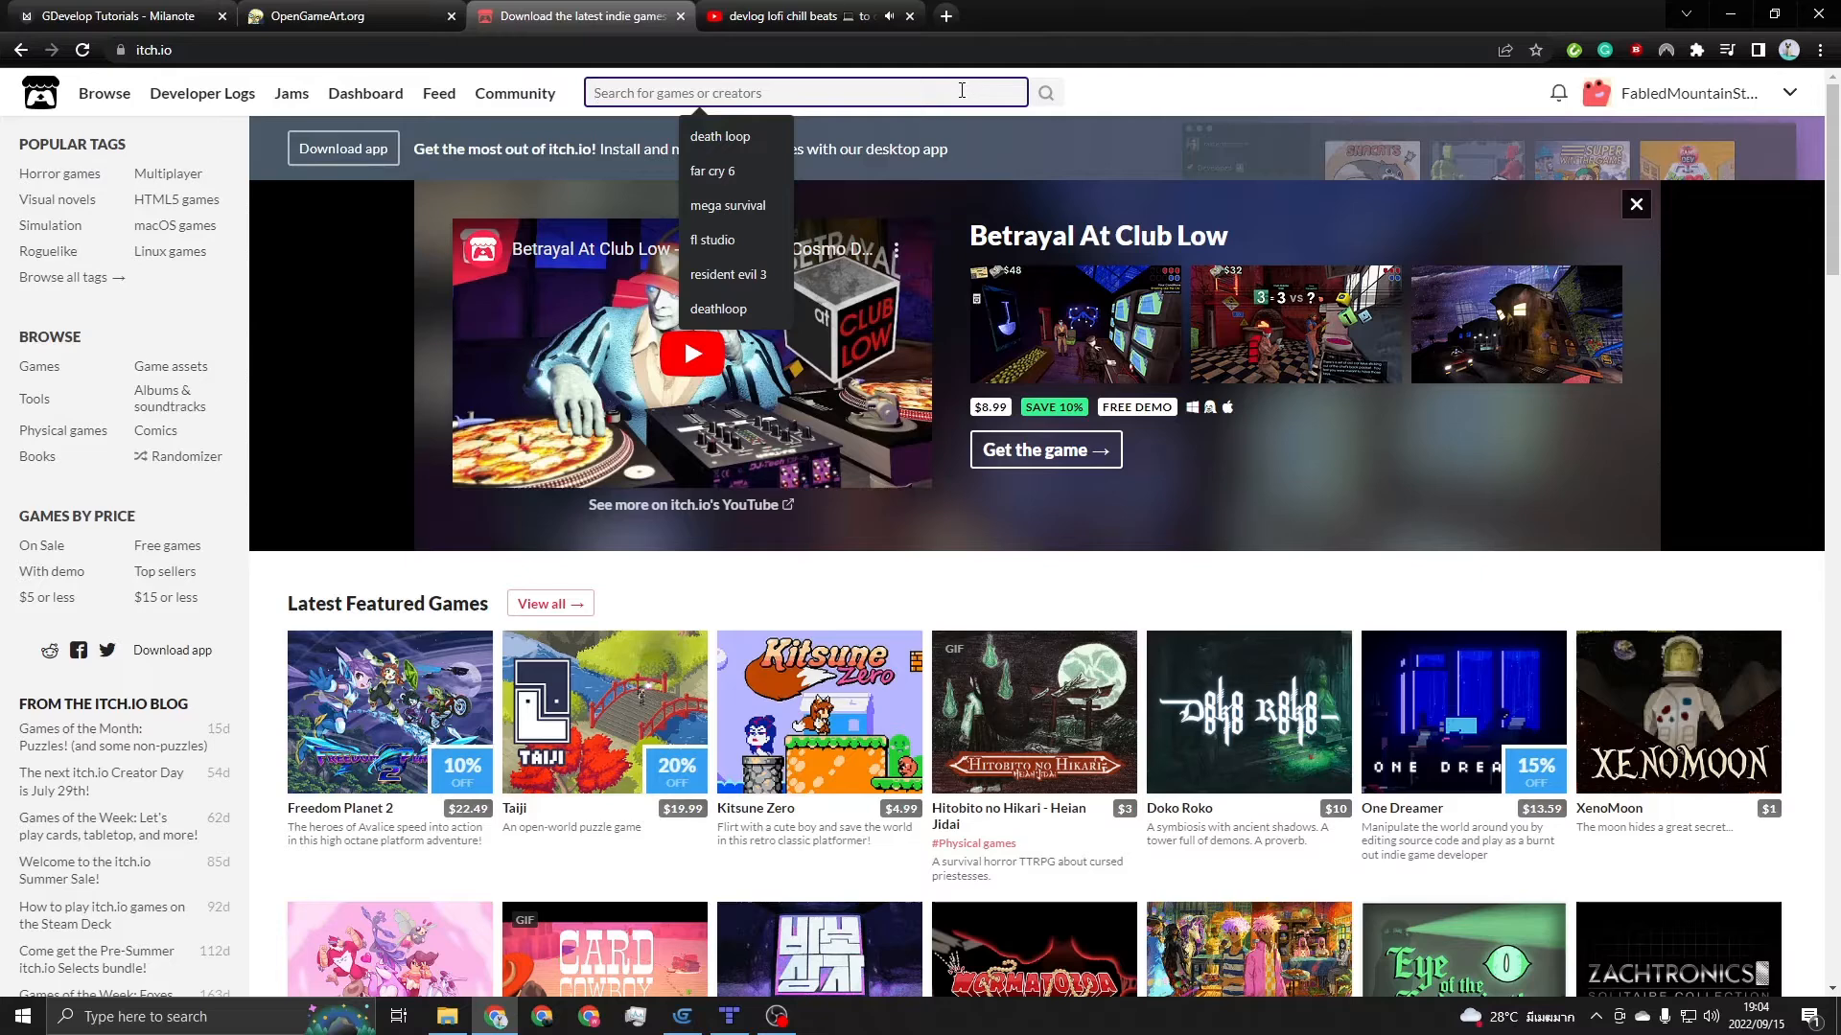
text(pixel)
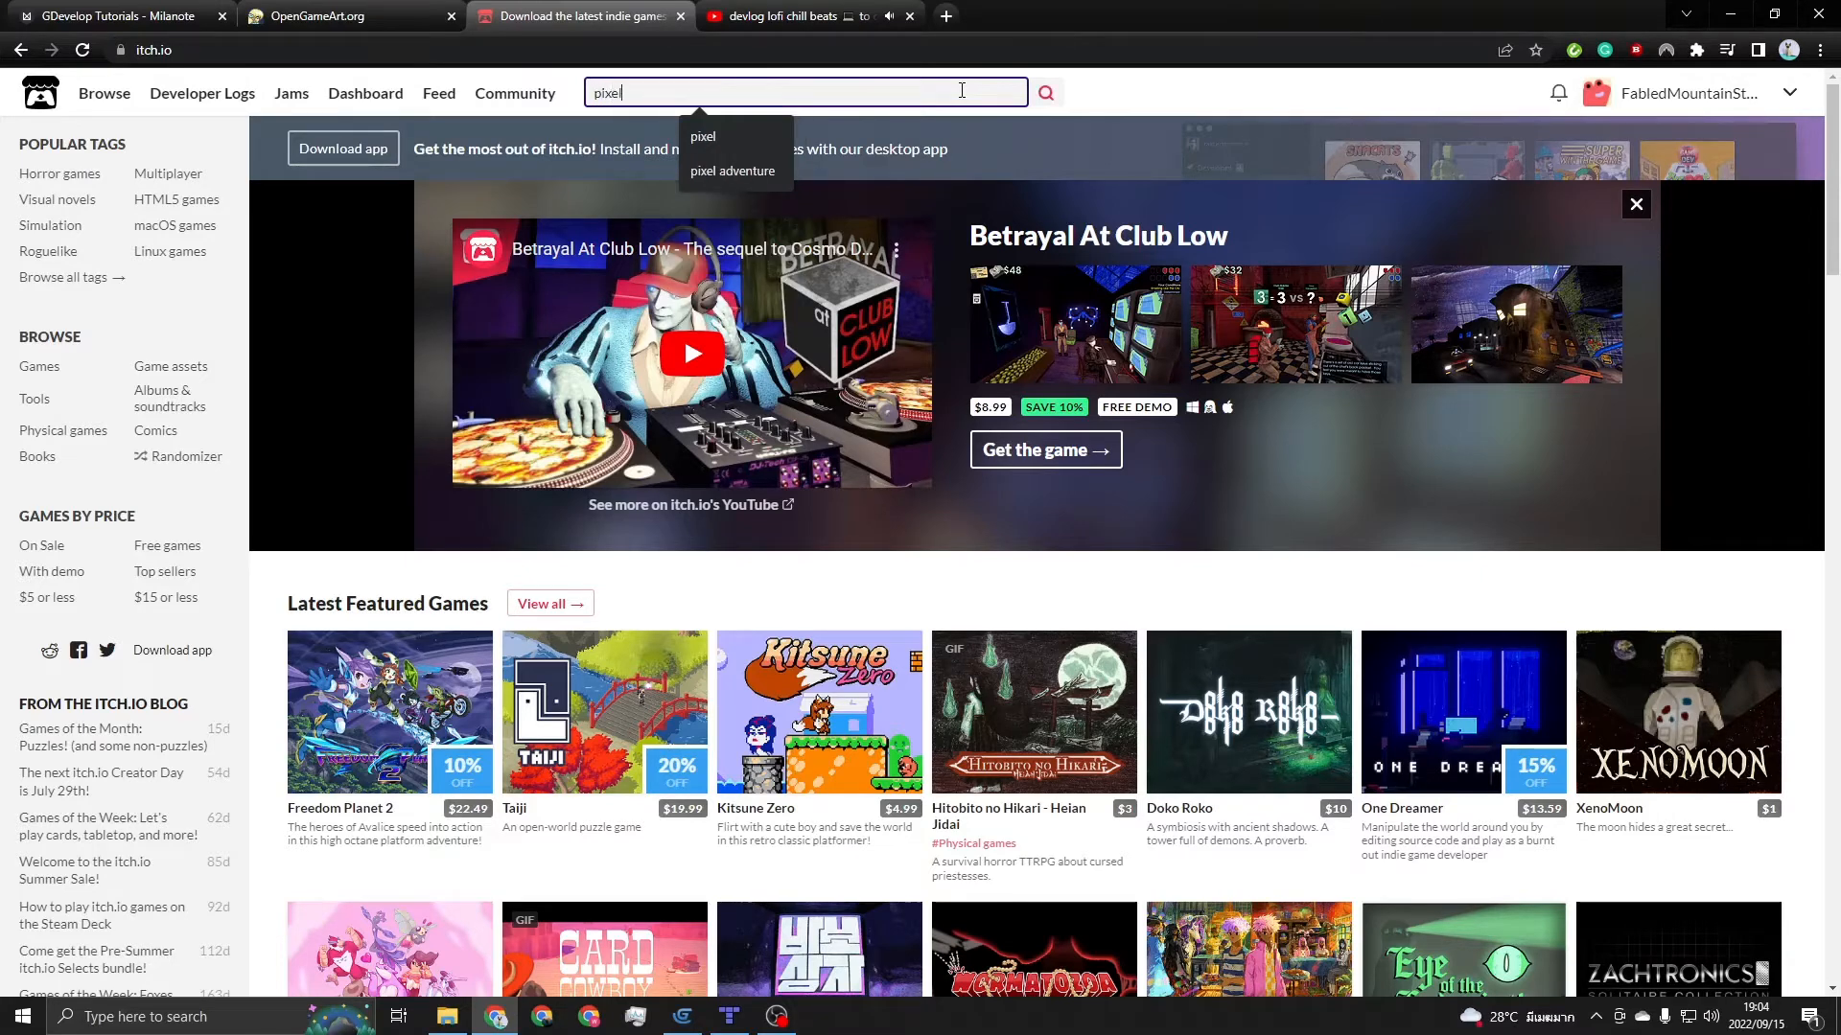
text( adventur)
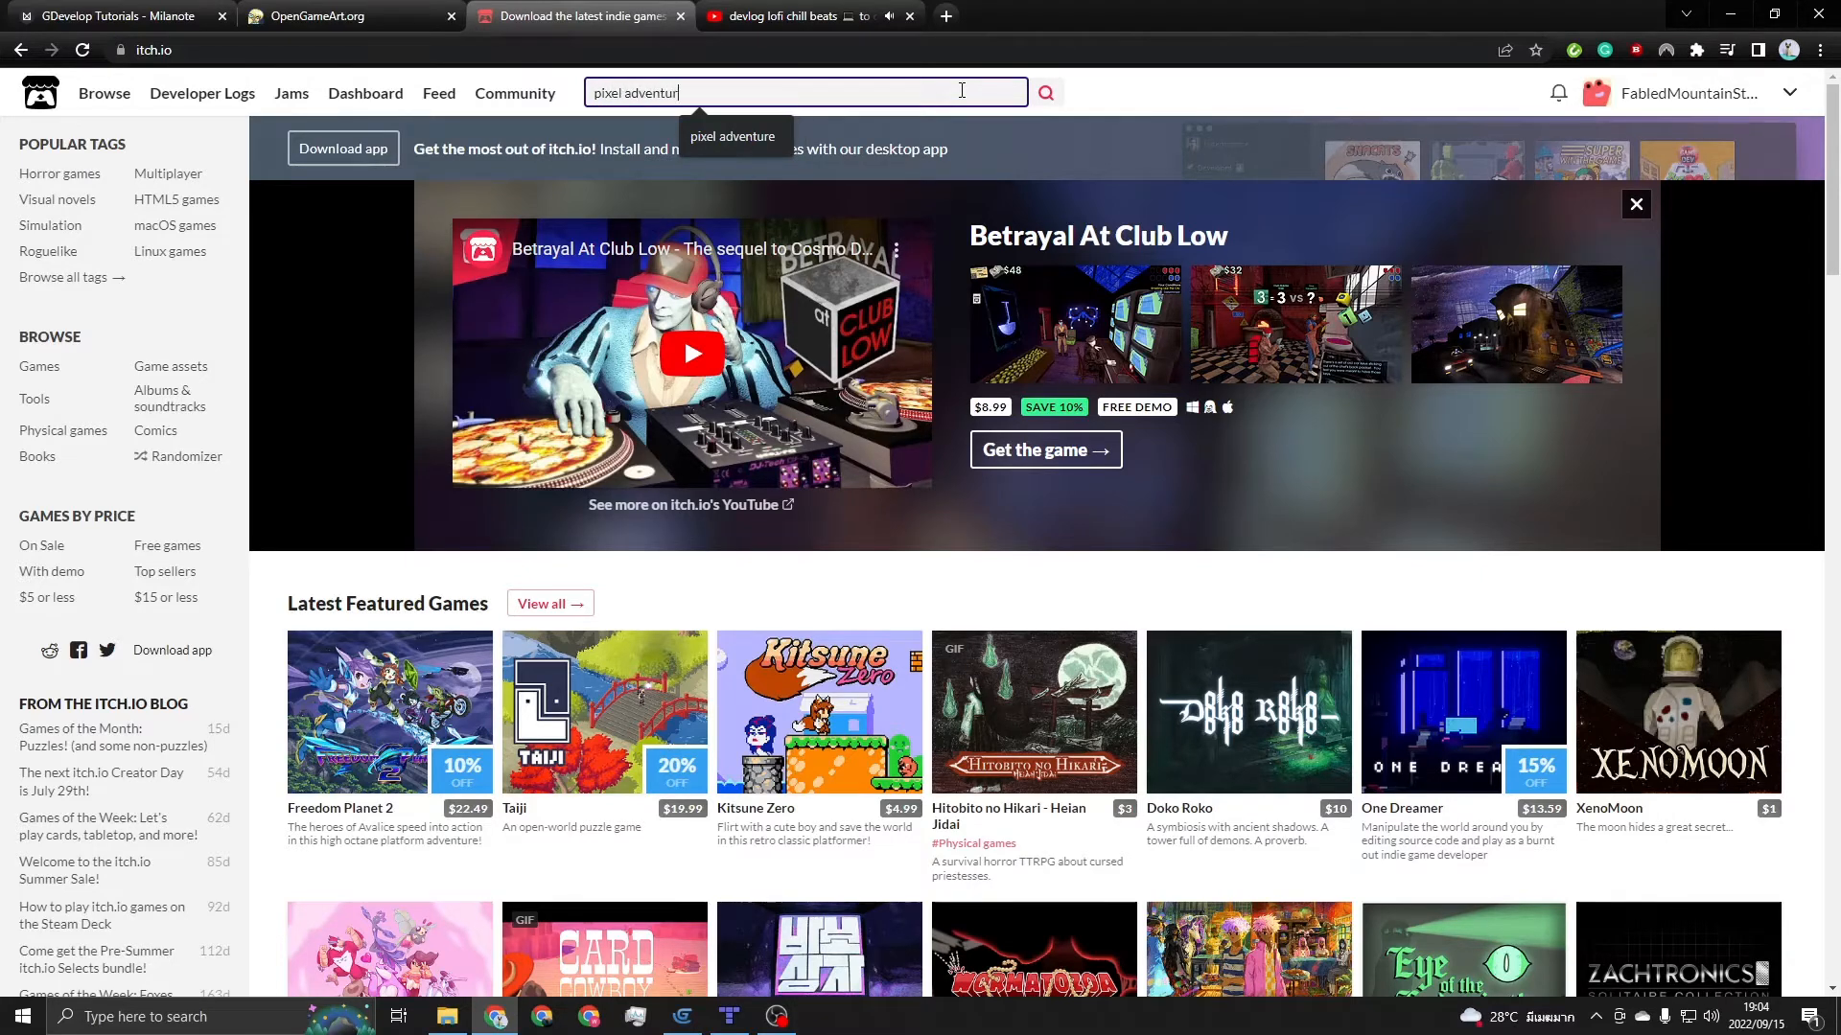
text(e)
key(Return)
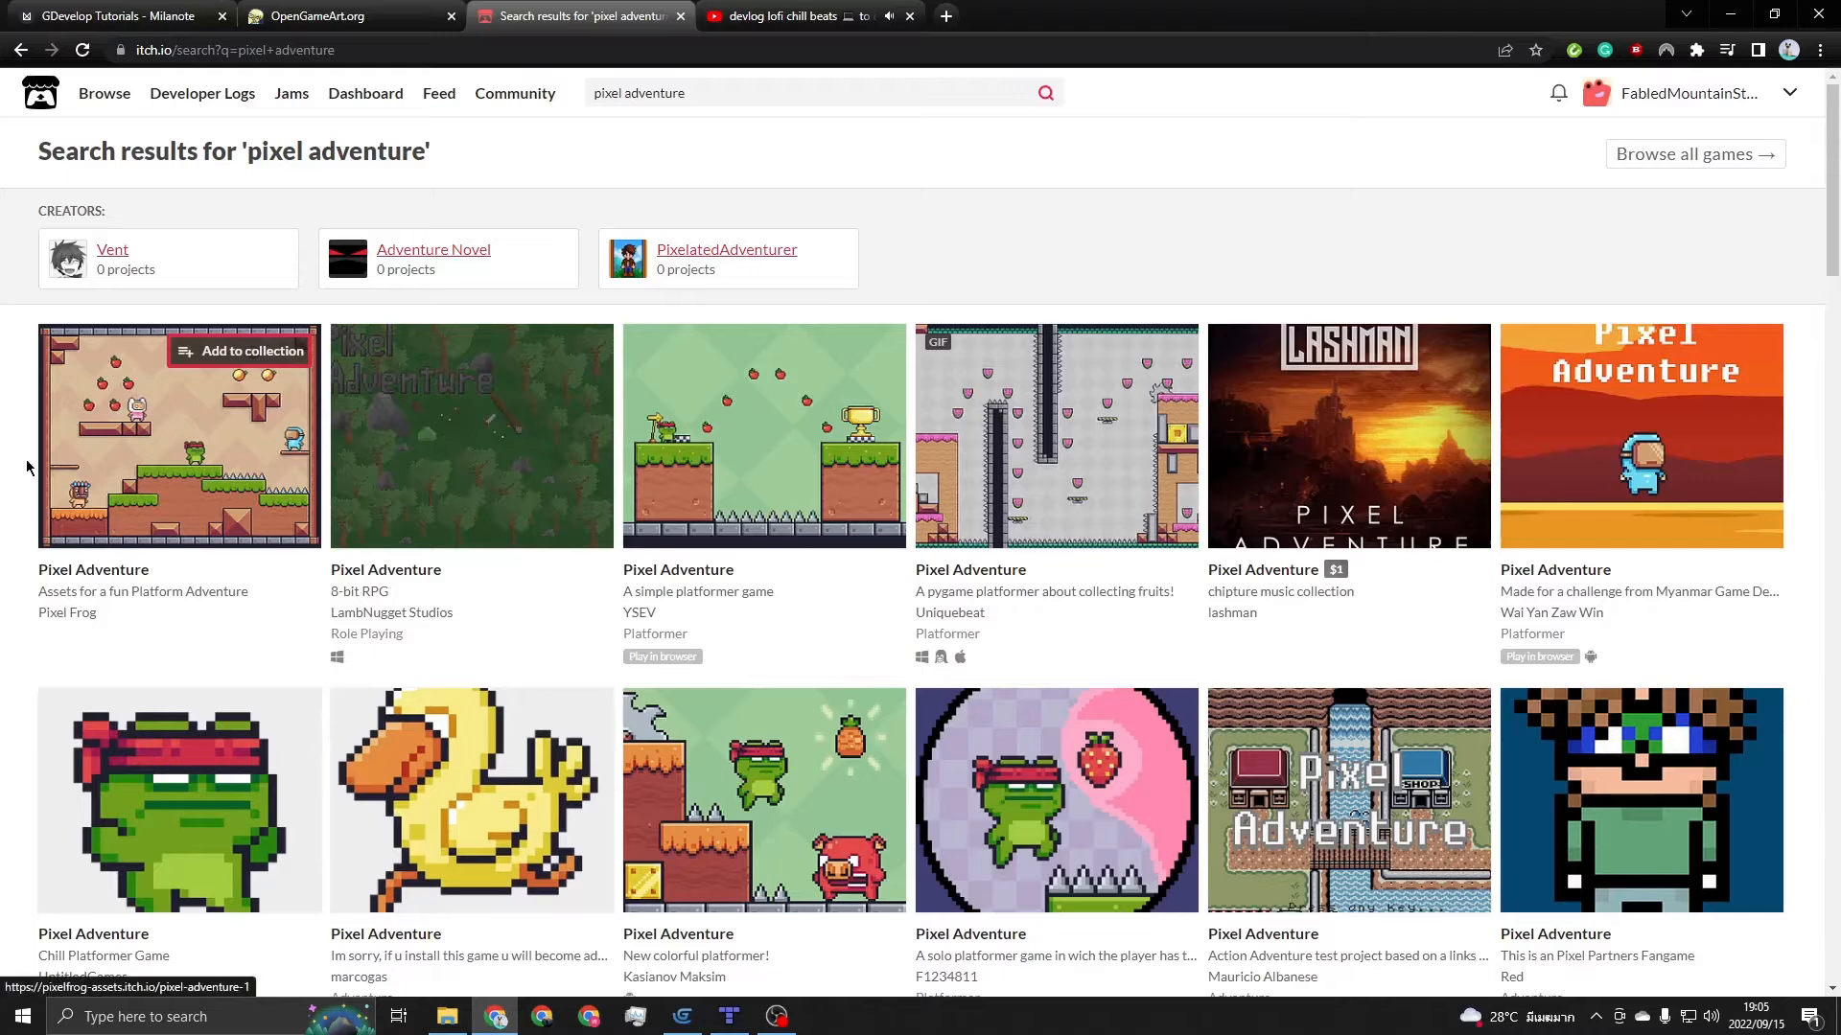
click(117, 573)
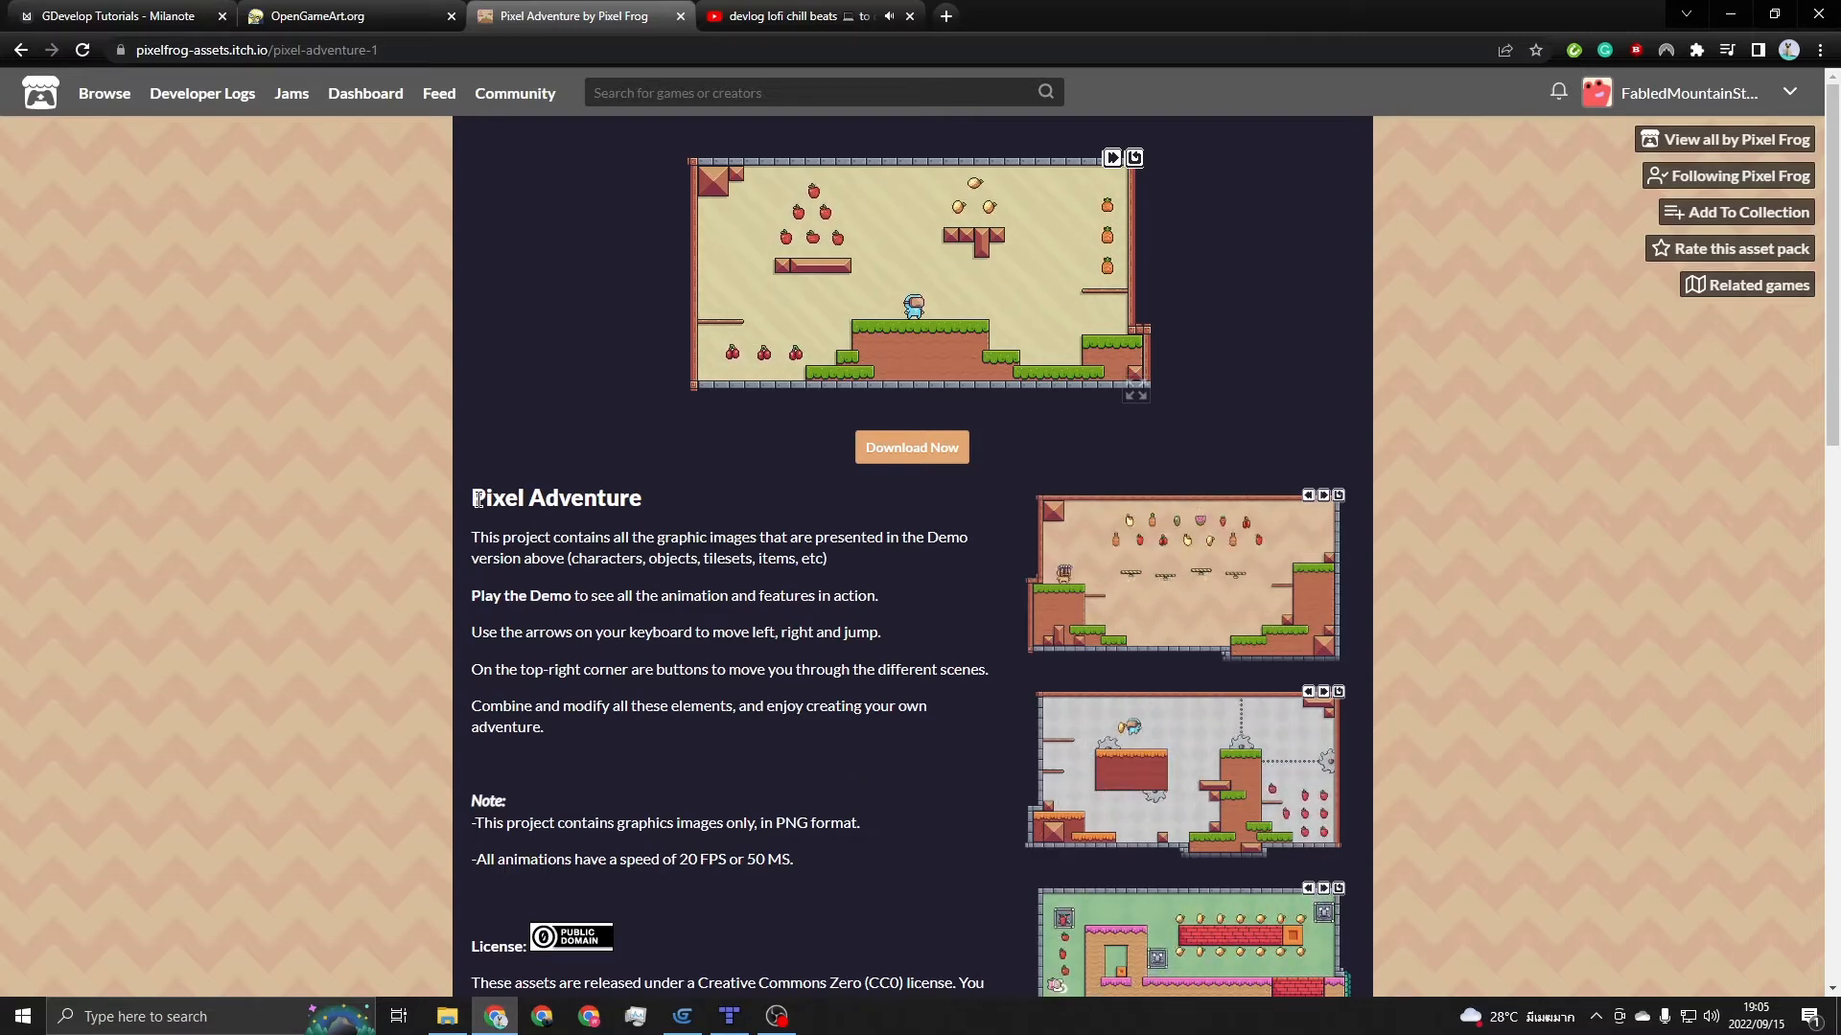
drag(477, 498, 642, 500)
click(901, 452)
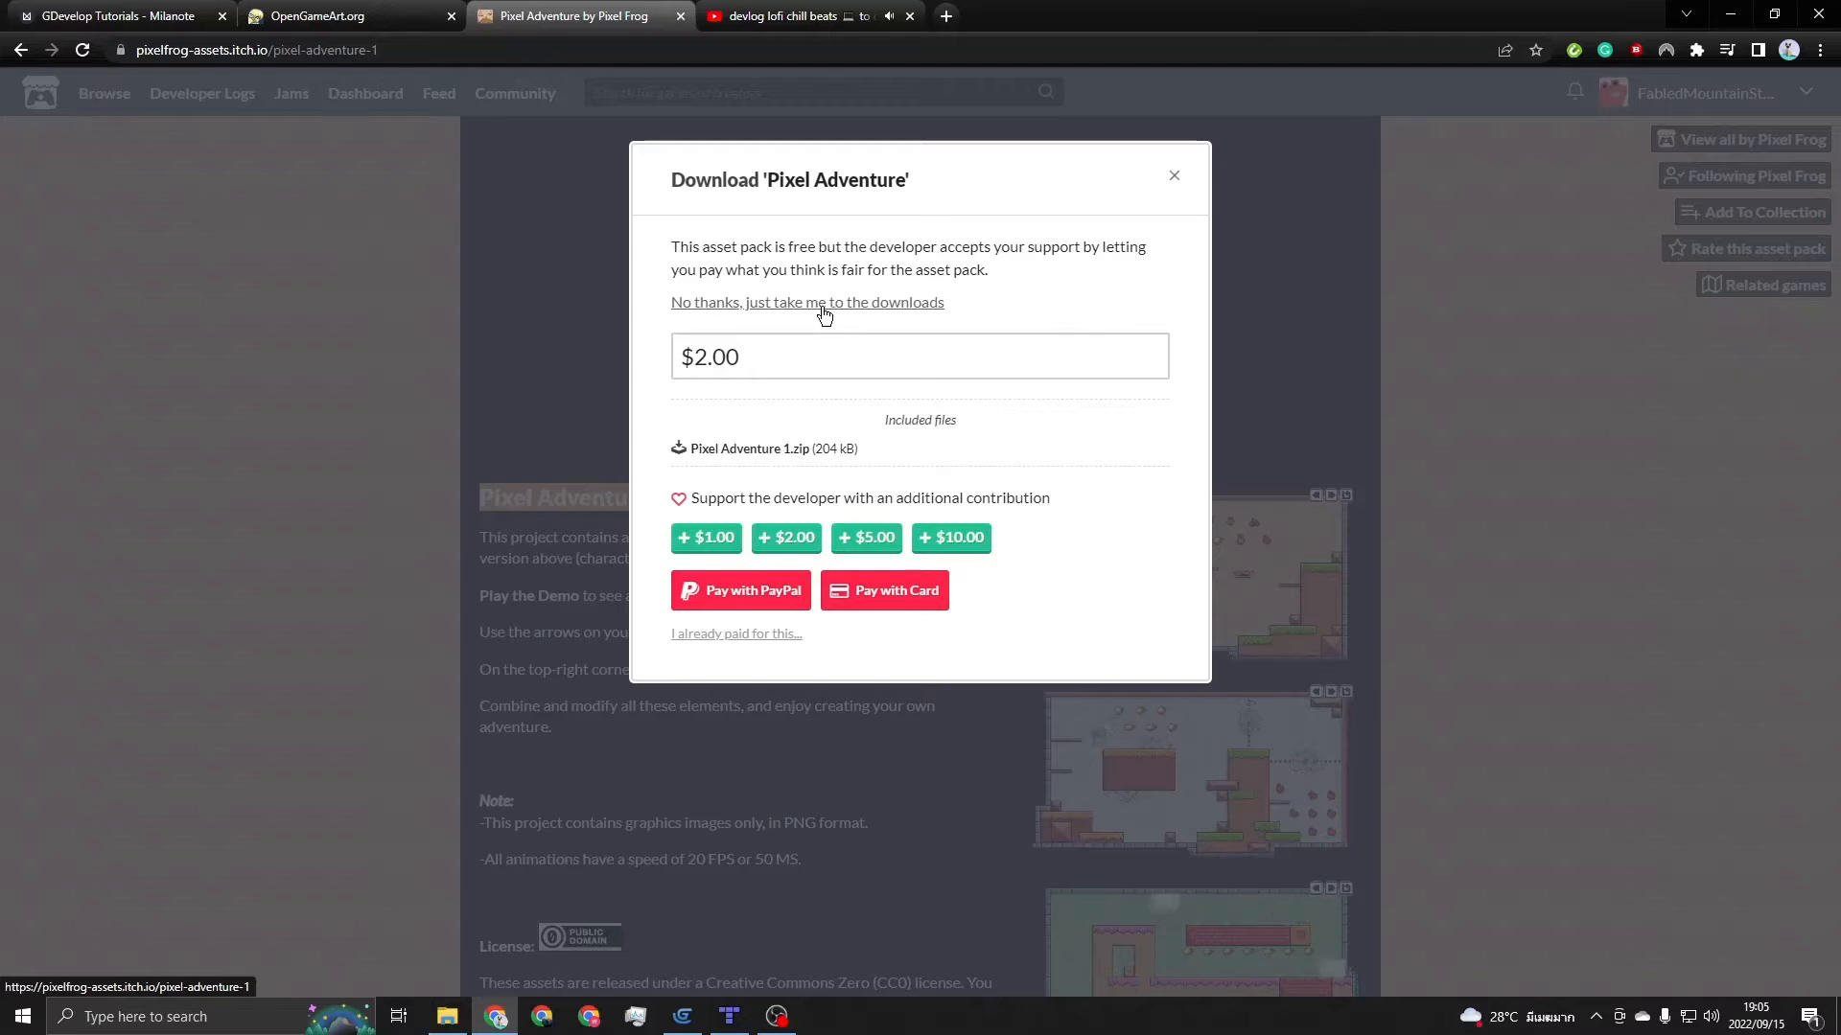
click(837, 302)
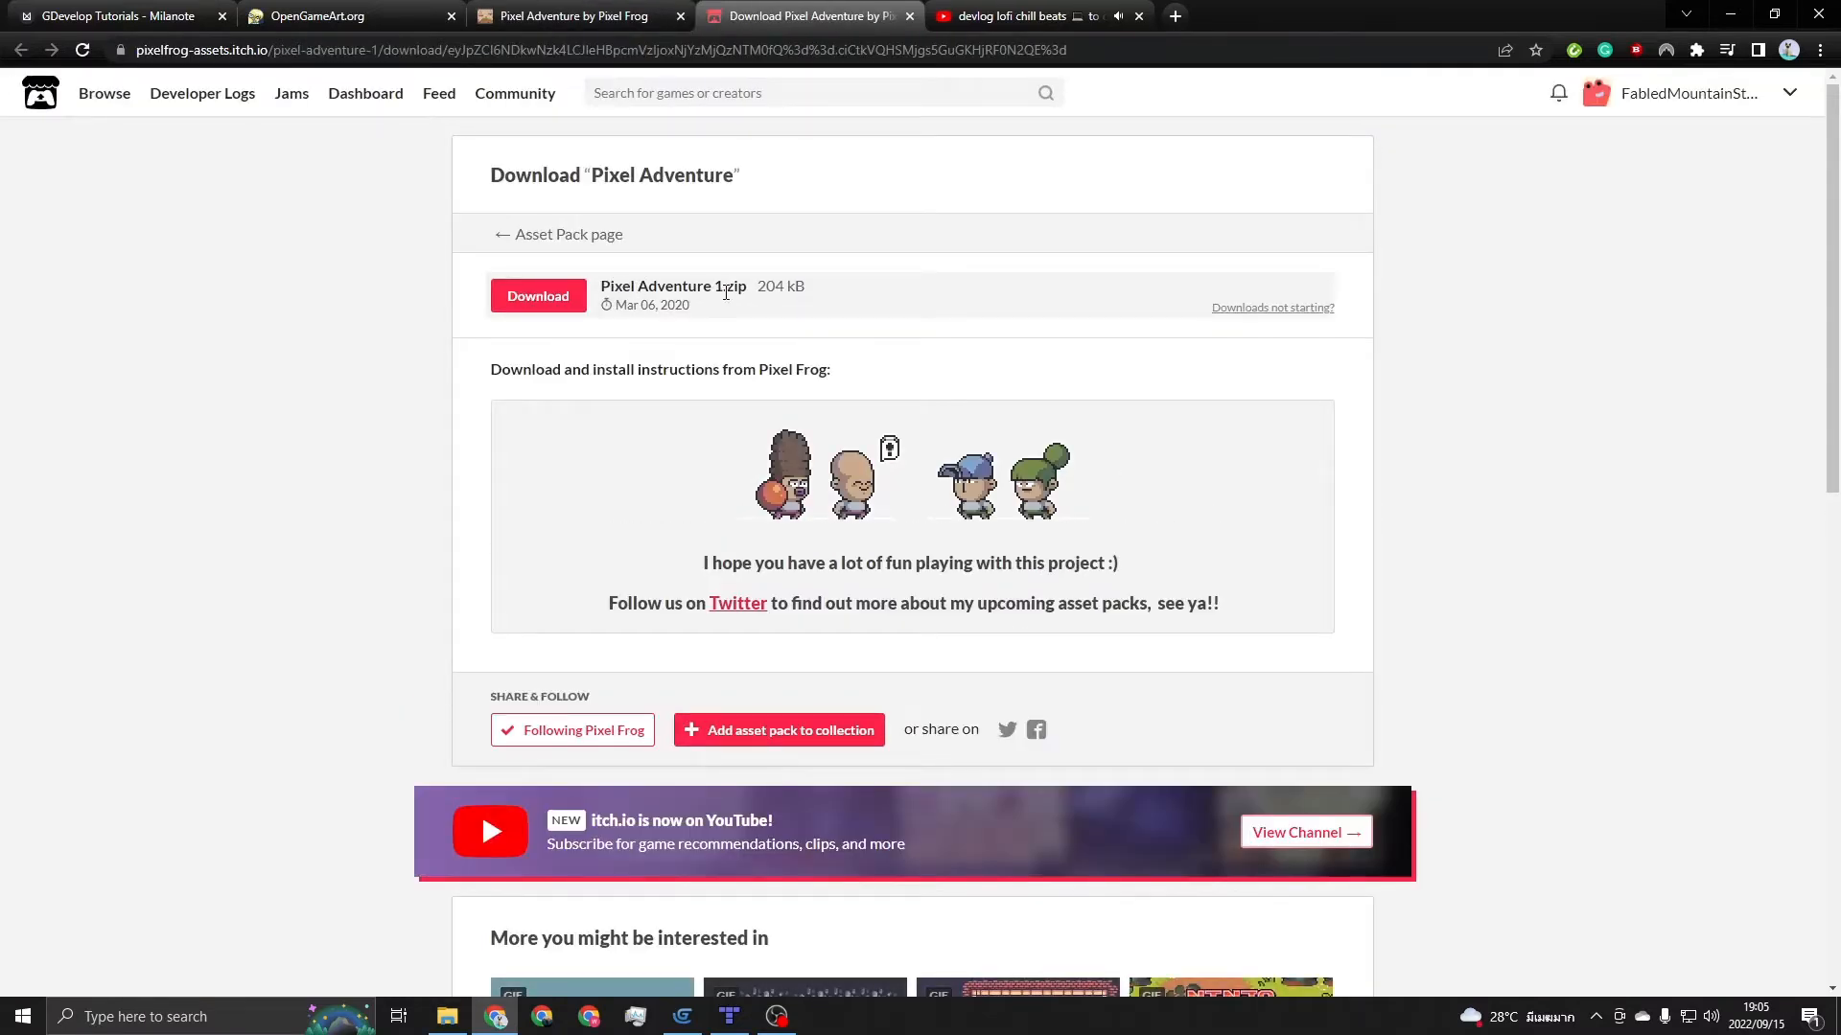
click(535, 296)
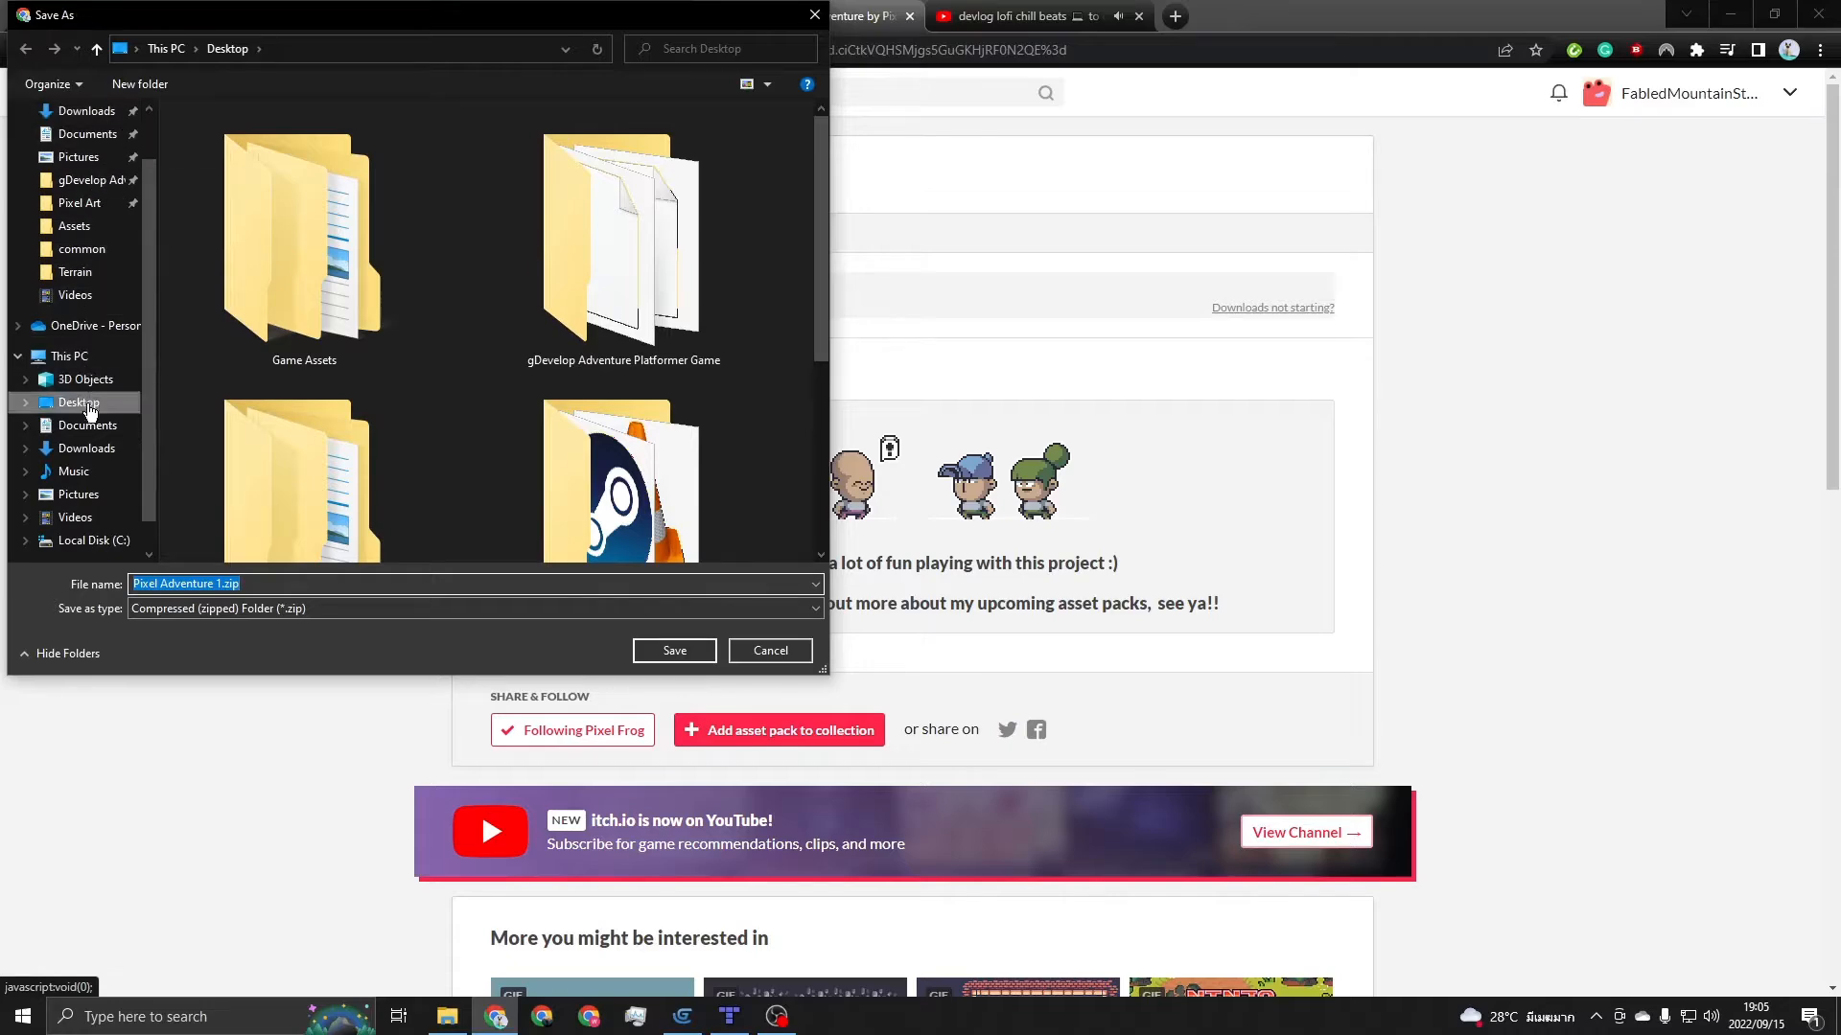
click(689, 651)
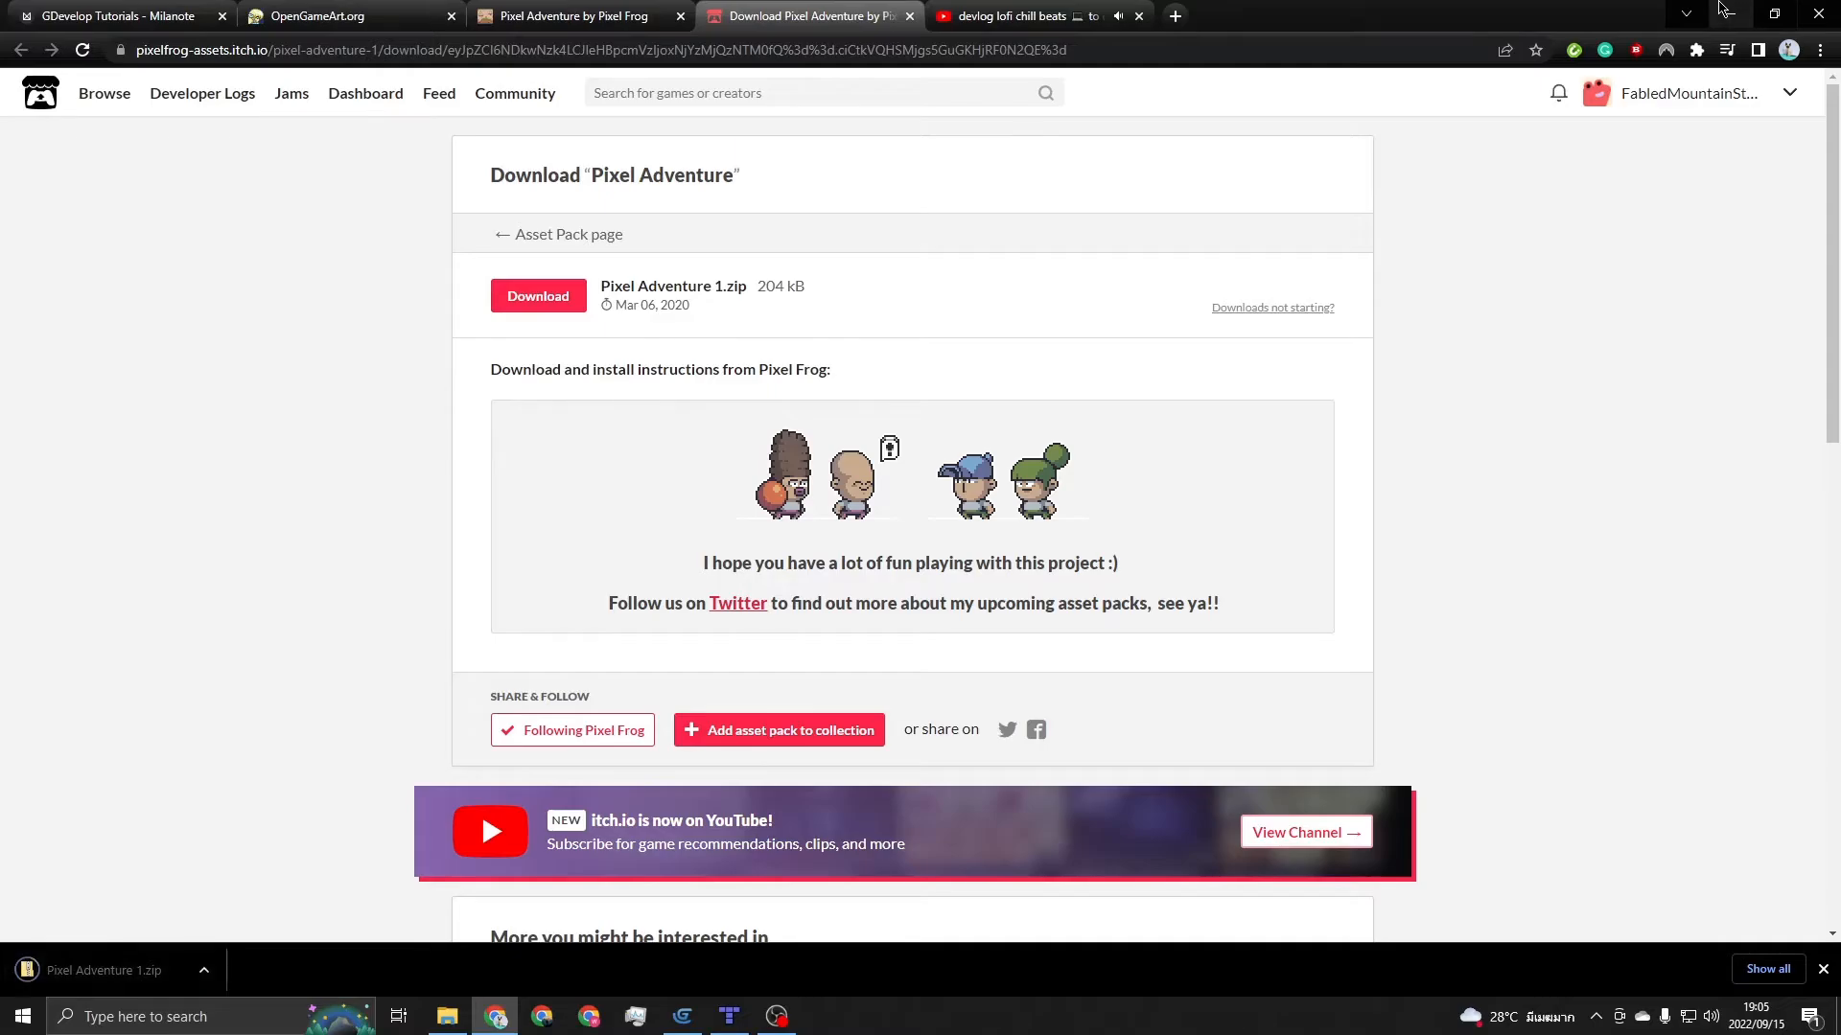
Switch to the desktop and extract the Free folder from Pixel Adventure 1.zip onto it
click(1726, 13)
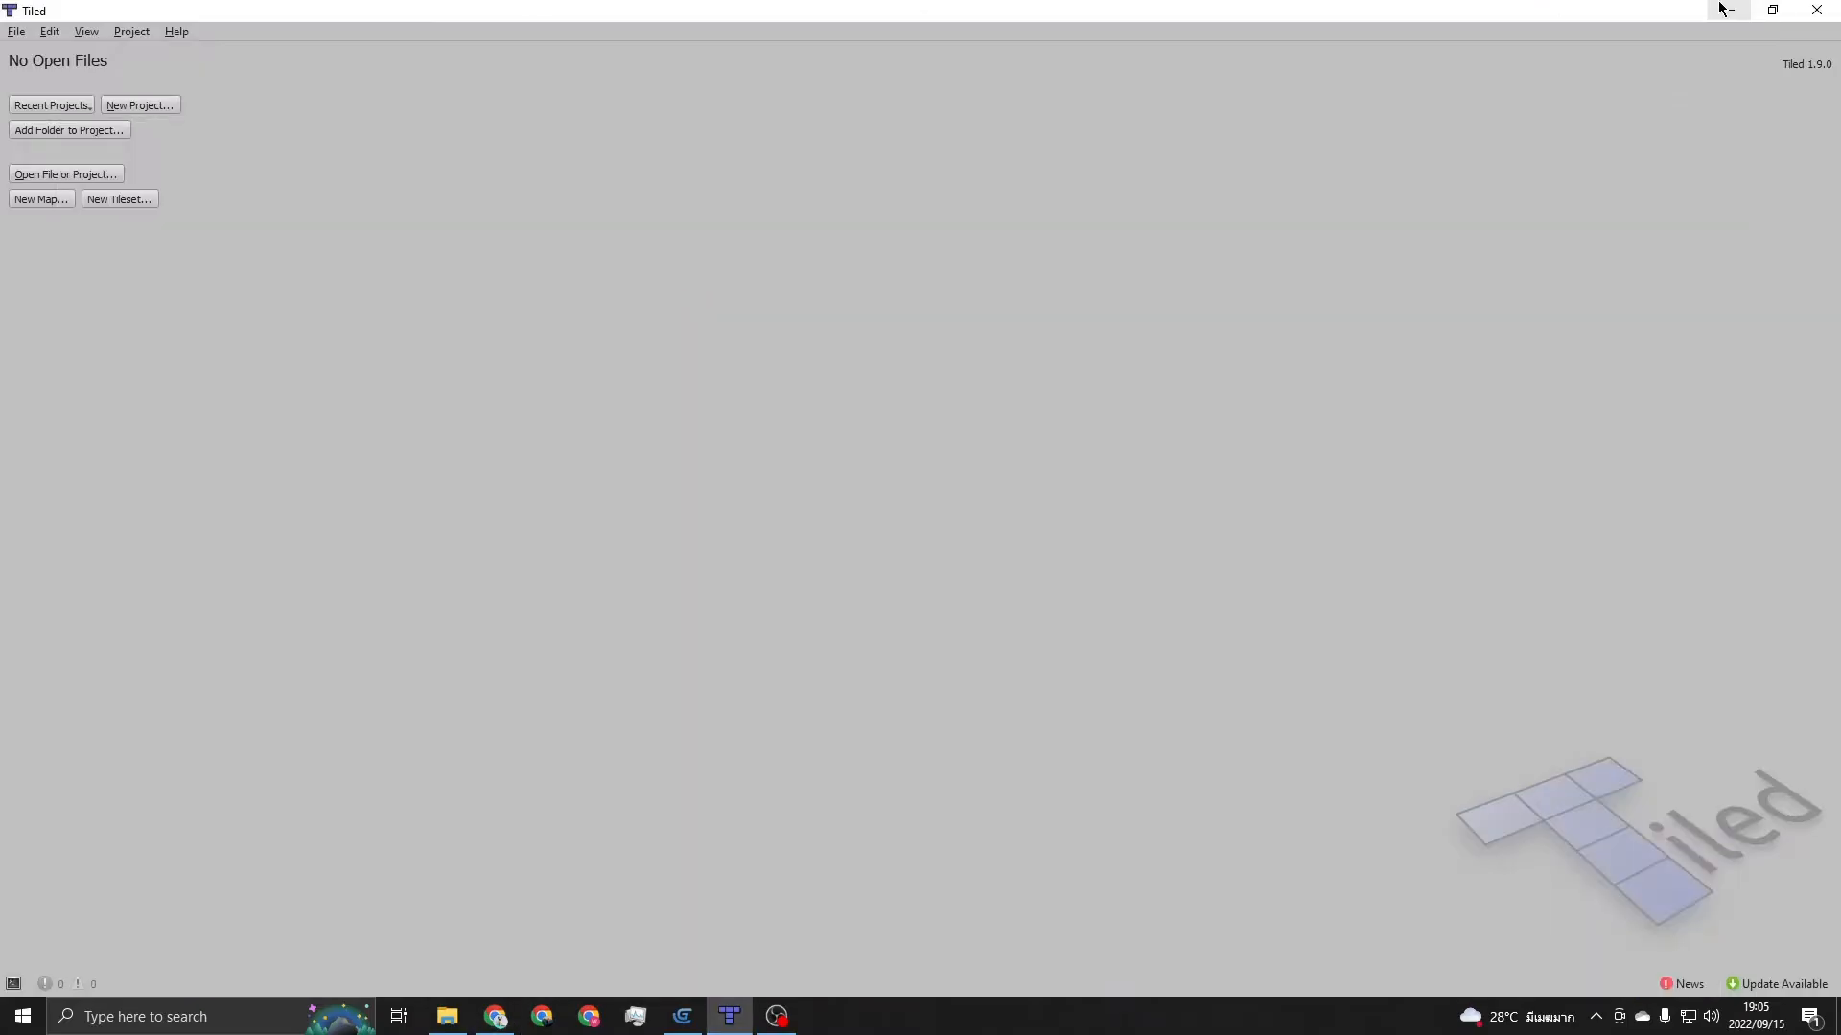
click(1725, 11)
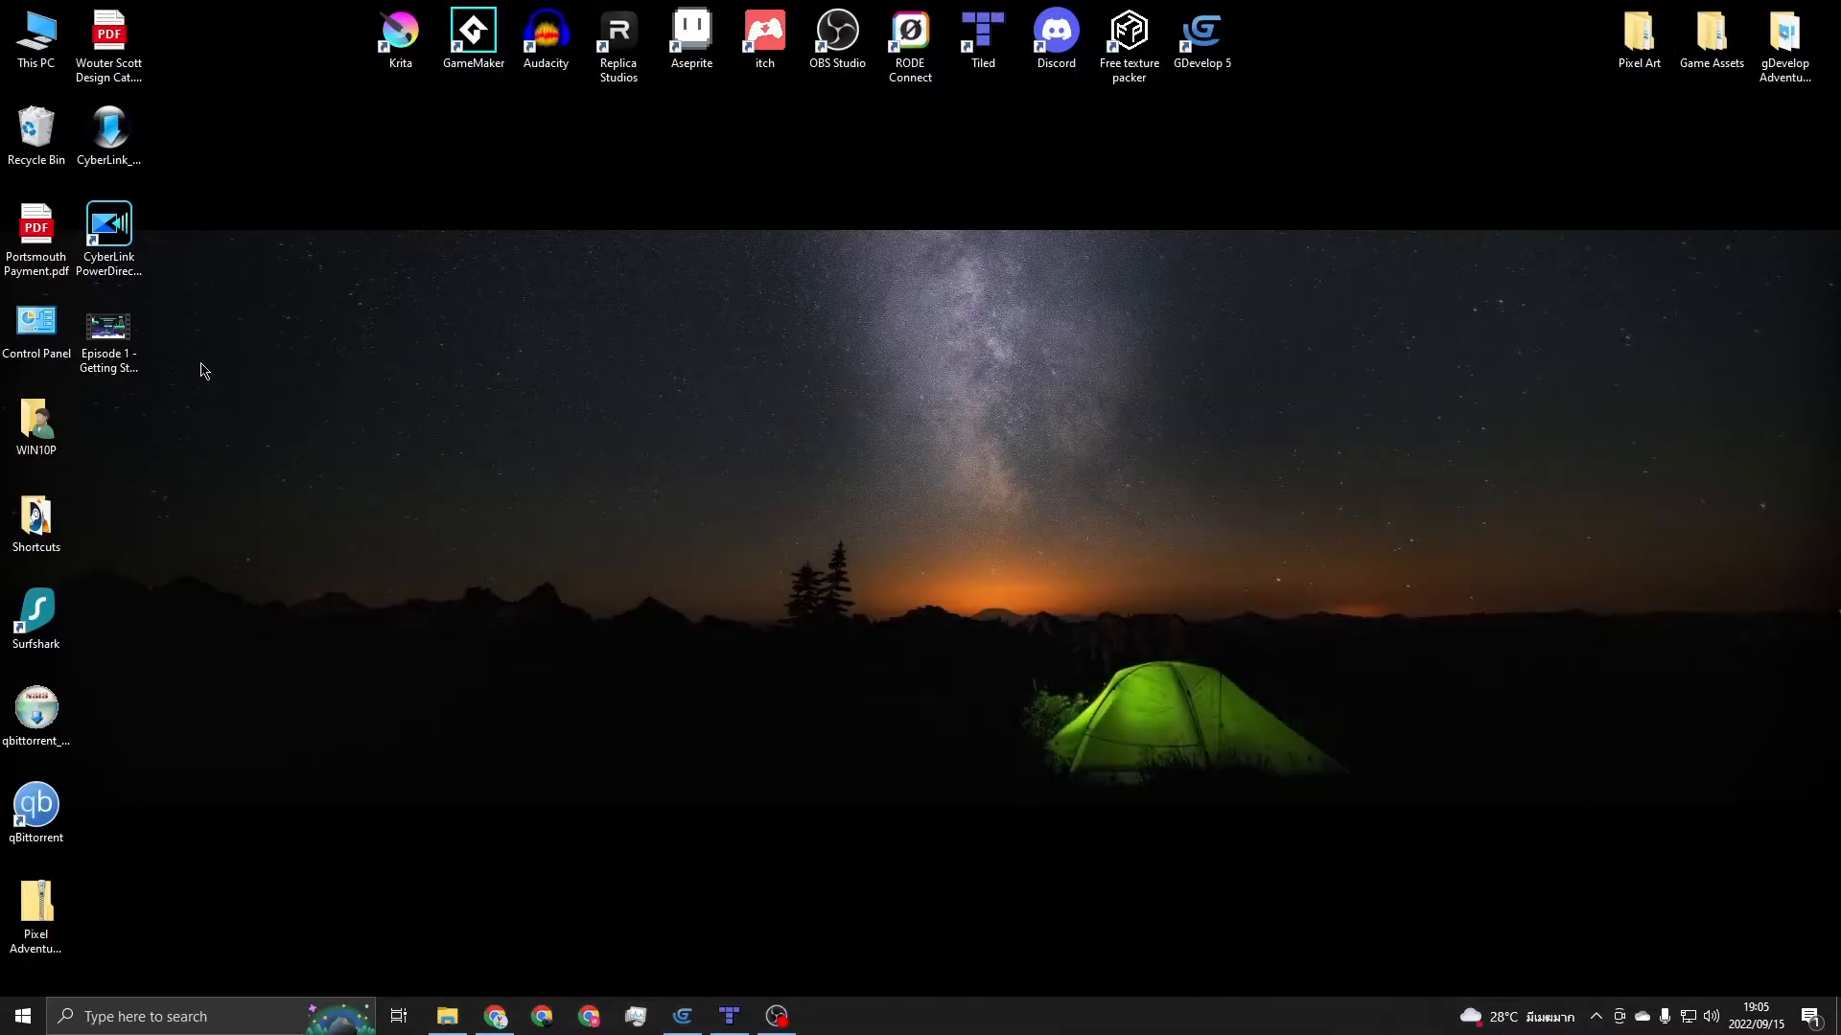
drag(38, 920, 767, 436)
drag(882, 342, 592, 598)
double_click(750, 436)
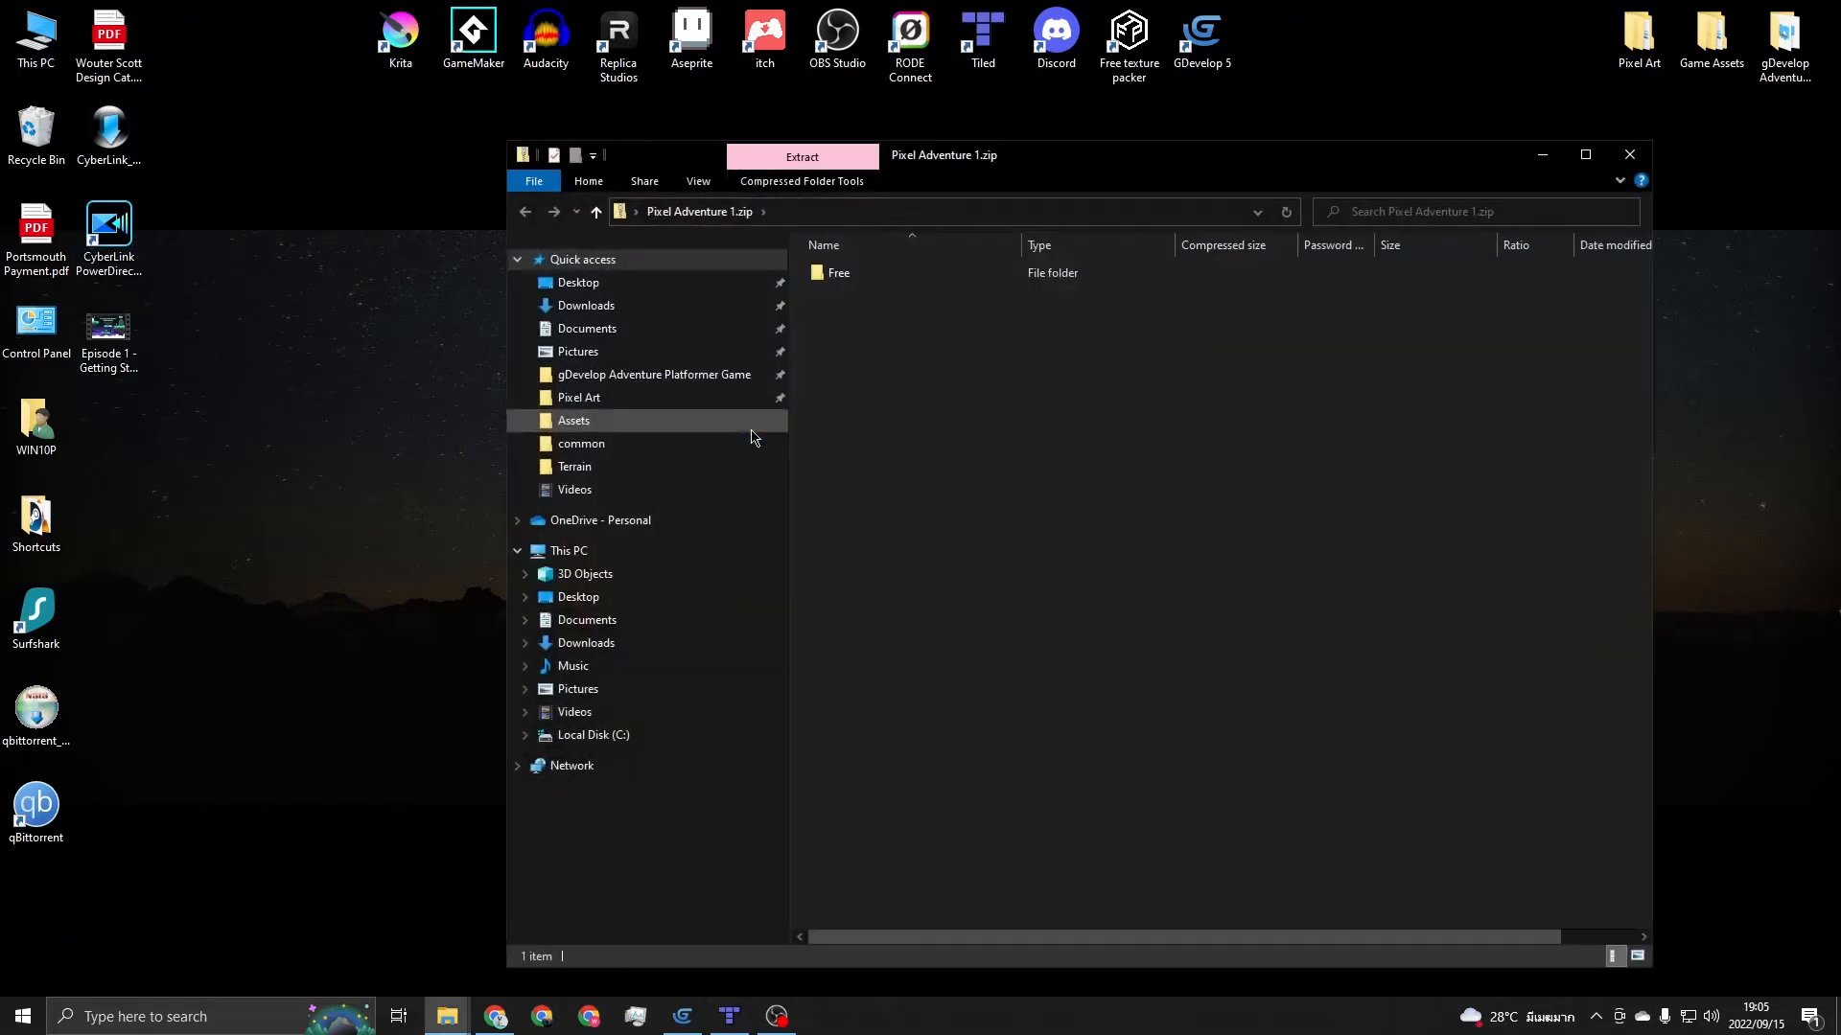
drag(865, 275, 254, 539)
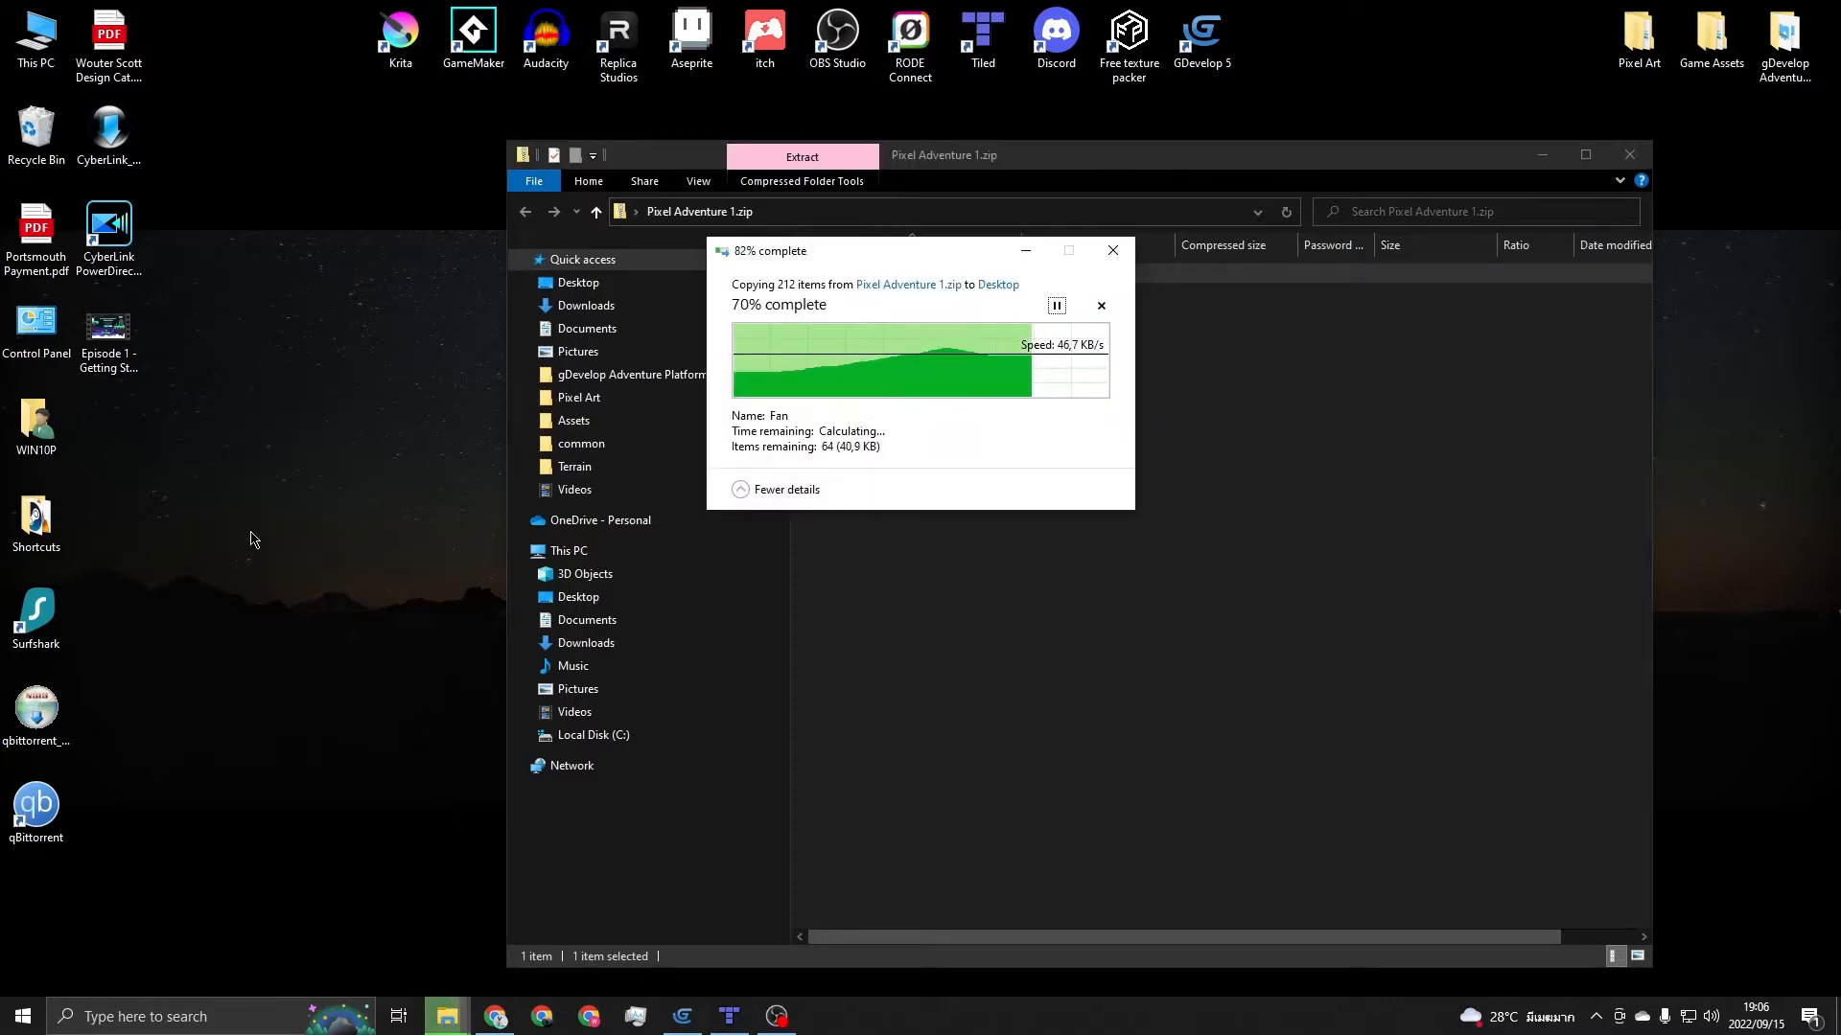
click(1630, 155)
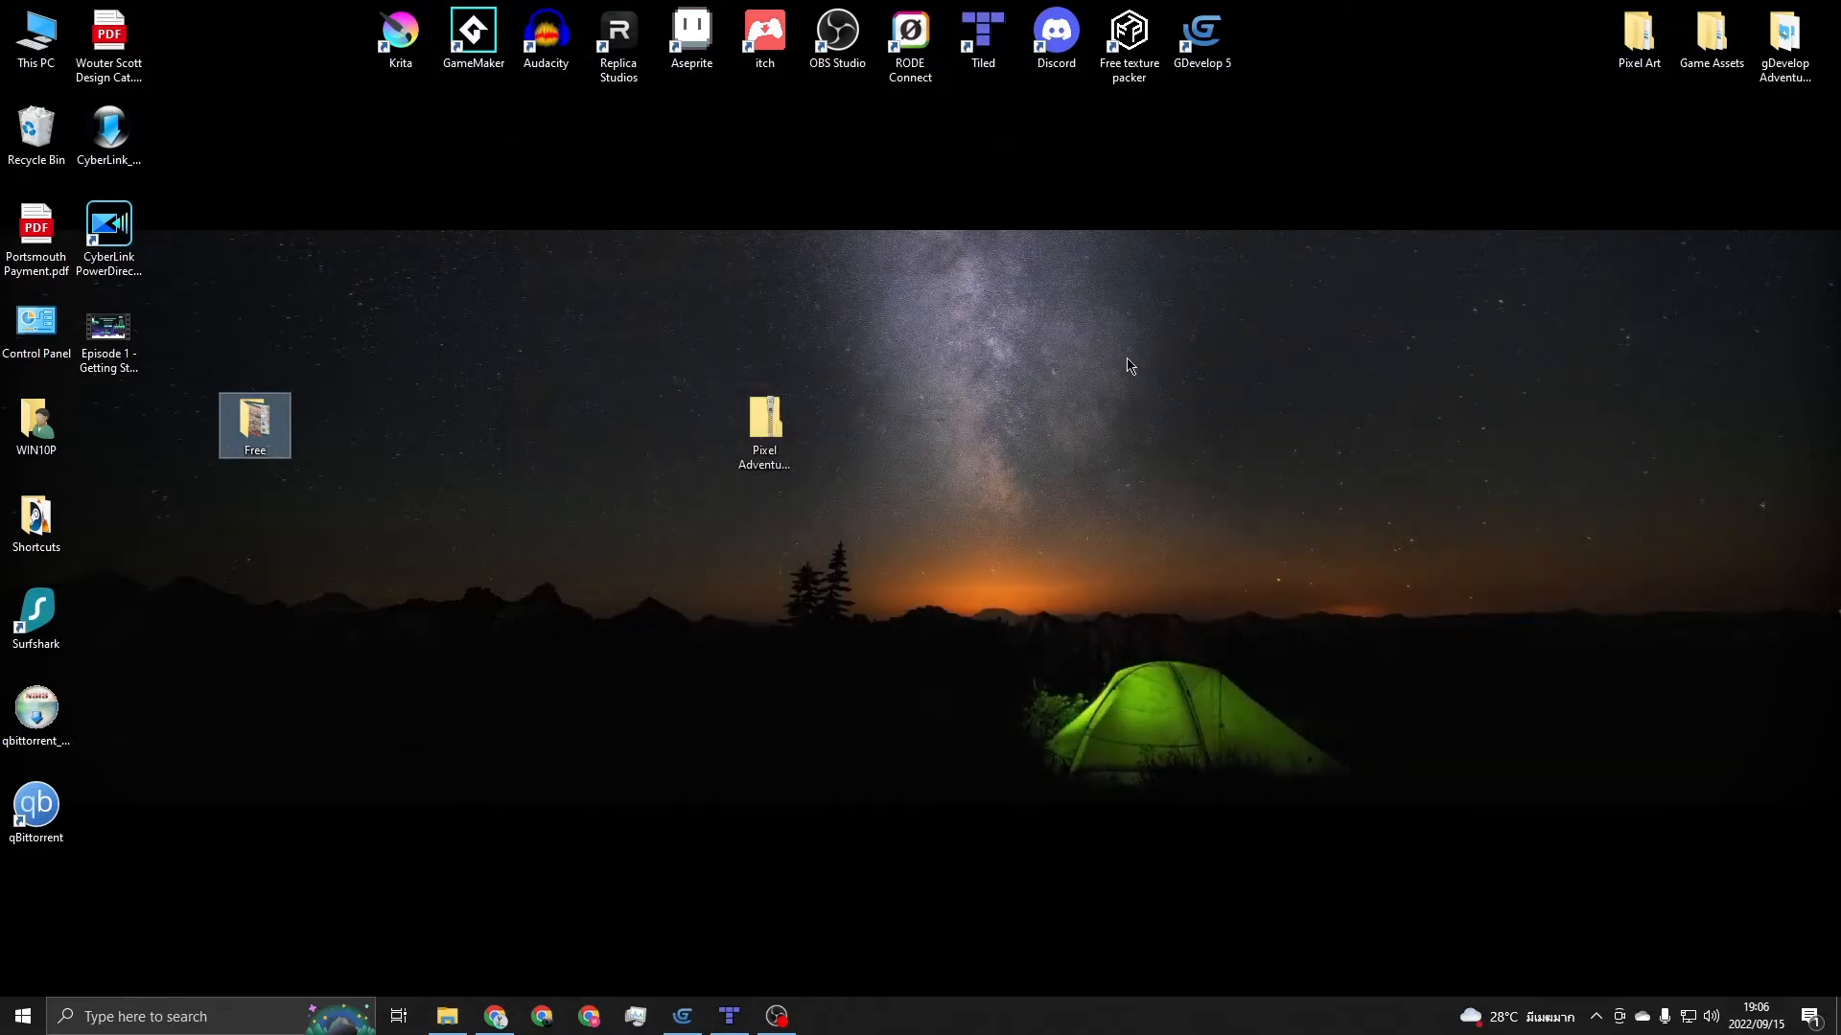
Delete the Pixel Adventure 1.zip archive from the desktop and move the Free folder closer to the middle
drag(1011, 353, 631, 611)
key(Delete)
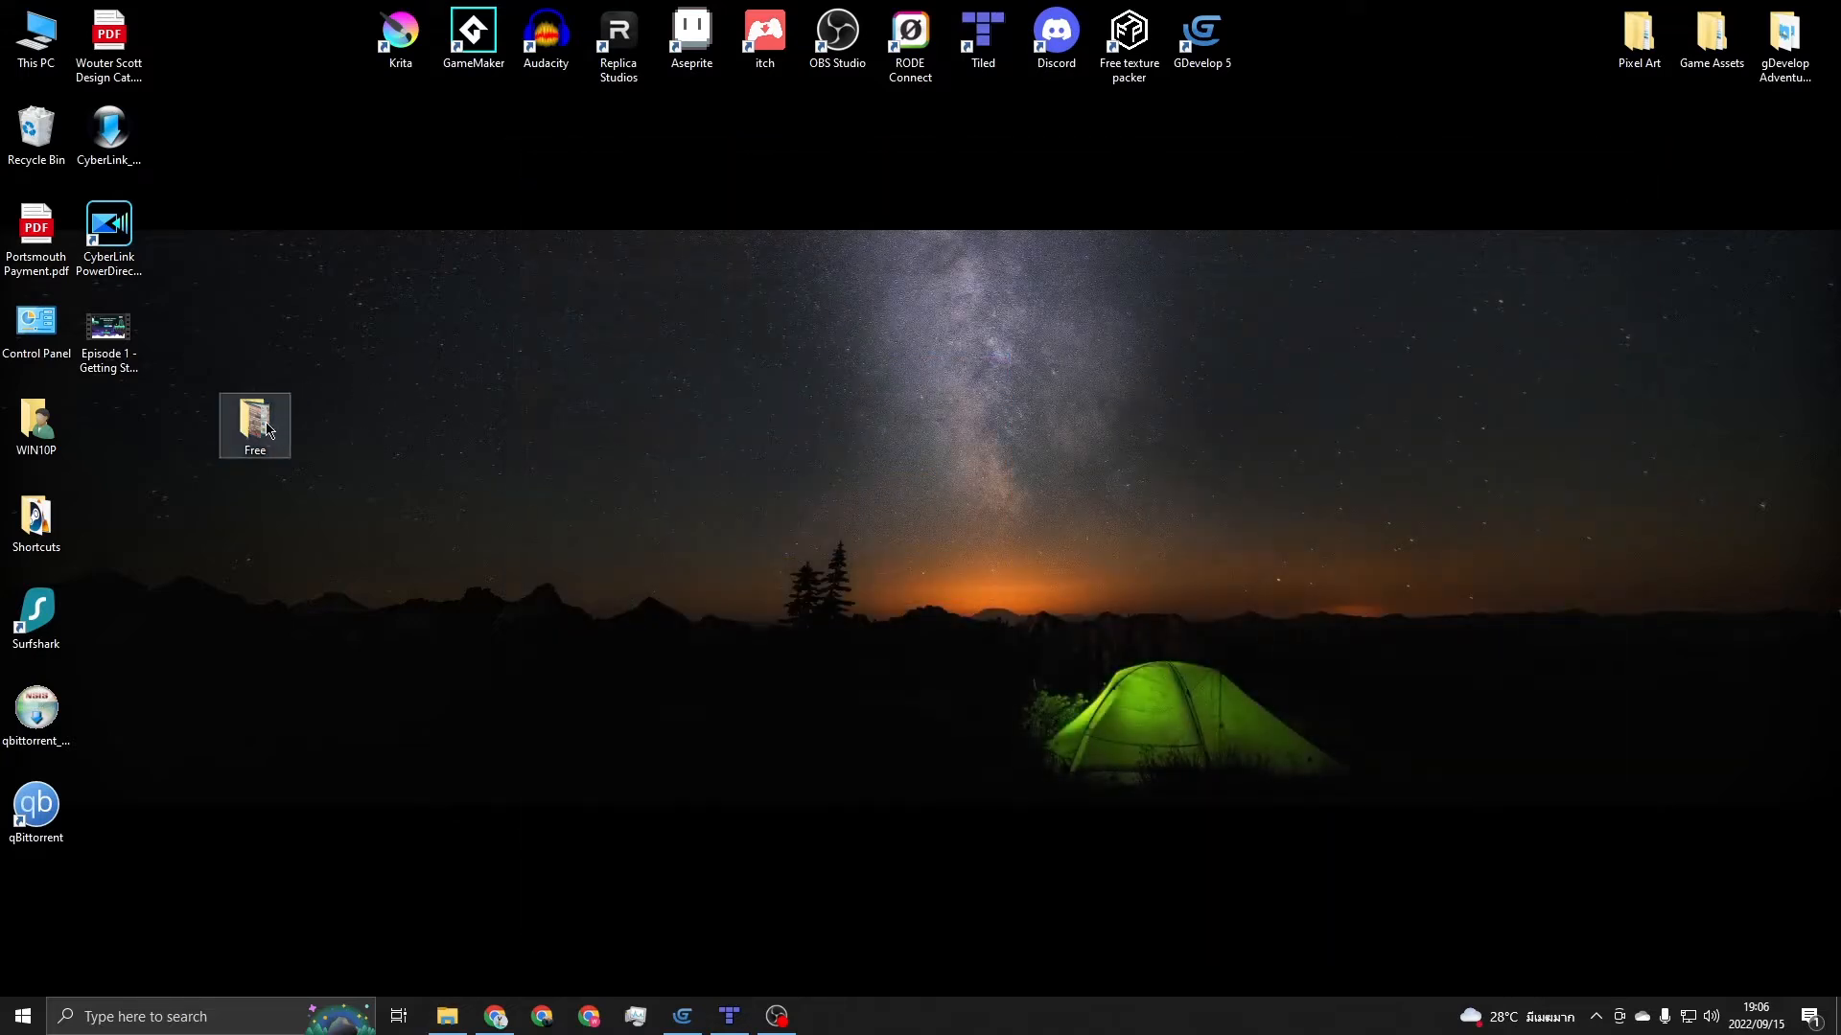
drag(257, 424, 465, 422)
right_click(465, 422)
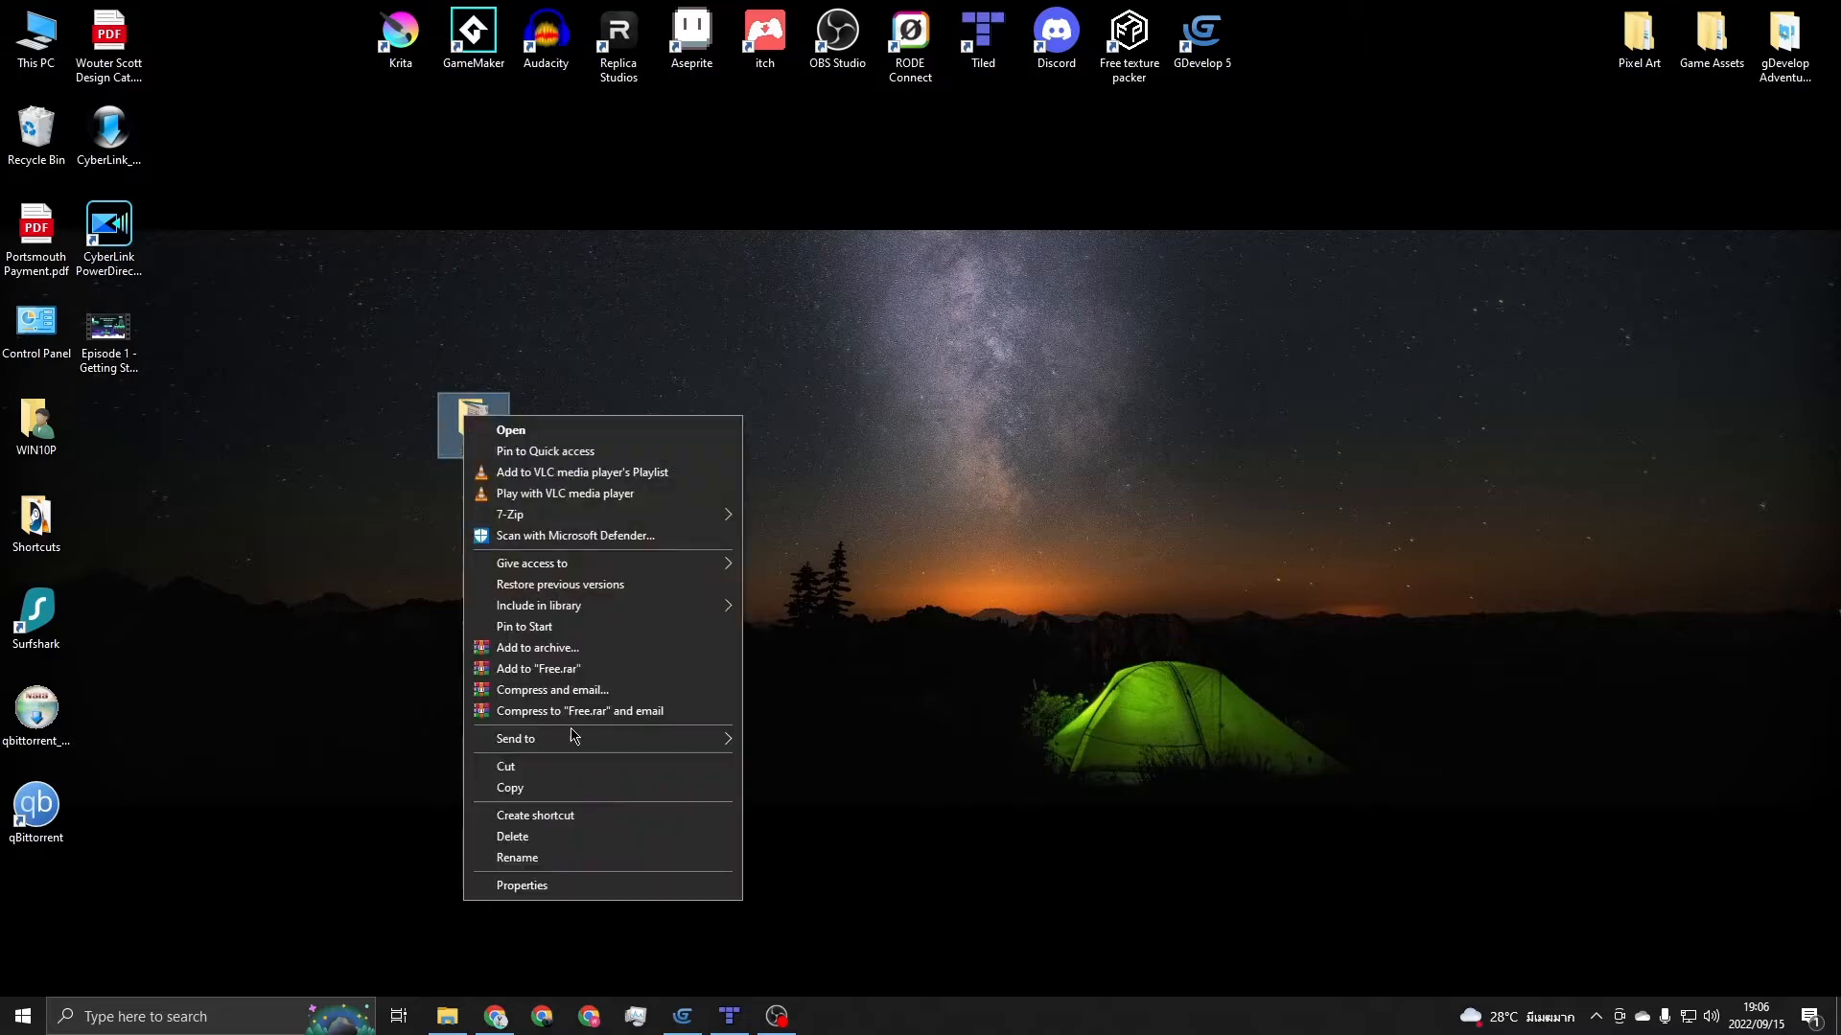
click(912, 356)
View the Terrain (16x16).png sprite sheet enlarged from the Free folder's Terrain subfolder, and close the image and folder
double_click(462, 427)
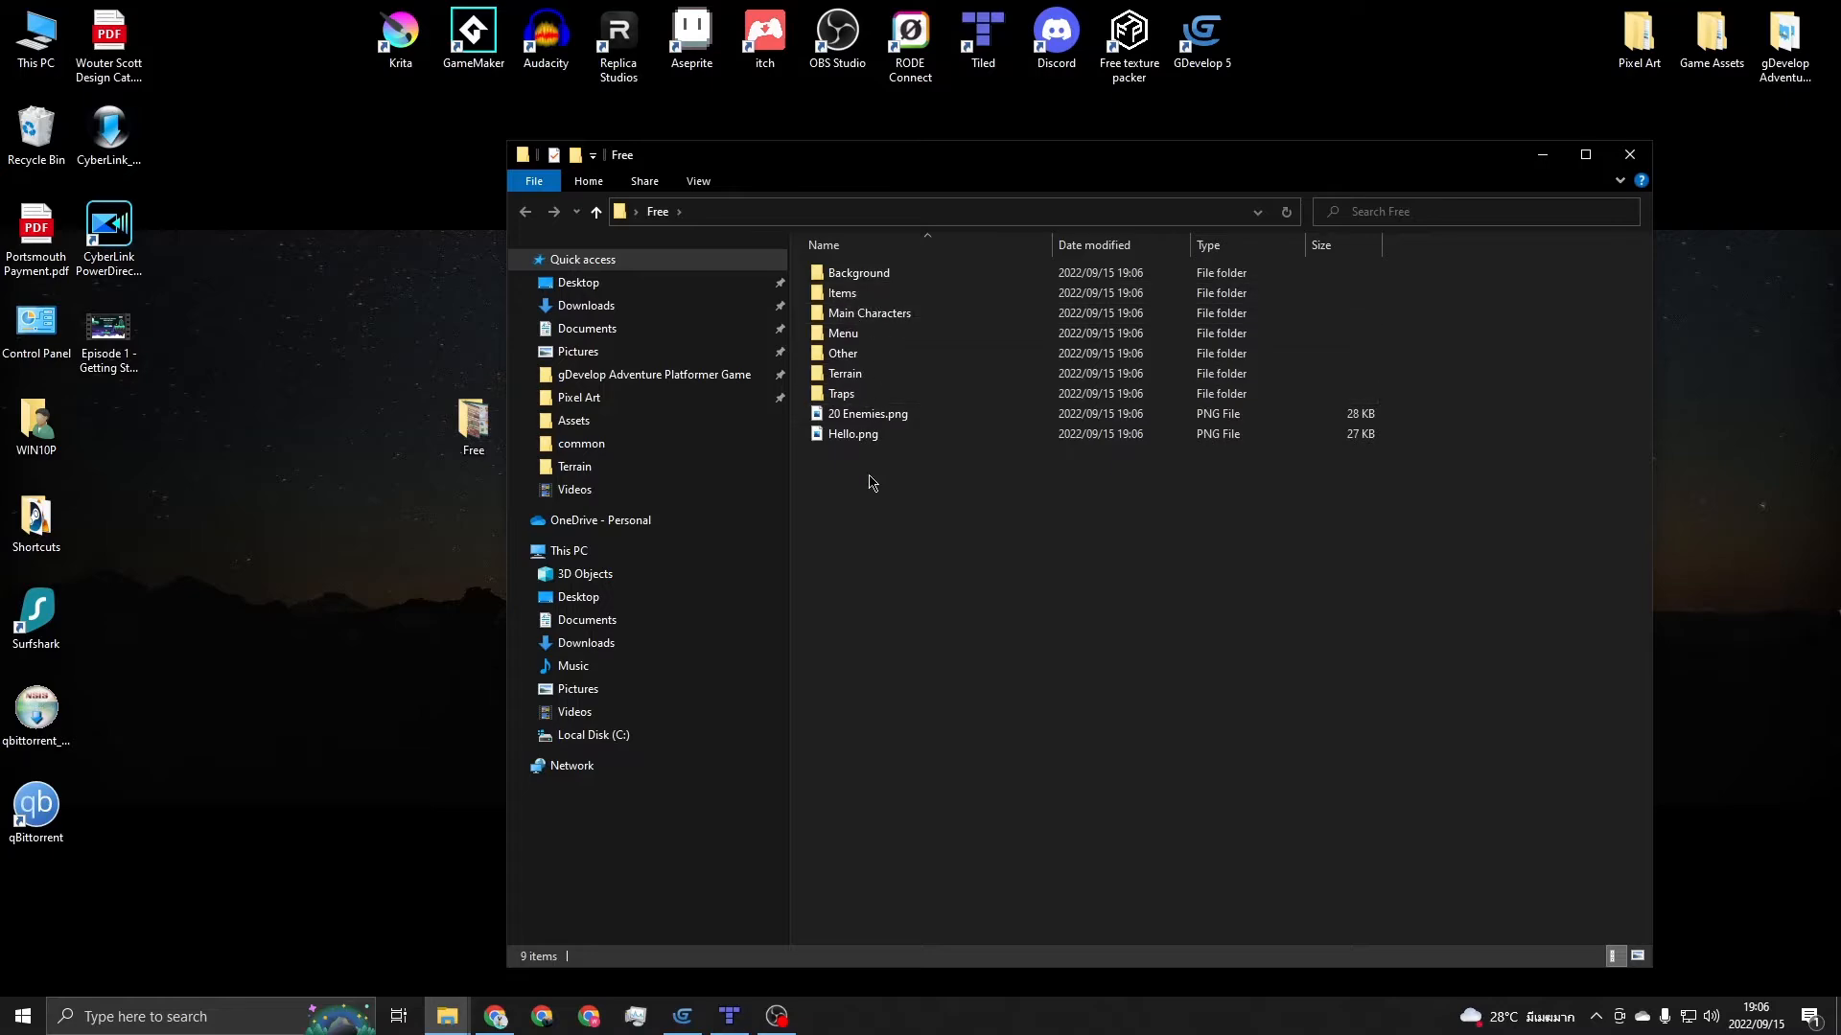
double_click(859, 383)
click(842, 278)
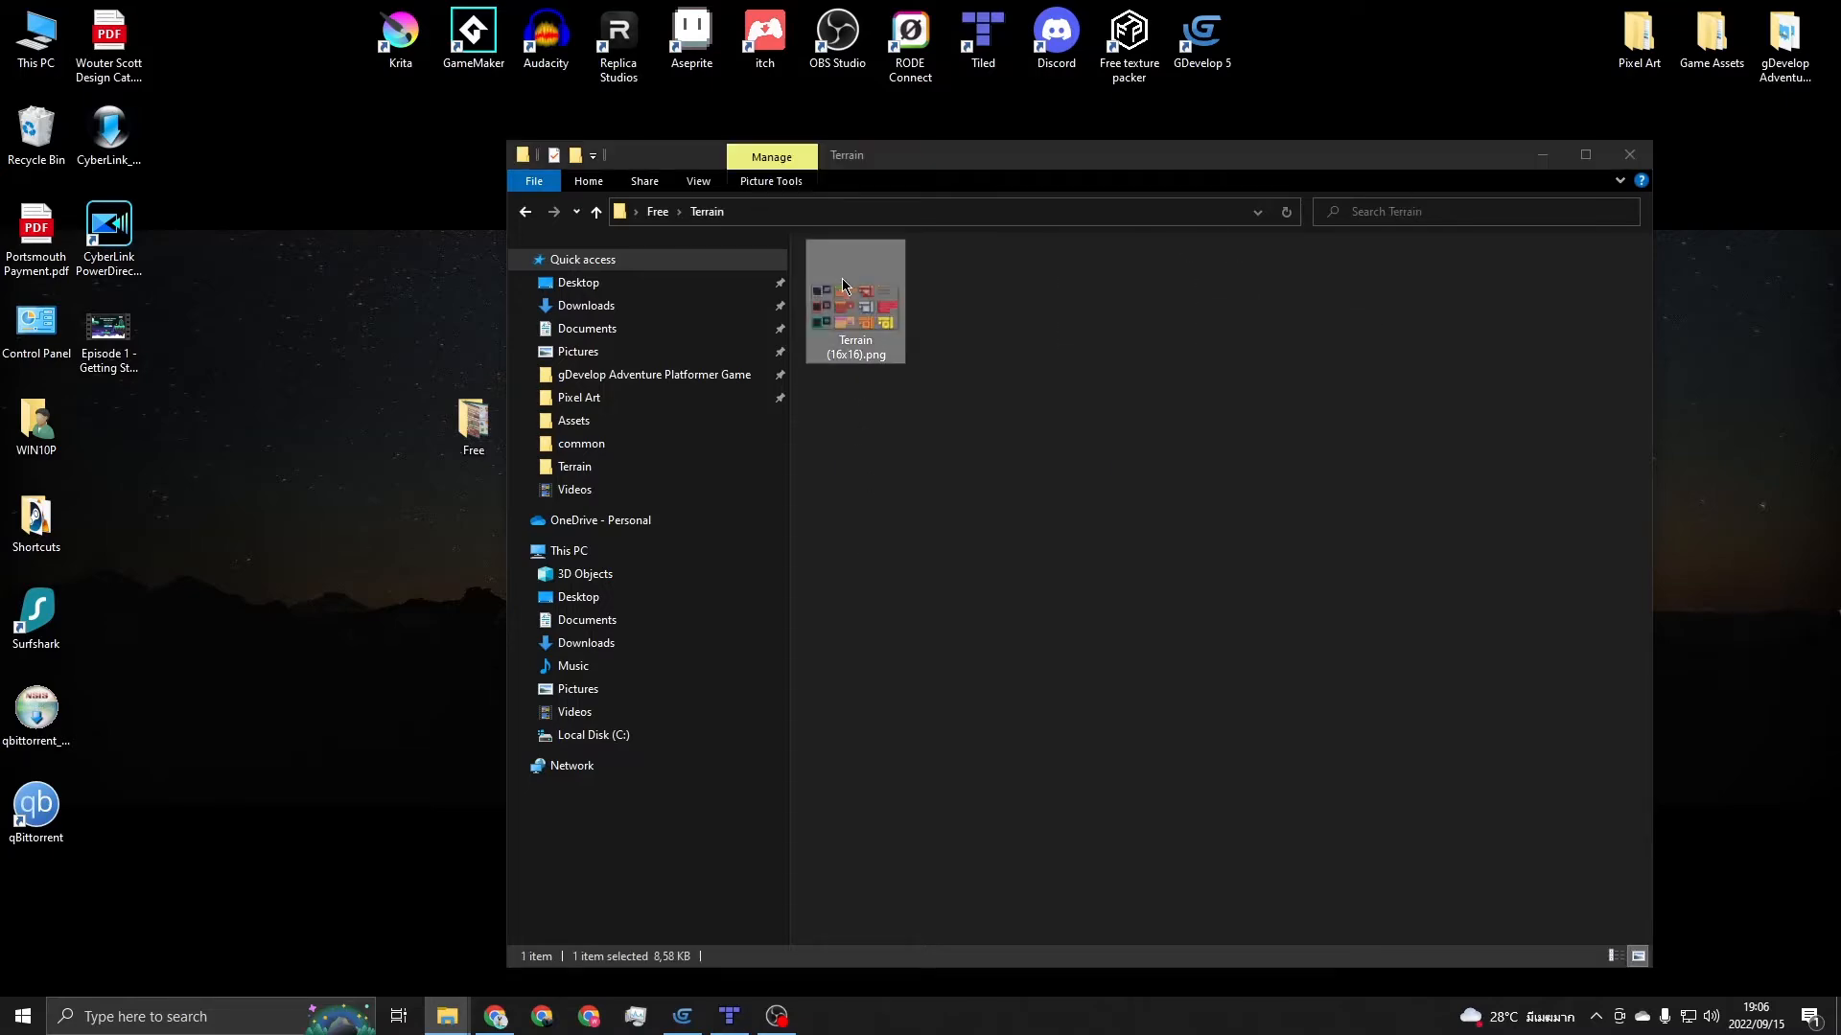
double_click(841, 278)
scroll(908, 522, up, 4)
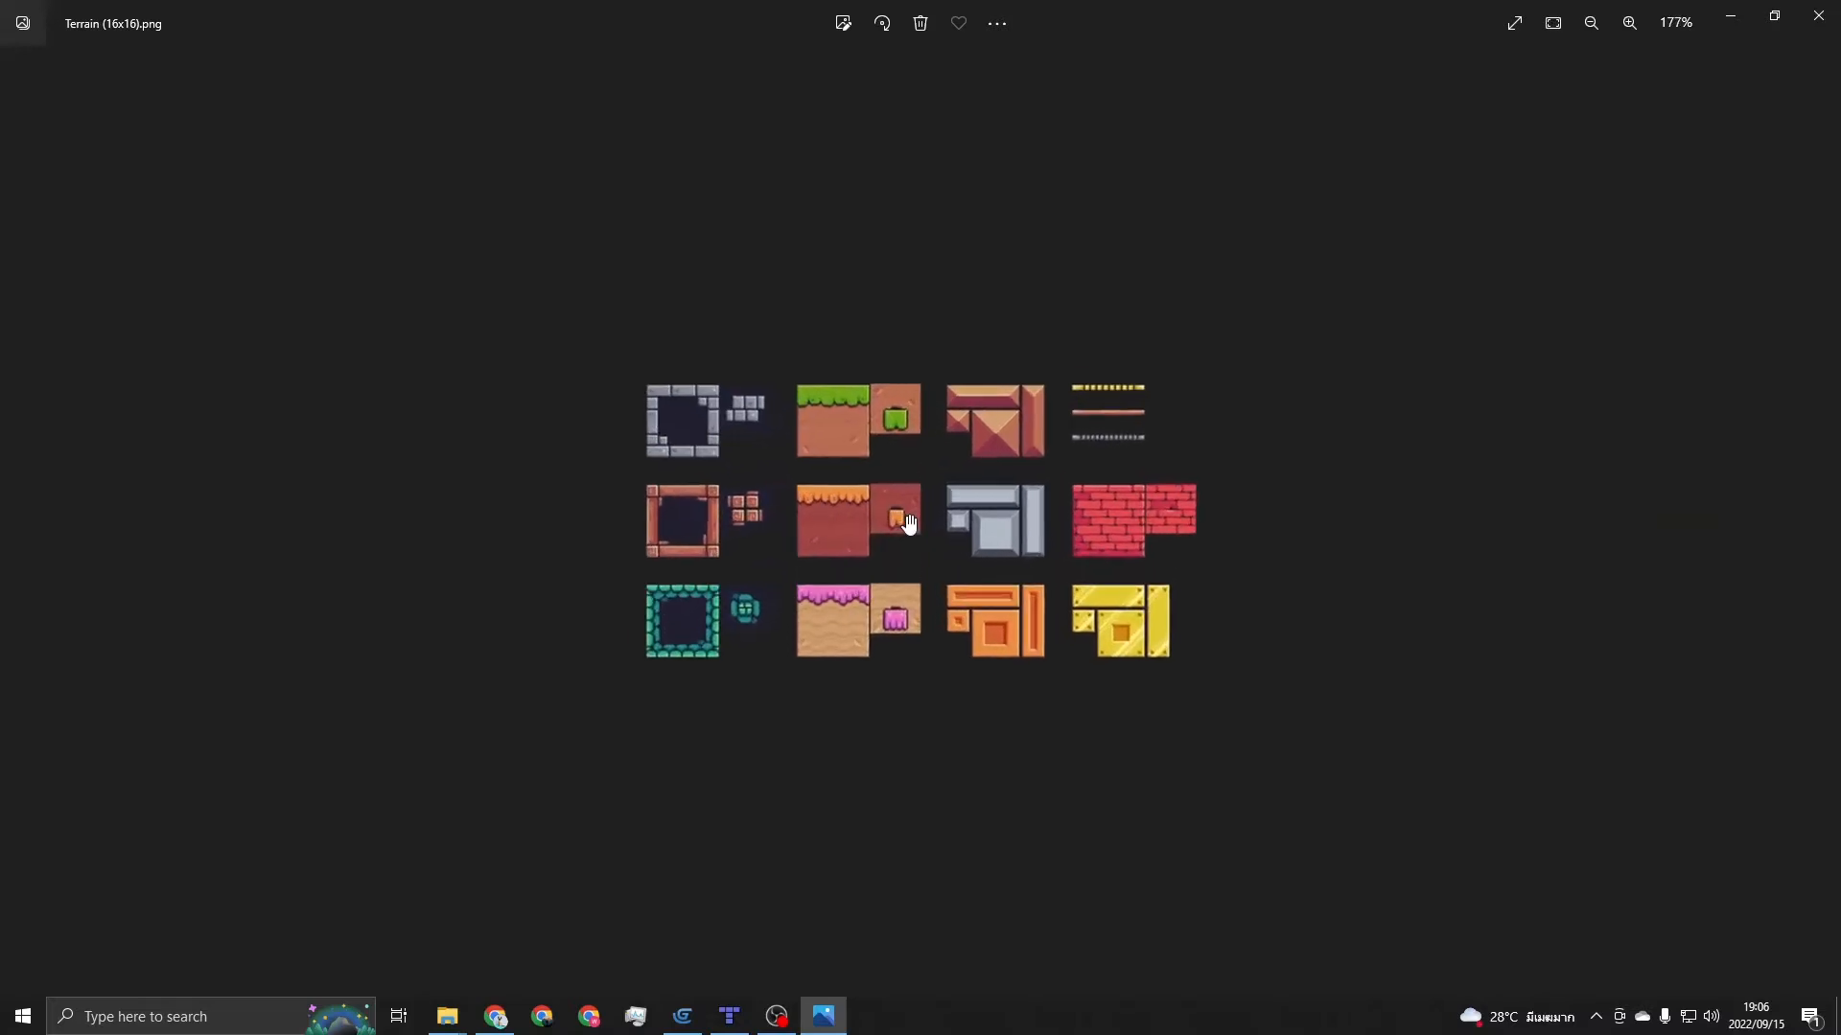
scroll(908, 522, up, 2)
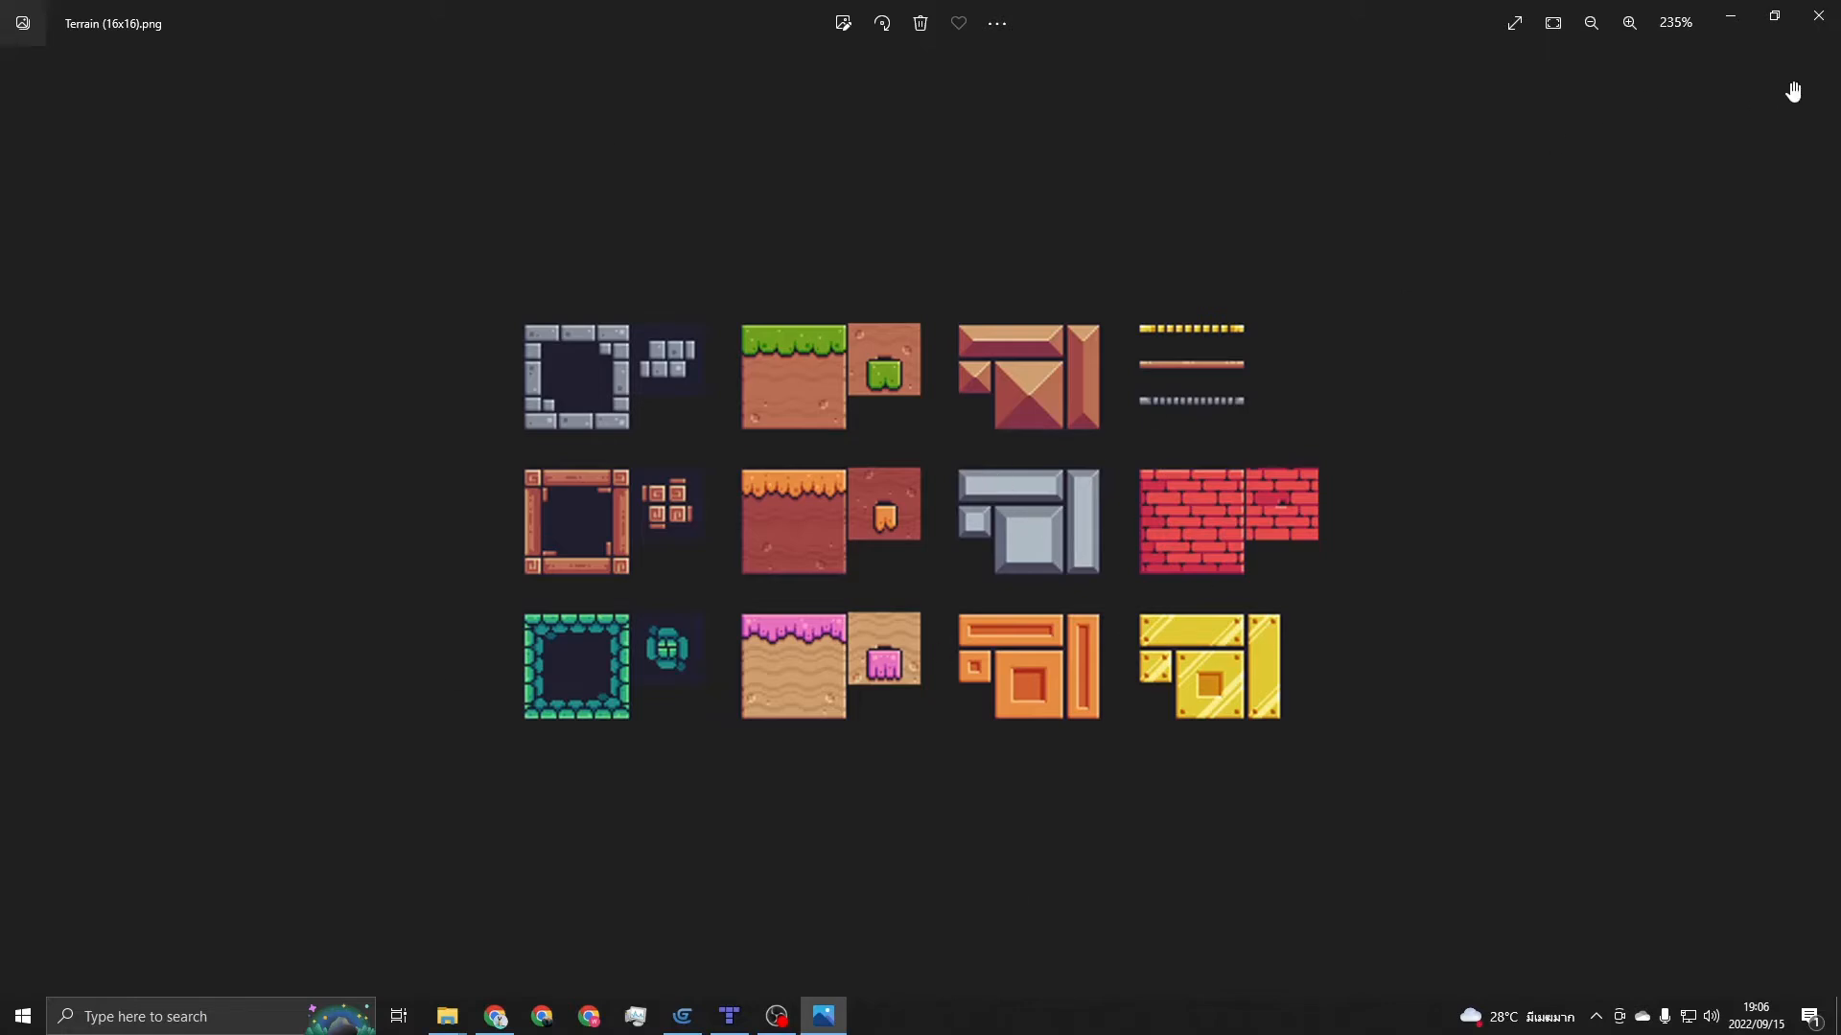
click(1818, 18)
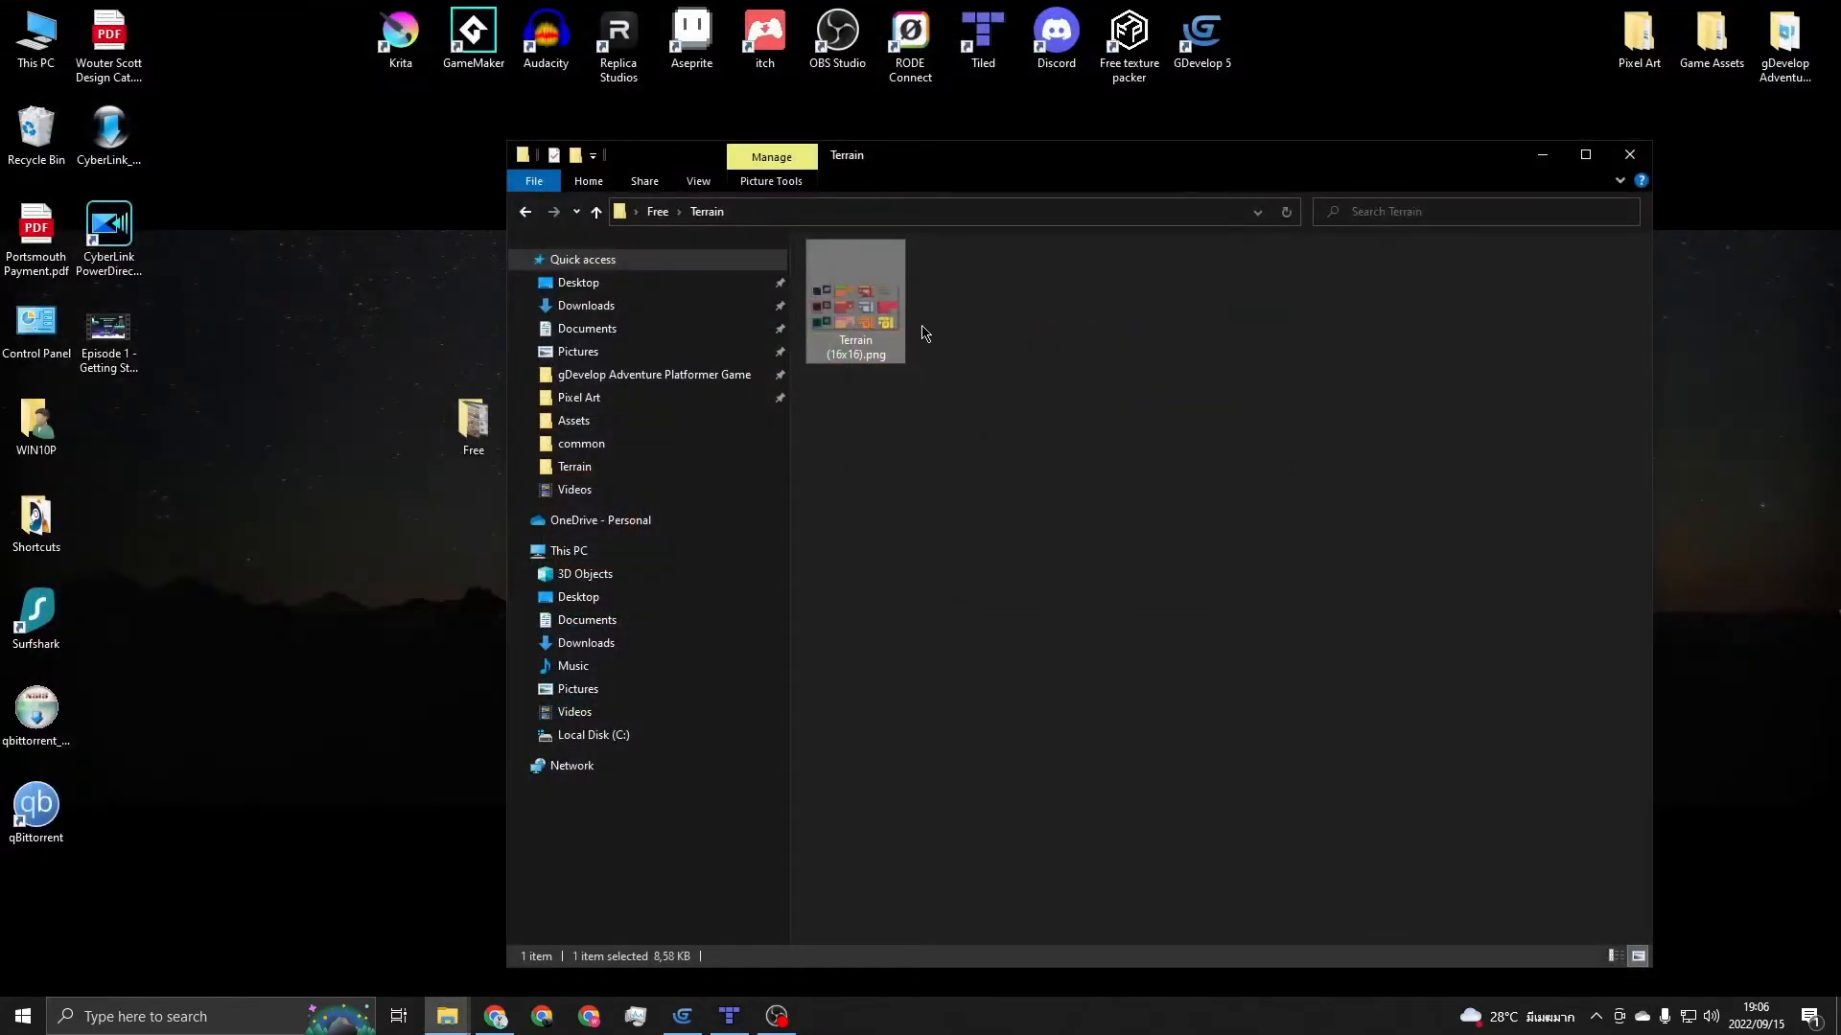
click(1629, 154)
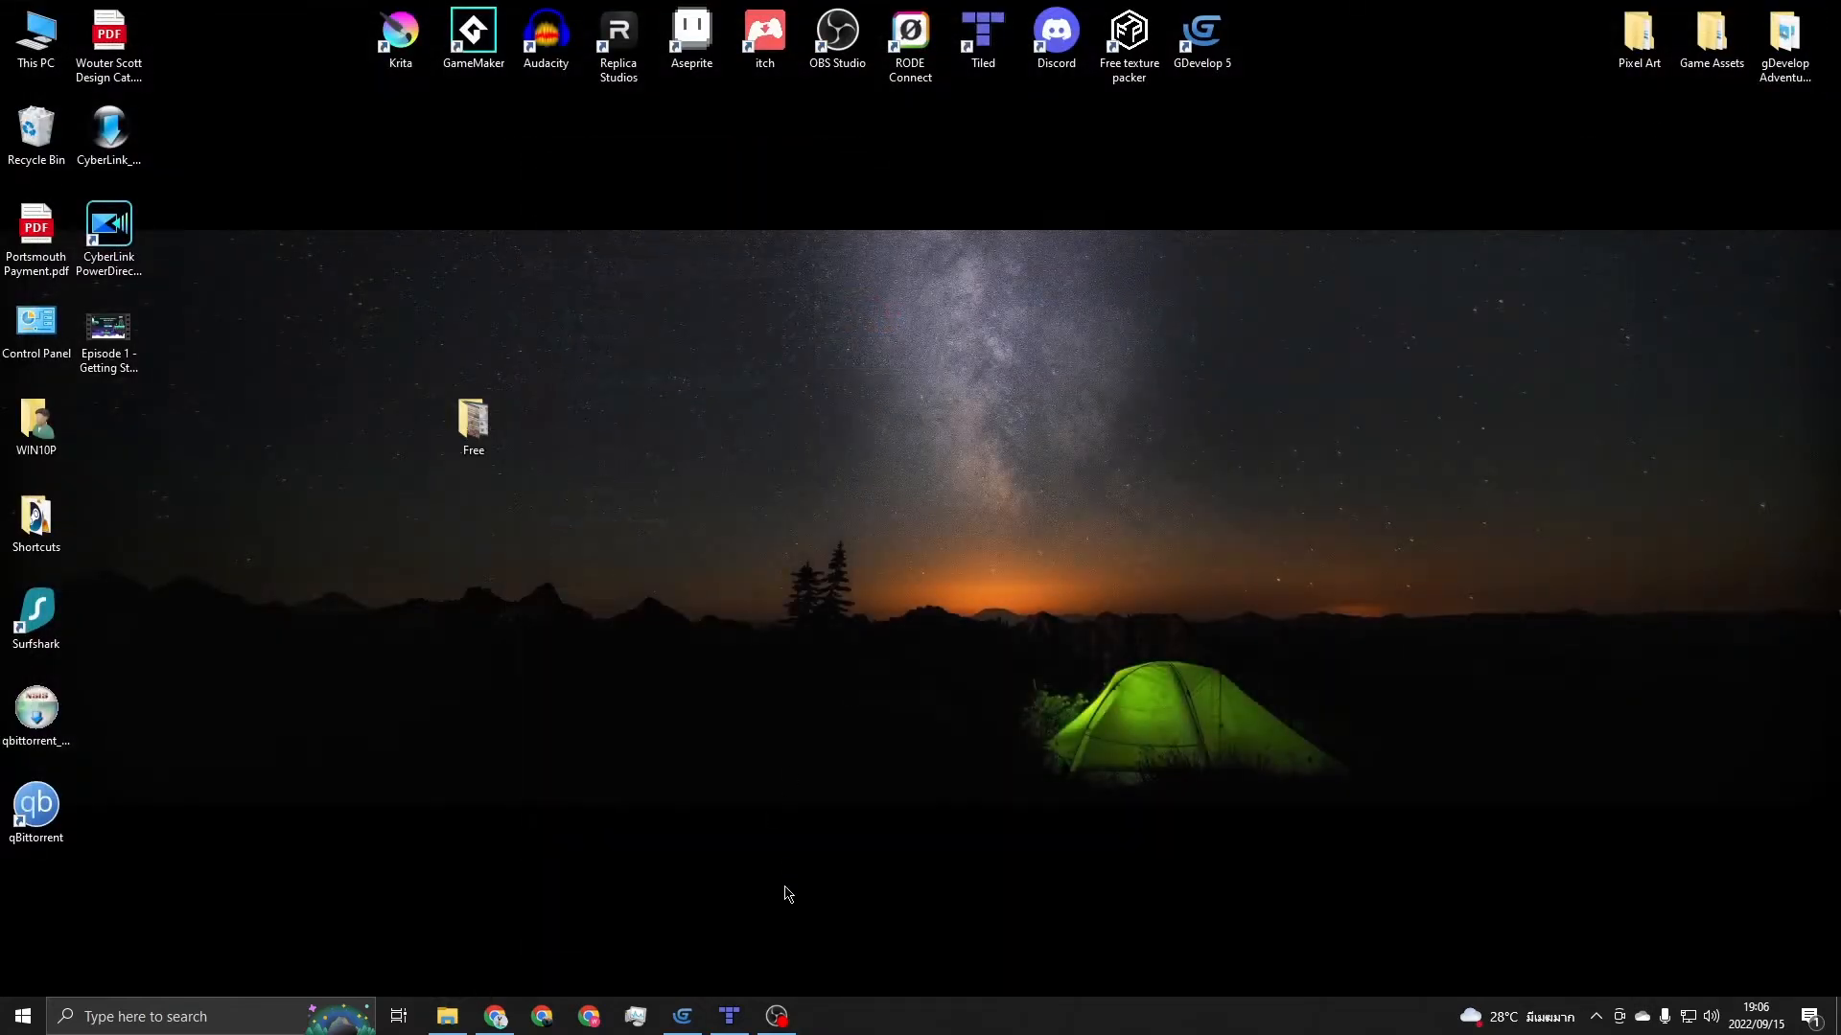
mouse_move(737, 1015)
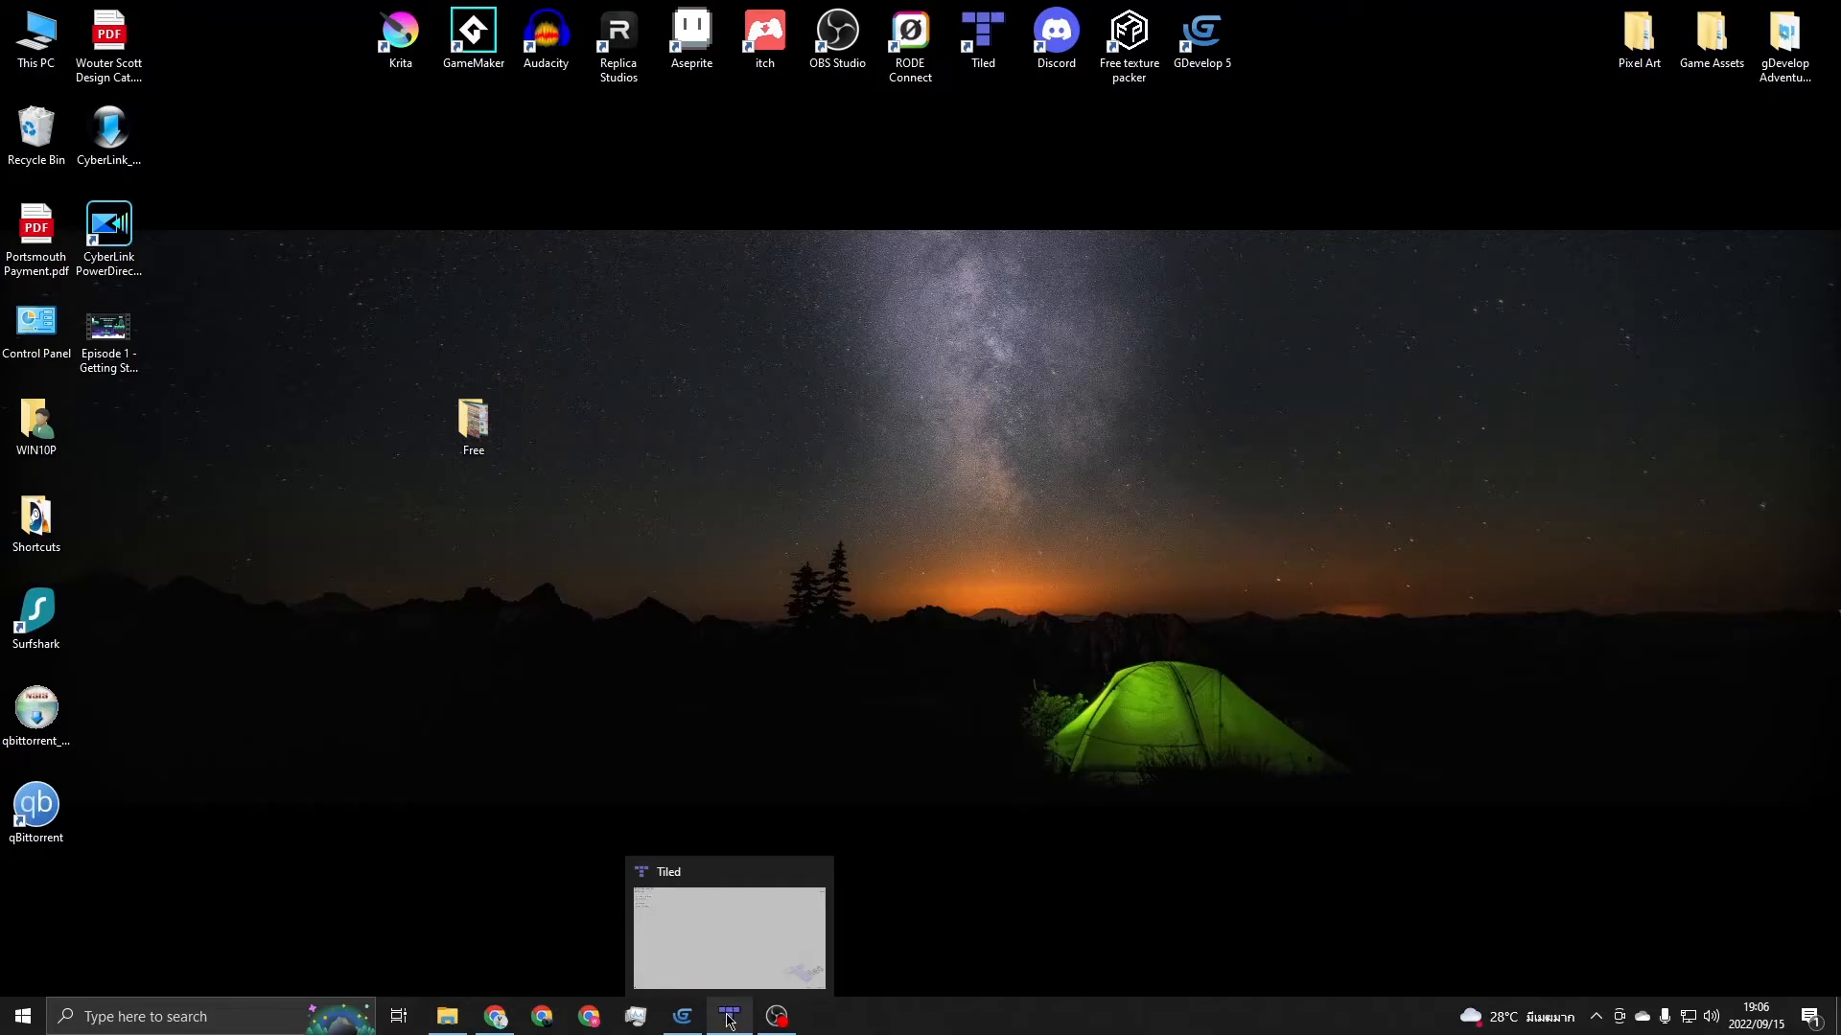
click(740, 974)
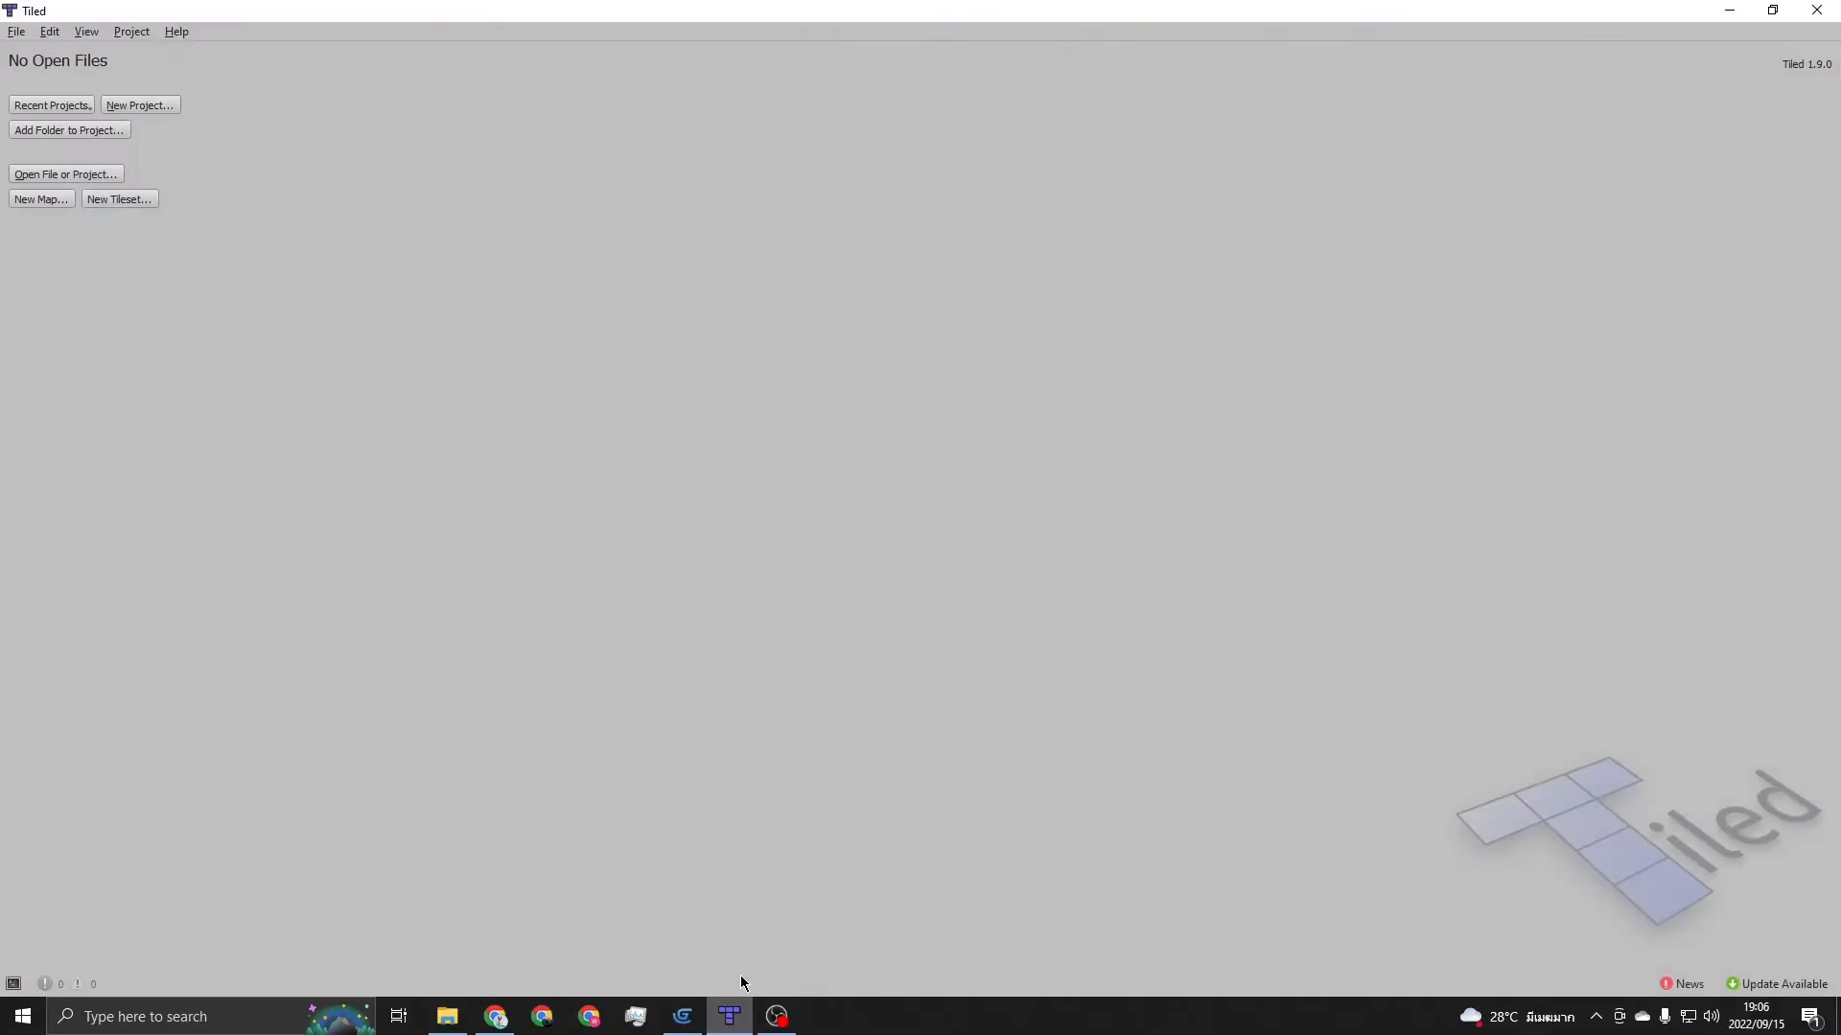
click(37, 201)
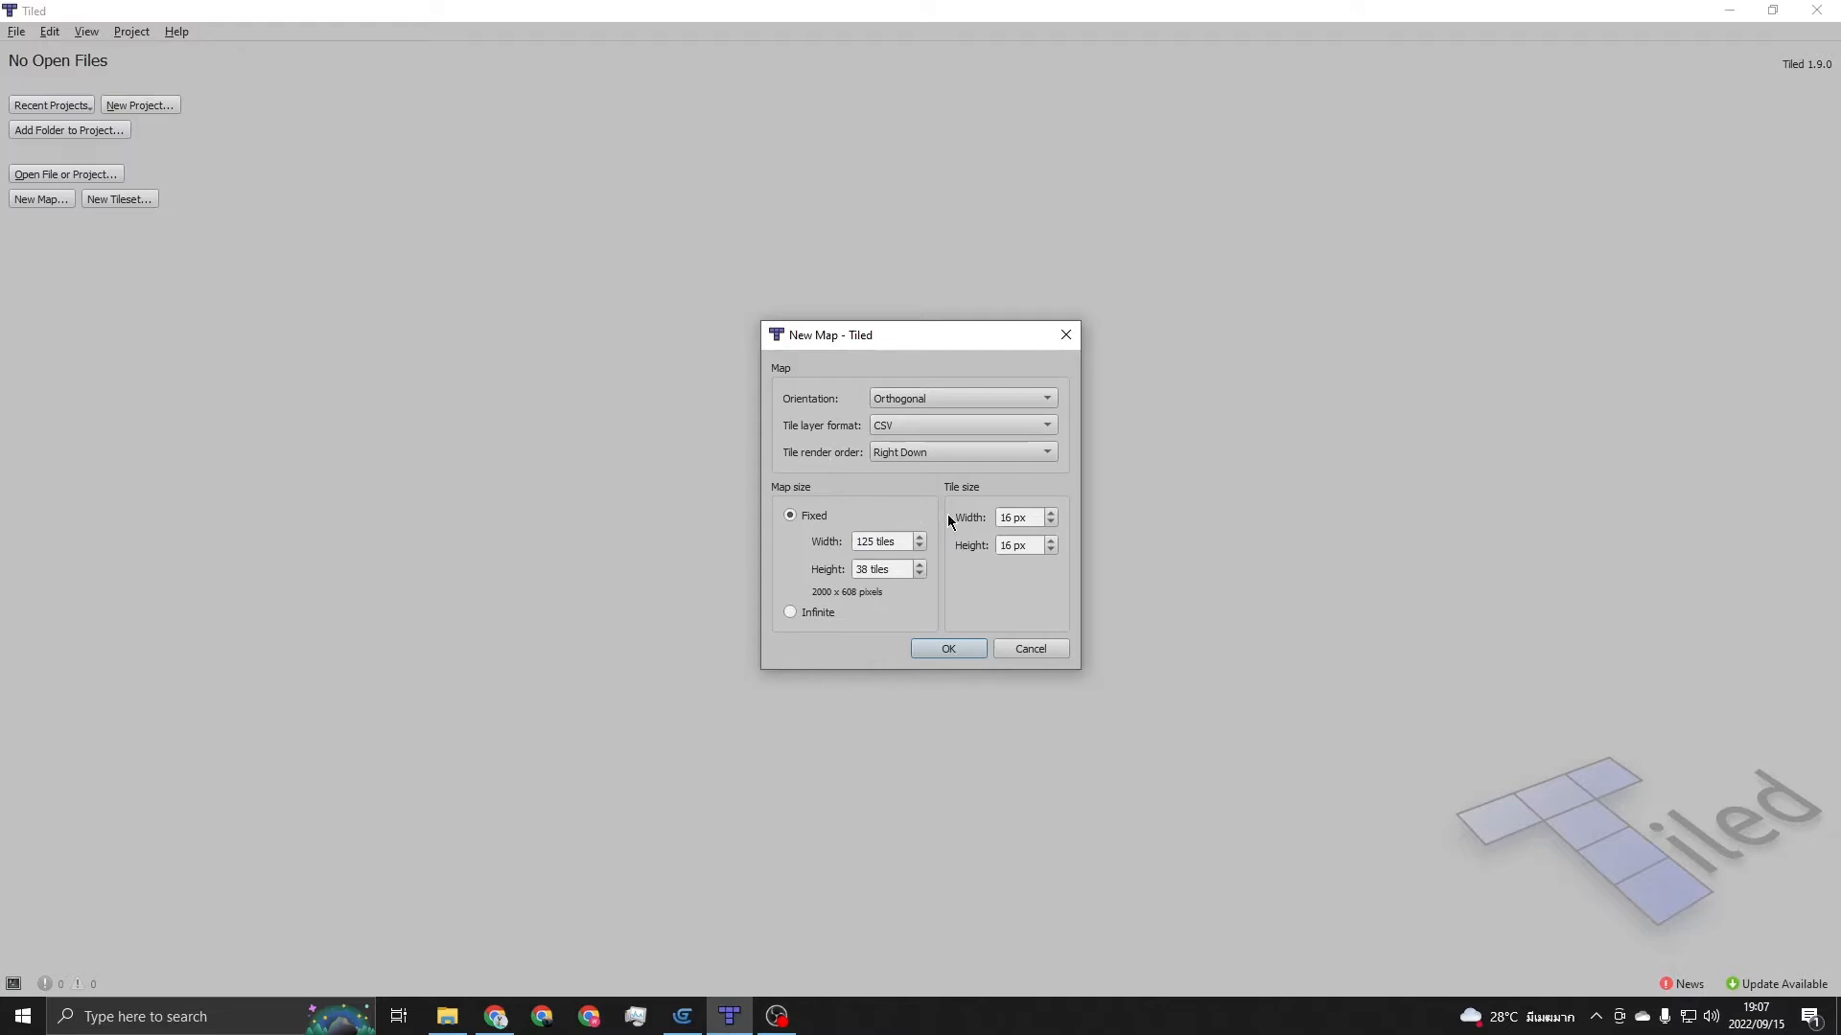
click(1028, 522)
click(1026, 650)
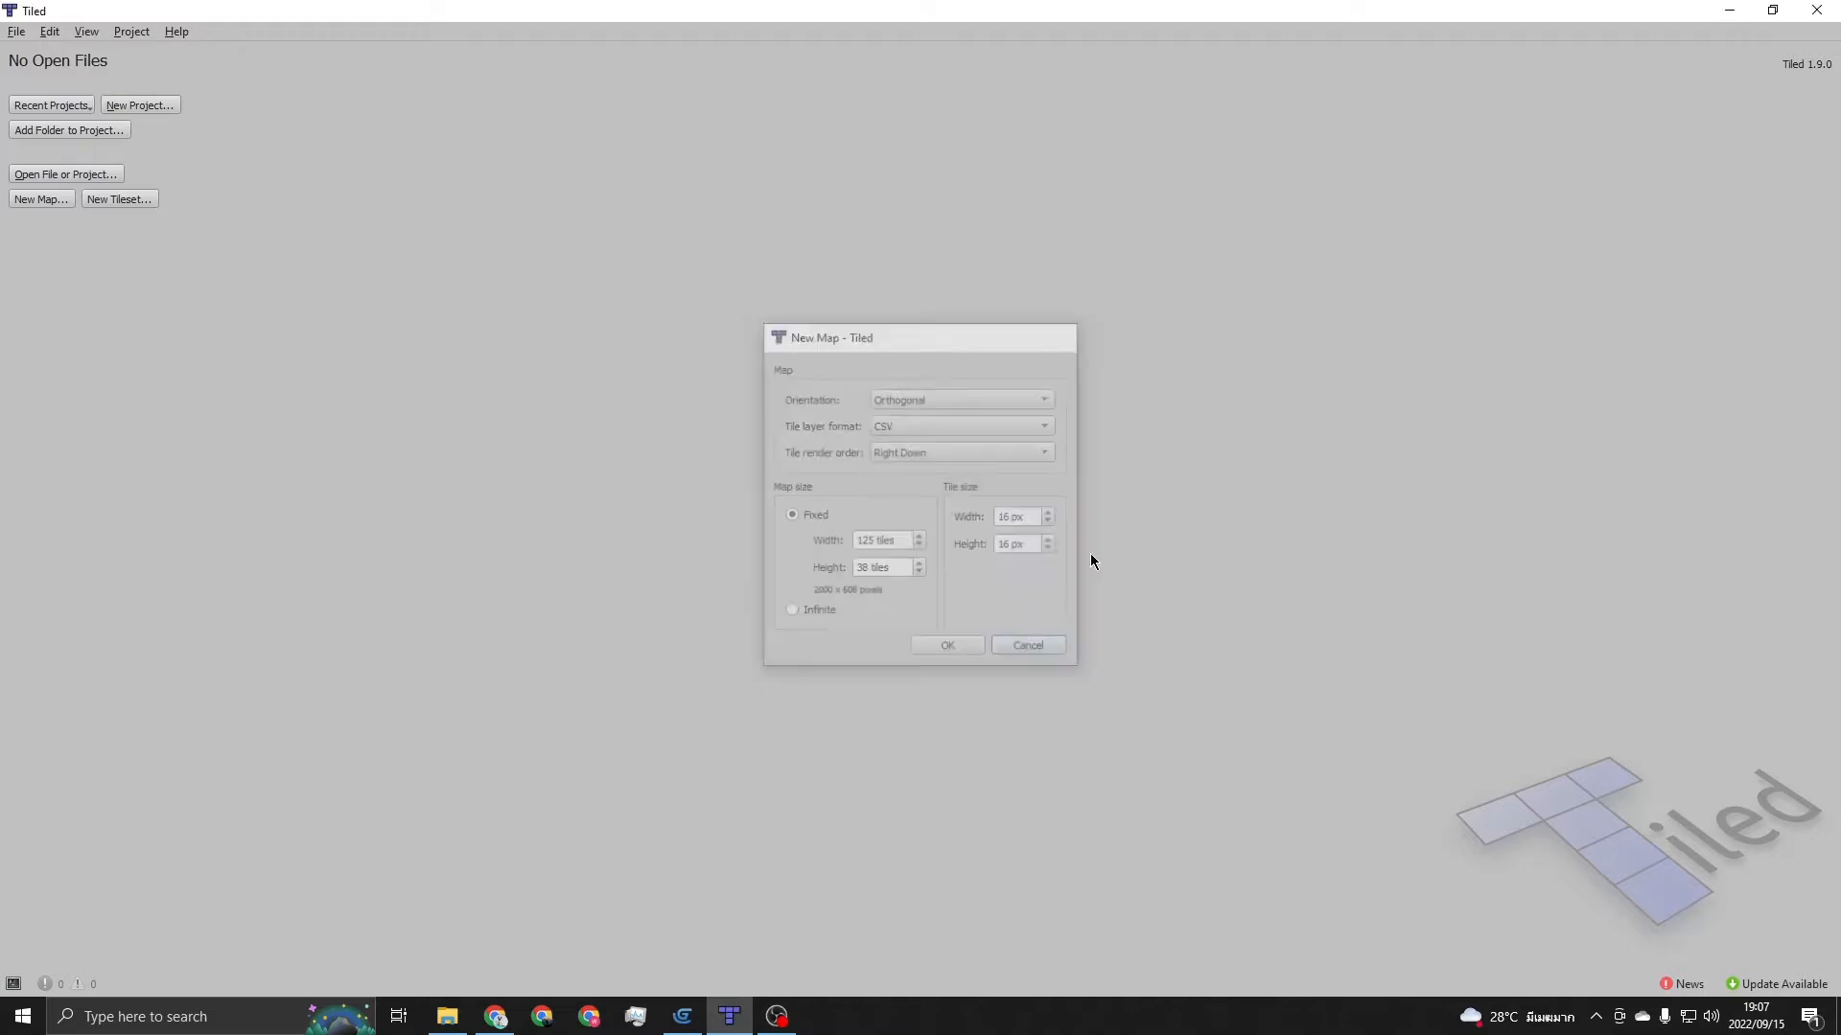
Return to the Terrain subfolder of the Free folder on the desktop and check the tile size in the image's file name
click(1729, 11)
double_click(474, 422)
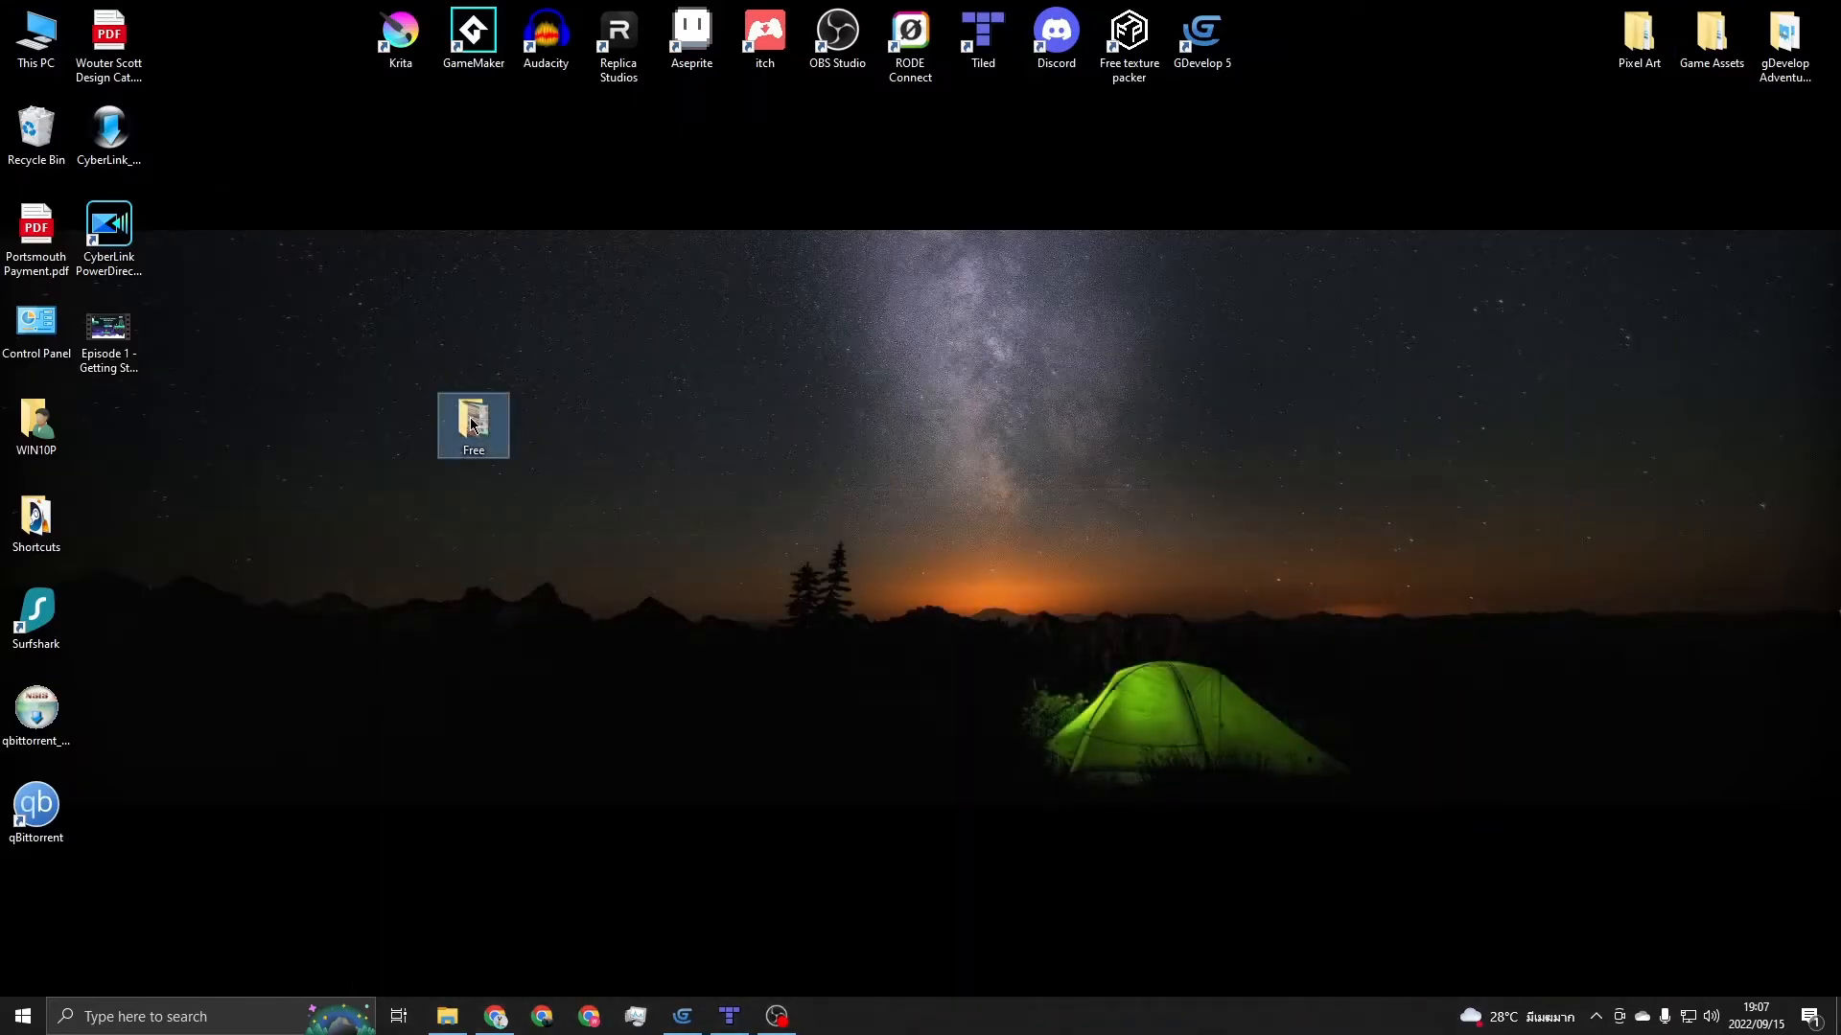
double_click(889, 373)
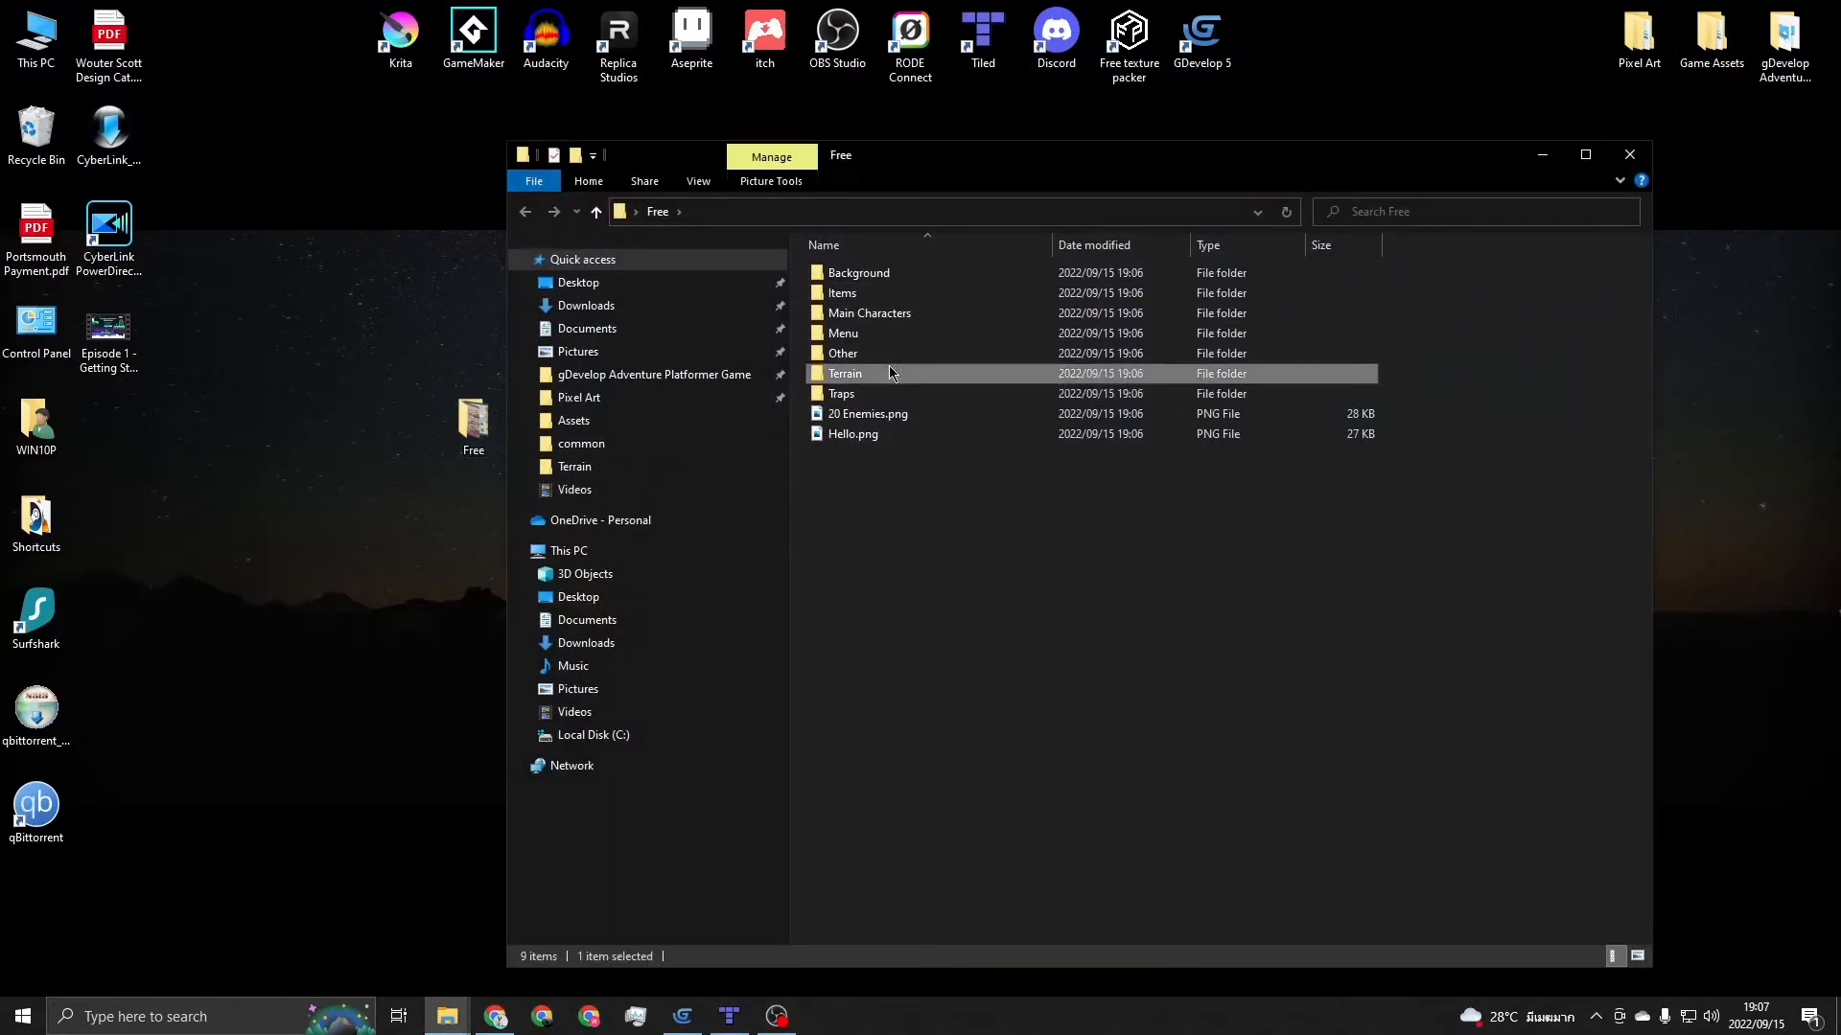
click(869, 362)
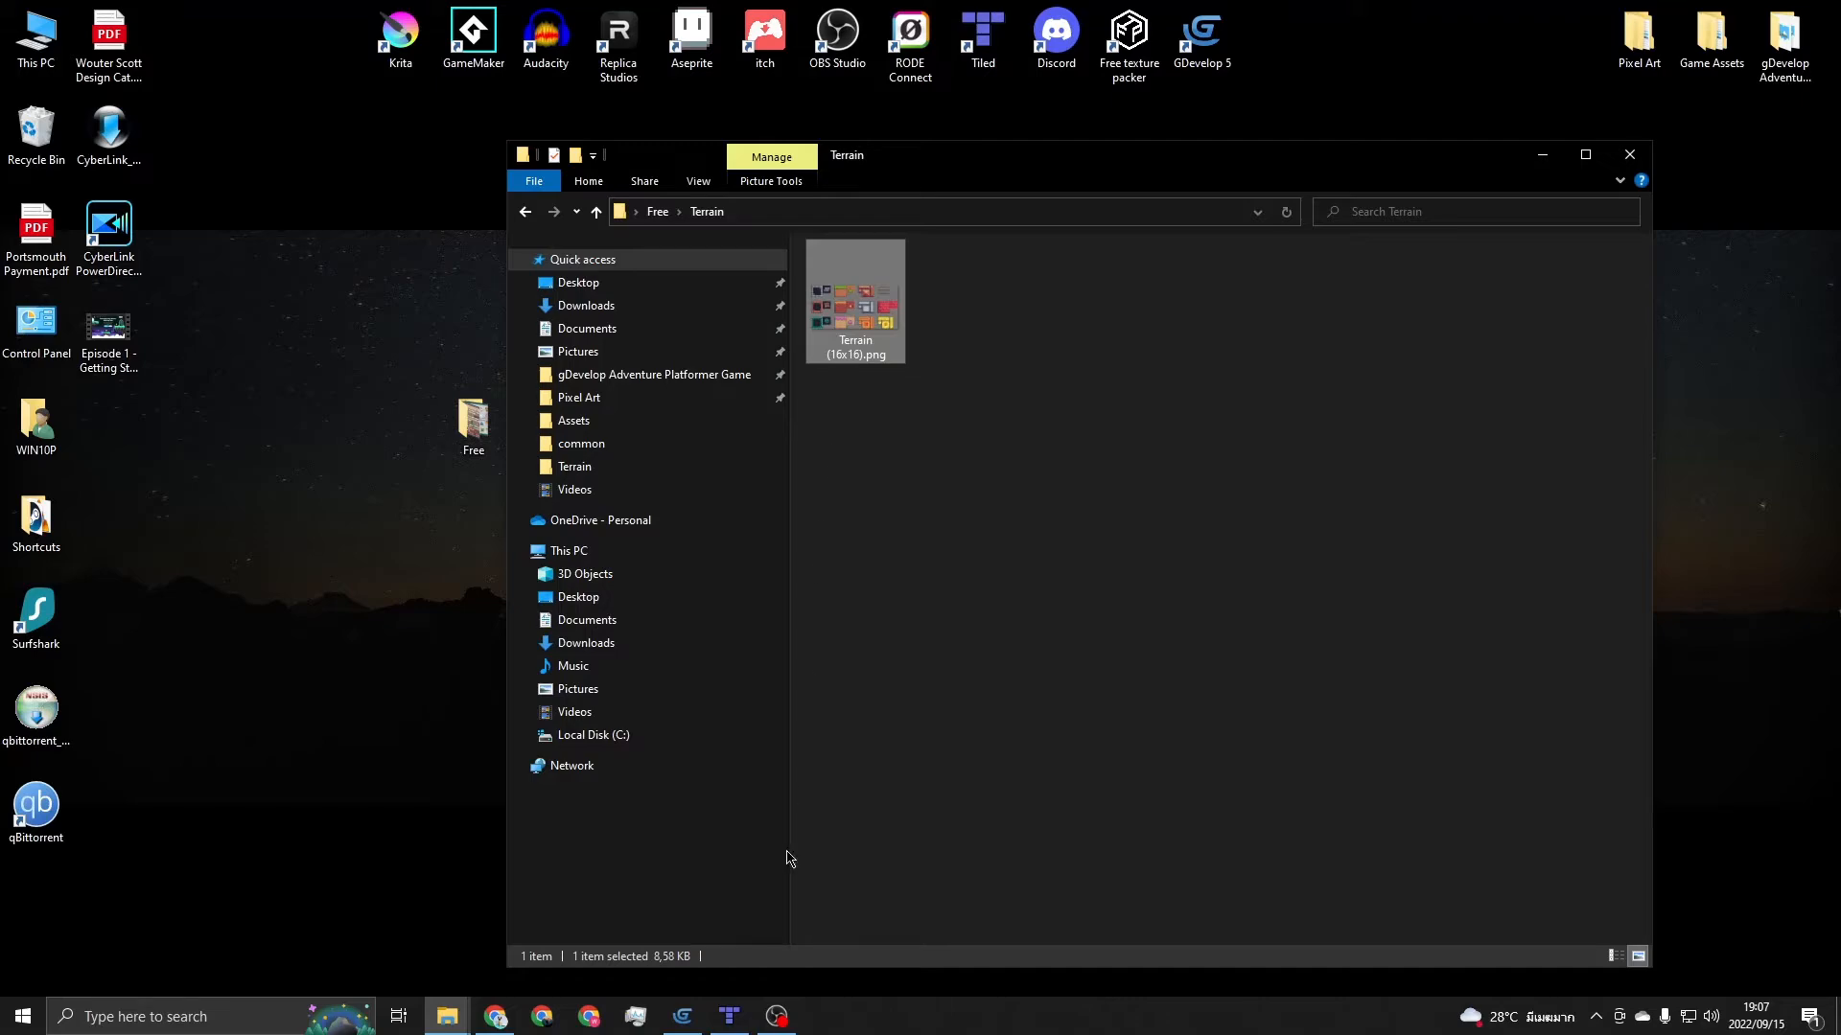
Switch to Tiled and create a new fixed-size orthogonal map of 80 by 50 tiles with 16 px tiles
click(730, 1016)
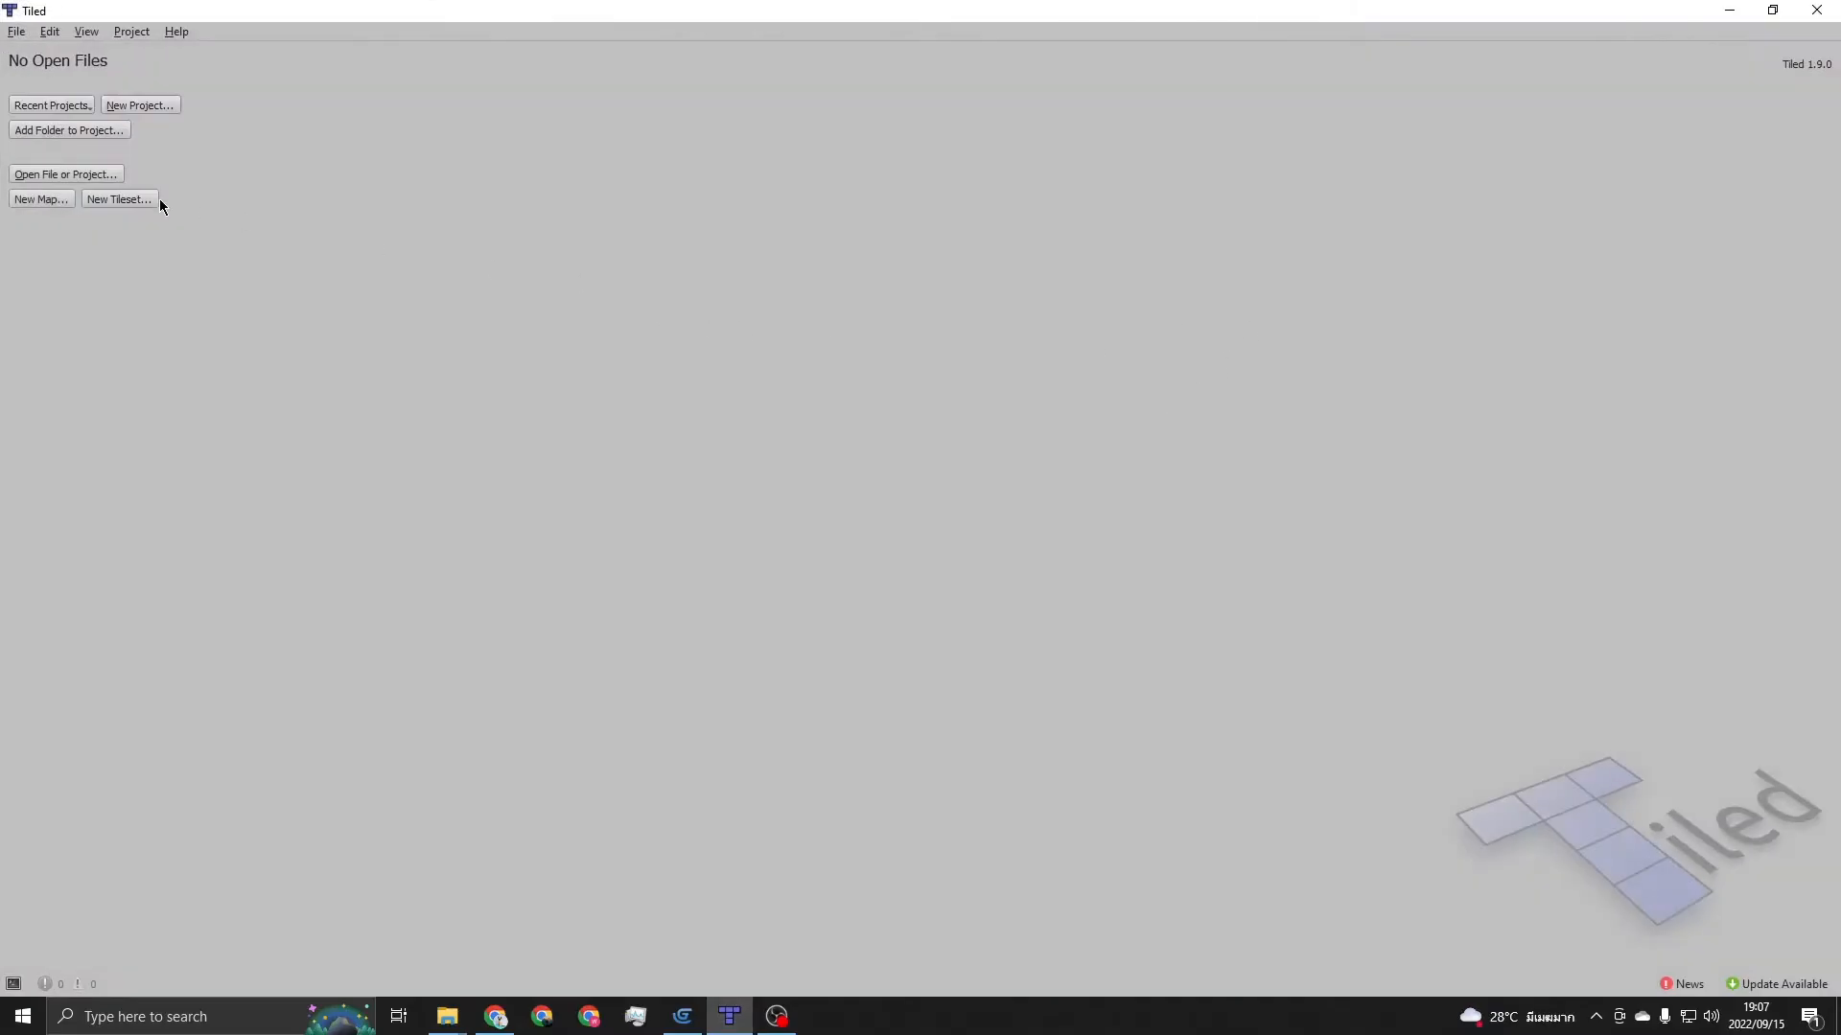
click(50, 198)
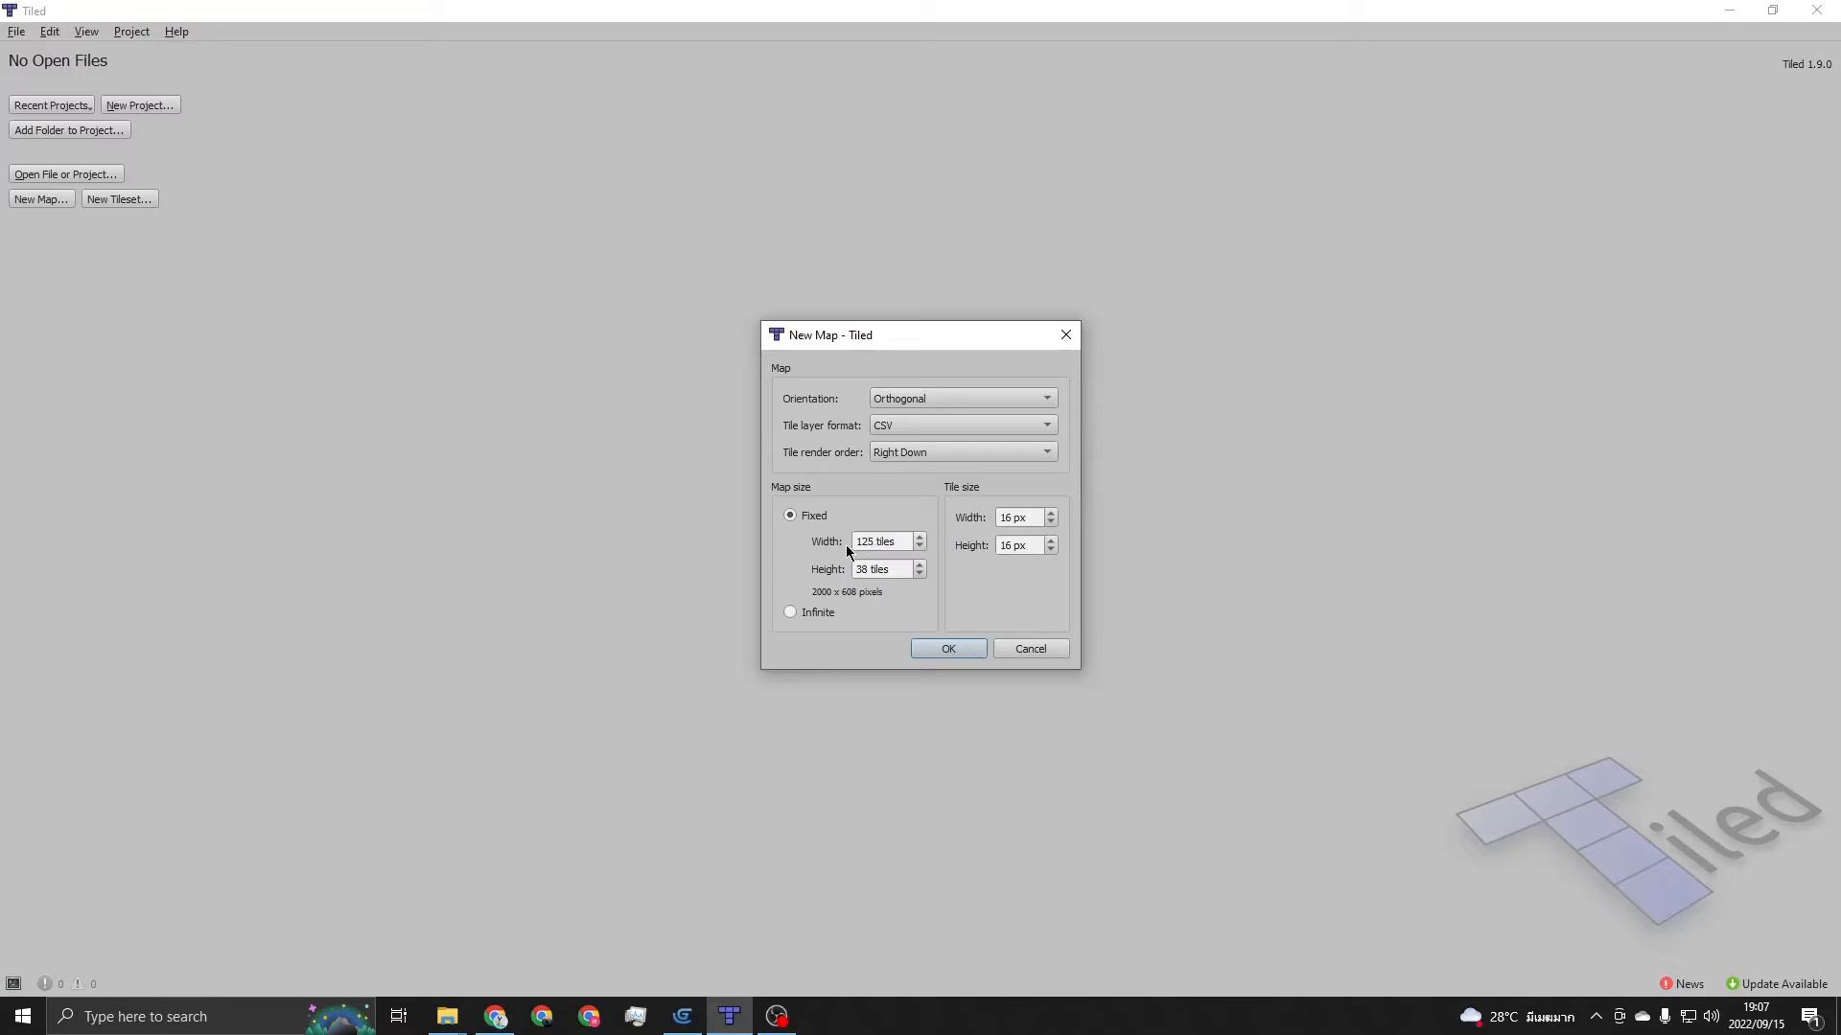
click(896, 539)
key(BackSpace)
key(BackSpace)
key(BackSpace)
text(100)
key(BackSpace)
key(BackSpace)
key(BackSpace)
text(80)
drag(868, 570, 845, 574)
click(945, 650)
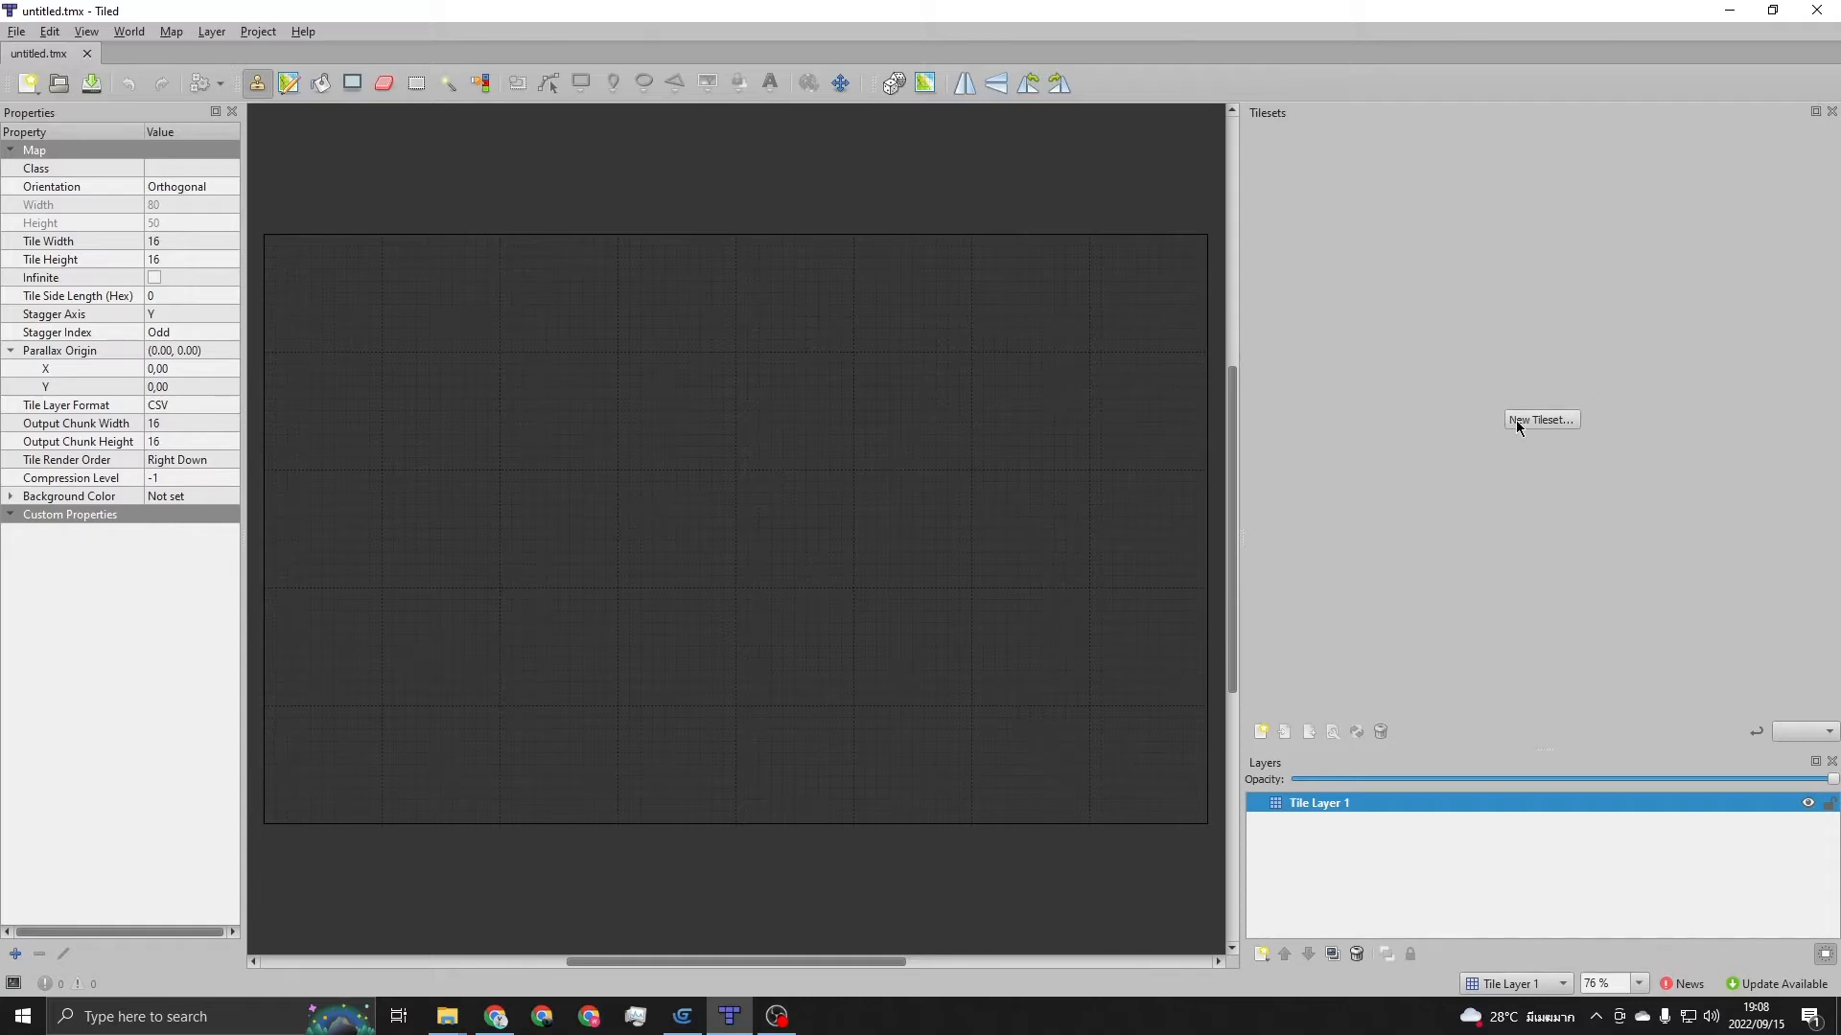
Add a new tileset embedded in the map, based on Terrain (16x16).png from the desktop's Free/Terrain folder, with 16 px tiles
click(1545, 419)
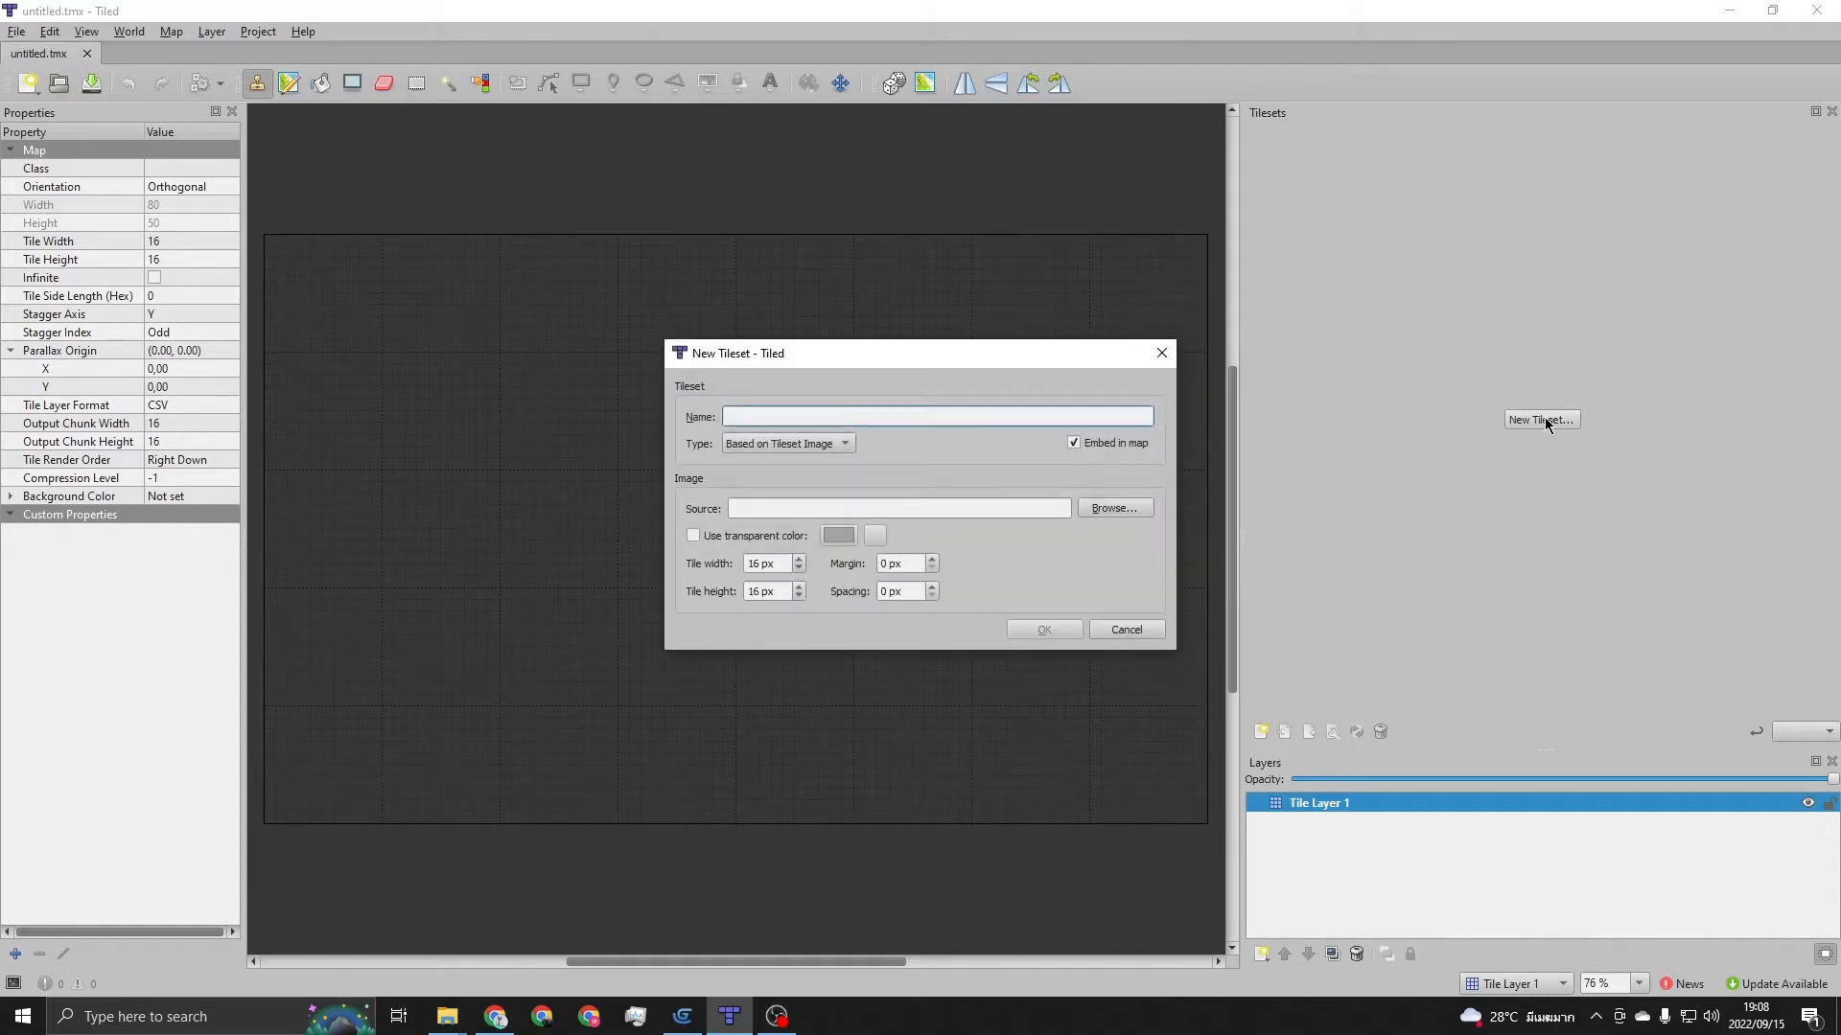
click(1074, 443)
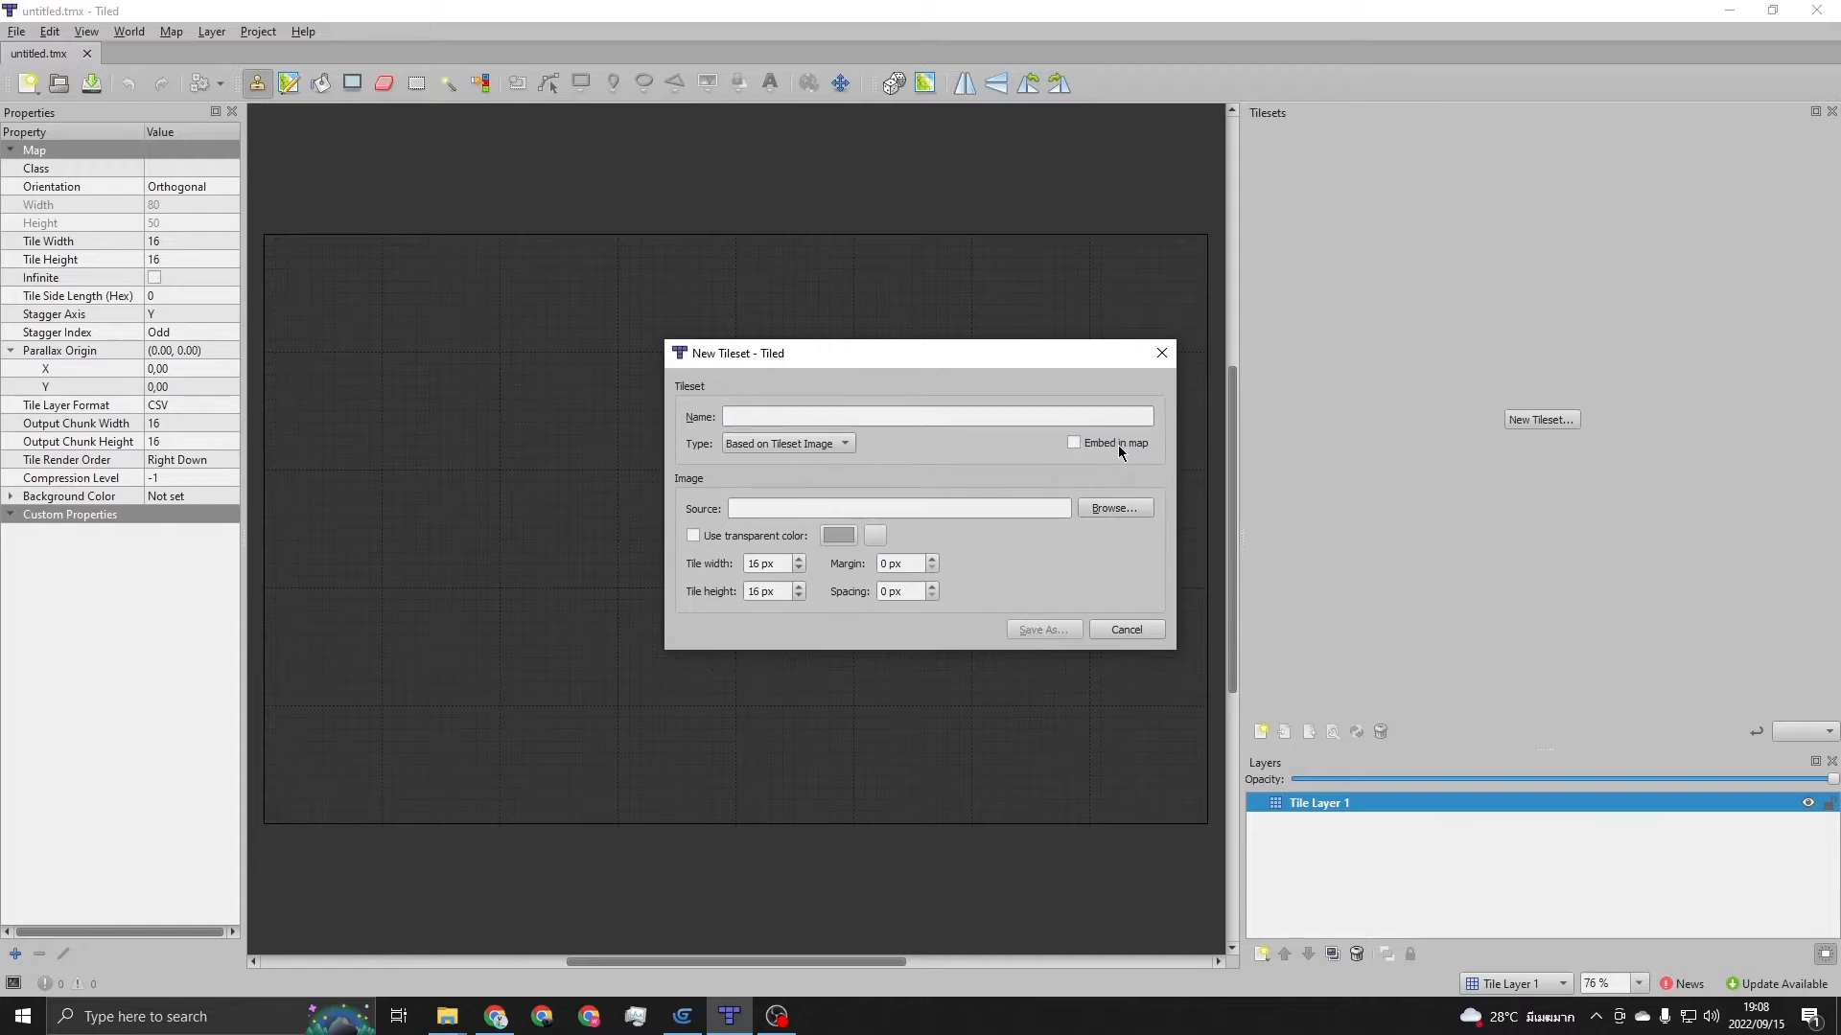
click(1074, 446)
click(1128, 516)
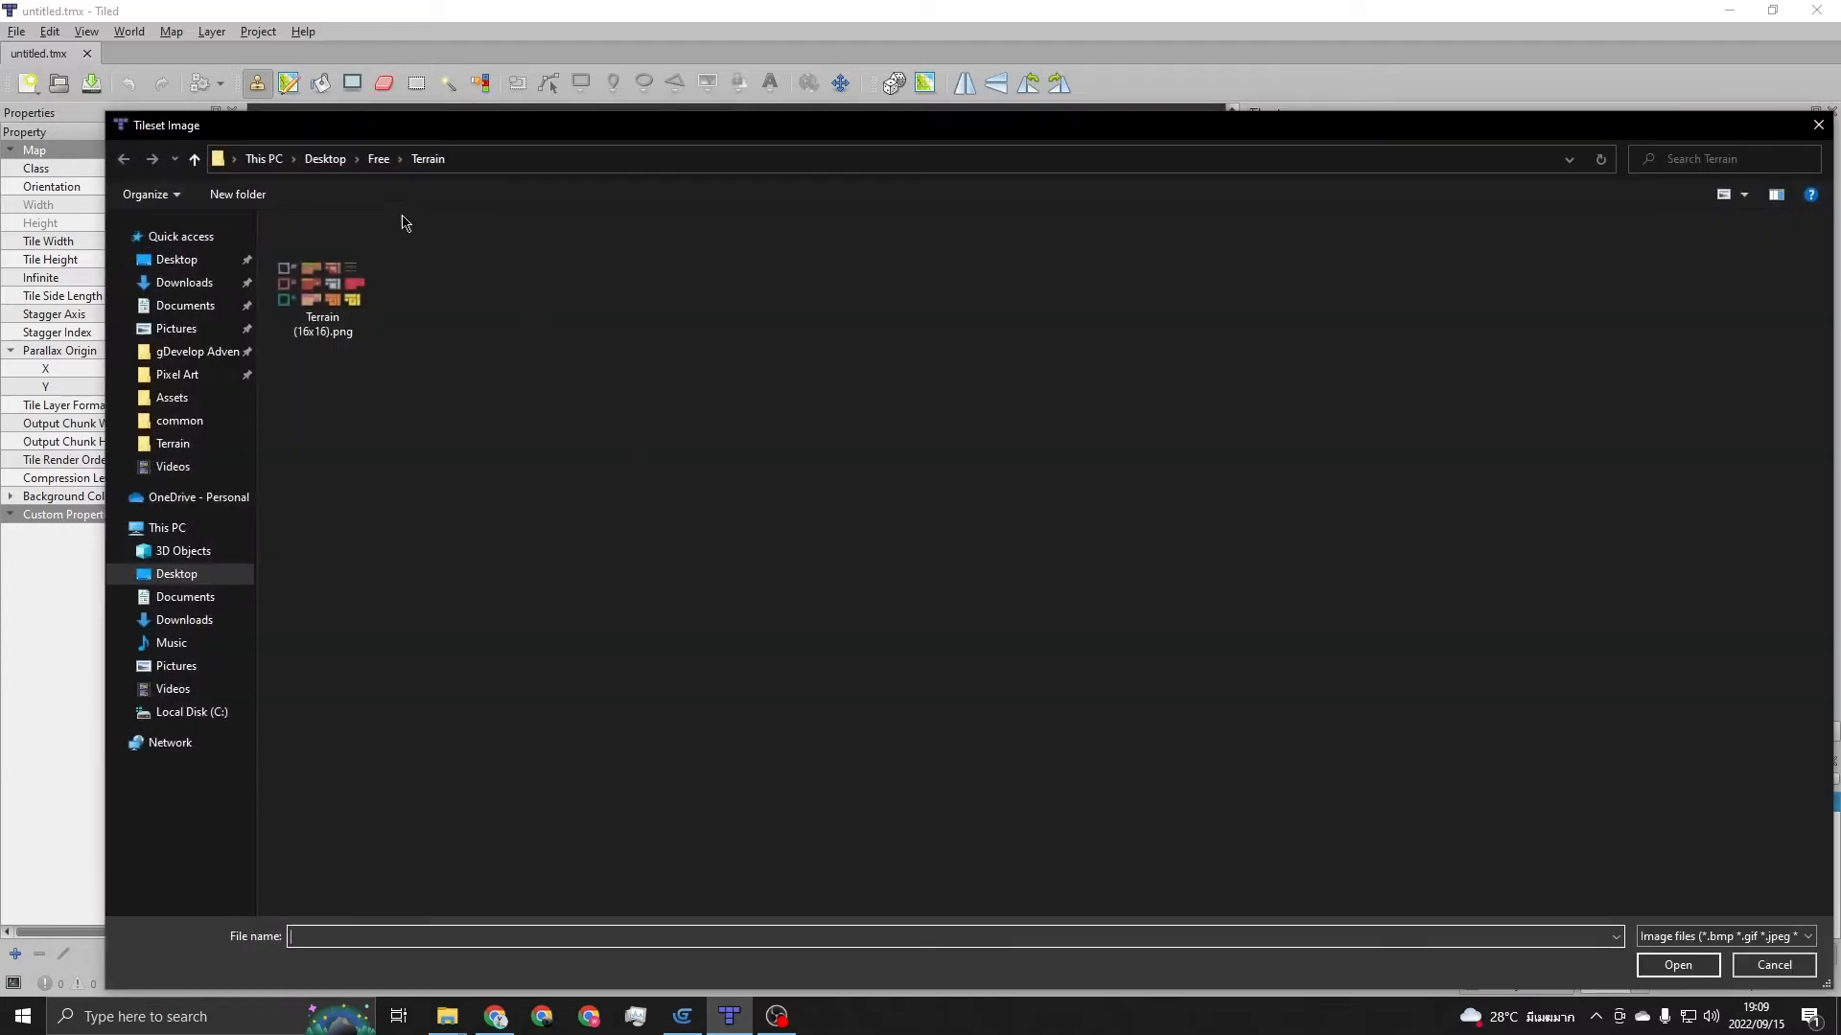
click(326, 158)
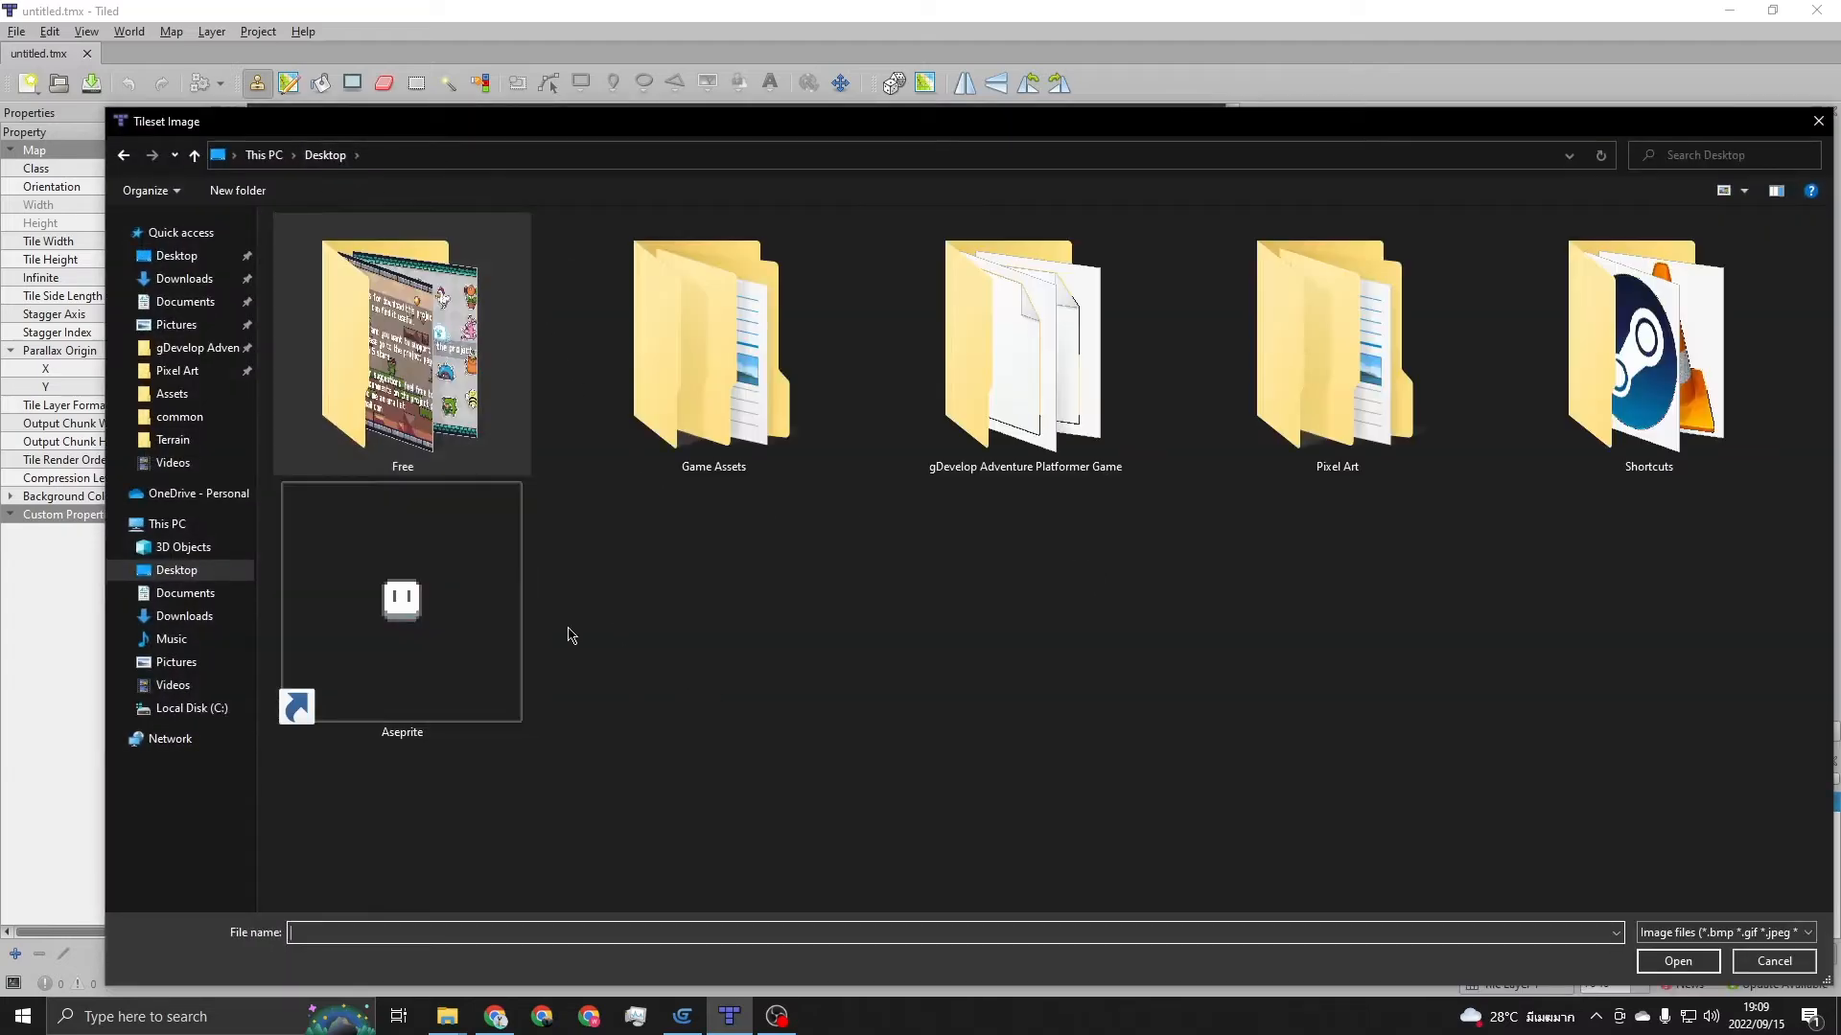
double_click(400, 403)
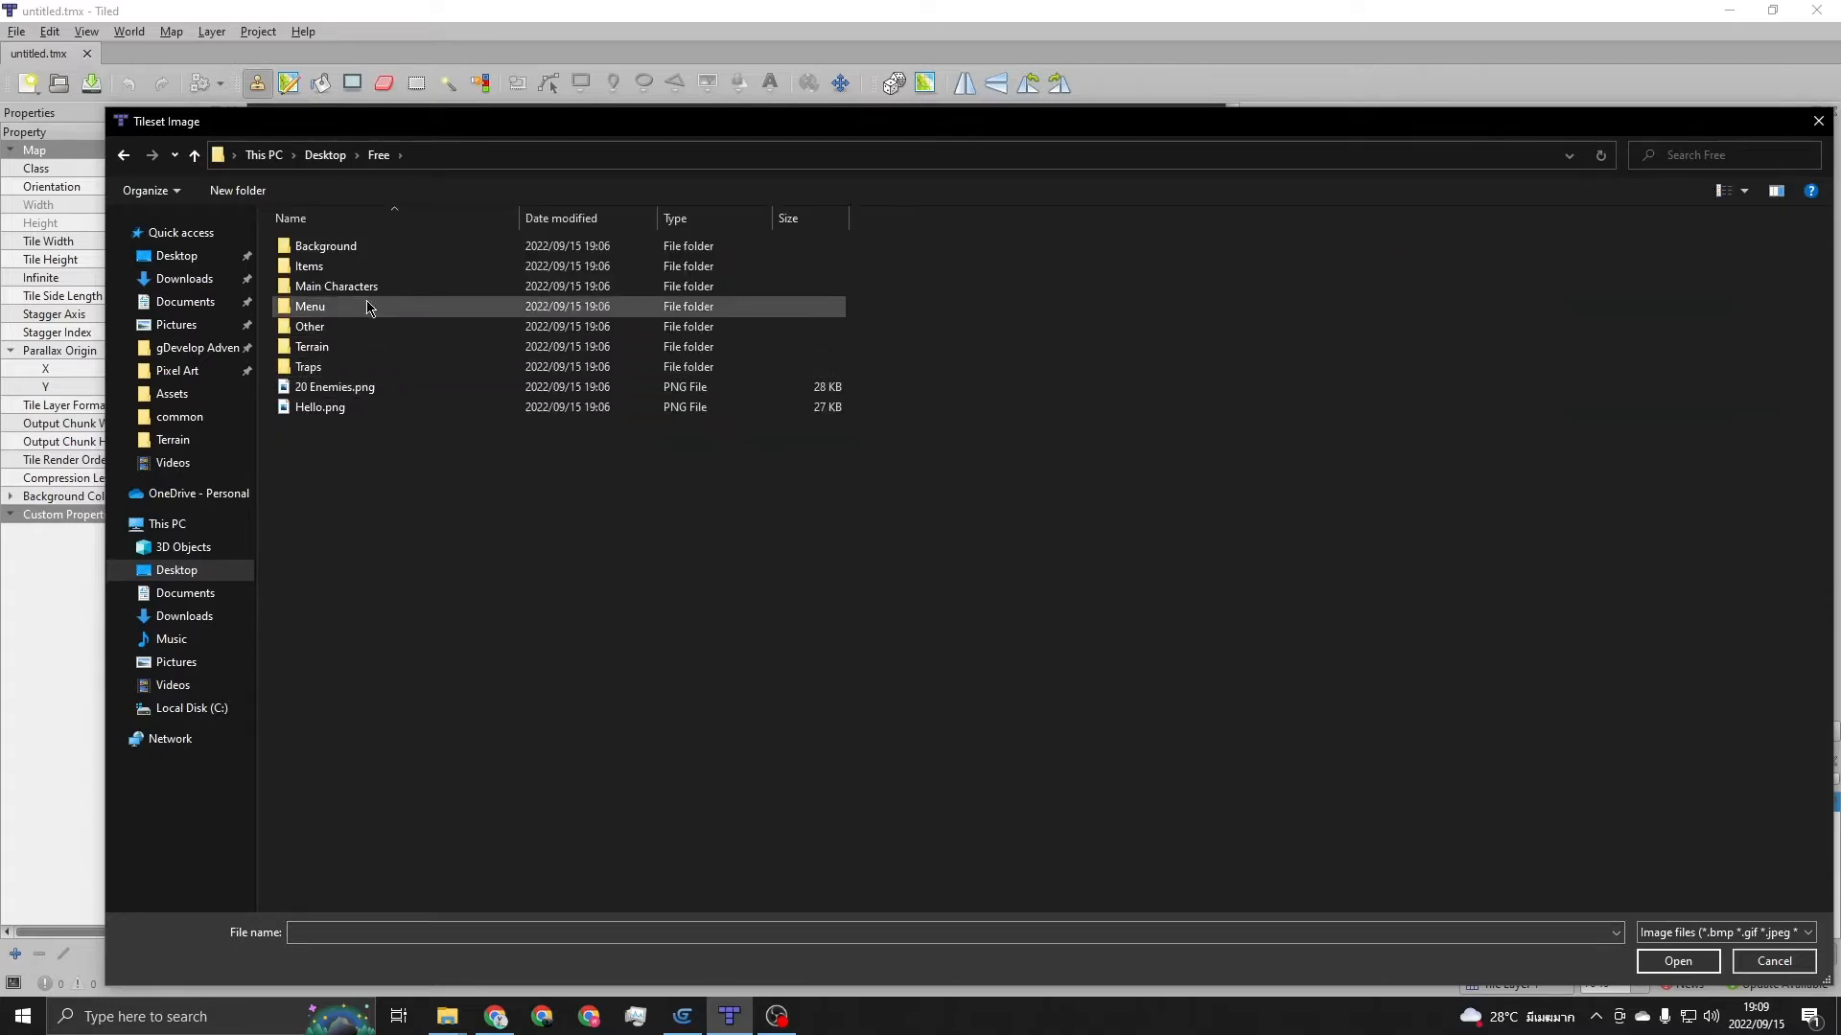
click(341, 347)
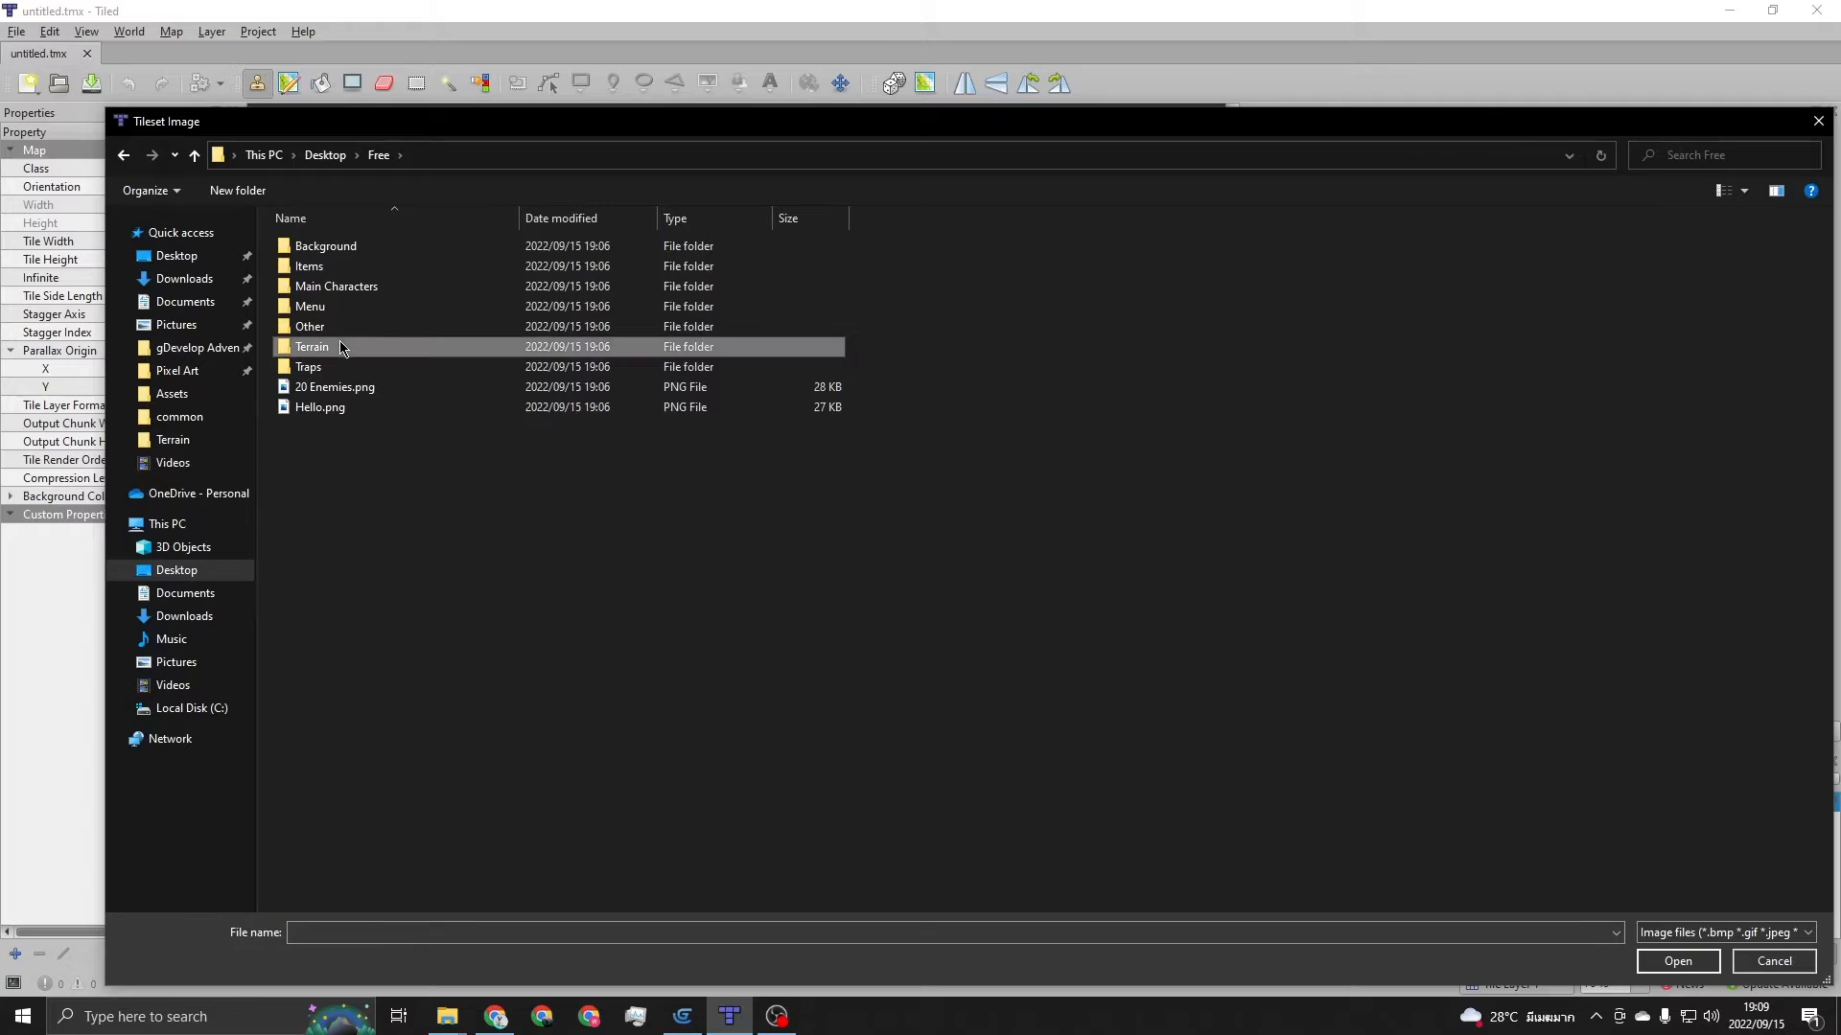
double_click(403, 349)
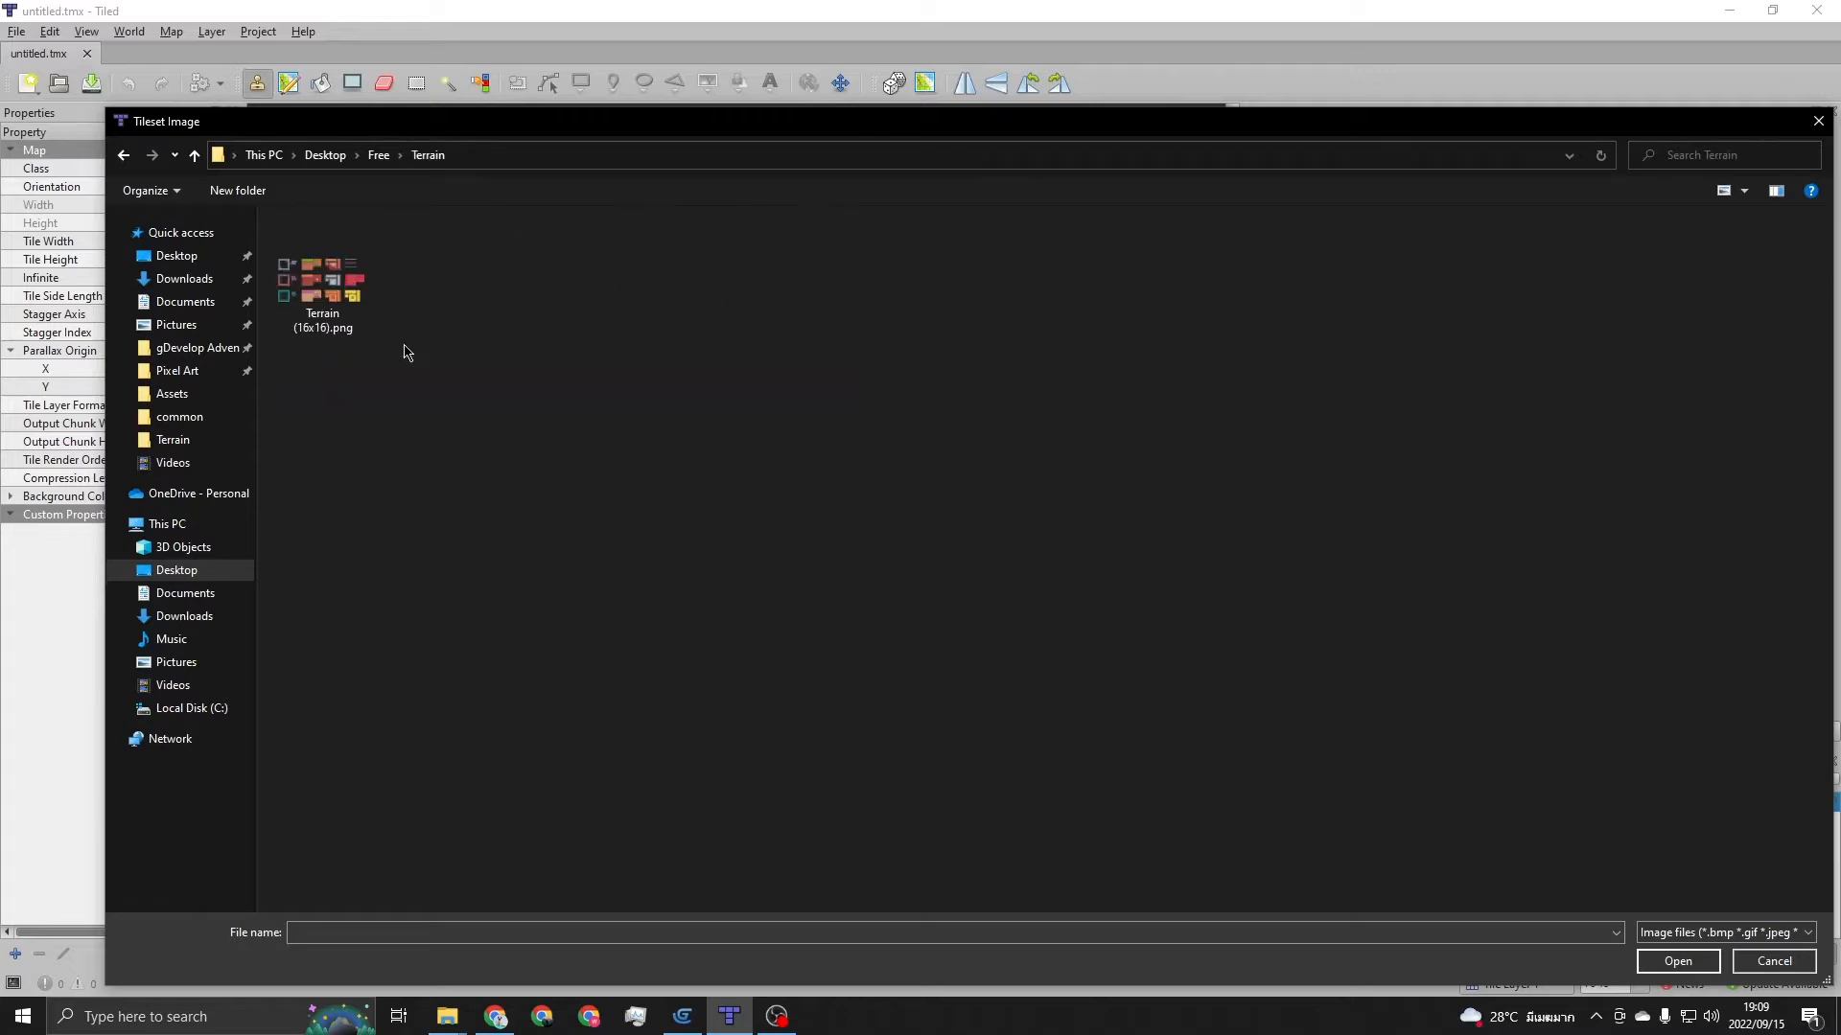
click(322, 278)
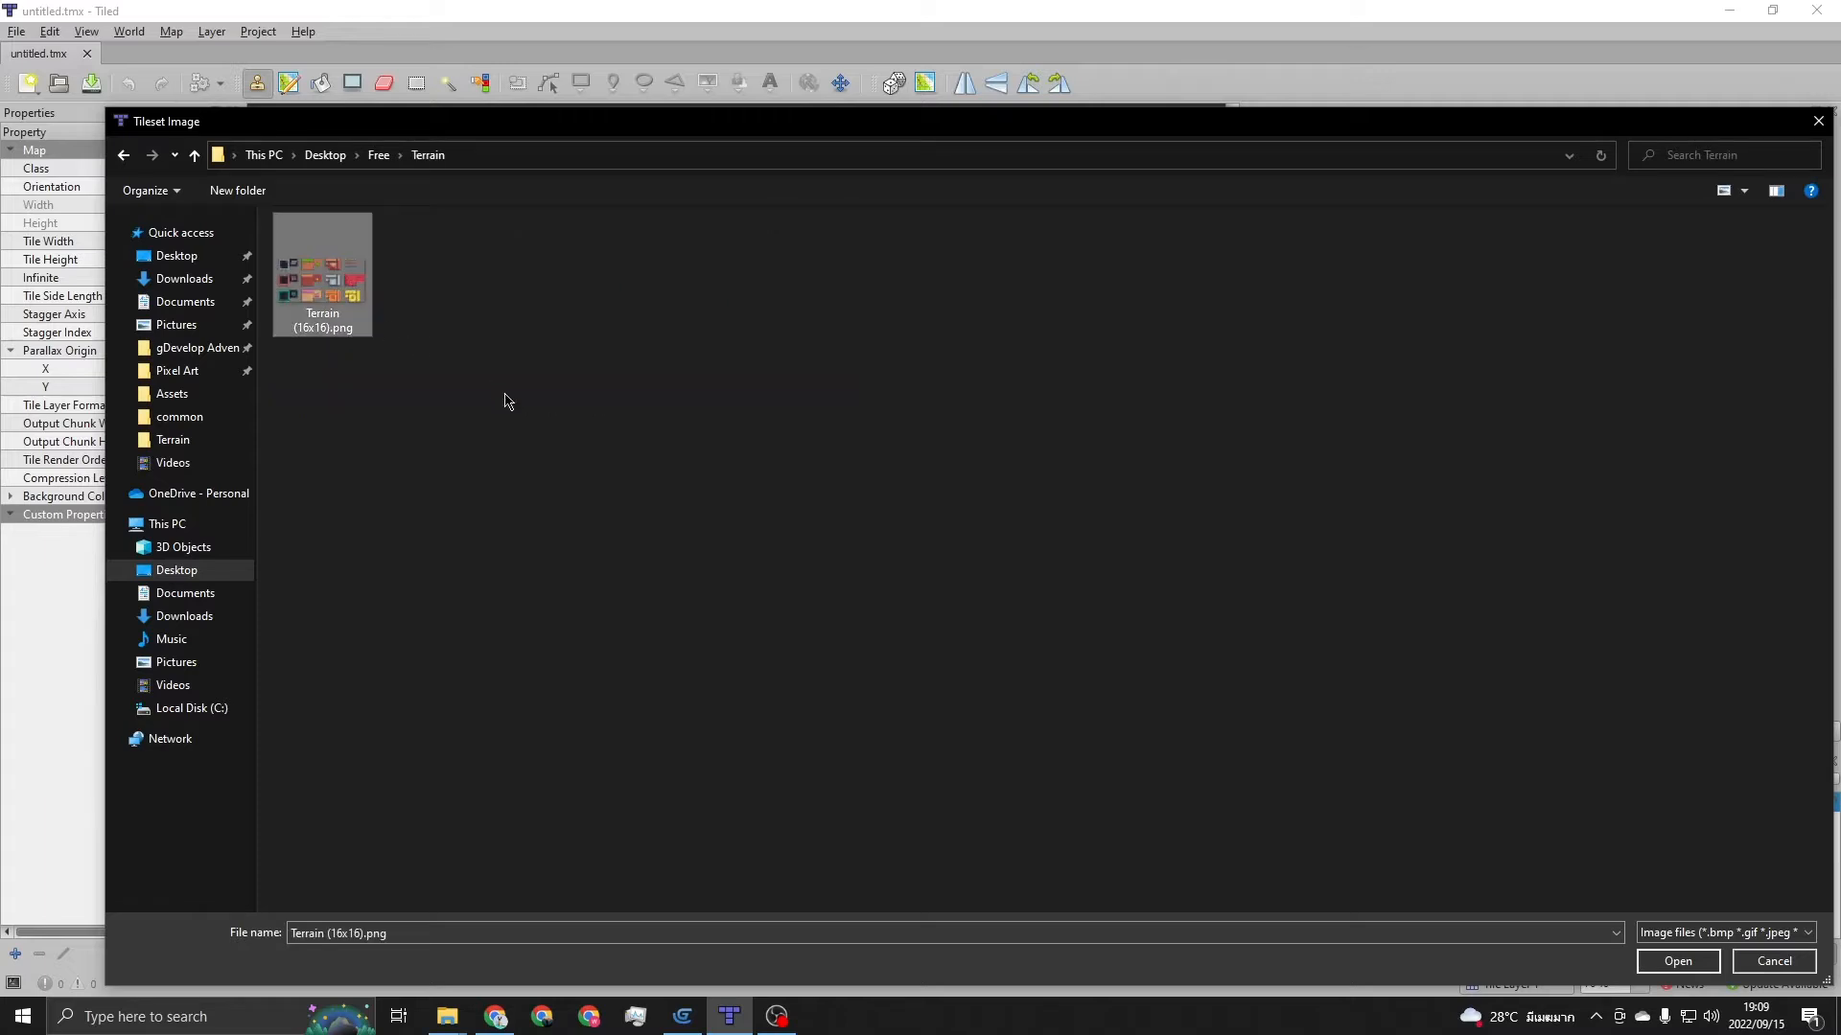
double_click(313, 265)
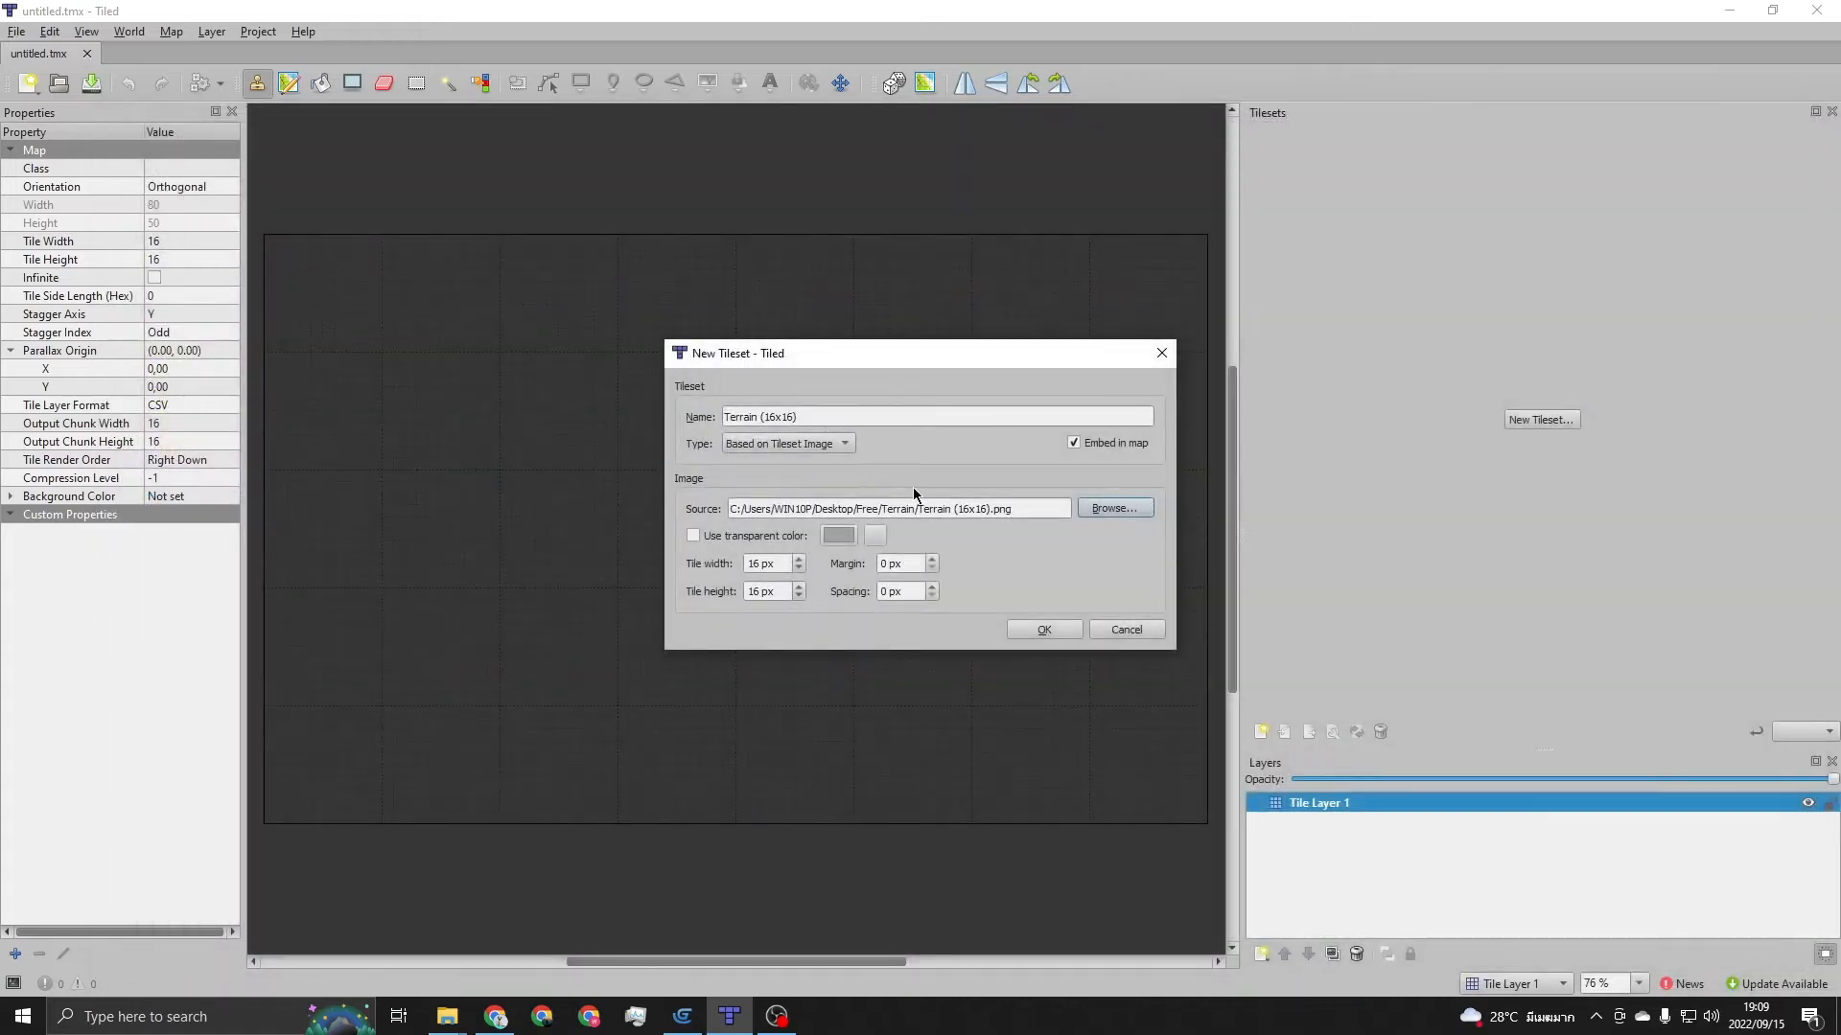
click(1071, 631)
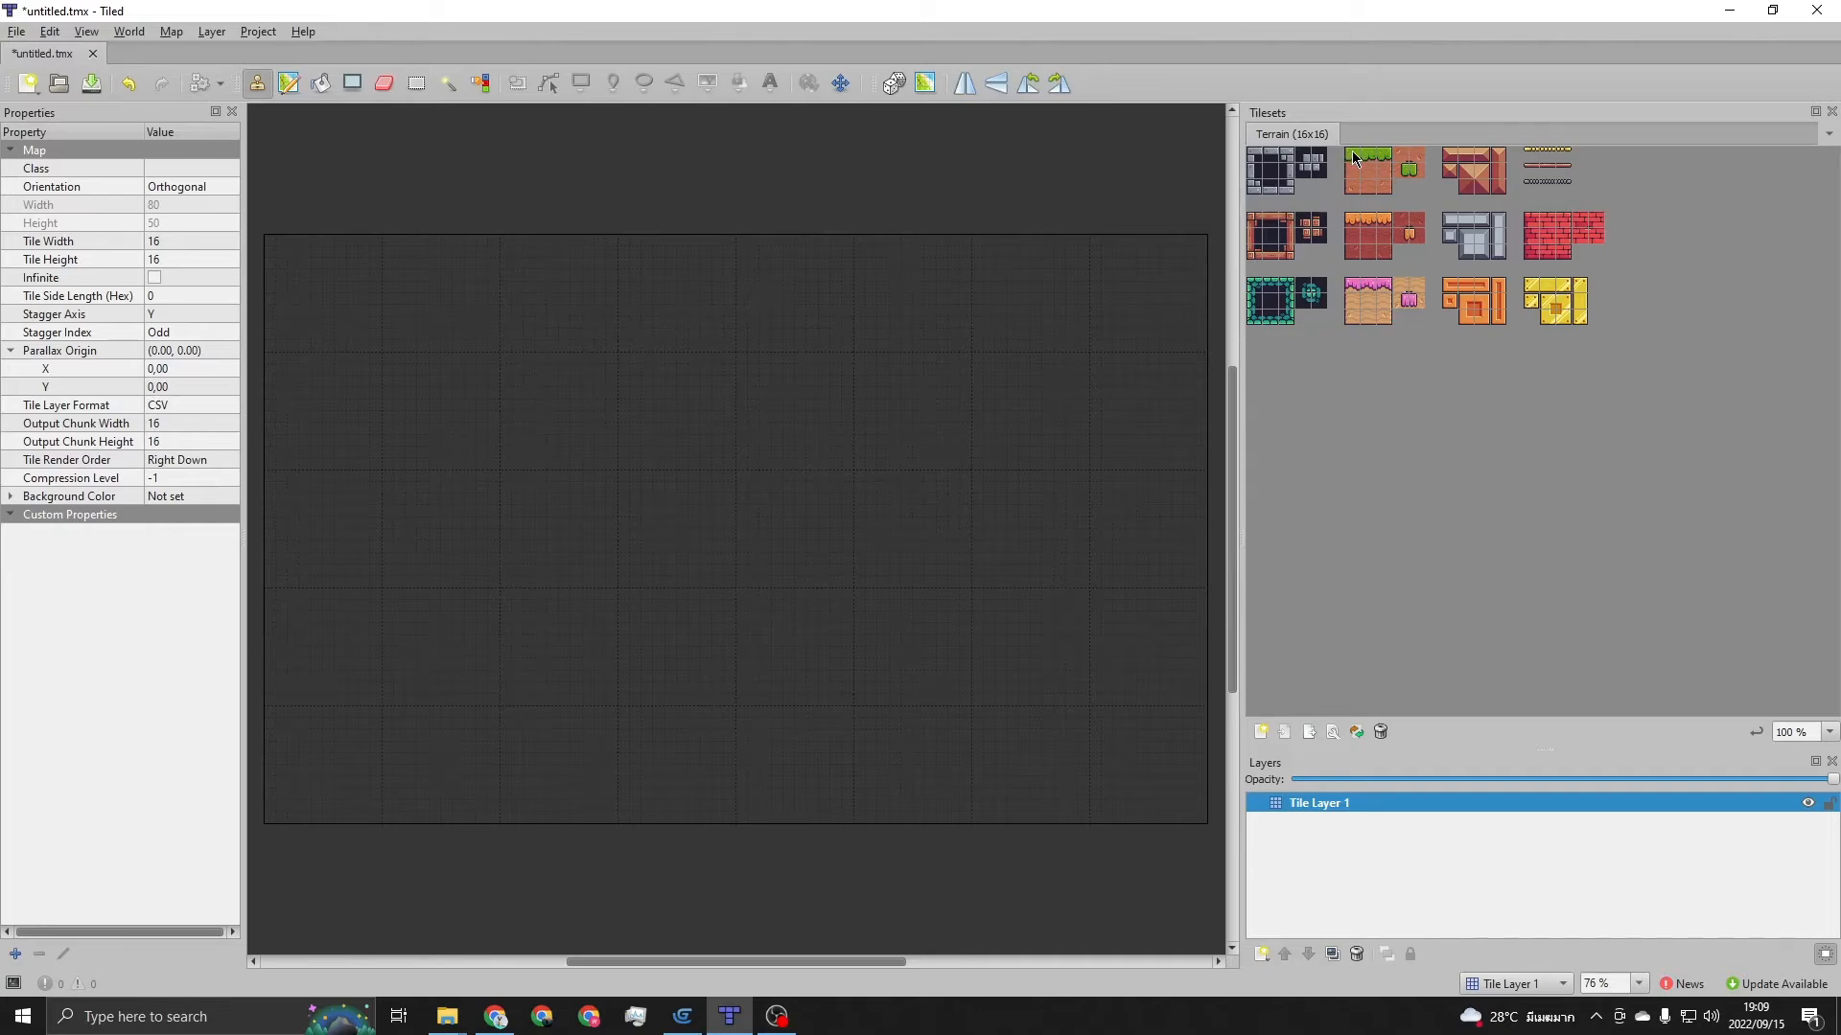
Place a single 3 by 3 green grass terrain block near the map's lower-left corner, undoing the messy trial stroke
drag(1355, 158, 1383, 187)
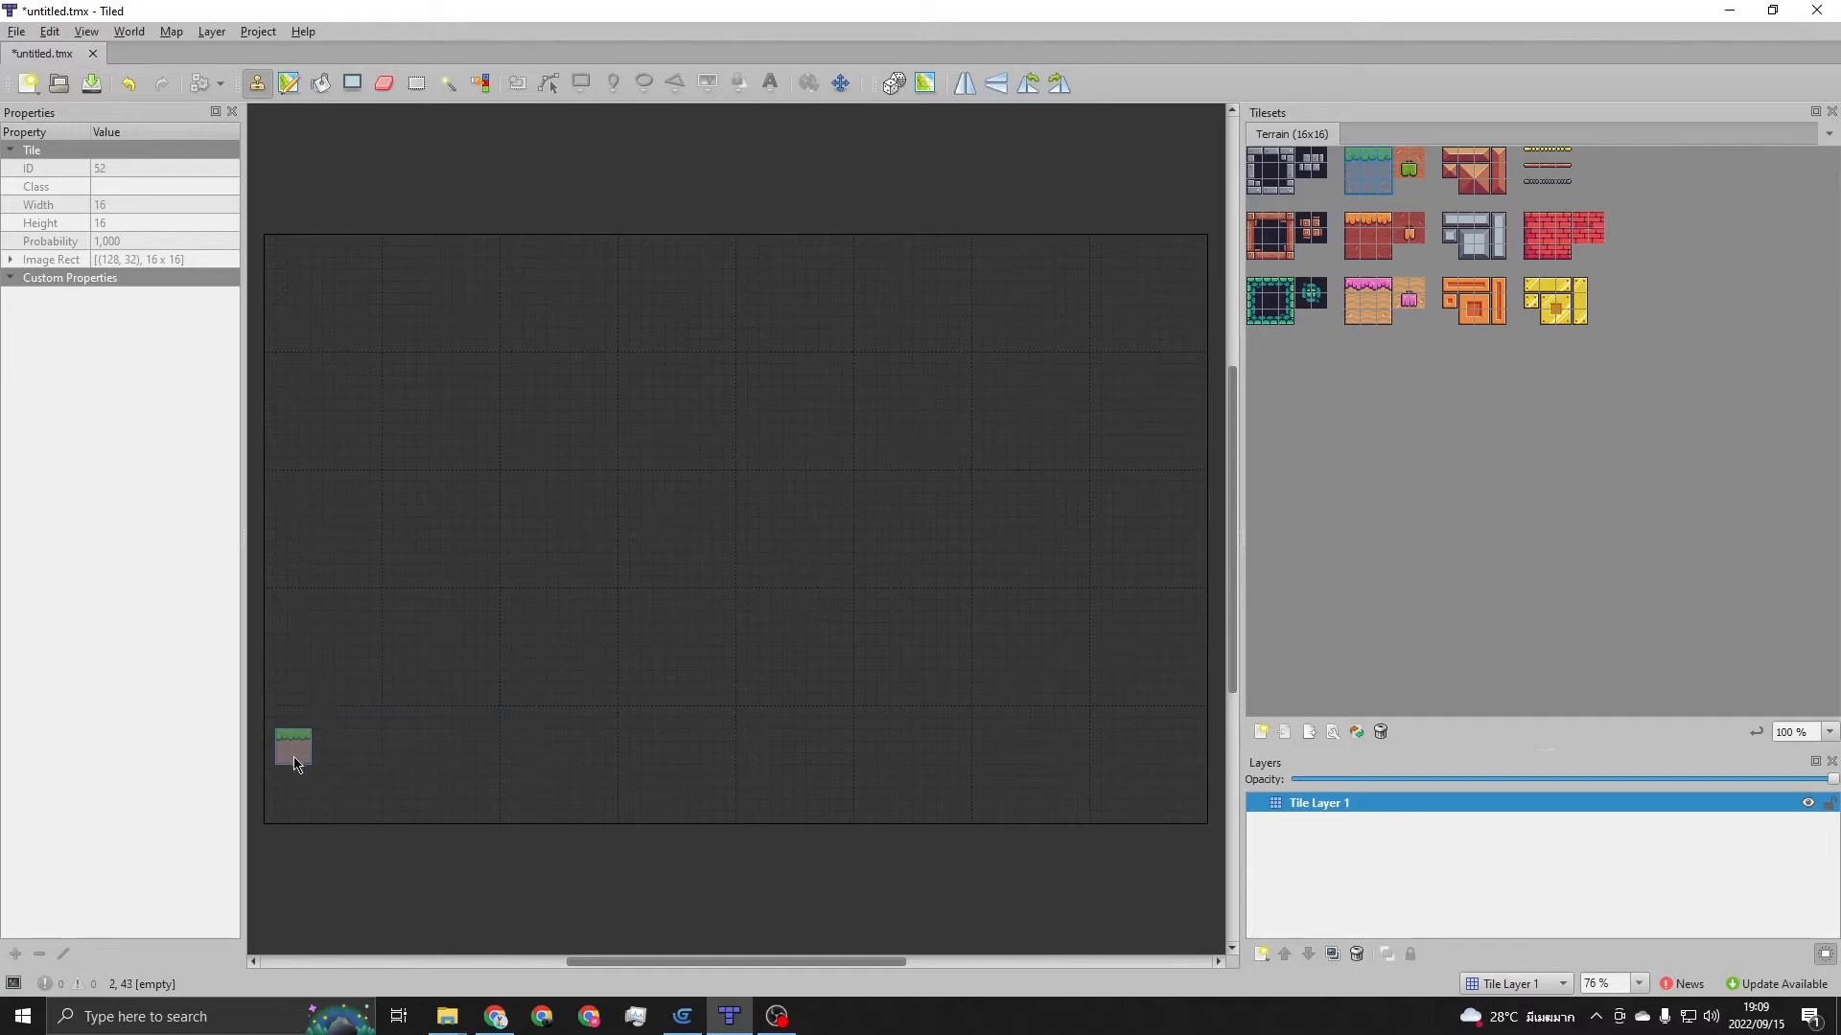
drag(295, 764, 511, 757)
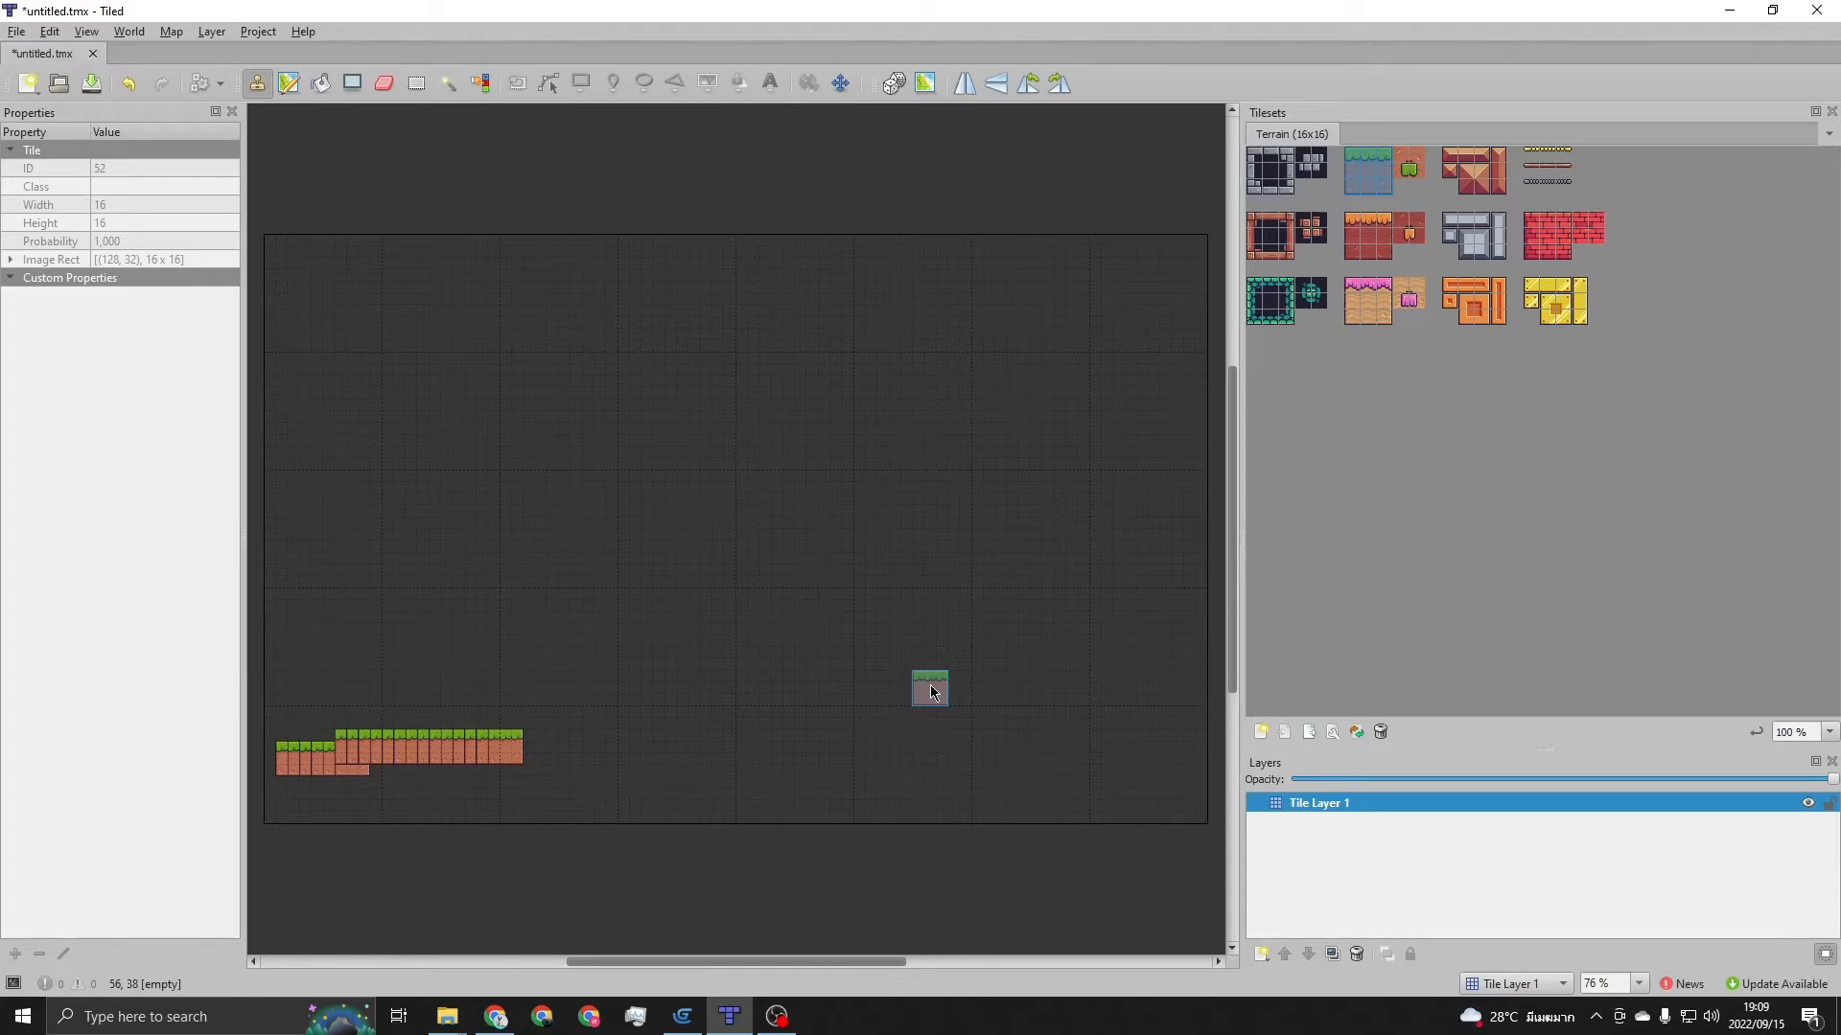
key(ctrl+z)
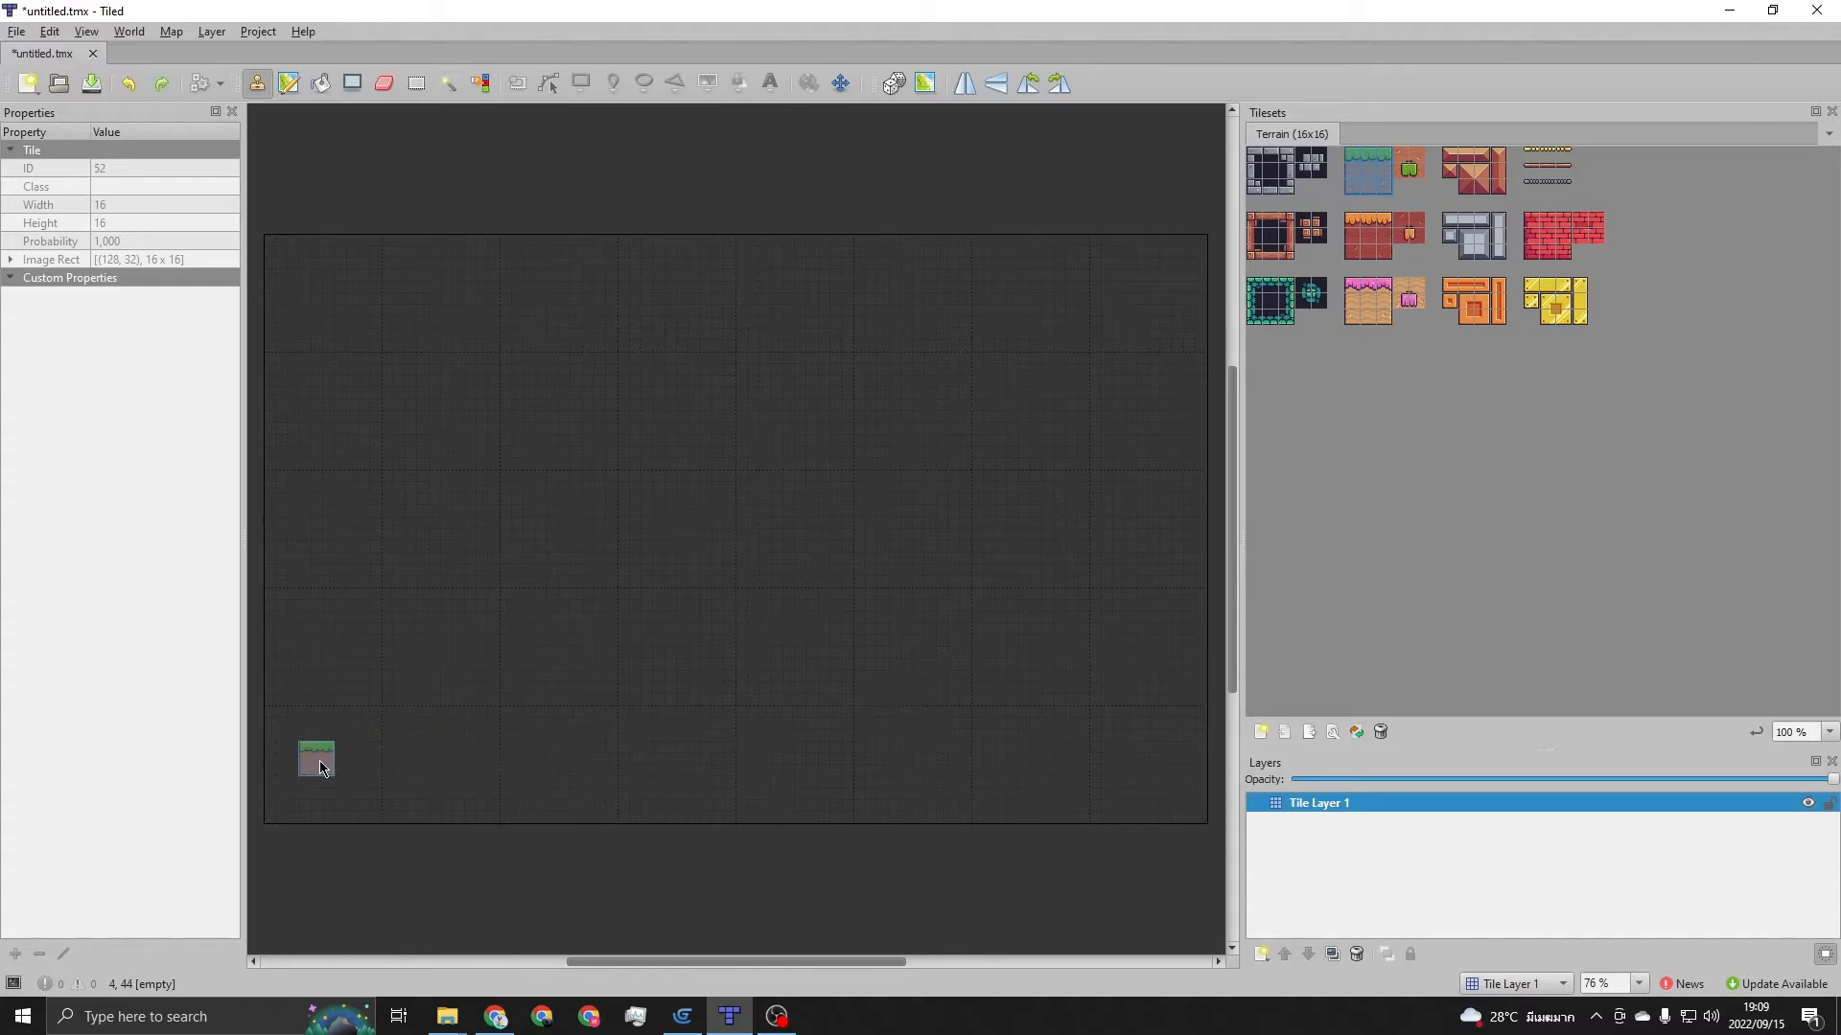
click(319, 761)
Extend the grass block rightward without its edge column into an even ground strip about 50 tiles wide
click(1370, 163)
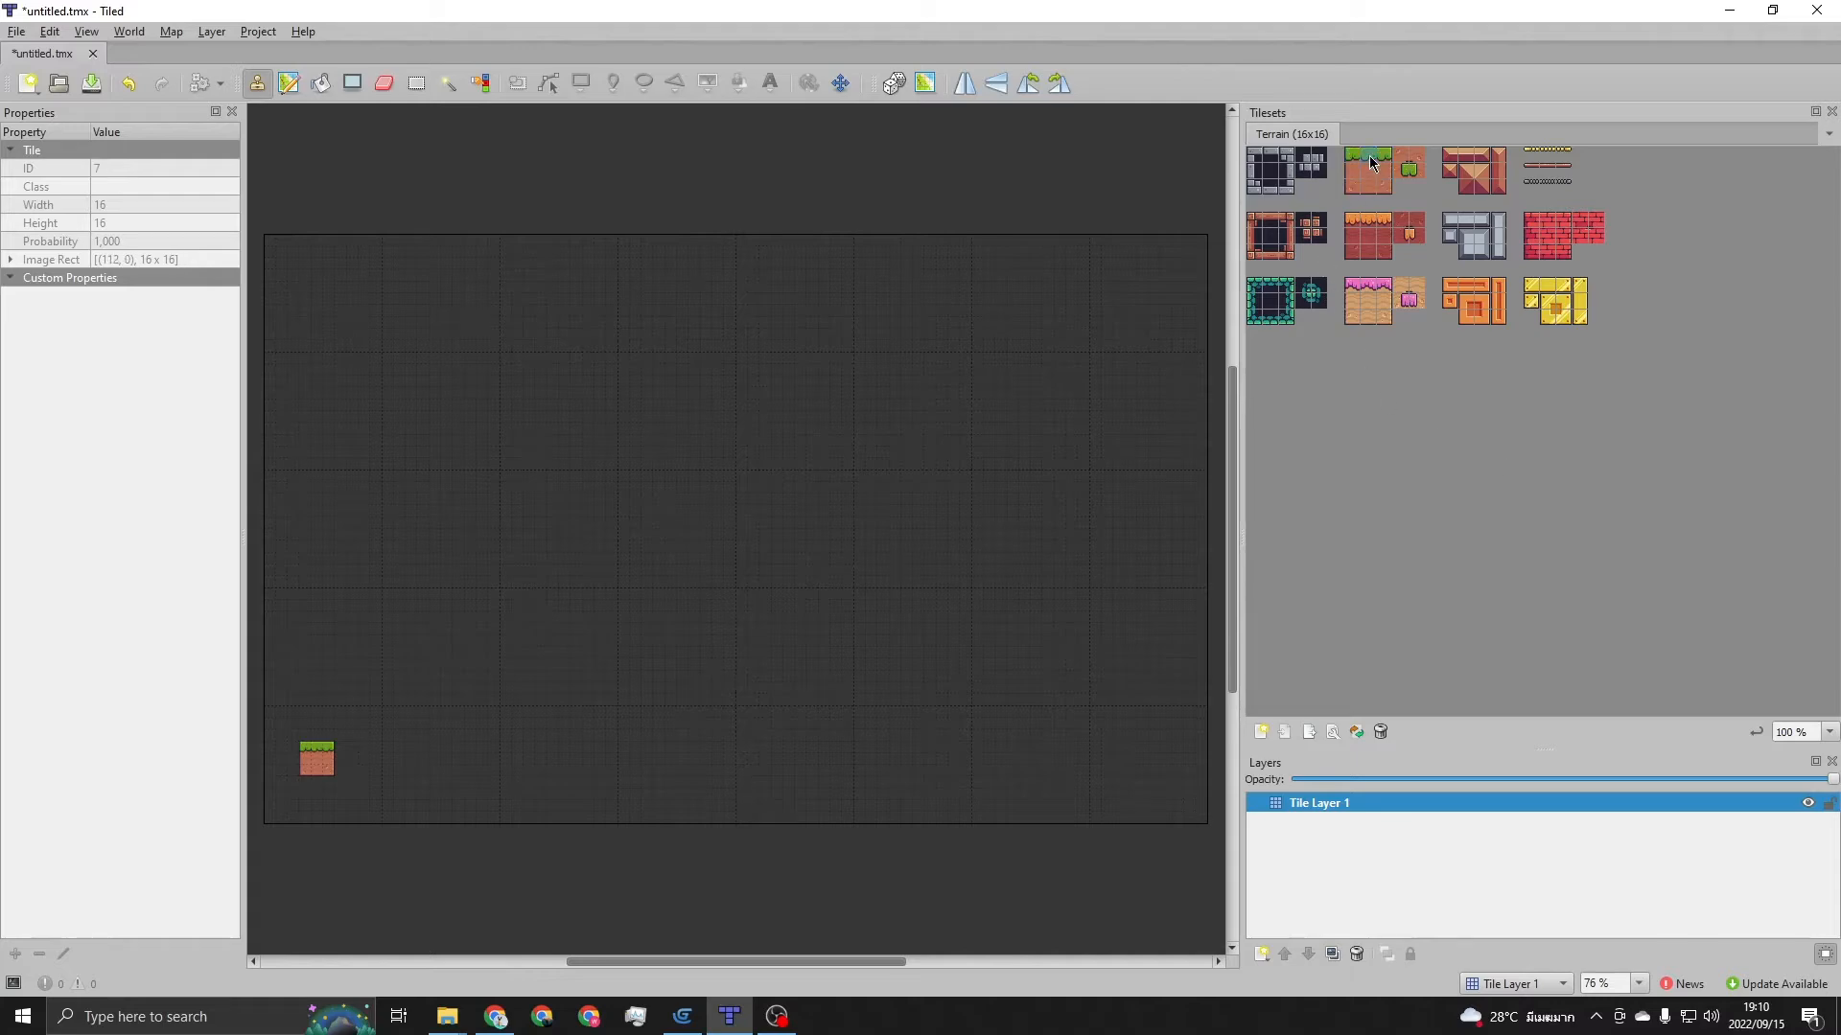
drag(1371, 163, 1377, 187)
click(1371, 158)
drag(1370, 165, 1385, 189)
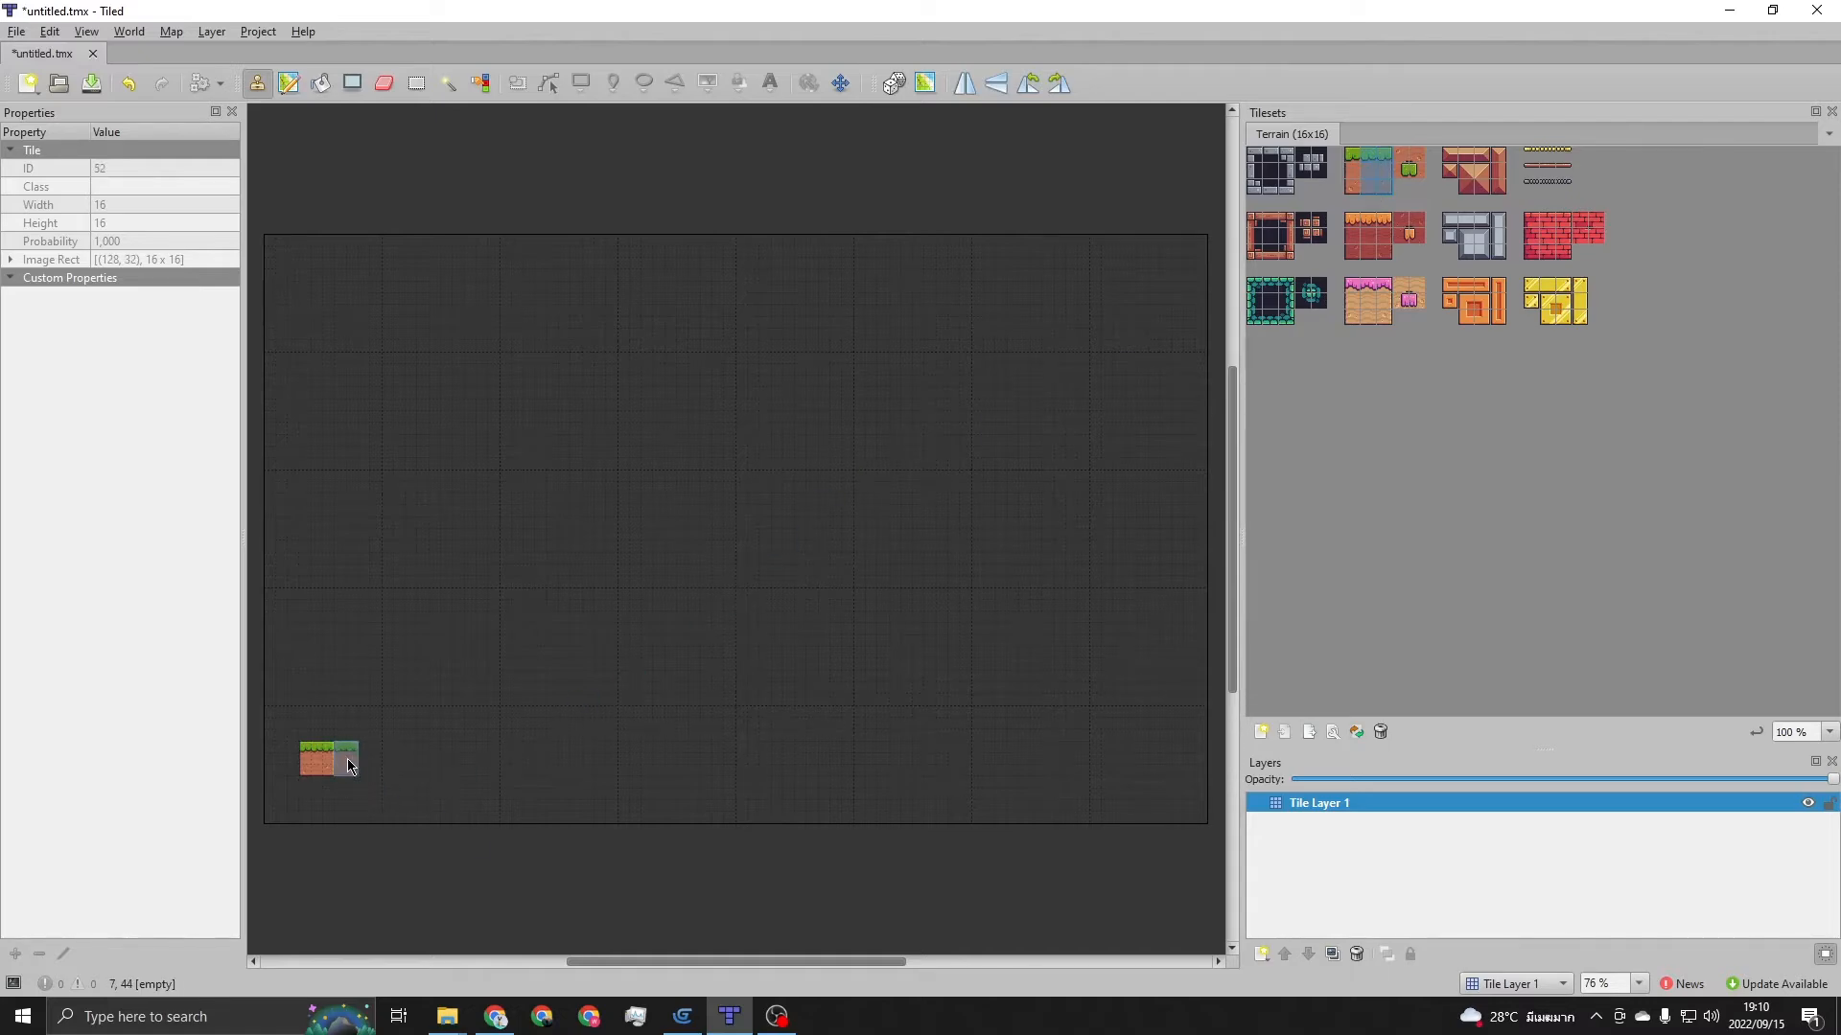
drag(342, 765, 459, 760)
key(ctrl+z)
drag(345, 766, 879, 762)
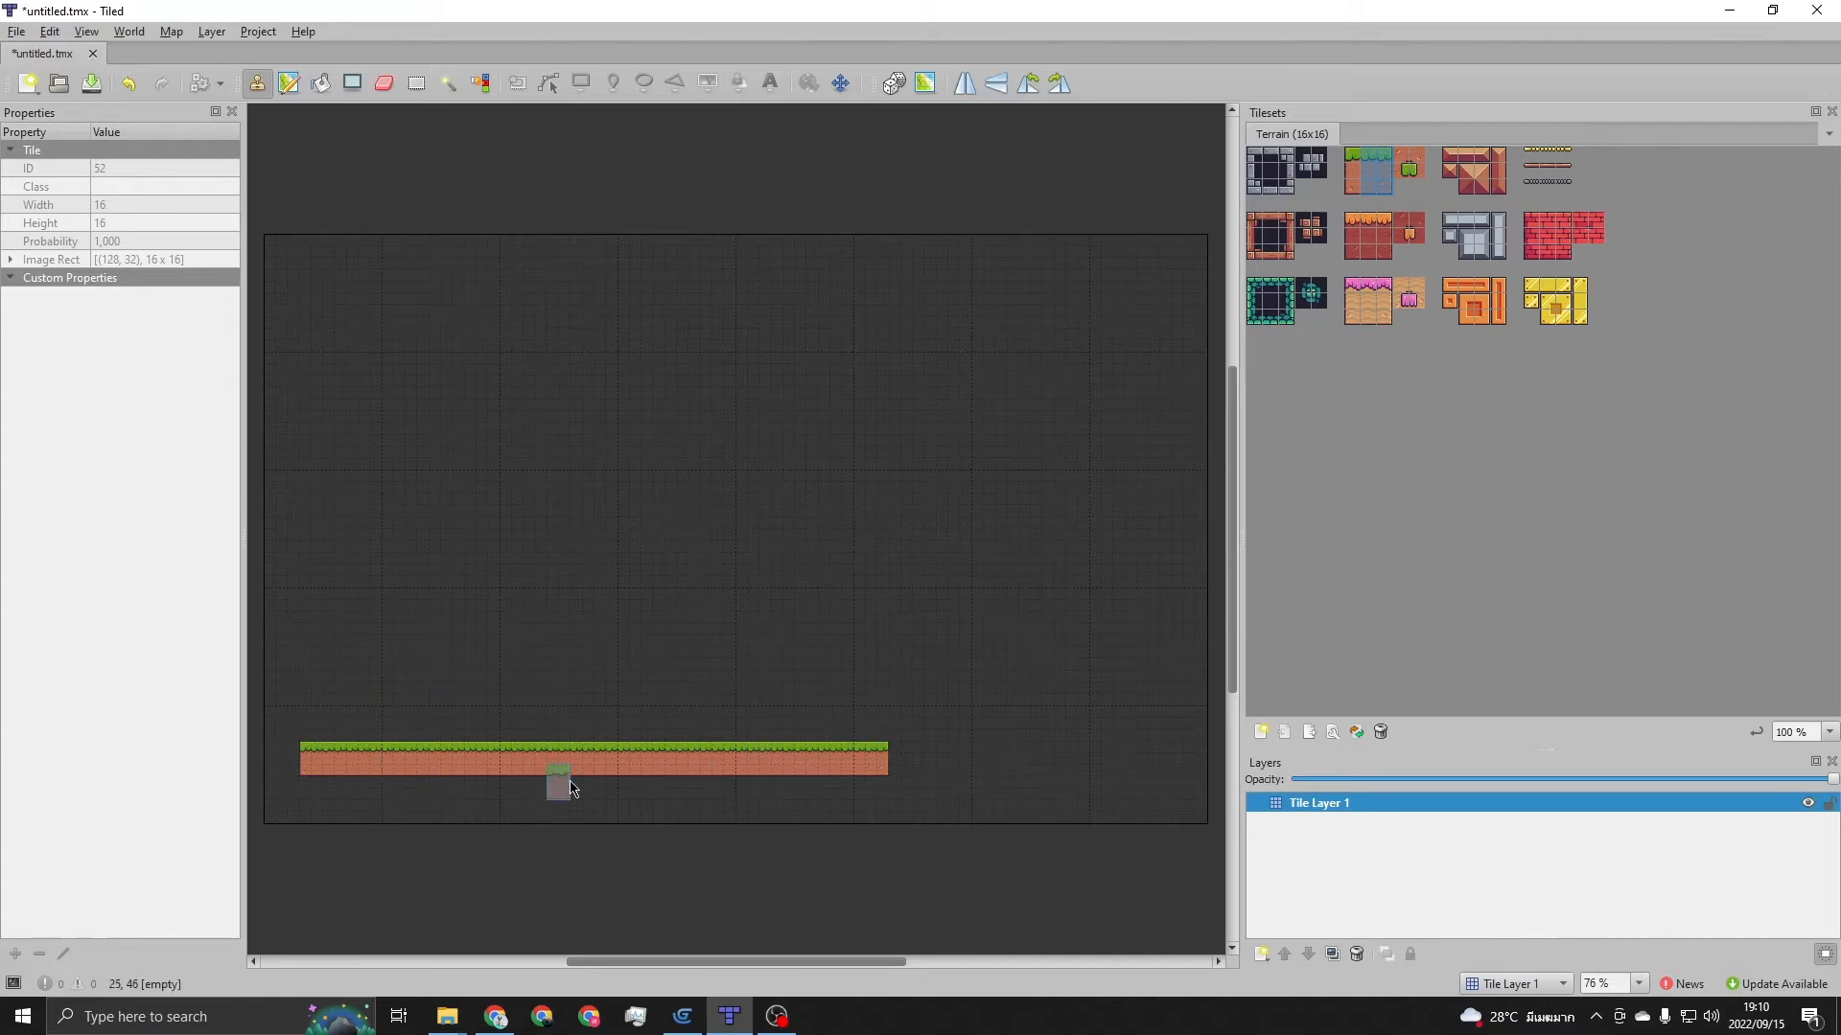
Examine the painted ground strip both close up and within the full map
scroll(652, 779, up, 1)
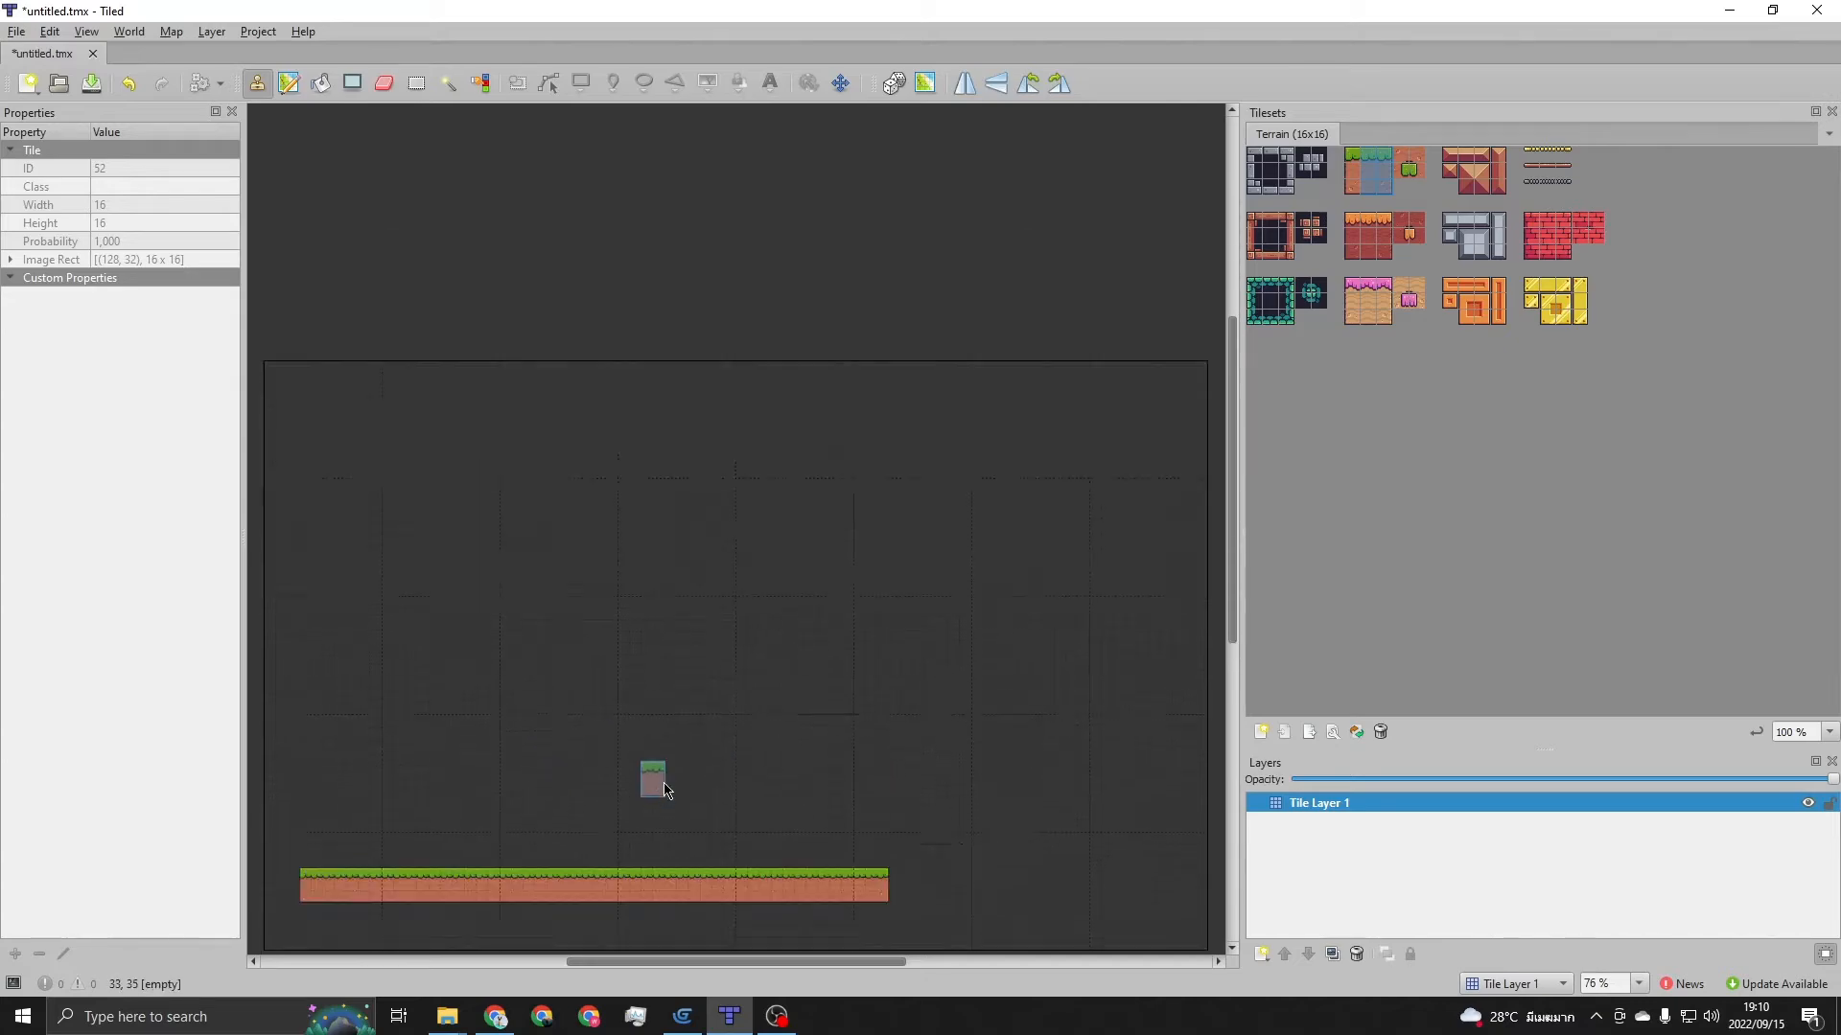
scroll(669, 781, down, 3)
scroll(667, 767, up, 3)
scroll(666, 753, down, 2)
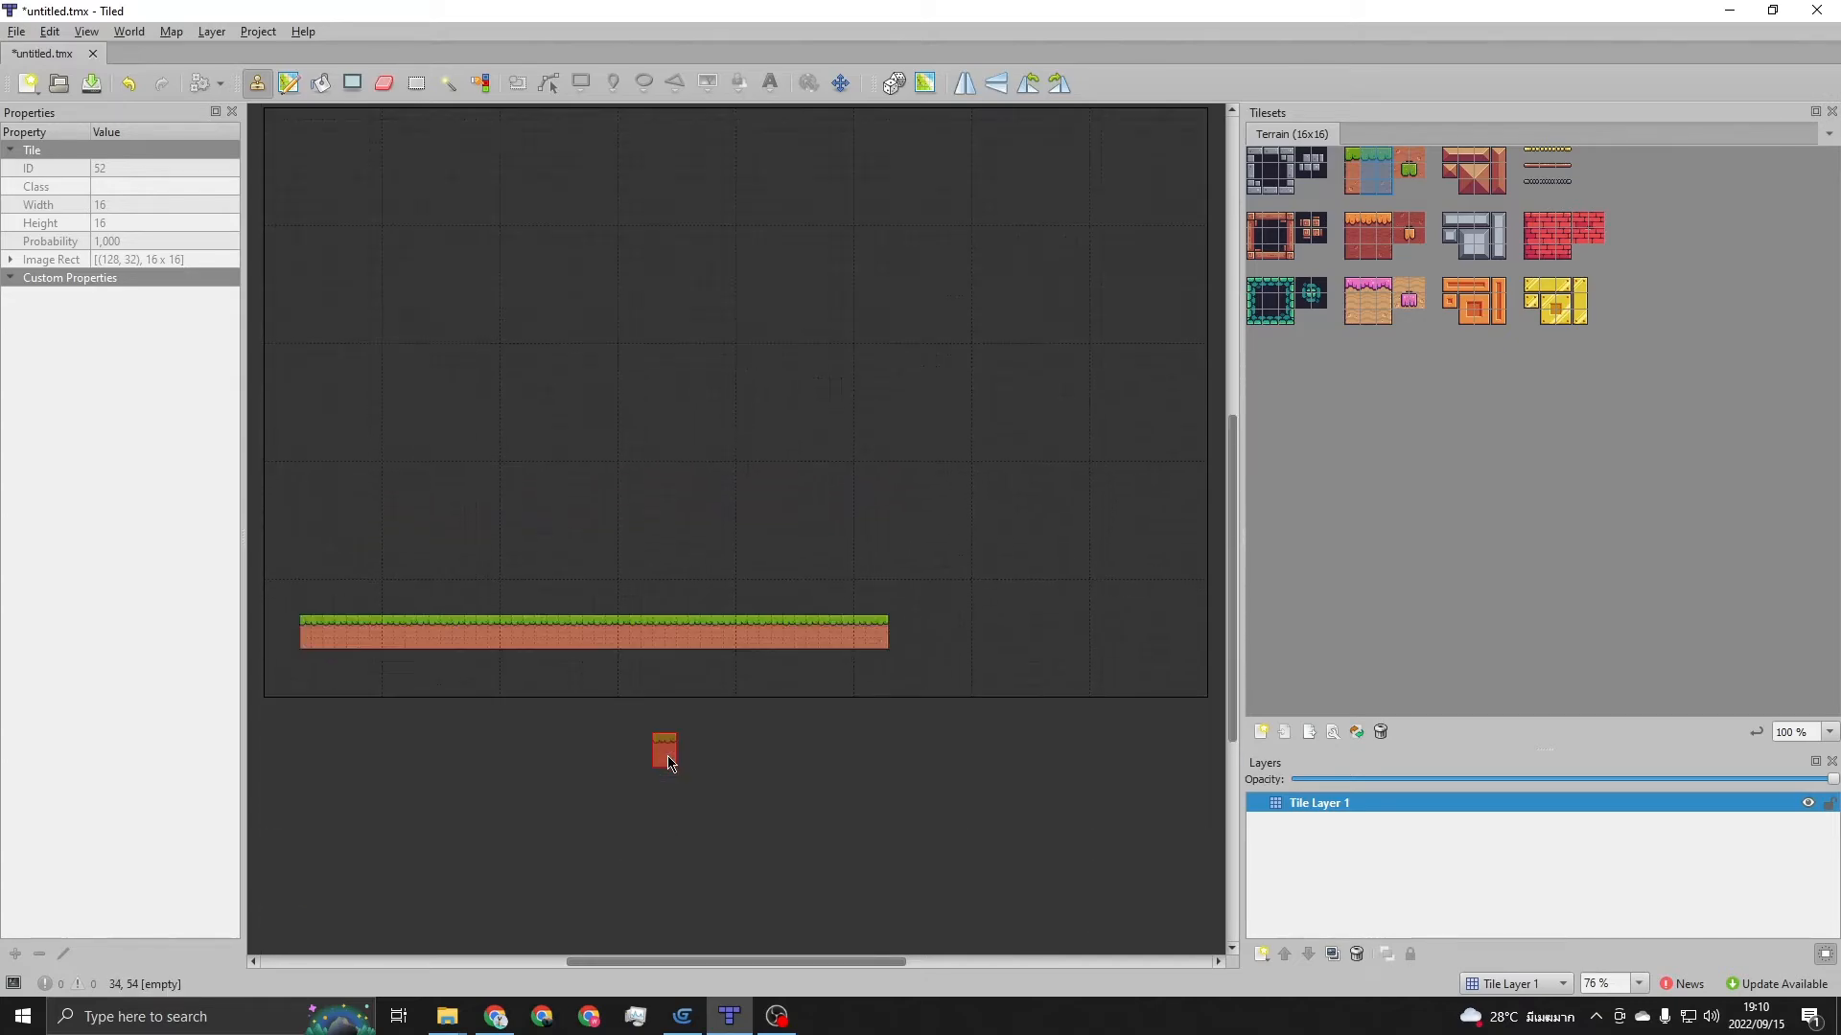
scroll(666, 752, up, 2)
scroll(666, 753, down, 1)
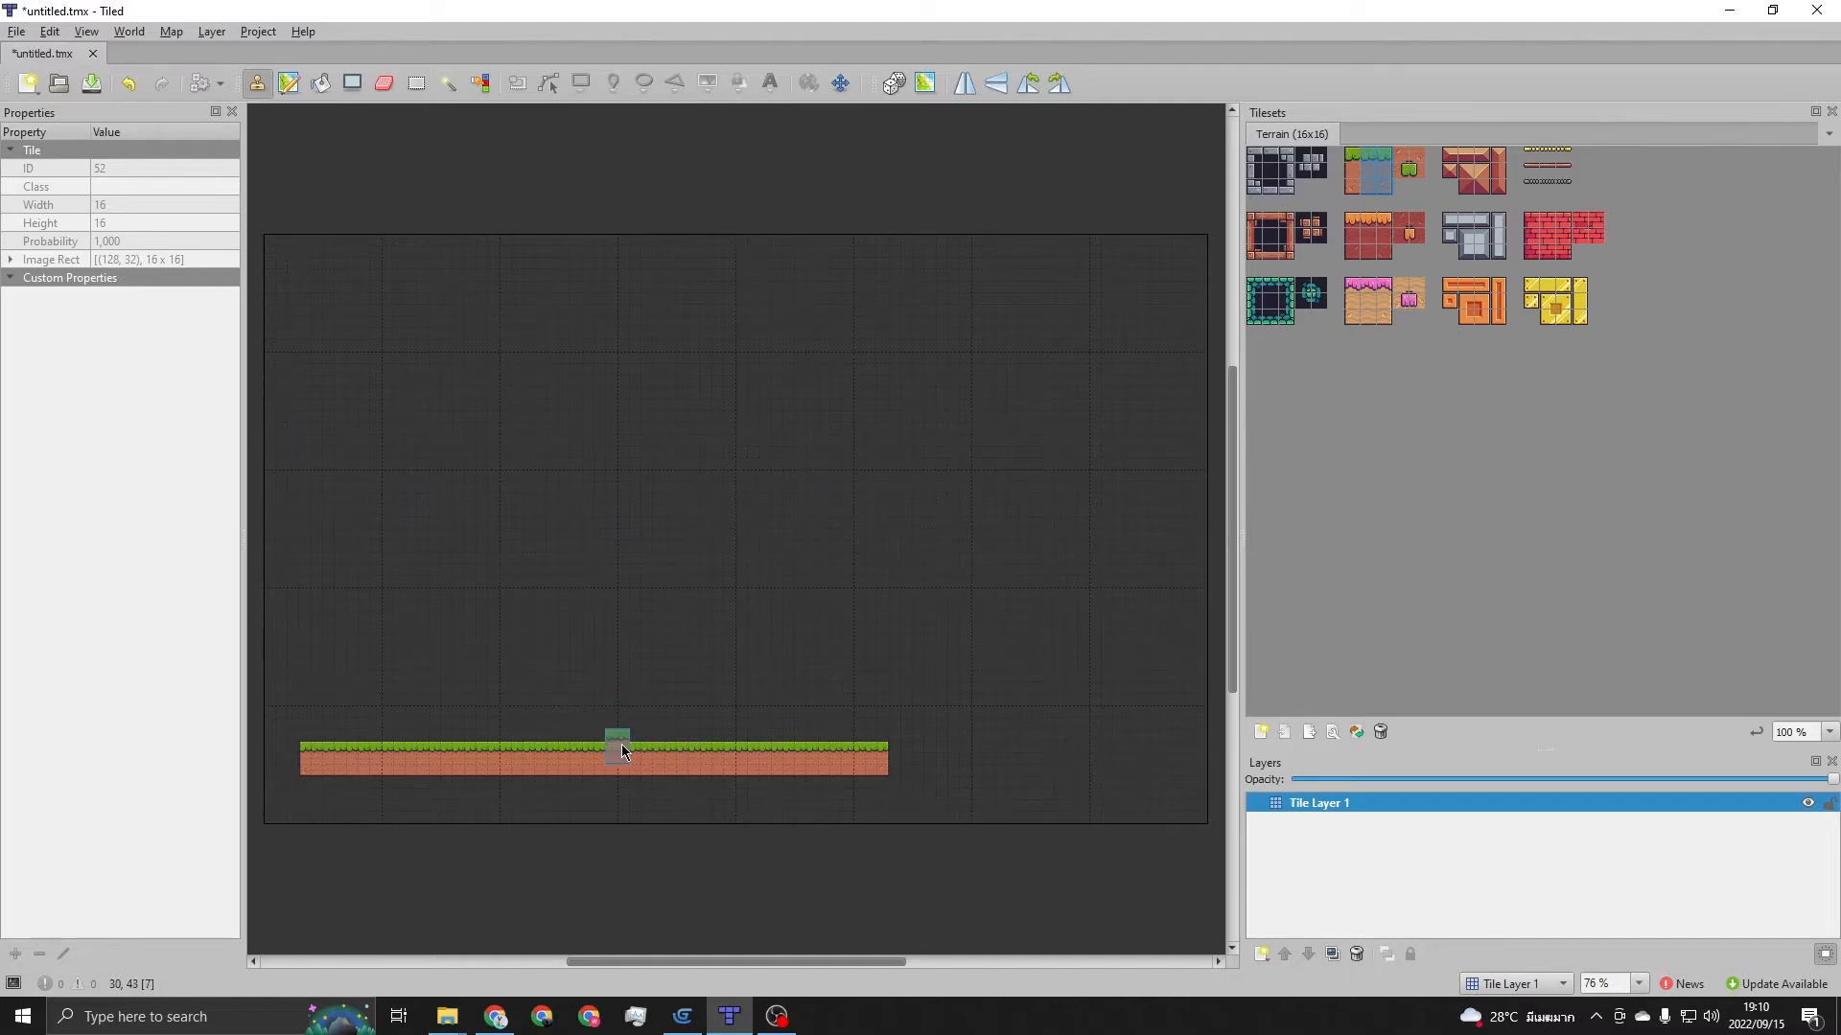
ctrl+scroll(621, 746, up, 2)
ctrl+scroll(622, 751, up, 1)
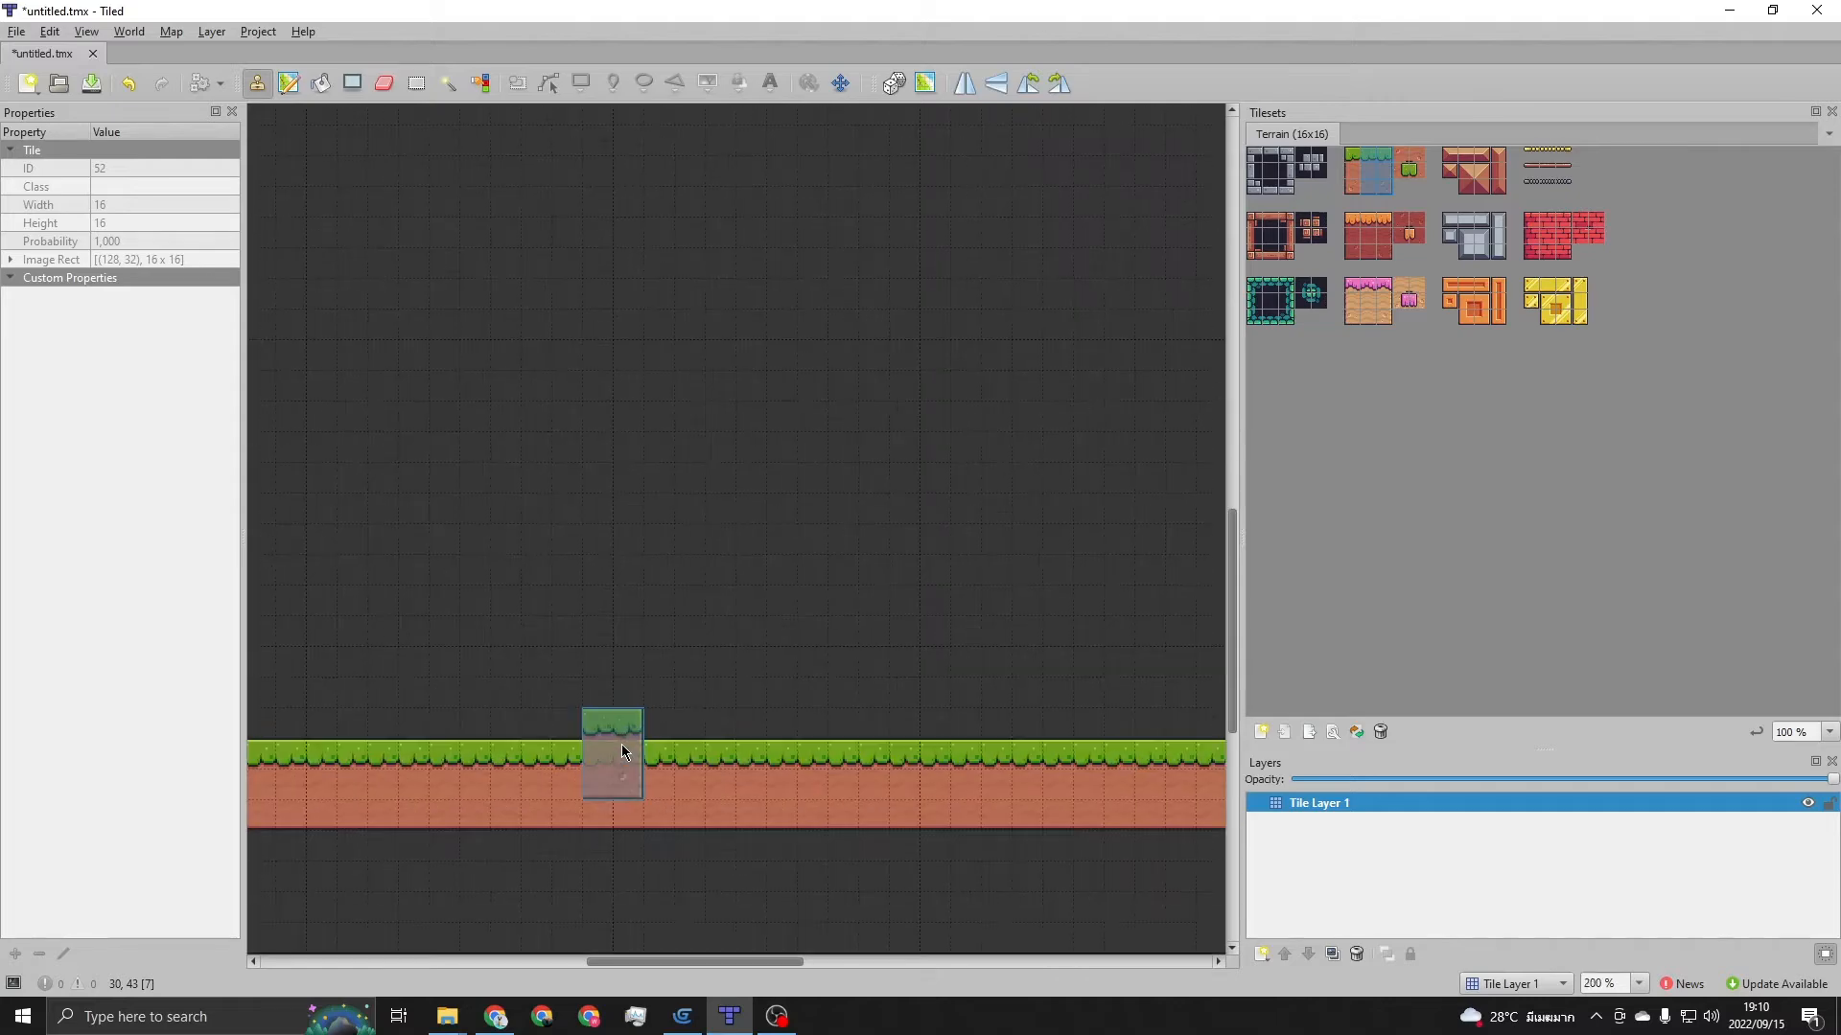
ctrl+scroll(621, 750, down, 3)
ctrl+scroll(621, 751, up, 3)
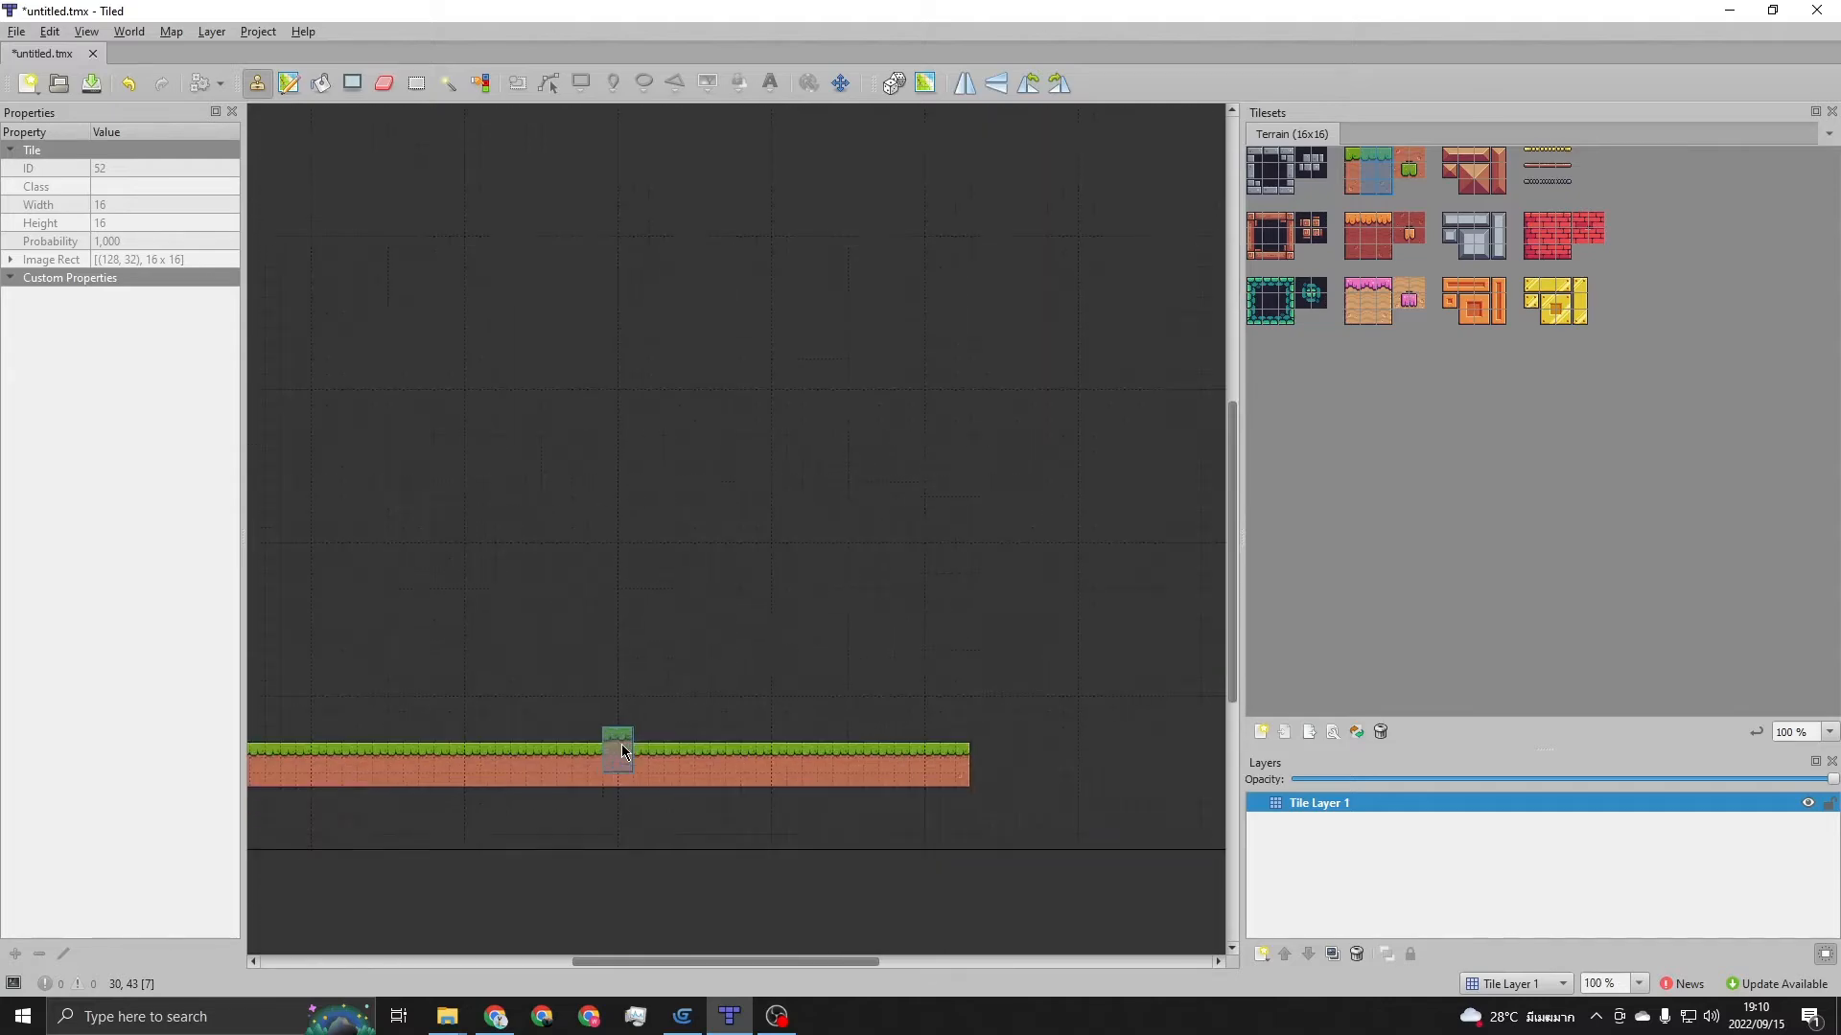
ctrl+scroll(621, 746, down, 3)
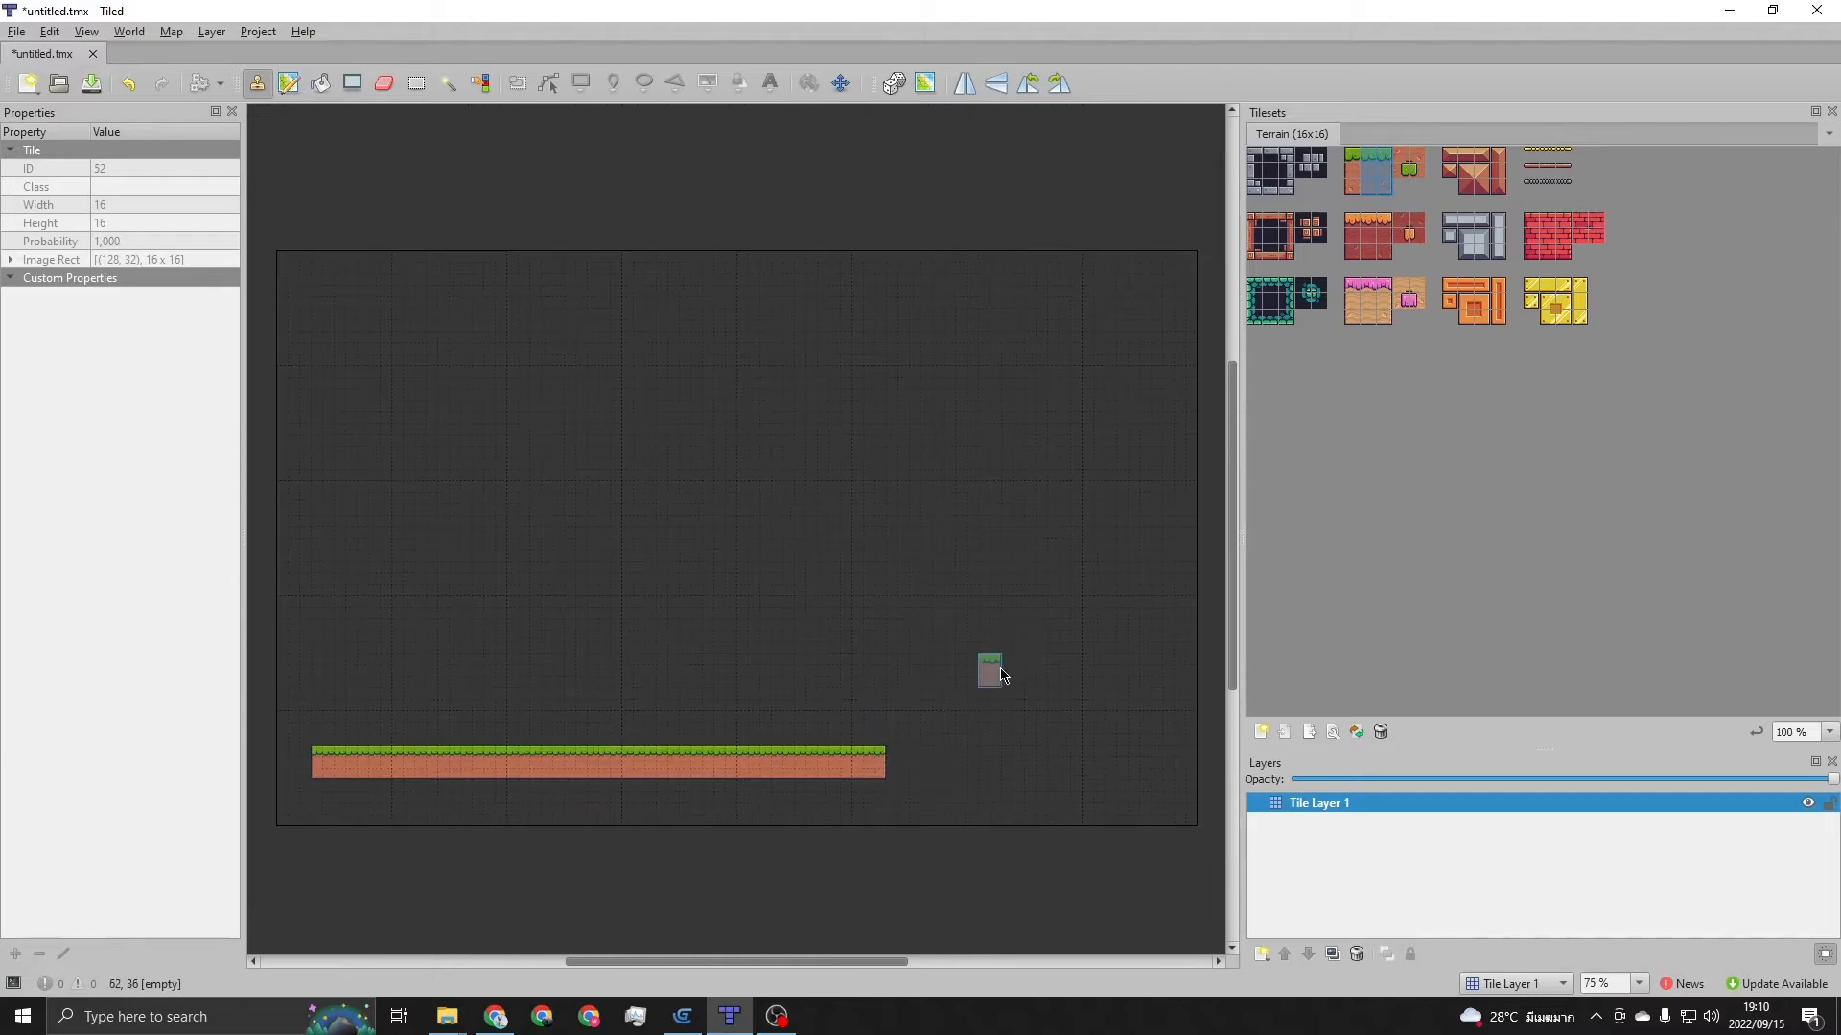
Continue the grass ground strip toward the map's right edge, to about 72 tiles wide in total
middle_drag(987, 666, 886, 624)
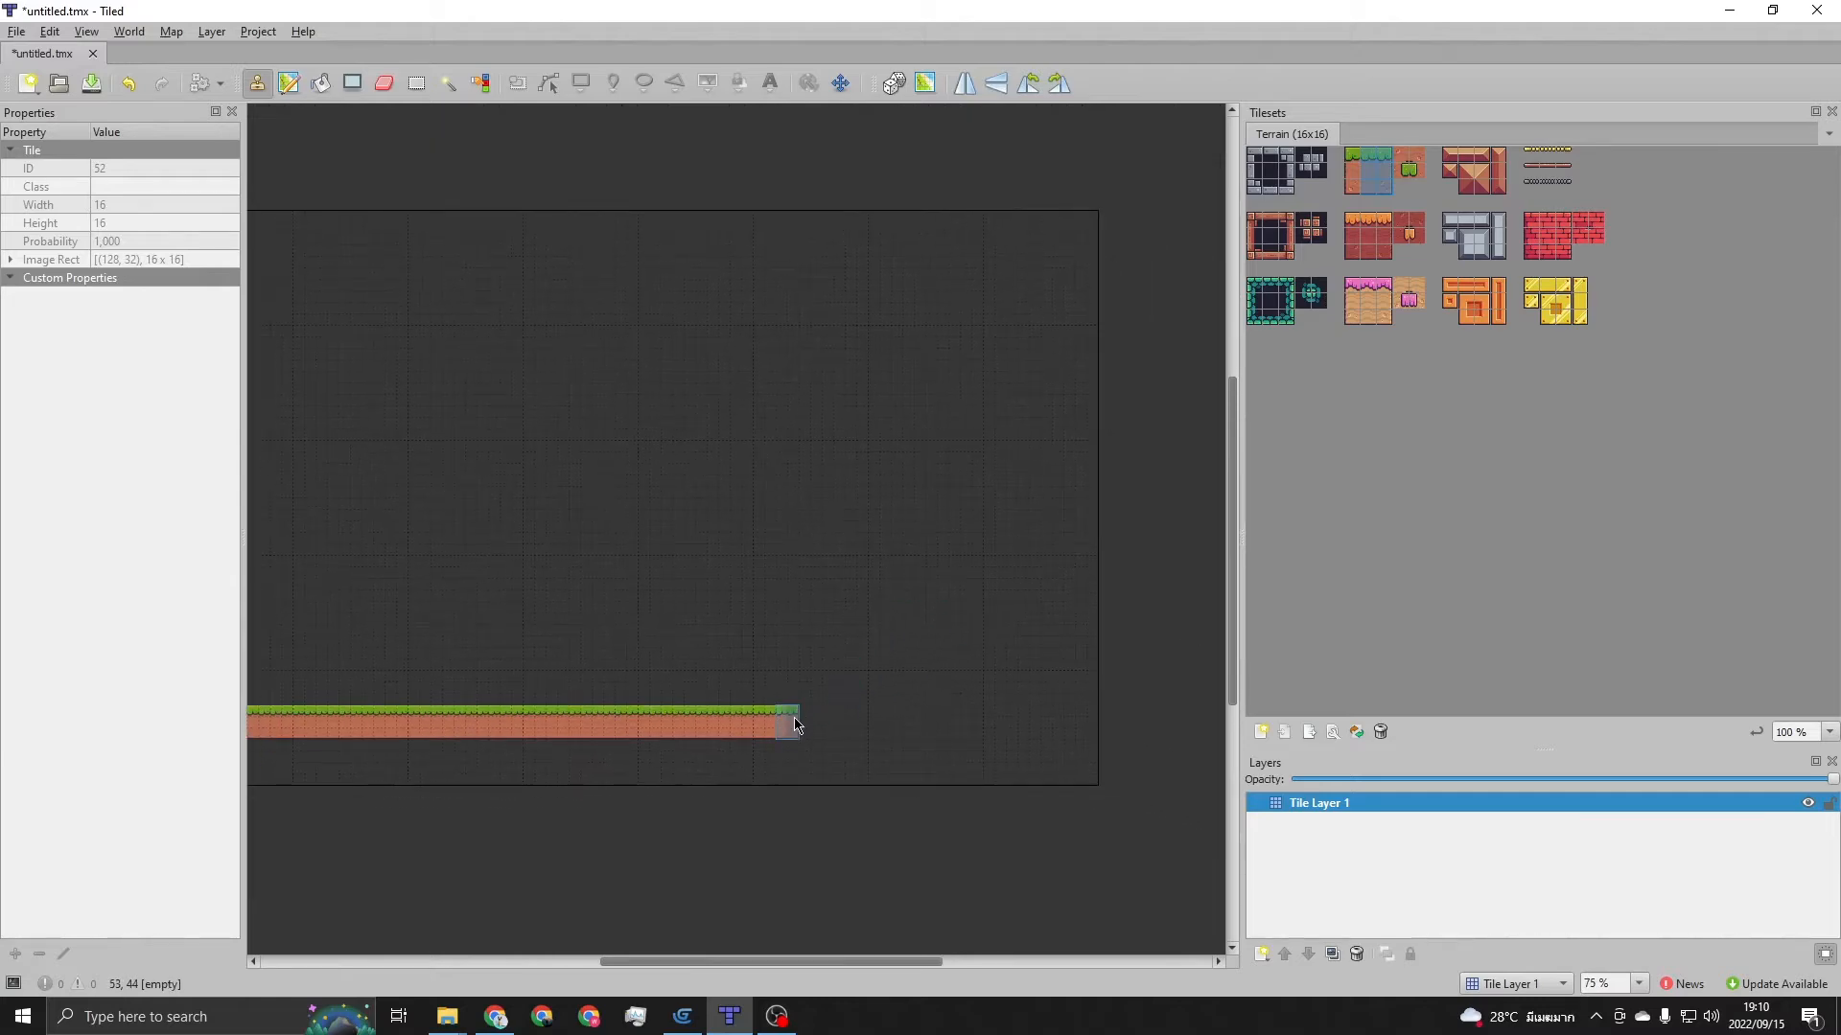
click(798, 724)
key(ctrl+z)
drag(798, 729, 1035, 729)
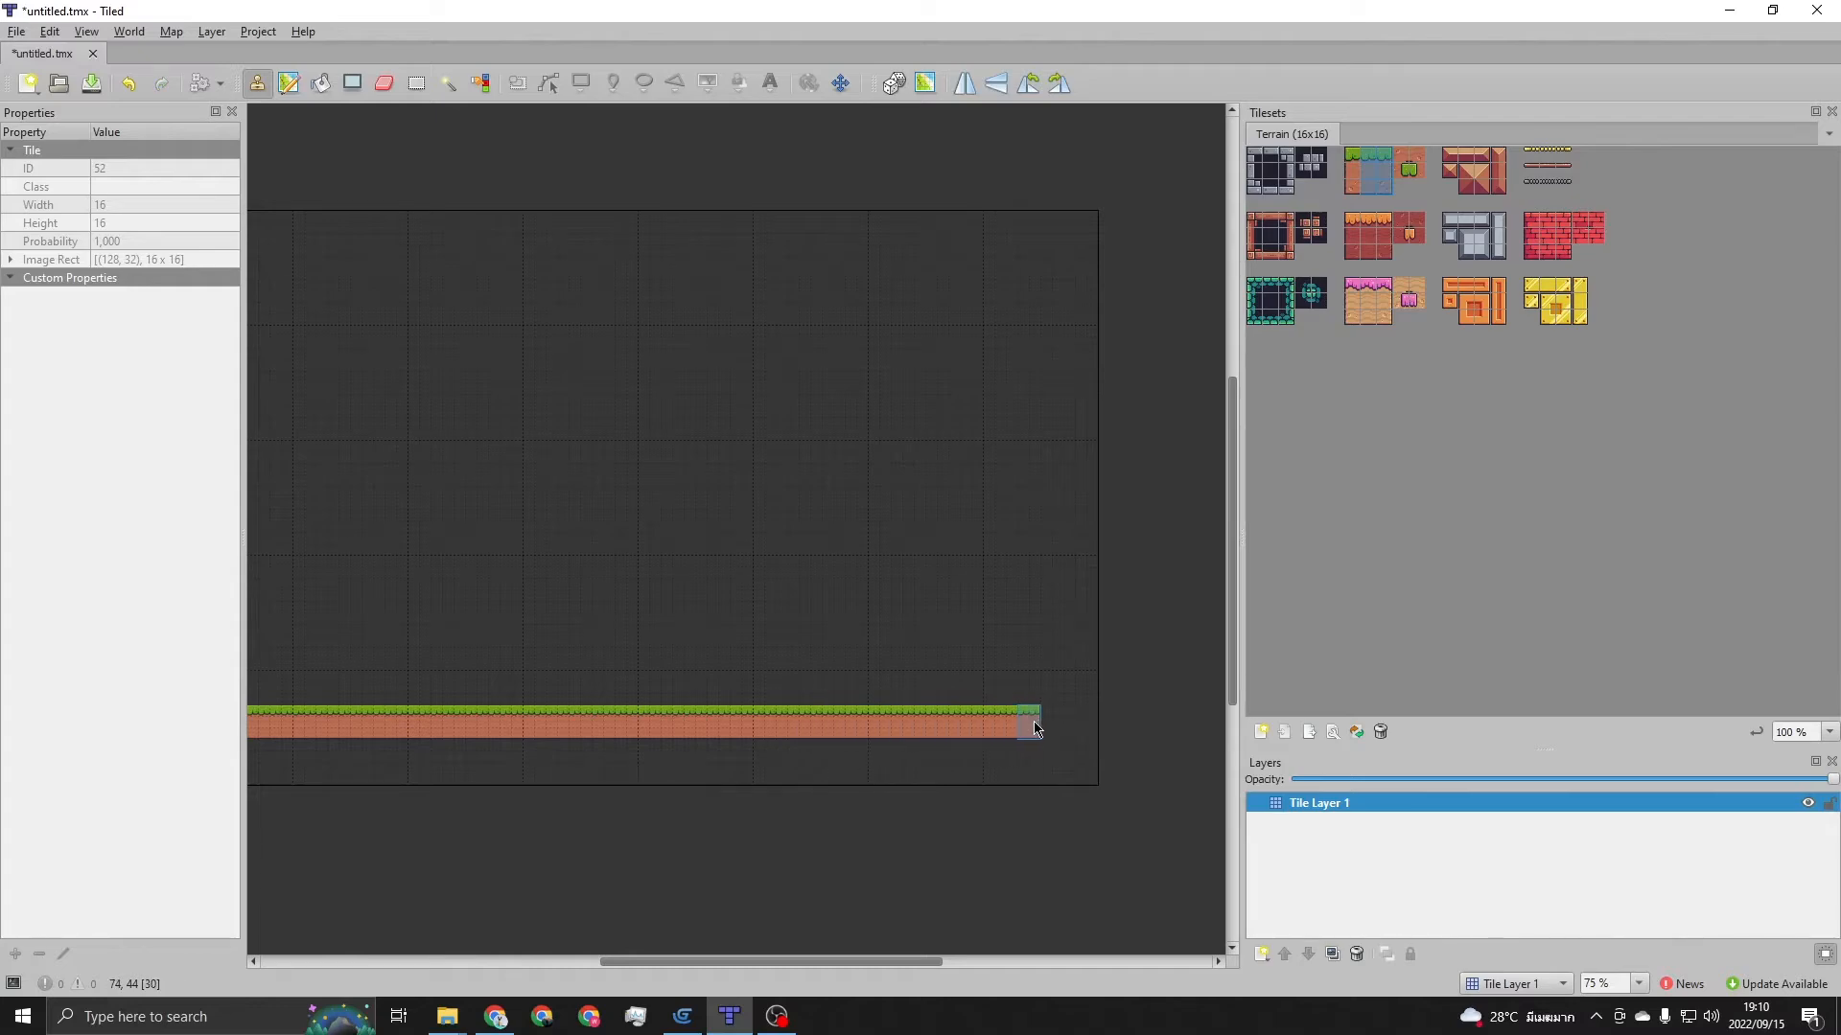
Place a three-tile-wide orange and maroon beveled platform above the left part of the grass ground
mouse_move(423, 584)
middle_down()
mouse_move(609, 587)
mouse_move(550, 577)
middle_up()
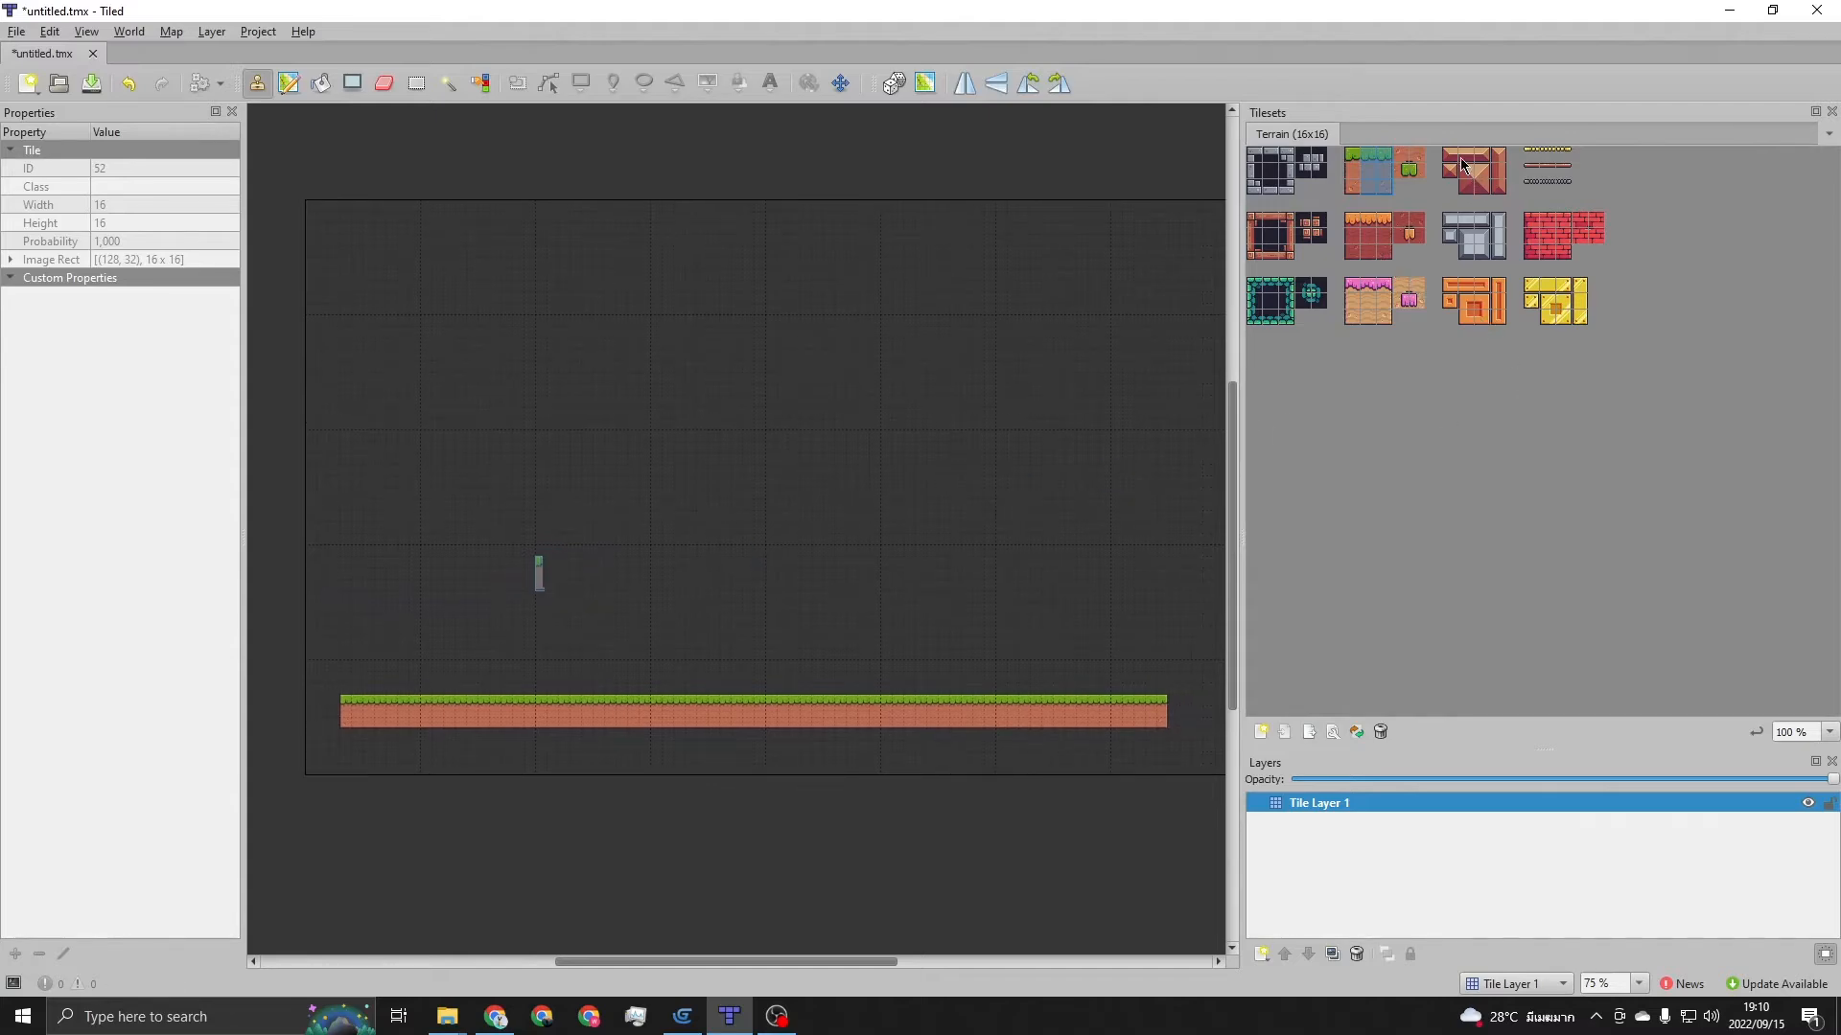
drag(1452, 161, 1482, 157)
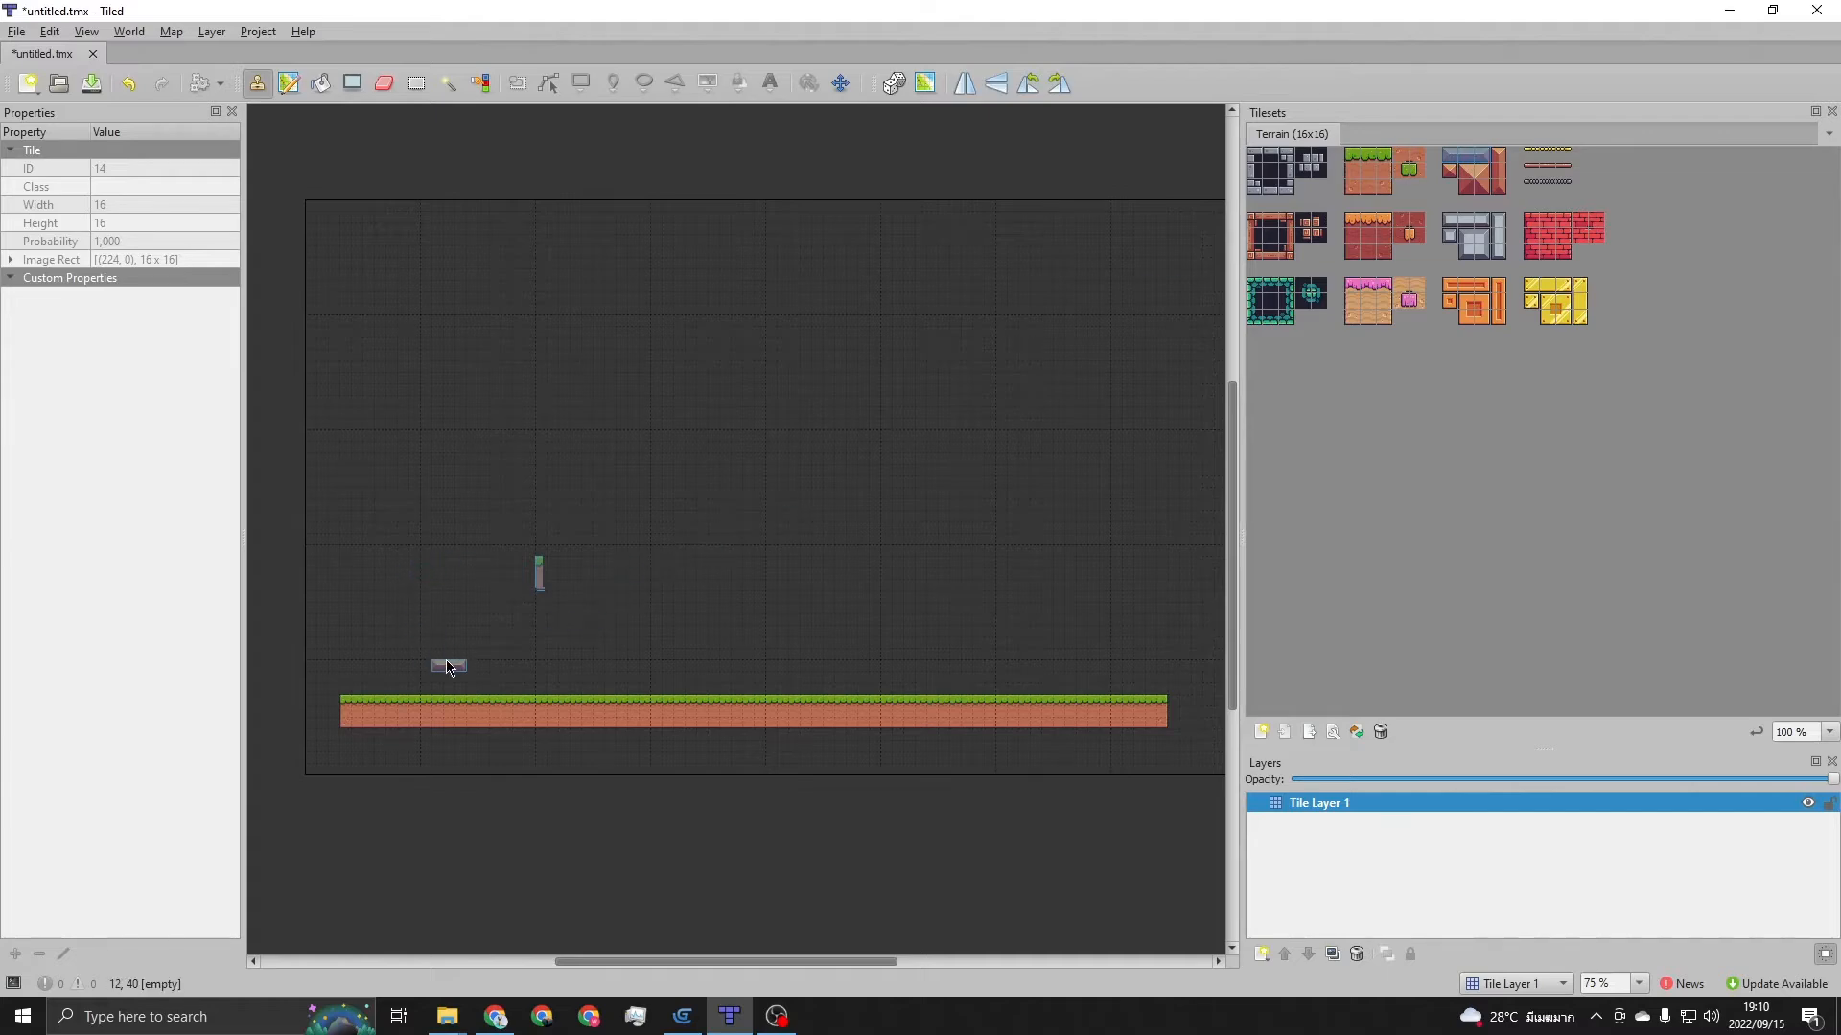
ctrl+scroll(447, 666, up, 5)
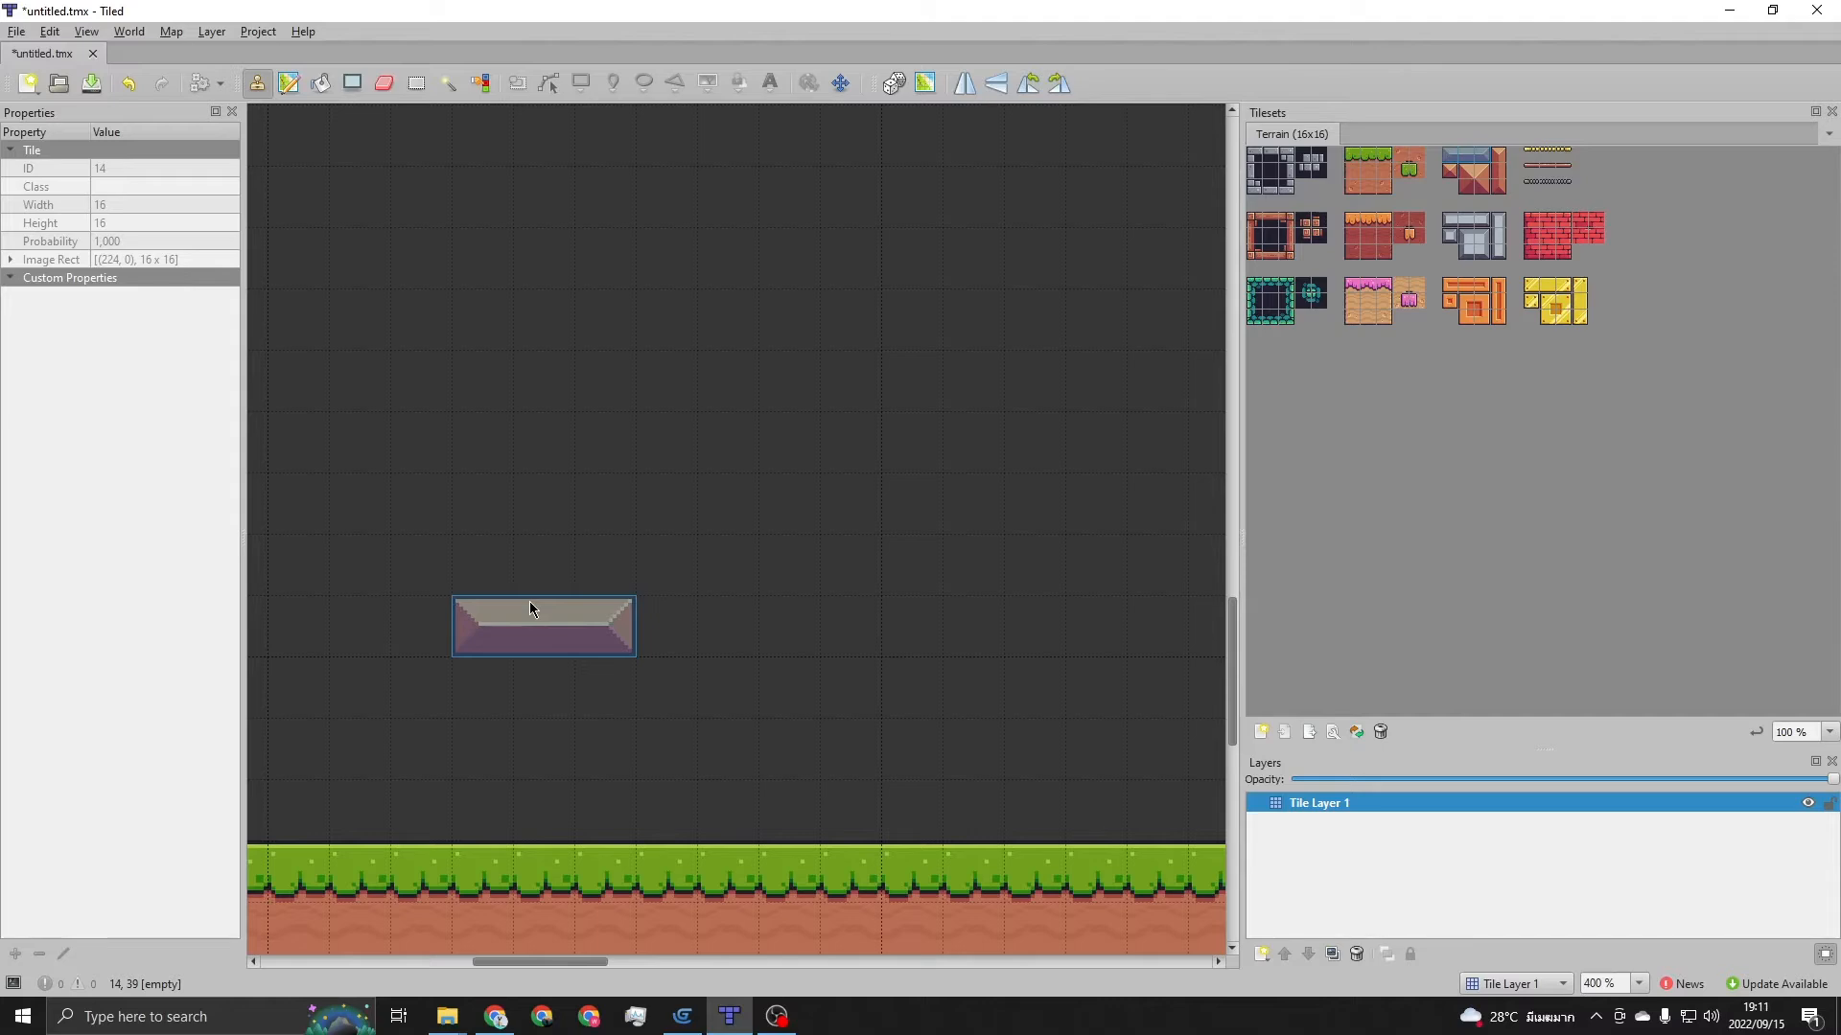
click(530, 605)
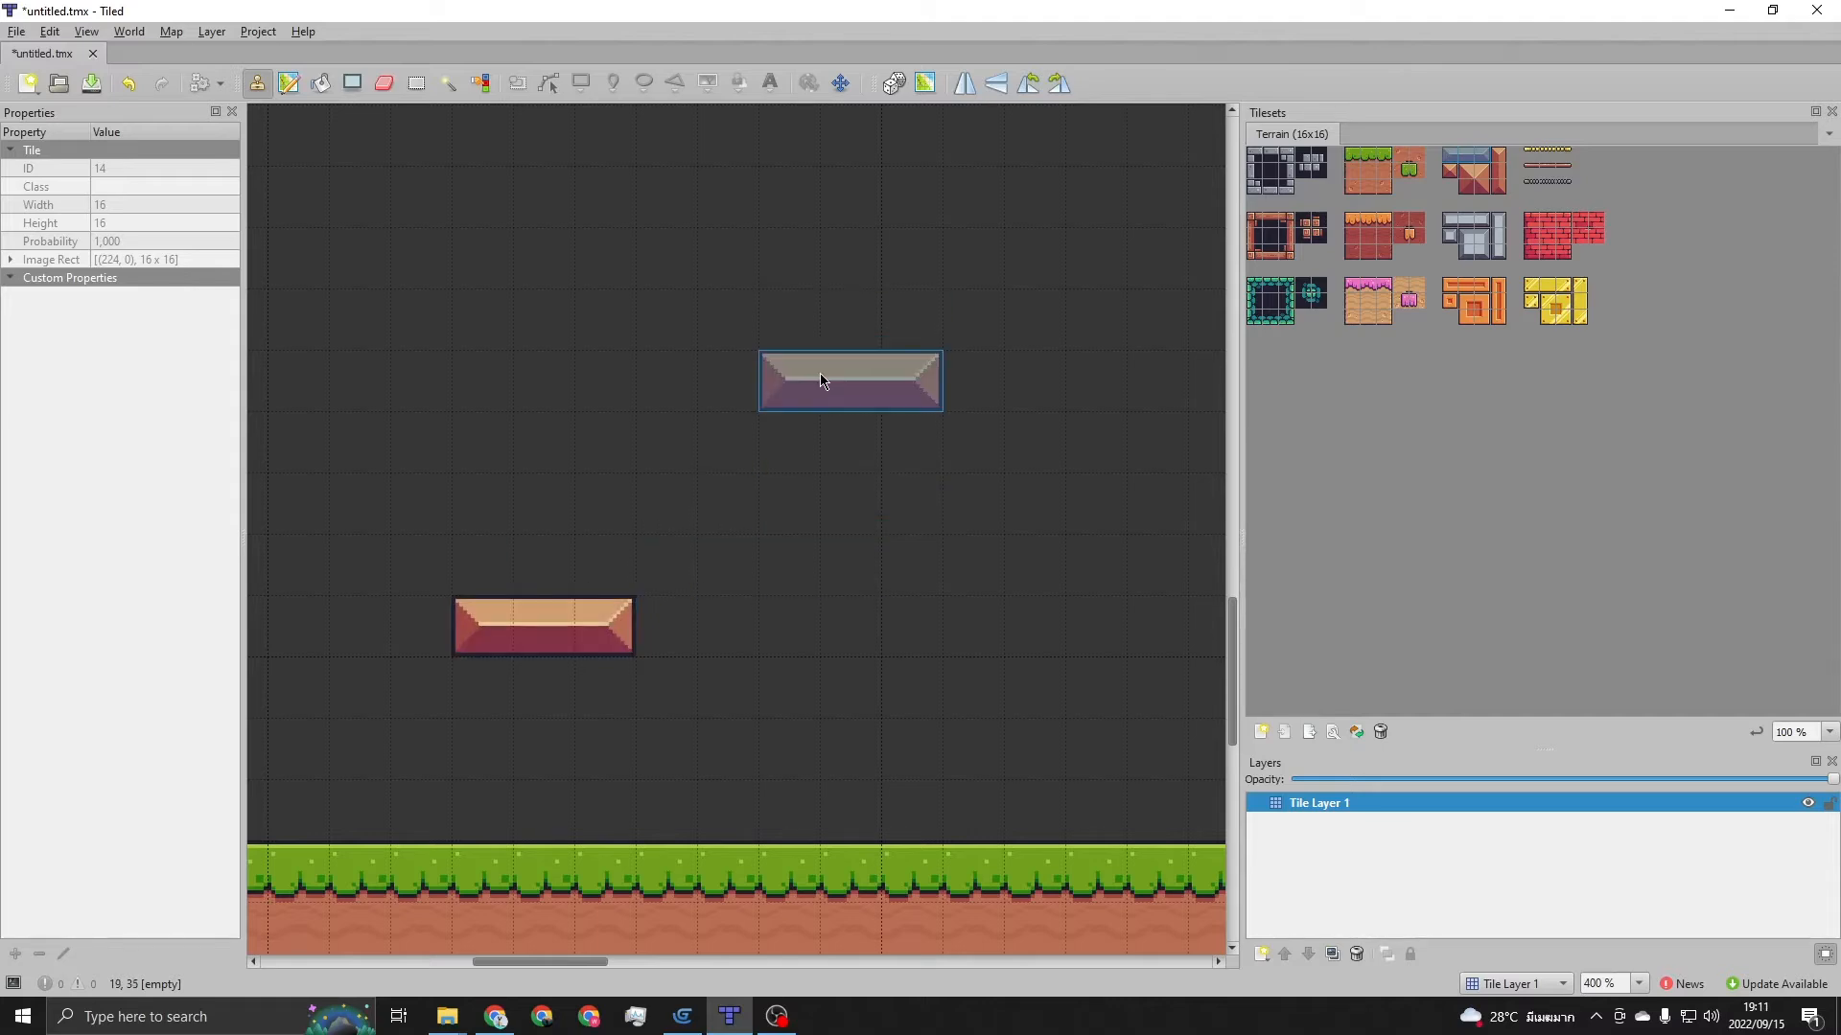
Paint a second beveled platform about 15 tiles wide, four rows higher and to the right of the short one
click(827, 379)
click(1464, 165)
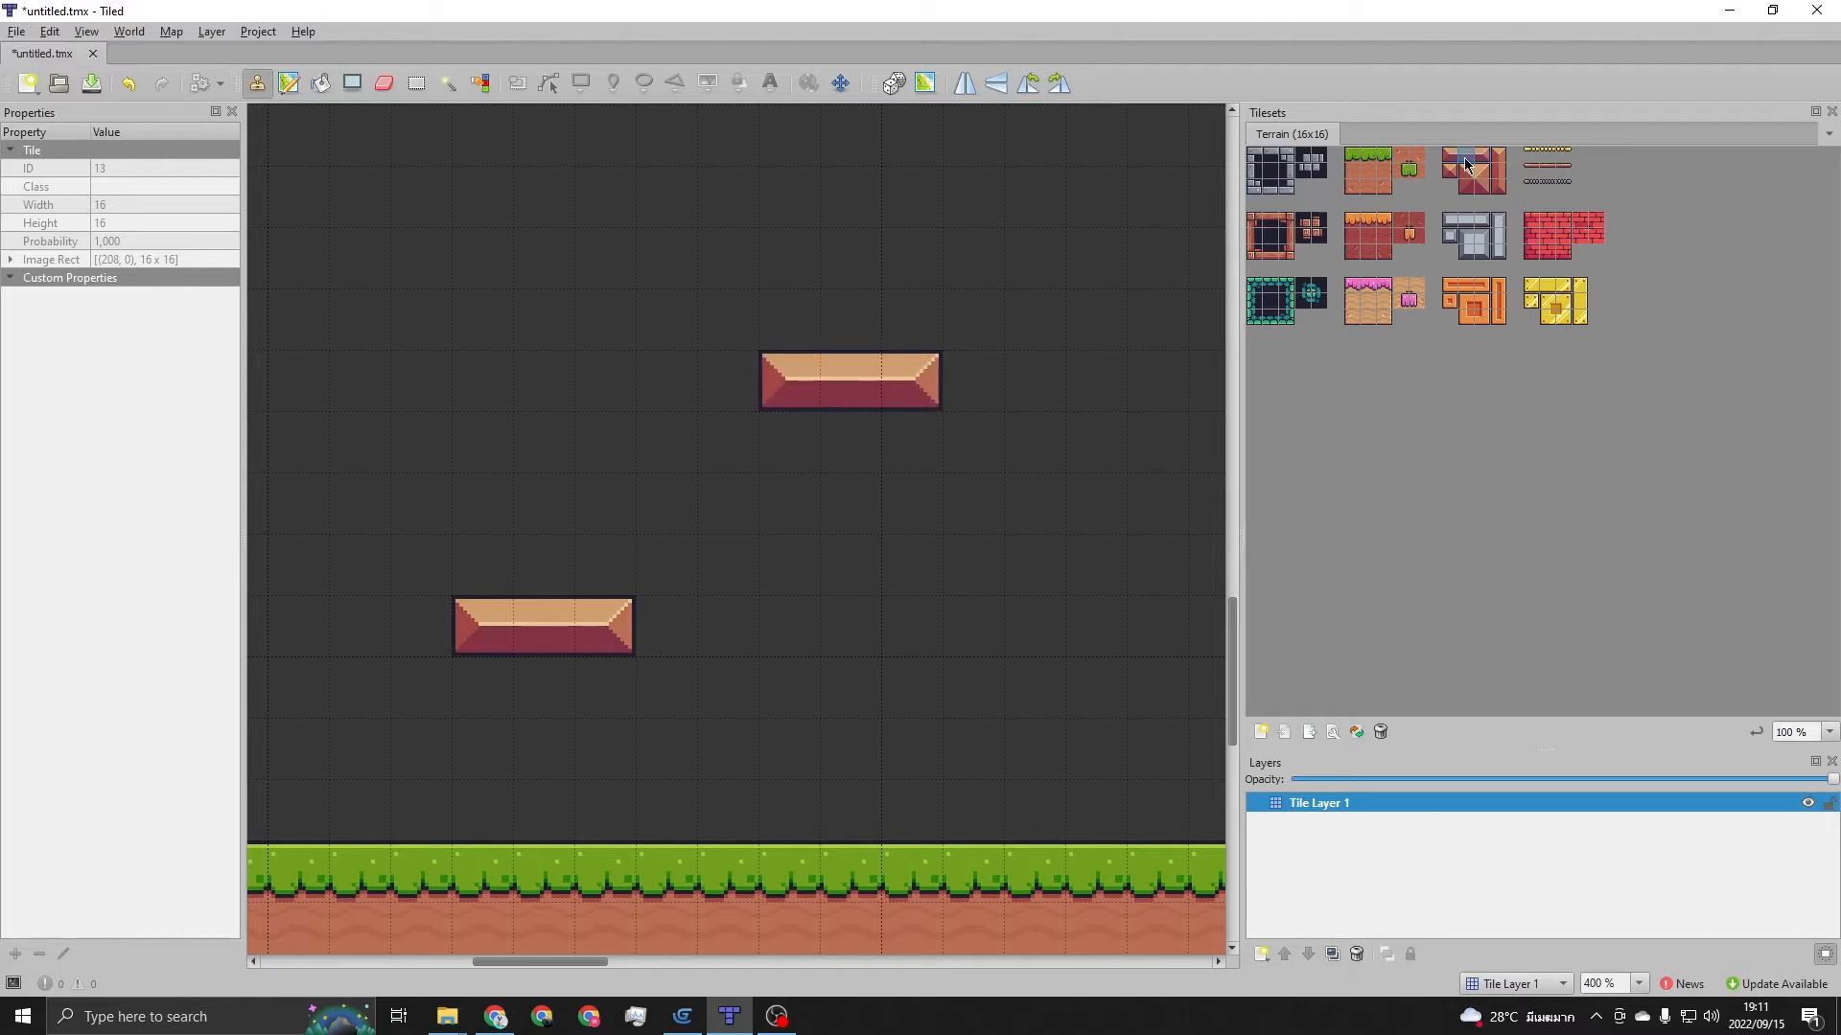
drag(1472, 165, 1484, 165)
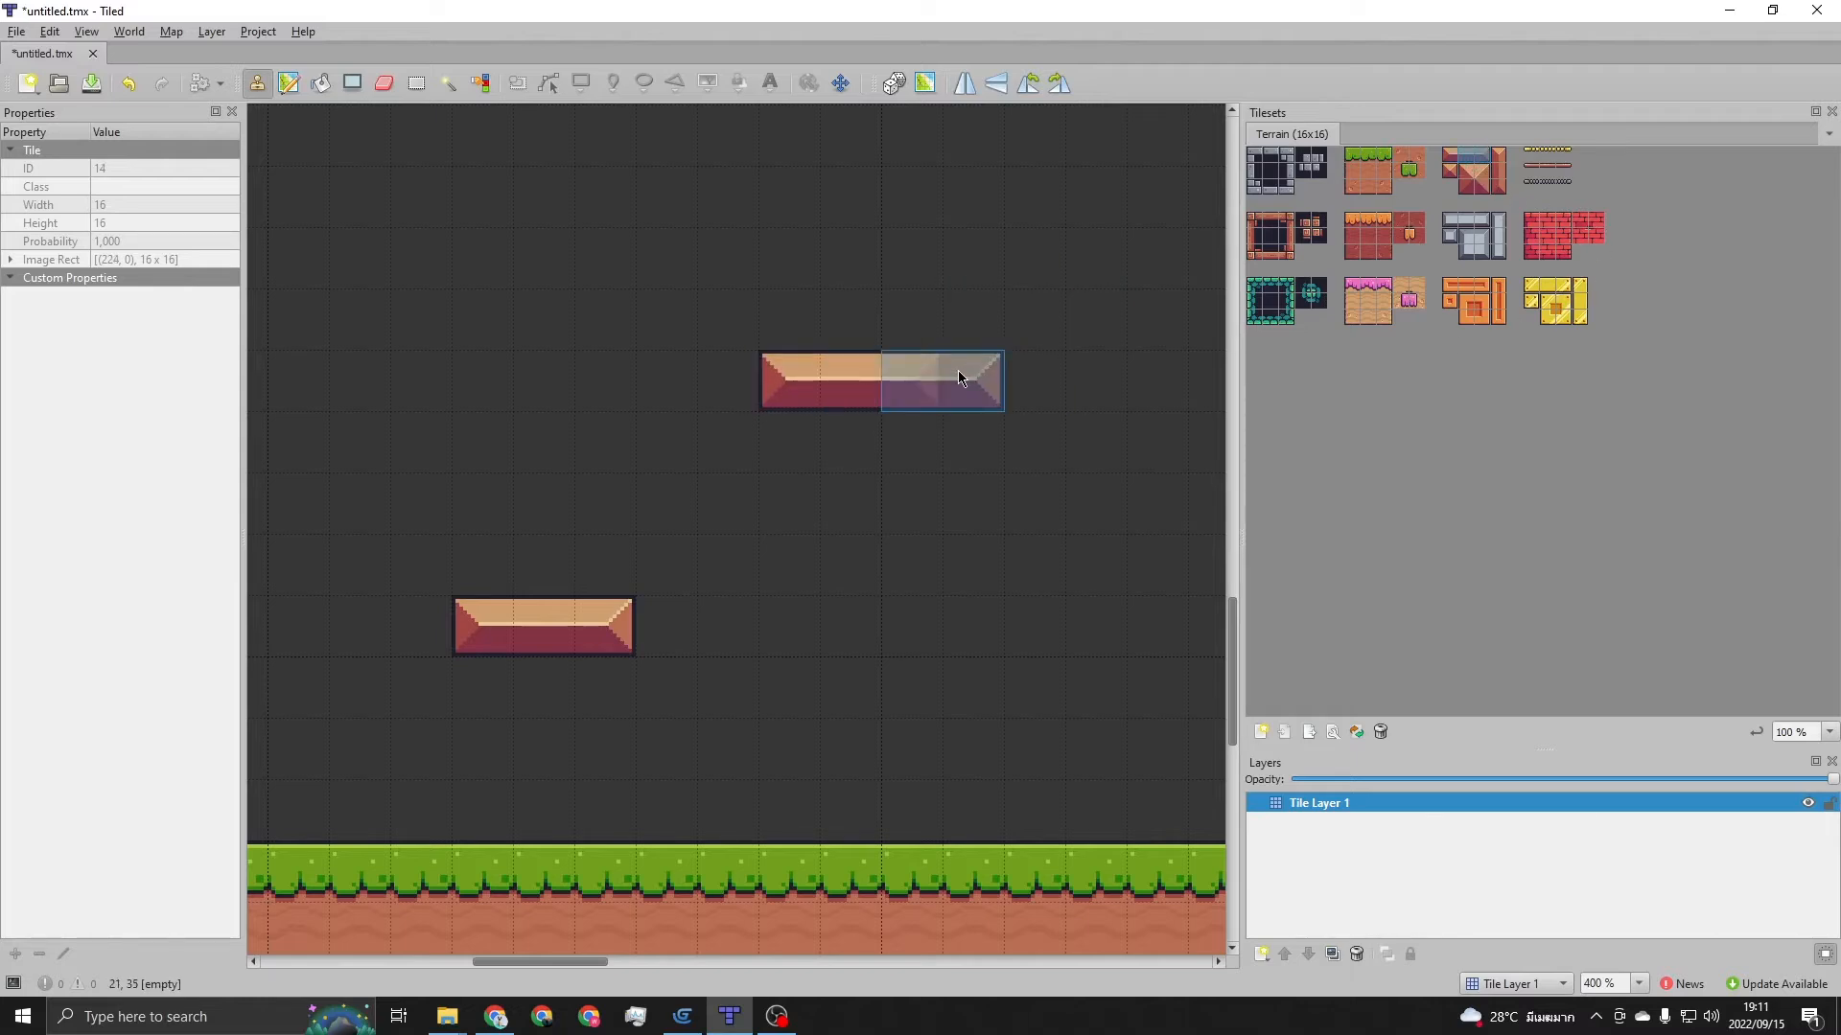
drag(1022, 374, 1144, 369)
middle_drag(1043, 541, 648, 589)
drag(658, 490, 1141, 489)
Place 3×3 red brick blocks side by side on the grass ground, try stacking one above, and undo the upper block
scroll(734, 537, down, 5)
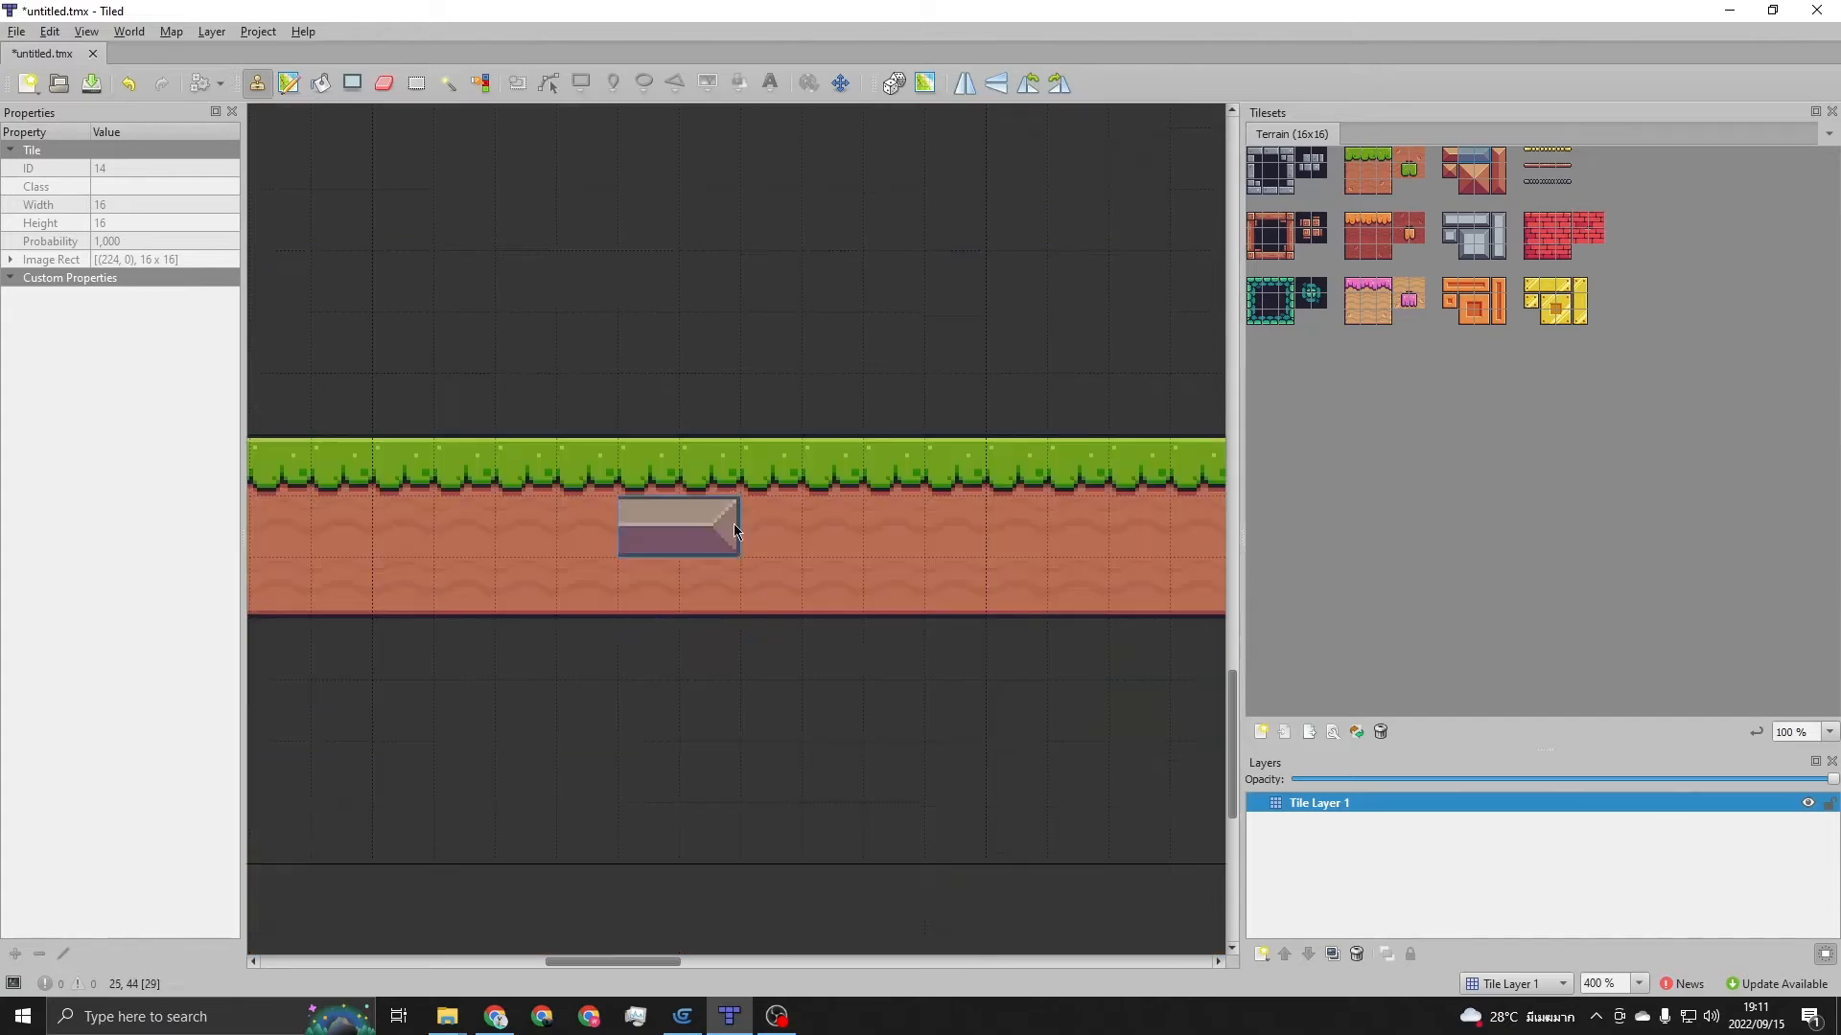
scroll(732, 513, up, 4)
ctrl+scroll(732, 505, down, 4)
middle_drag(819, 498, 558, 597)
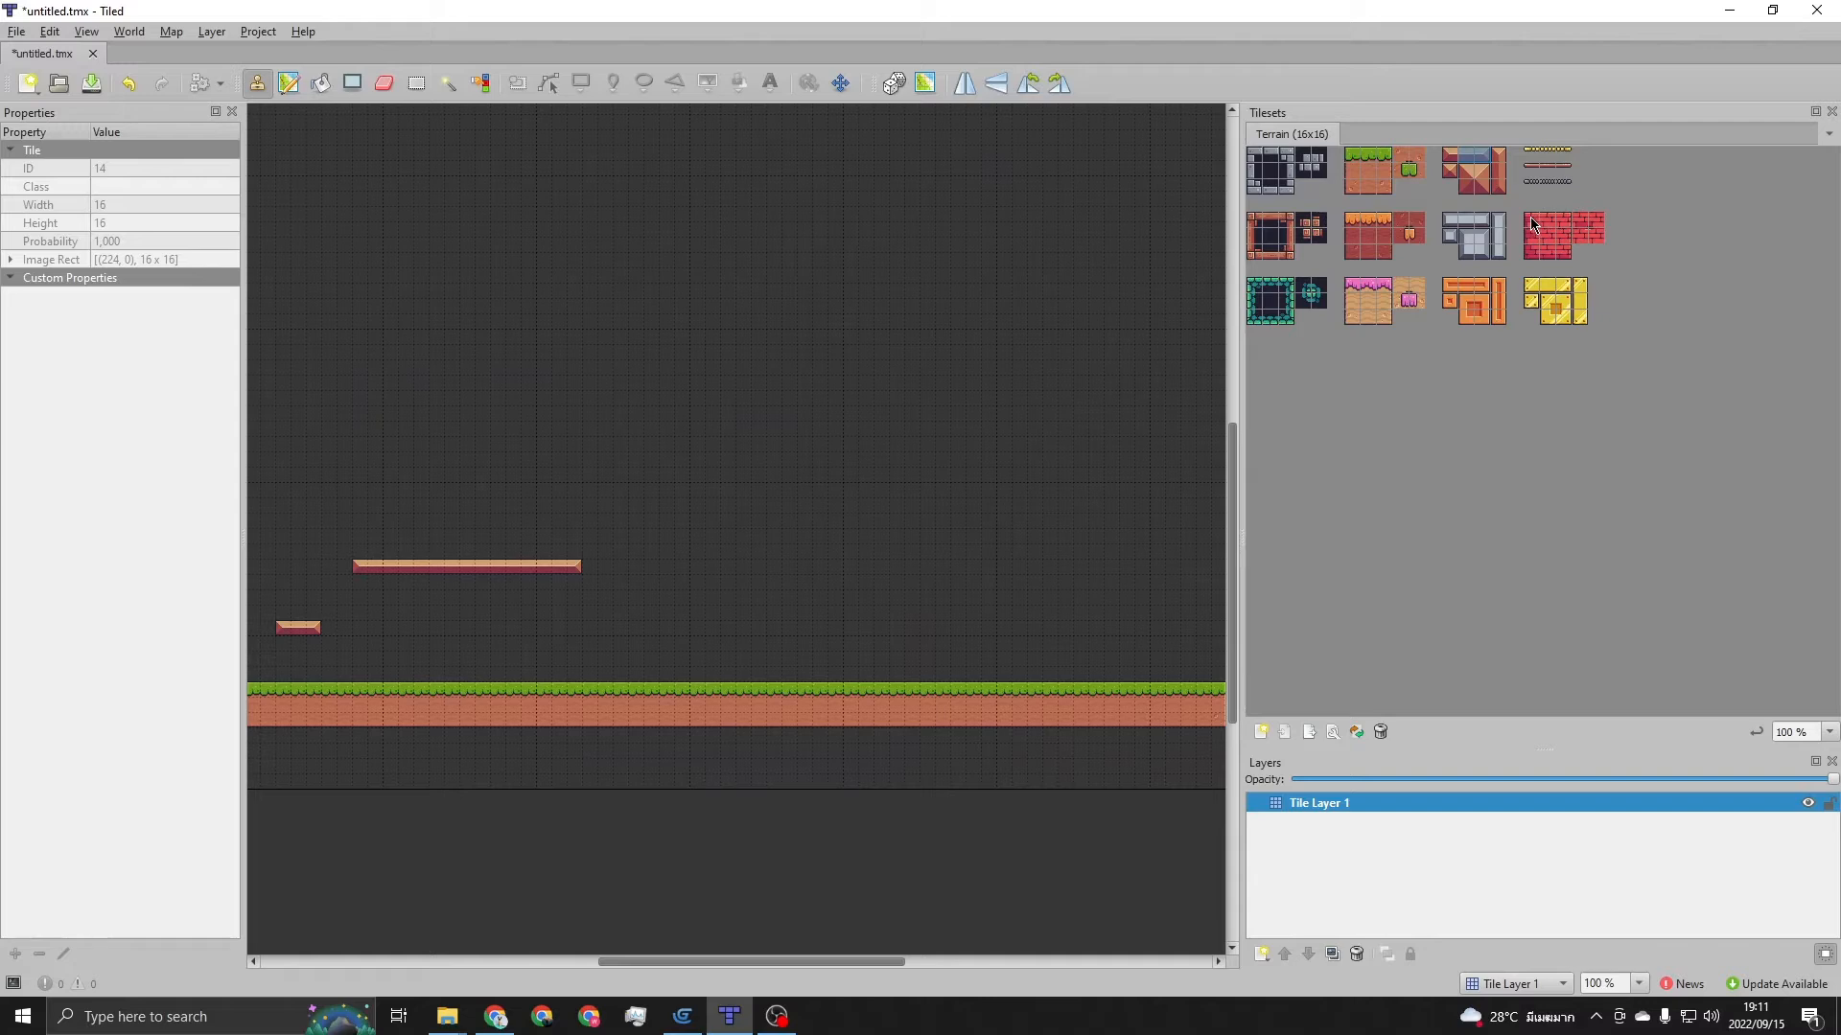
drag(1531, 225, 1568, 254)
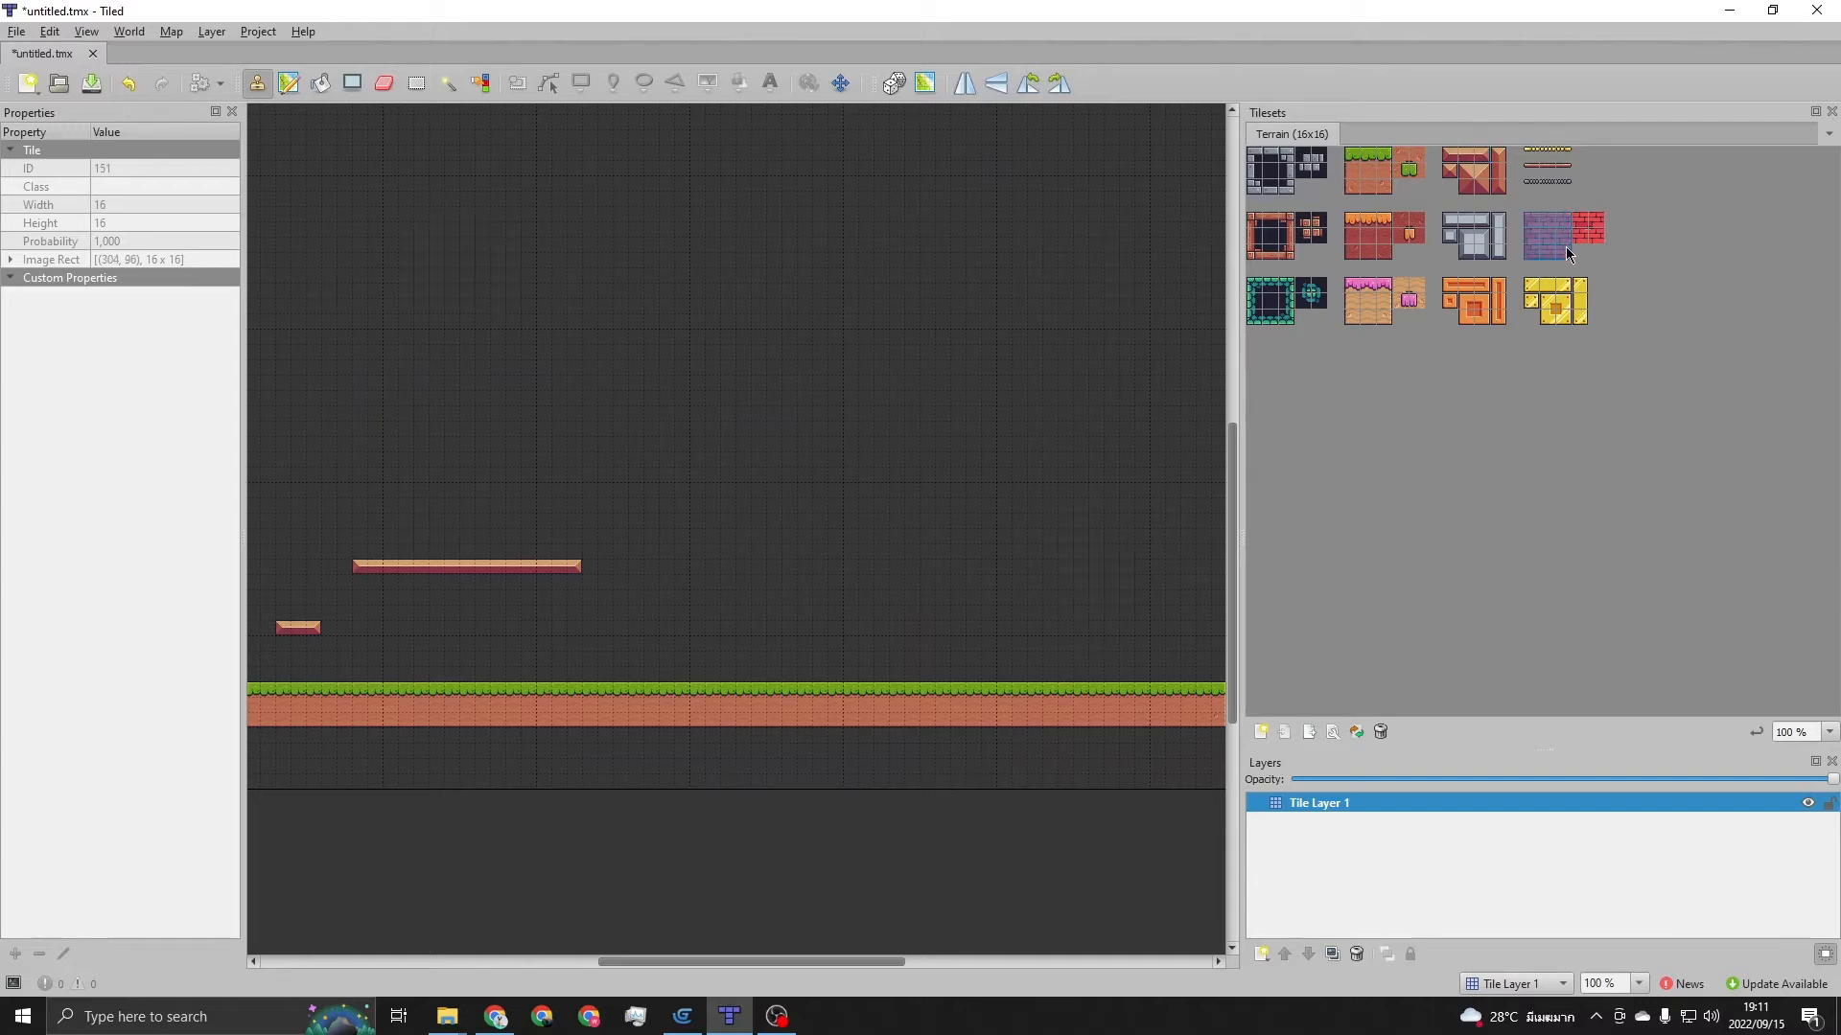
click(805, 661)
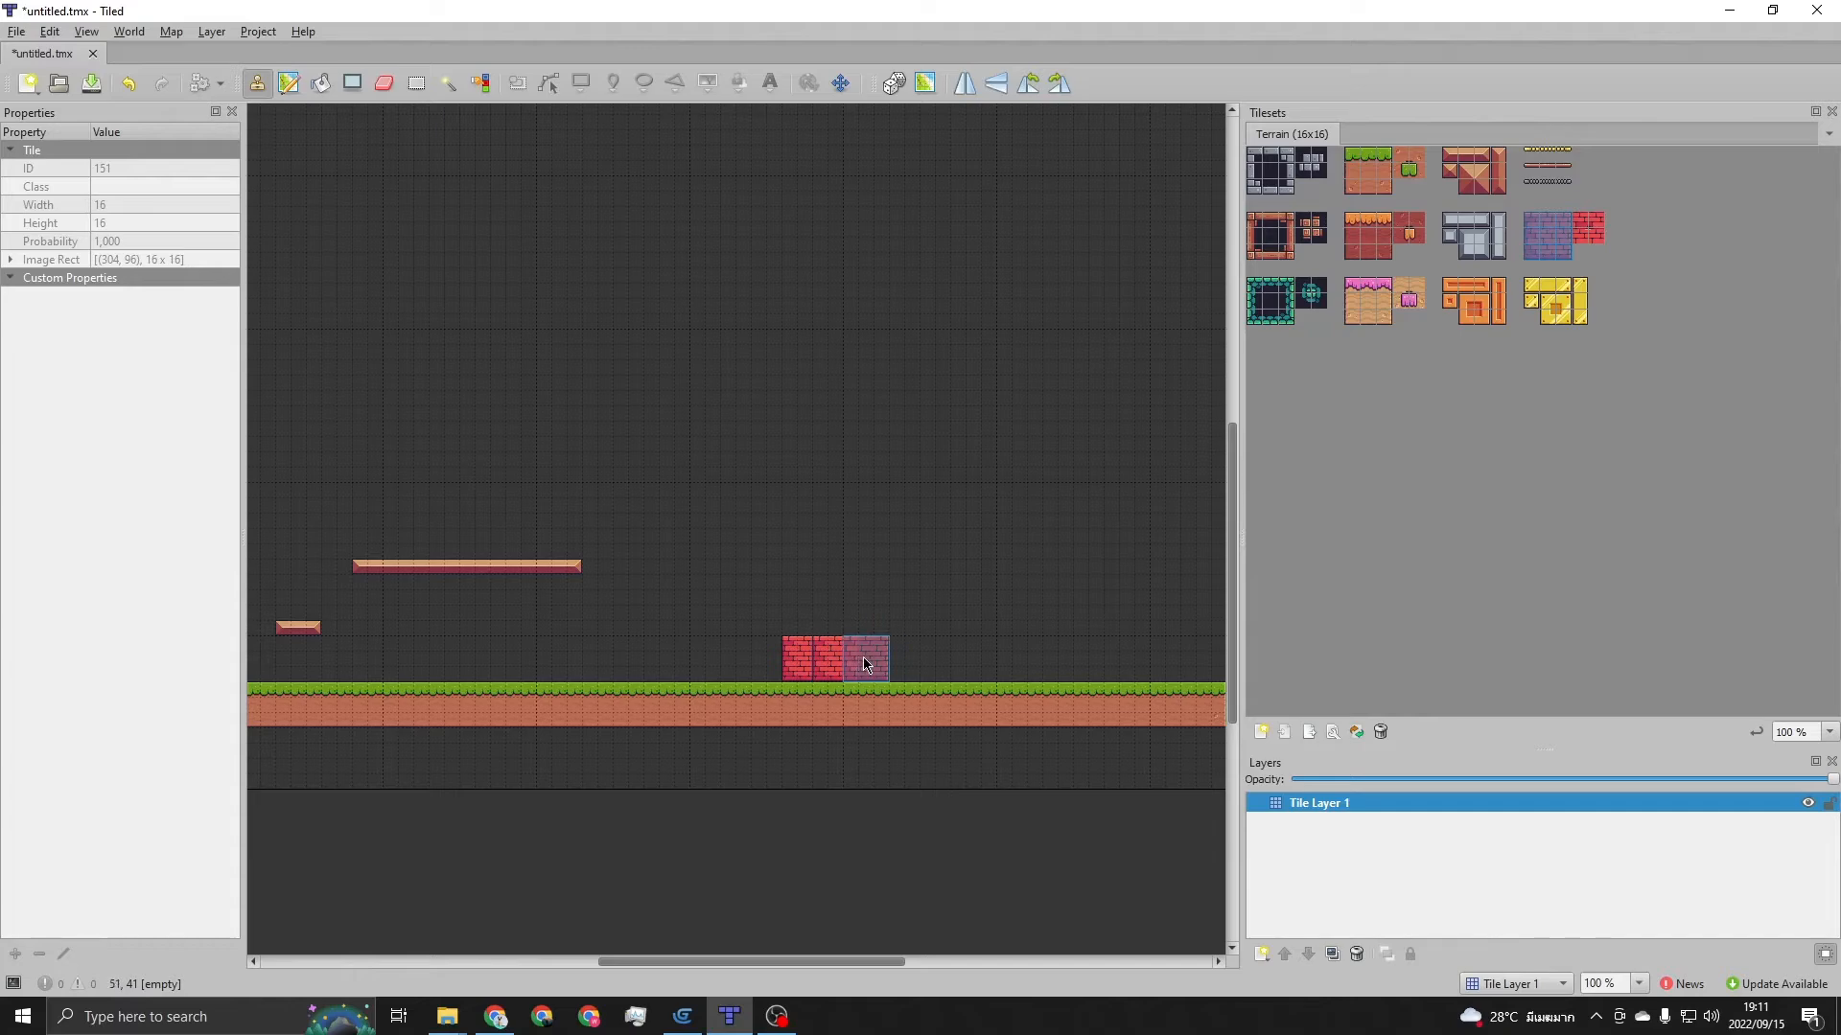
click(834, 659)
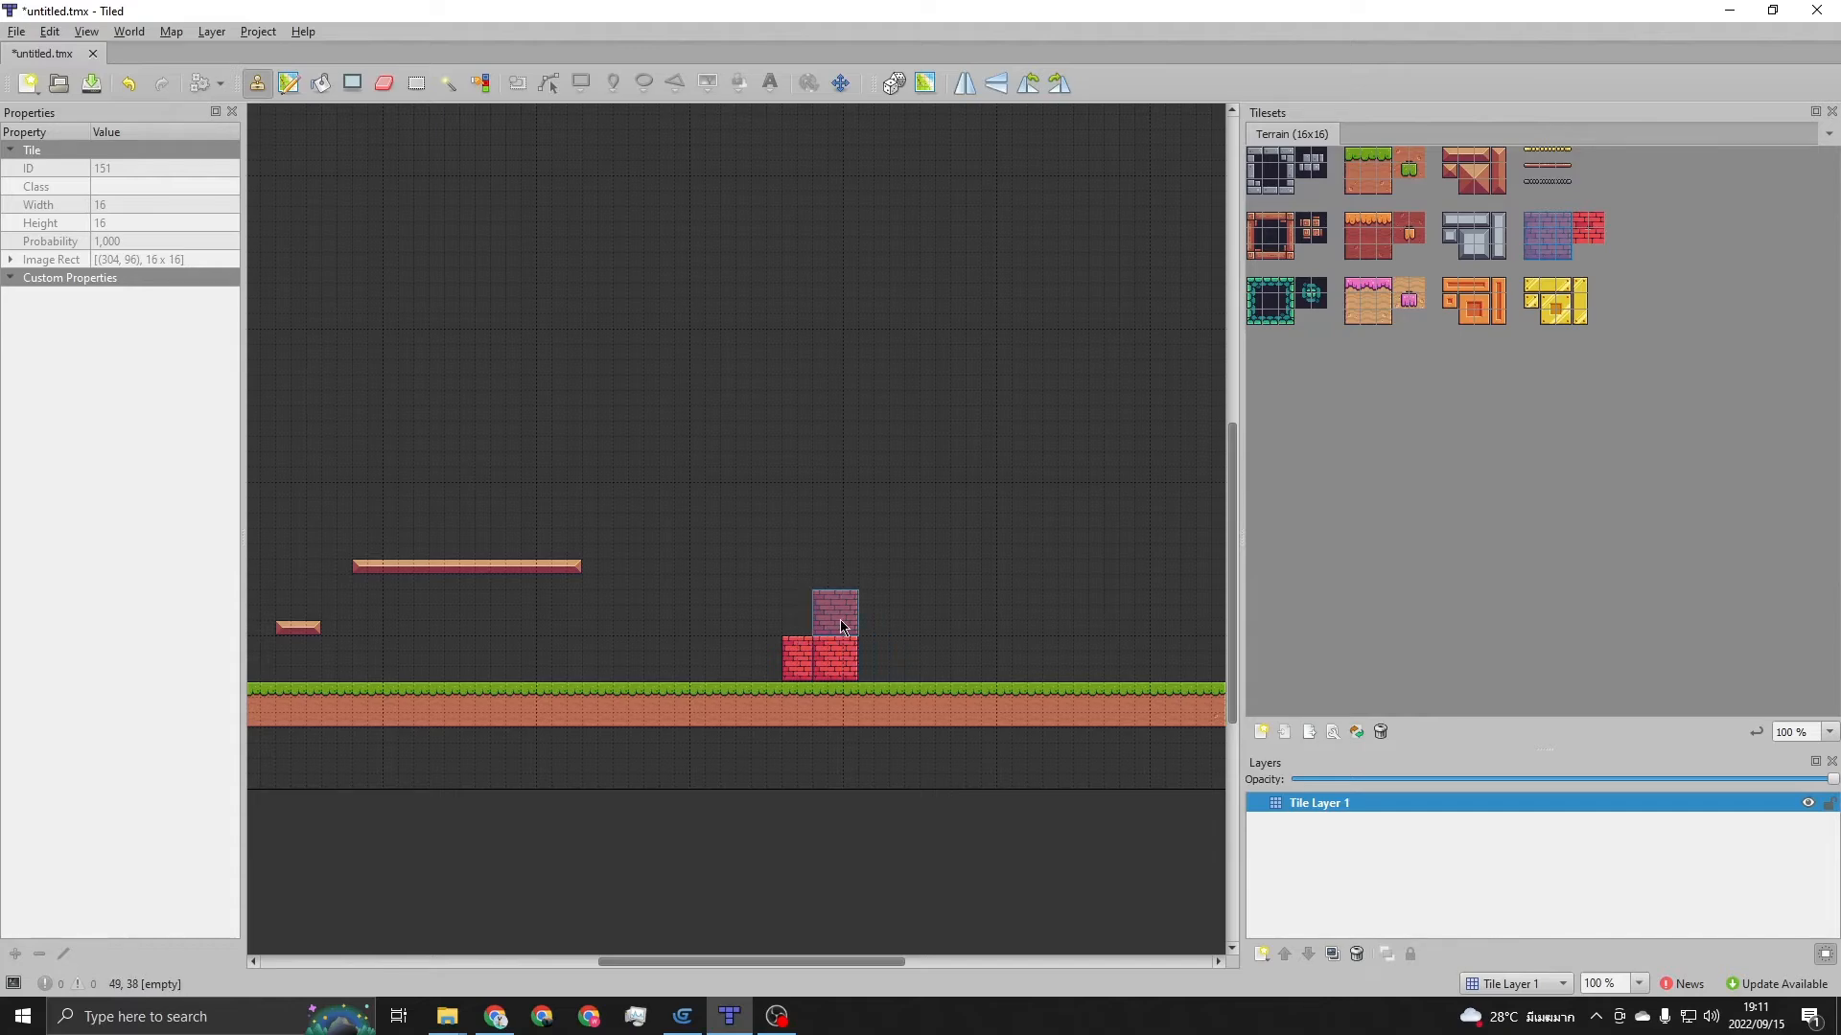
click(842, 627)
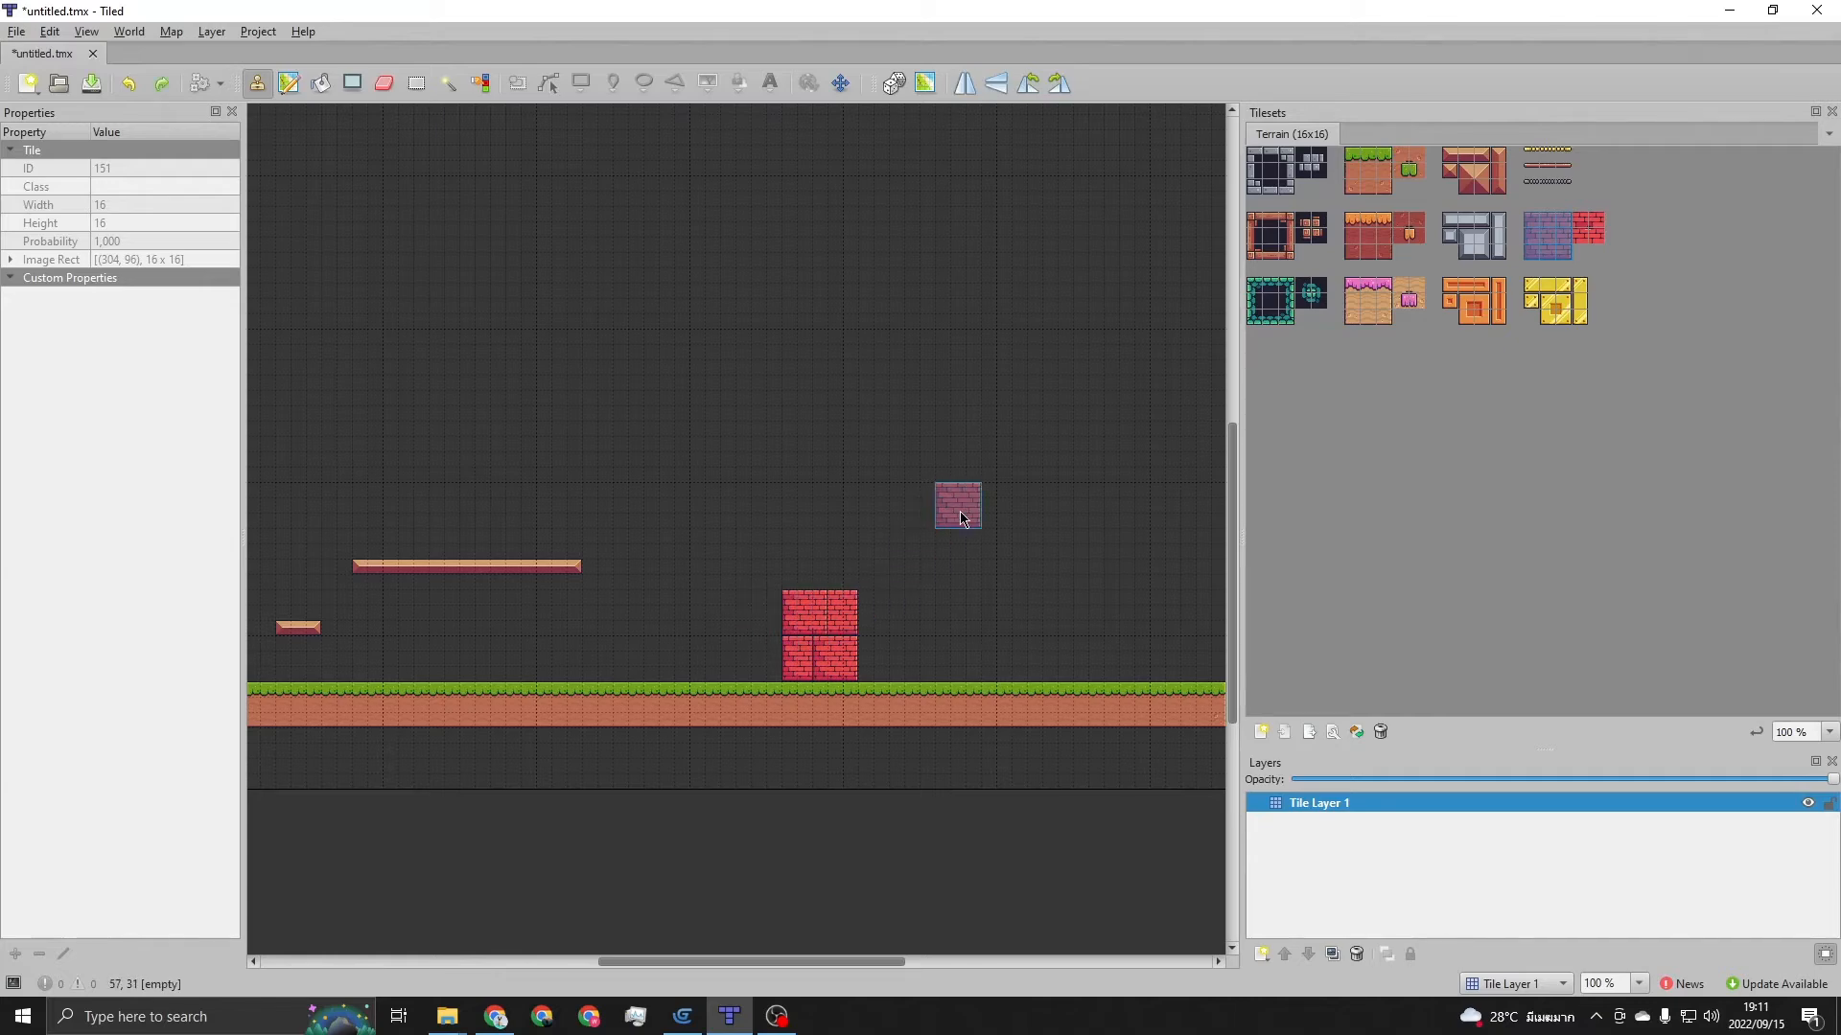
key(ctrl+z)
key(ctrl+z)
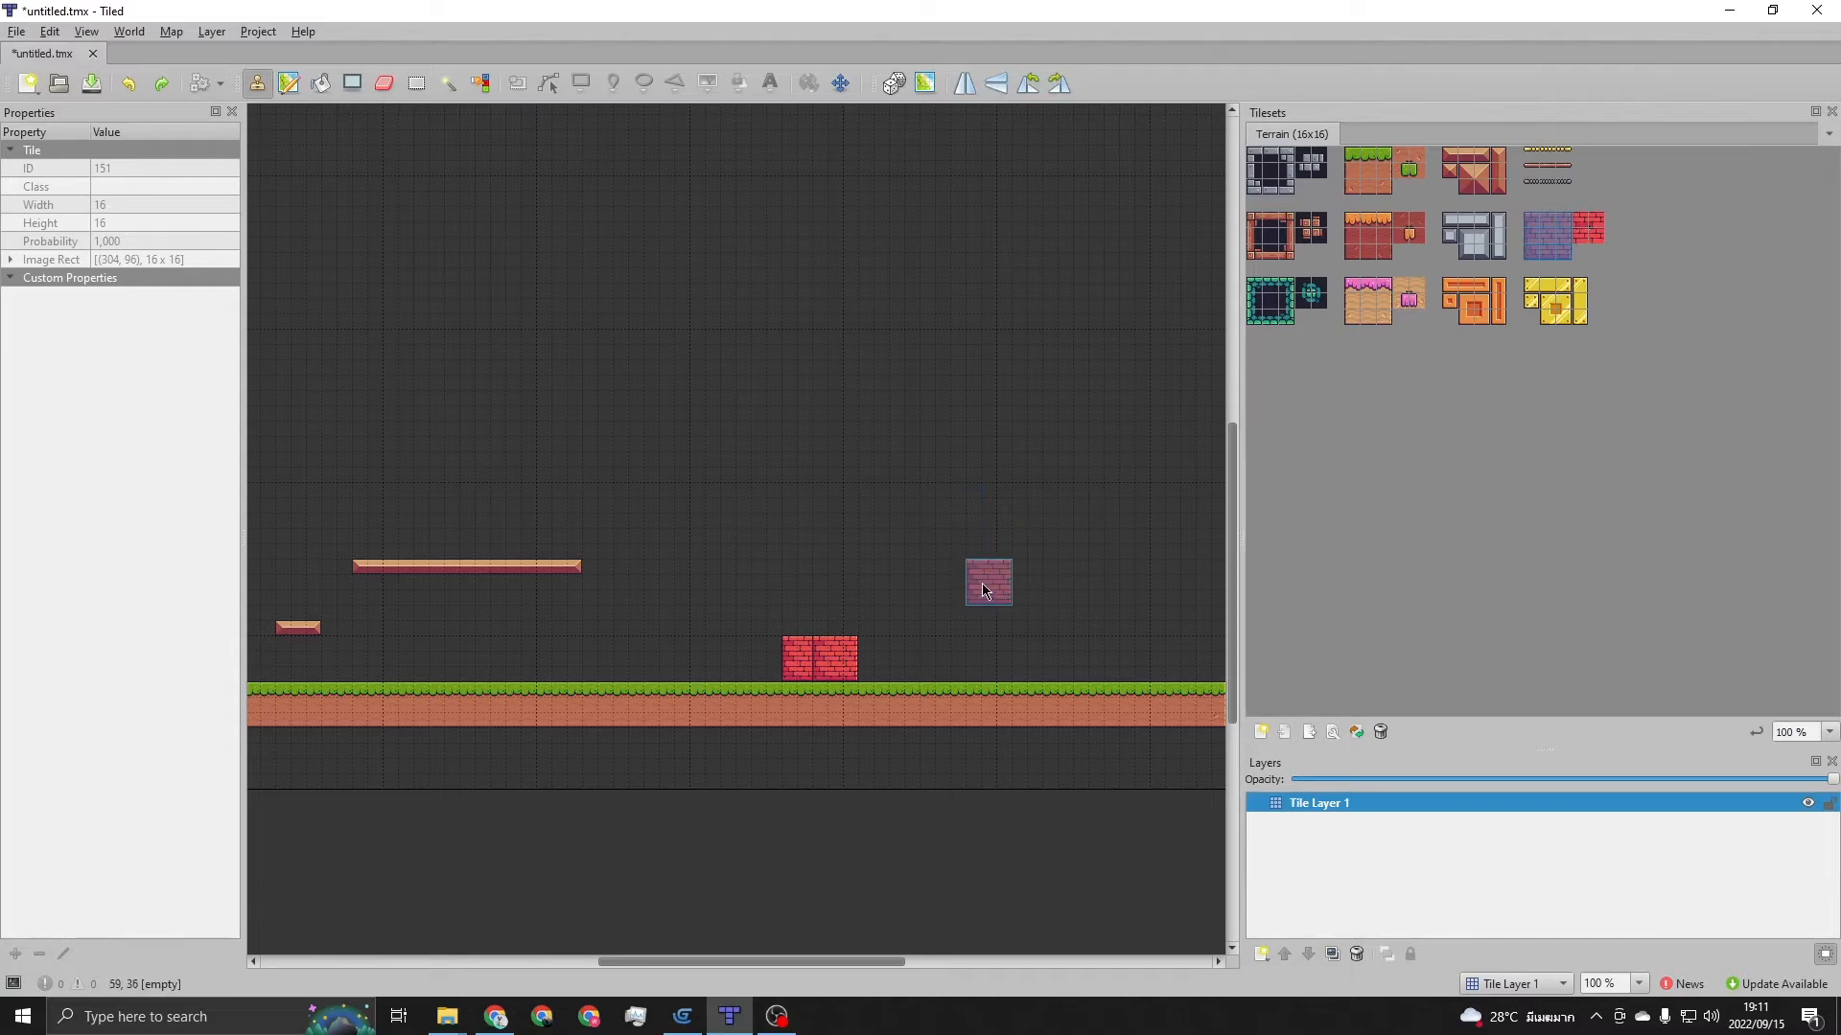
Stack more red brick blocks as steps rising to the right, ending in a three-tile-wide brick column
click(854, 613)
click(850, 570)
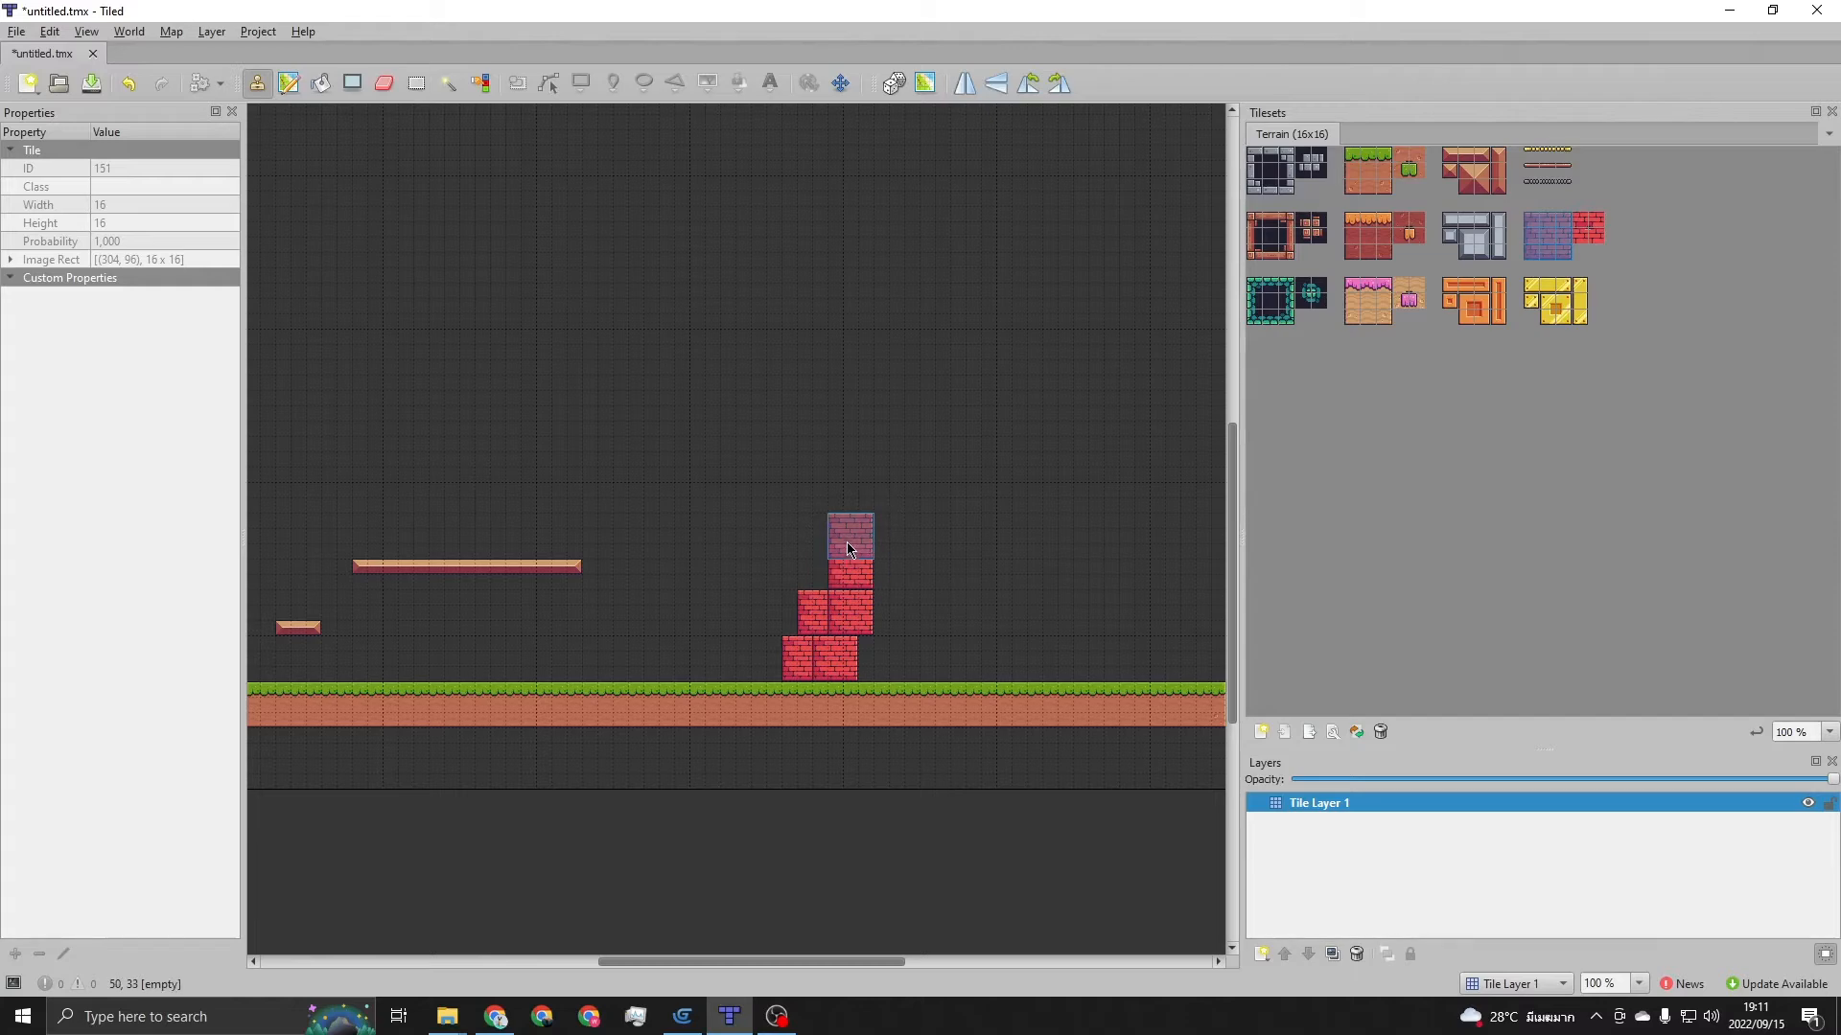
click(879, 505)
click(897, 521)
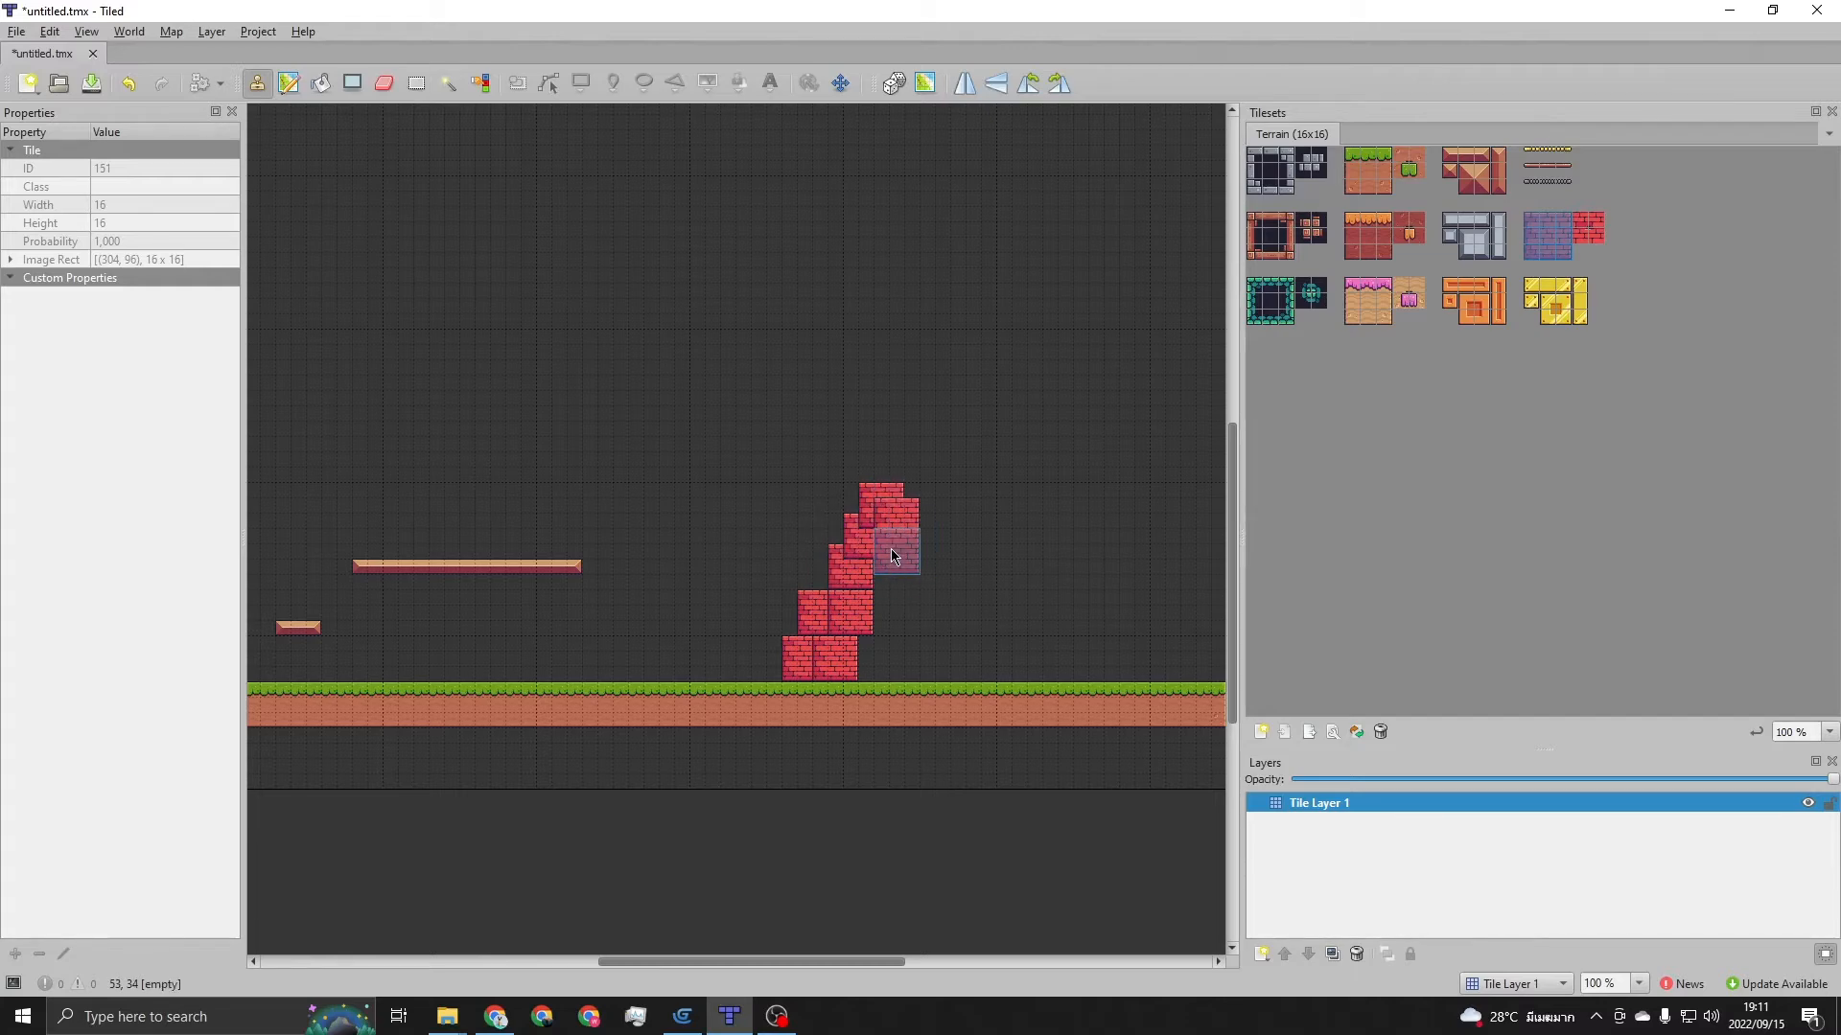
click(891, 556)
click(890, 649)
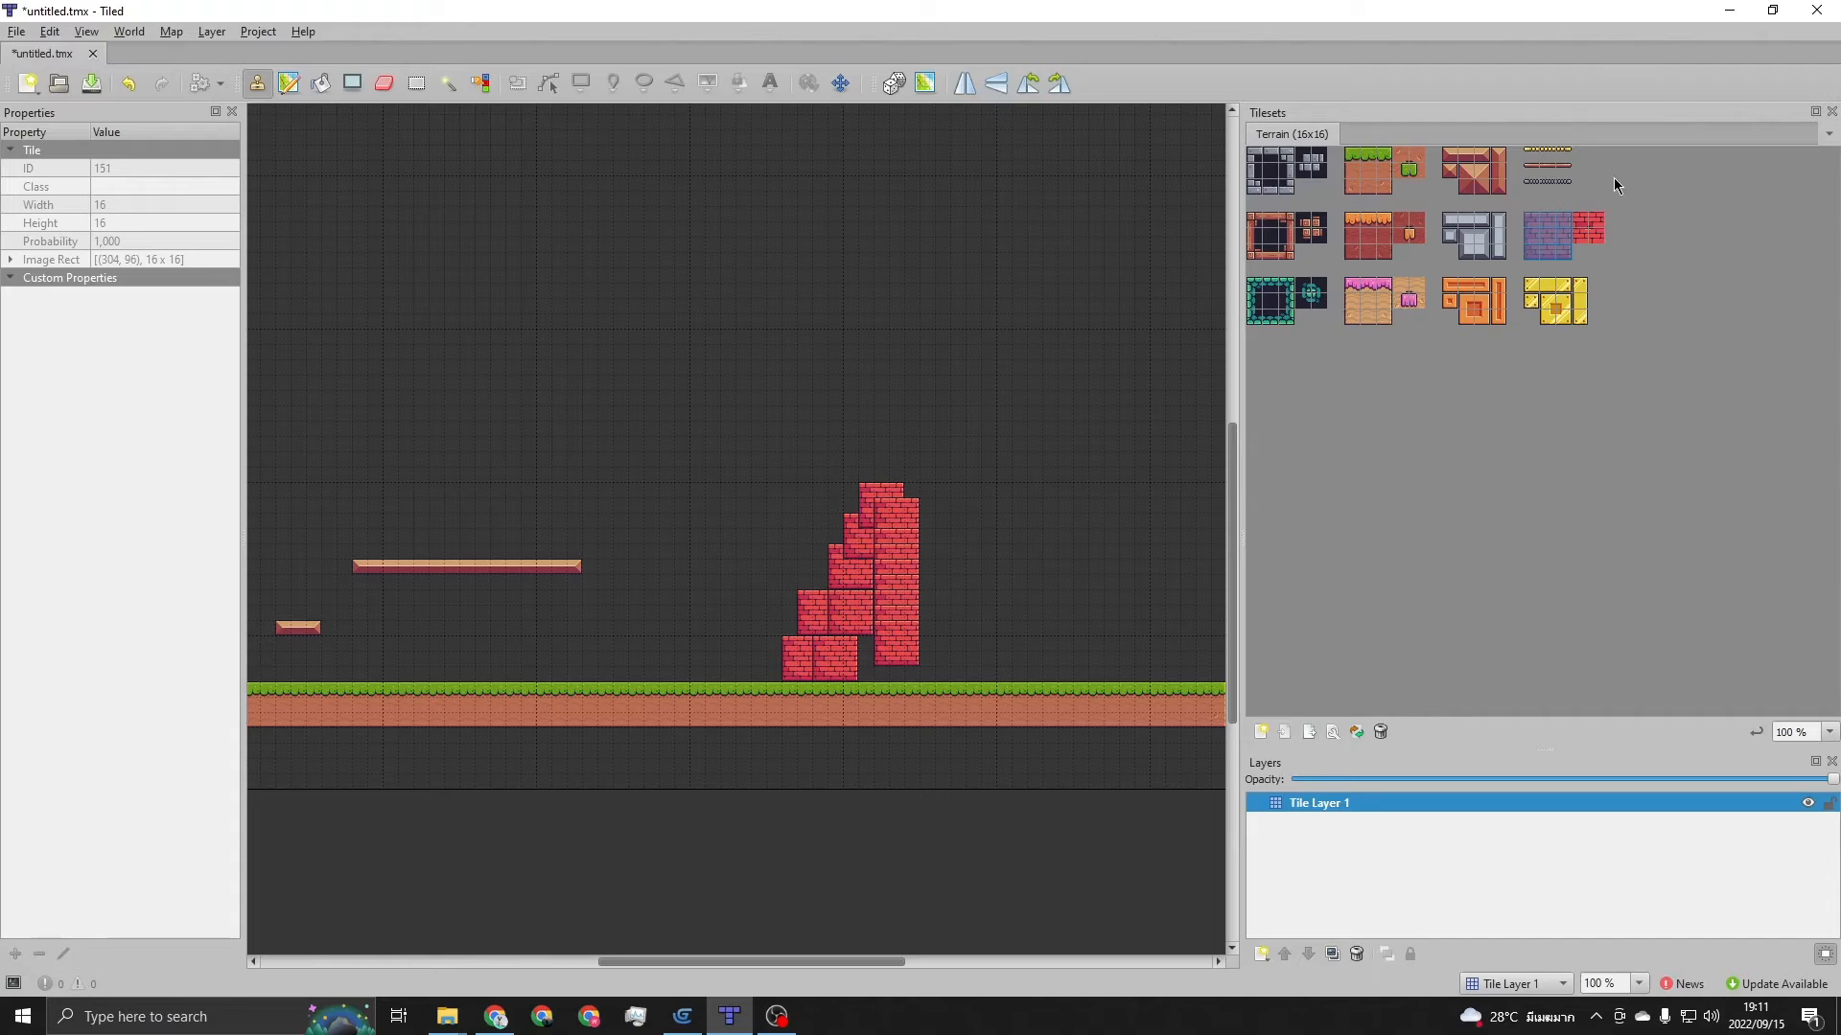
Erase the whole red brick structure above the ground by painting over it with empty tiles
click(1647, 189)
drag(1561, 195, 1562, 201)
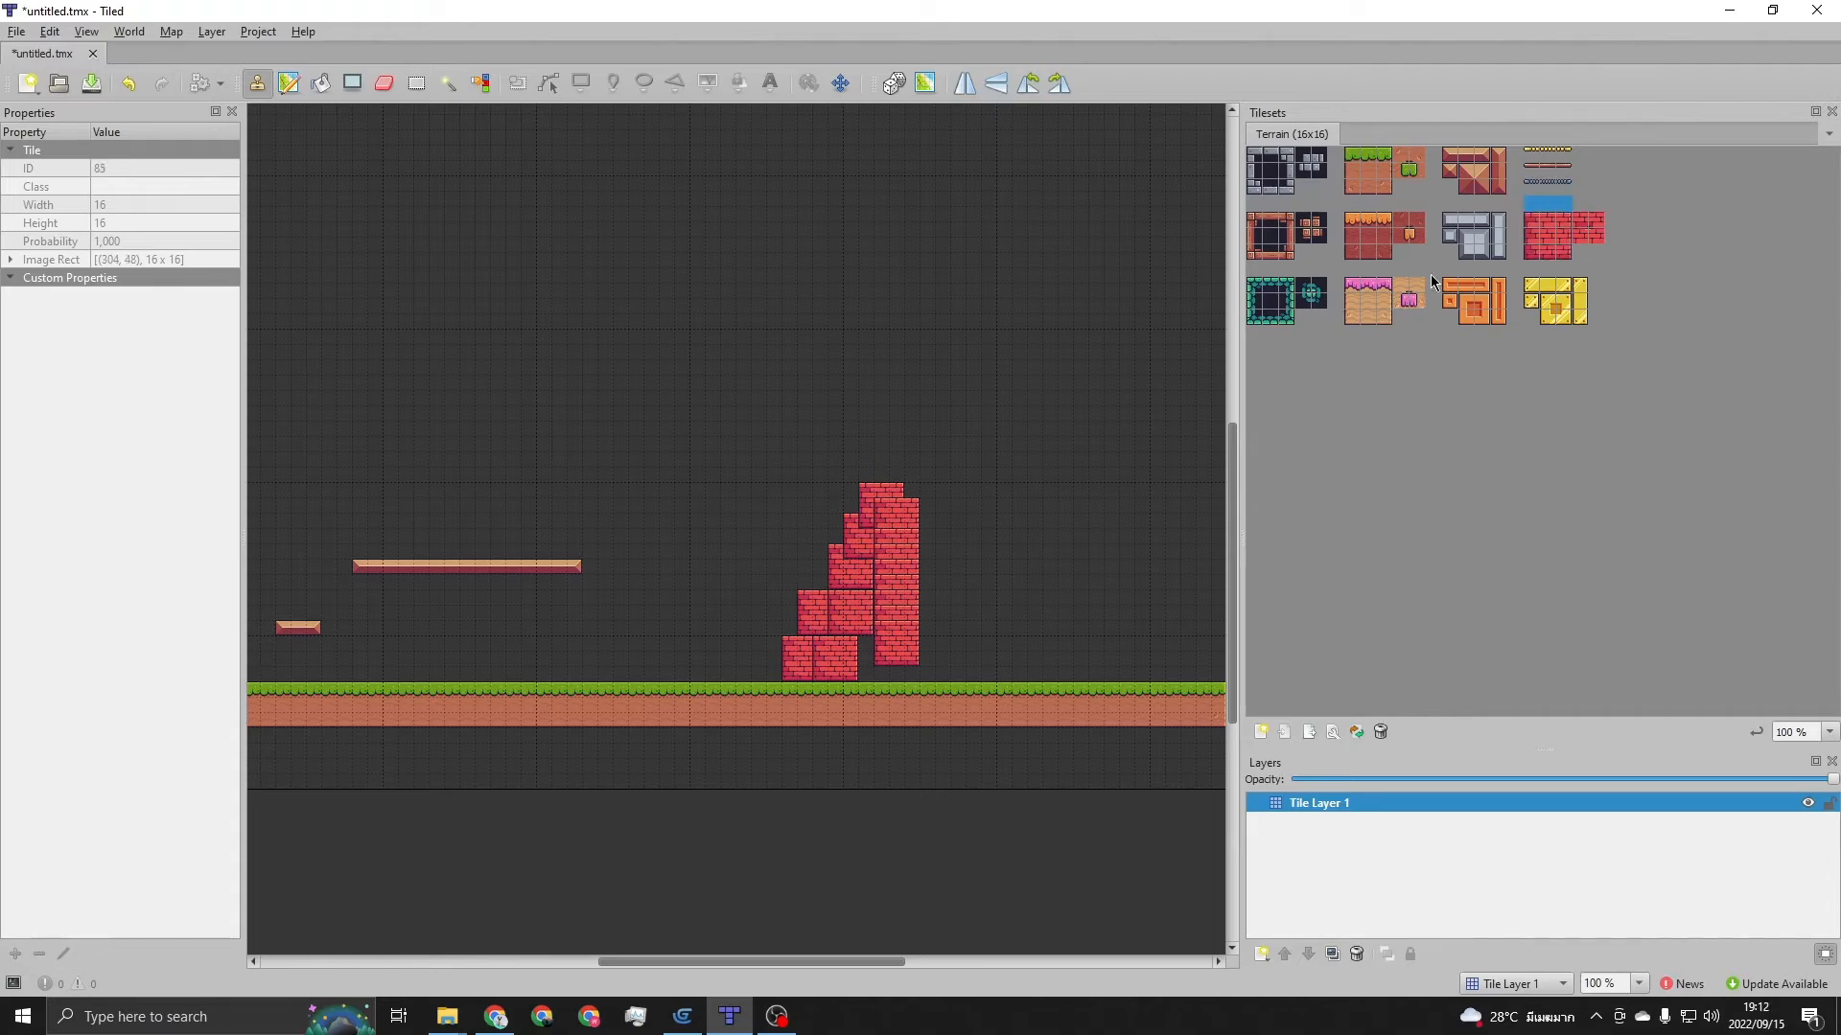
mouse_move(880, 465)
mouse_down()
mouse_move(879, 663)
mouse_move(899, 669)
mouse_move(911, 489)
mouse_move(848, 528)
mouse_move(811, 671)
mouse_move(818, 616)
mouse_move(847, 668)
mouse_up()
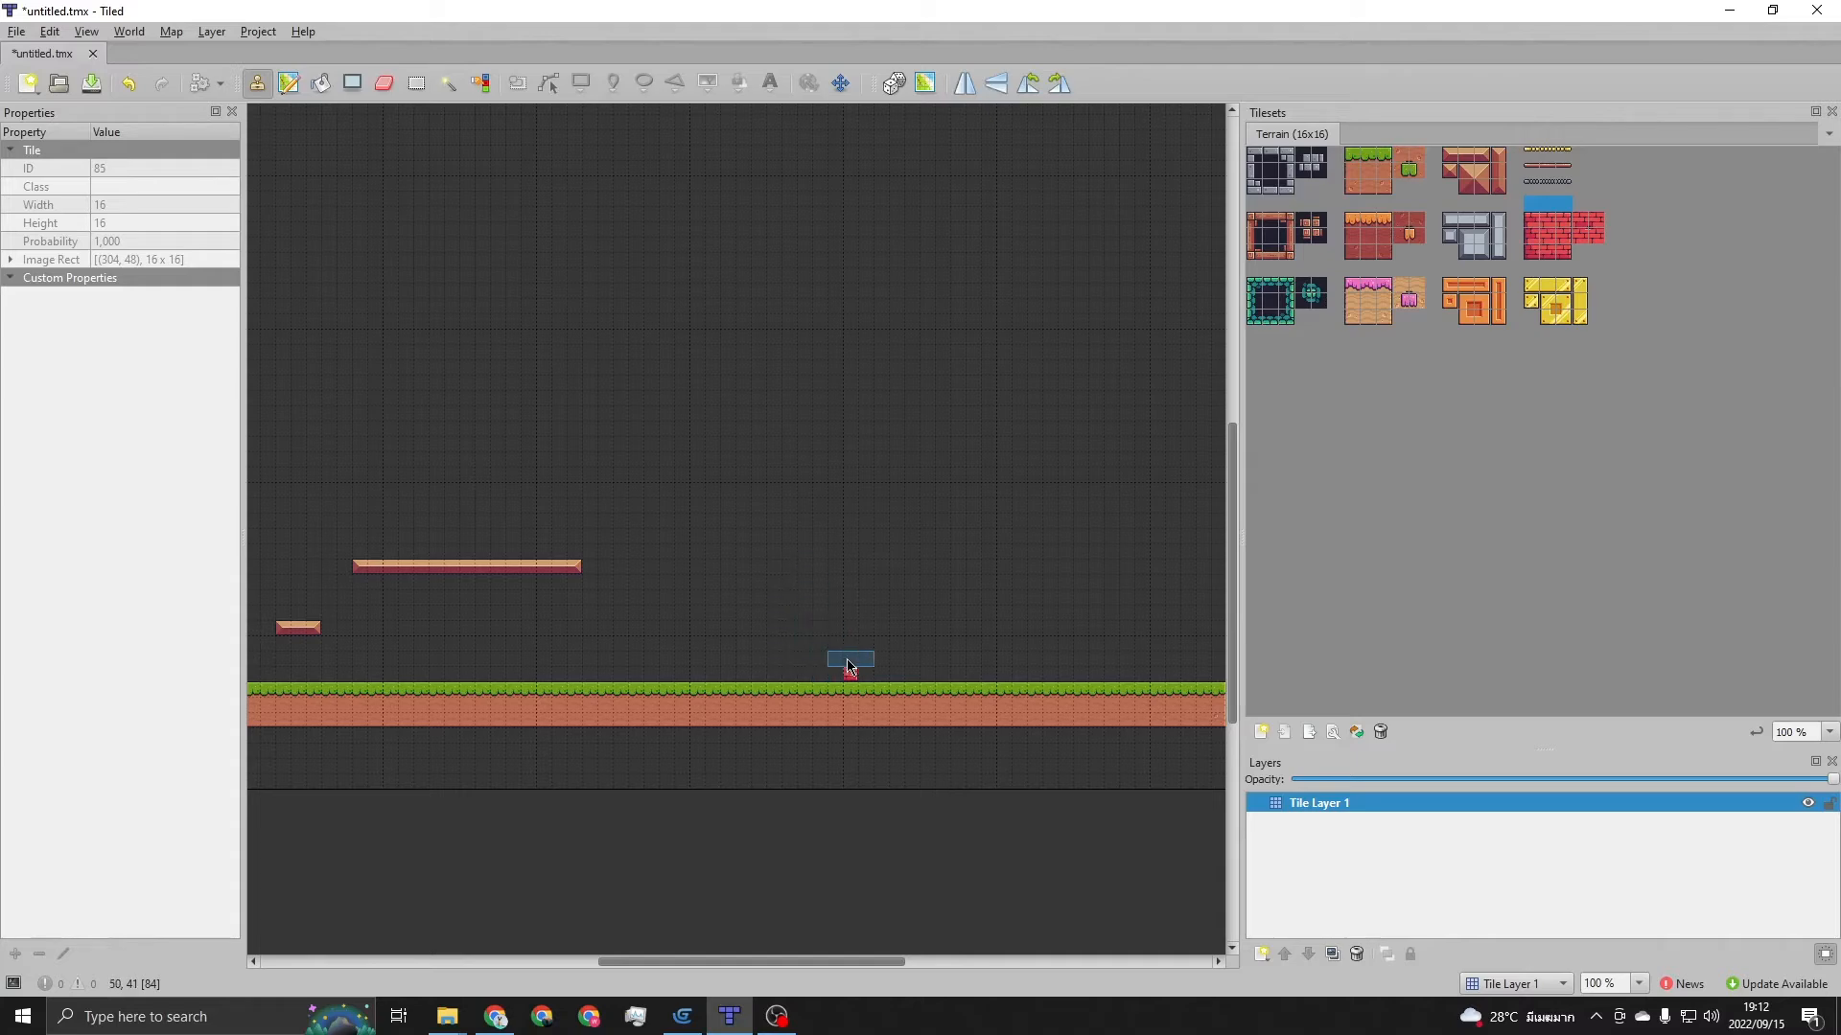
click(849, 671)
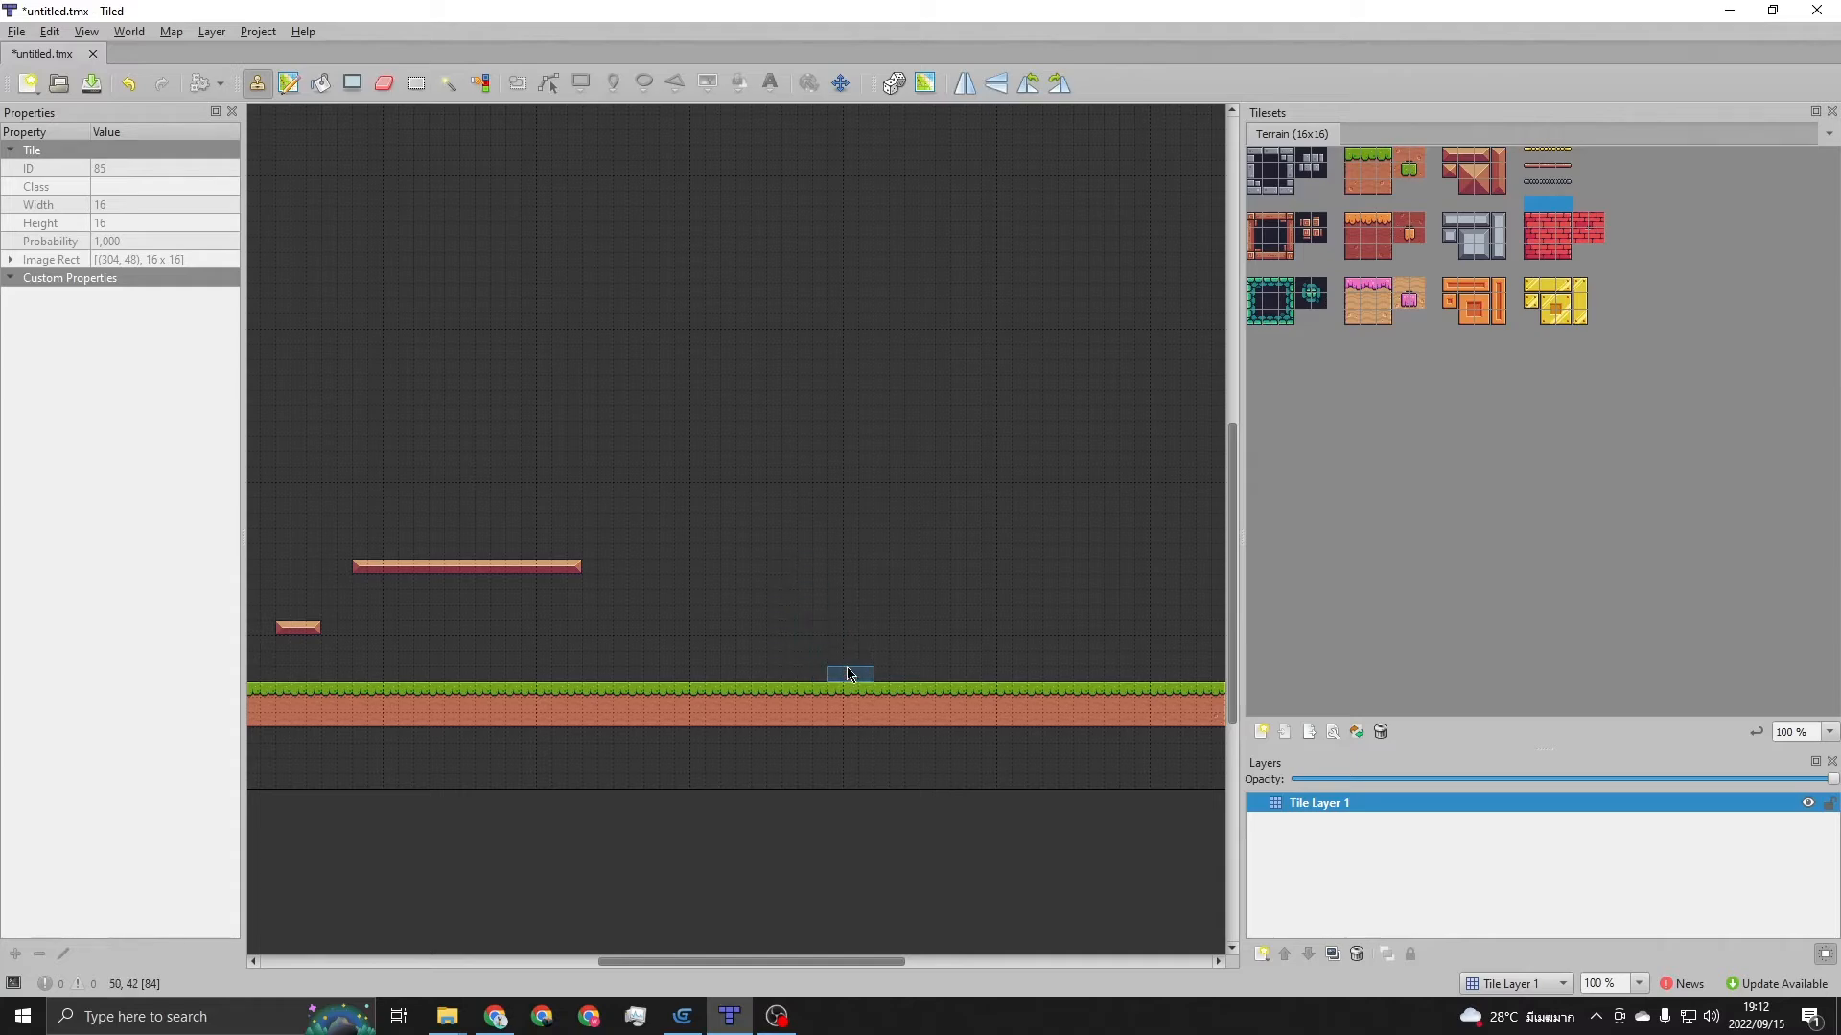
Paint a thin brown plank platform about 23 tiles wide above the ground, to the right of the beveled platforms
drag(1529, 175, 1572, 175)
click(1531, 172)
click(1532, 167)
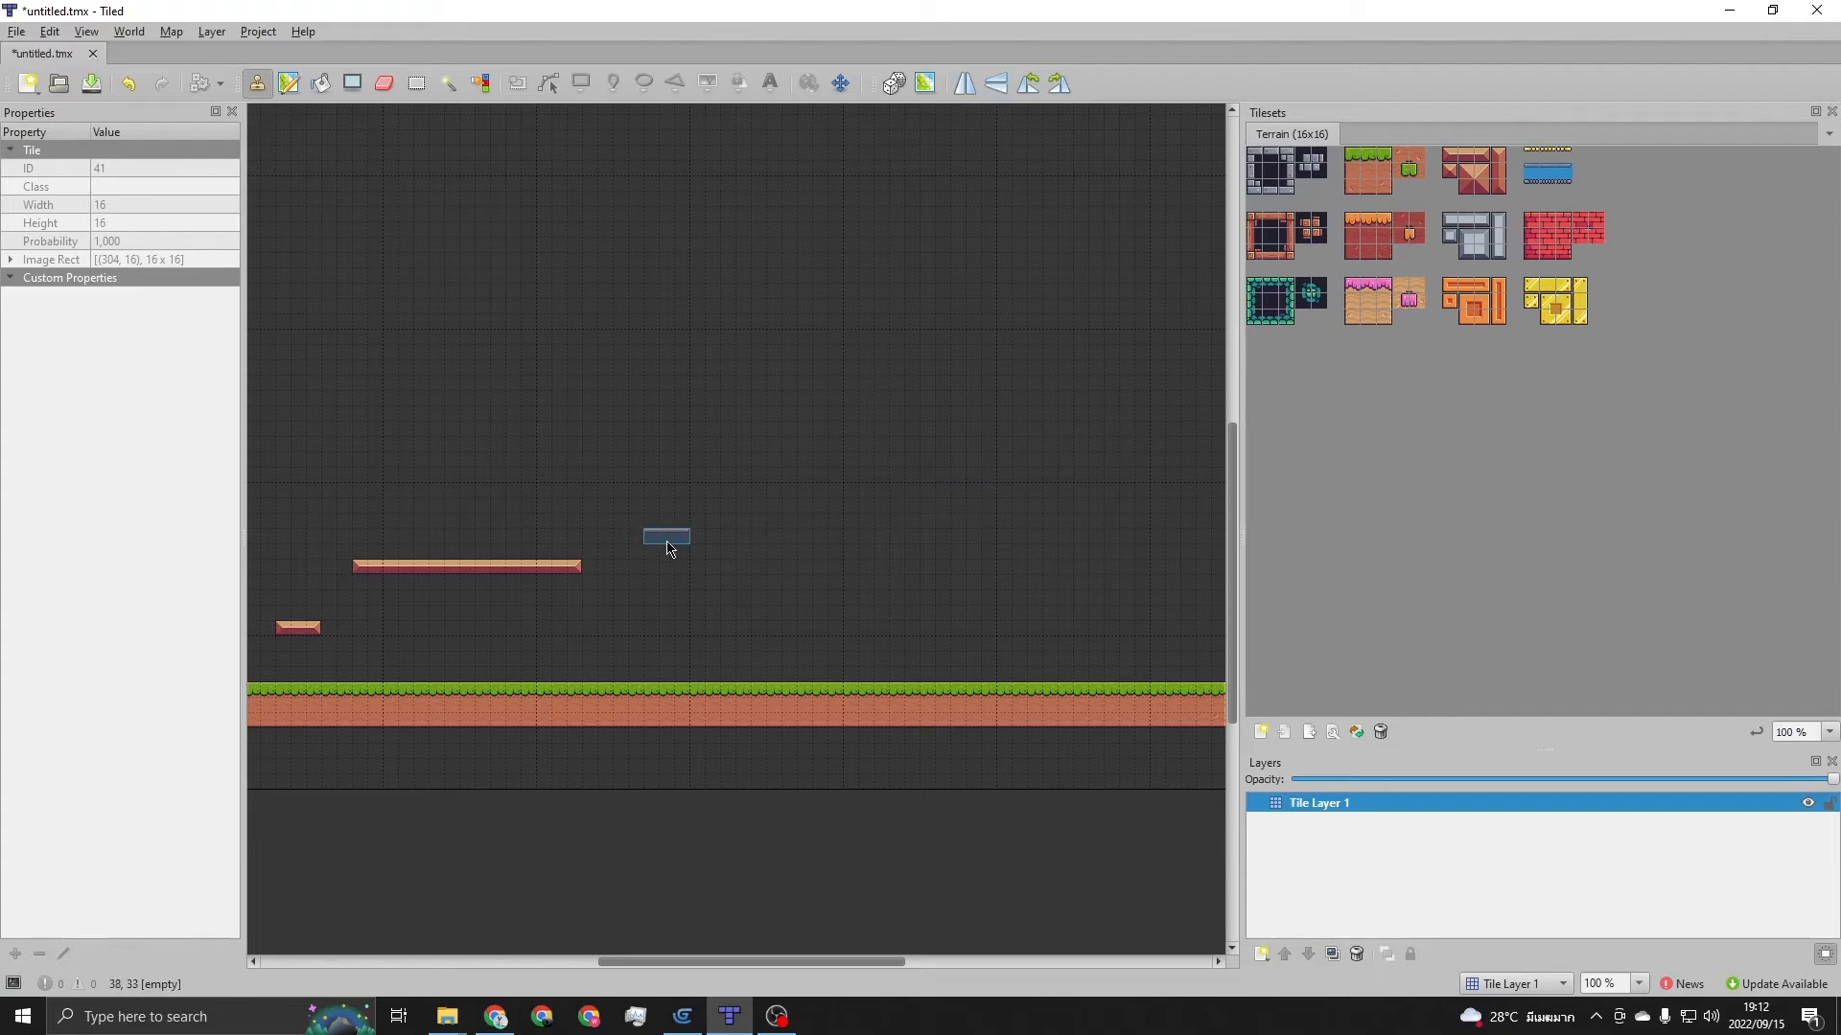
click(665, 628)
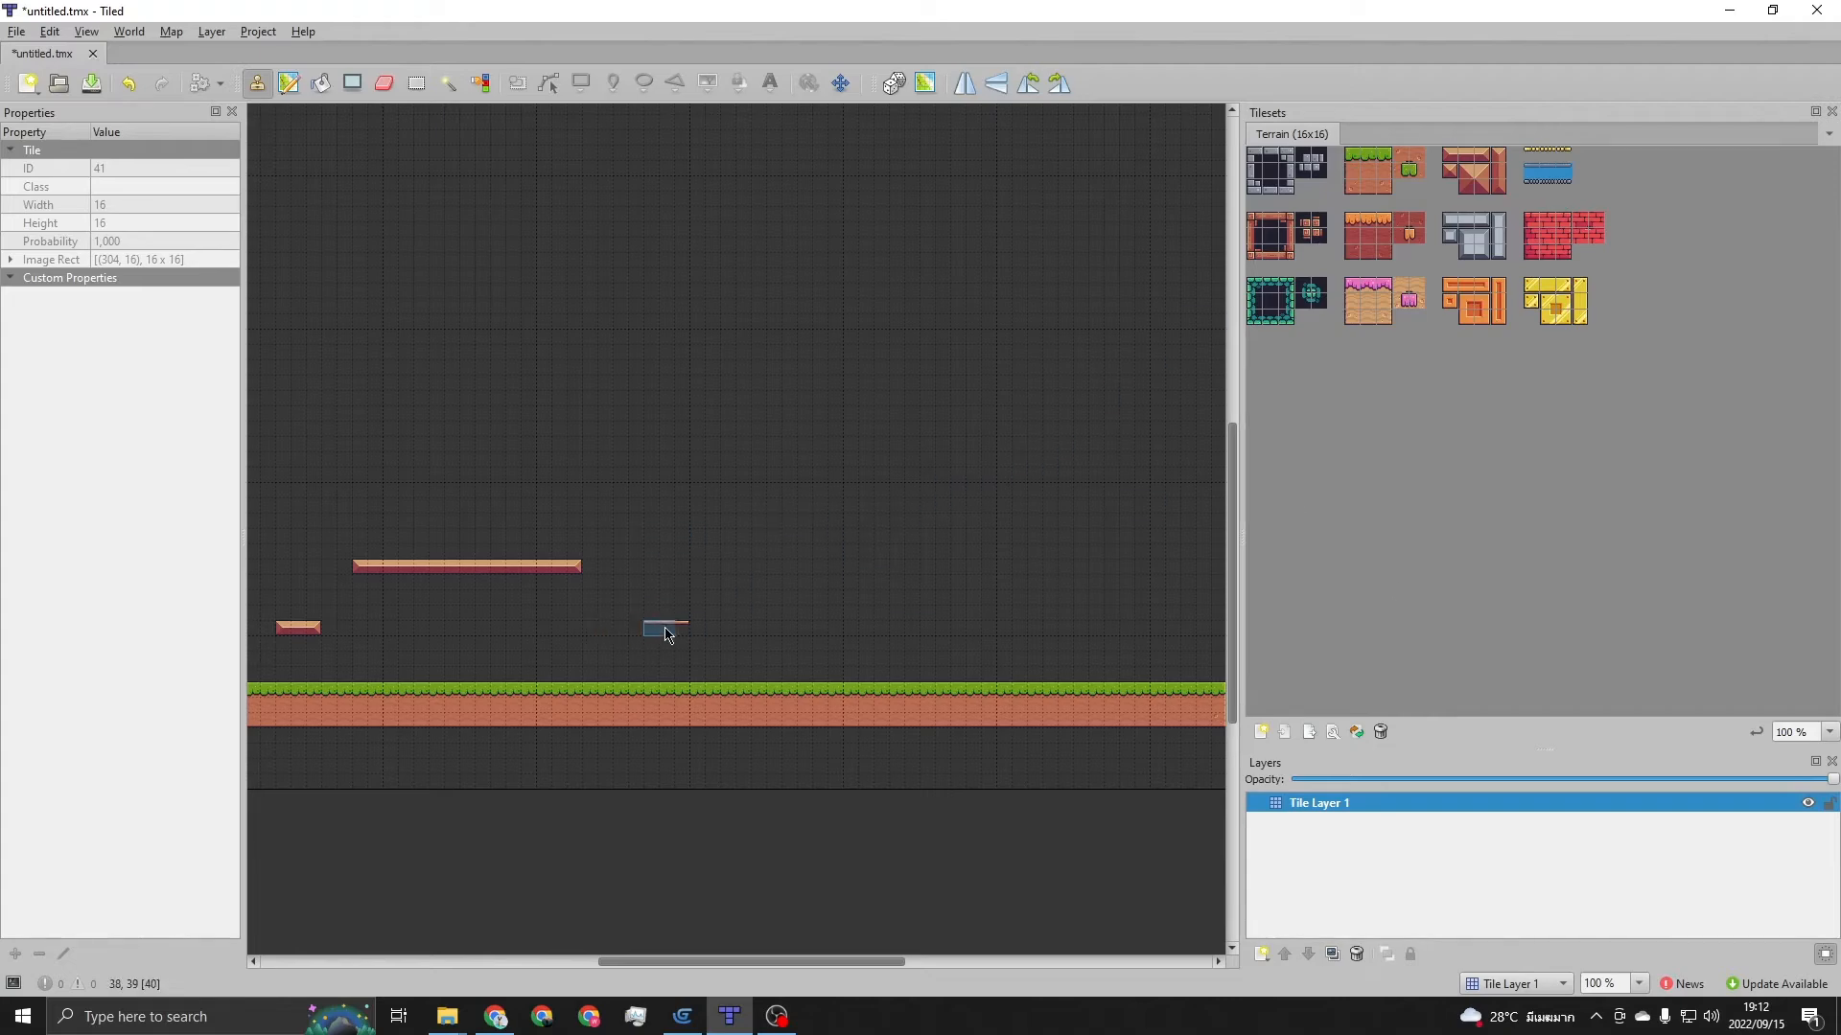
click(1554, 174)
click(709, 631)
drag(713, 621, 988, 630)
key(ctrl+z)
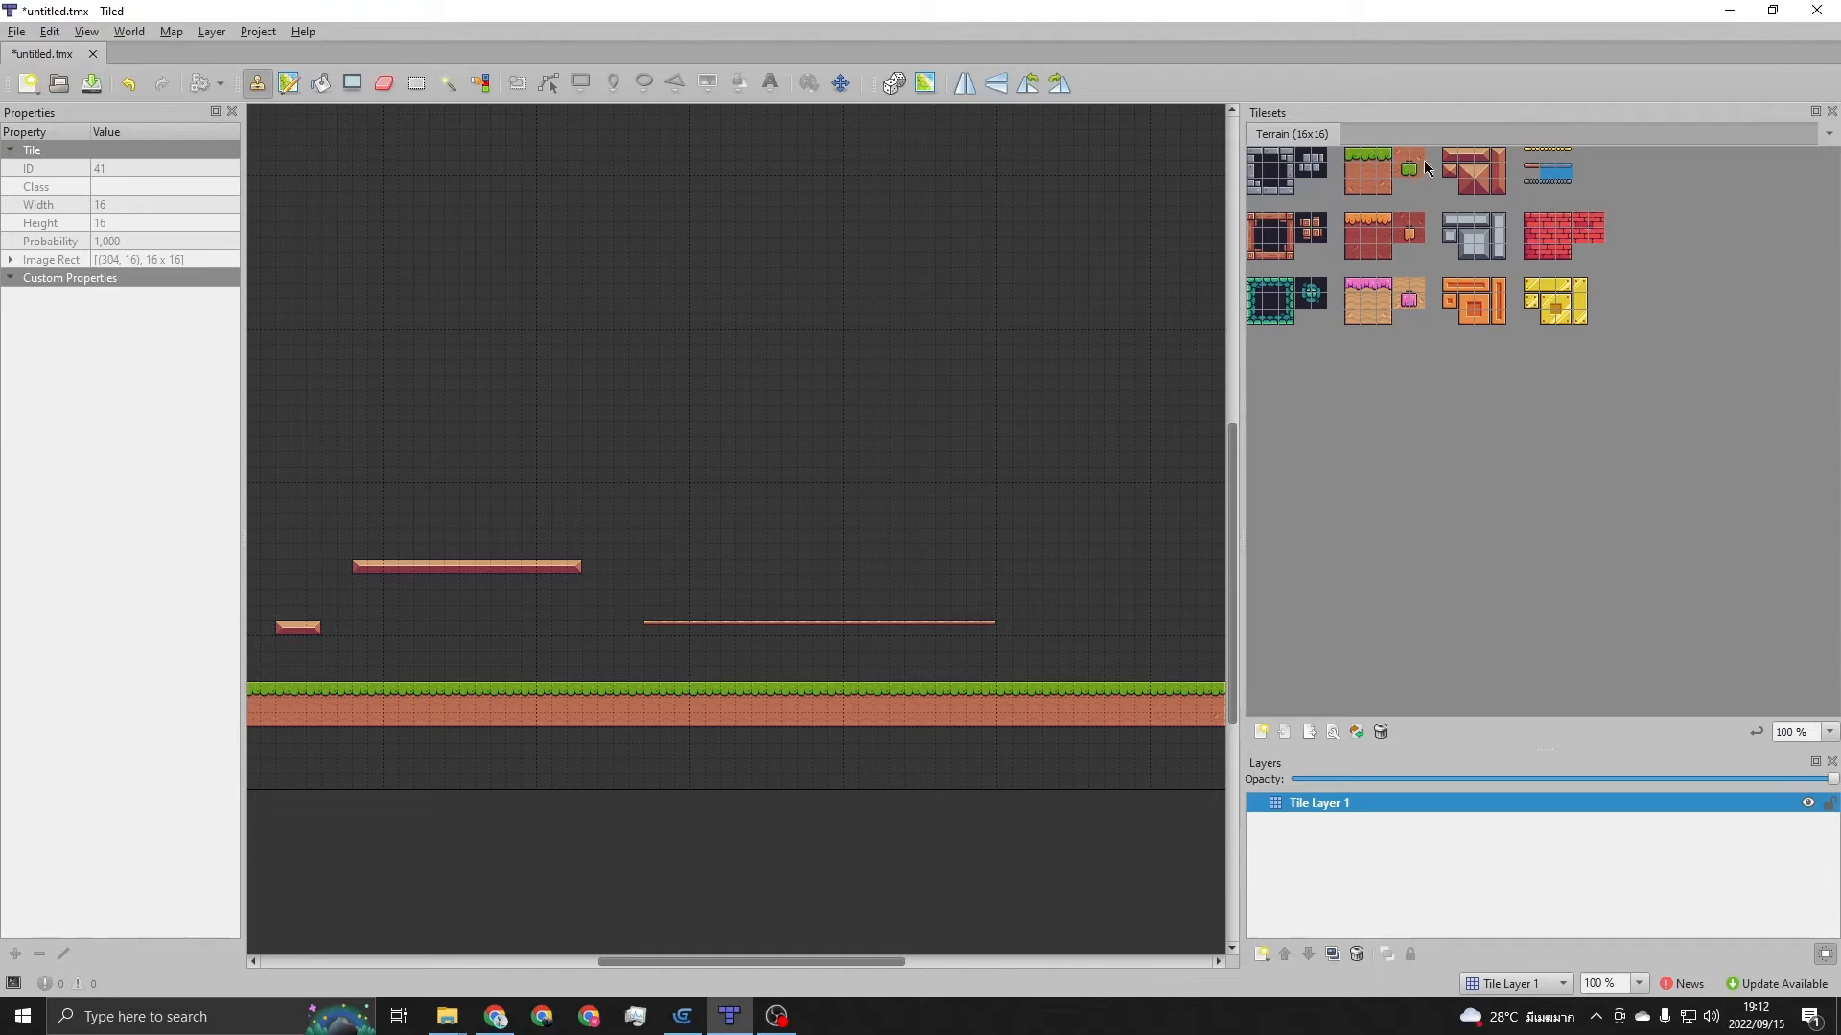
Build a one-tile-wide vertical beveled pillar about 17 tiles tall on the ground, right of the thin plank
drag(1498, 152, 1500, 187)
click(1066, 654)
drag(1503, 153, 1501, 169)
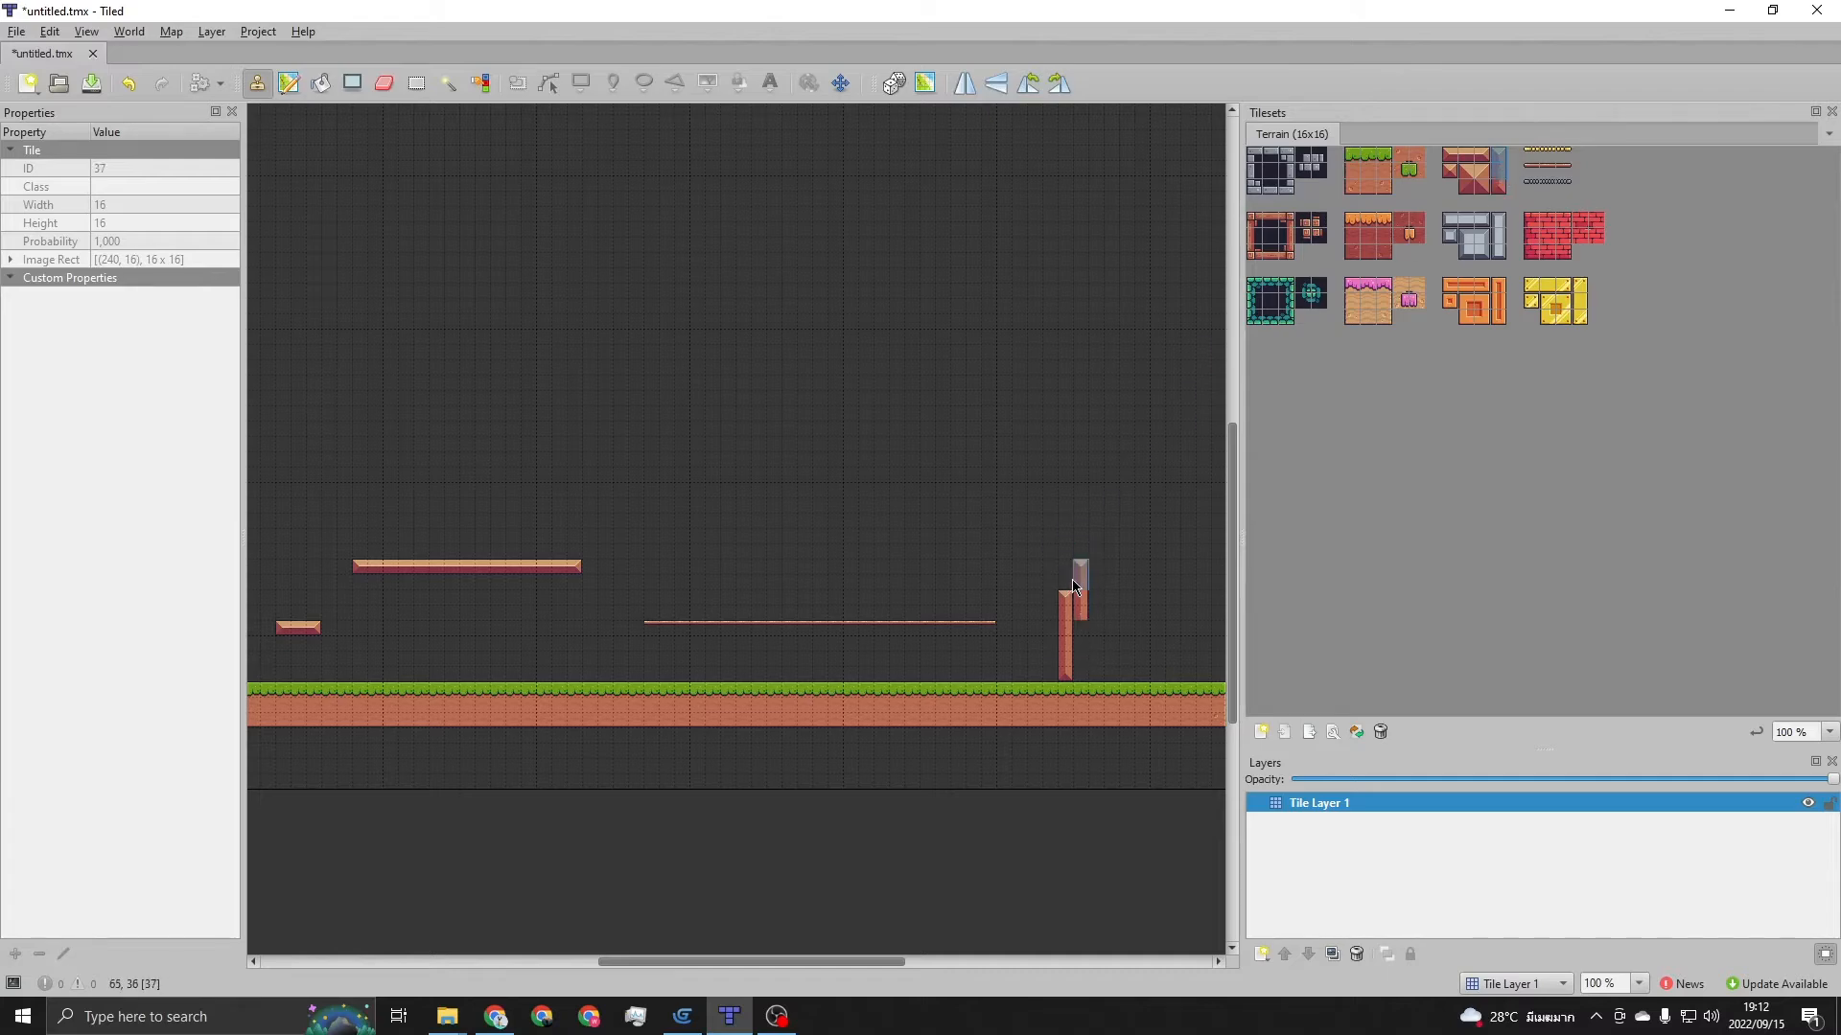
key(ctrl+z)
drag(1068, 641, 1072, 554)
key(ctrl+z)
click(1070, 646)
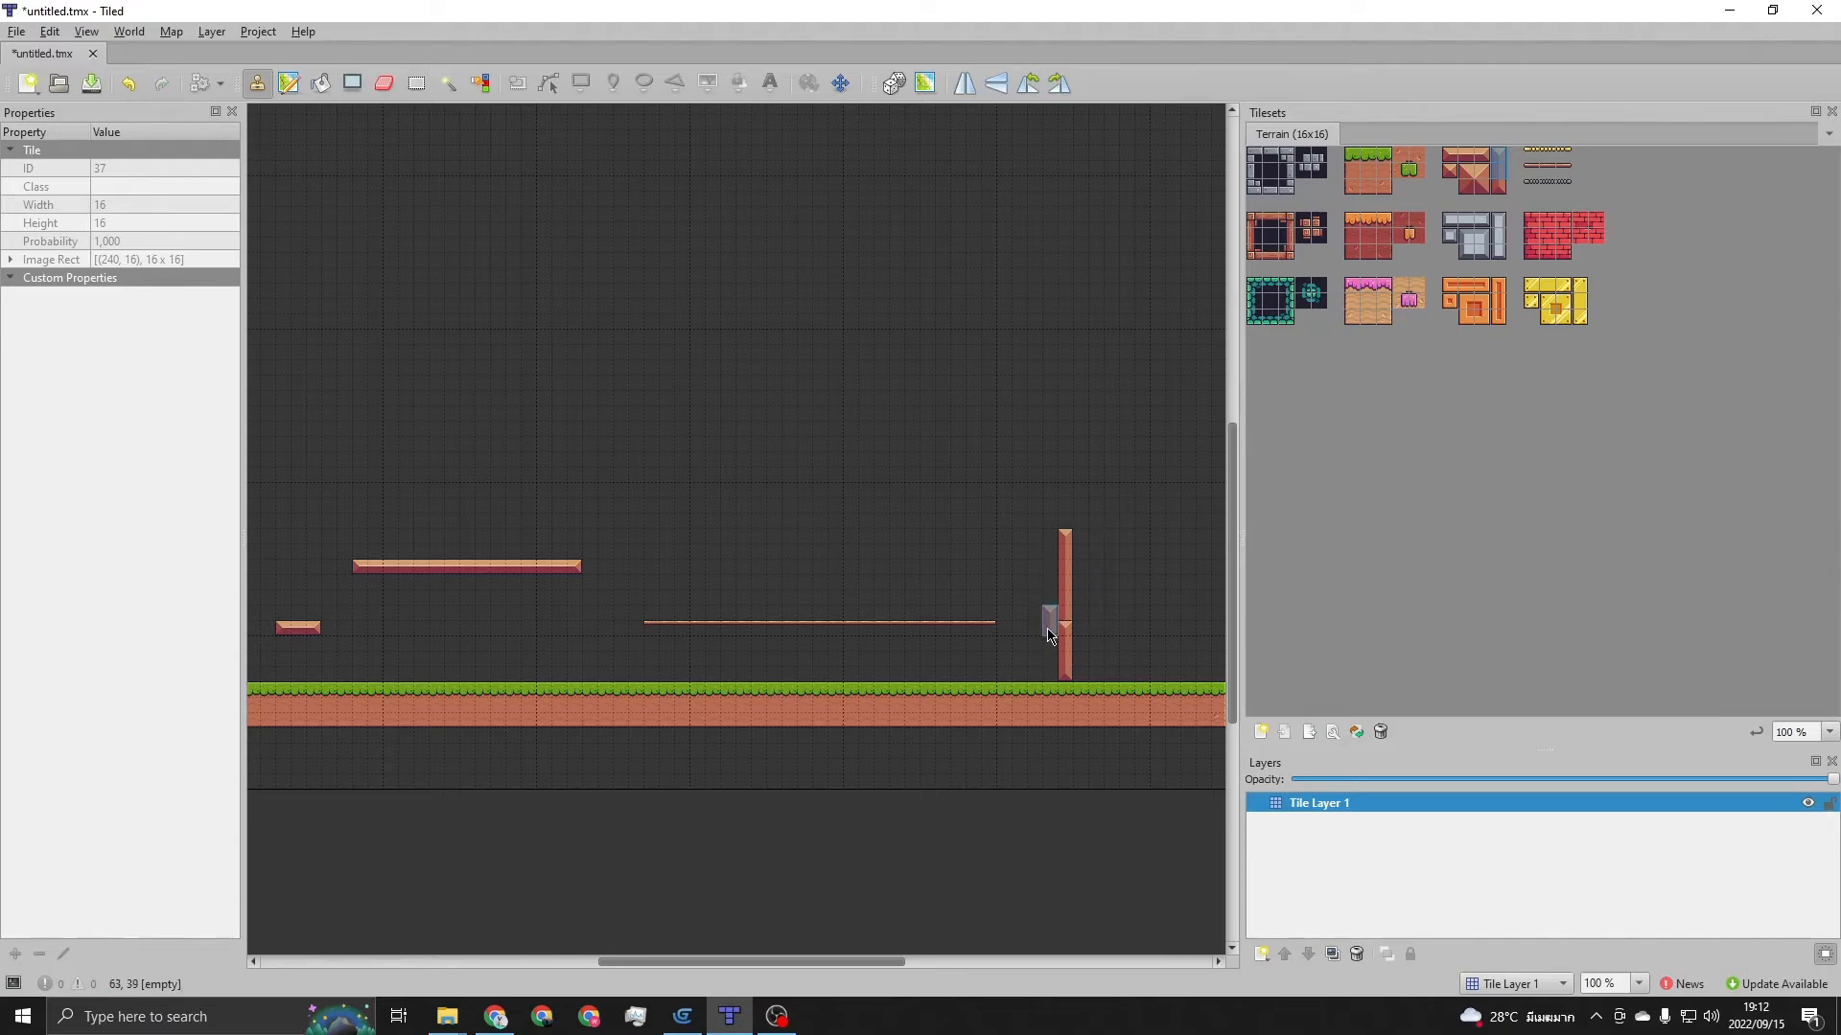
click(1062, 621)
drag(1070, 498, 1067, 451)
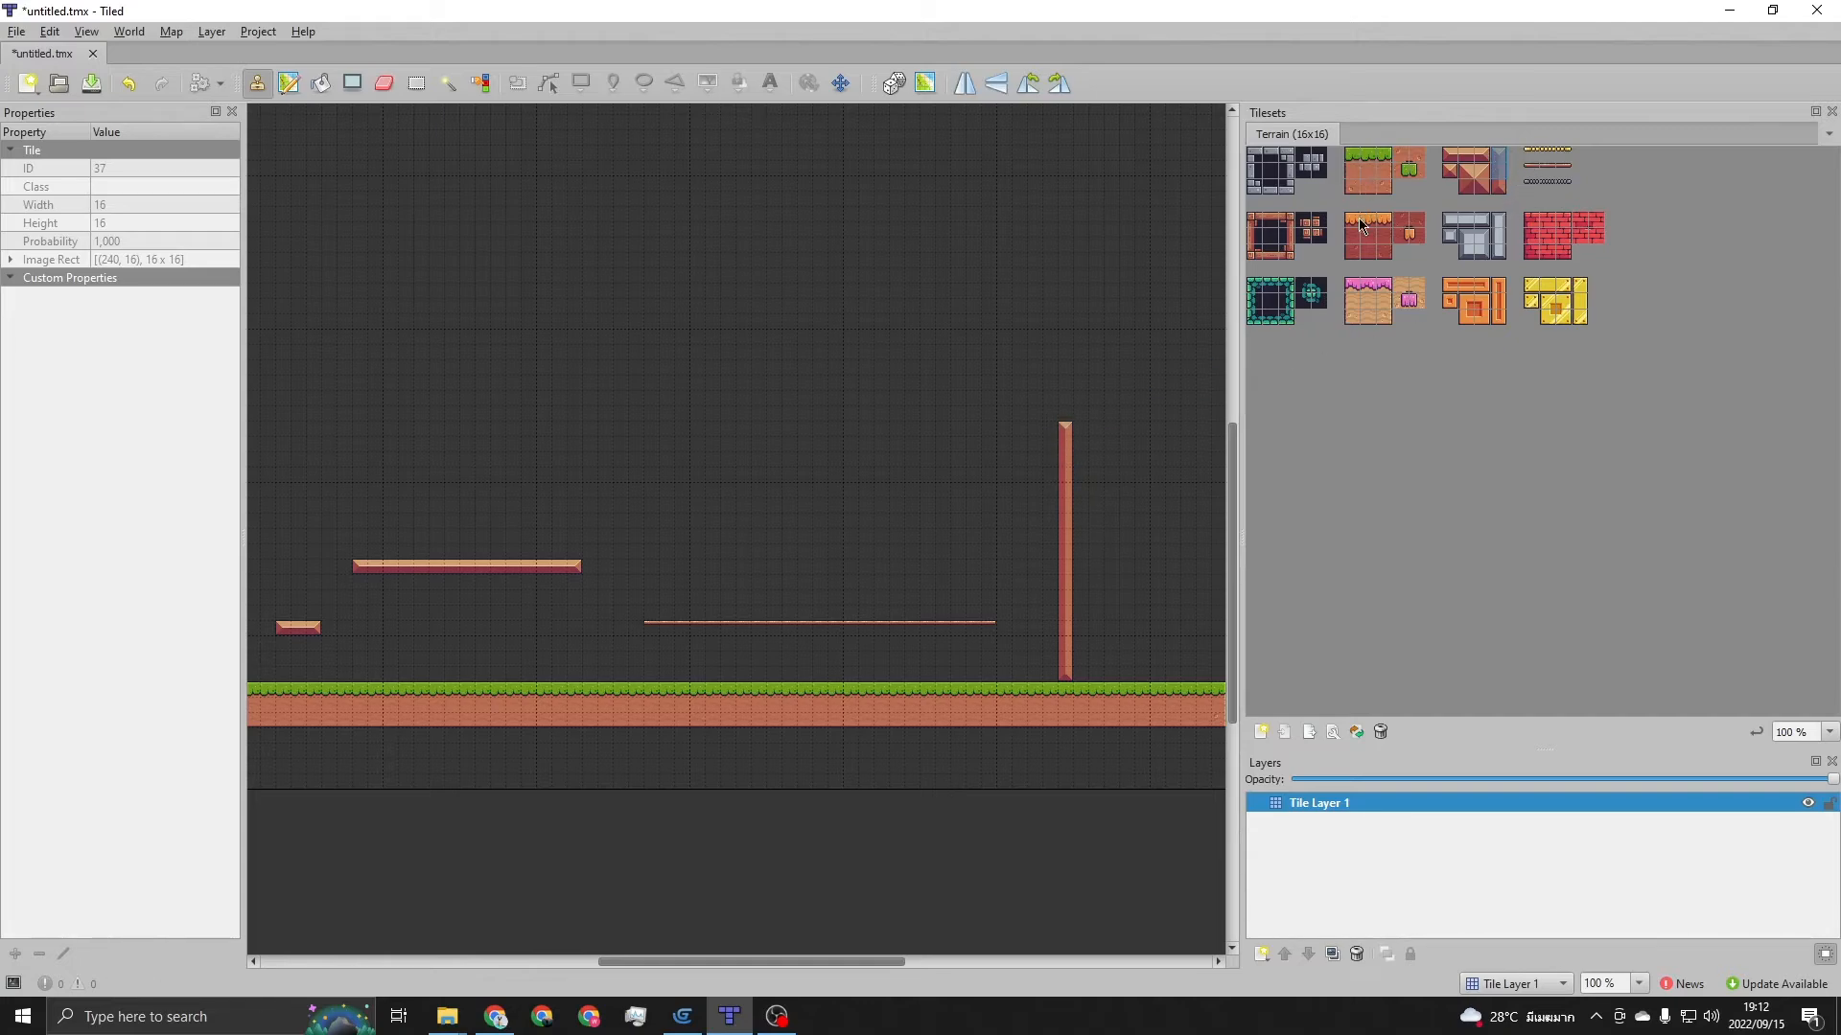
Place four three-tile-wide thin yellow platforms rising to the right, from above the brown plank toward the pillar
drag(1352, 153, 1382, 185)
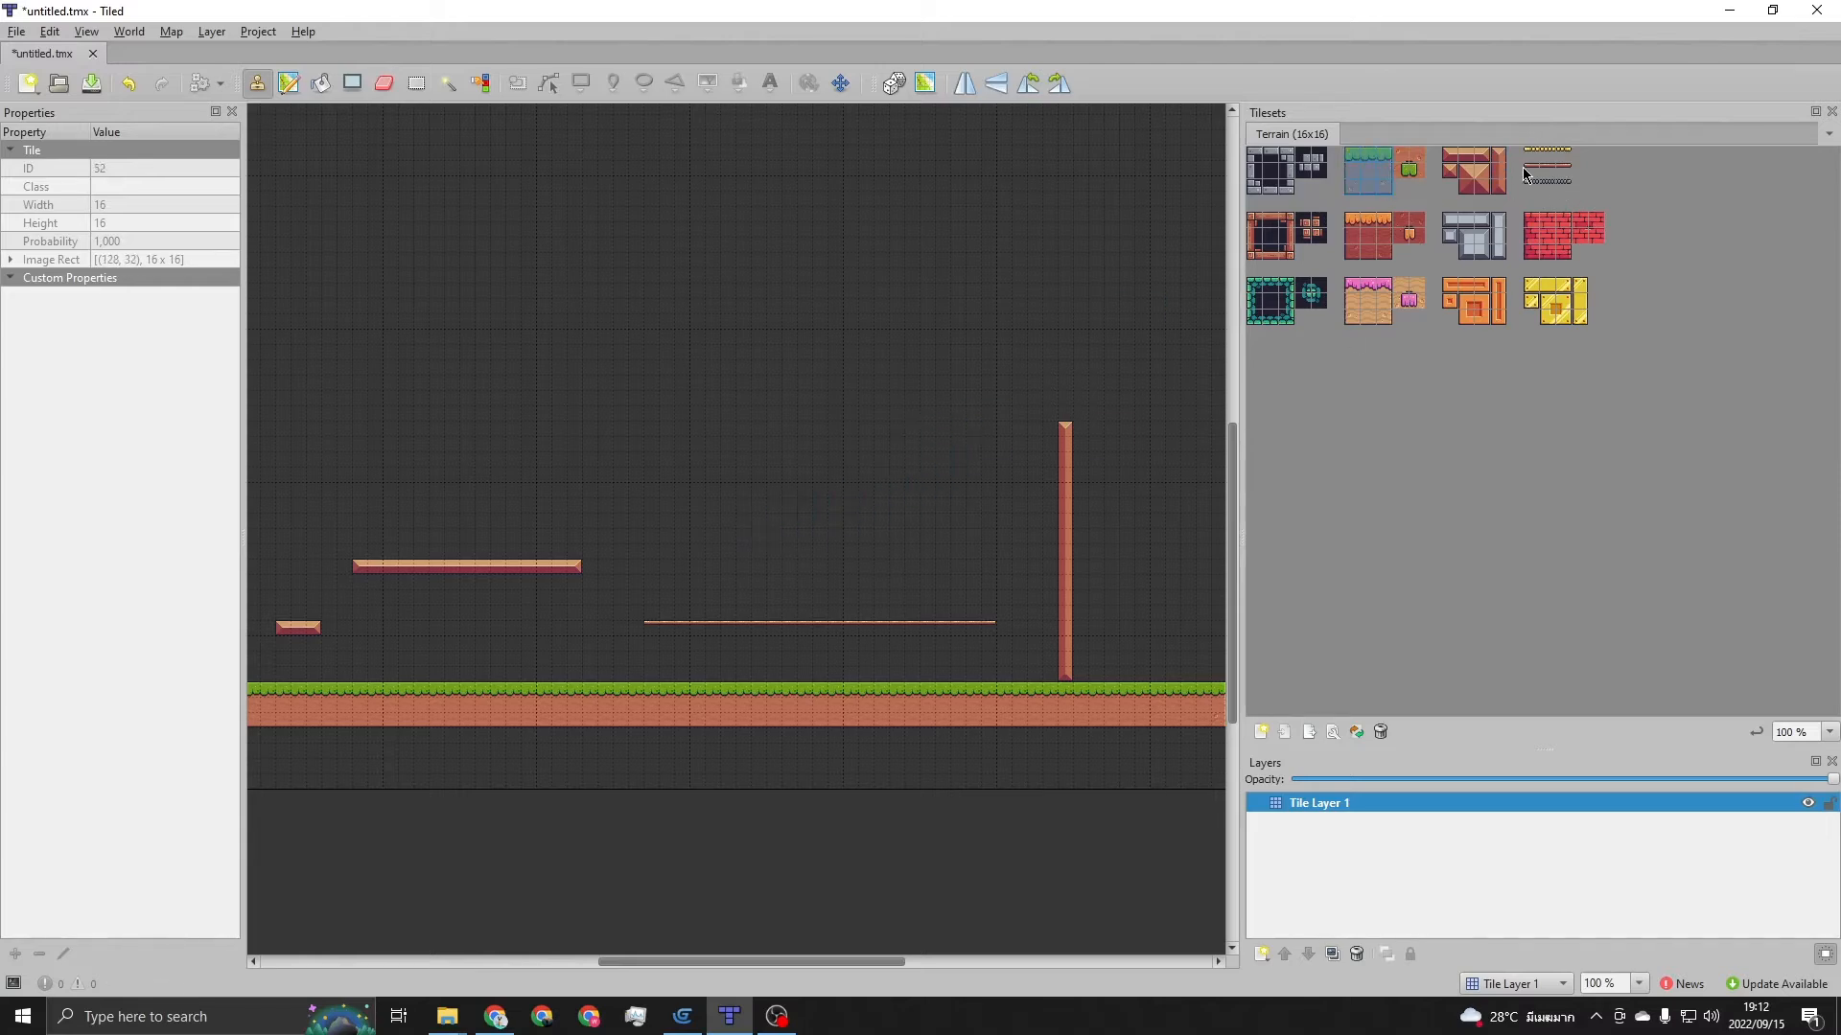
drag(1512, 171, 1562, 156)
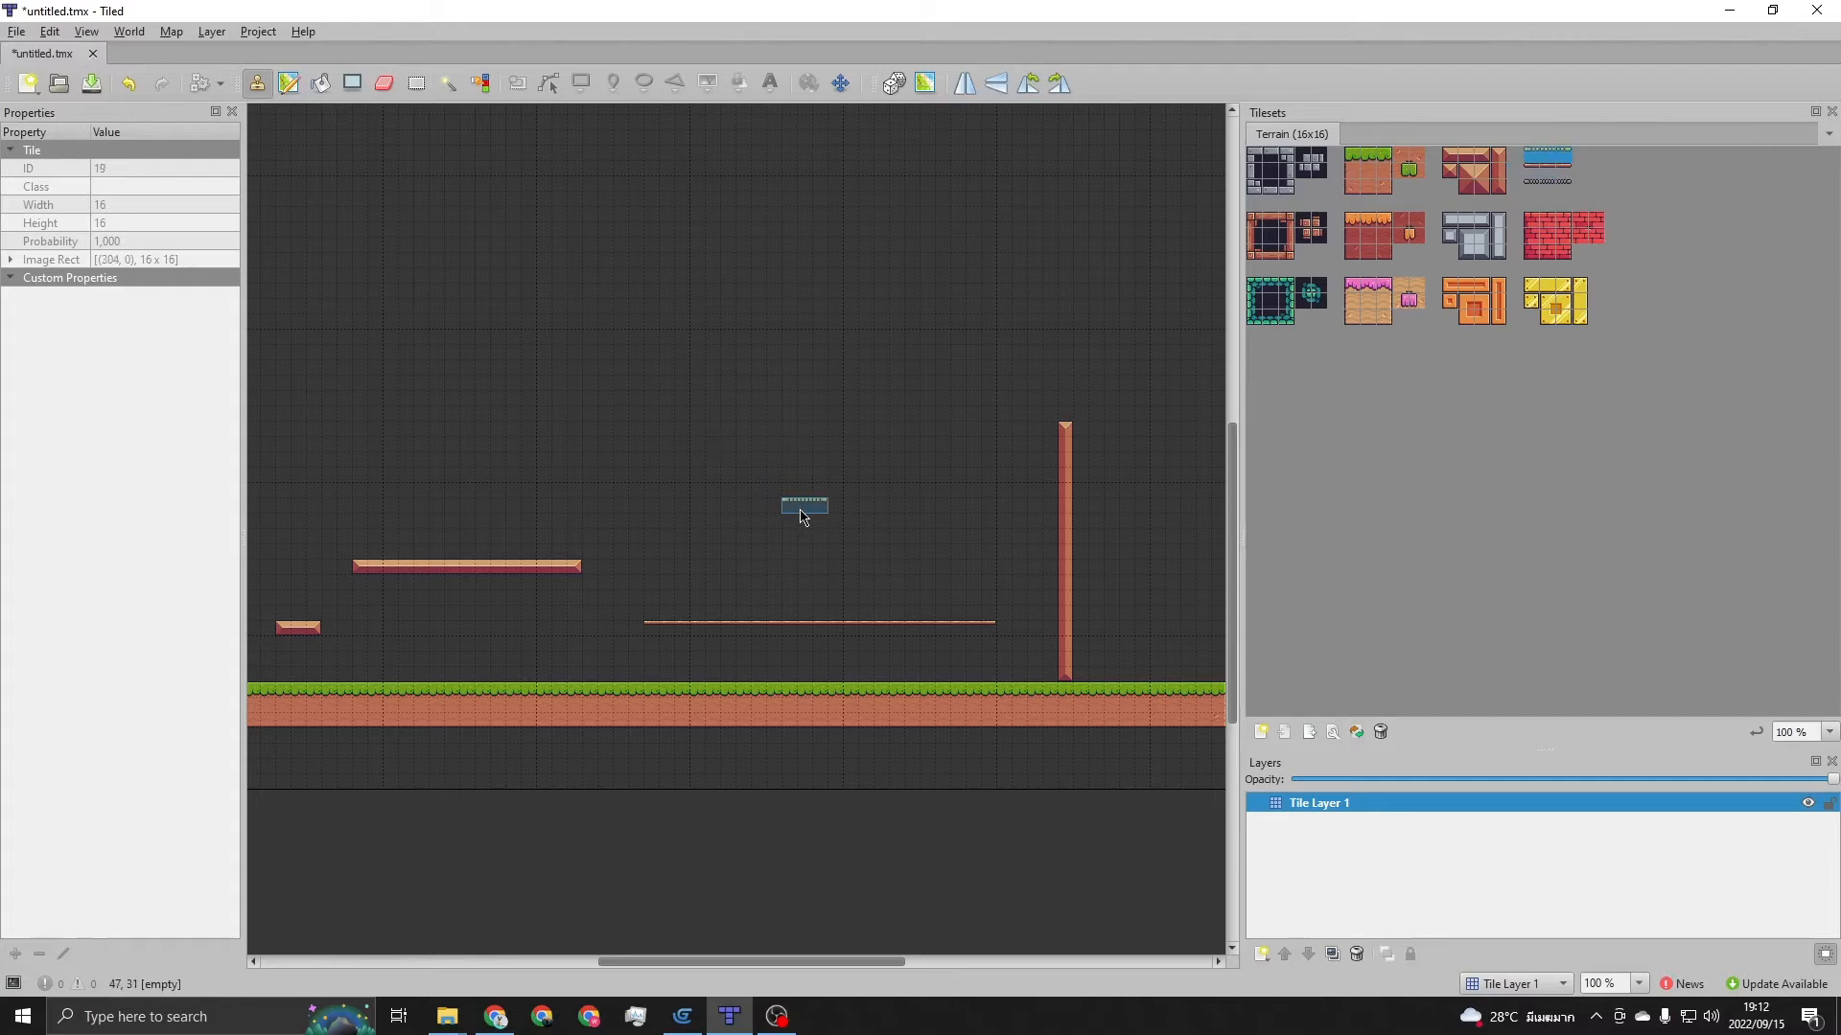
click(700, 491)
click(807, 445)
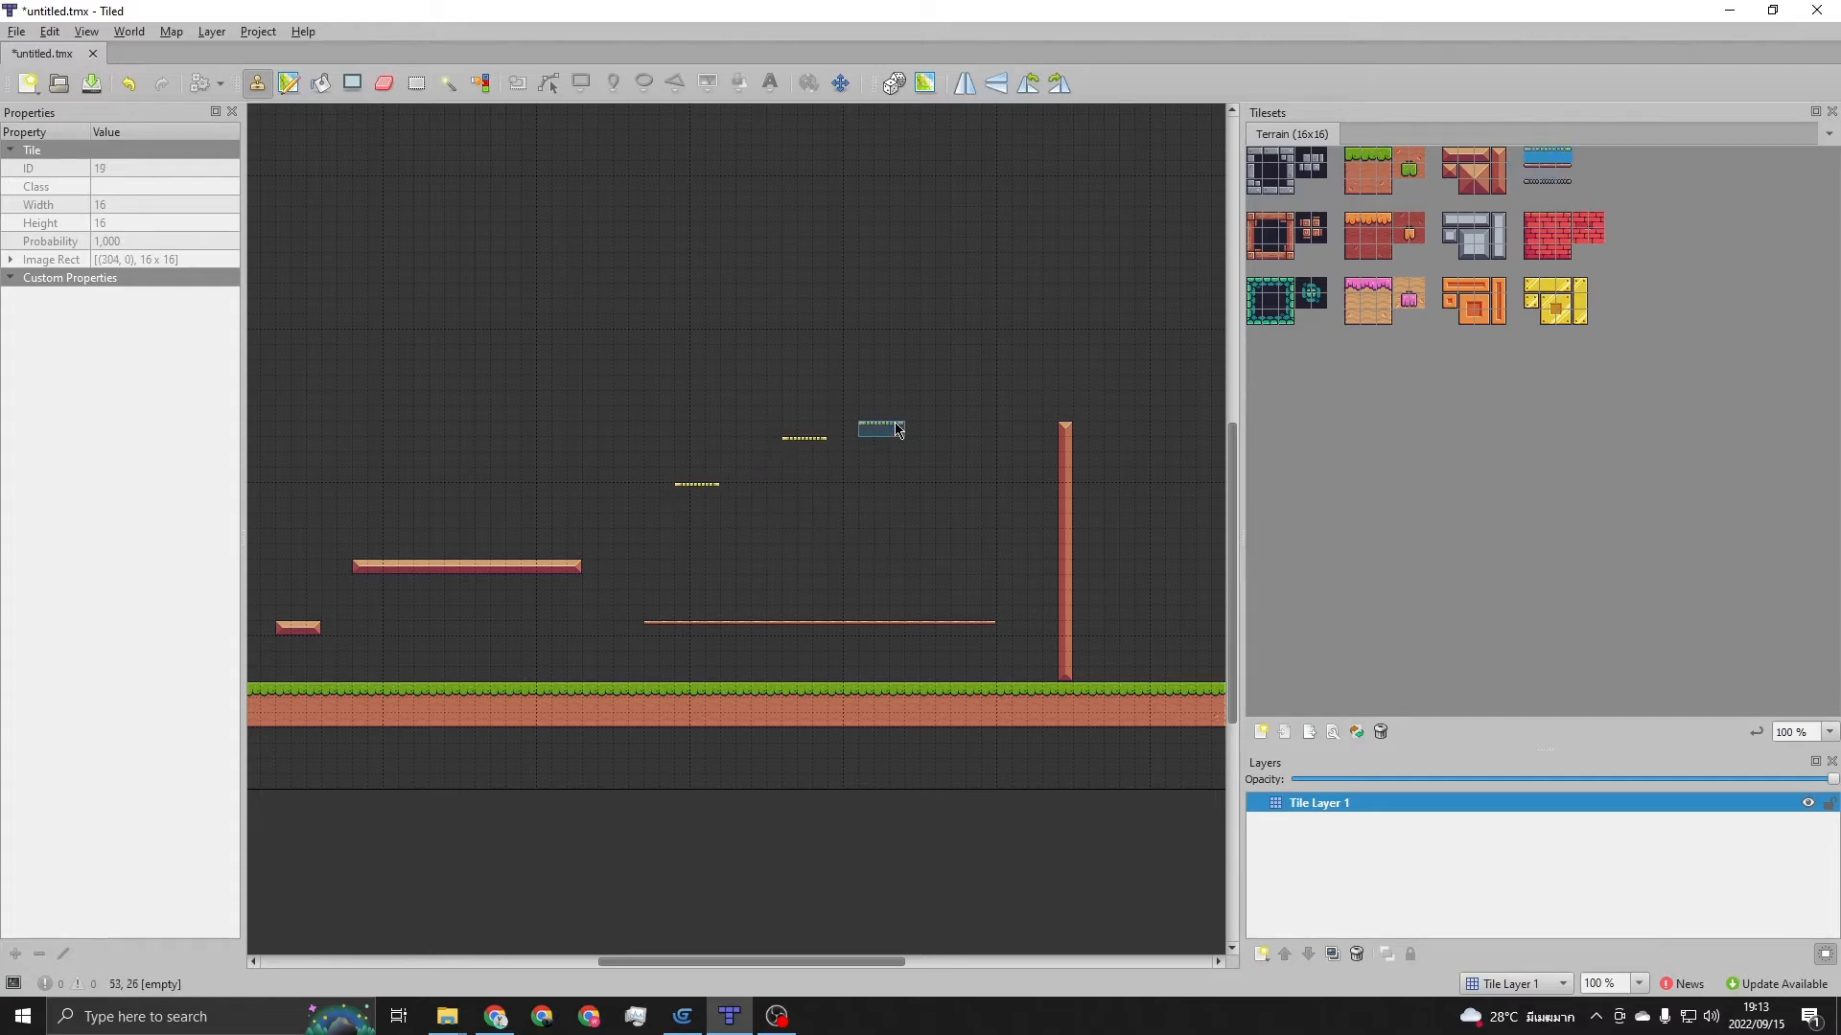
click(914, 399)
click(1003, 362)
Build a three-tile-wide red brick wall about 33 tiles tall at the right end of the grass ground
middle_drag(1138, 399, 788, 343)
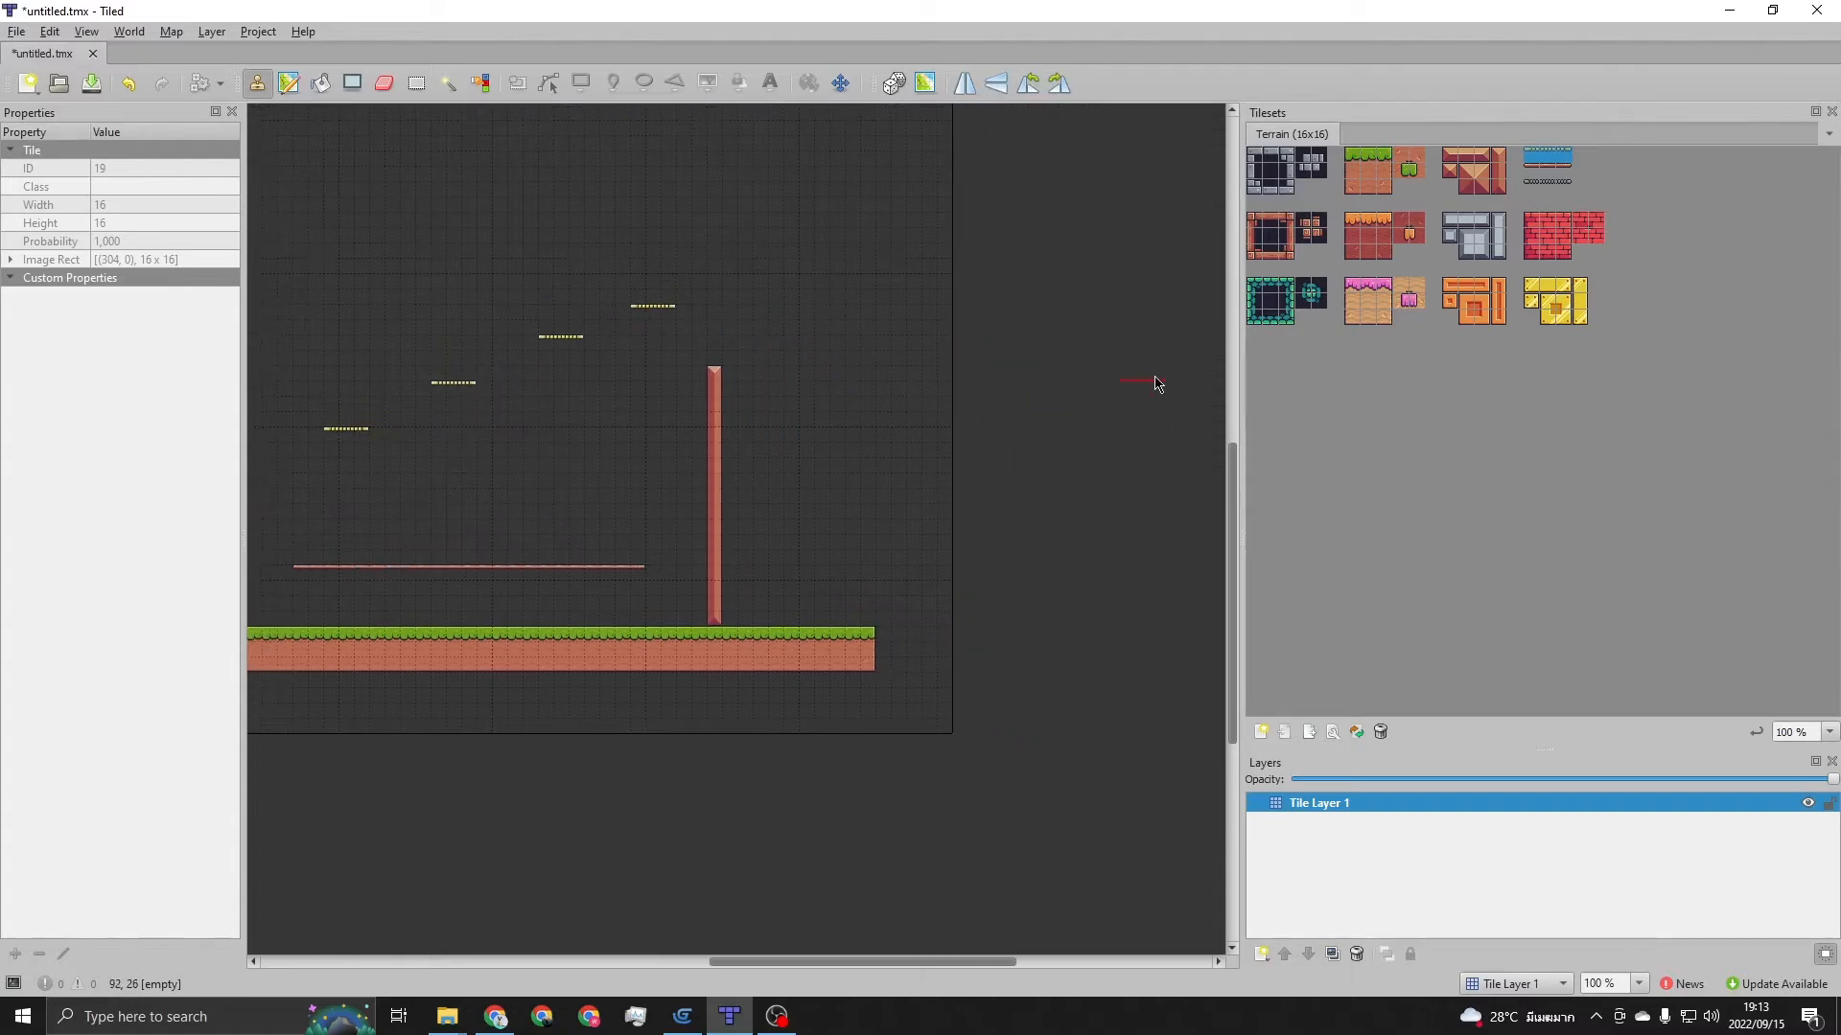
drag(1532, 226, 1568, 255)
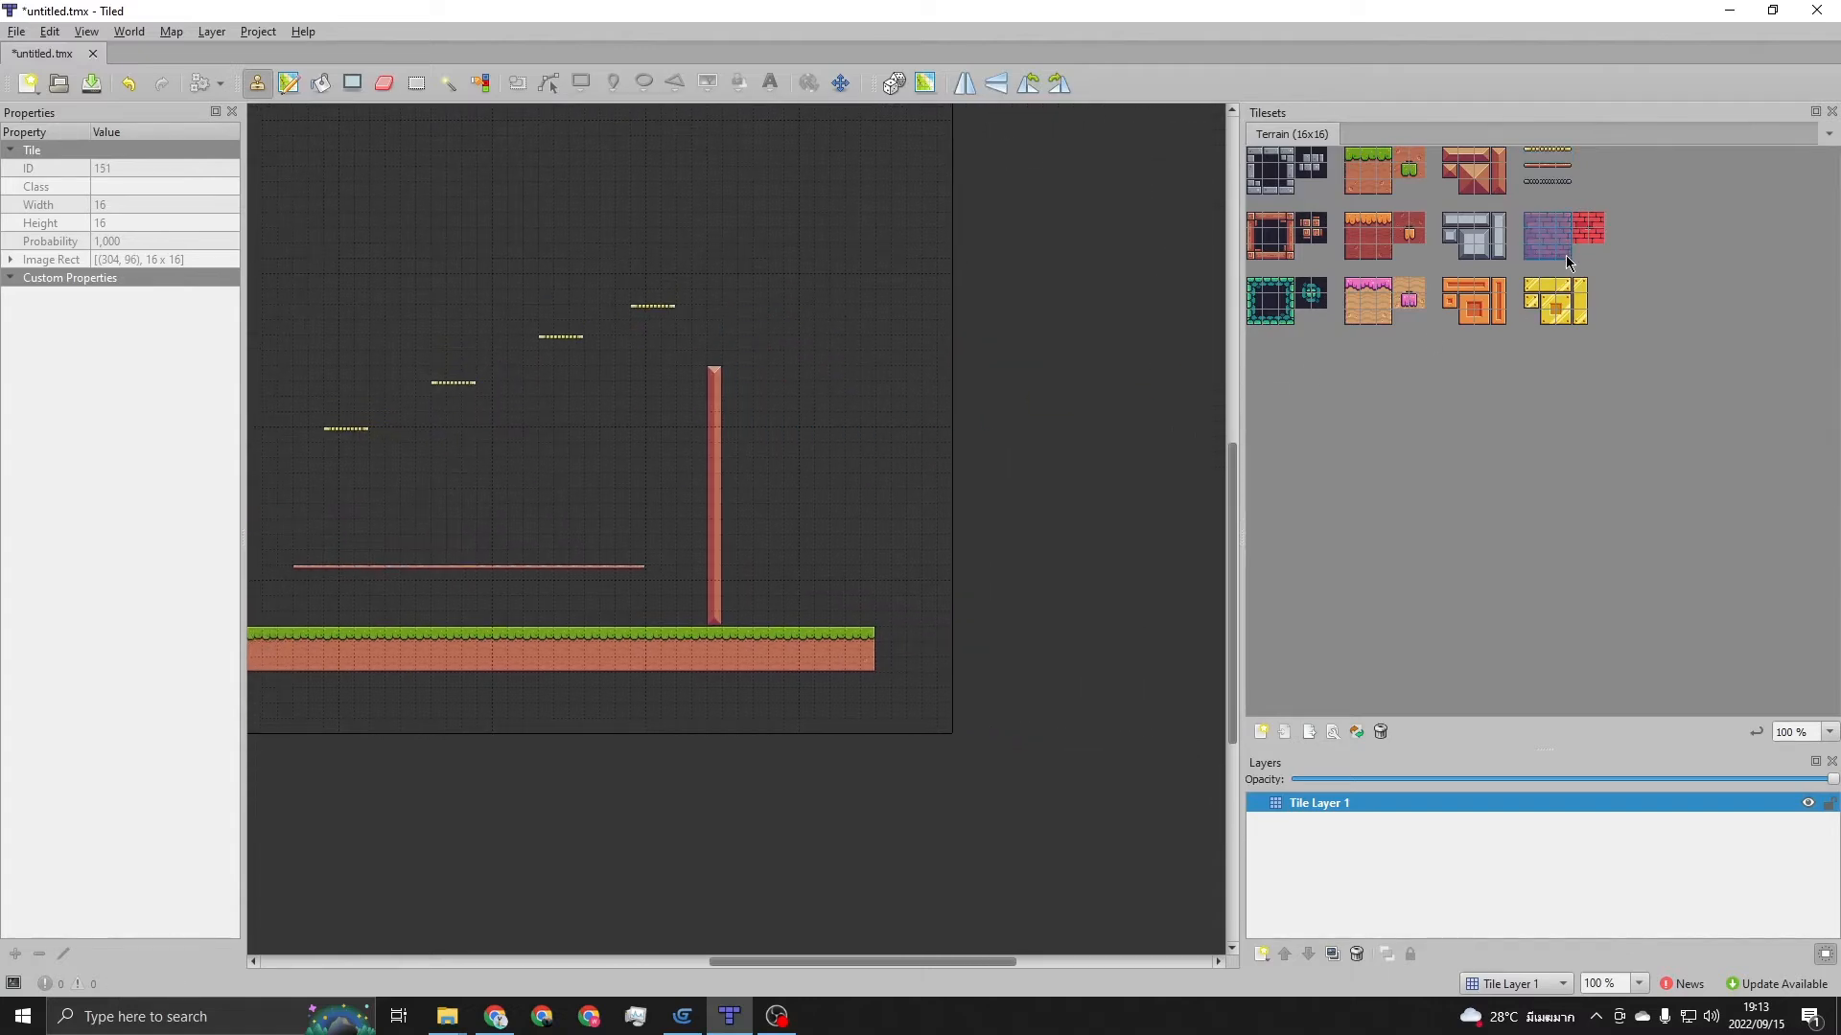
click(899, 660)
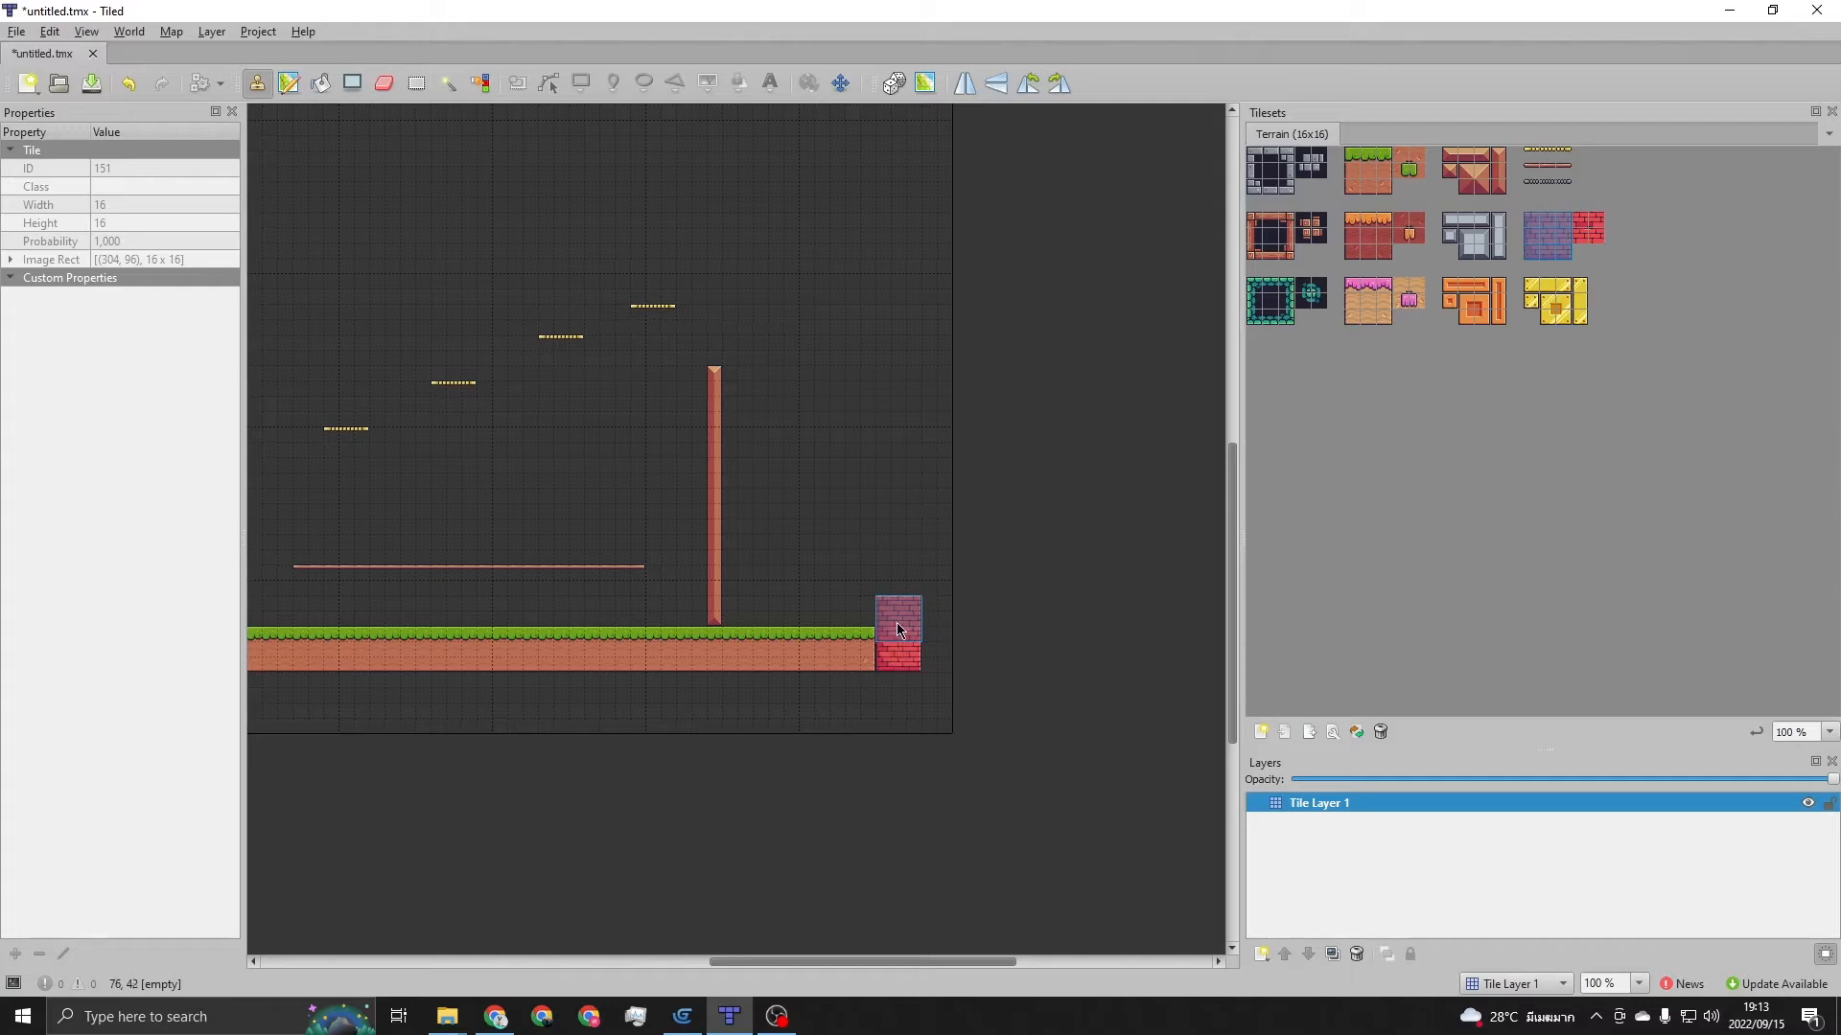
click(899, 600)
click(899, 558)
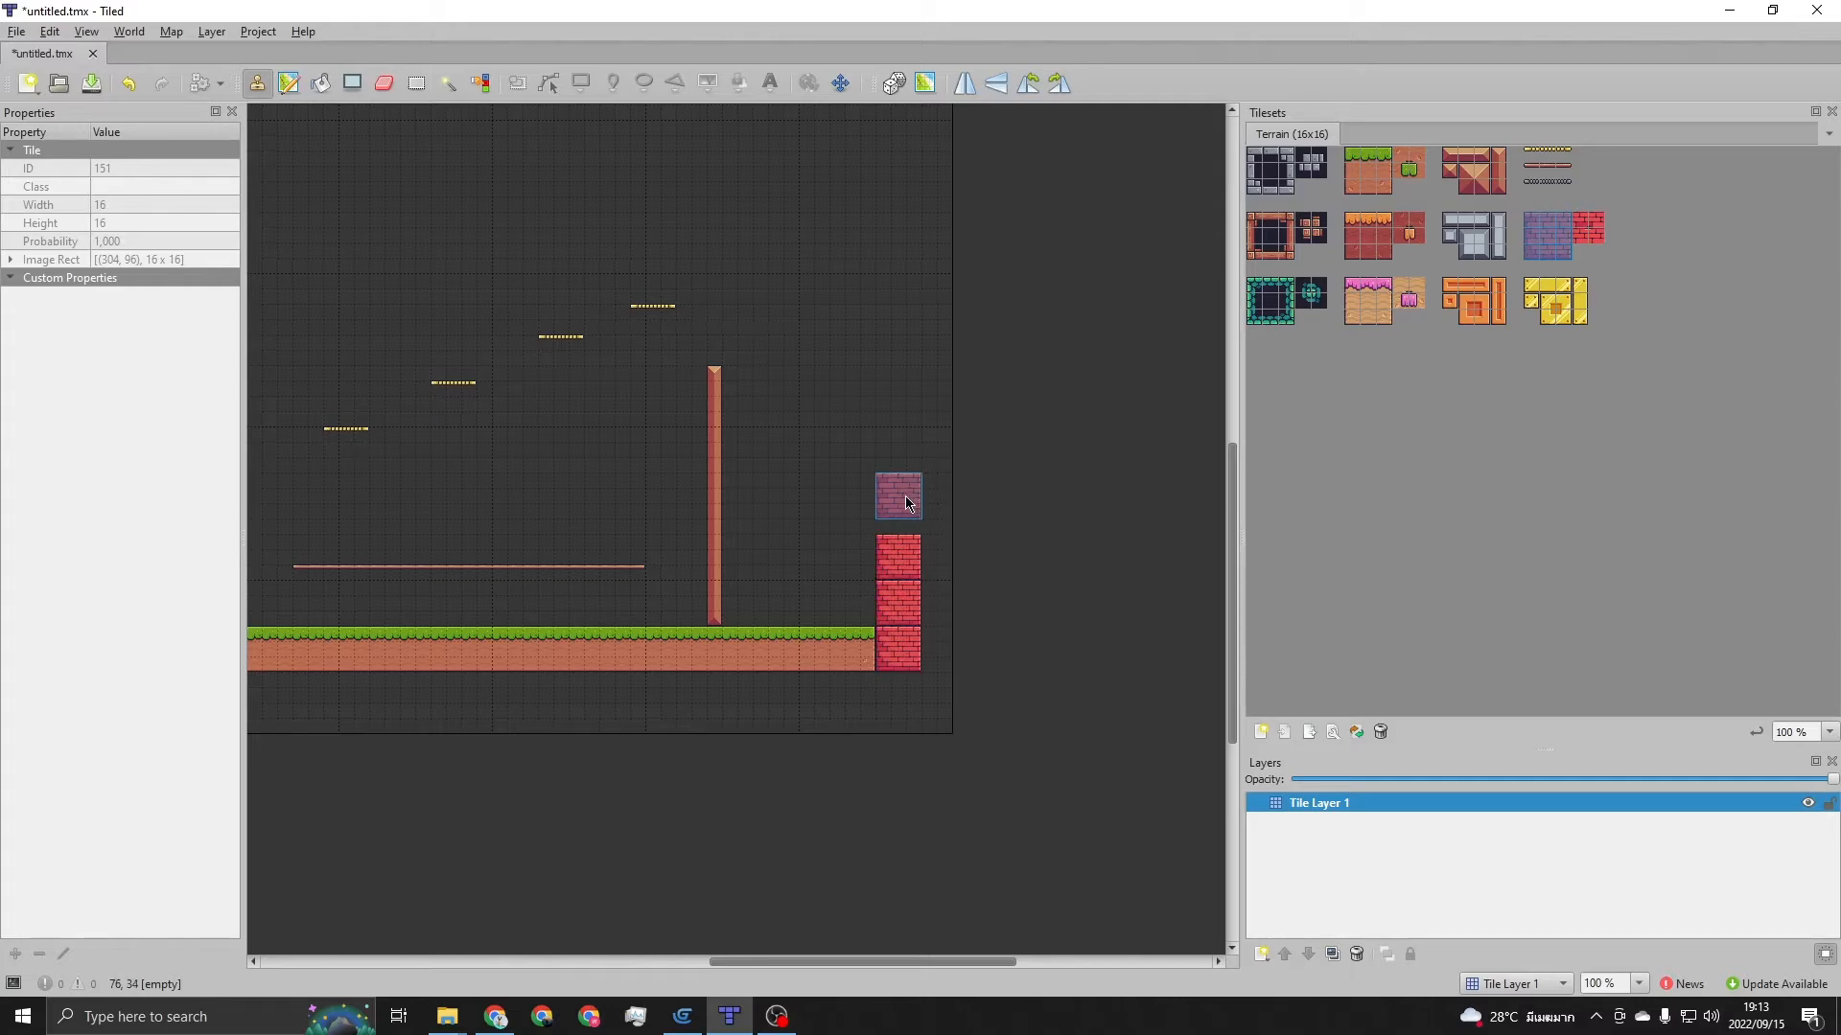
click(905, 513)
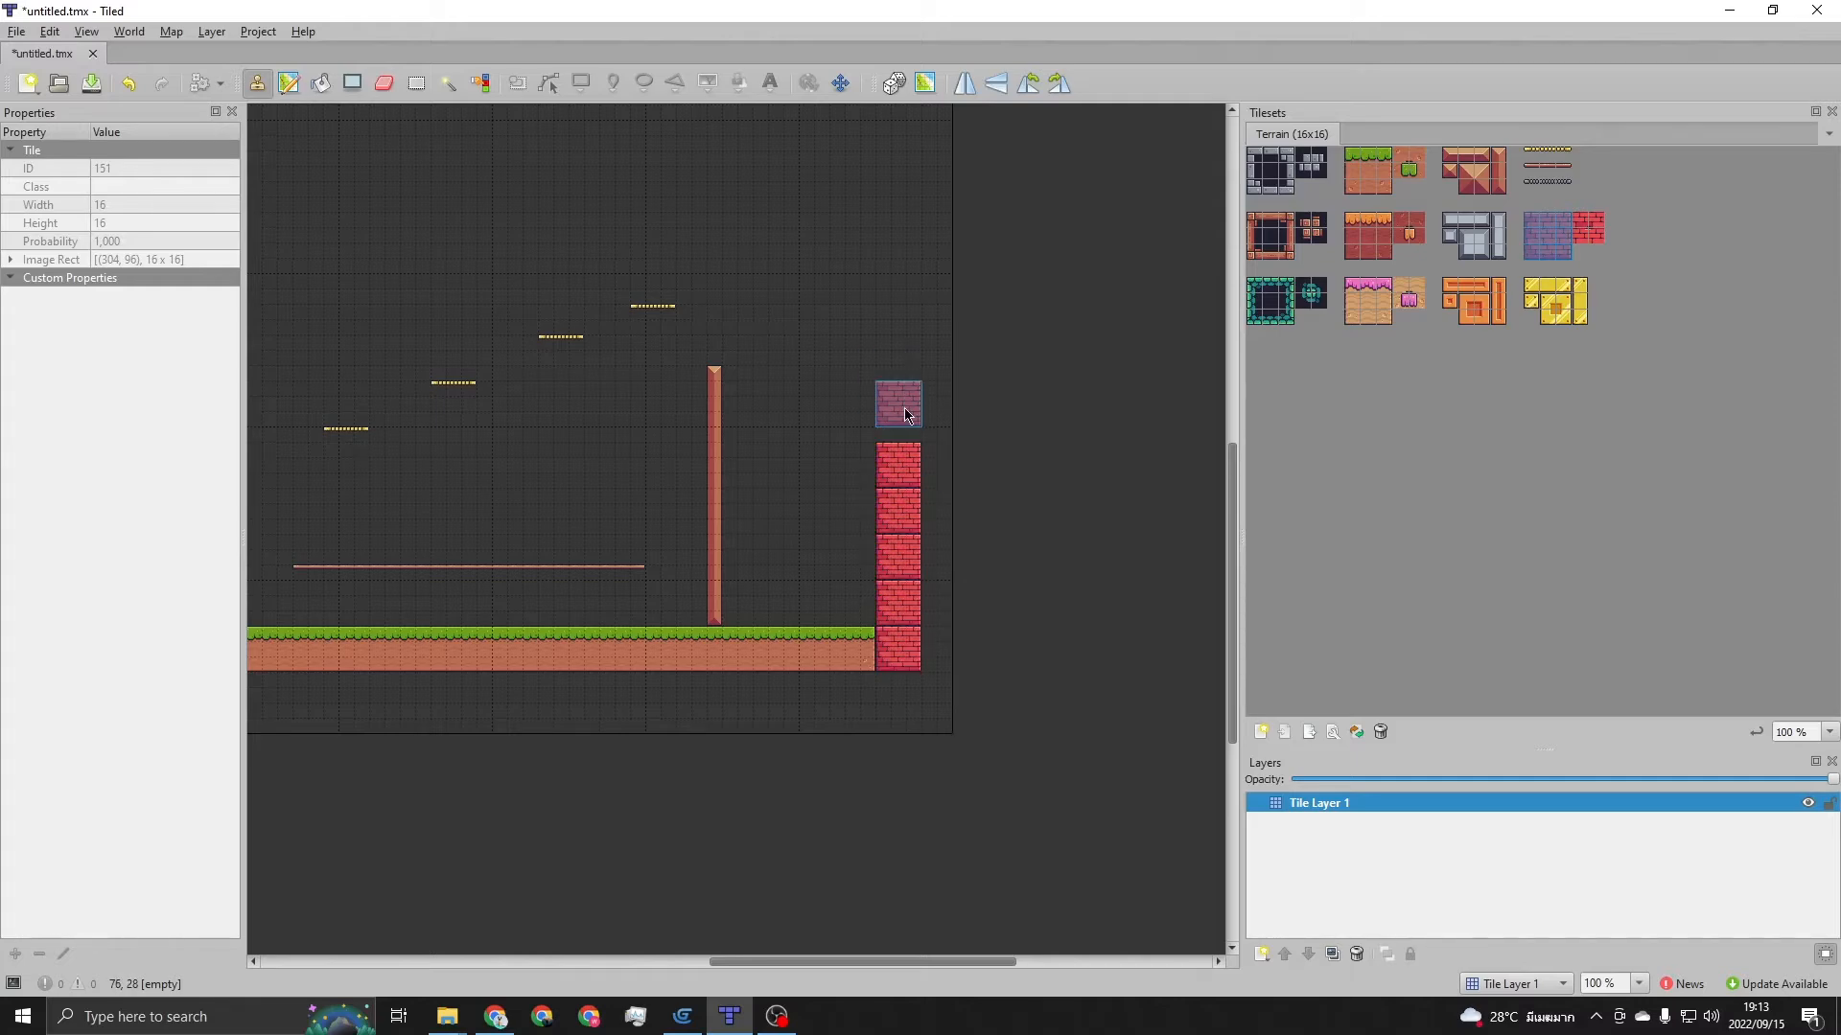
click(903, 422)
click(893, 295)
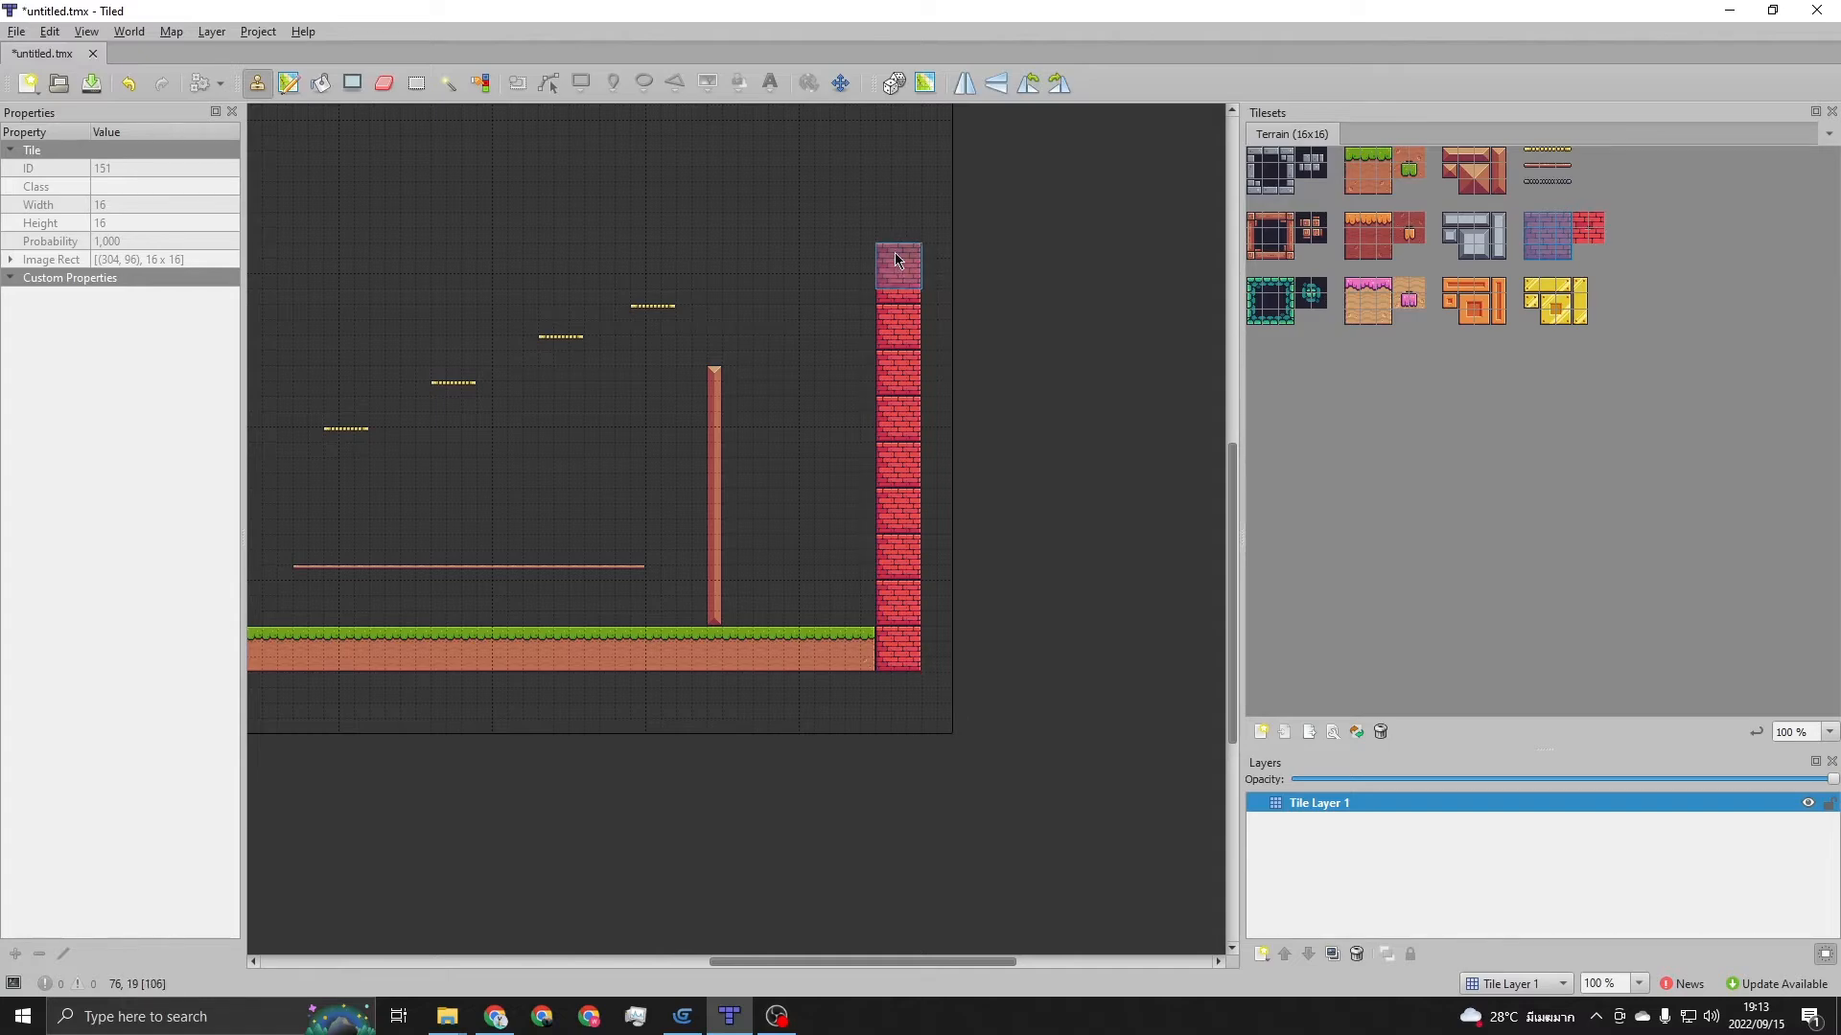
click(897, 238)
click(895, 192)
Examine the painted level from end to end and within the full map boundary
scroll(384, 263, down, 1)
middle_drag(367, 277, 814, 419)
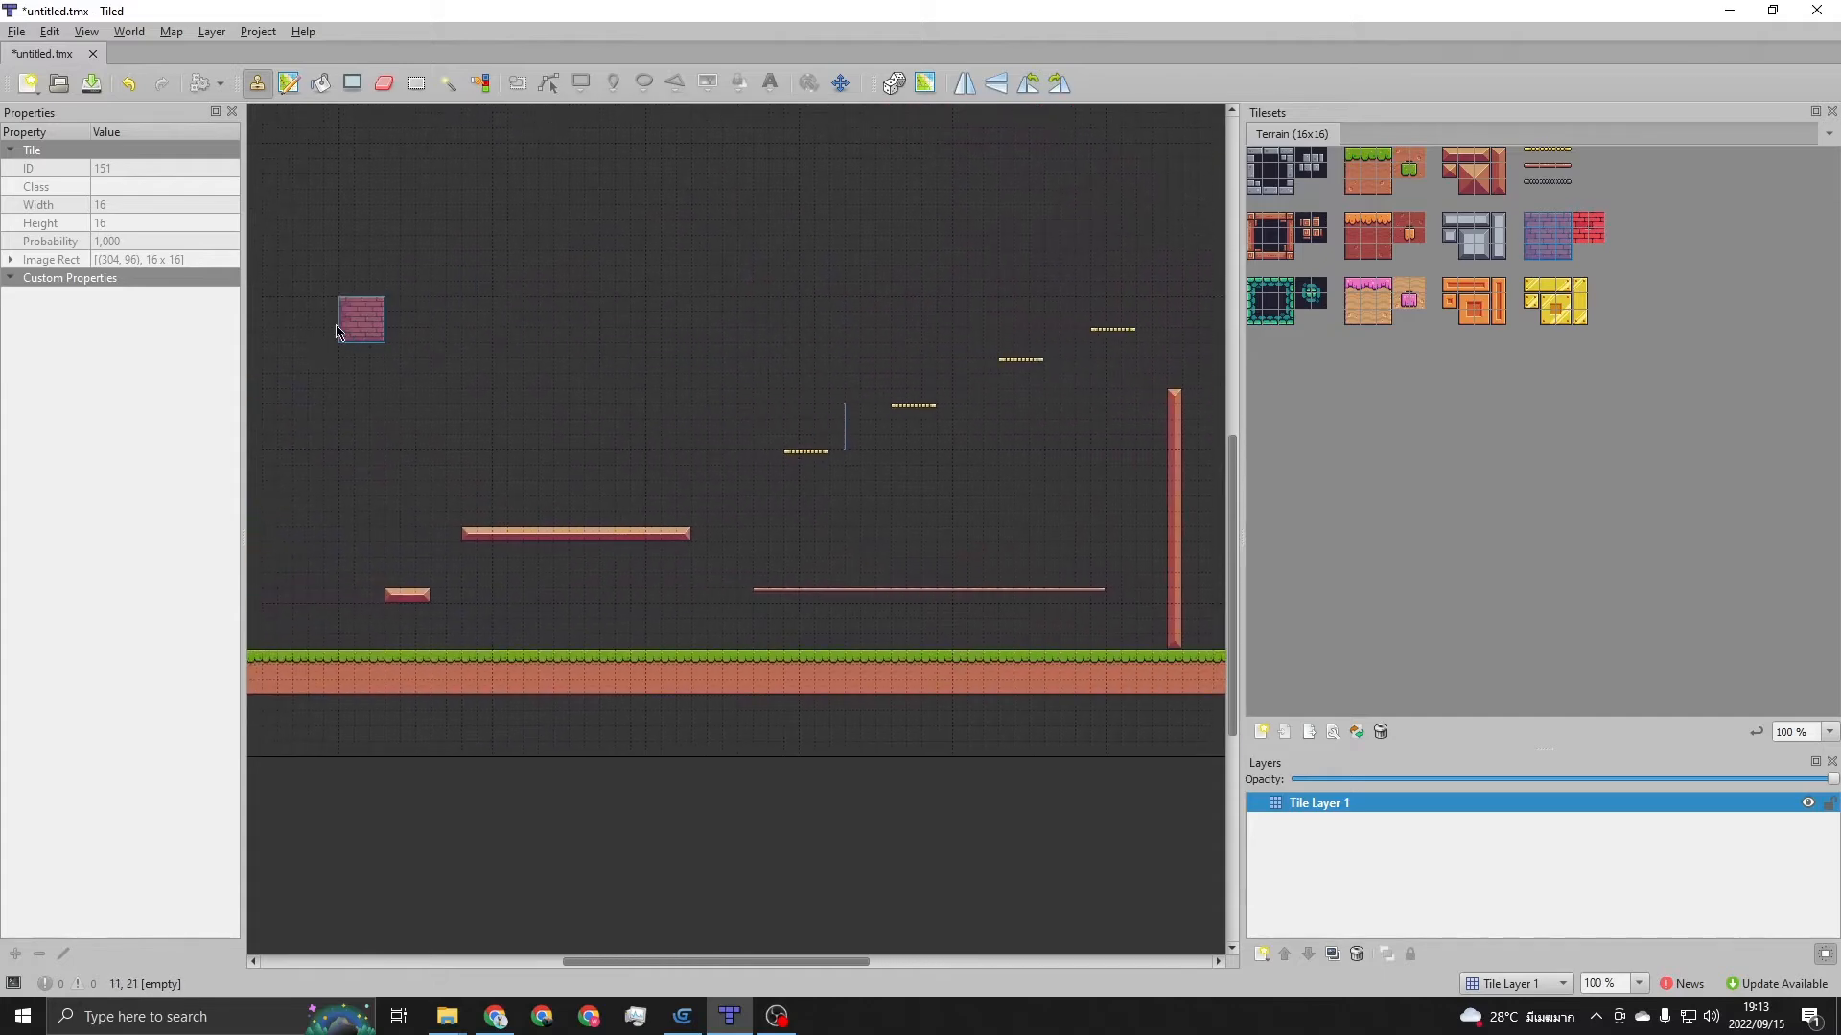
mouse_move(359, 482)
middle_down()
mouse_move(706, 468)
mouse_move(353, 485)
middle_up()
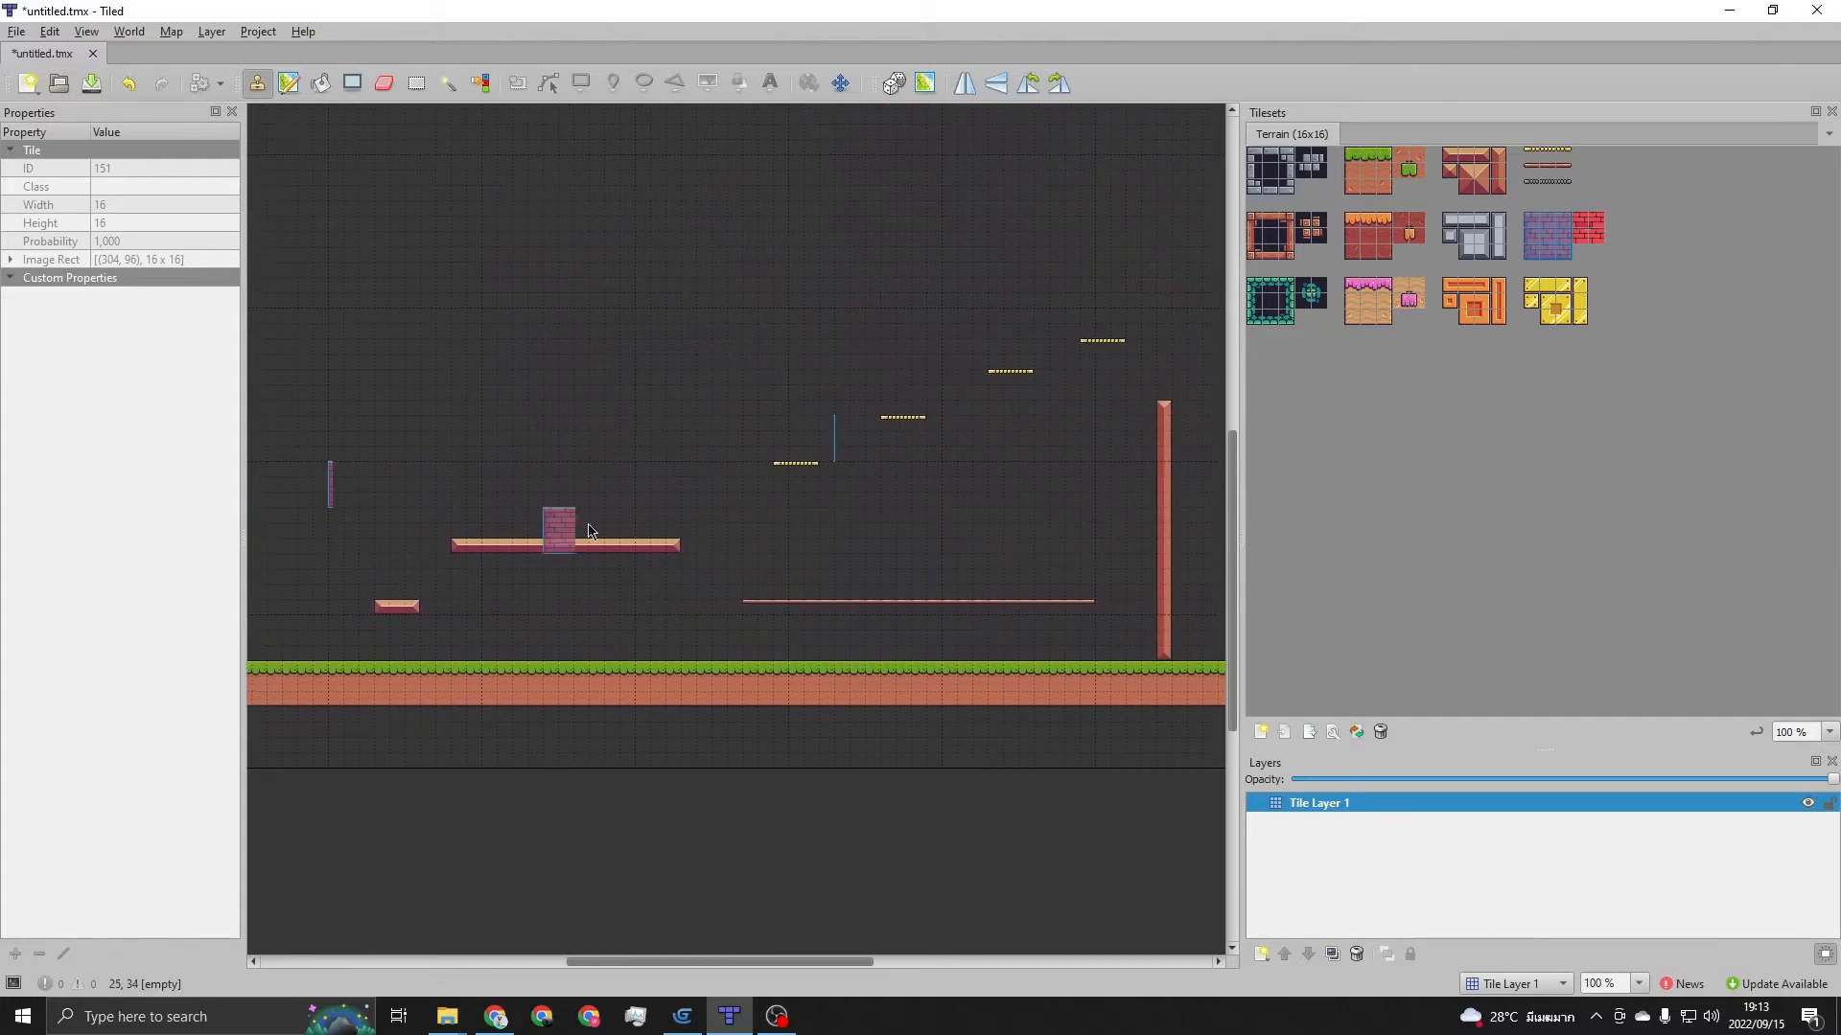
middle_drag(871, 485, 597, 541)
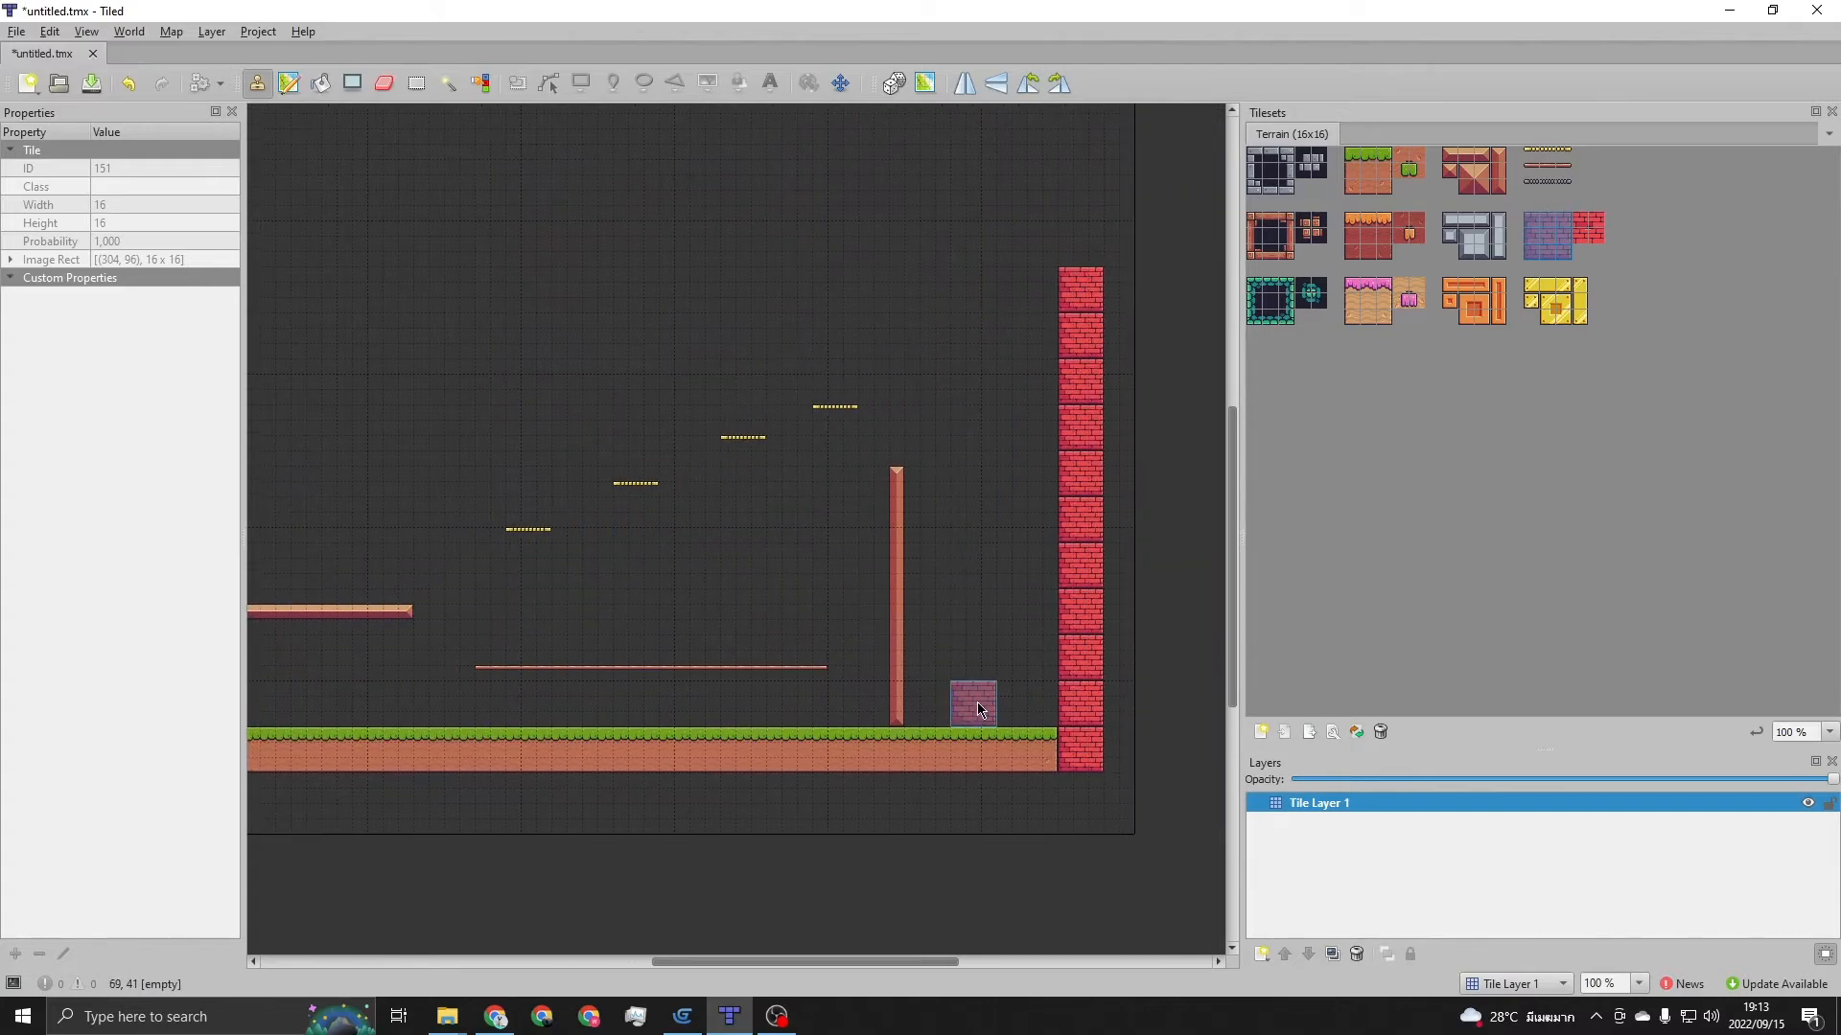
scroll(482, 412, down, 4)
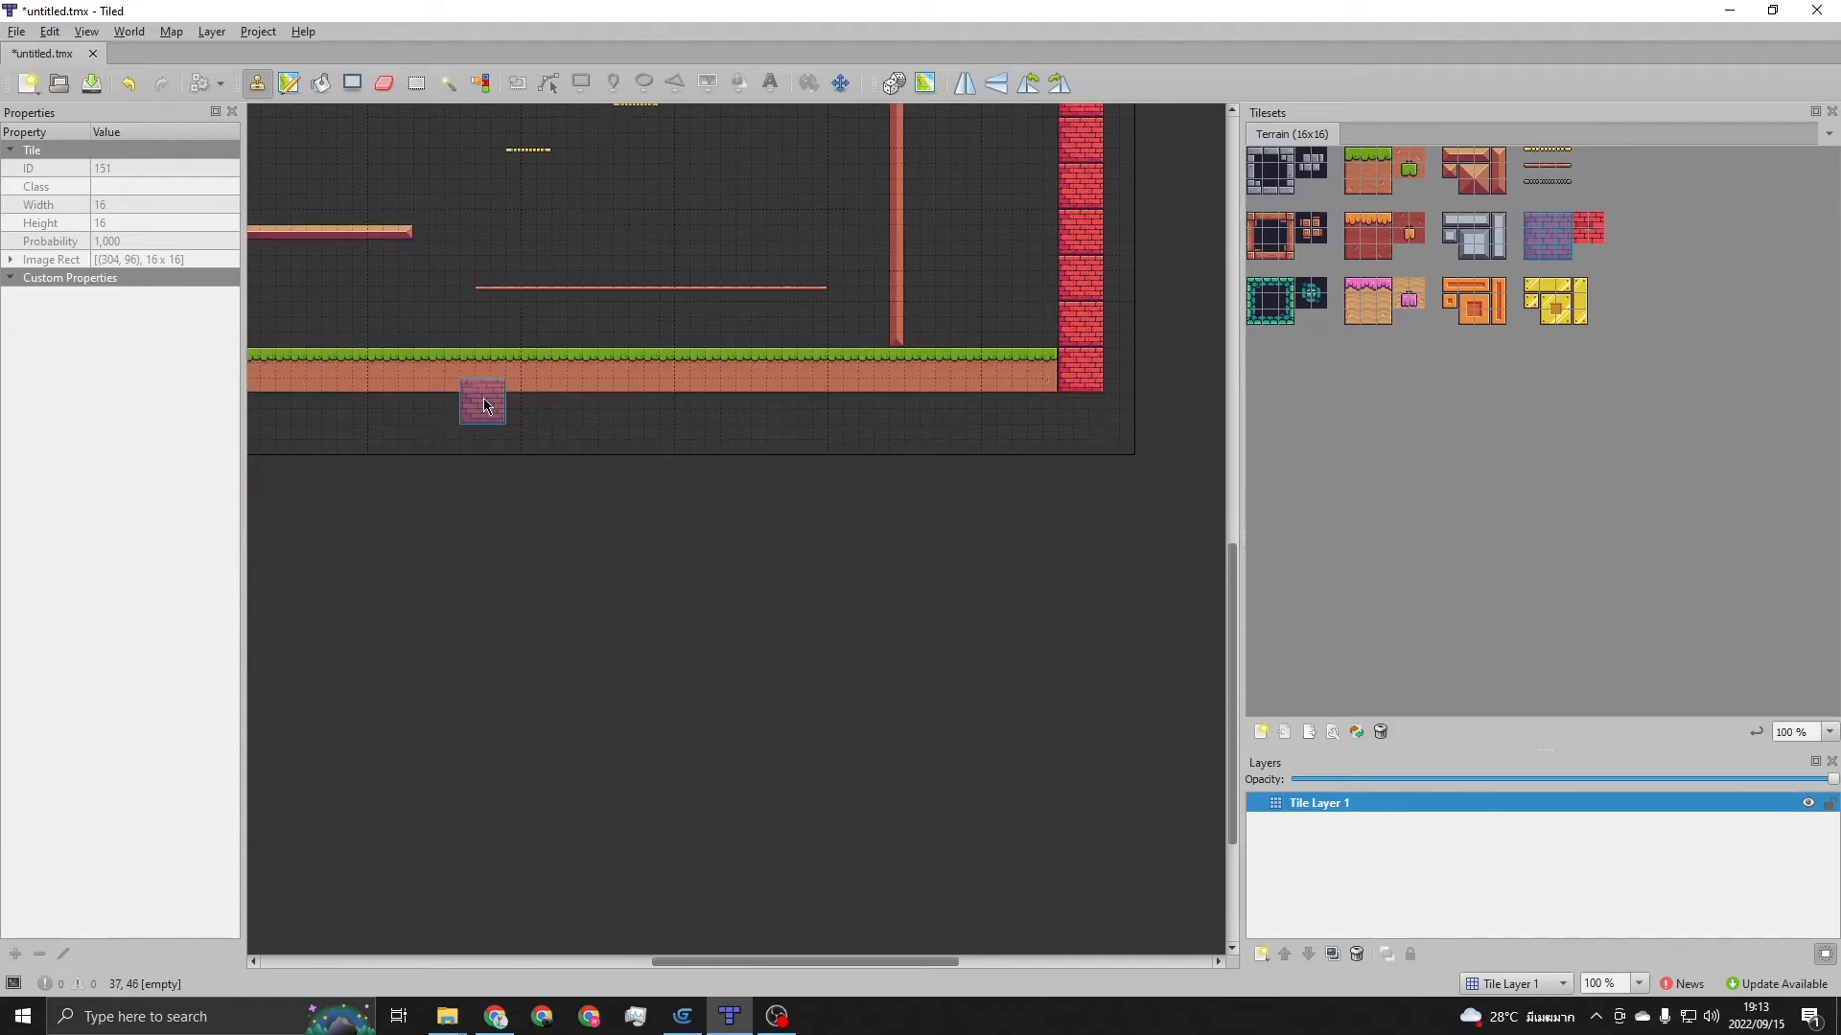
middle_drag(494, 292, 769, 648)
ctrl+scroll(702, 485, down, 2)
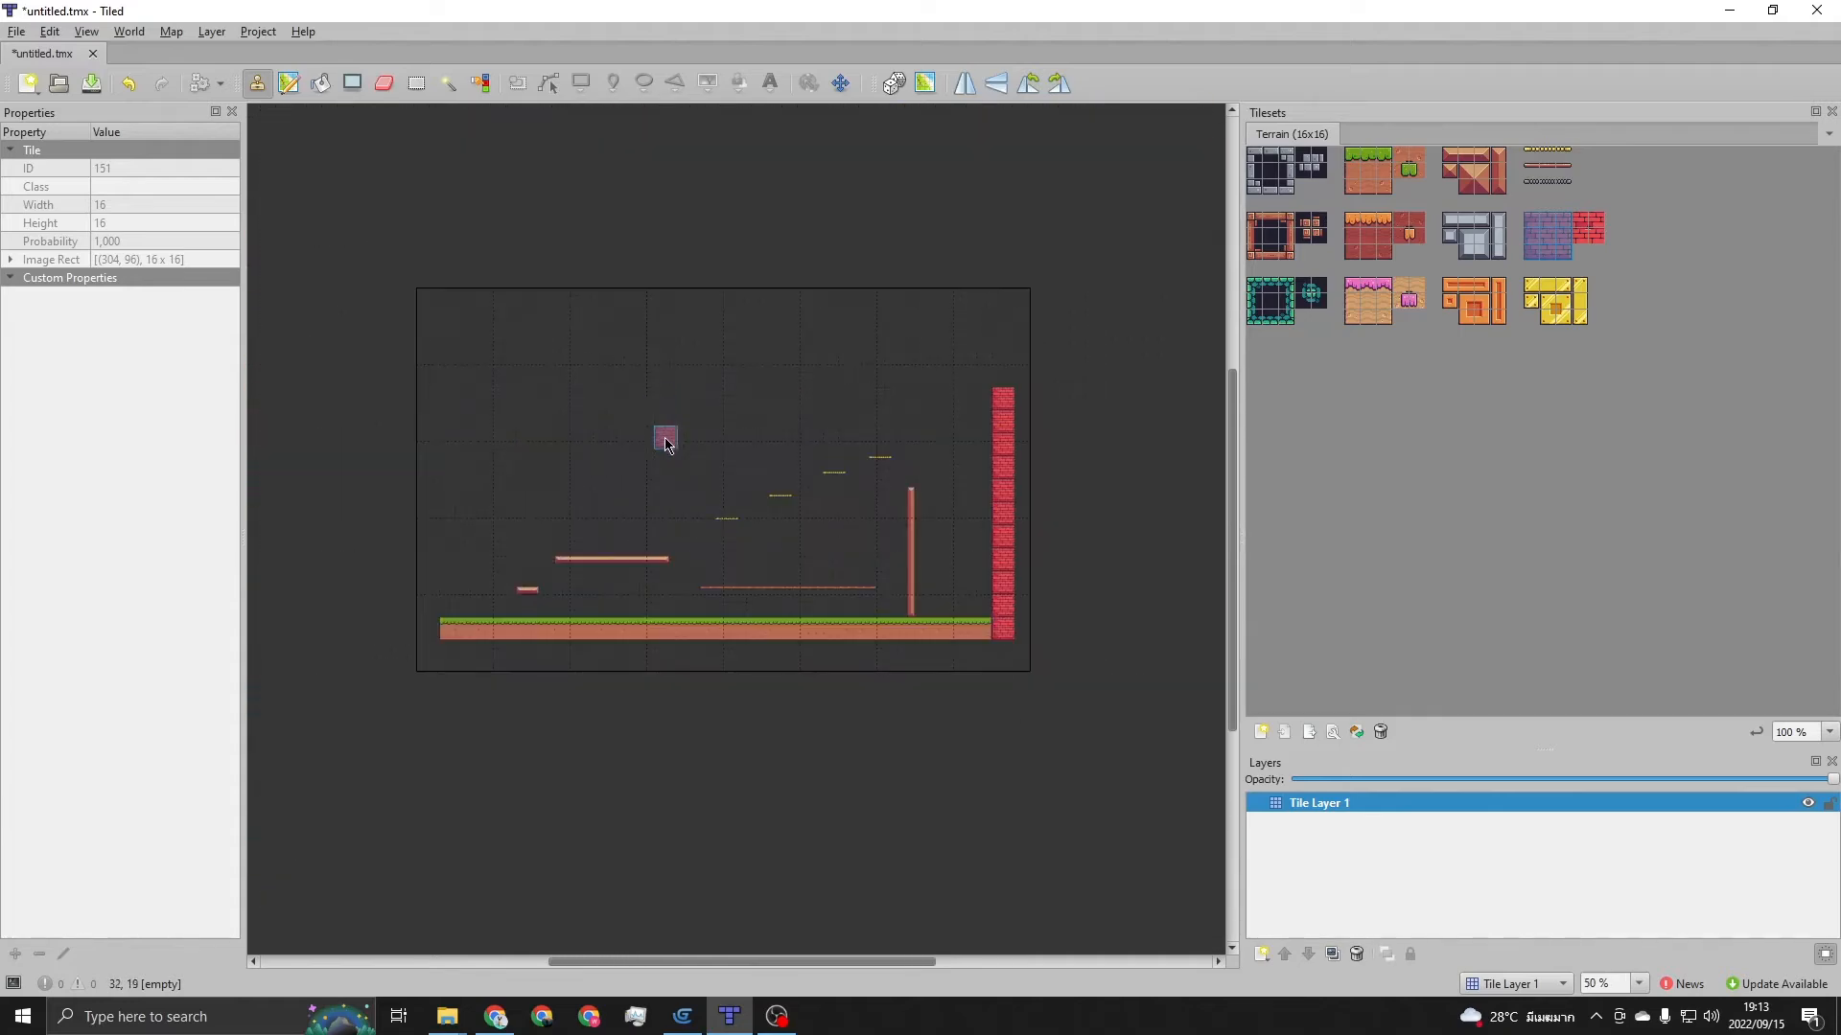
ctrl+scroll(688, 461, up, 1)
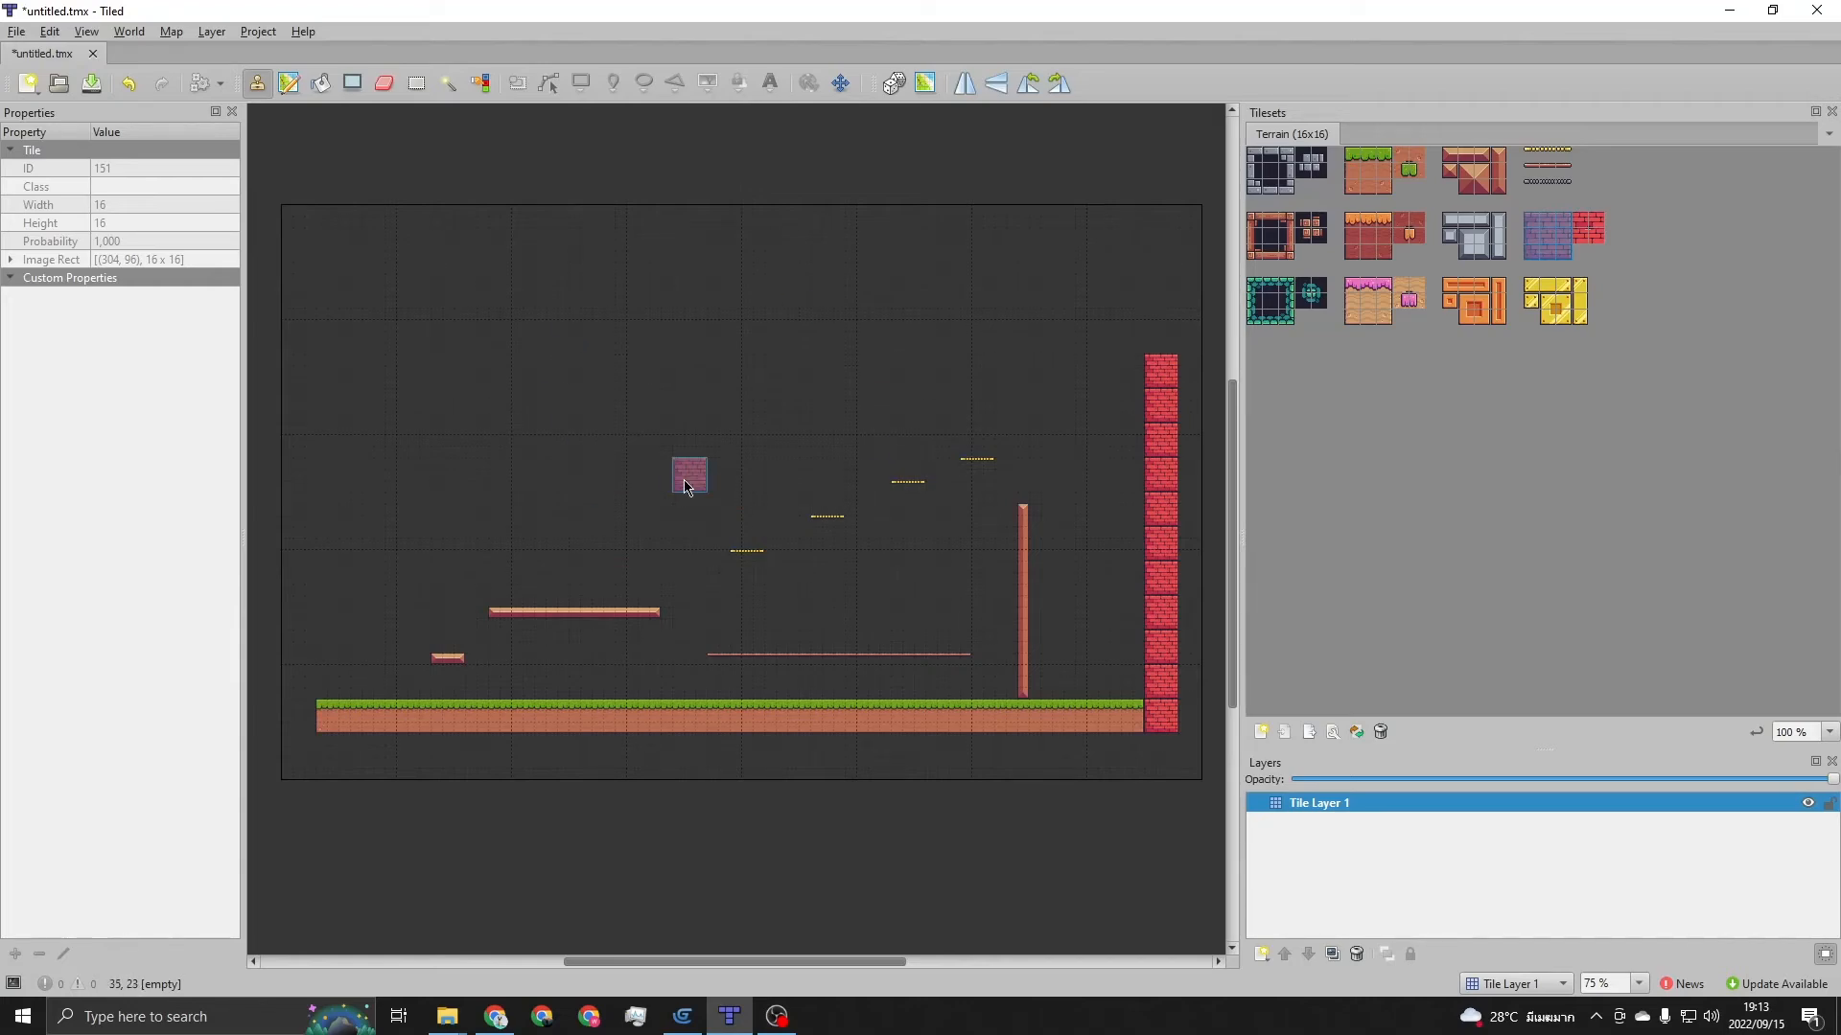
Export the map to the Desktop as a JSON map file named Map.json
click(15, 32)
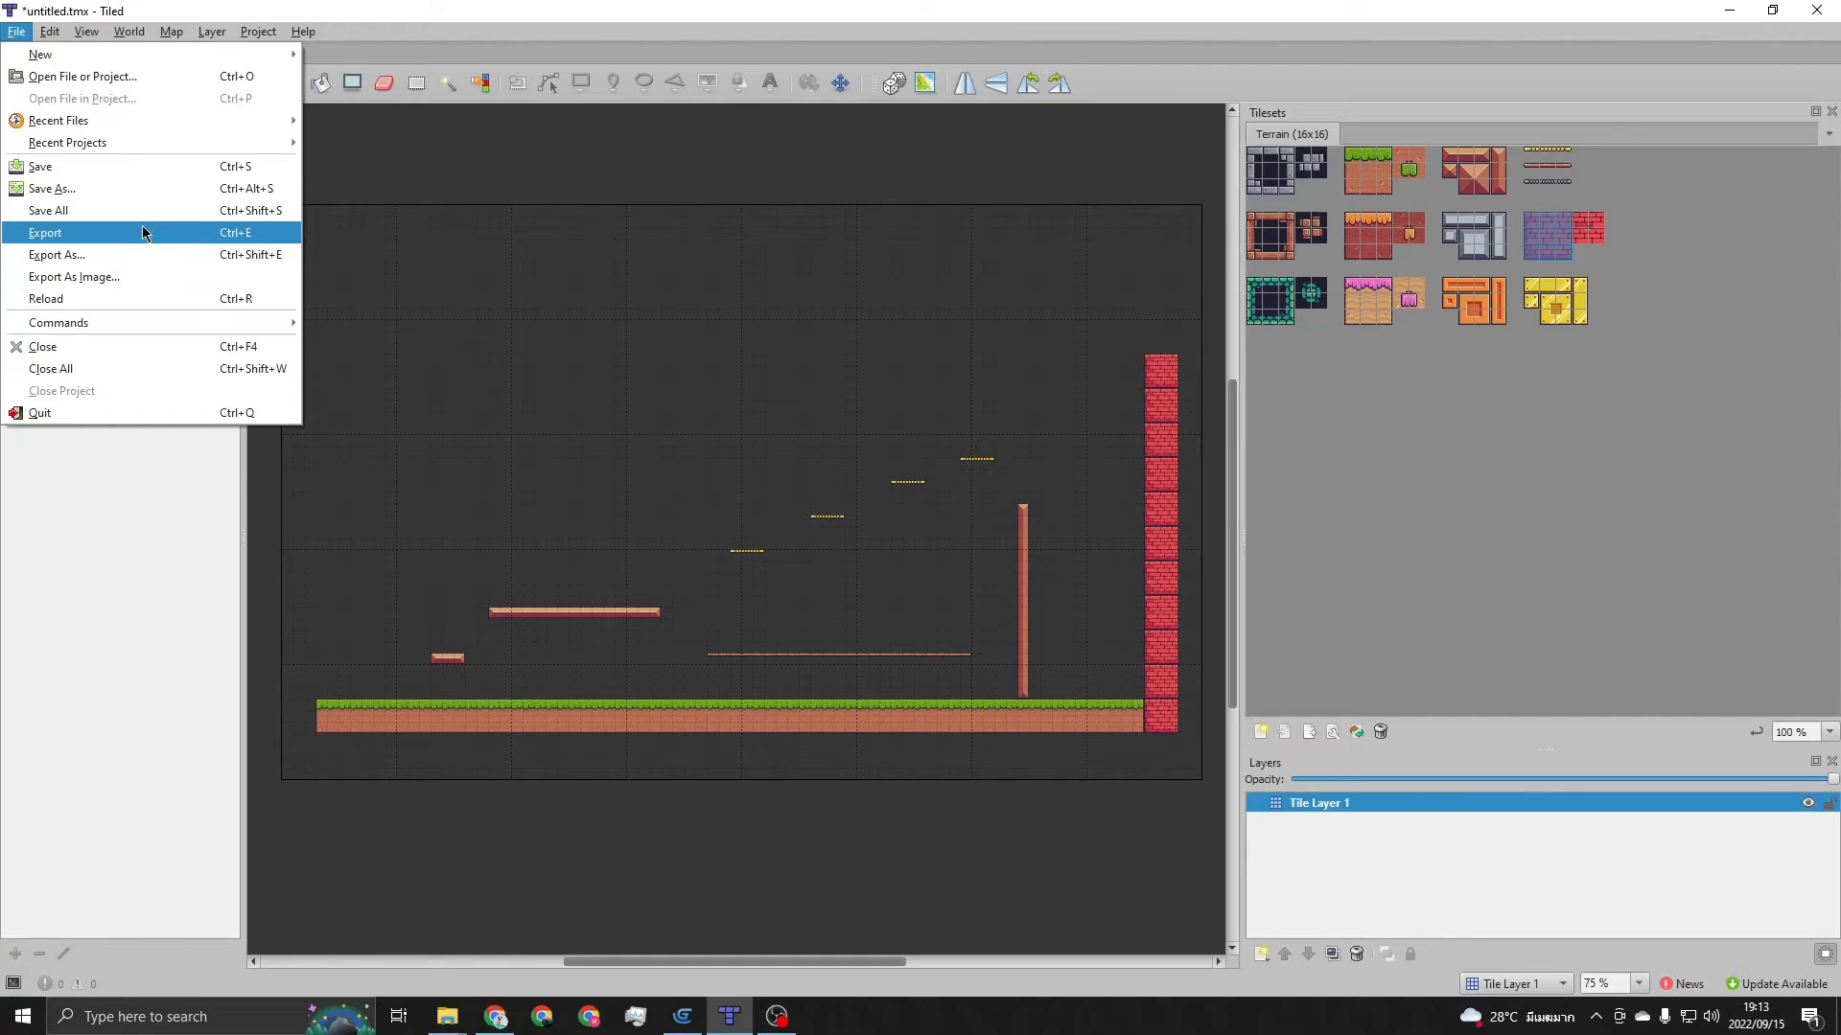
click(75, 259)
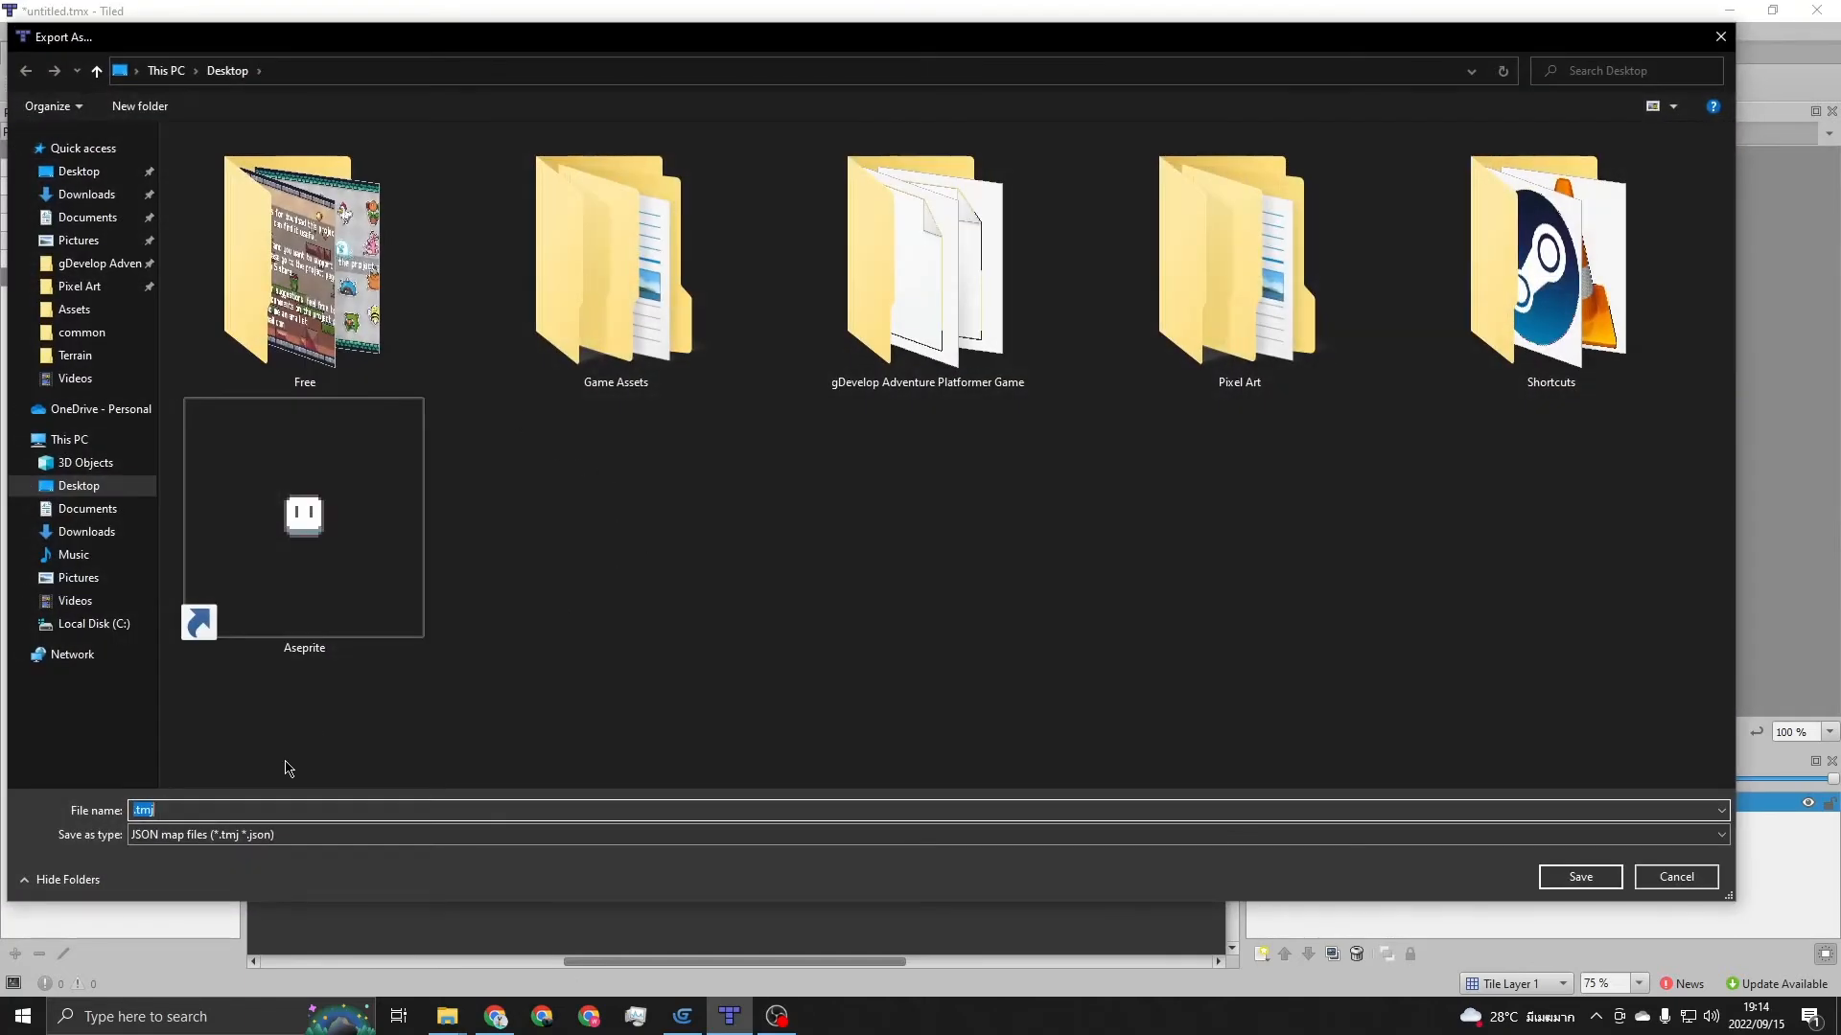
click(233, 809)
double_click(259, 808)
double_click(165, 809)
click(1578, 880)
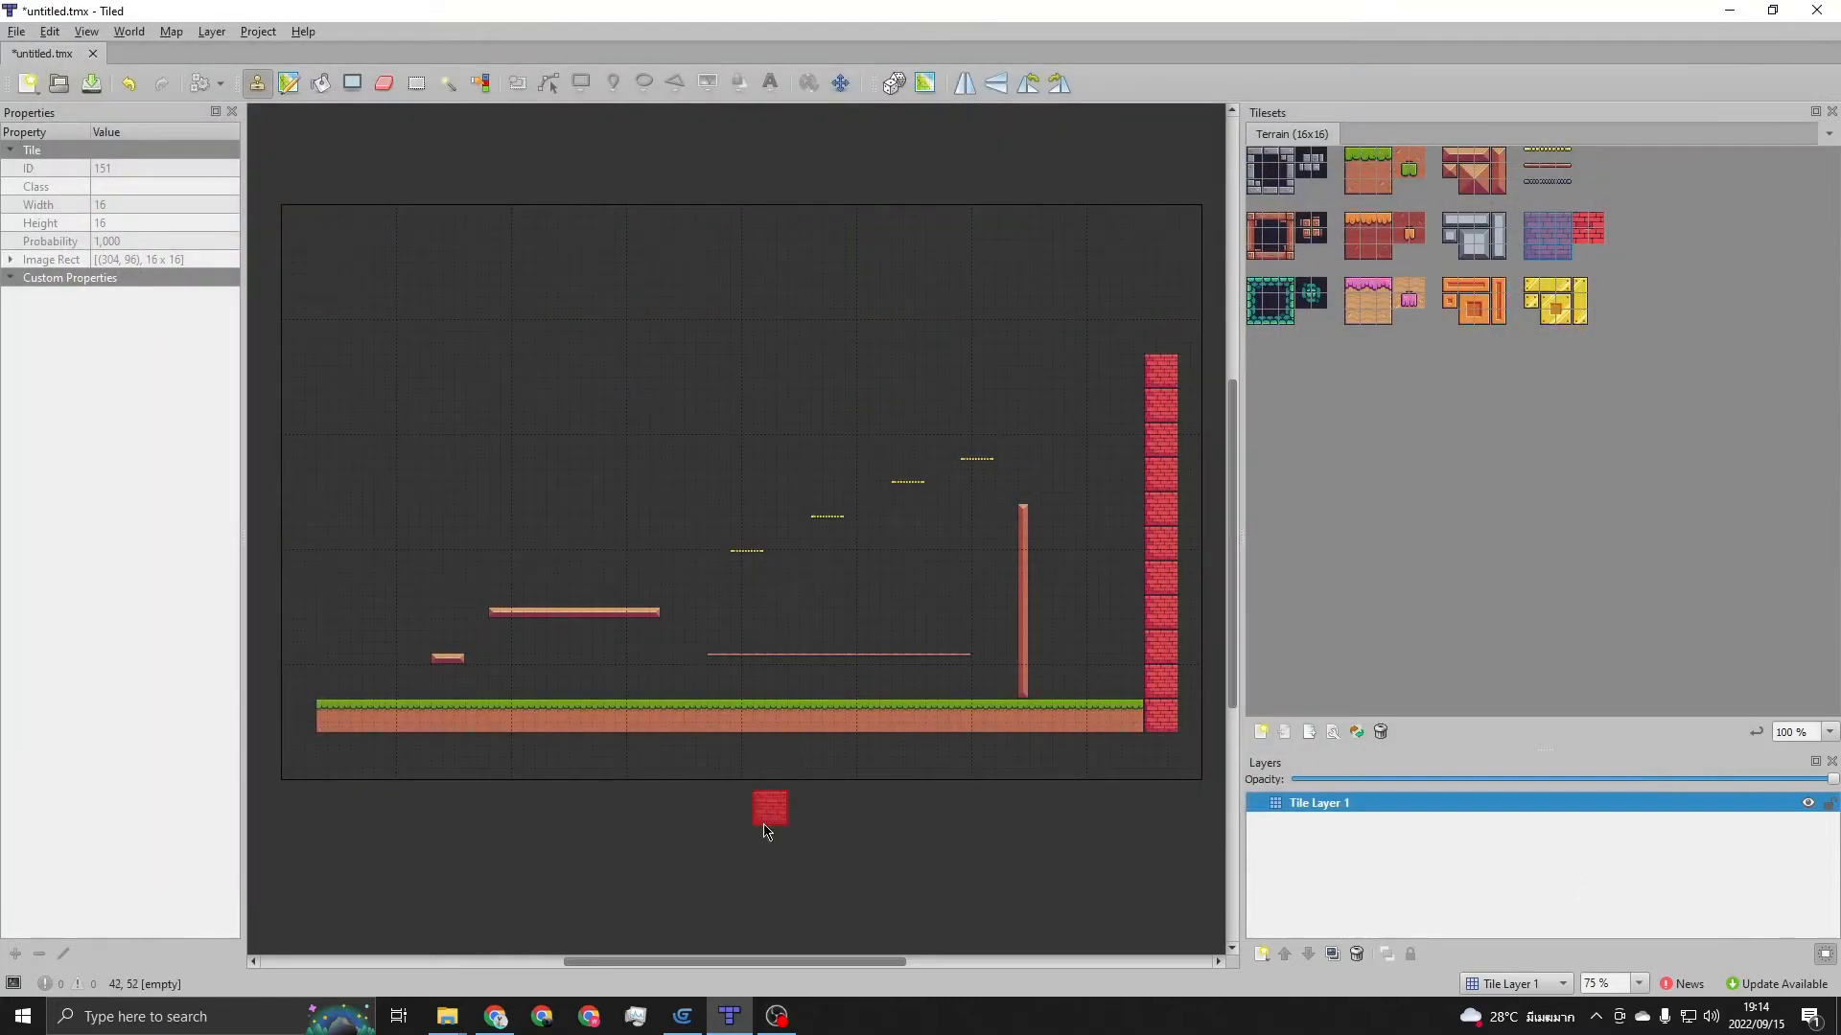
Switch to GDevelop and add a new Tilemap object from scratch to the scene's object list
click(683, 1018)
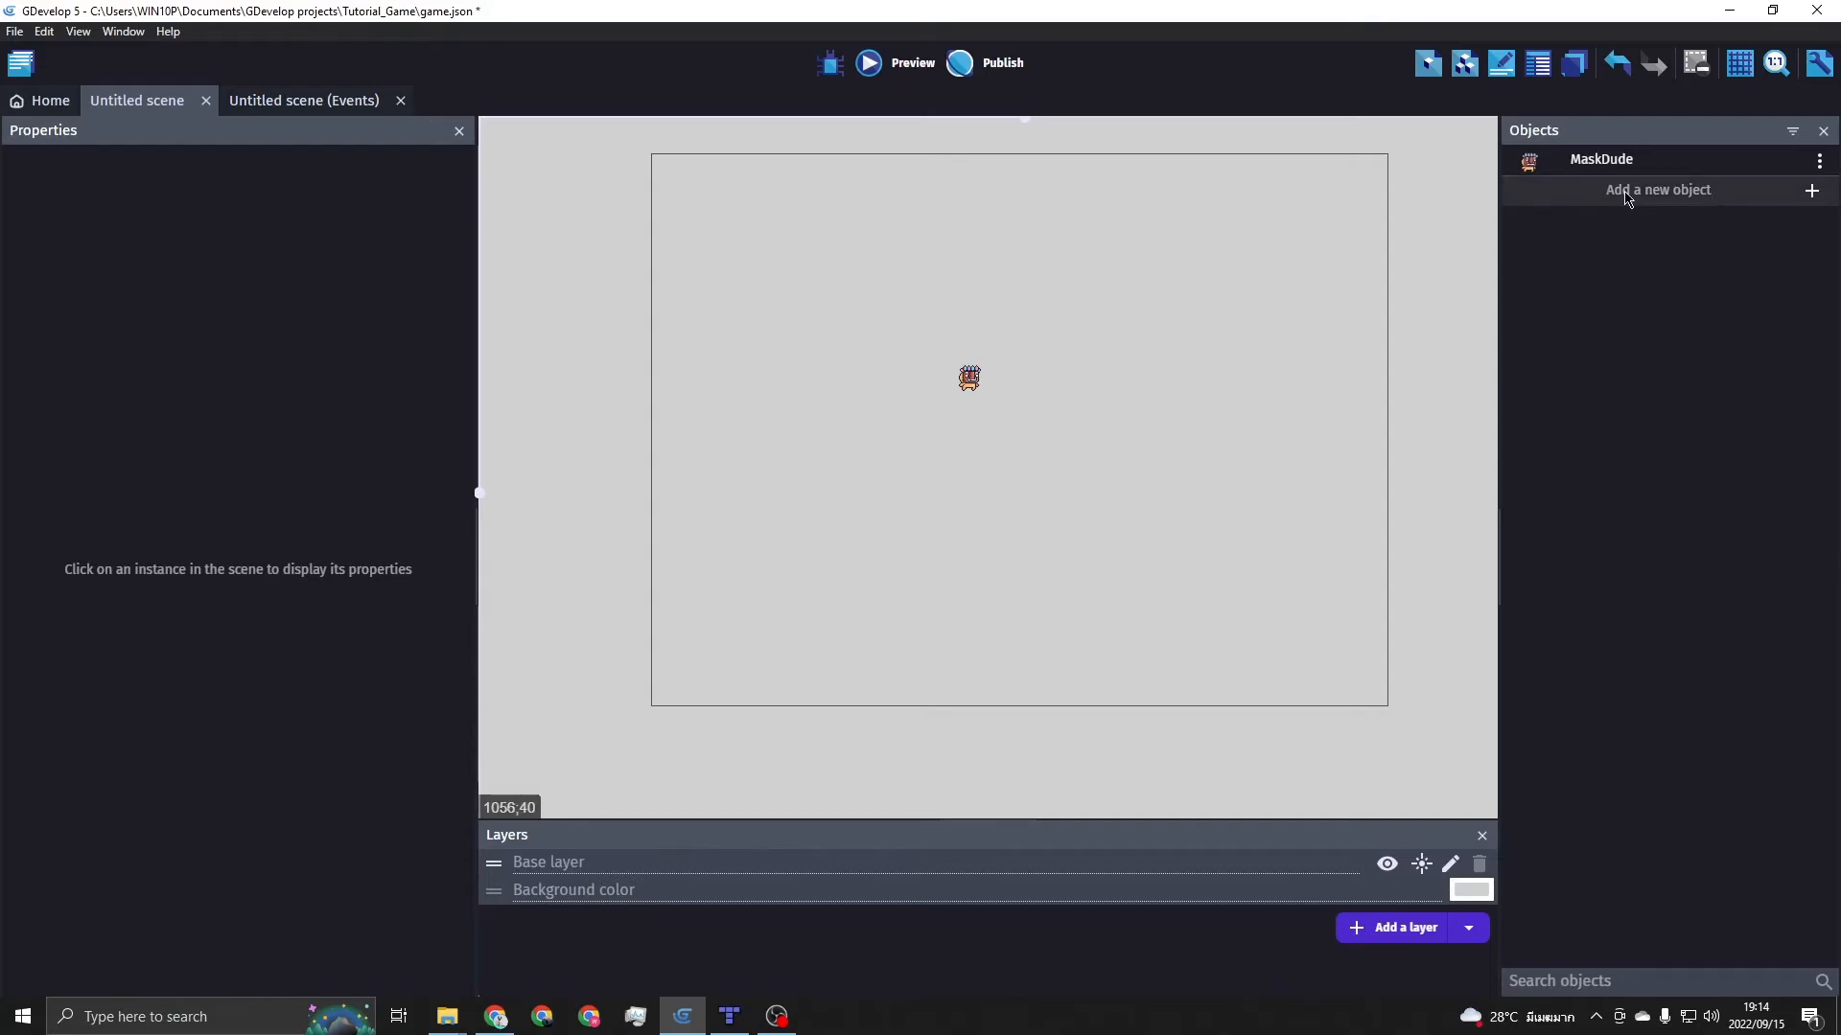
click(1680, 201)
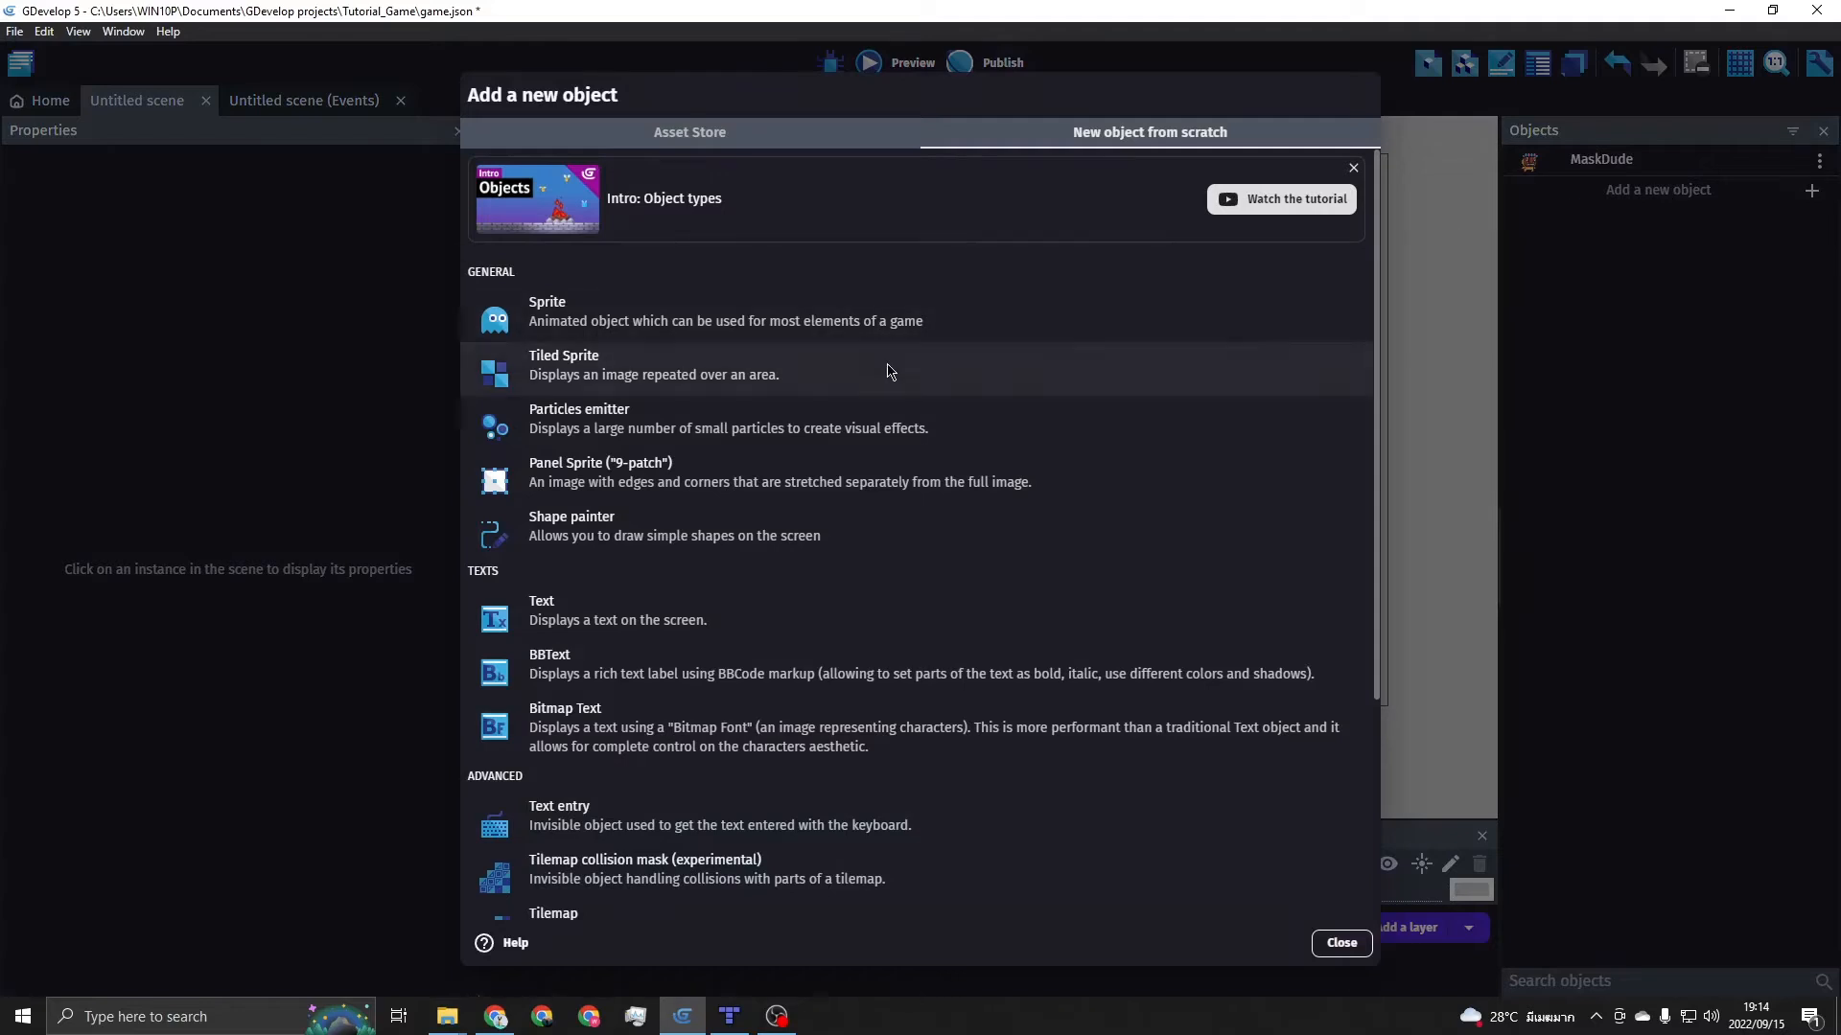
click(688, 139)
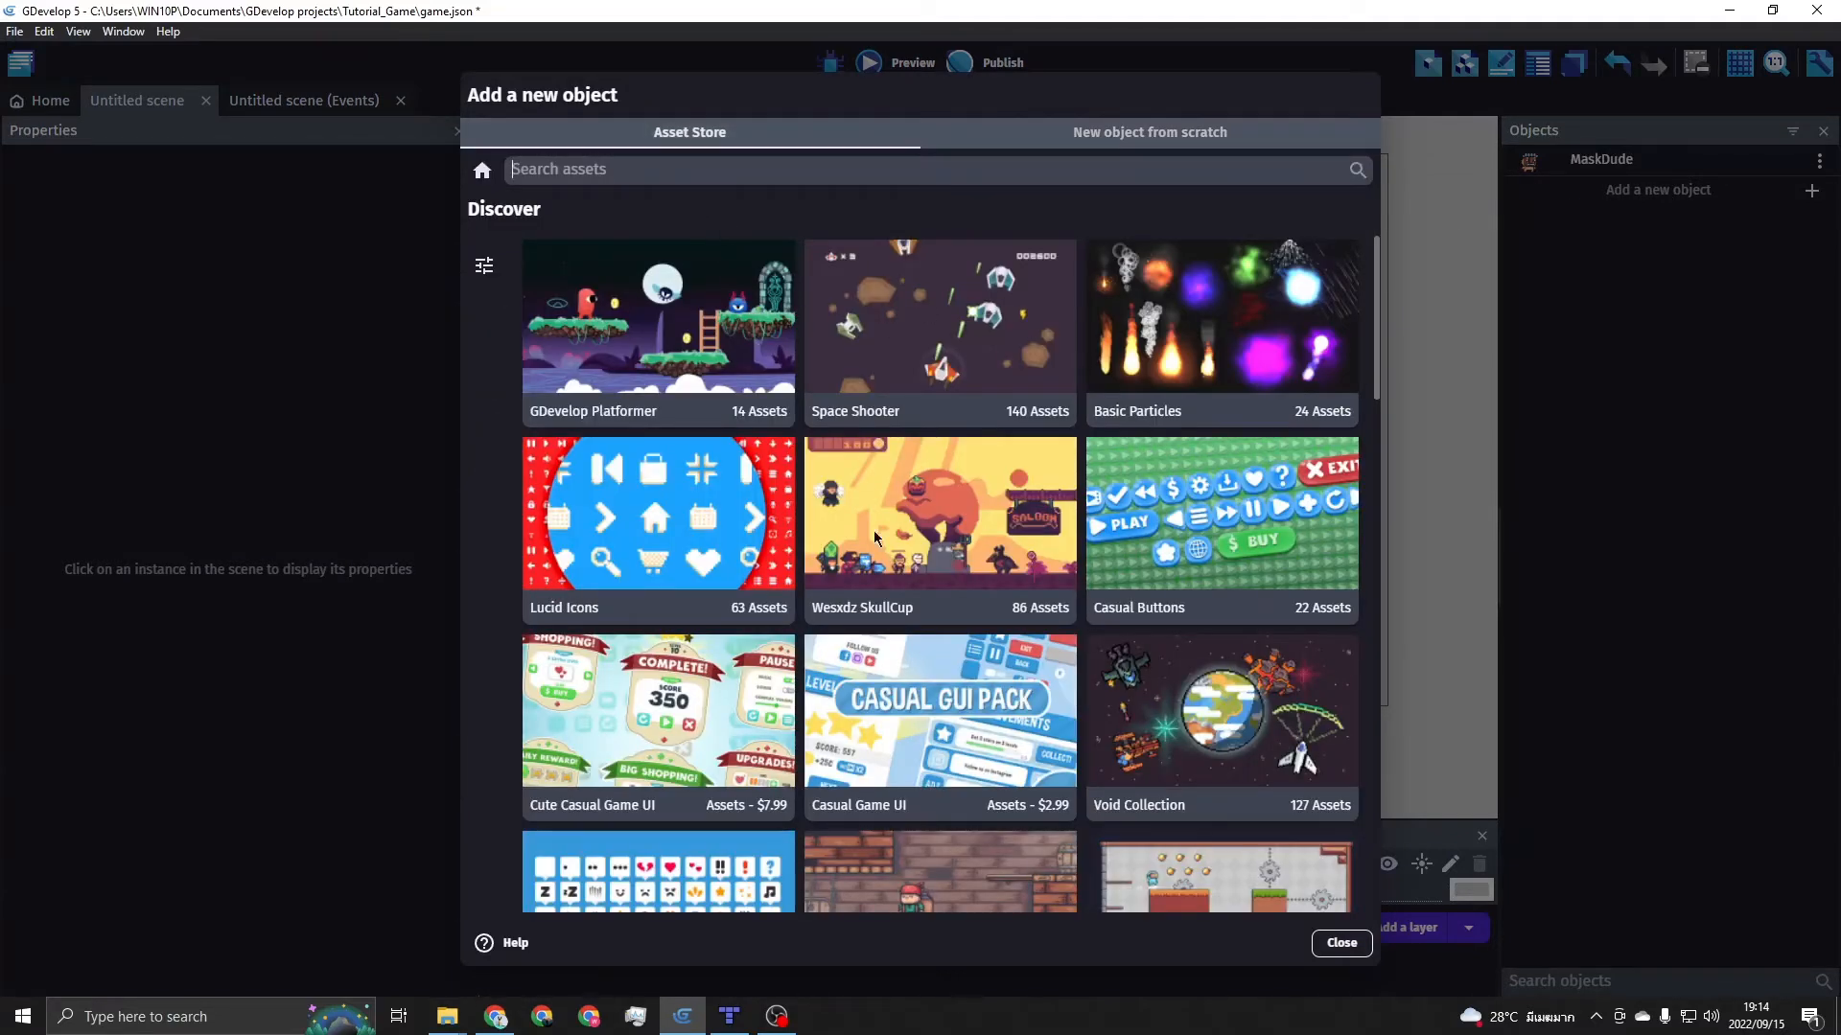
click(1124, 142)
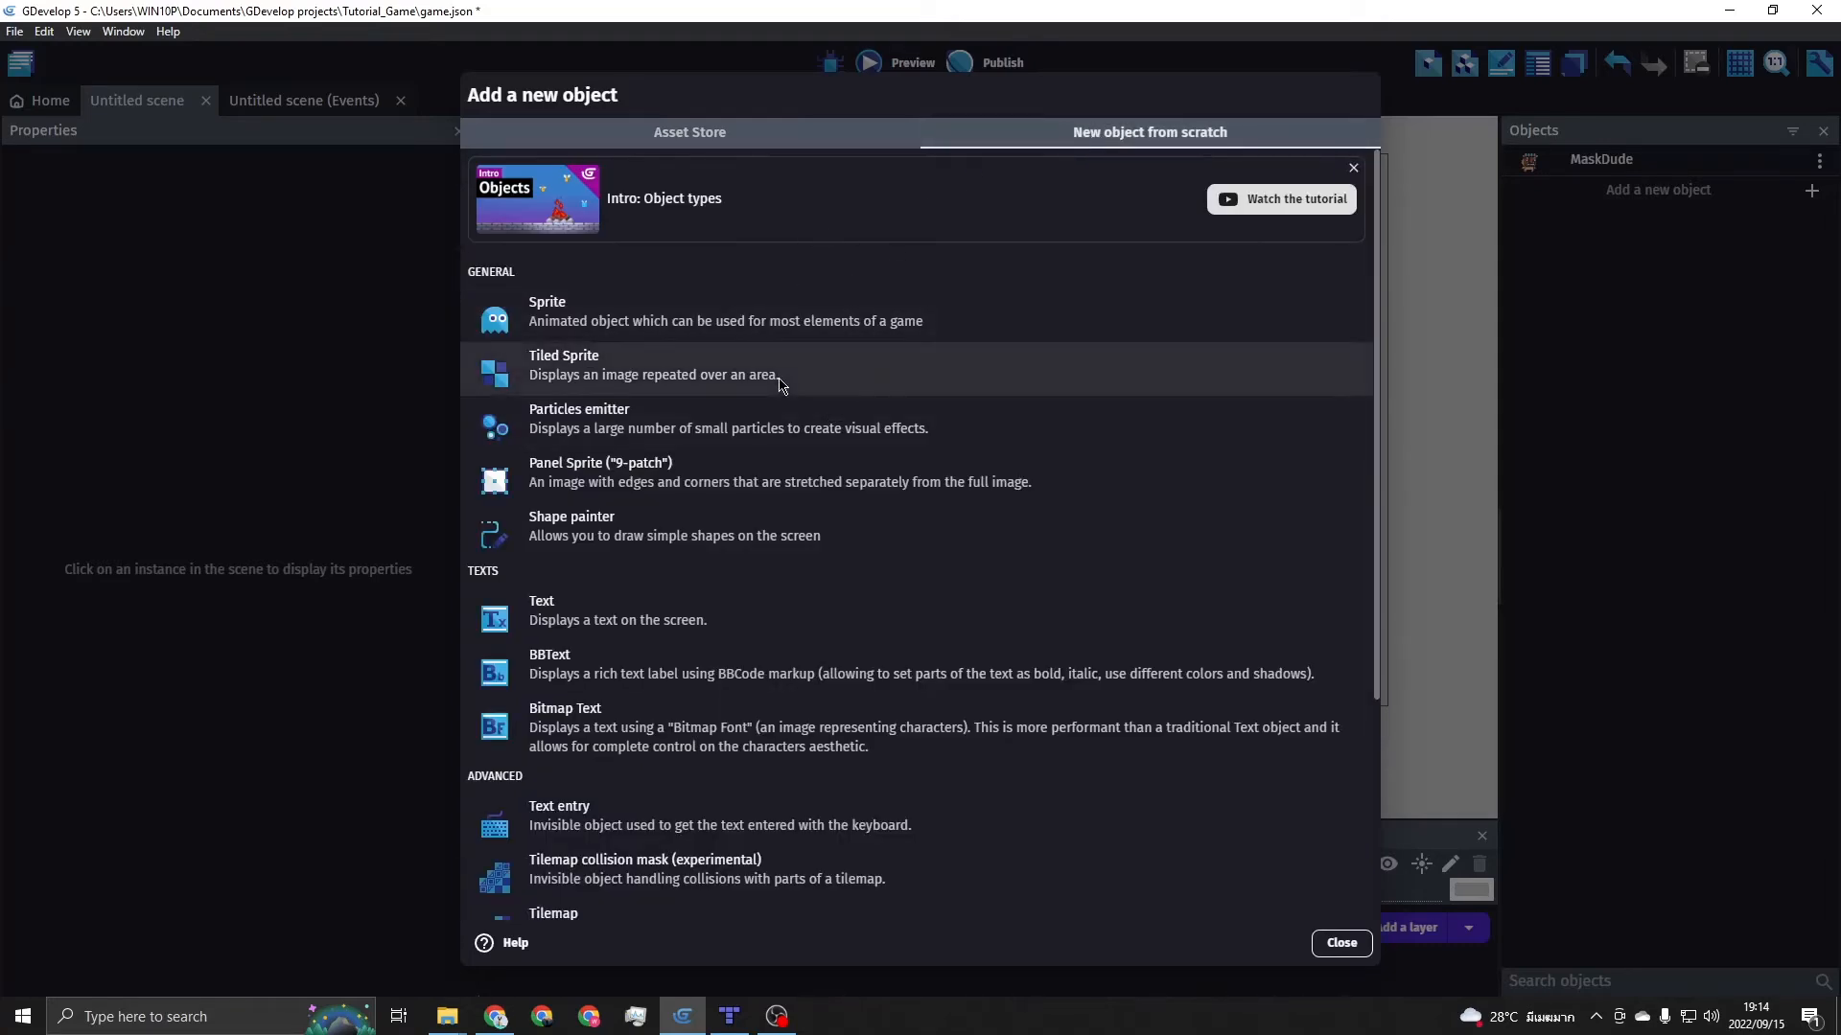
scroll(757, 450, down, 4)
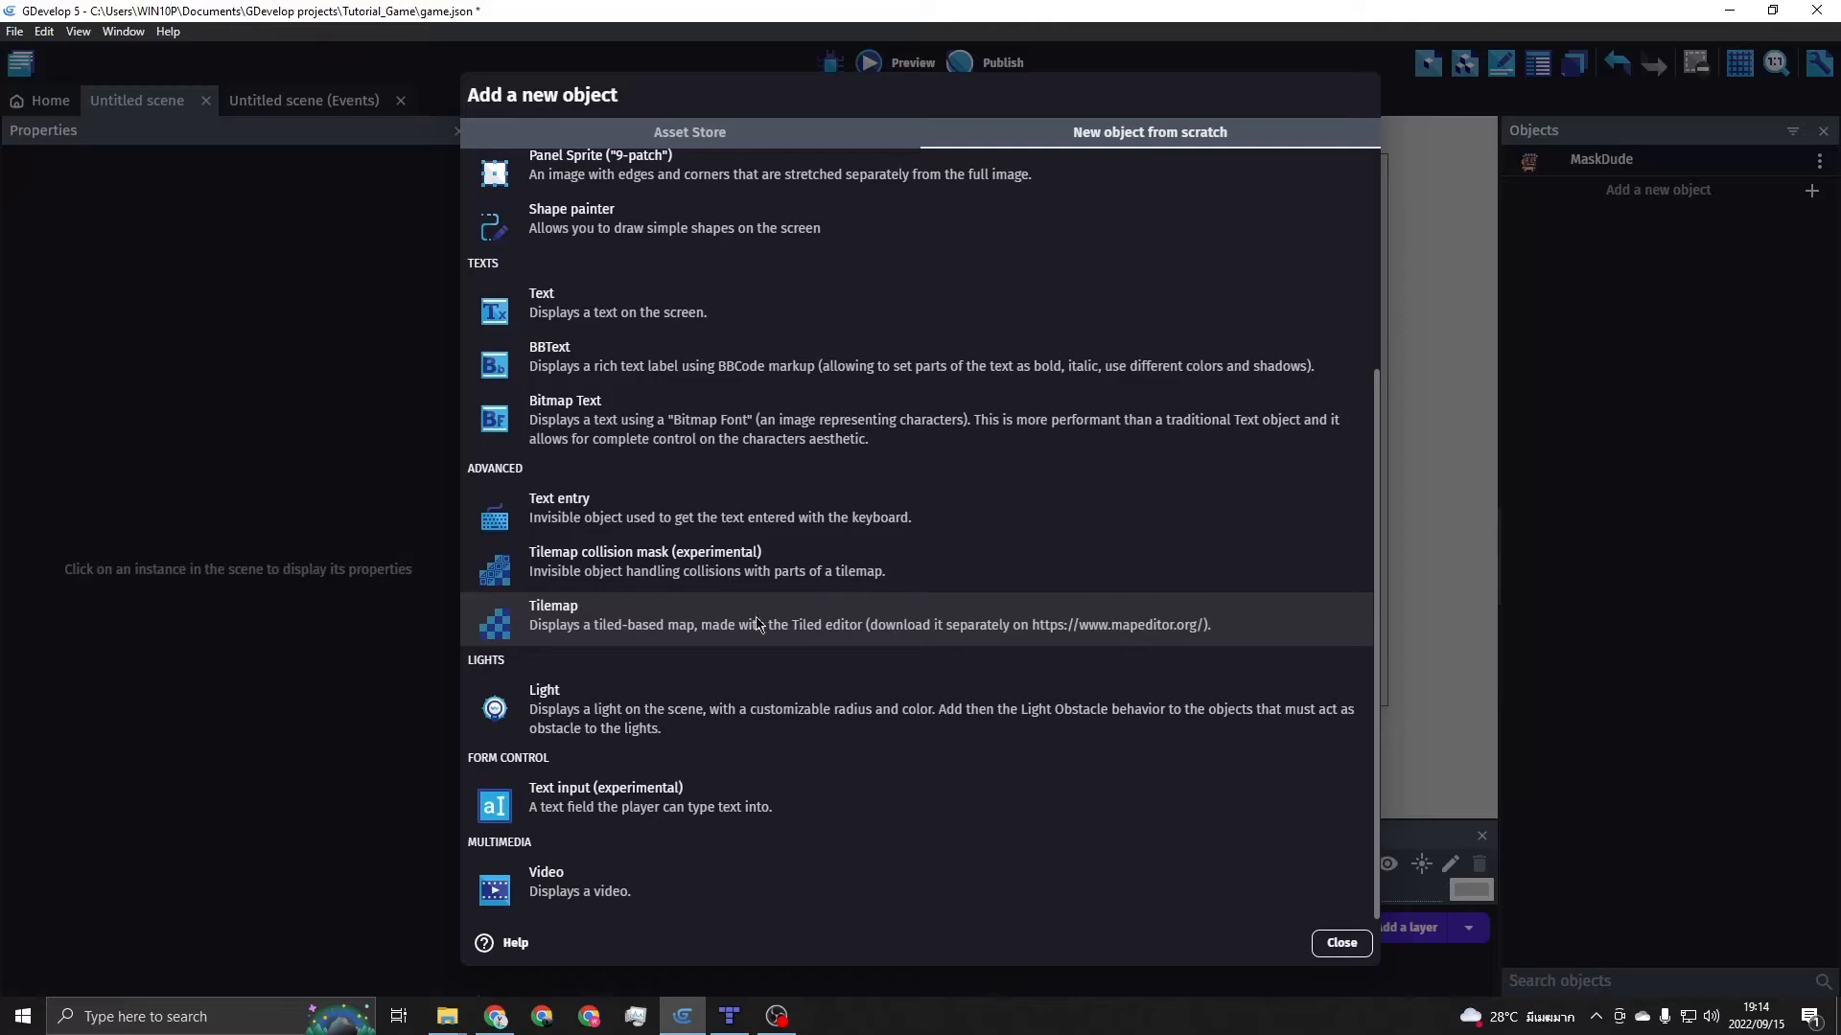
click(563, 618)
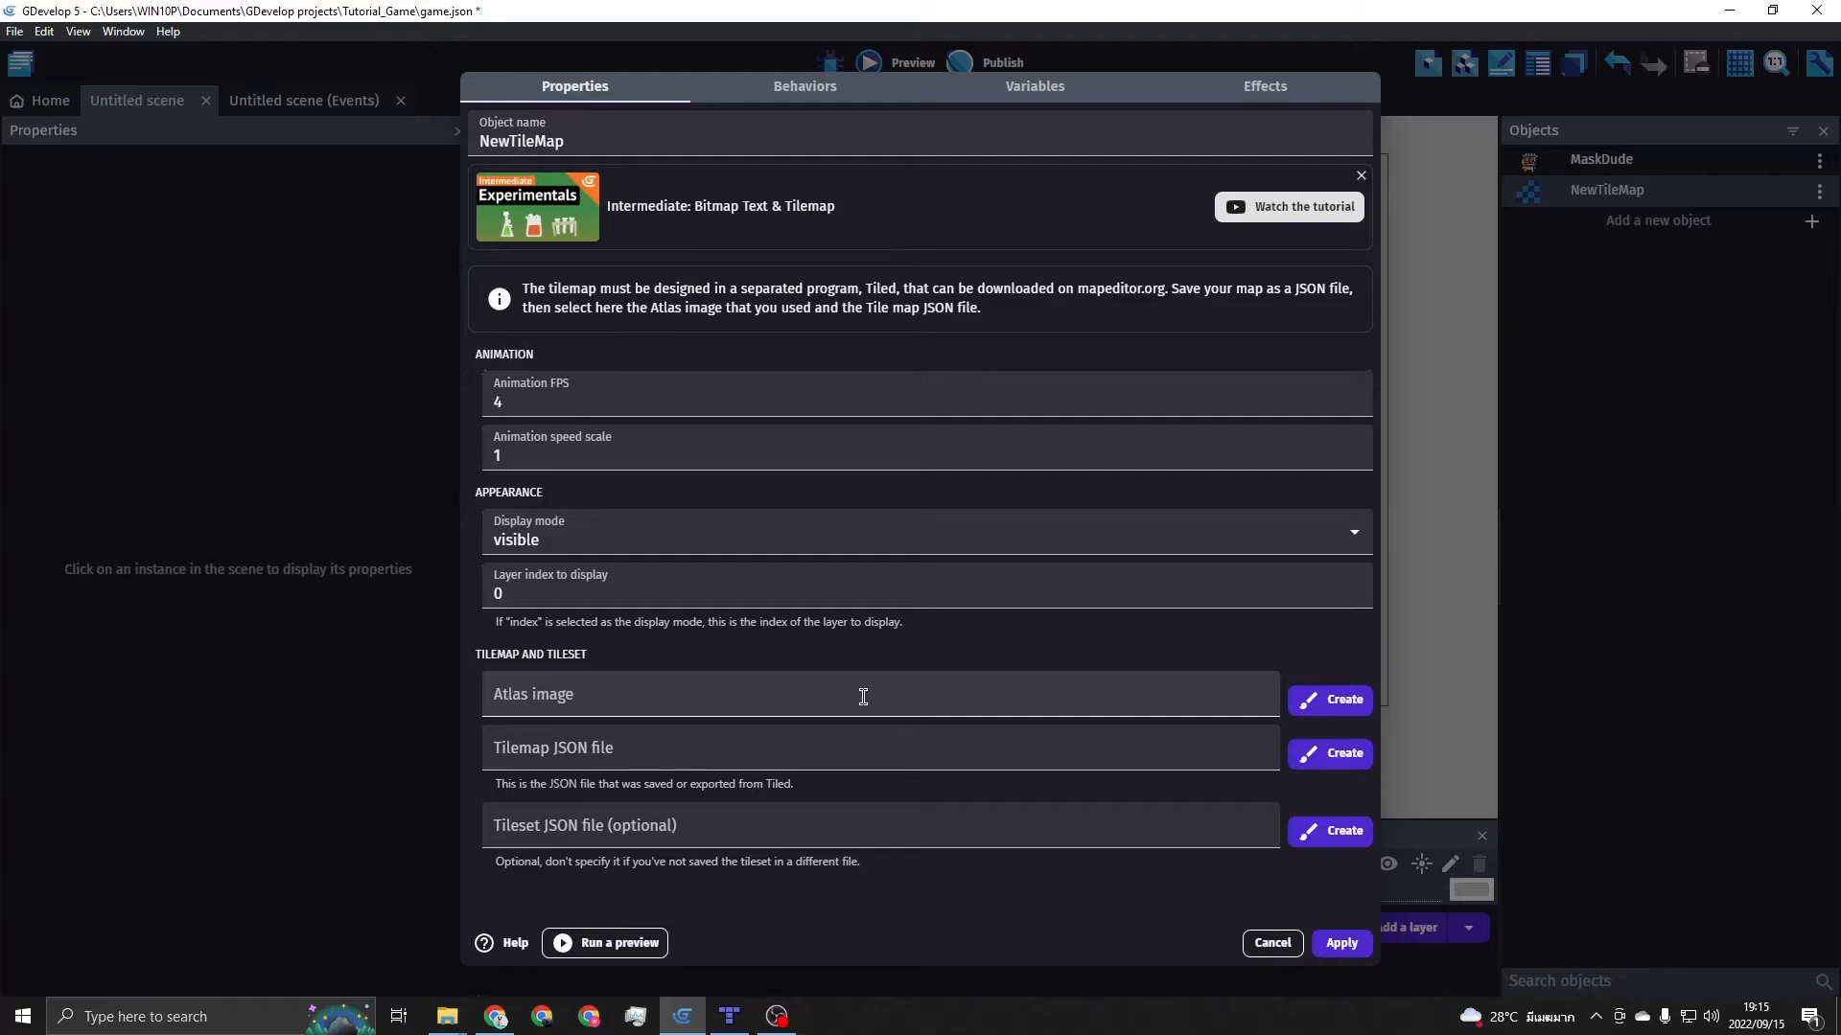
Set the tilemap's atlas image to Terrain (16x16).png from Desktop > Free > Terrain, copying it into the project folder
click(922, 697)
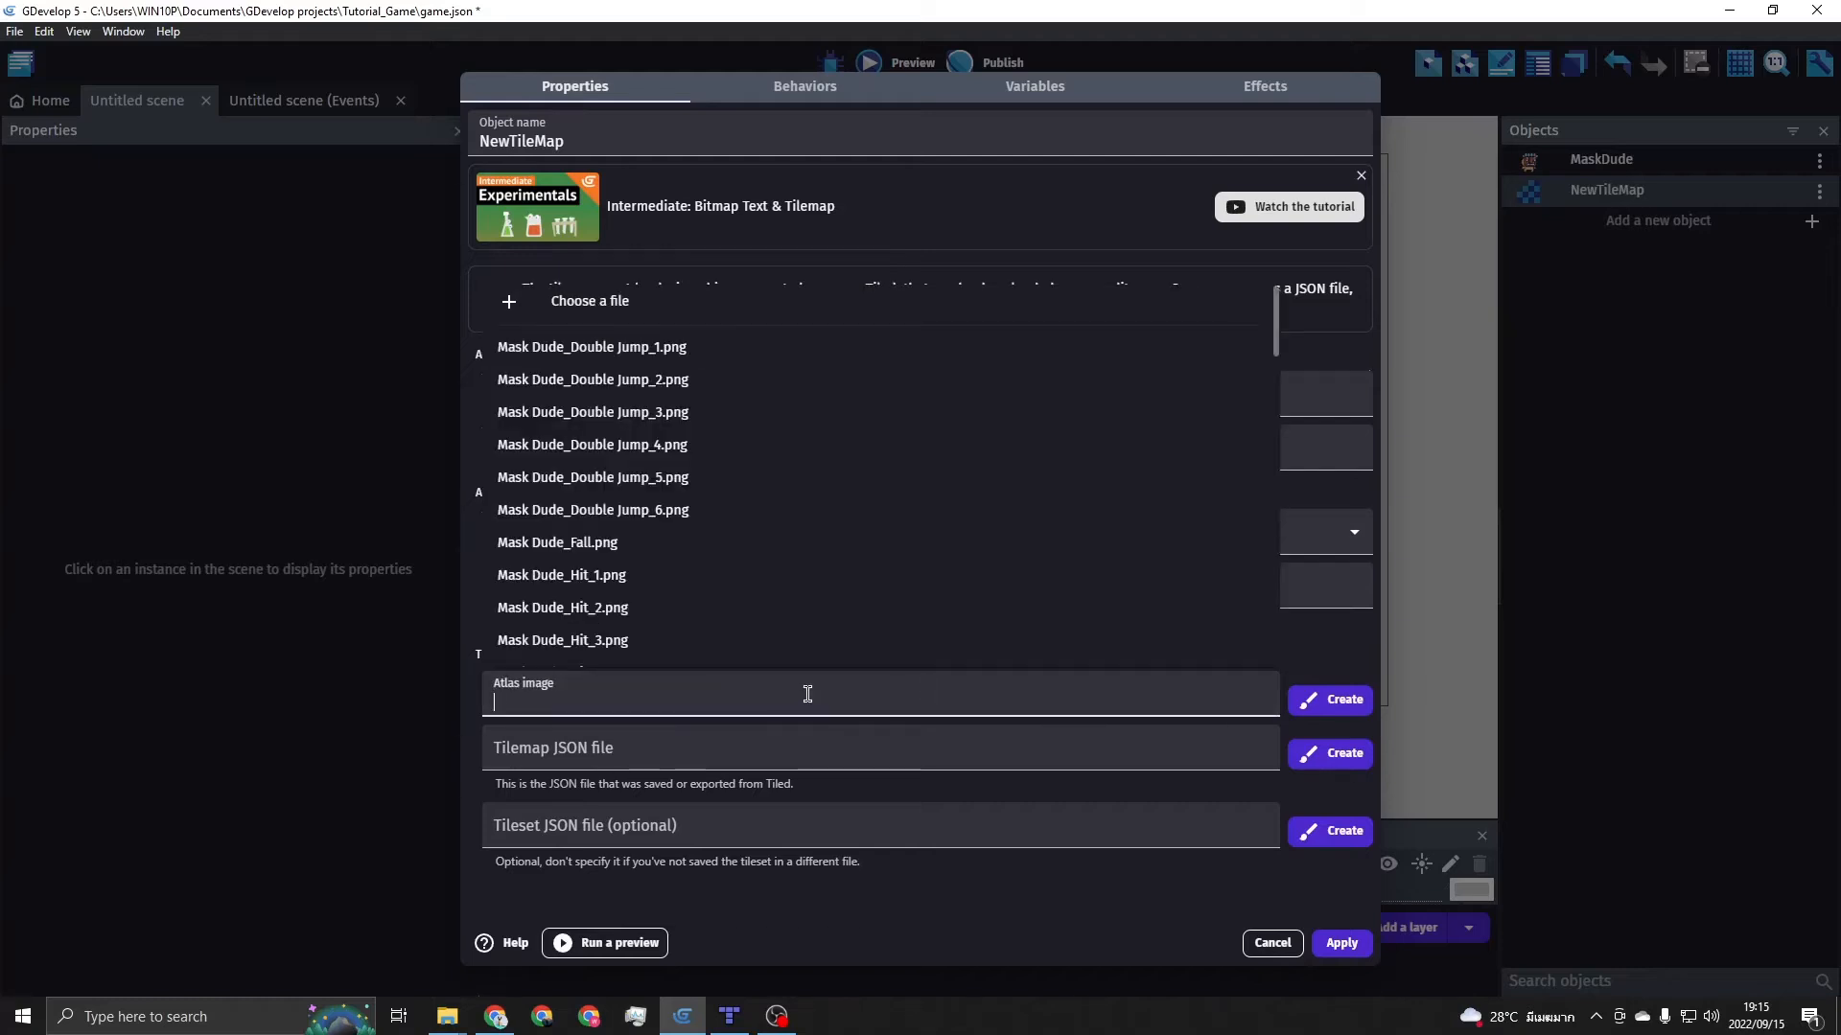
click(591, 299)
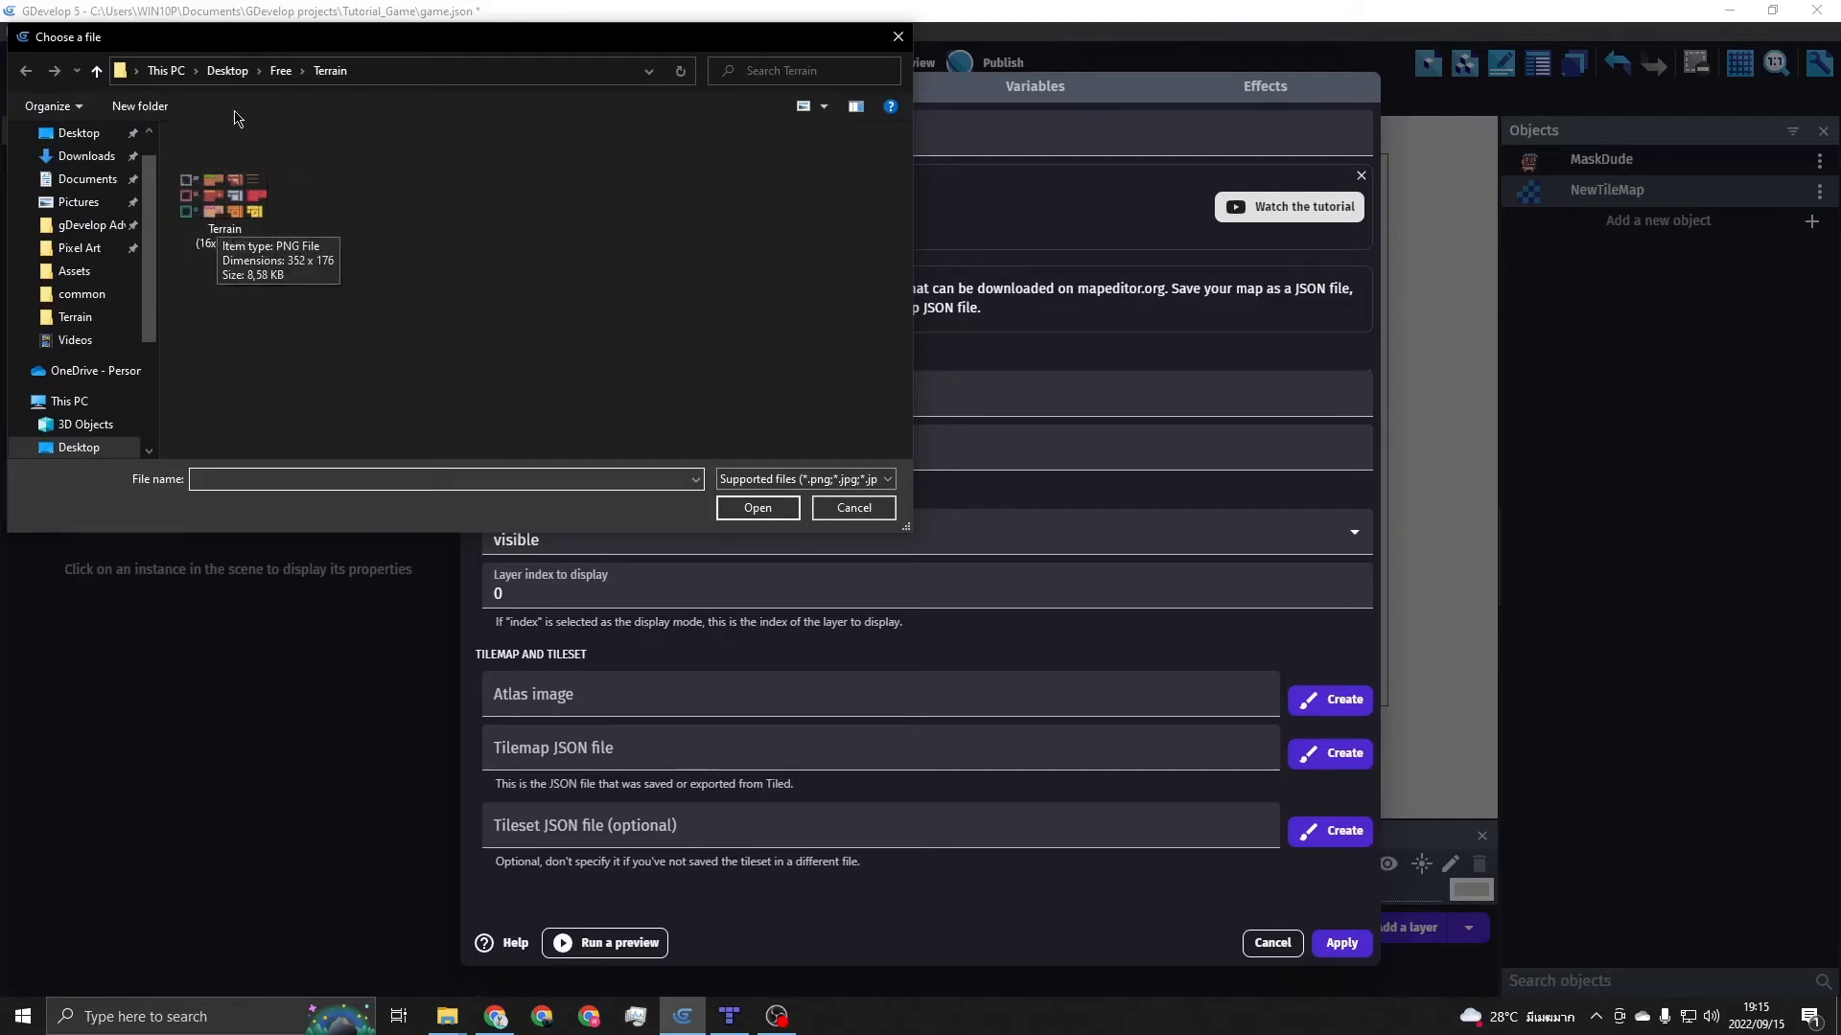
click(228, 70)
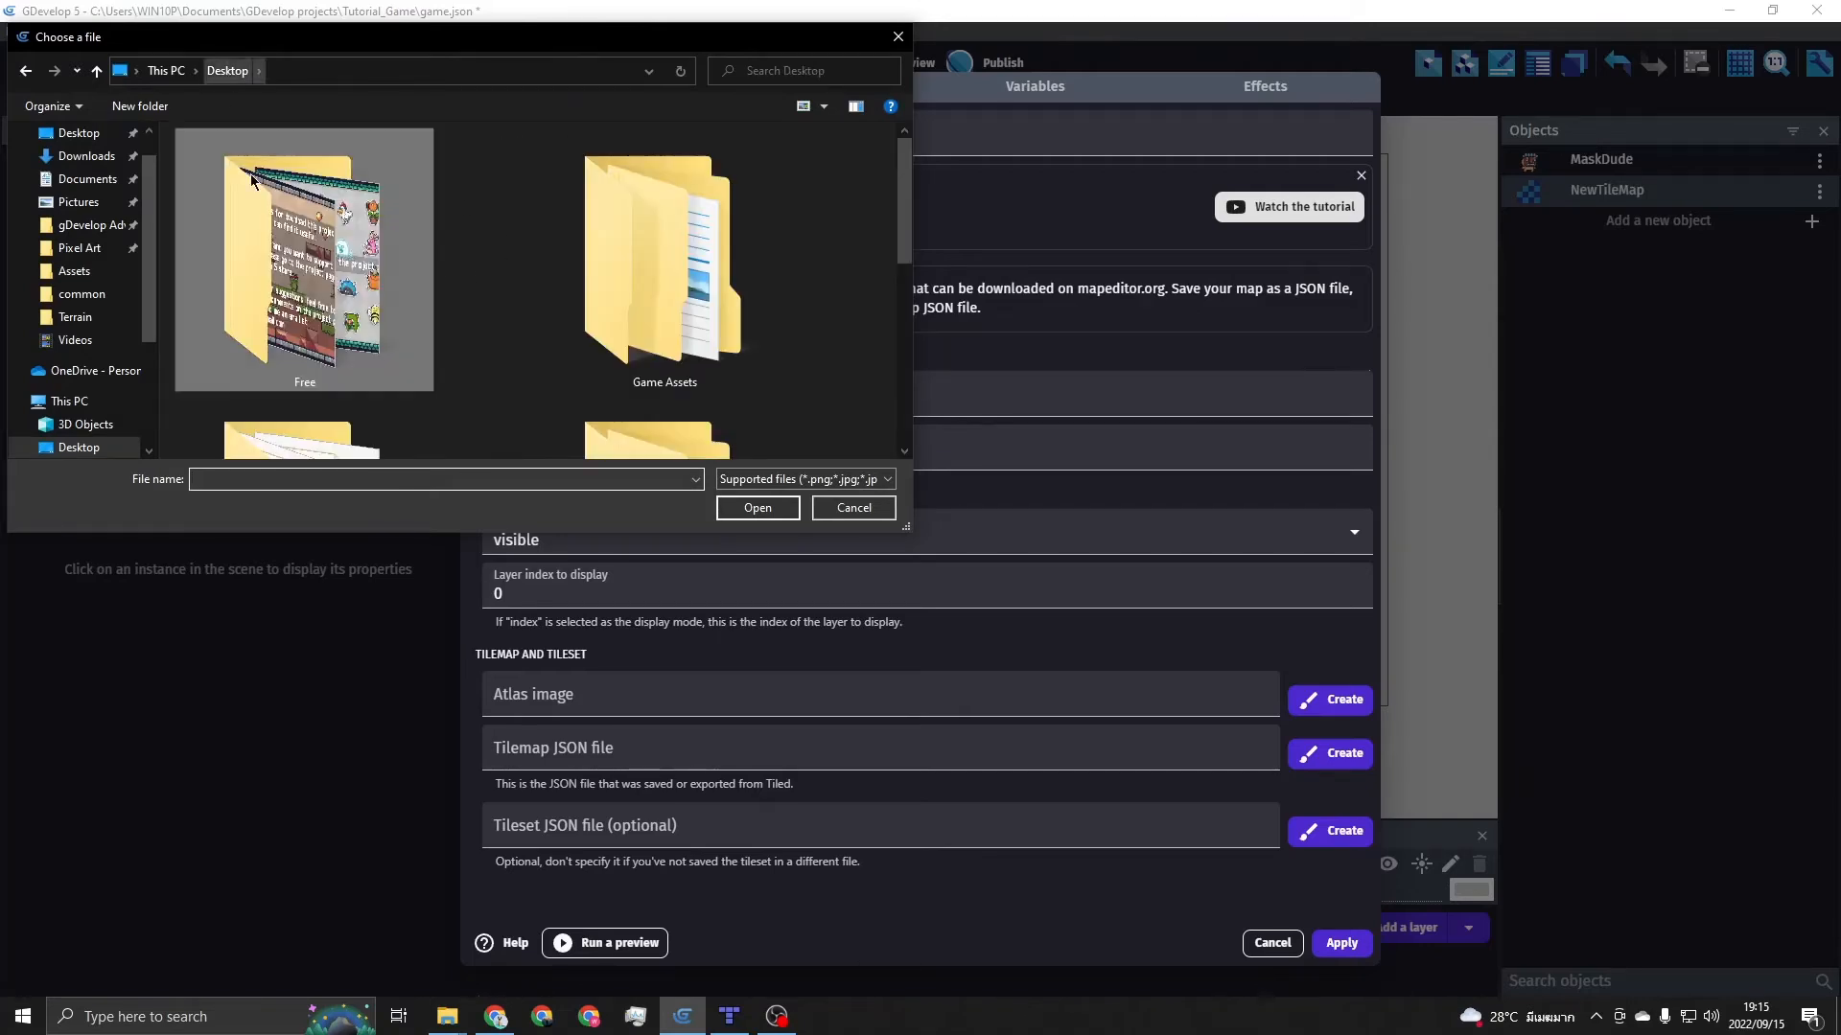
double_click(323, 249)
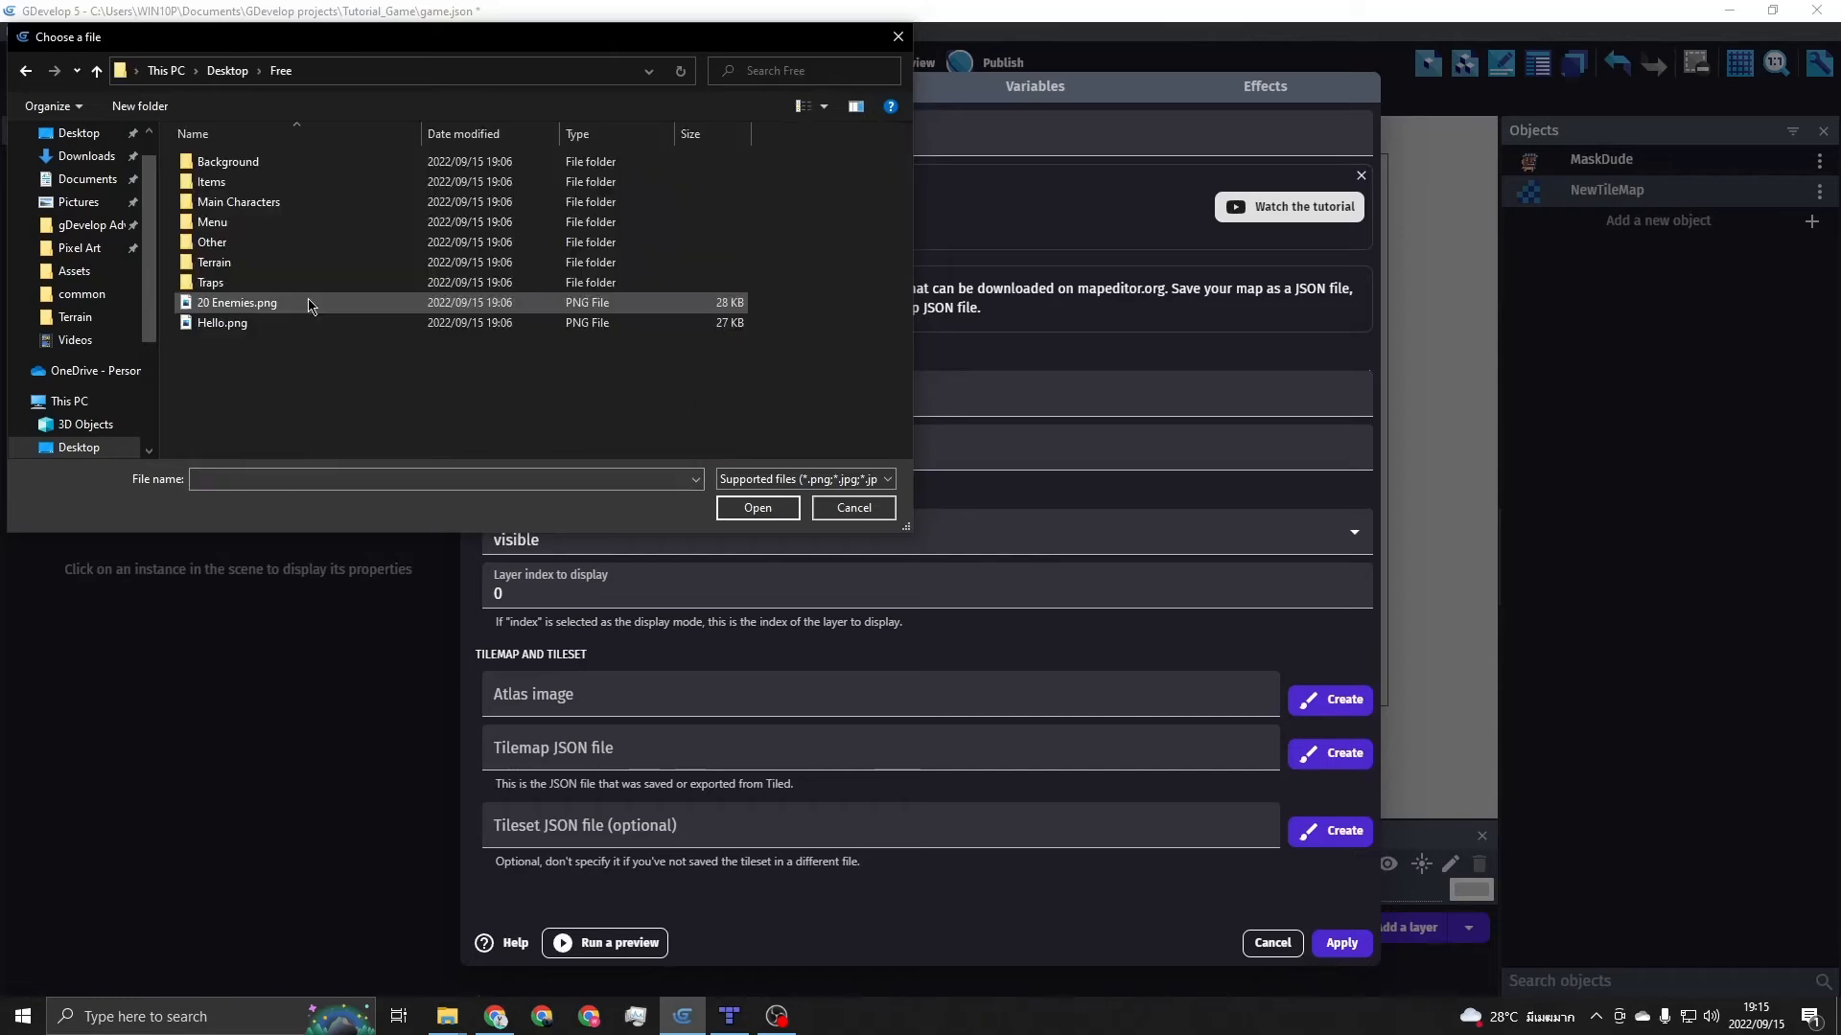
double_click(248, 264)
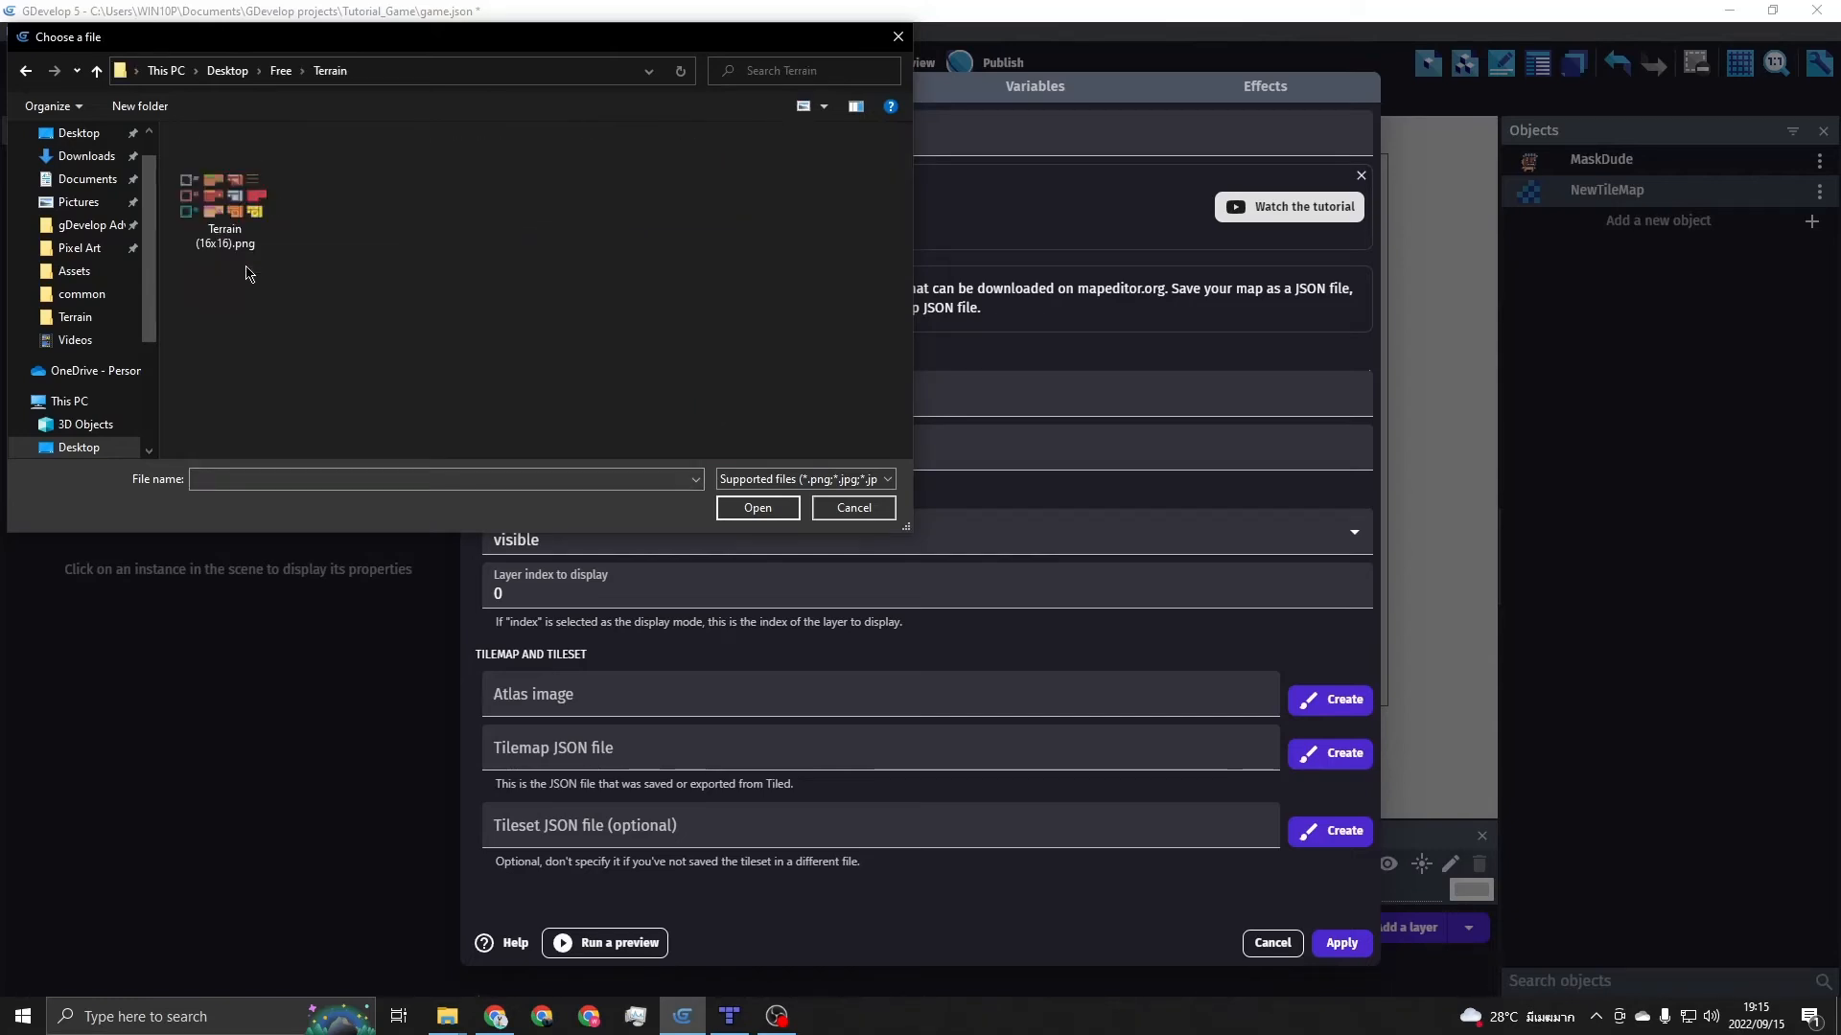
double_click(214, 188)
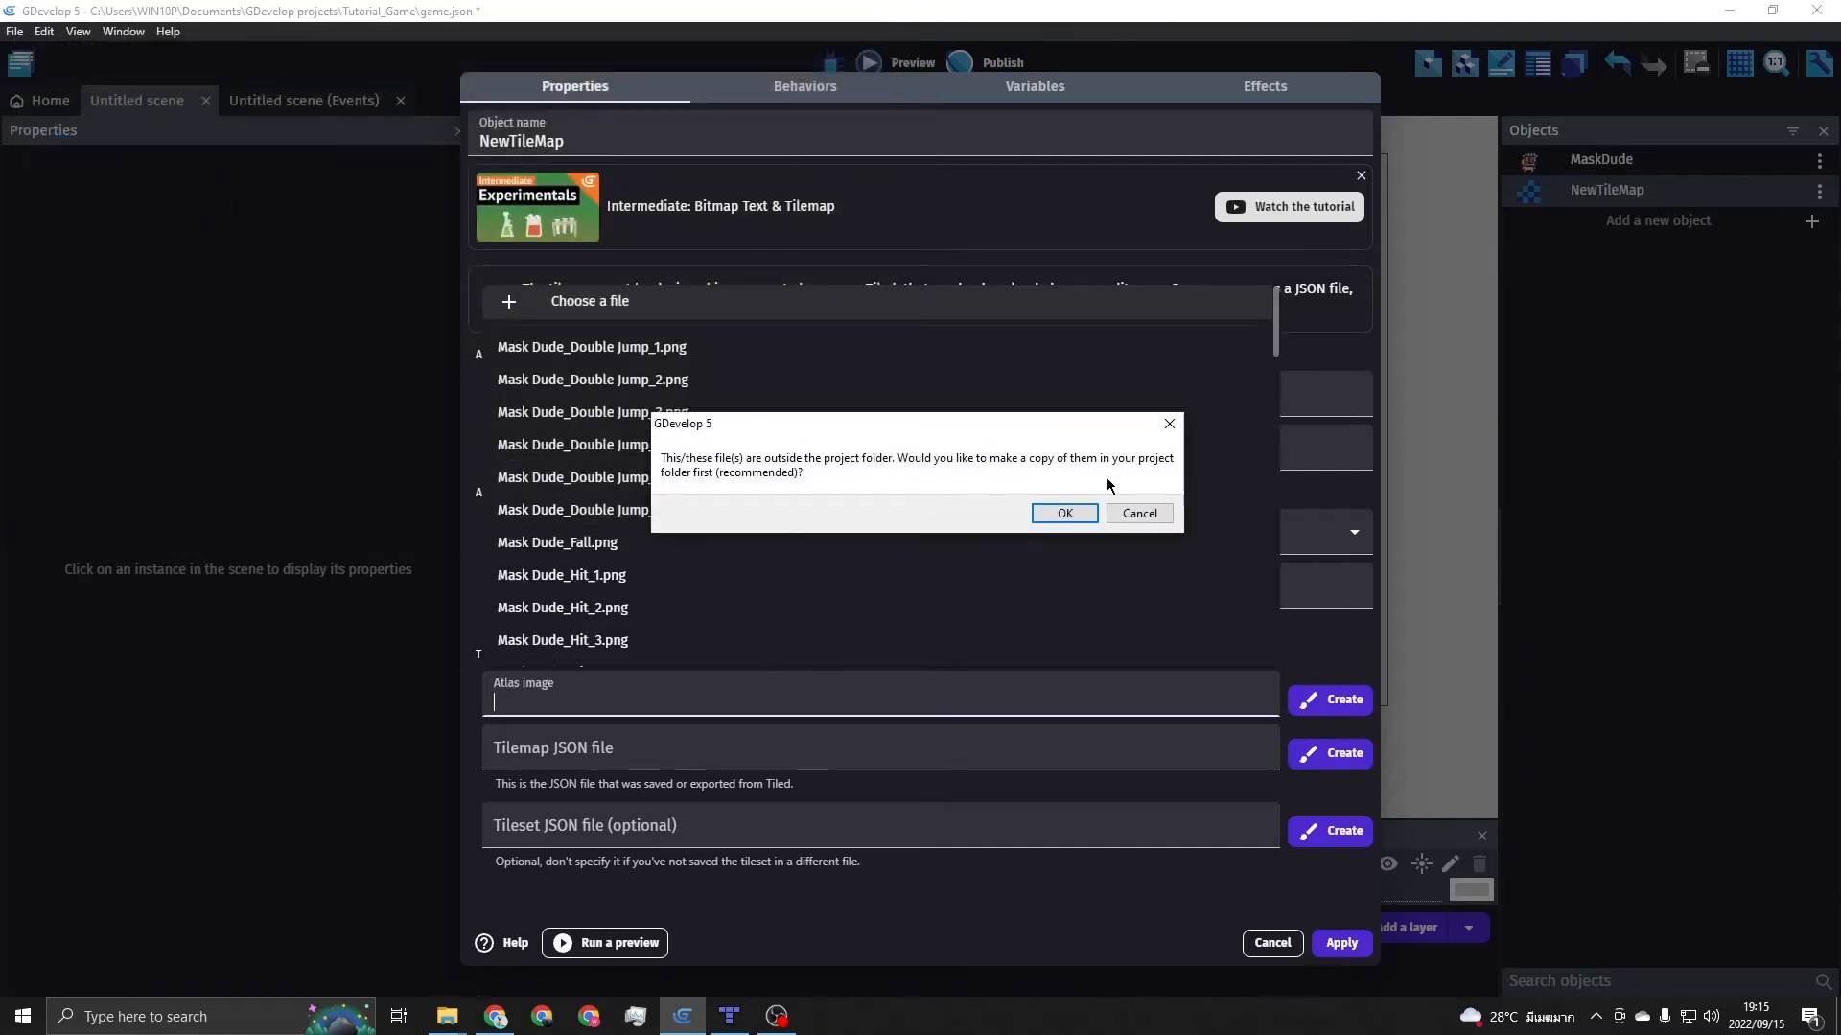
click(1057, 514)
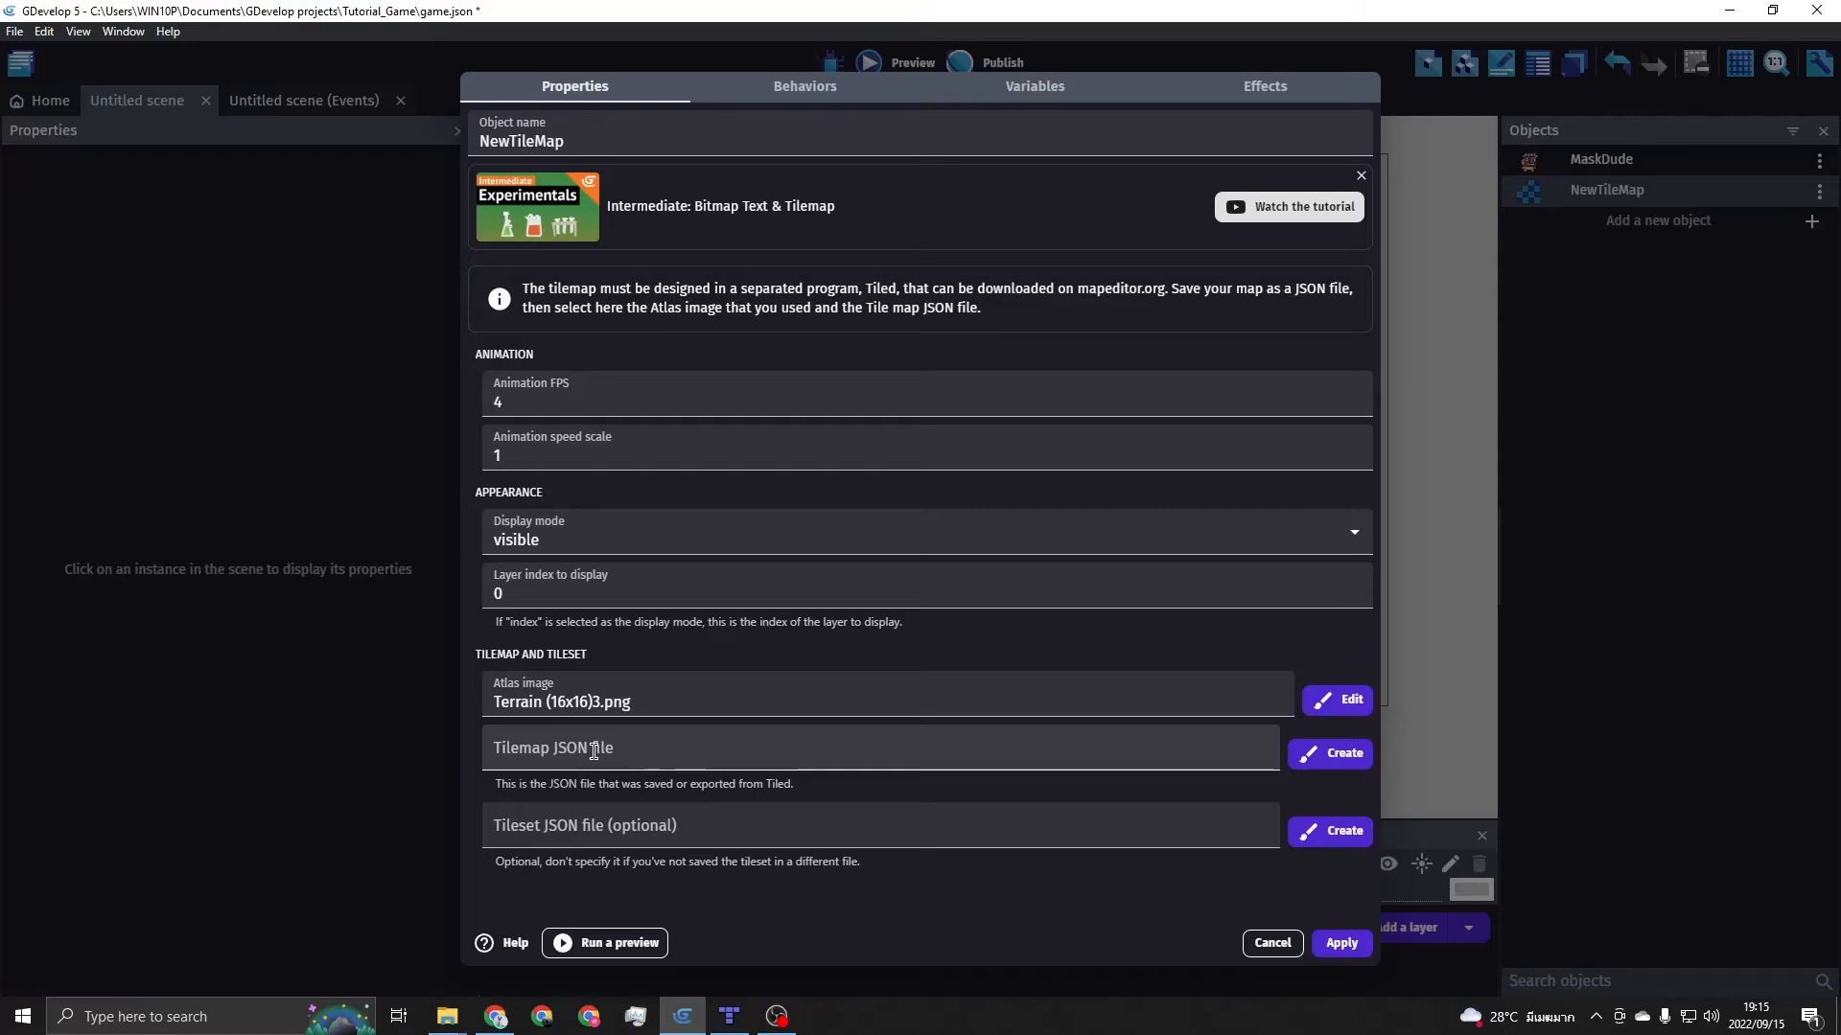
Set the tilemap JSON file to Map.json from the Desktop, copying it into the project folder, and apply the object properties
click(556, 747)
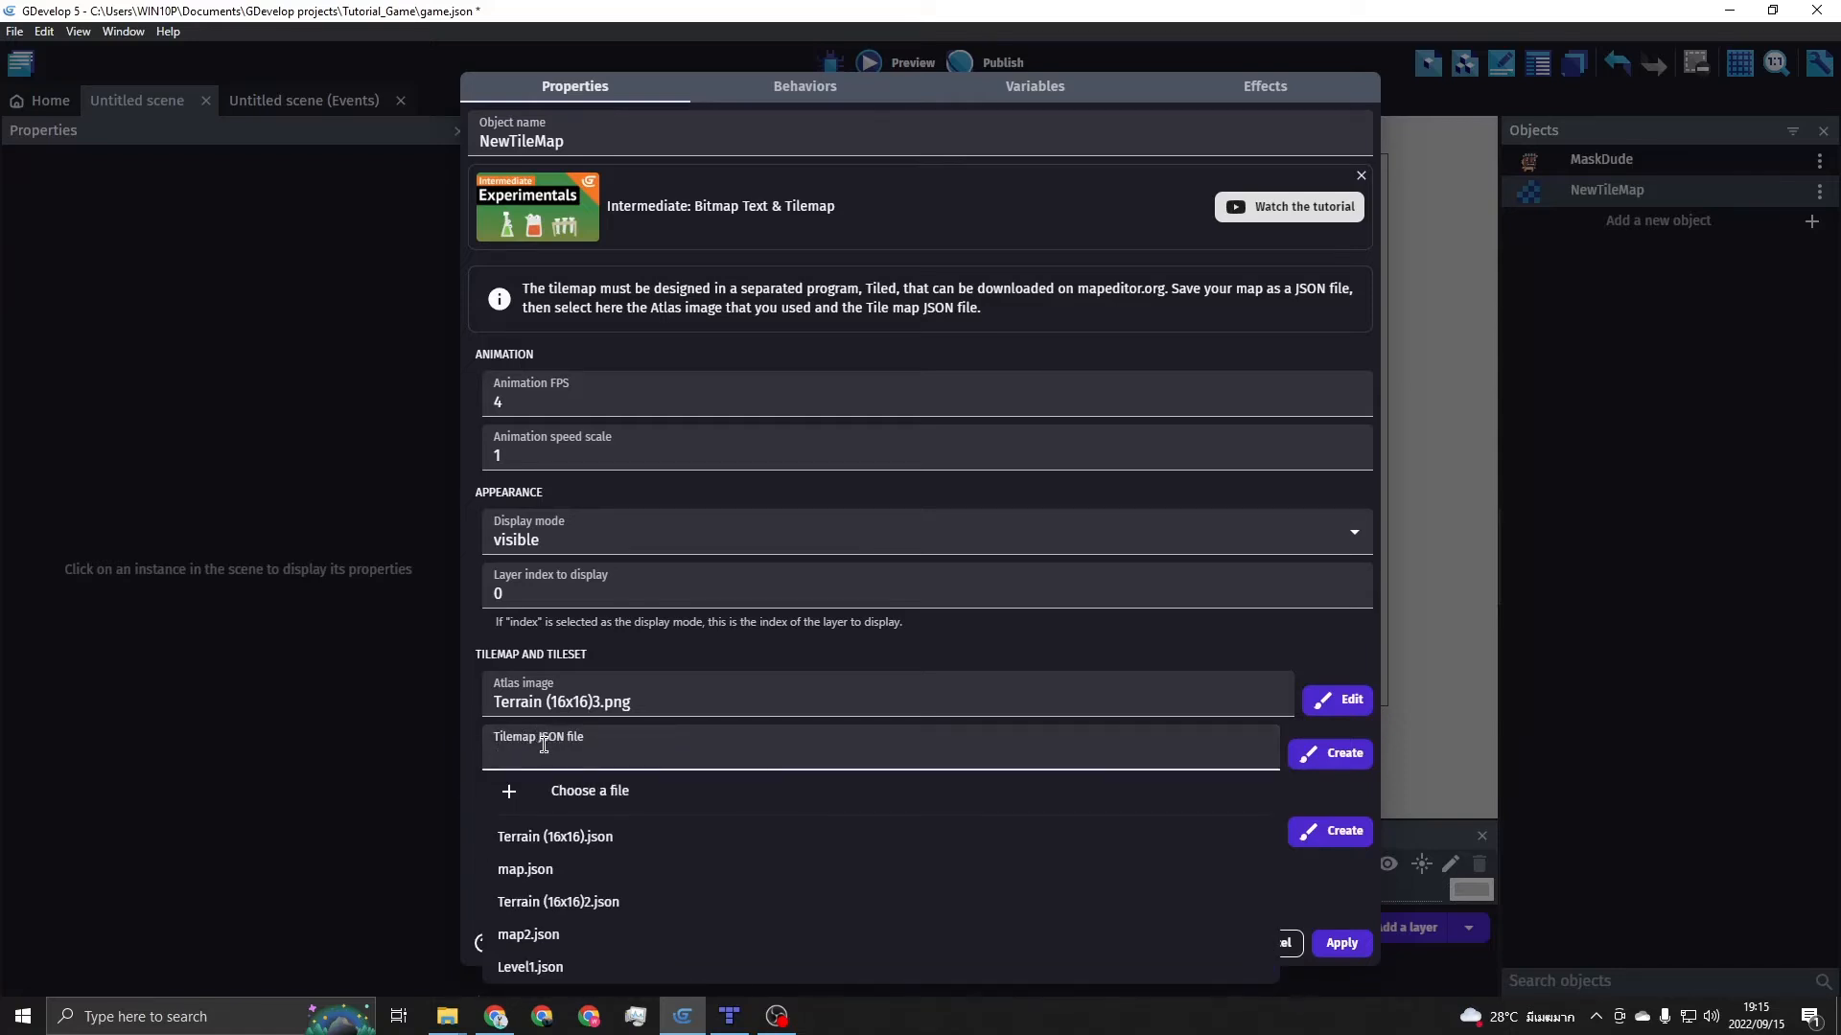
click(622, 798)
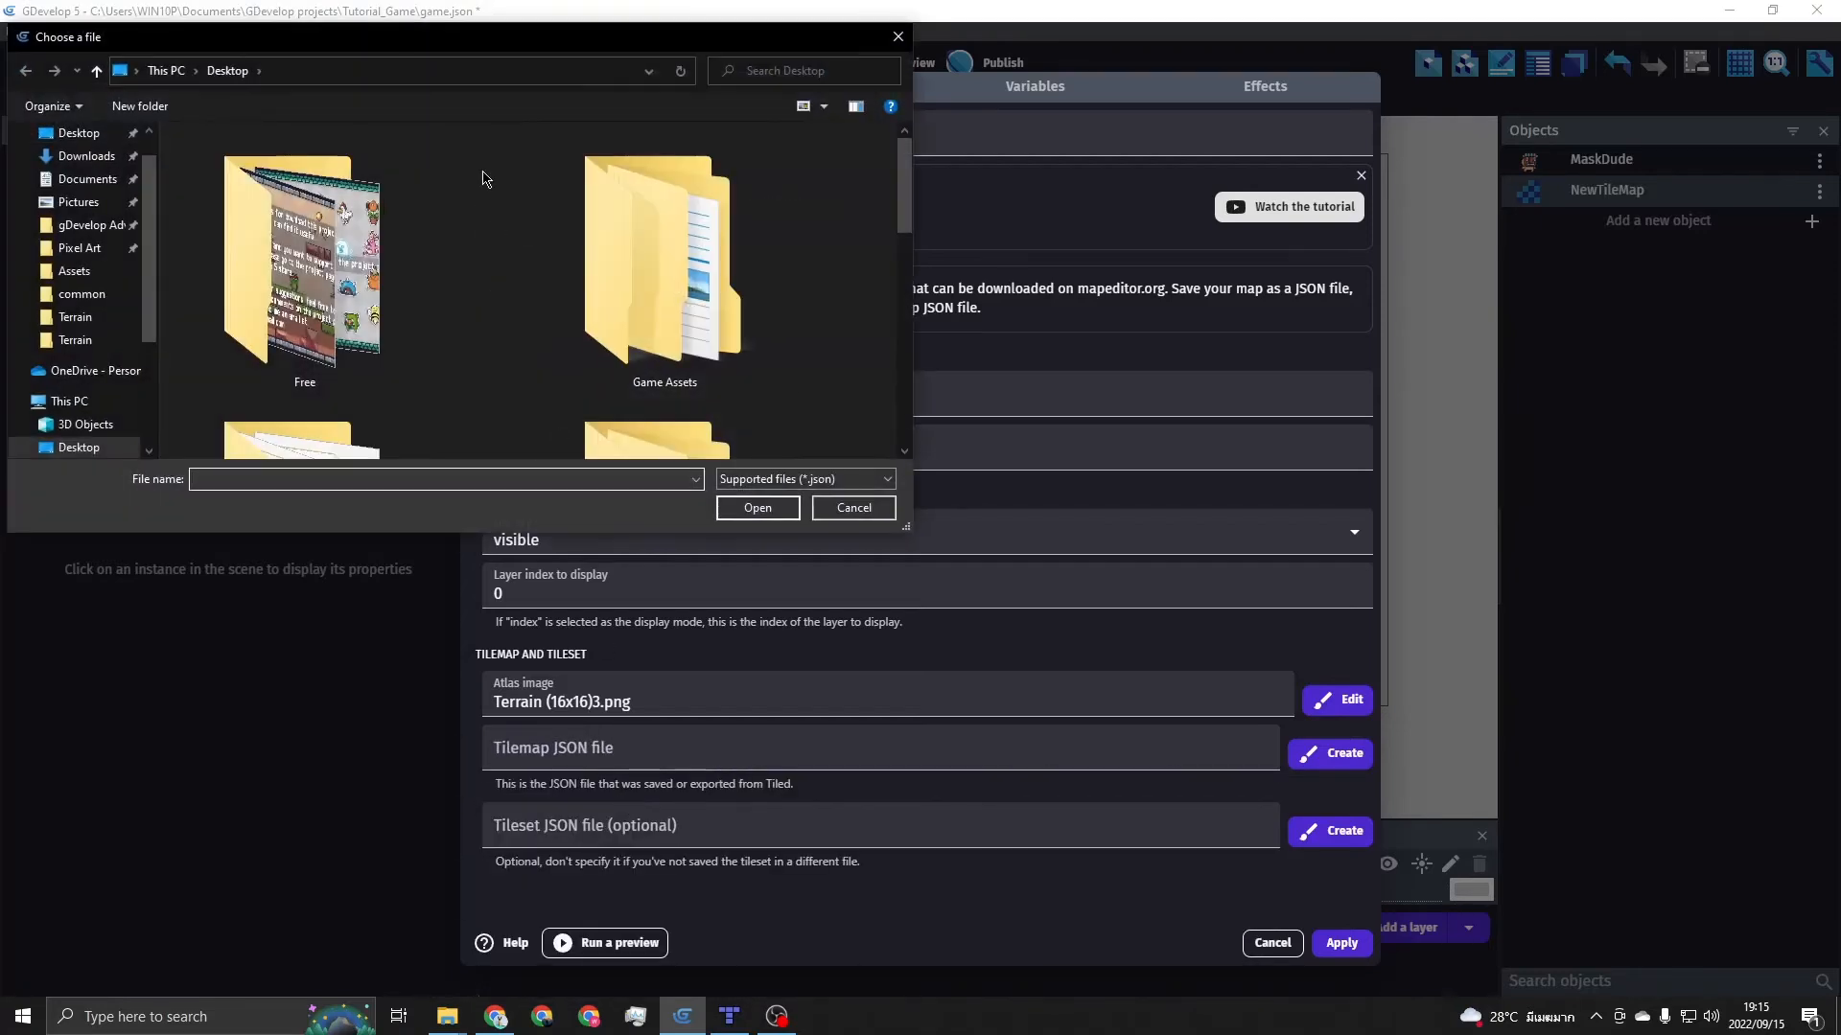
scroll(486, 178, down, 5)
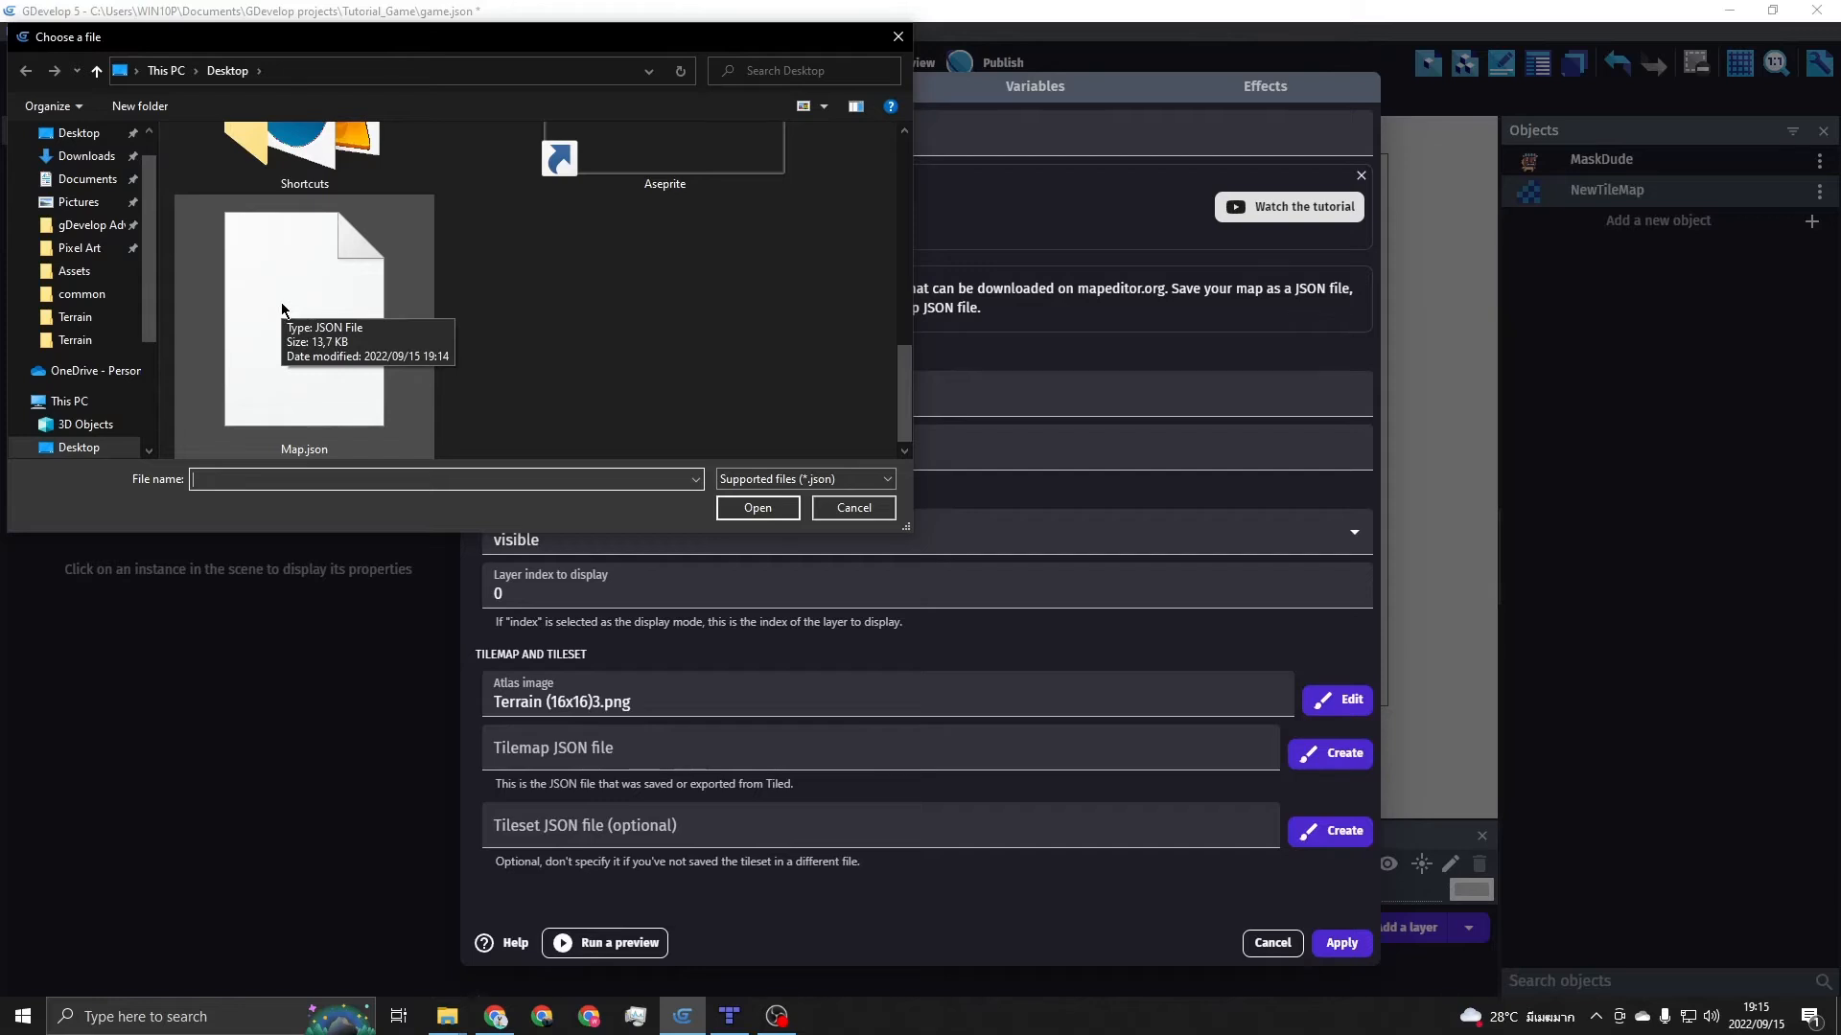
click(299, 340)
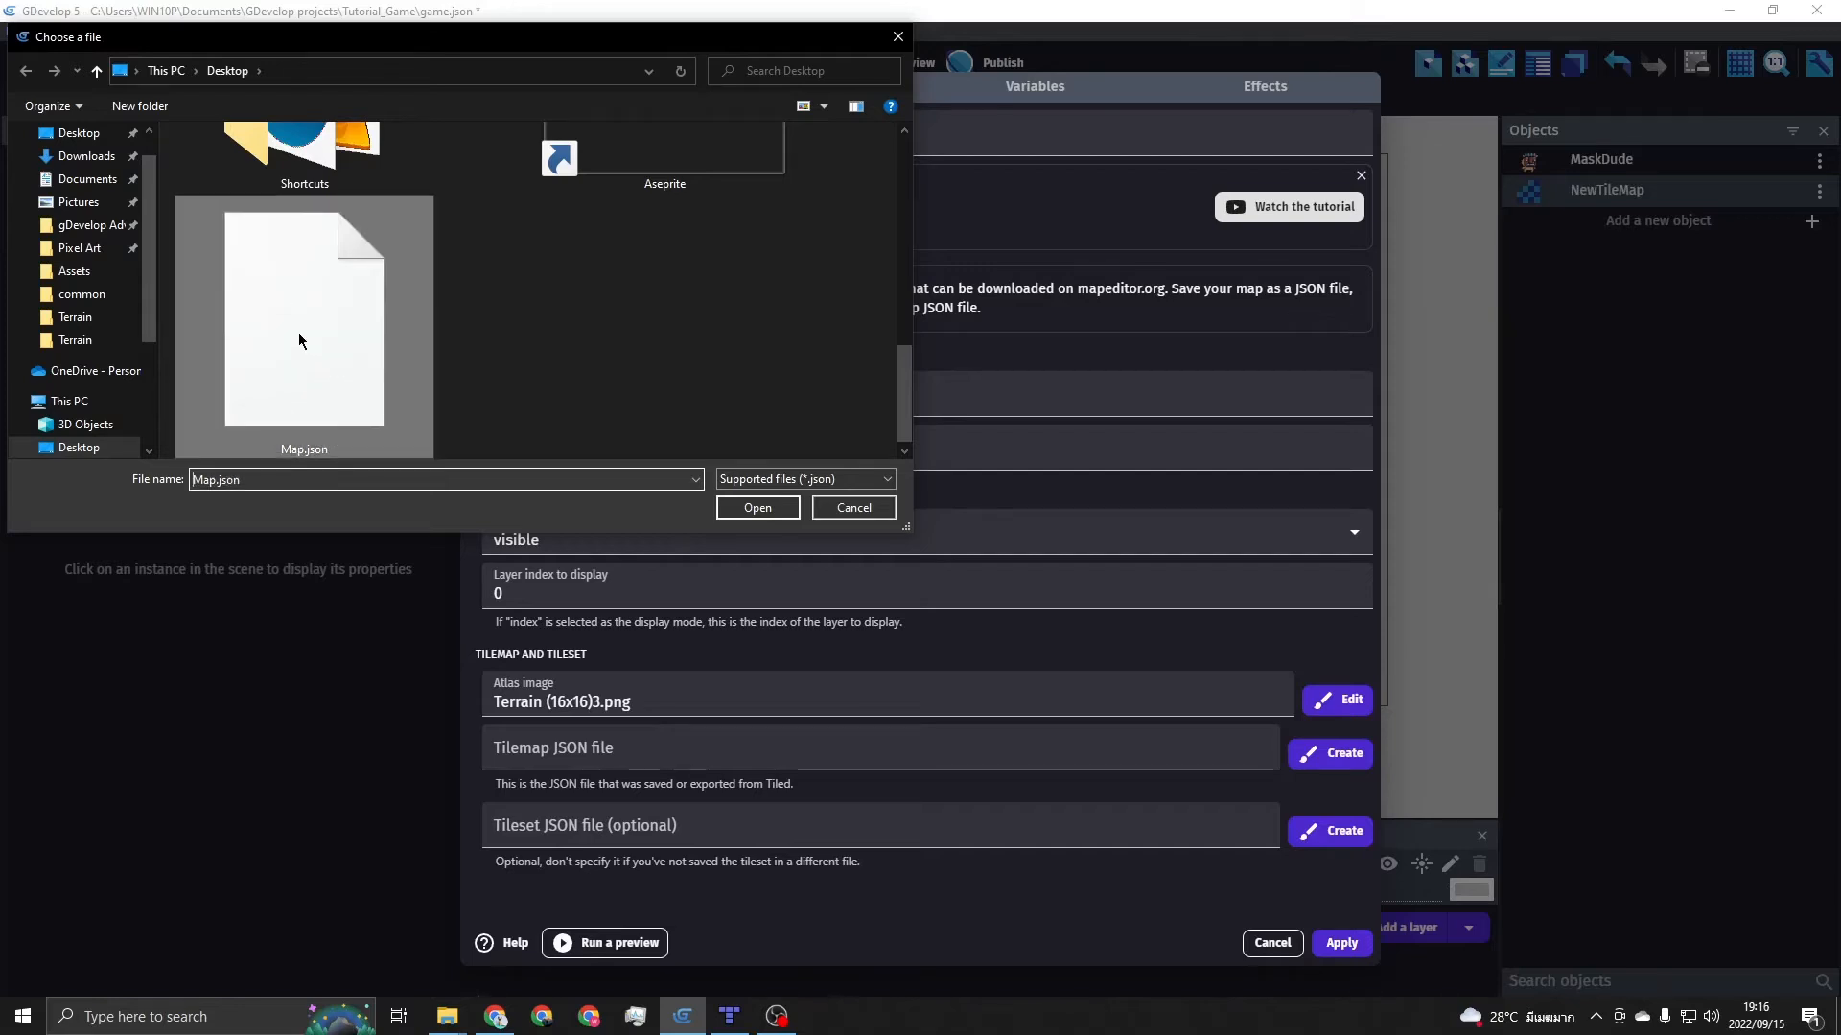
click(749, 510)
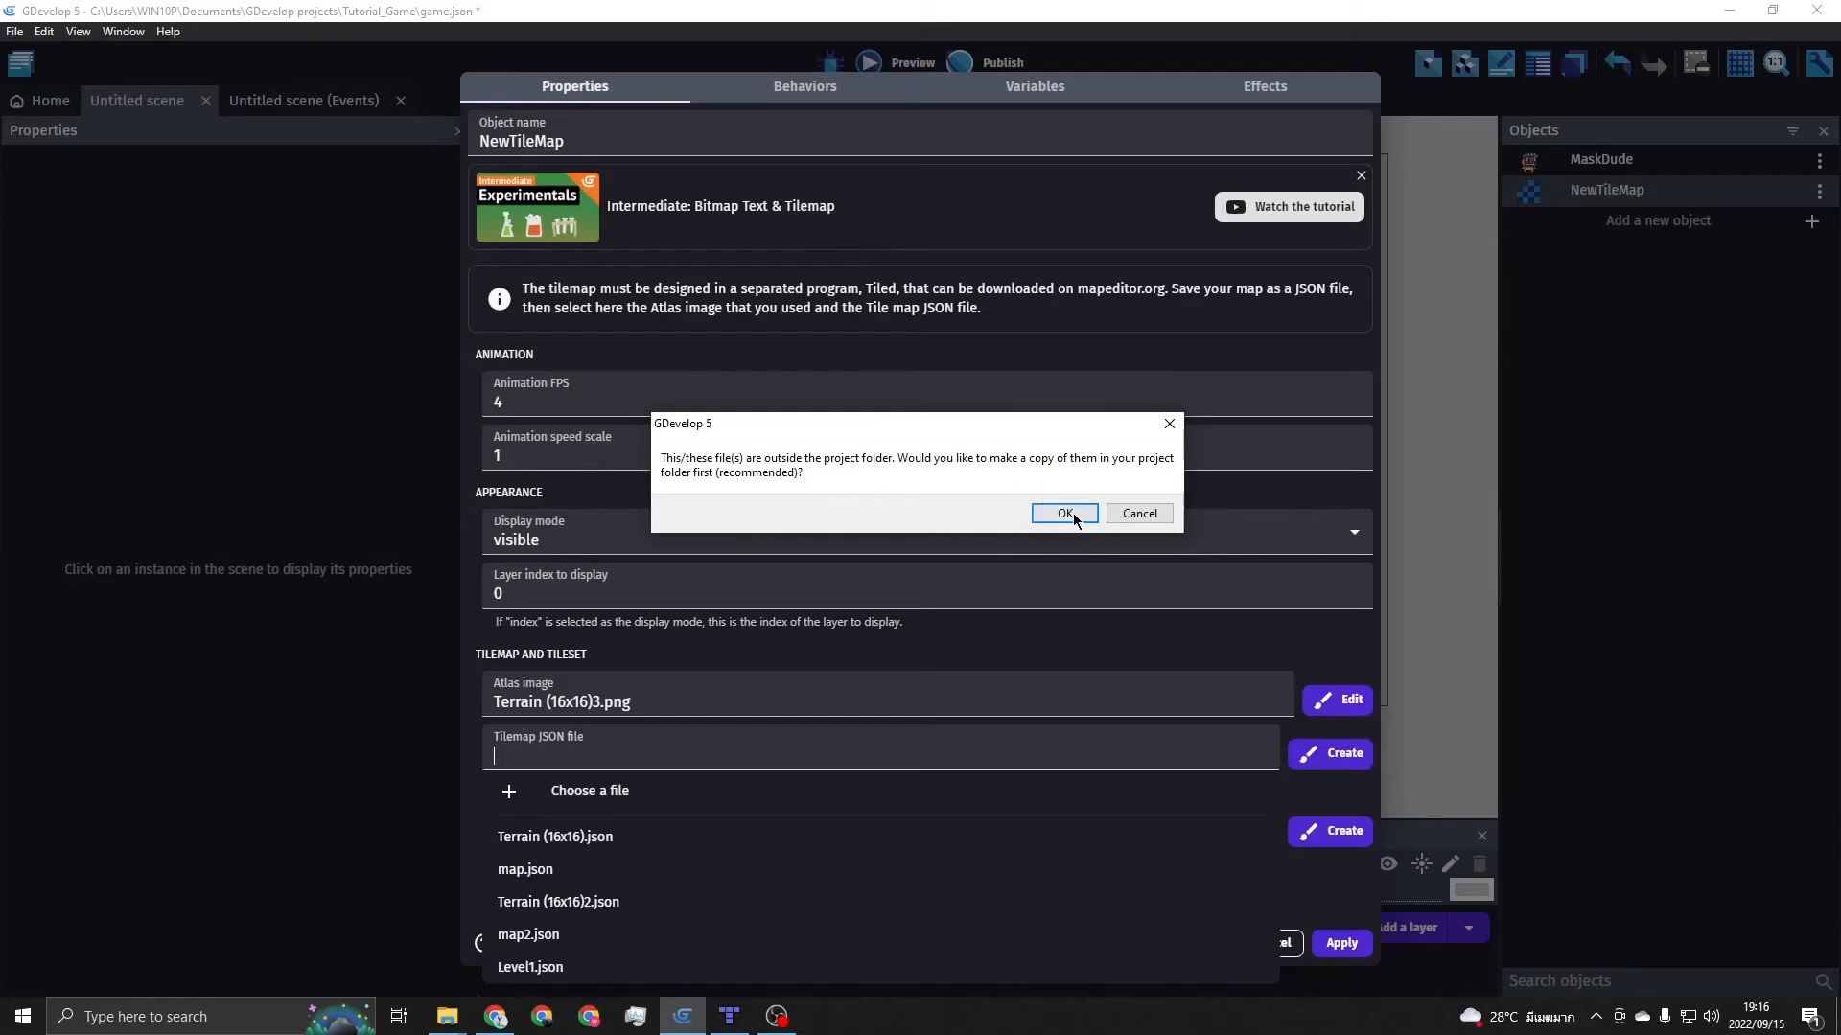
click(1097, 666)
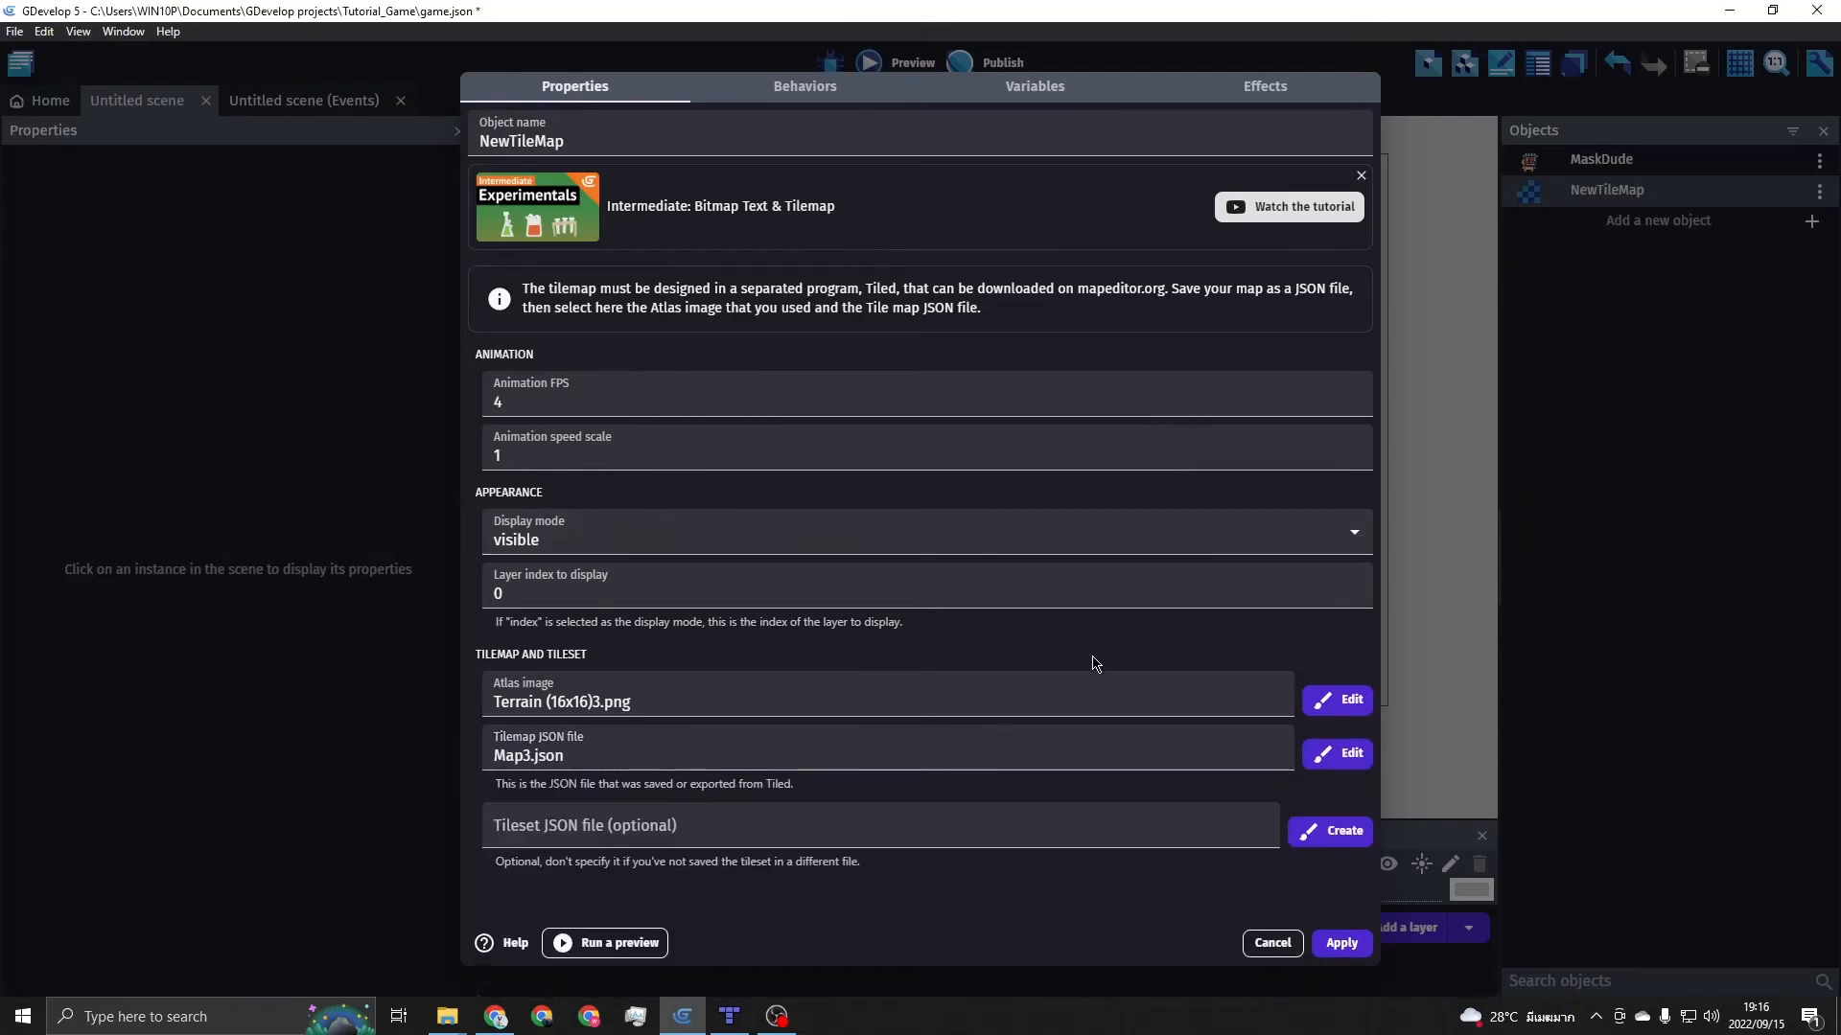
click(1342, 944)
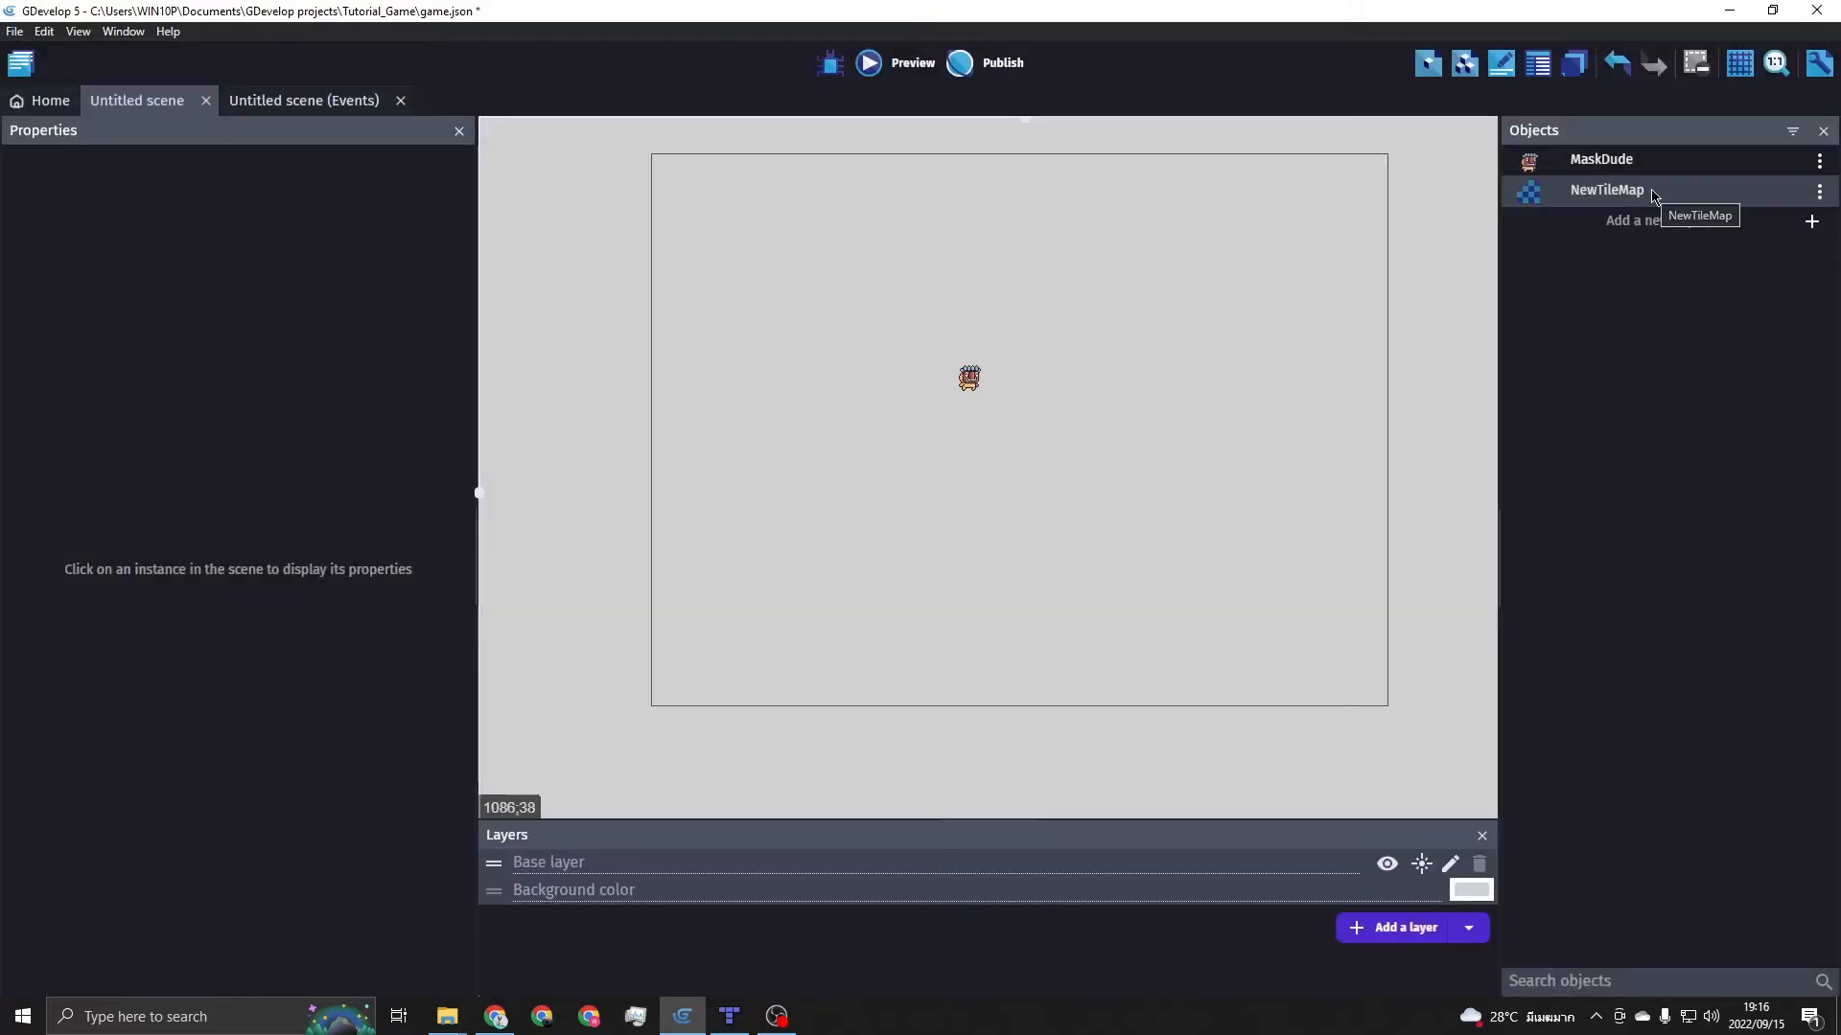
Place the tilemap in the scene at about X -49, Y -135, aligning its ground with the lower-left corner of the game frame
drag(1649, 192, 628, 187)
scroll(1049, 476, down, 5)
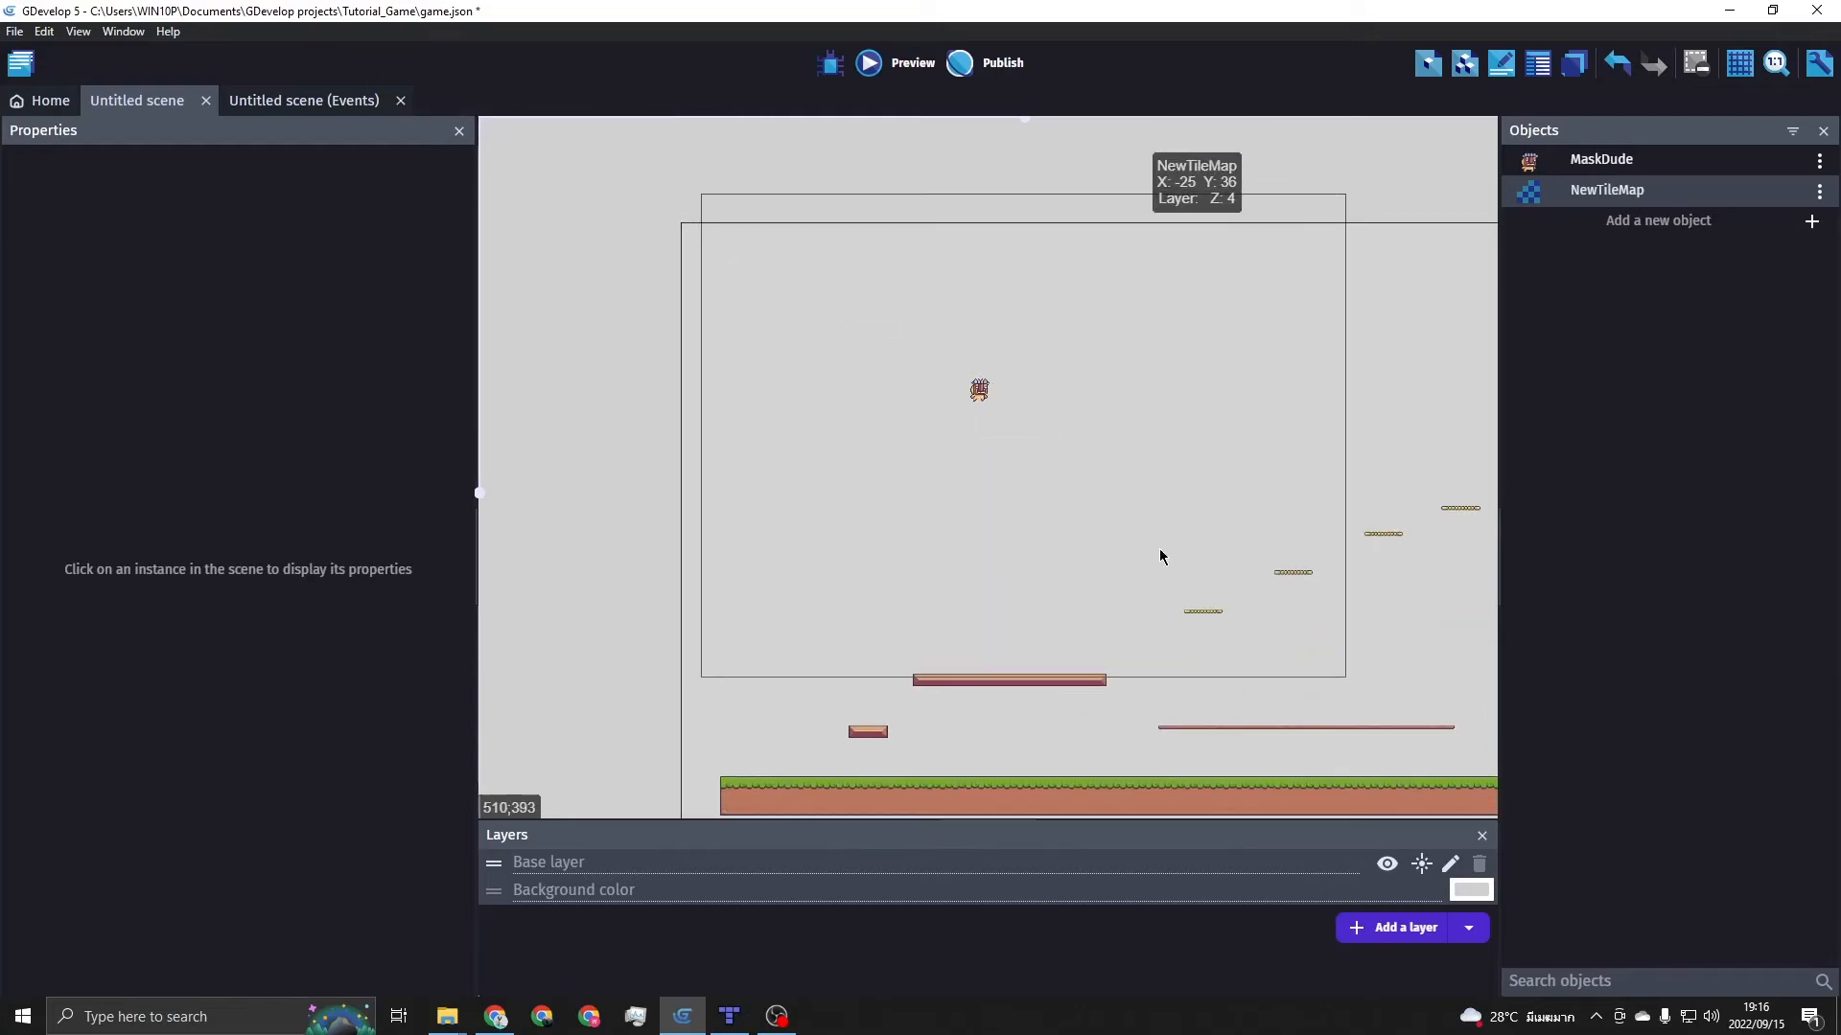
drag(1380, 713, 1101, 432)
scroll(1093, 390, down, 3)
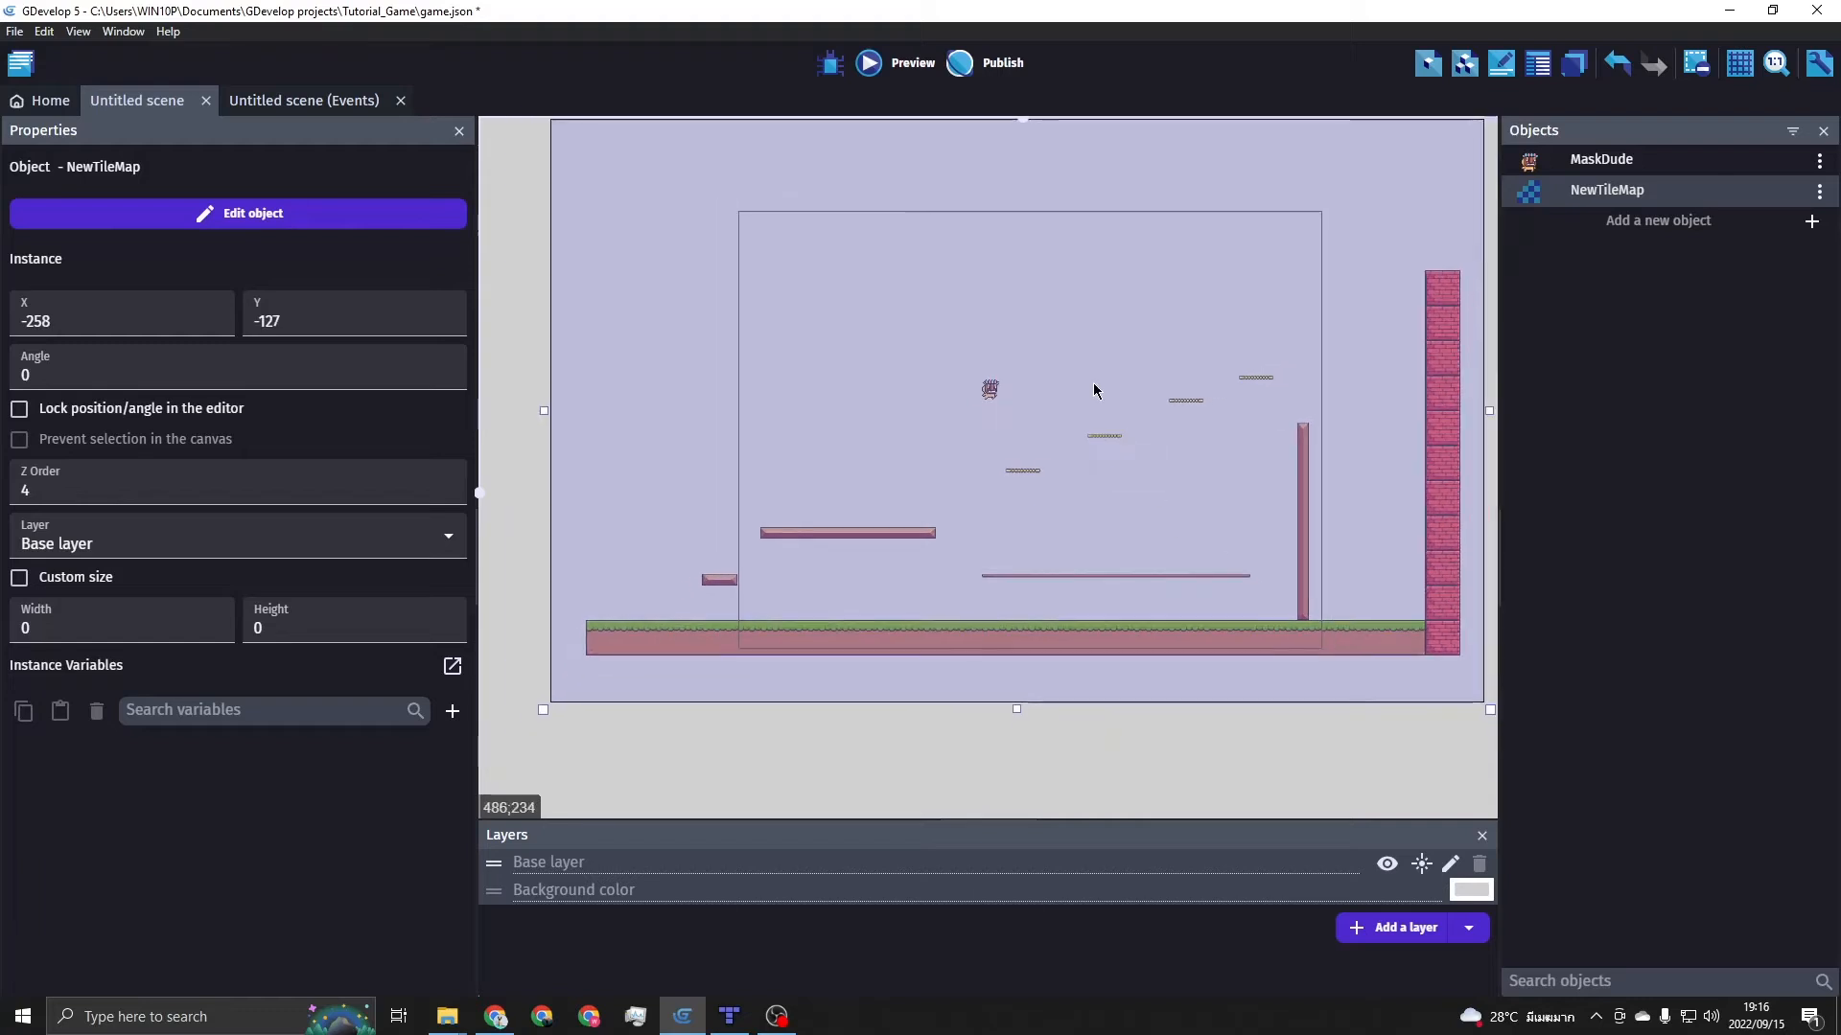
scroll(1110, 374, down, 1)
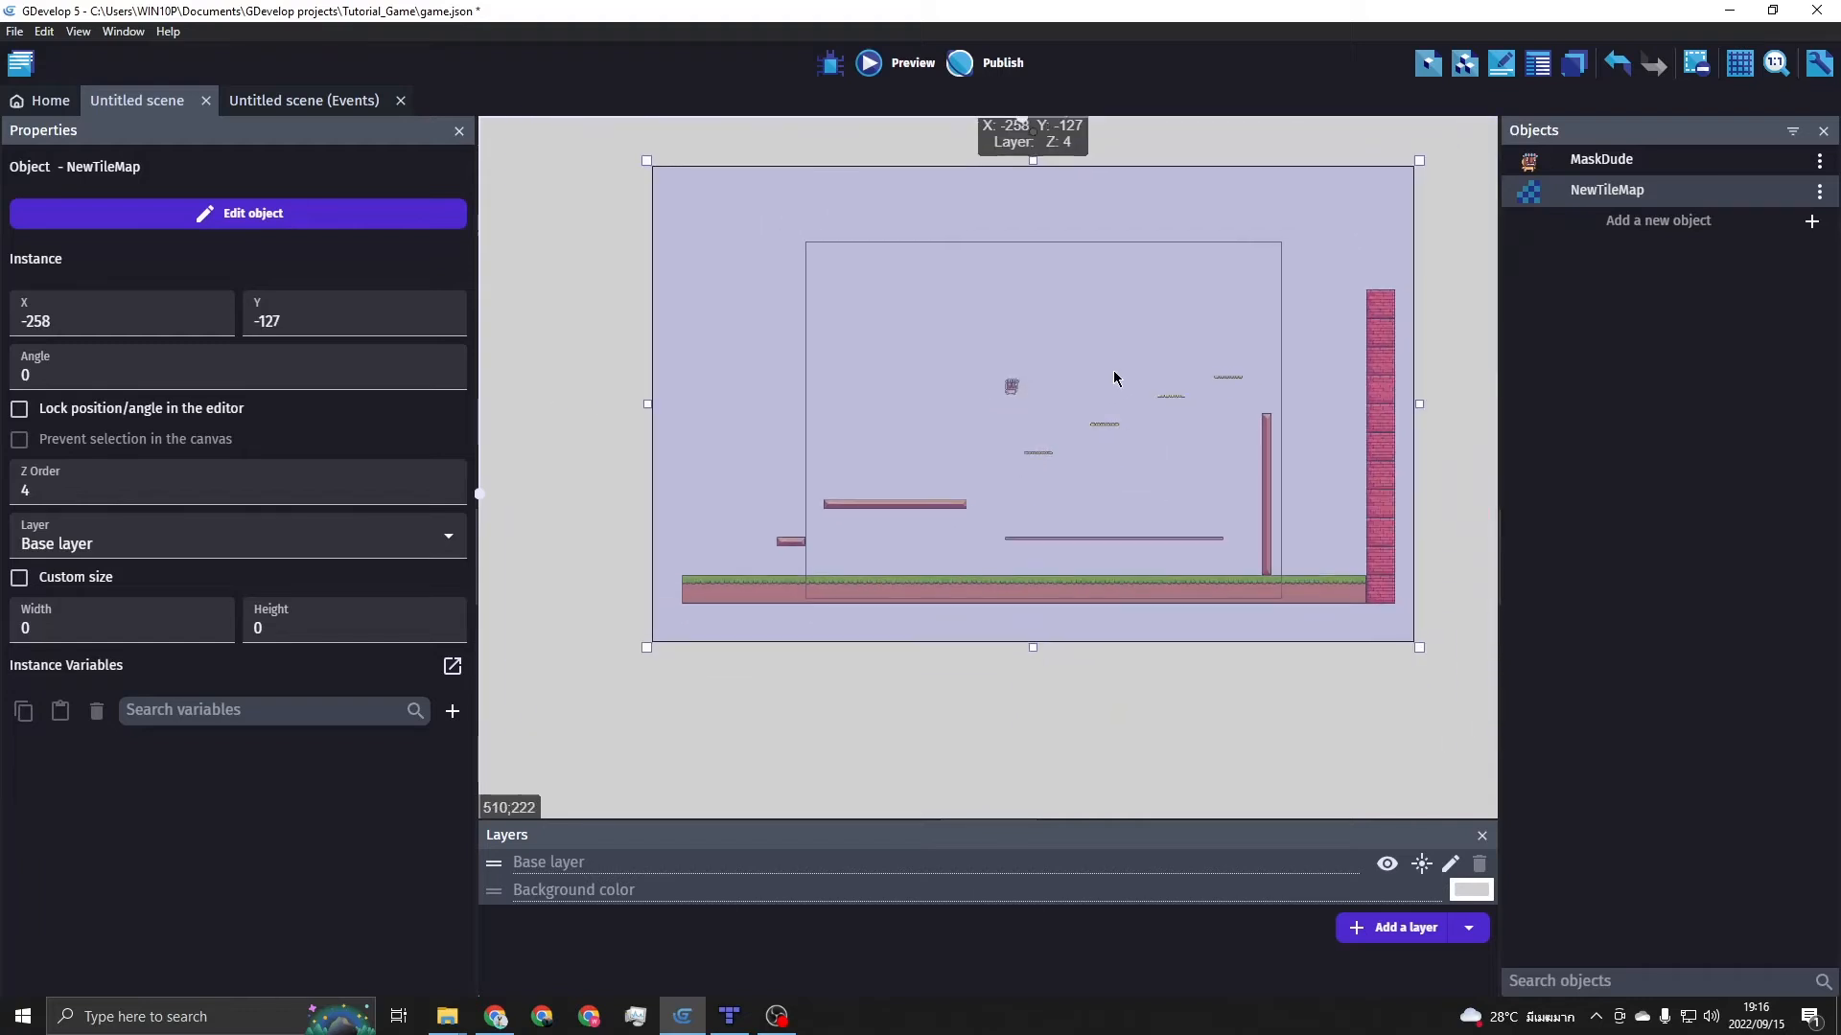
click(1438, 155)
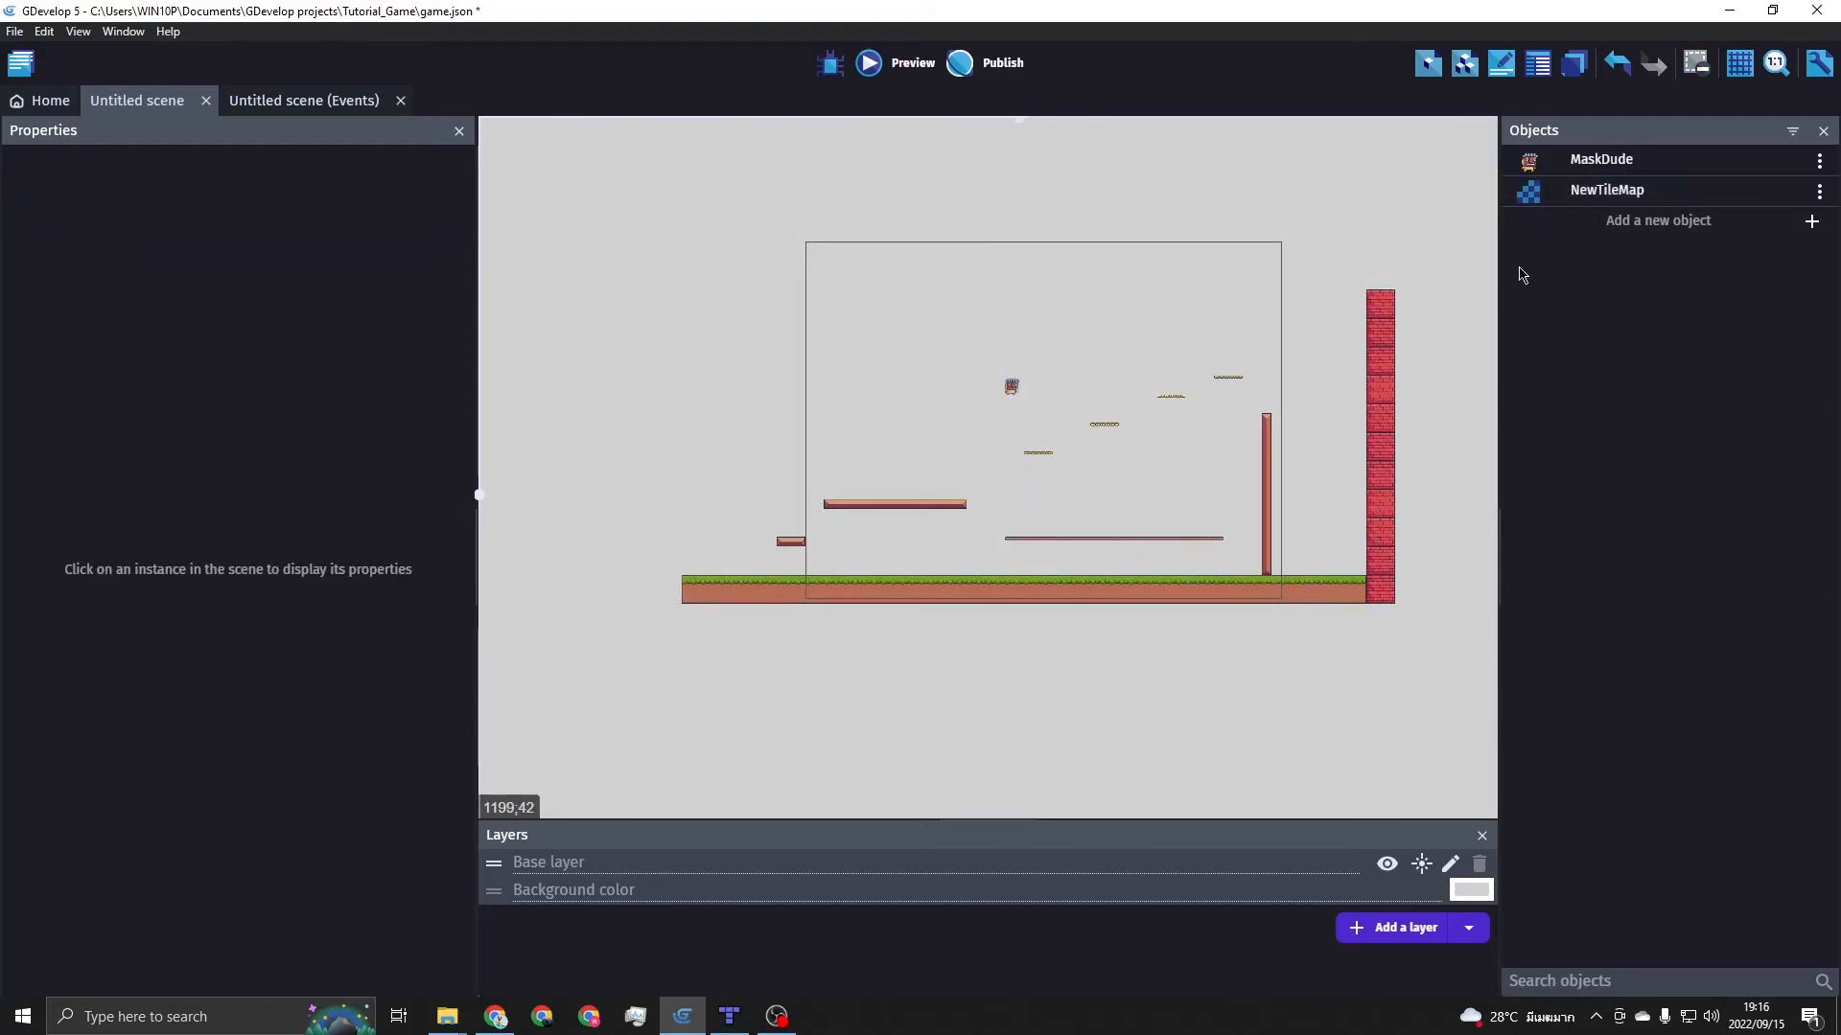
scroll(1074, 423, up, 2)
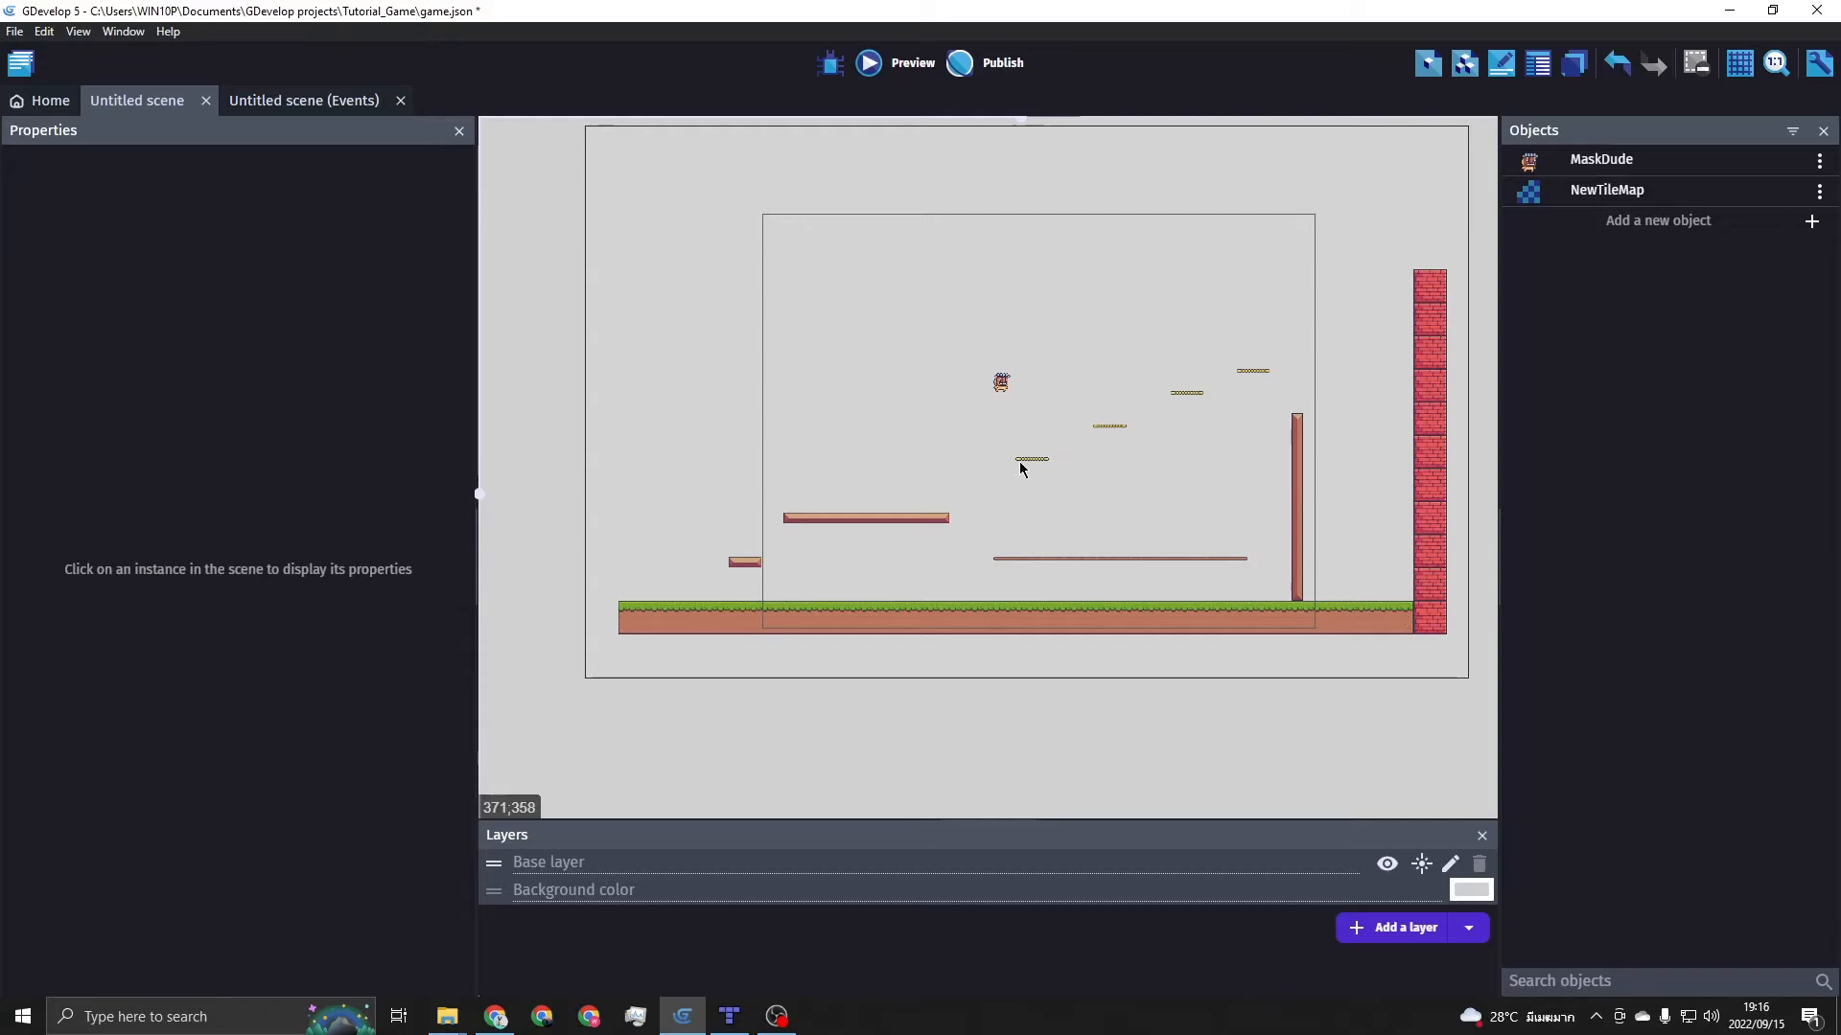
drag(987, 550, 1000, 415)
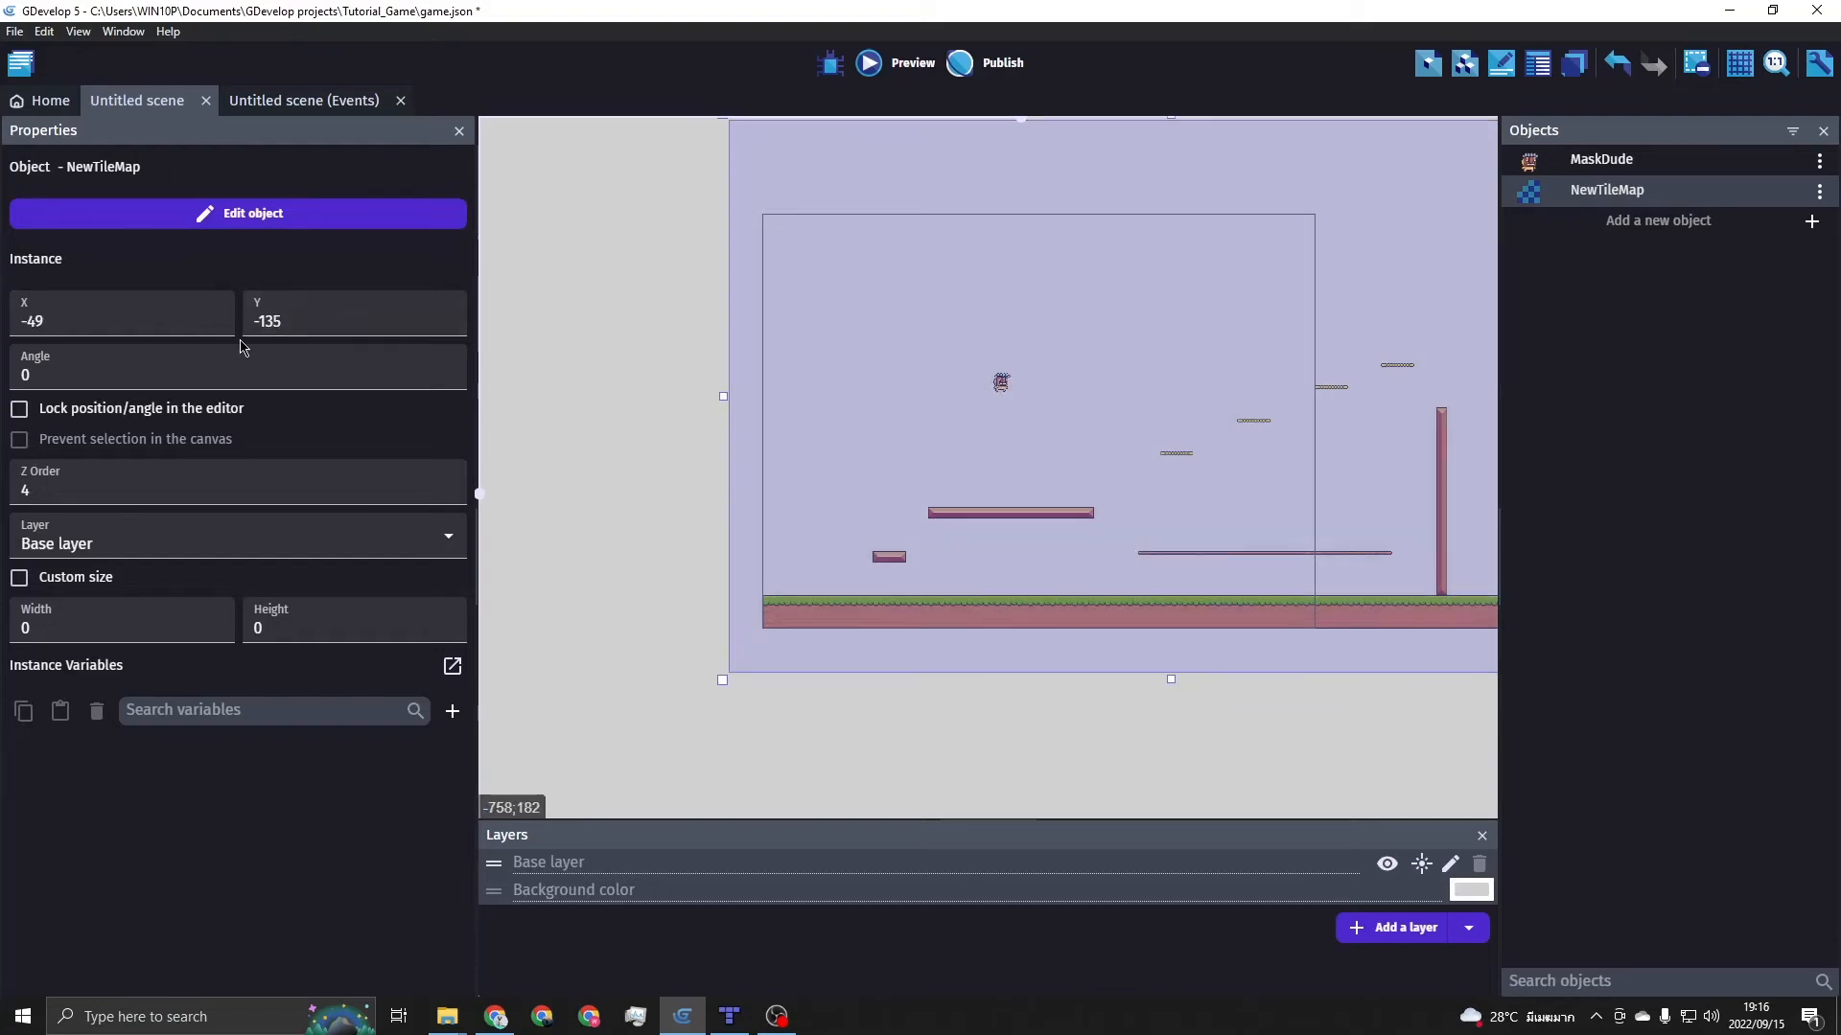
Add a scene layer above the base layer and name it Tilemap
click(188, 542)
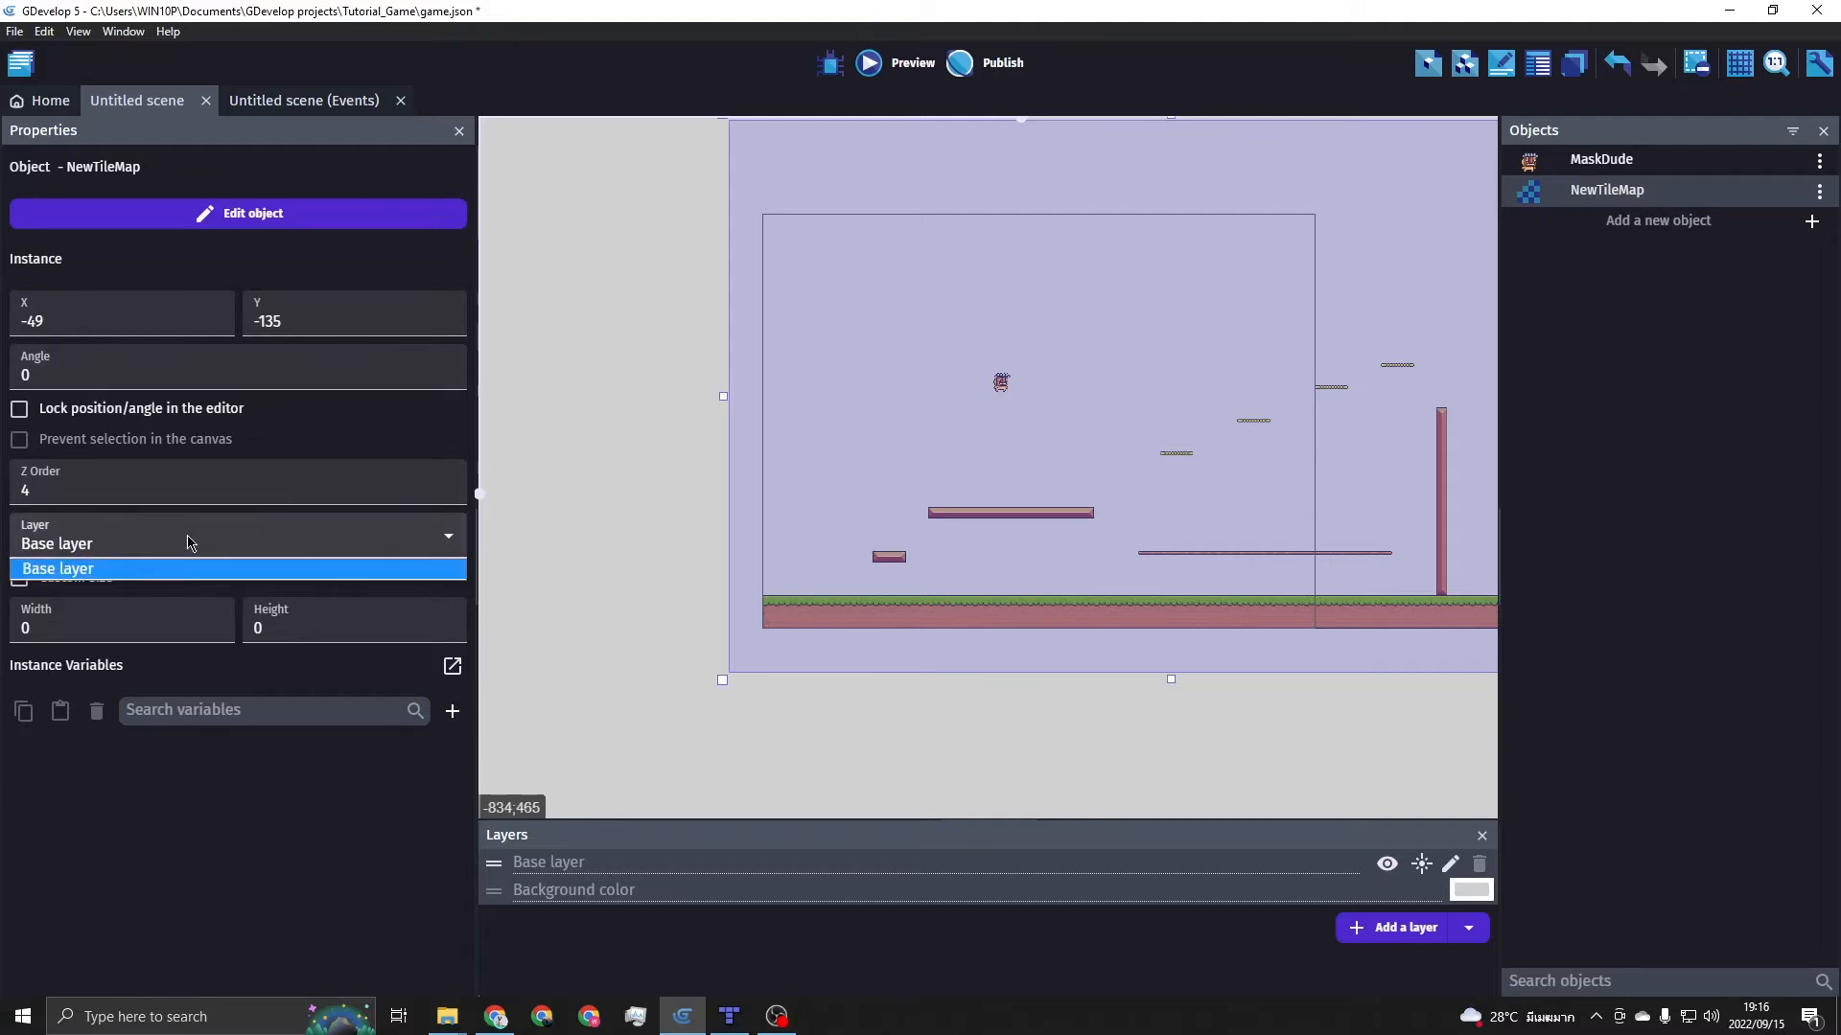
click(189, 543)
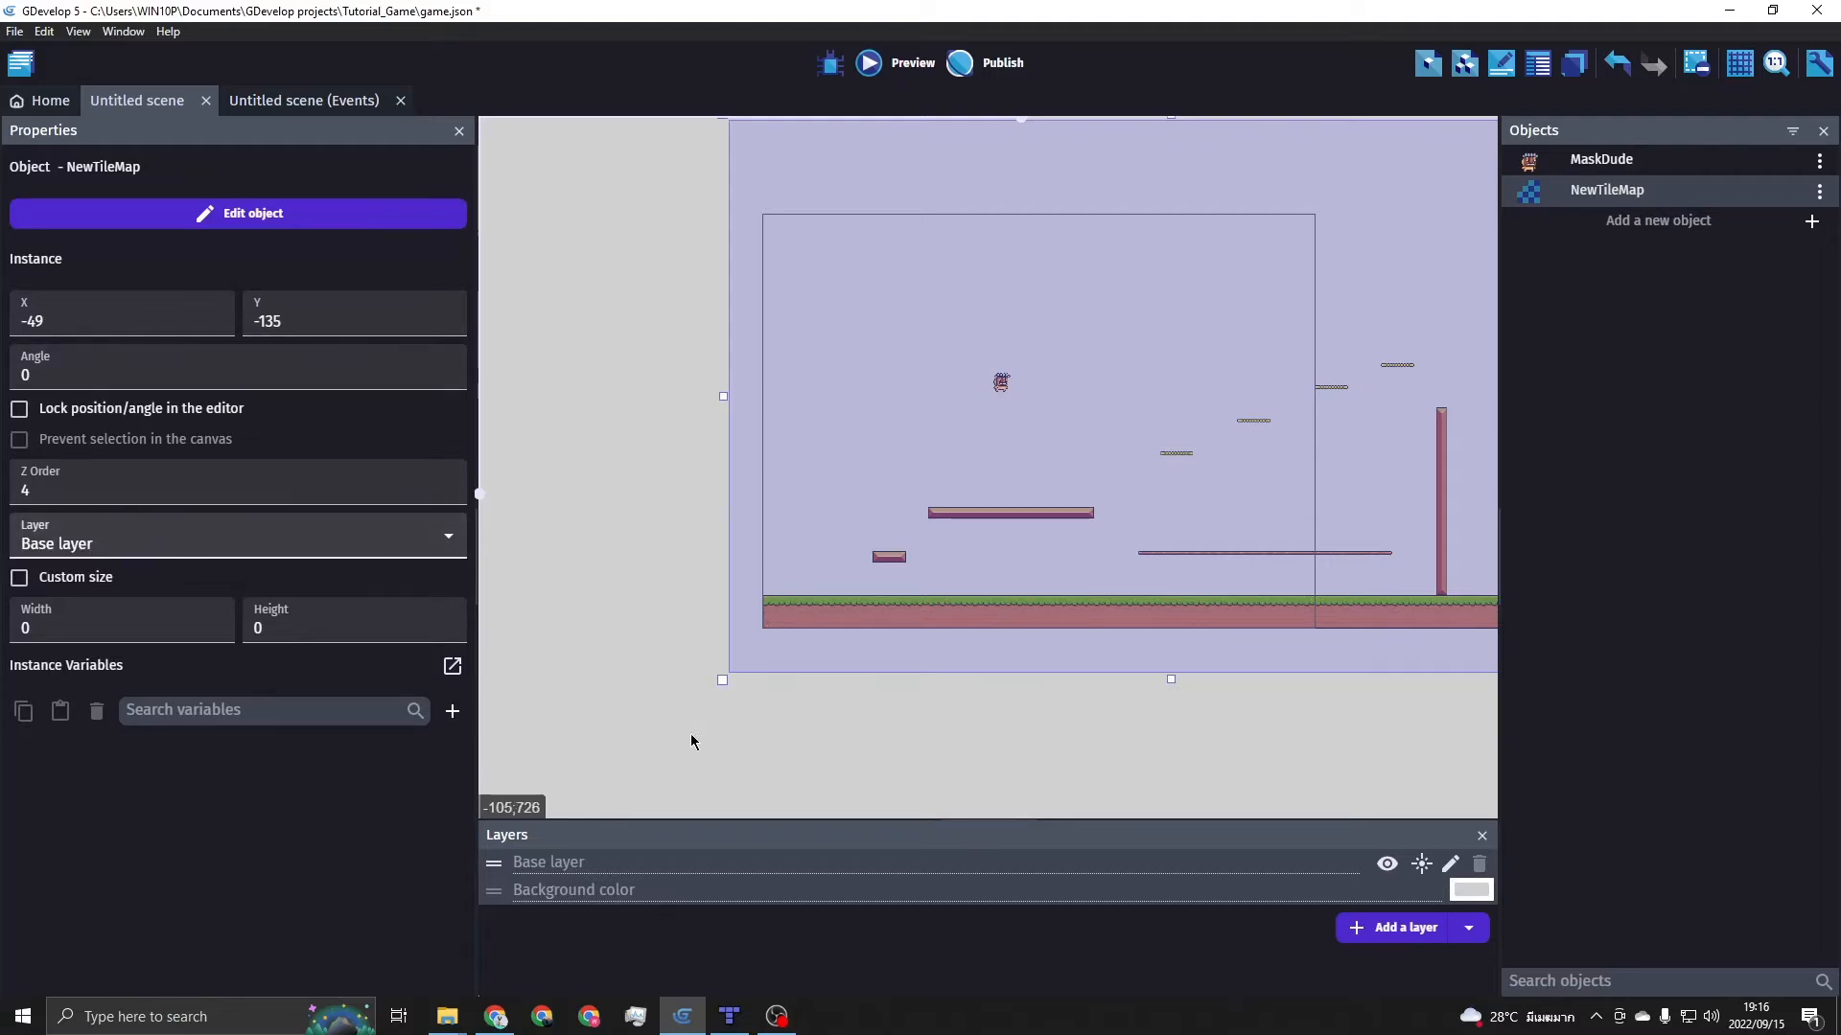
click(1424, 935)
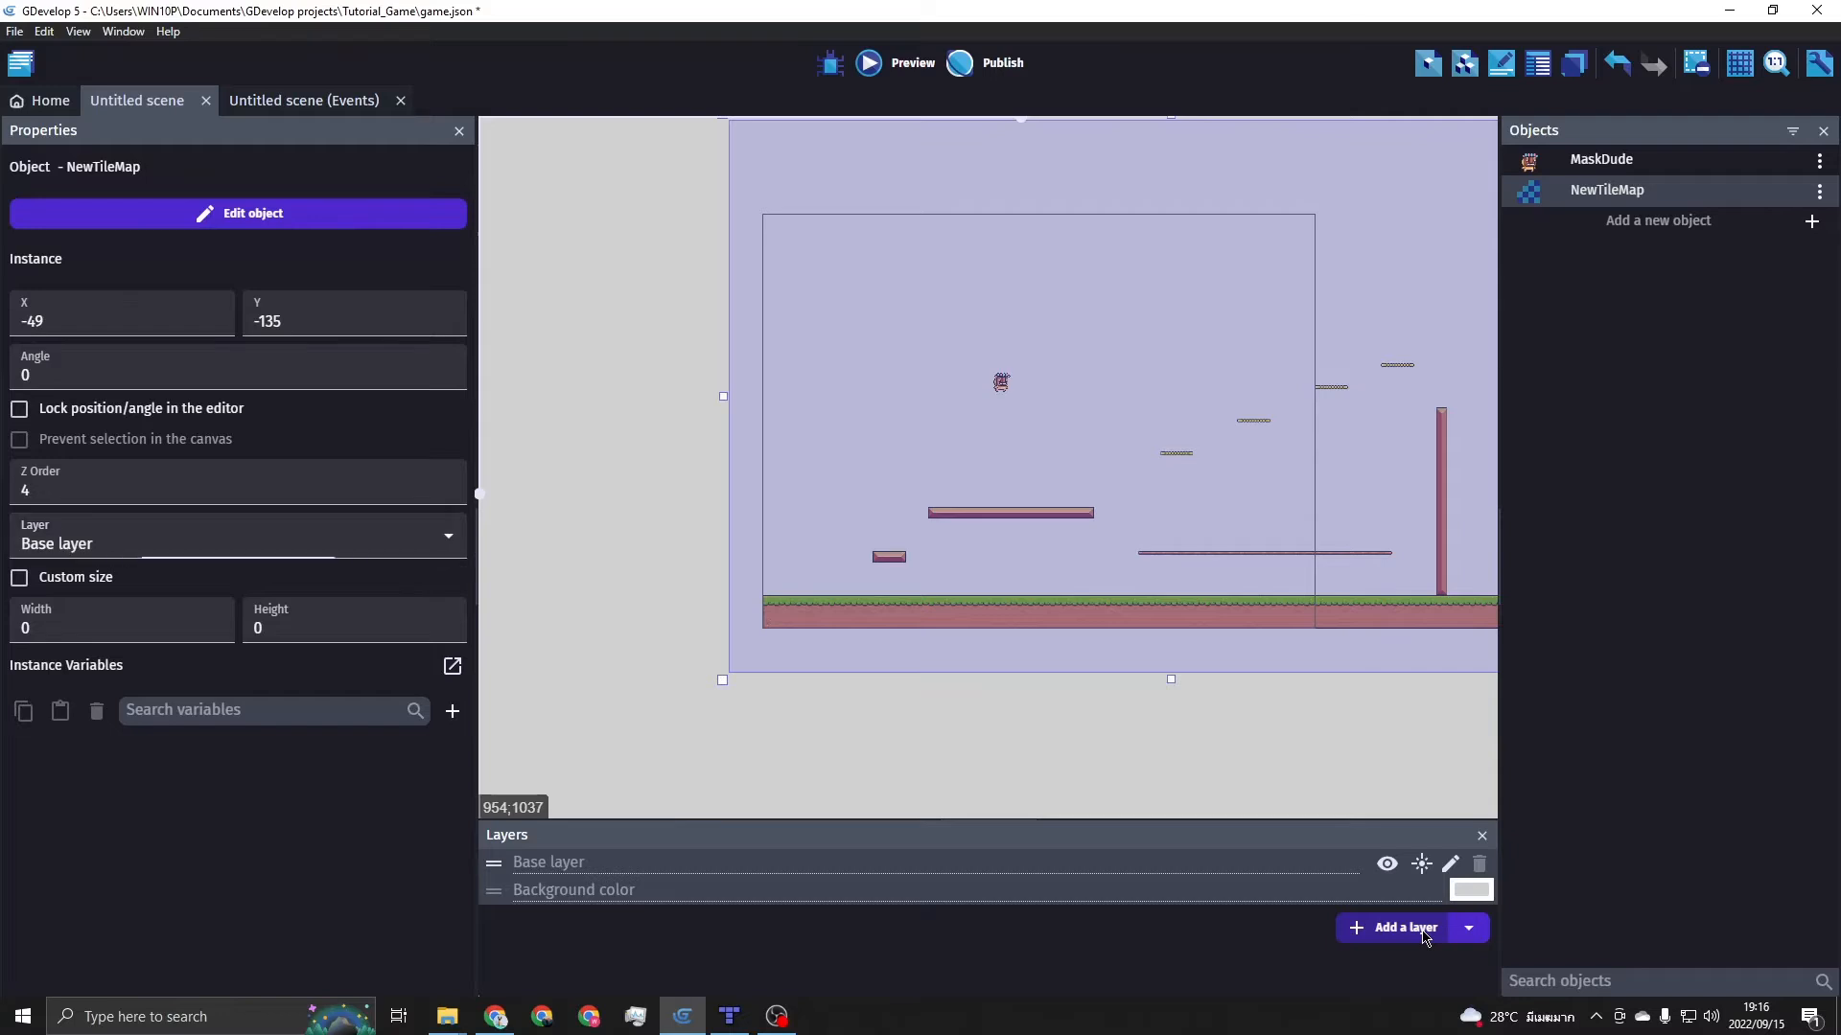
drag(611, 855, 492, 871)
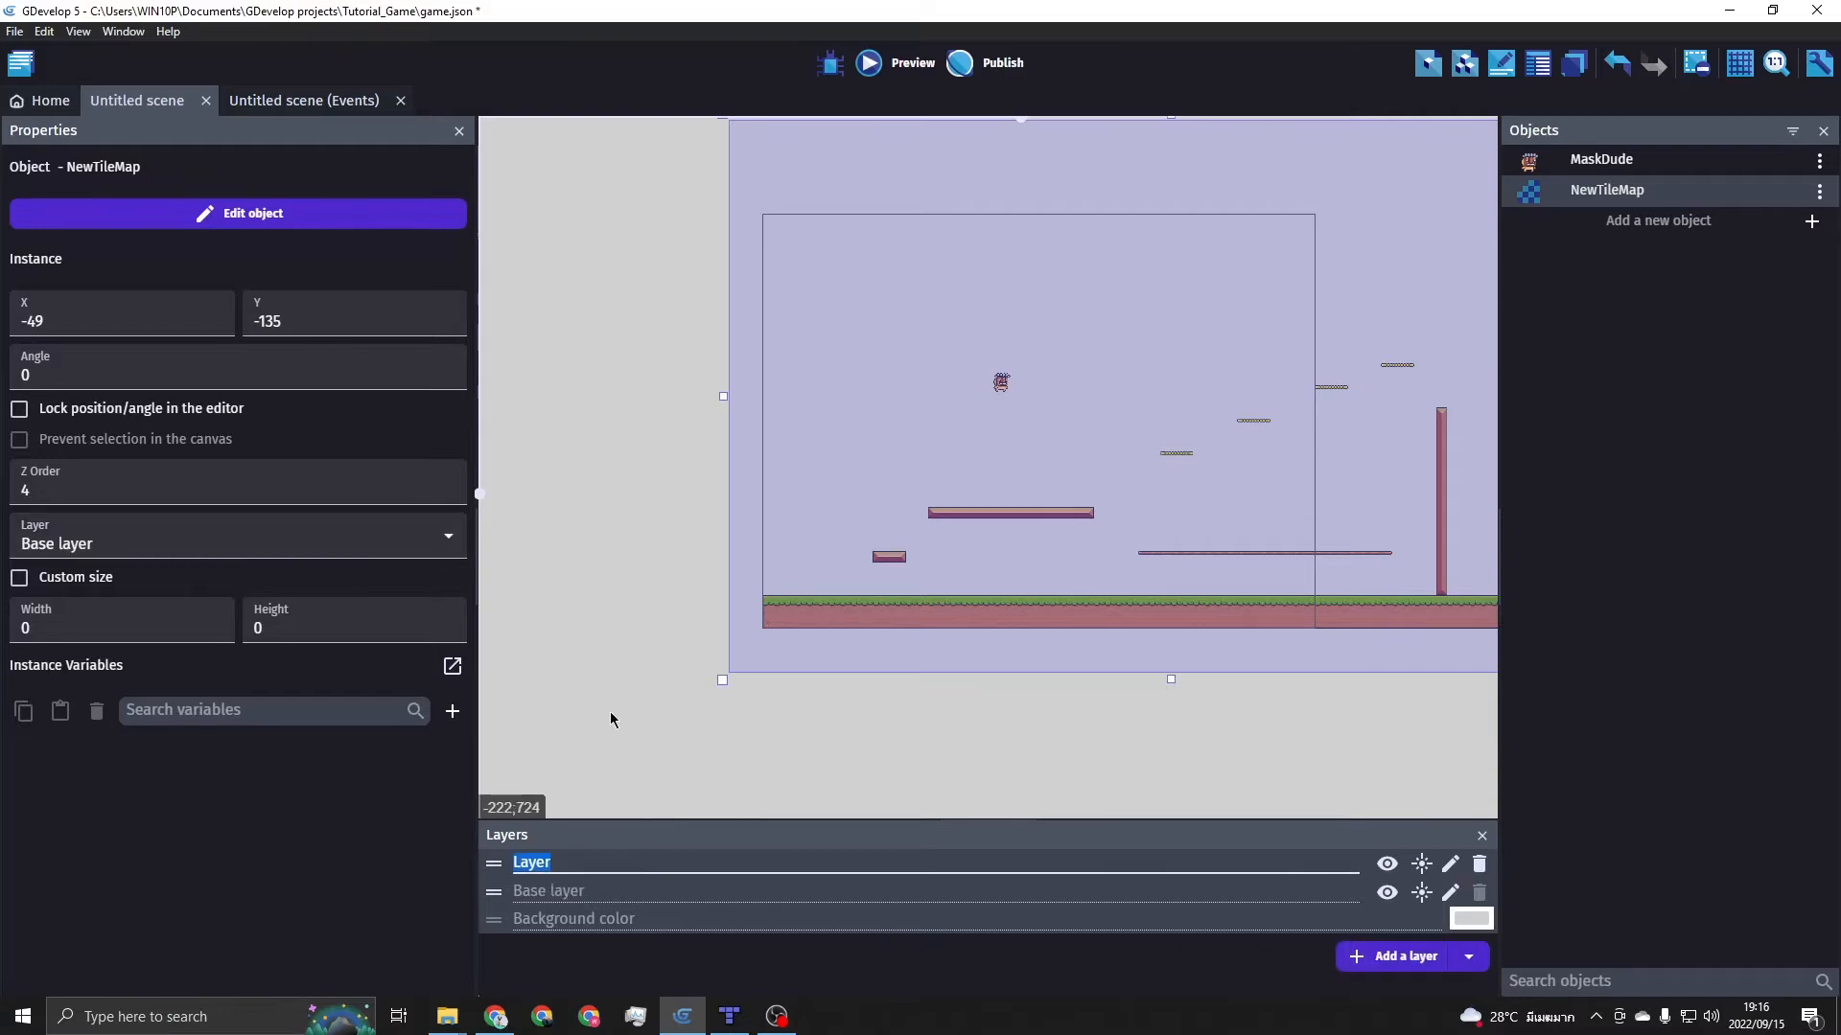
text(Tilemap)
click(616, 522)
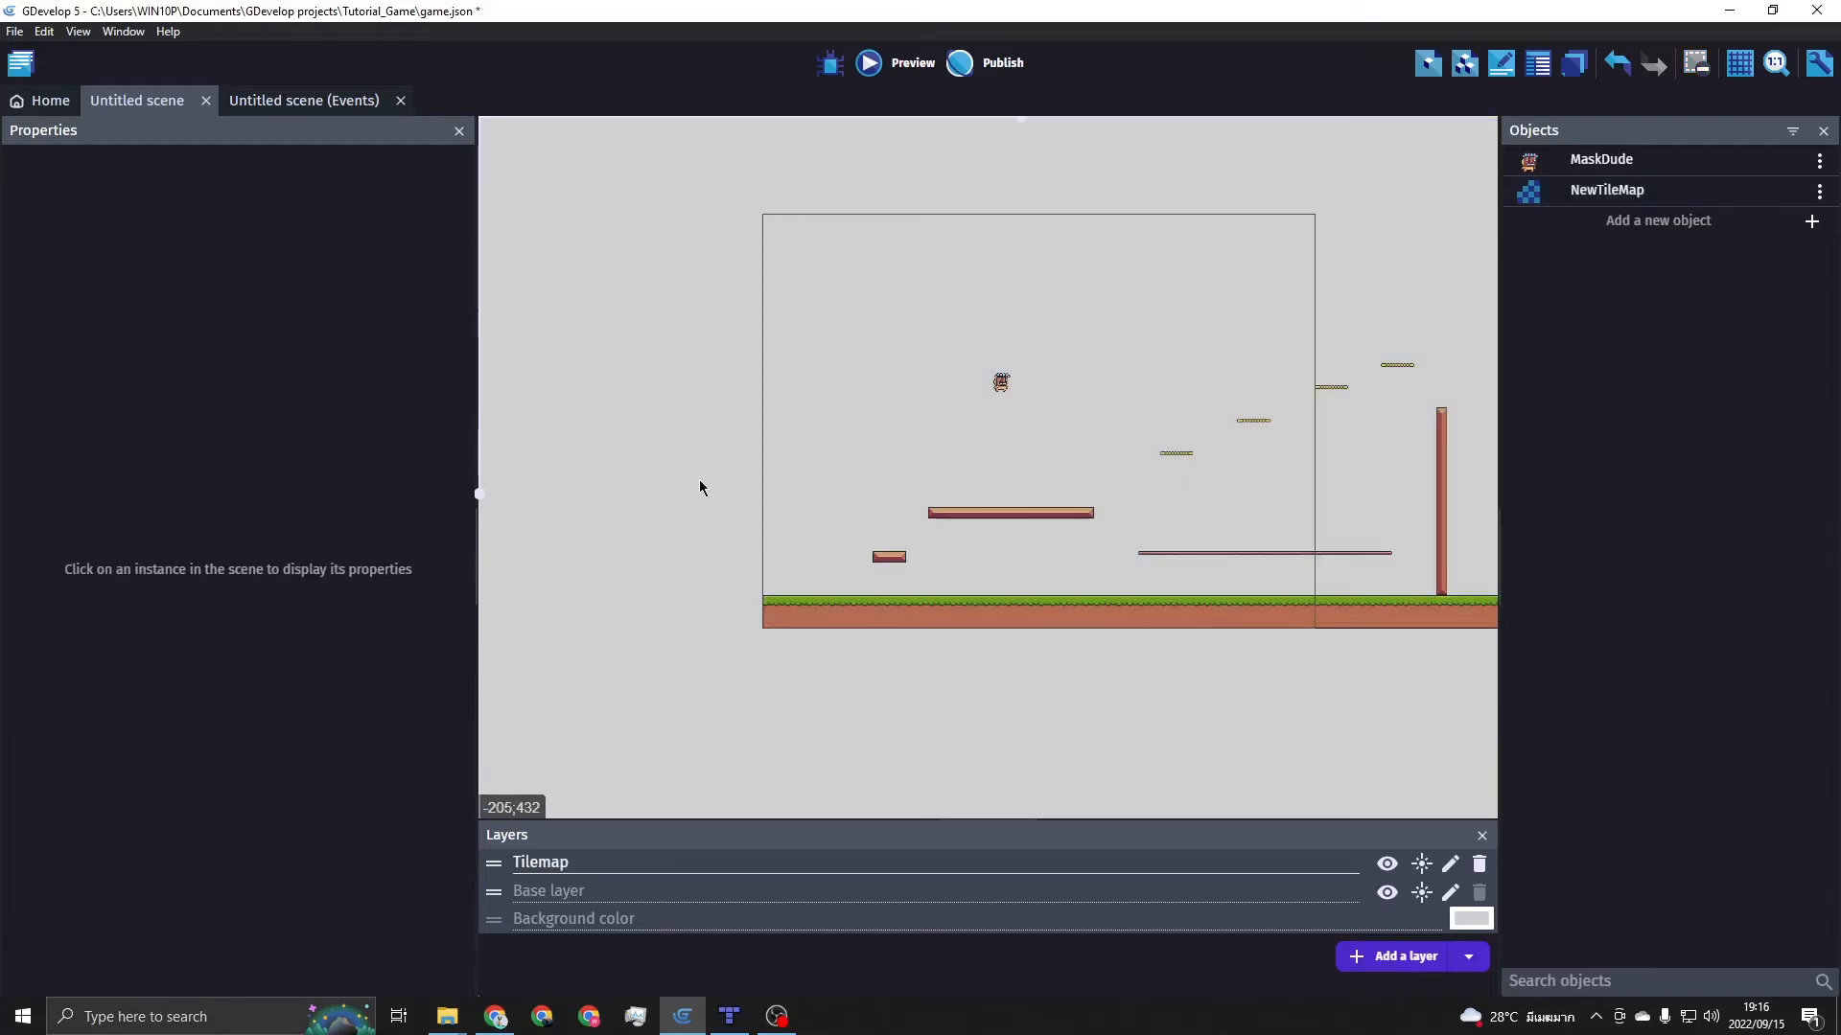
Assign the tilemap instance to the Tilemap layer and move that layer below the base layer
click(922, 415)
click(144, 543)
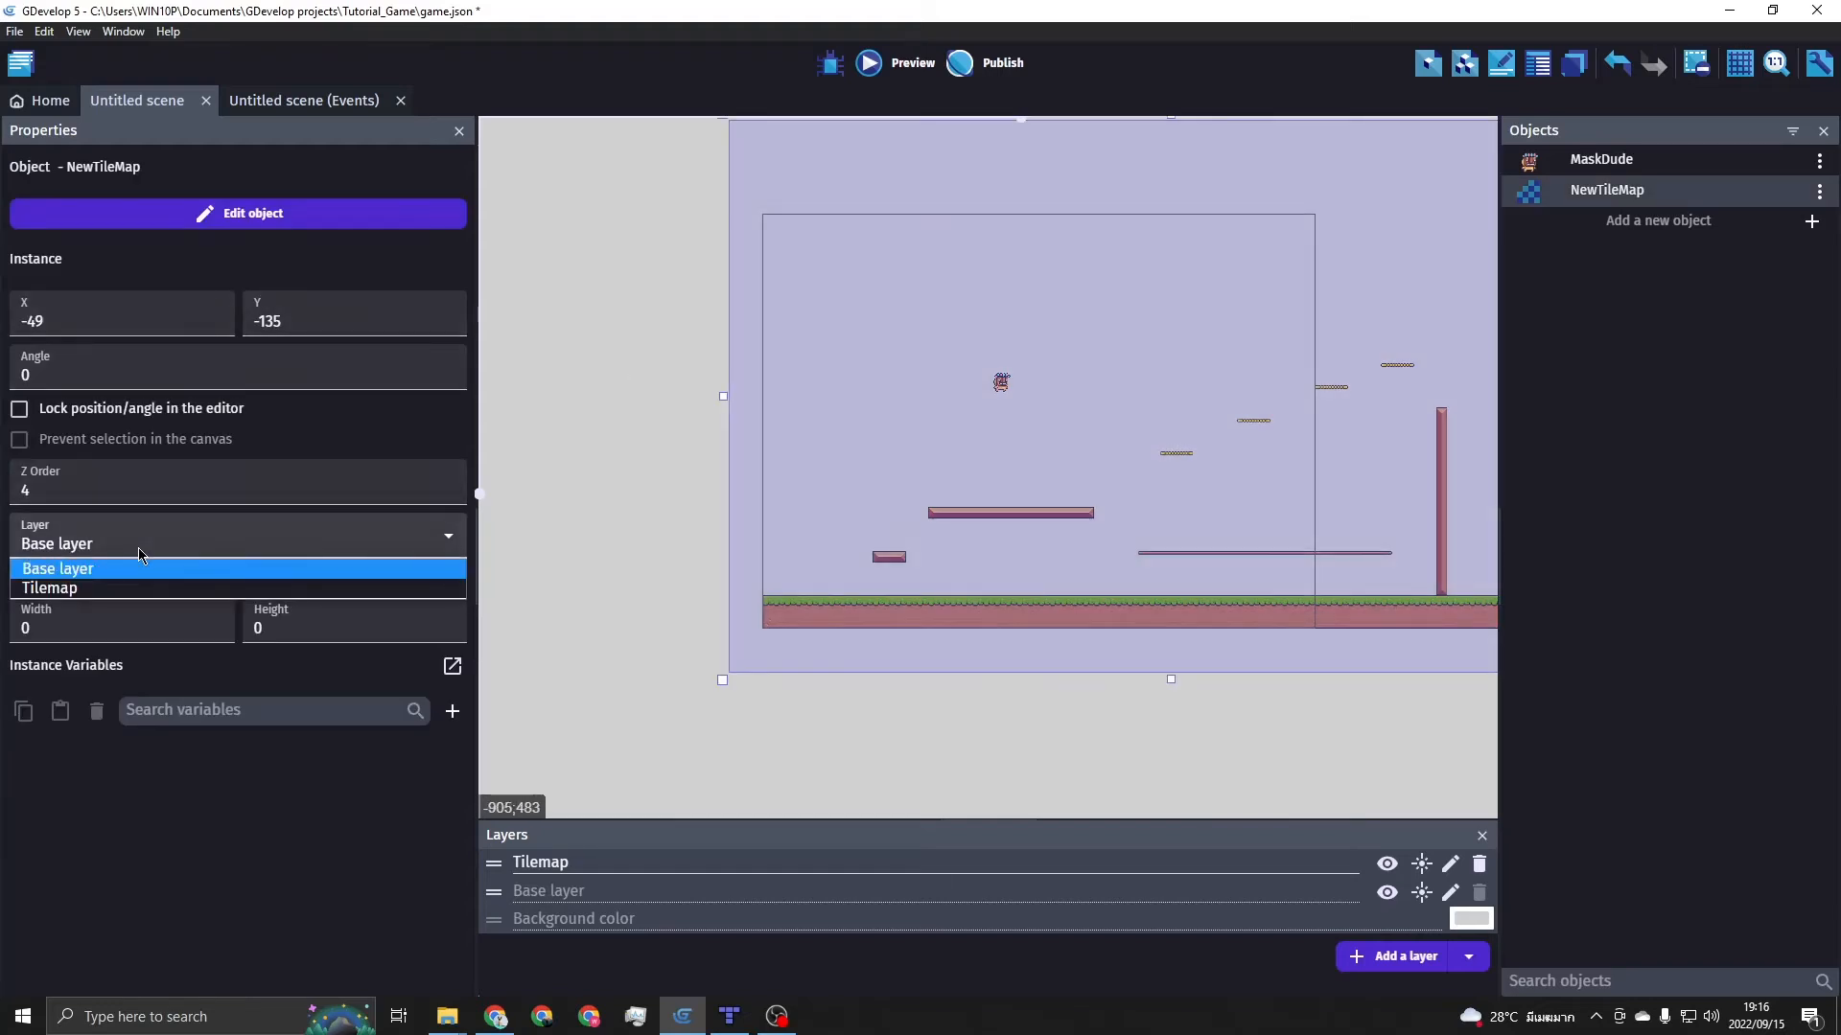
click(124, 588)
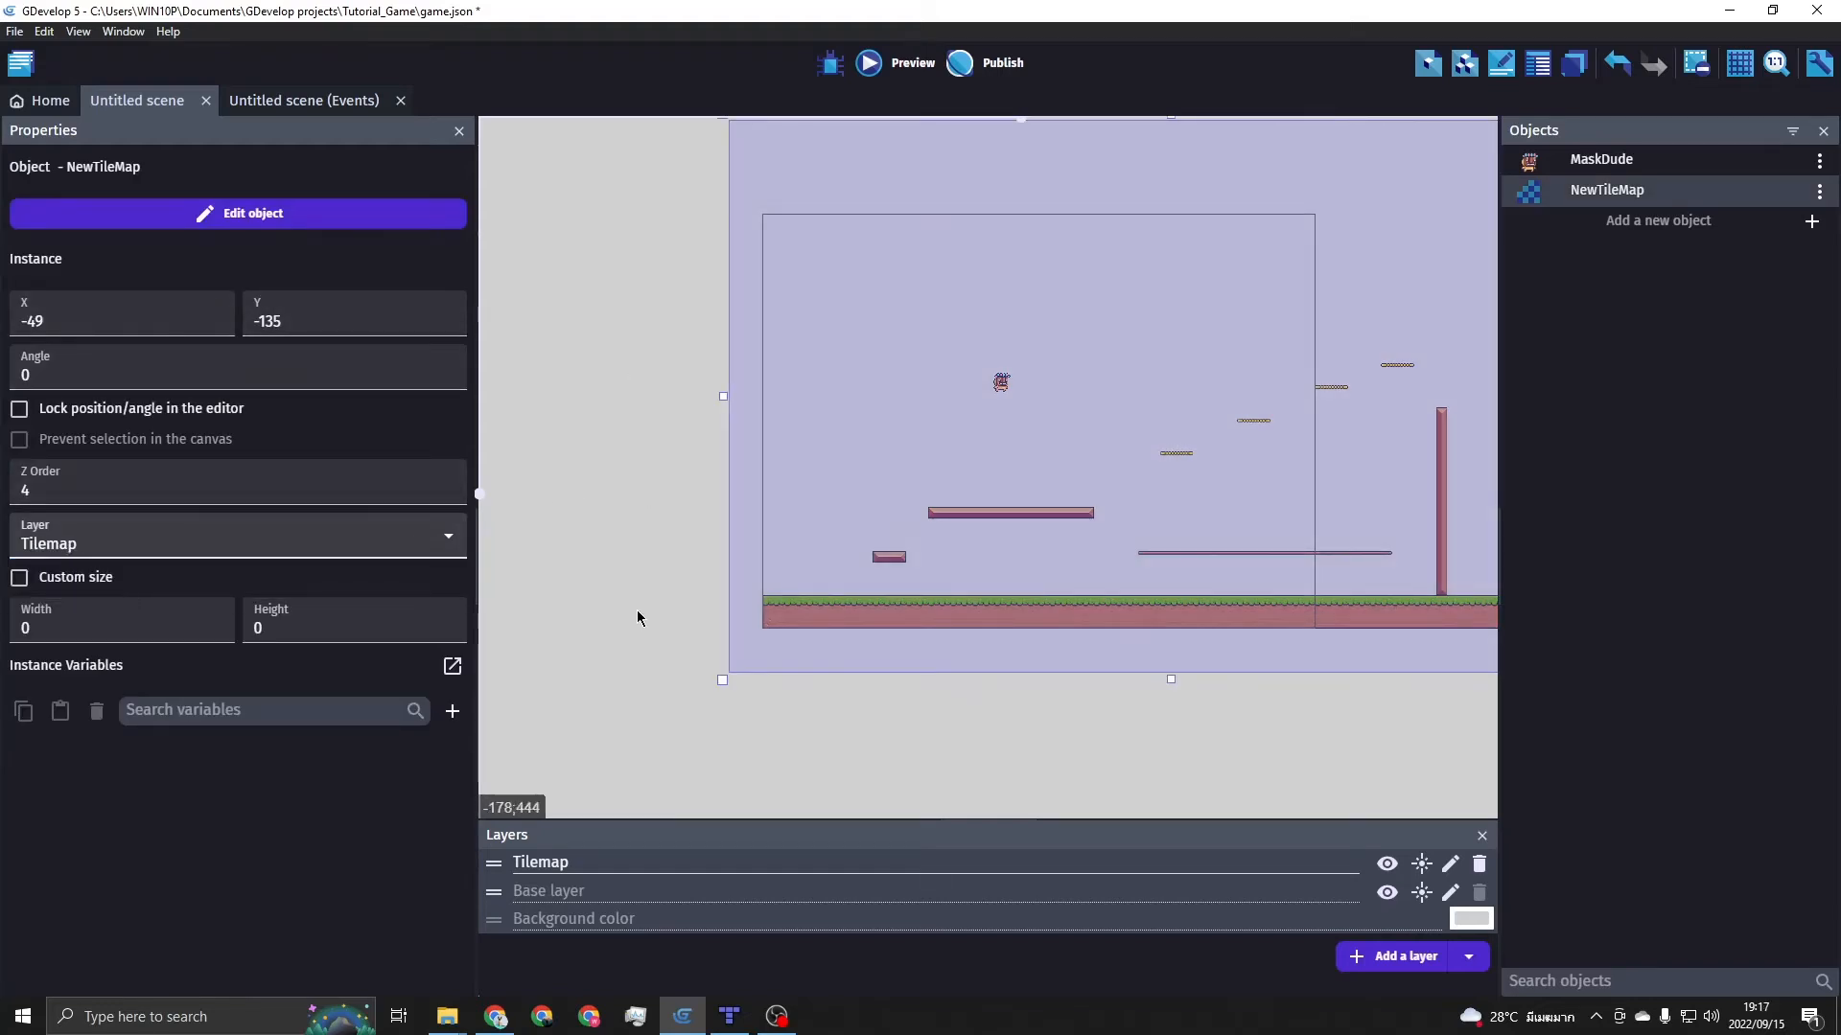
drag(493, 864, 496, 906)
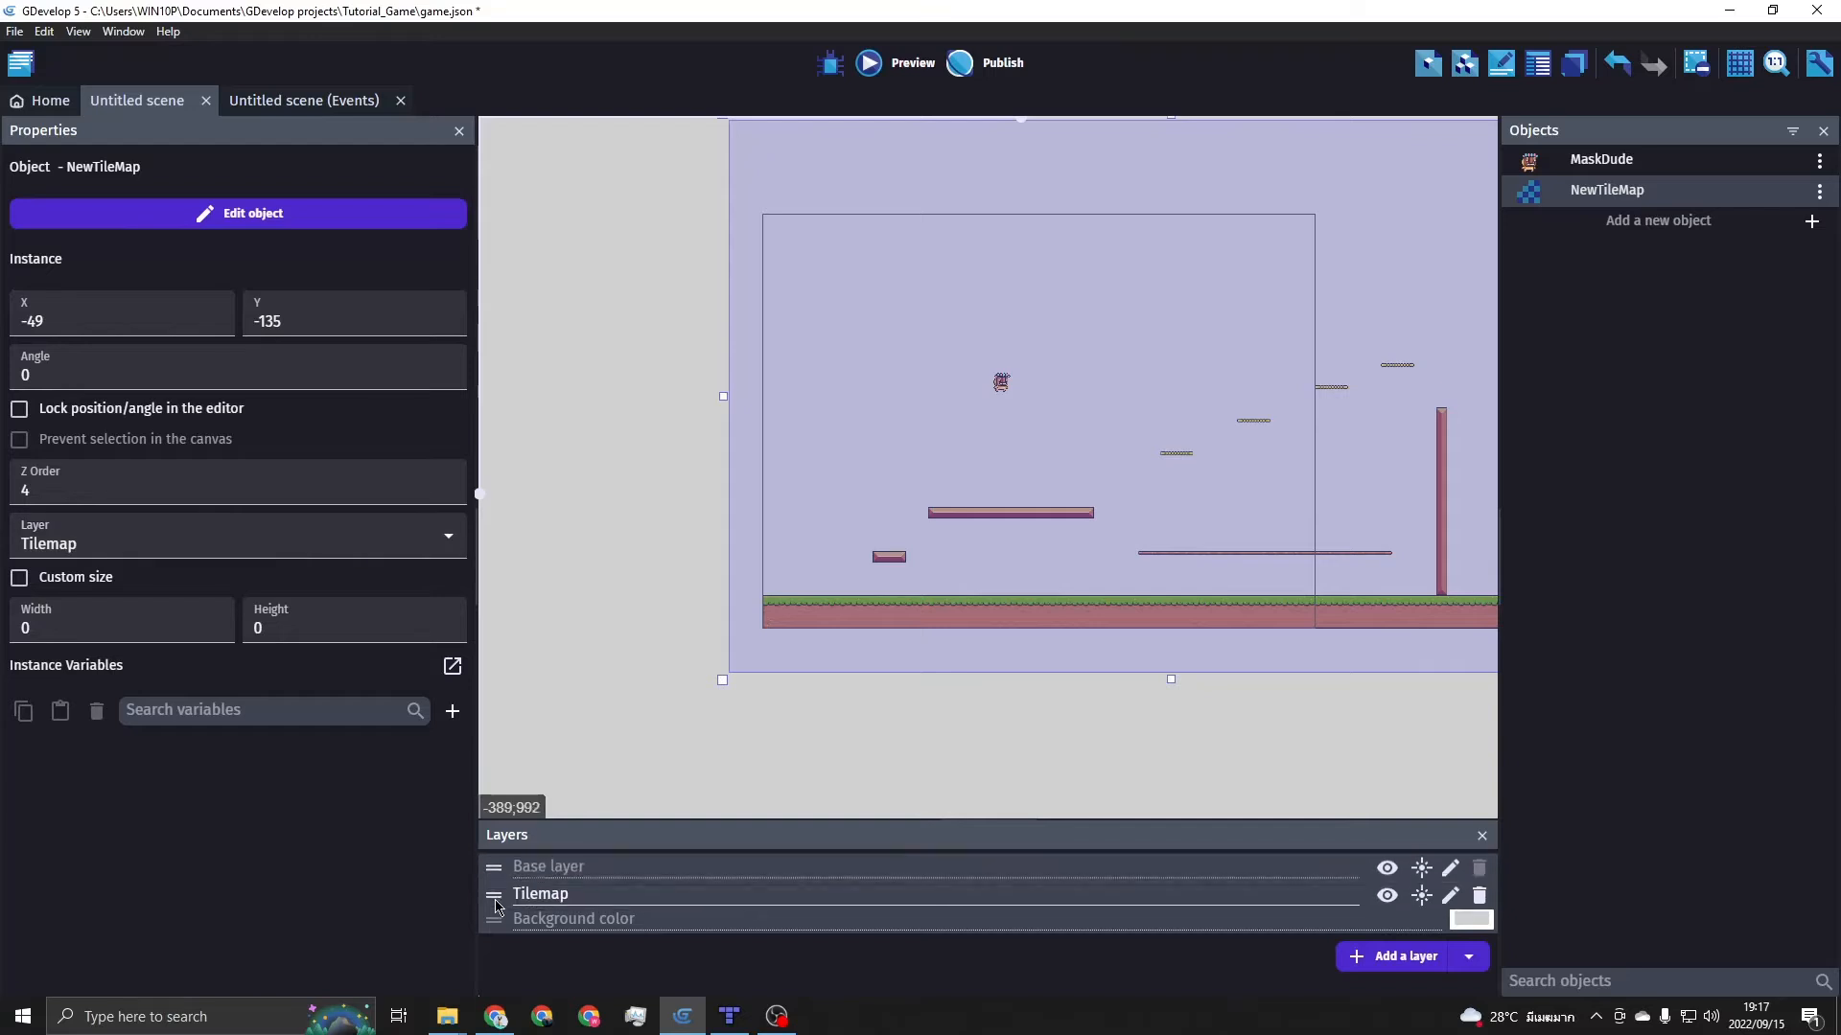
click(590, 497)
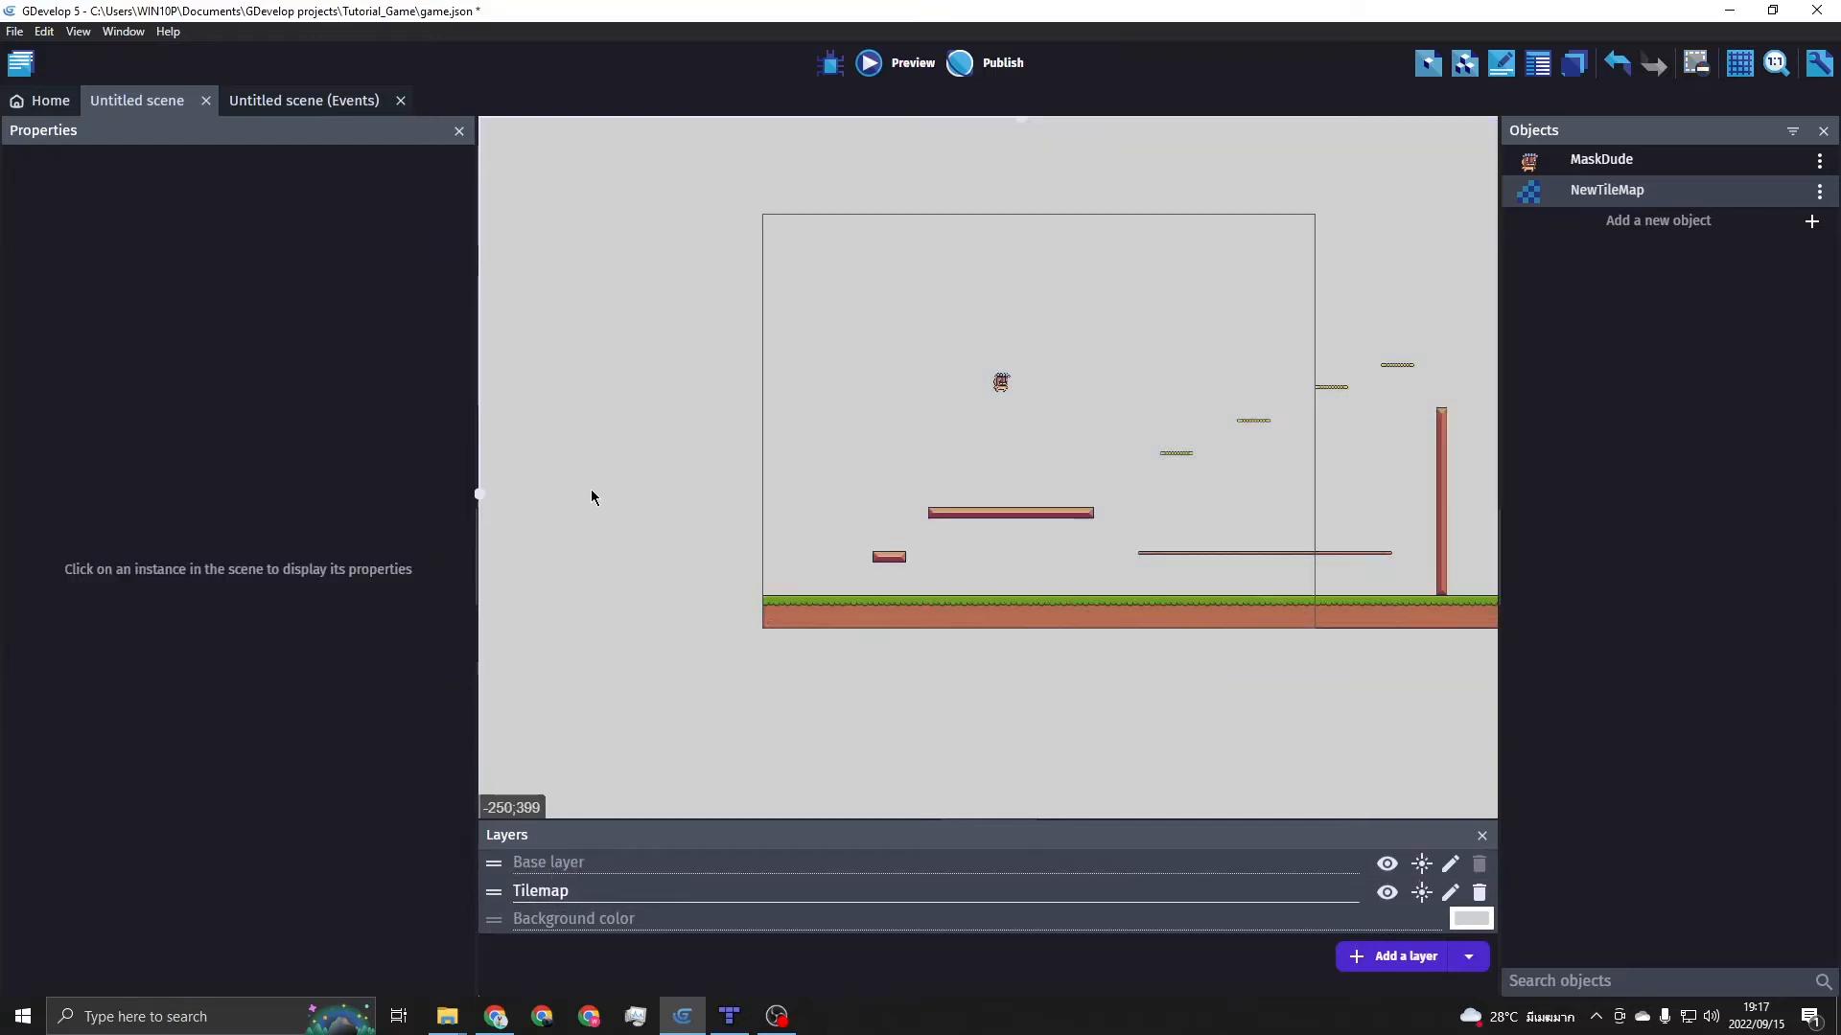
Move the MaskDude character just above the ground near the game frame's lower-left corner and run a preview
drag(1001, 388, 794, 578)
click(709, 342)
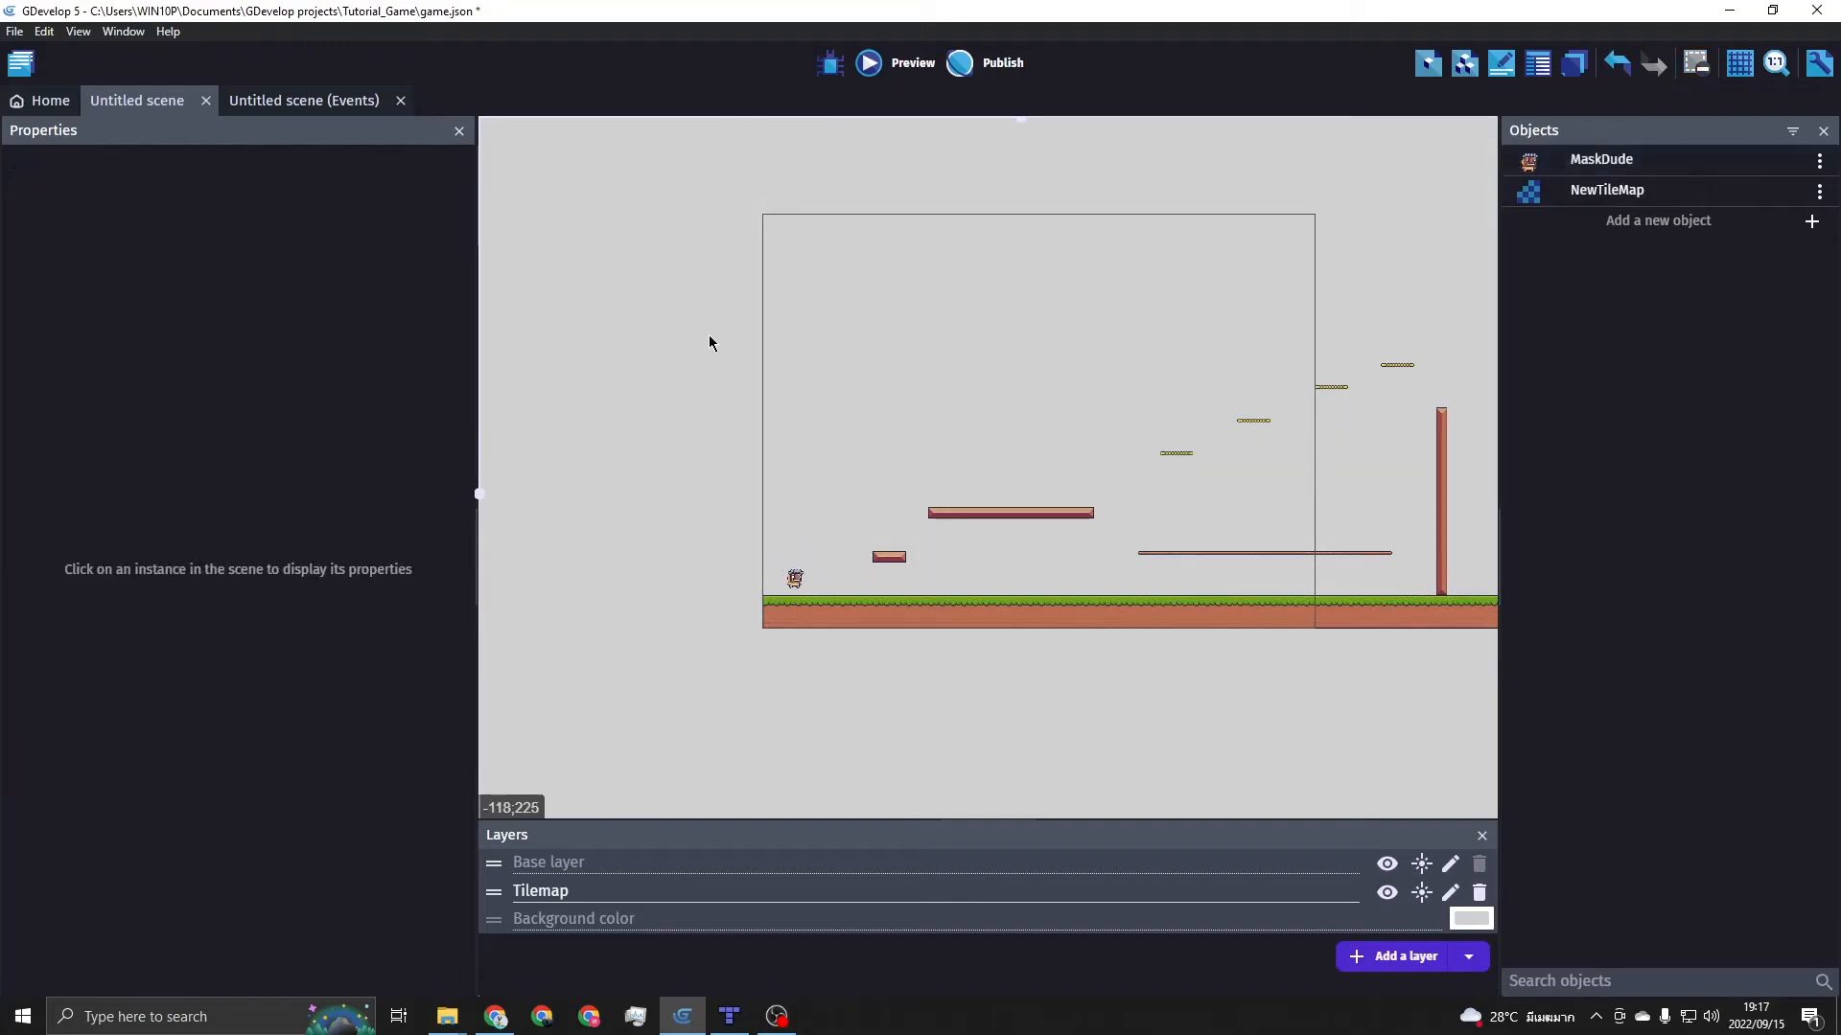
click(912, 63)
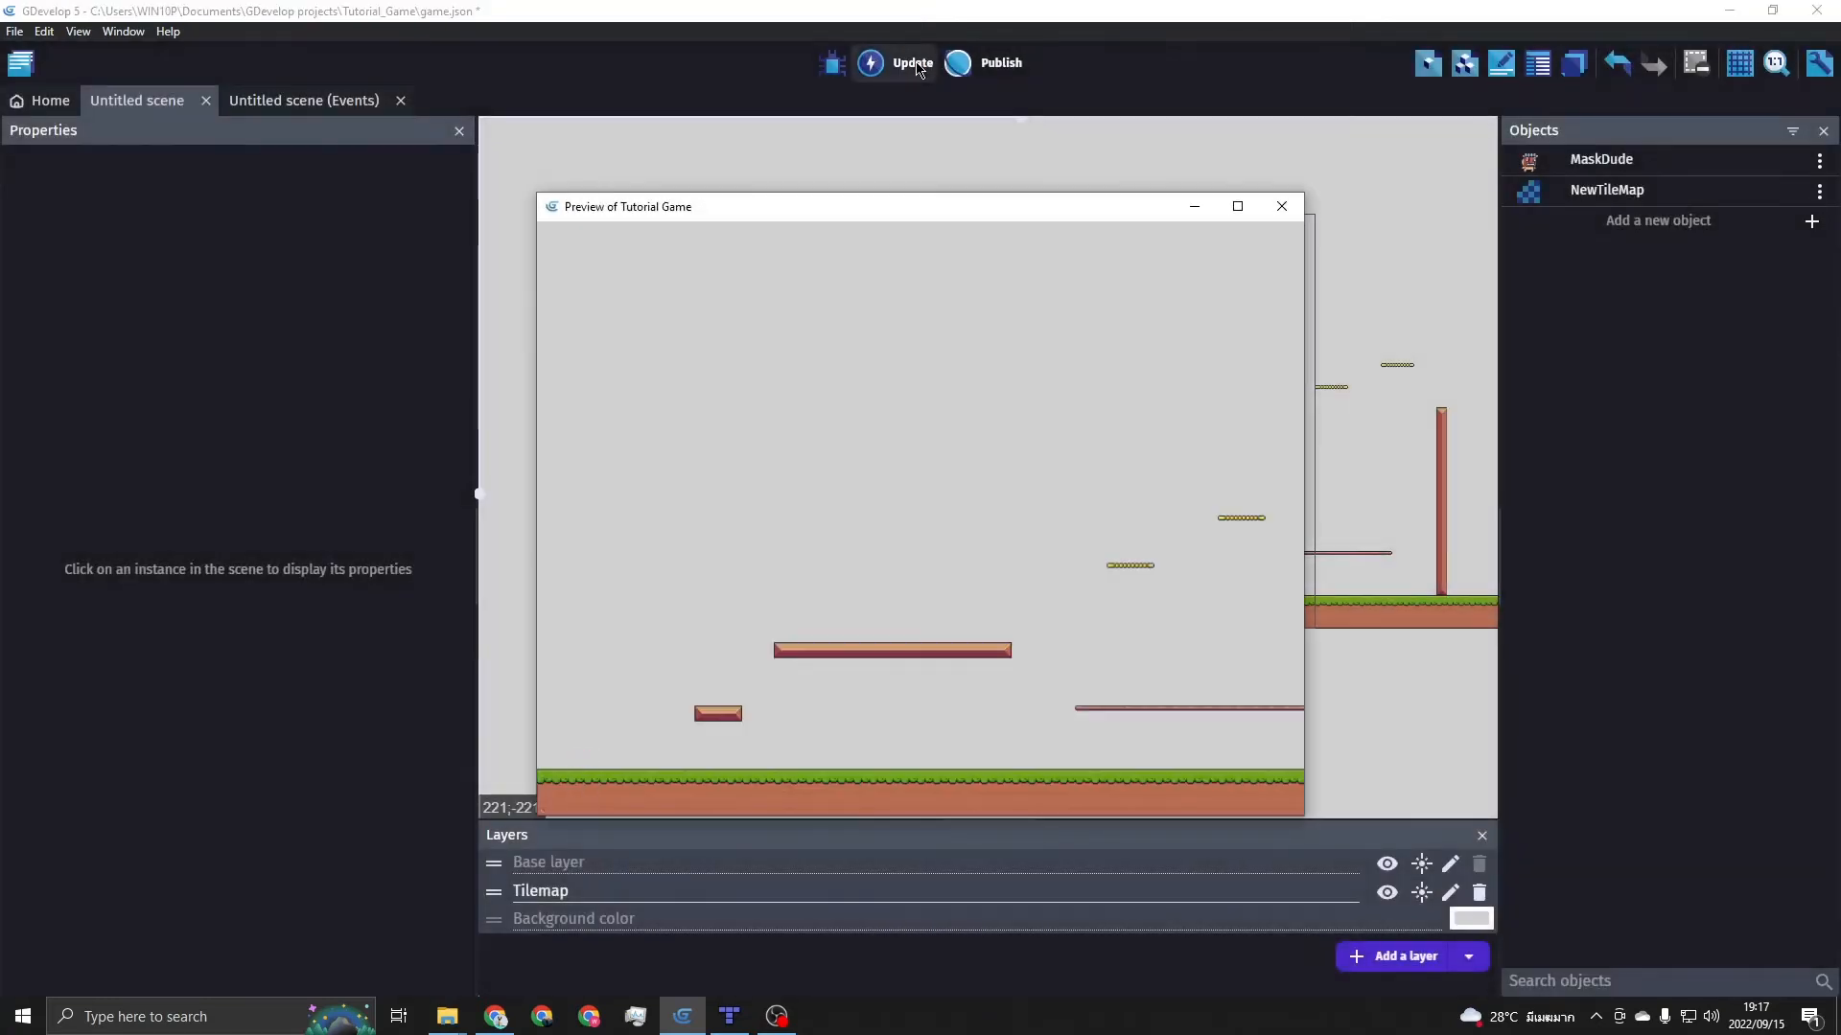
click(1282, 208)
Raise MaskDude to about X 50, Y 280 and preview the game again
drag(794, 571, 808, 419)
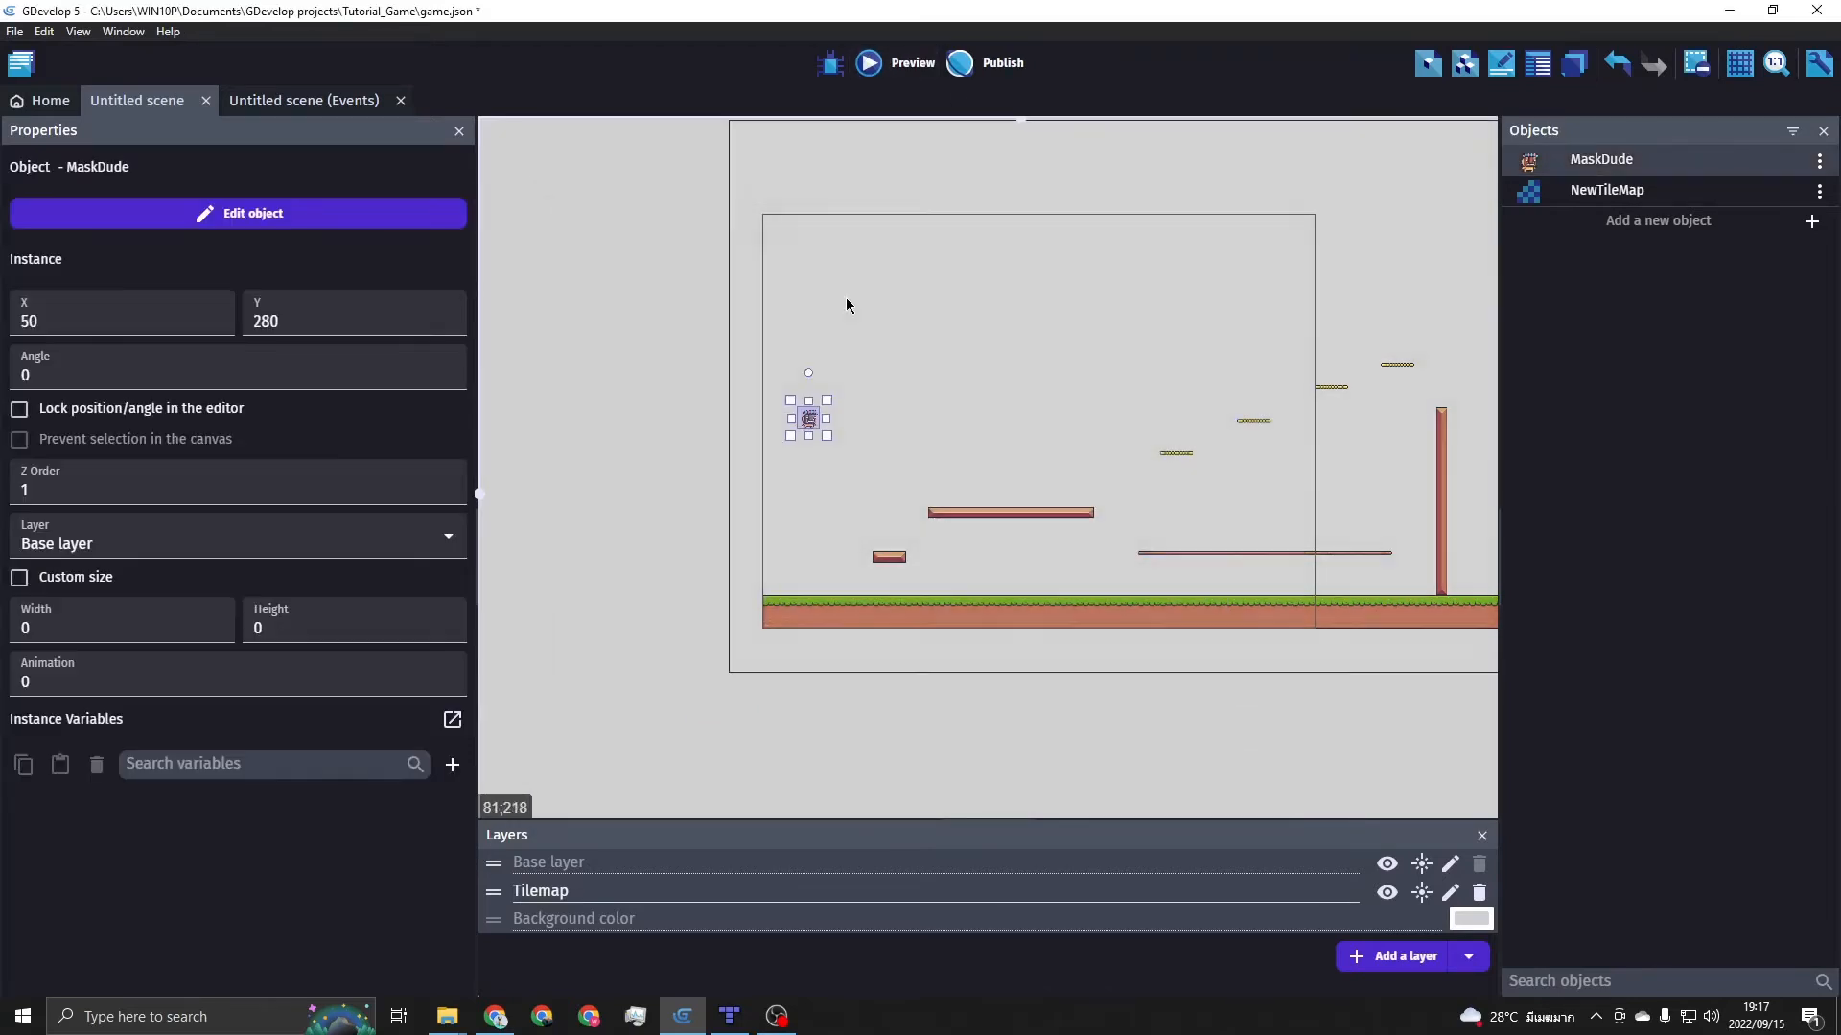
click(901, 63)
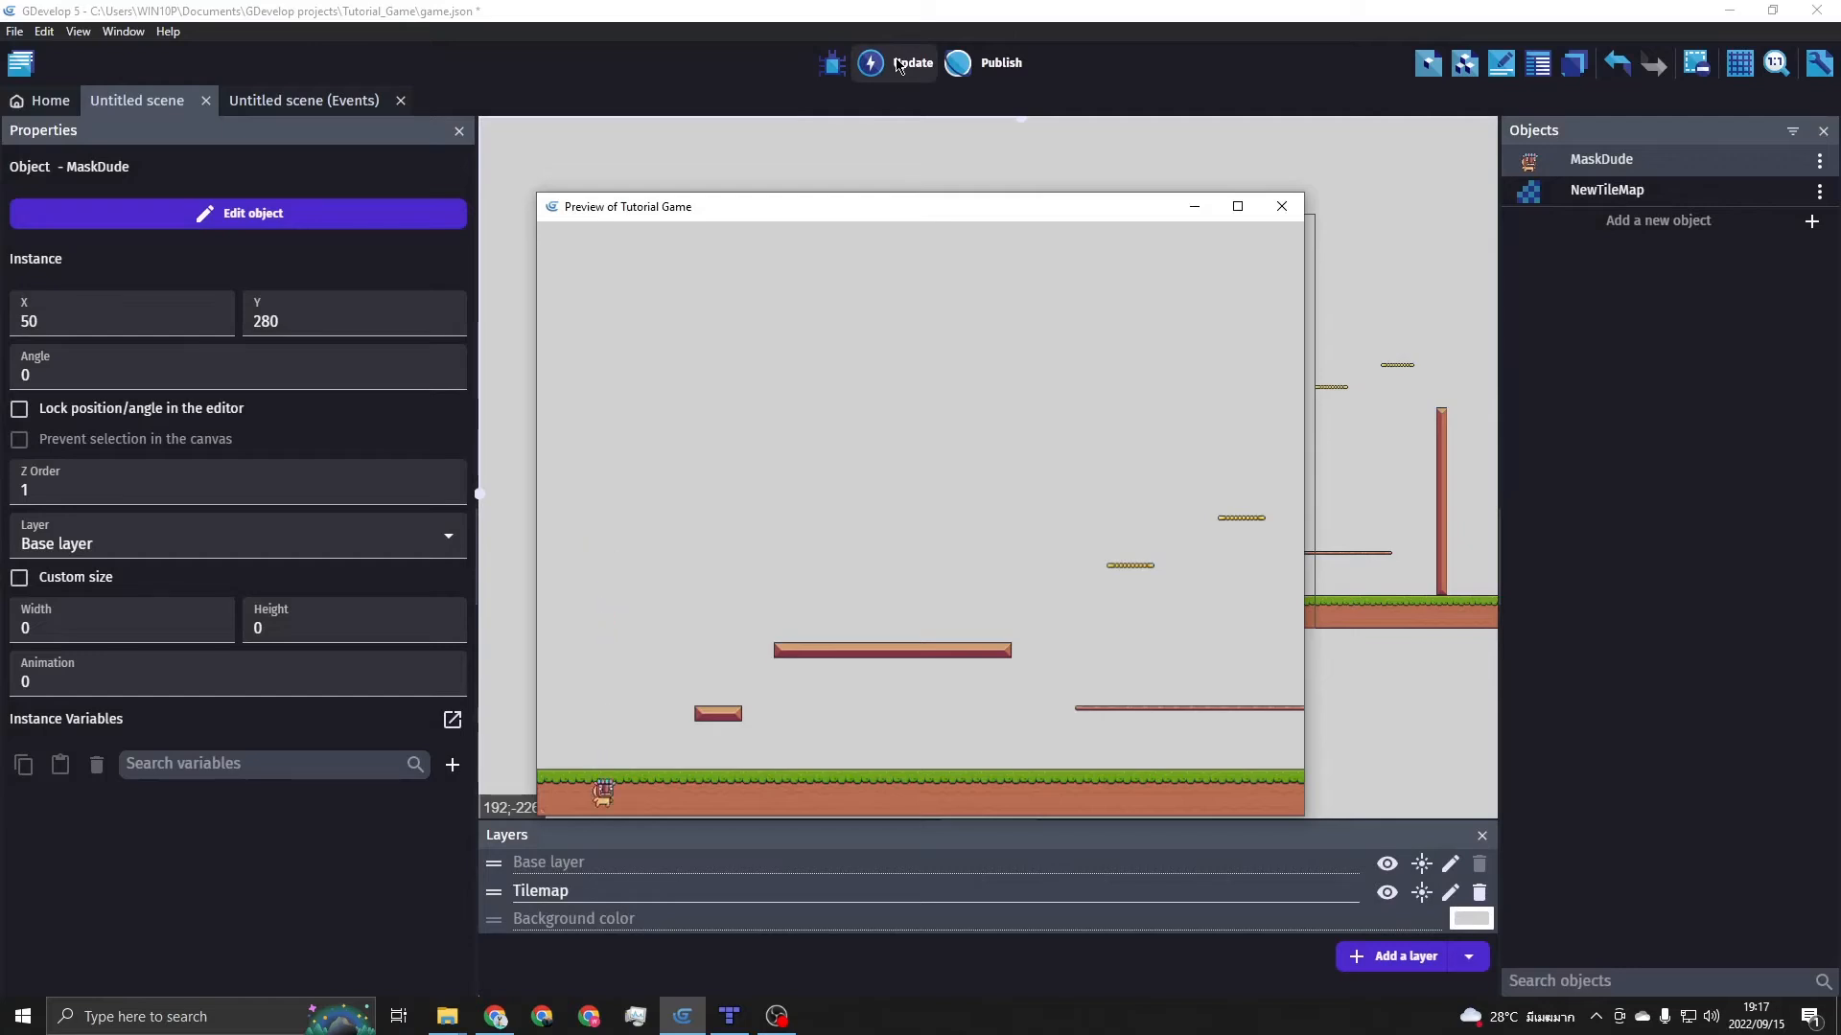
click(1281, 207)
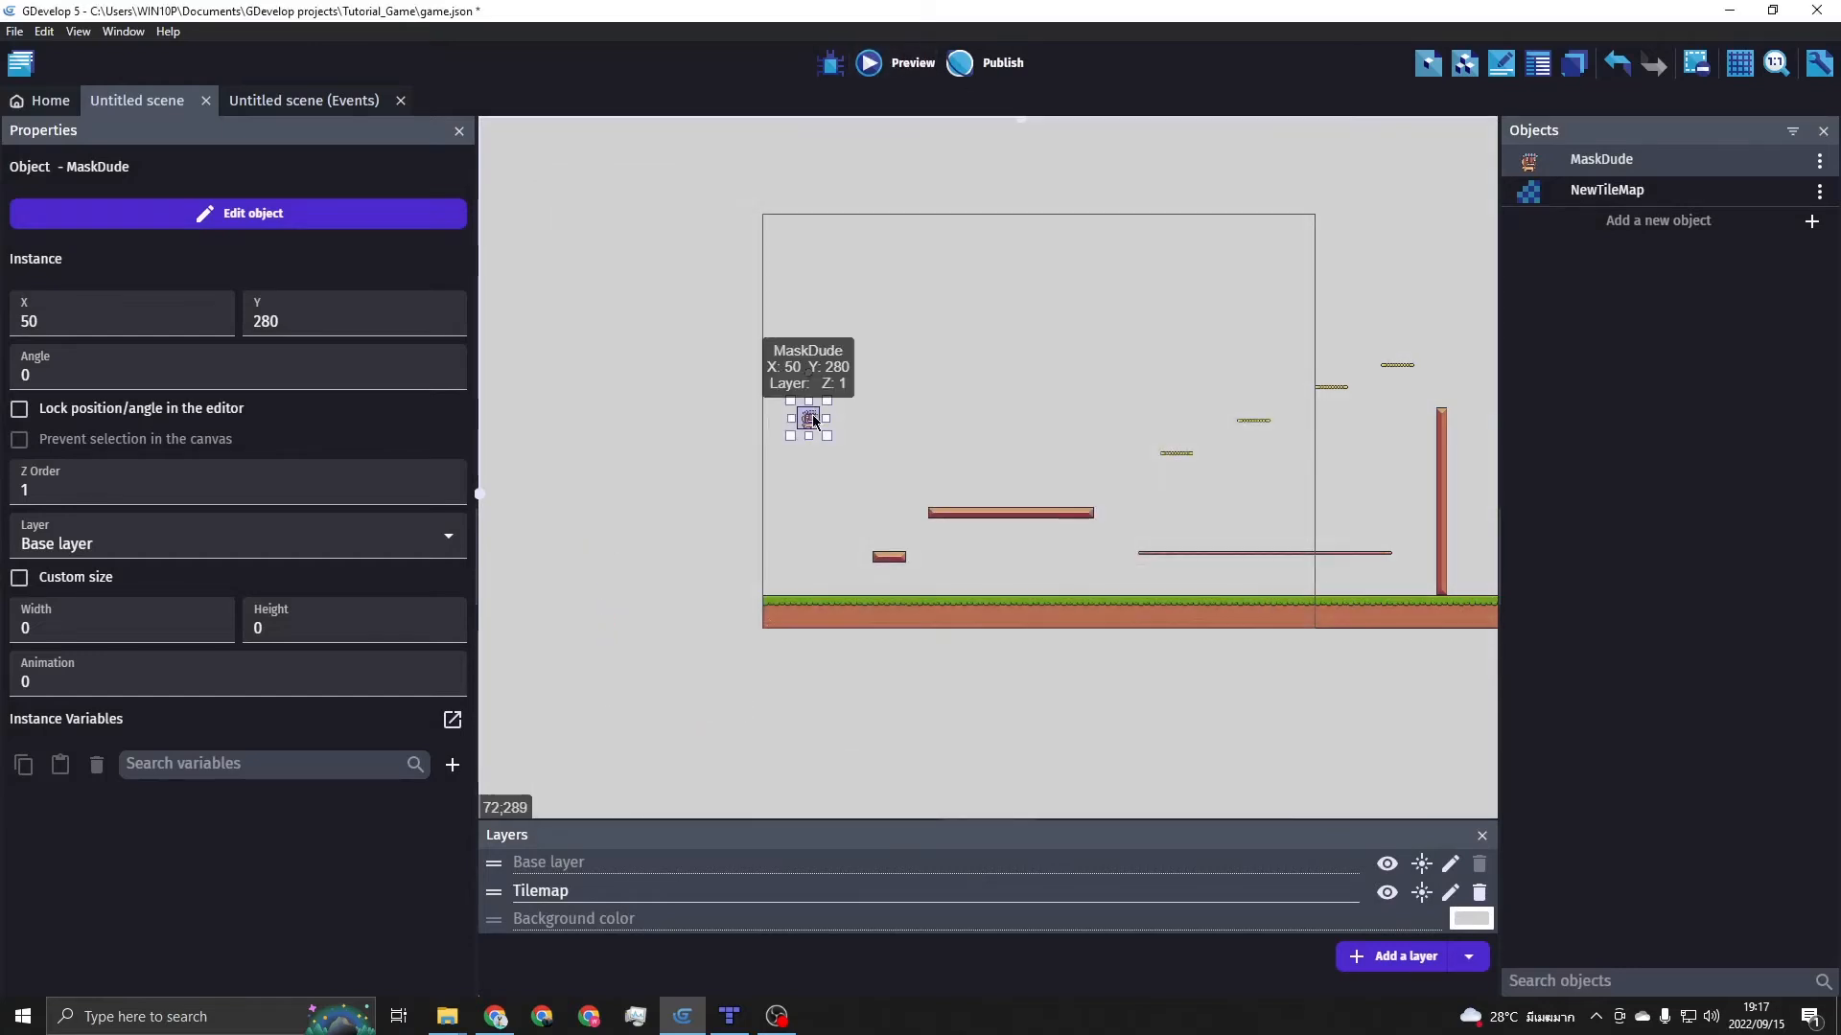
Raise MaskDude to about X 51, Y 56, near the game frame's upper-left corner, and test it in a preview
drag(812, 420, 813, 266)
click(886, 67)
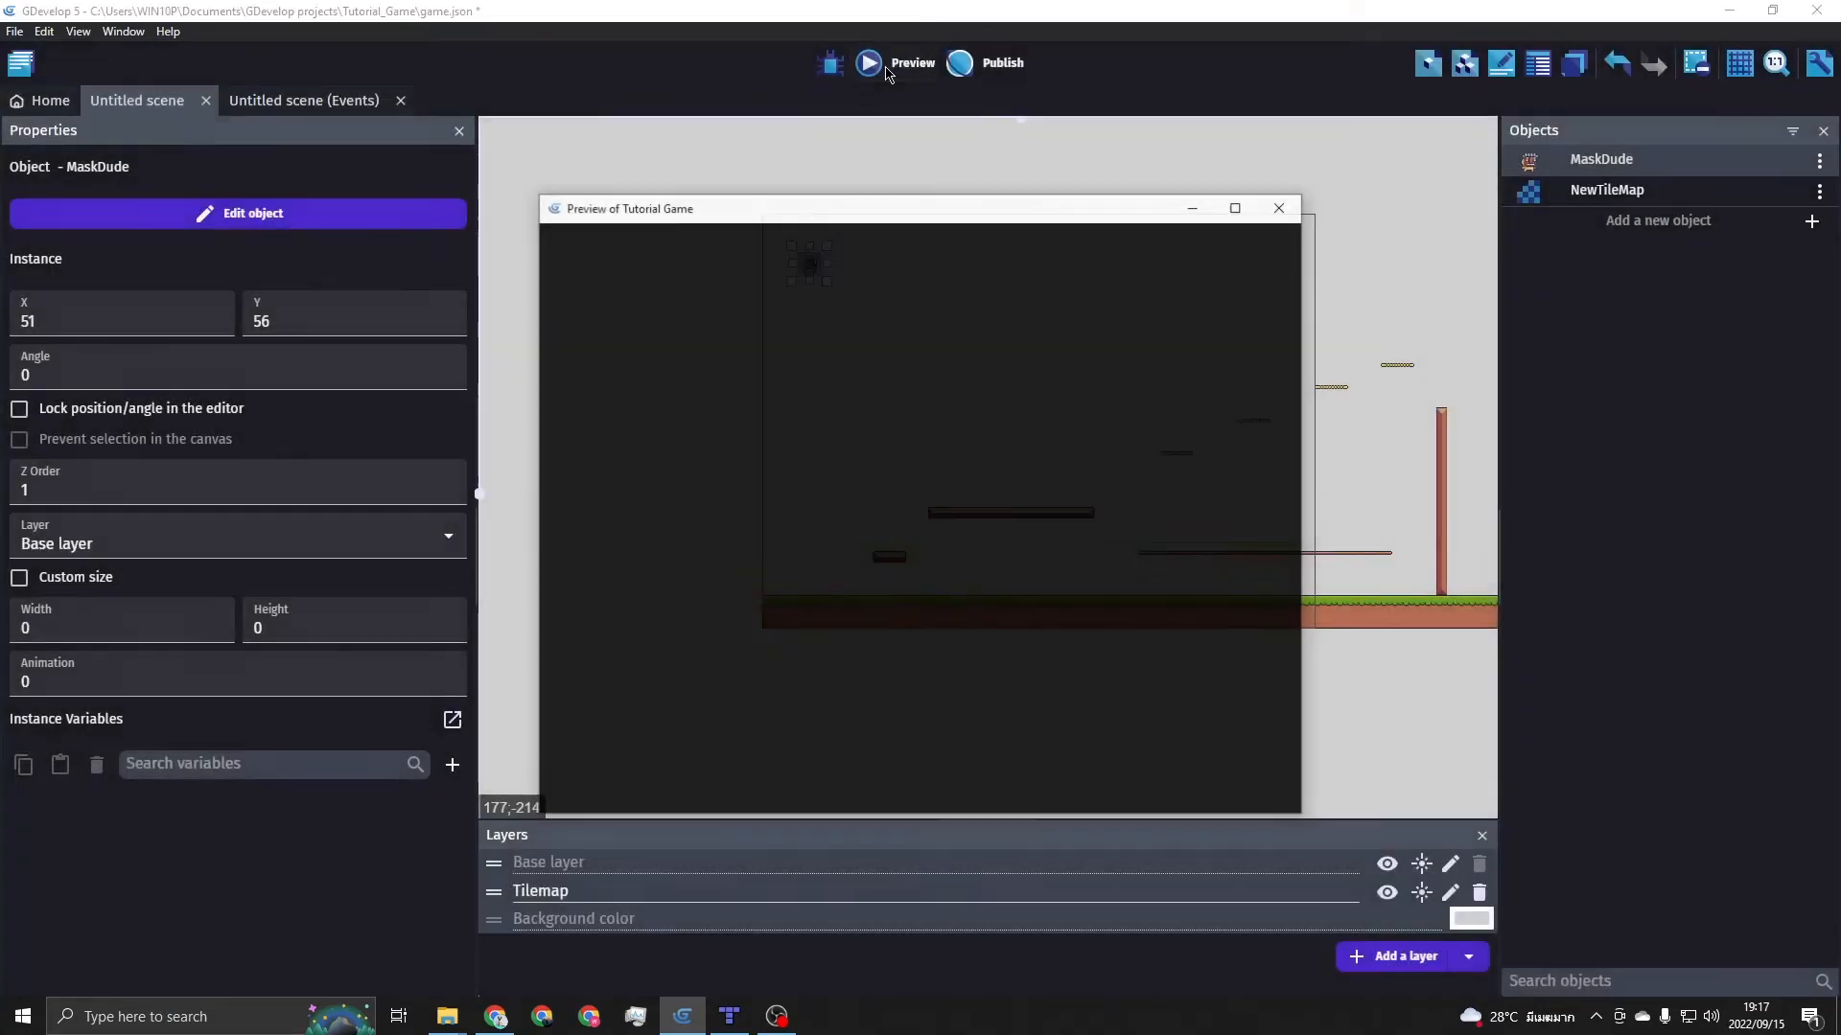
click(1296, 209)
click(625, 416)
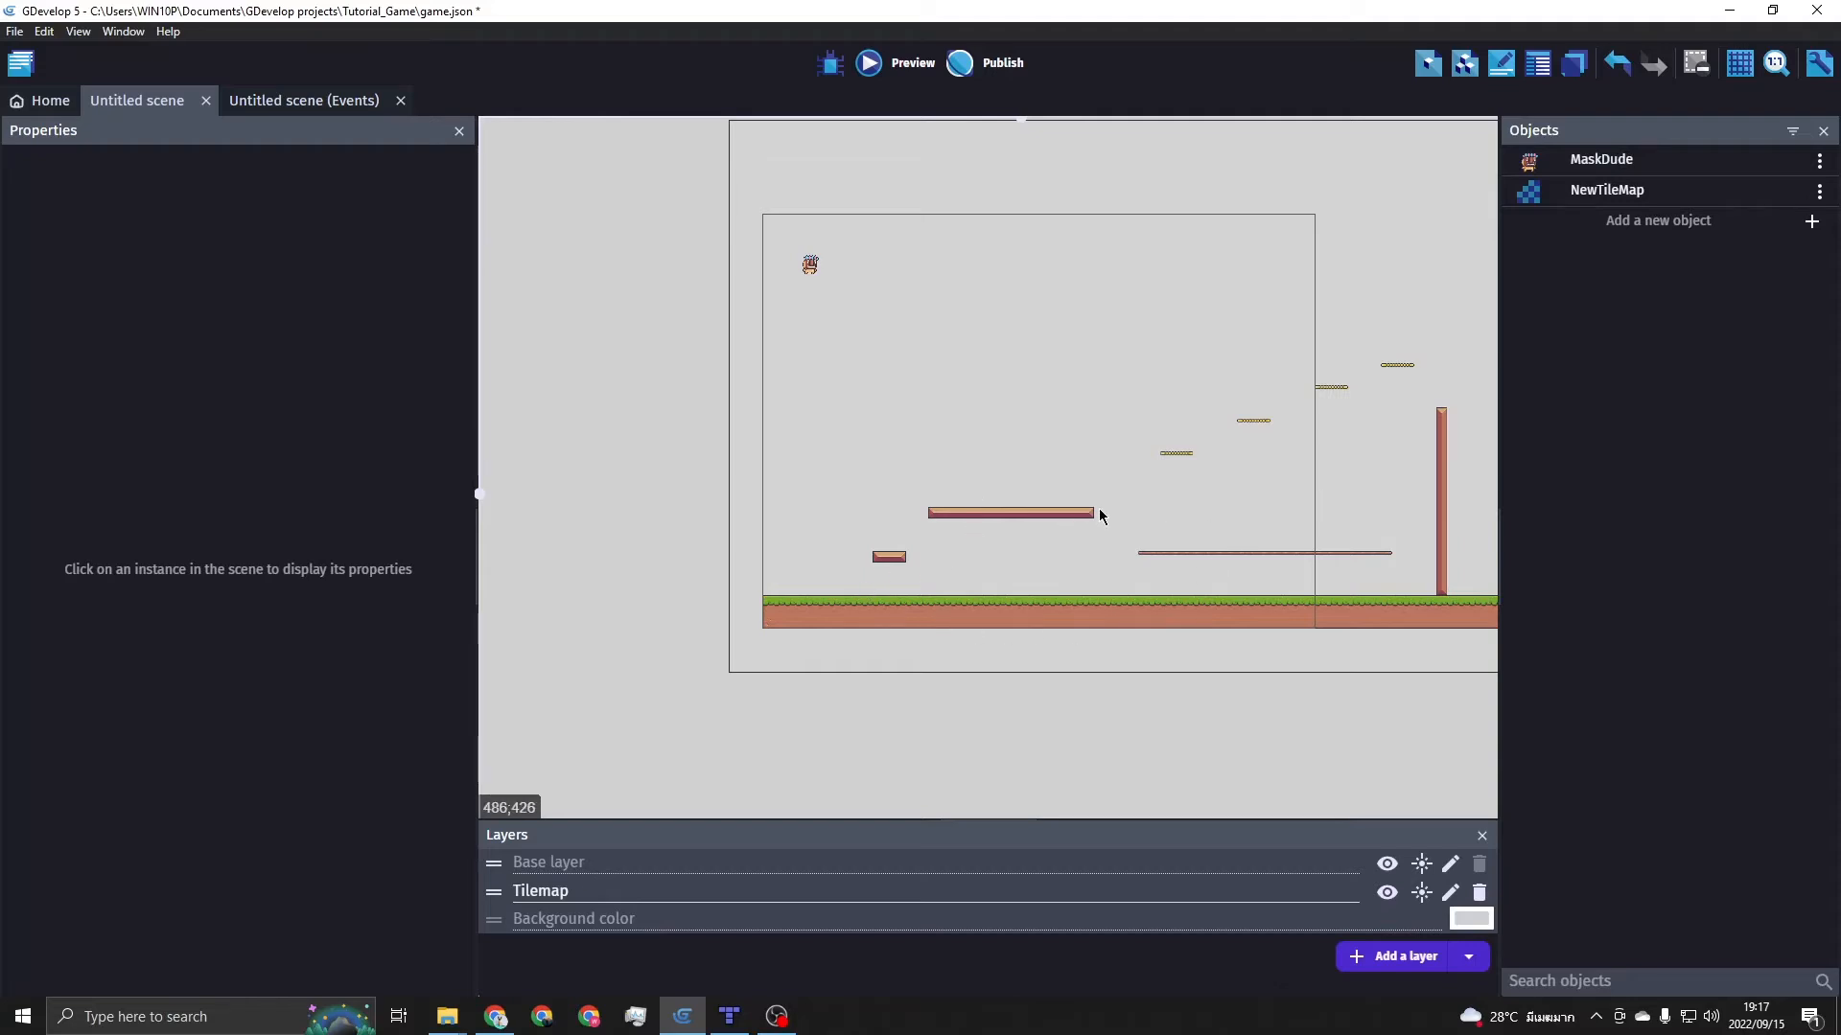
Examine the tilemap's ground and platforms up close in the scene
scroll(1031, 554, up, 1)
scroll(1031, 557, up, 2)
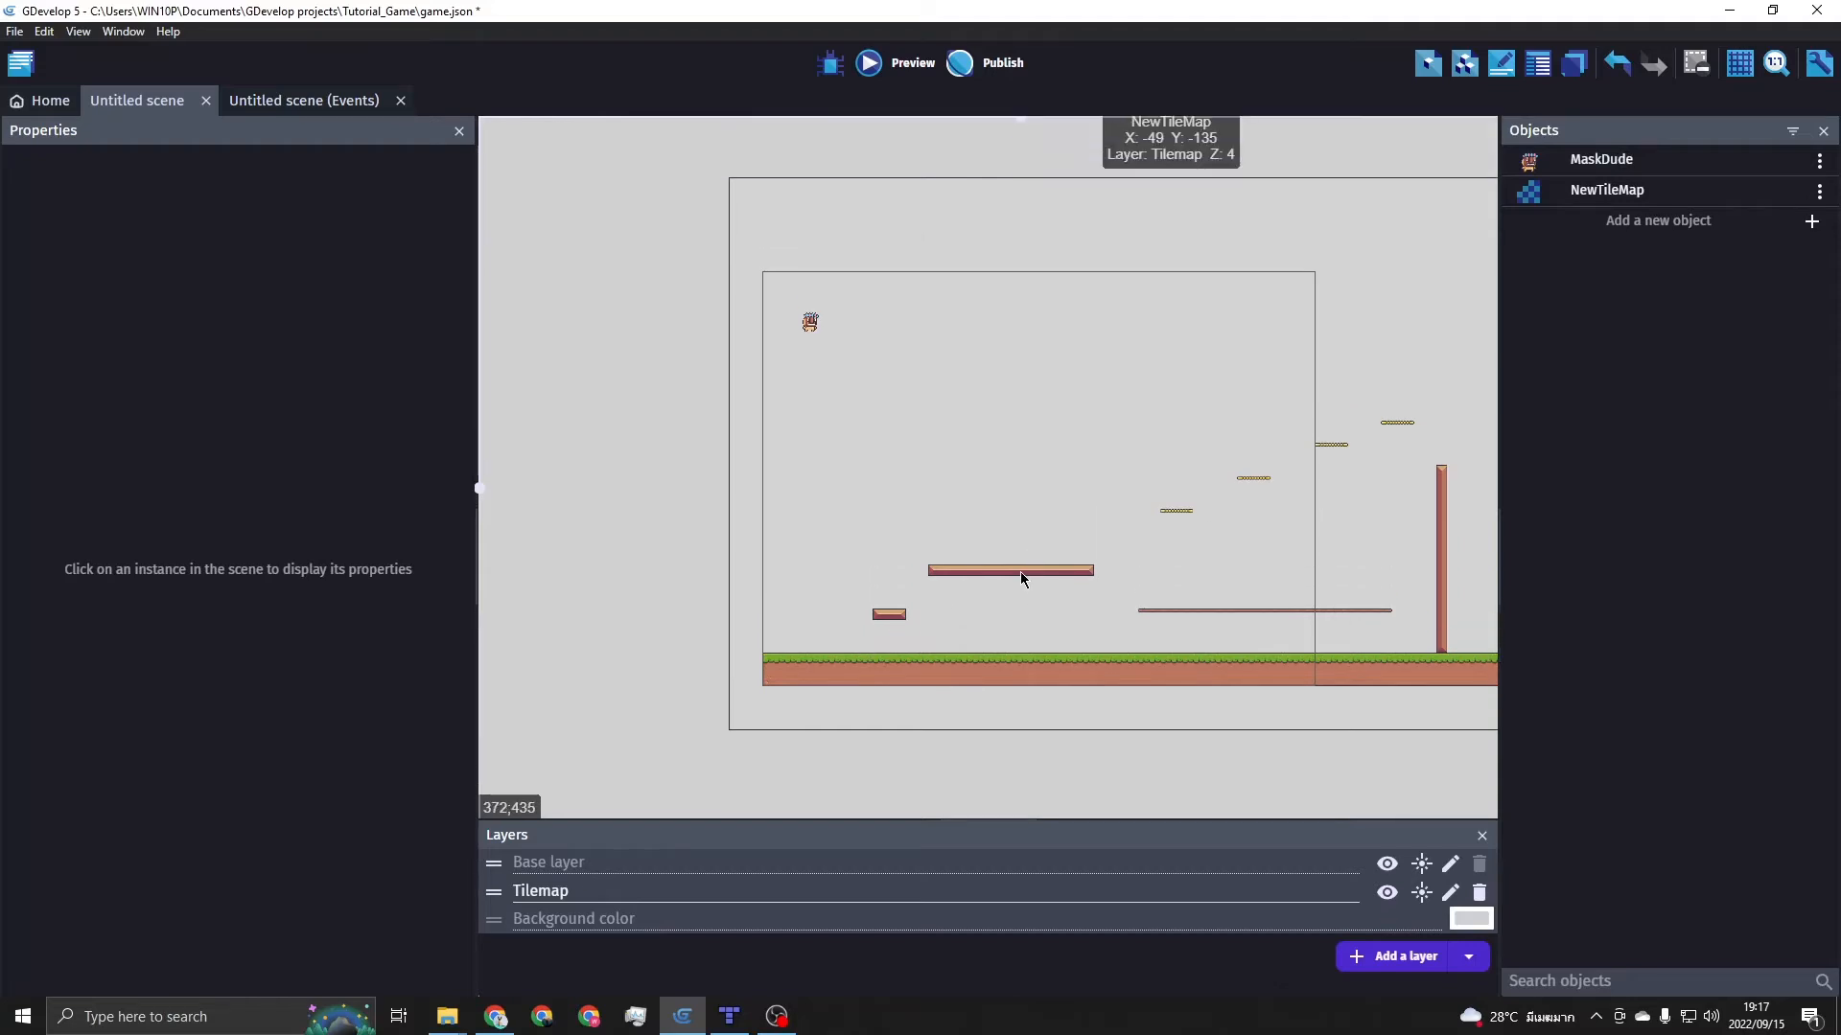
scroll(1019, 577, up, 4)
scroll(1020, 577, down, 4)
scroll(1020, 573, down, 1)
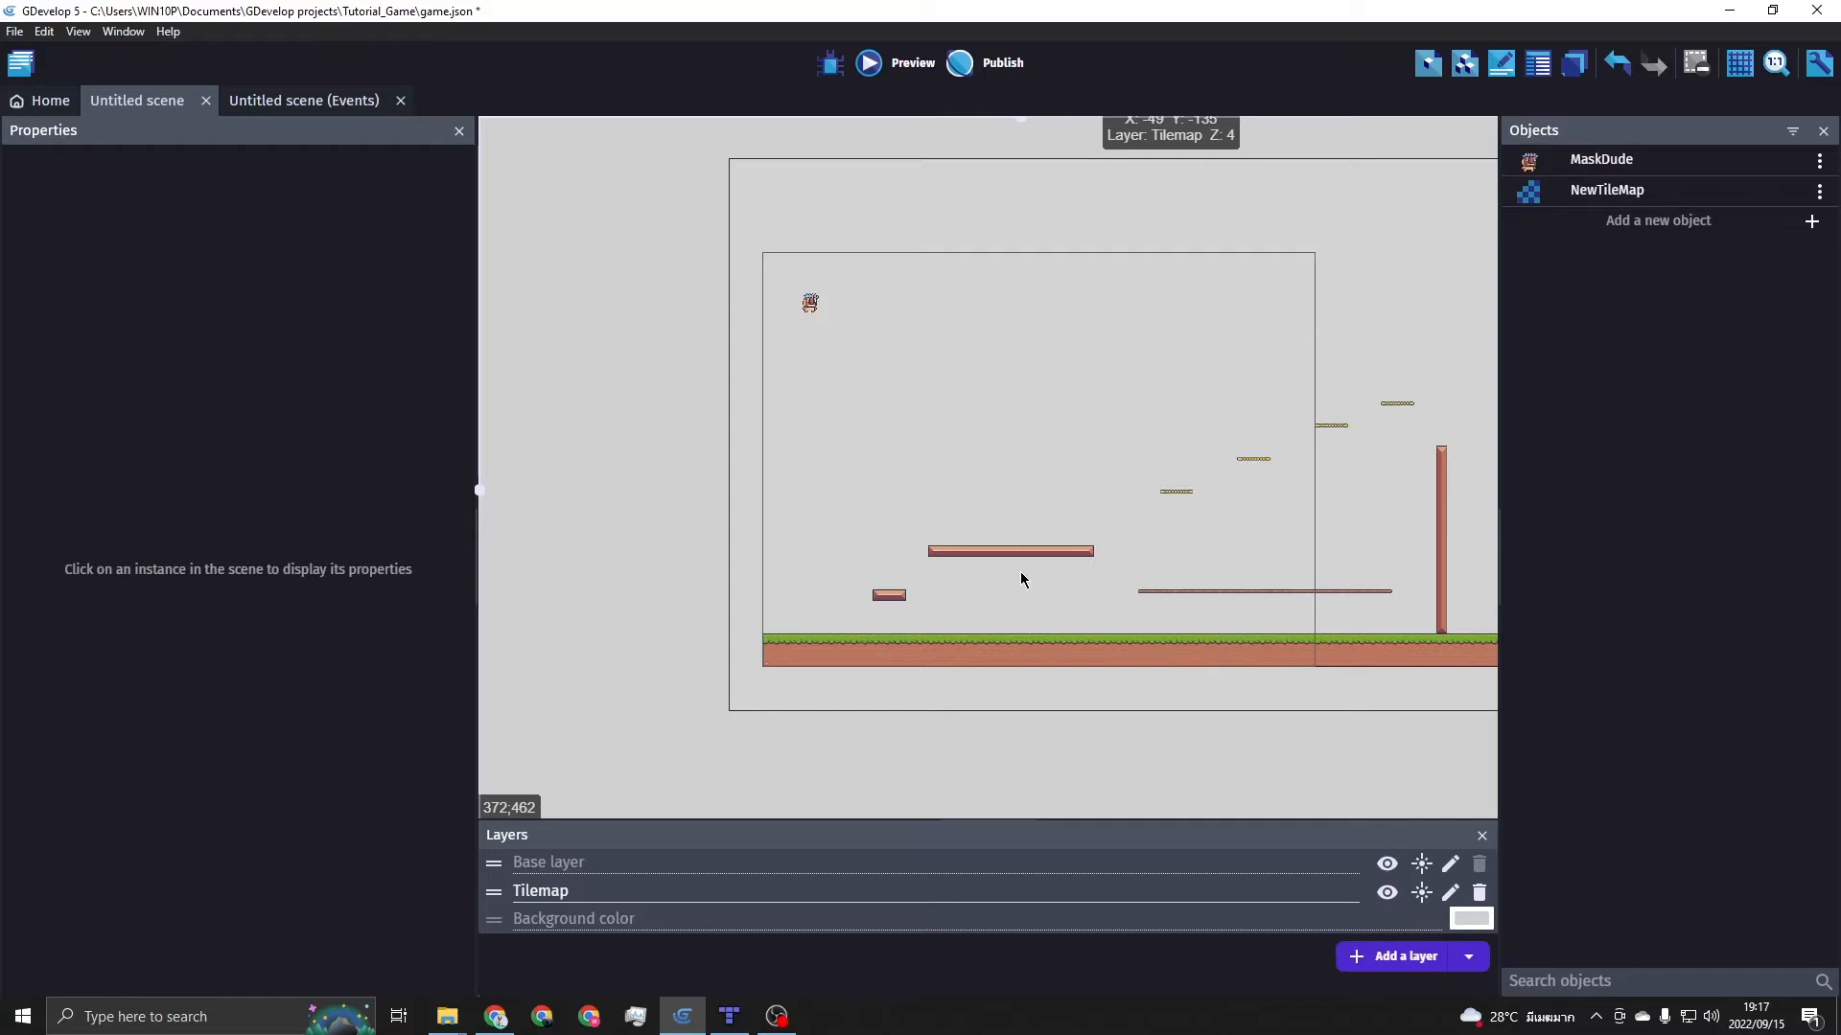
shift+scroll(1020, 573, right, 5)
ctrl+scroll(784, 572, up, 4)
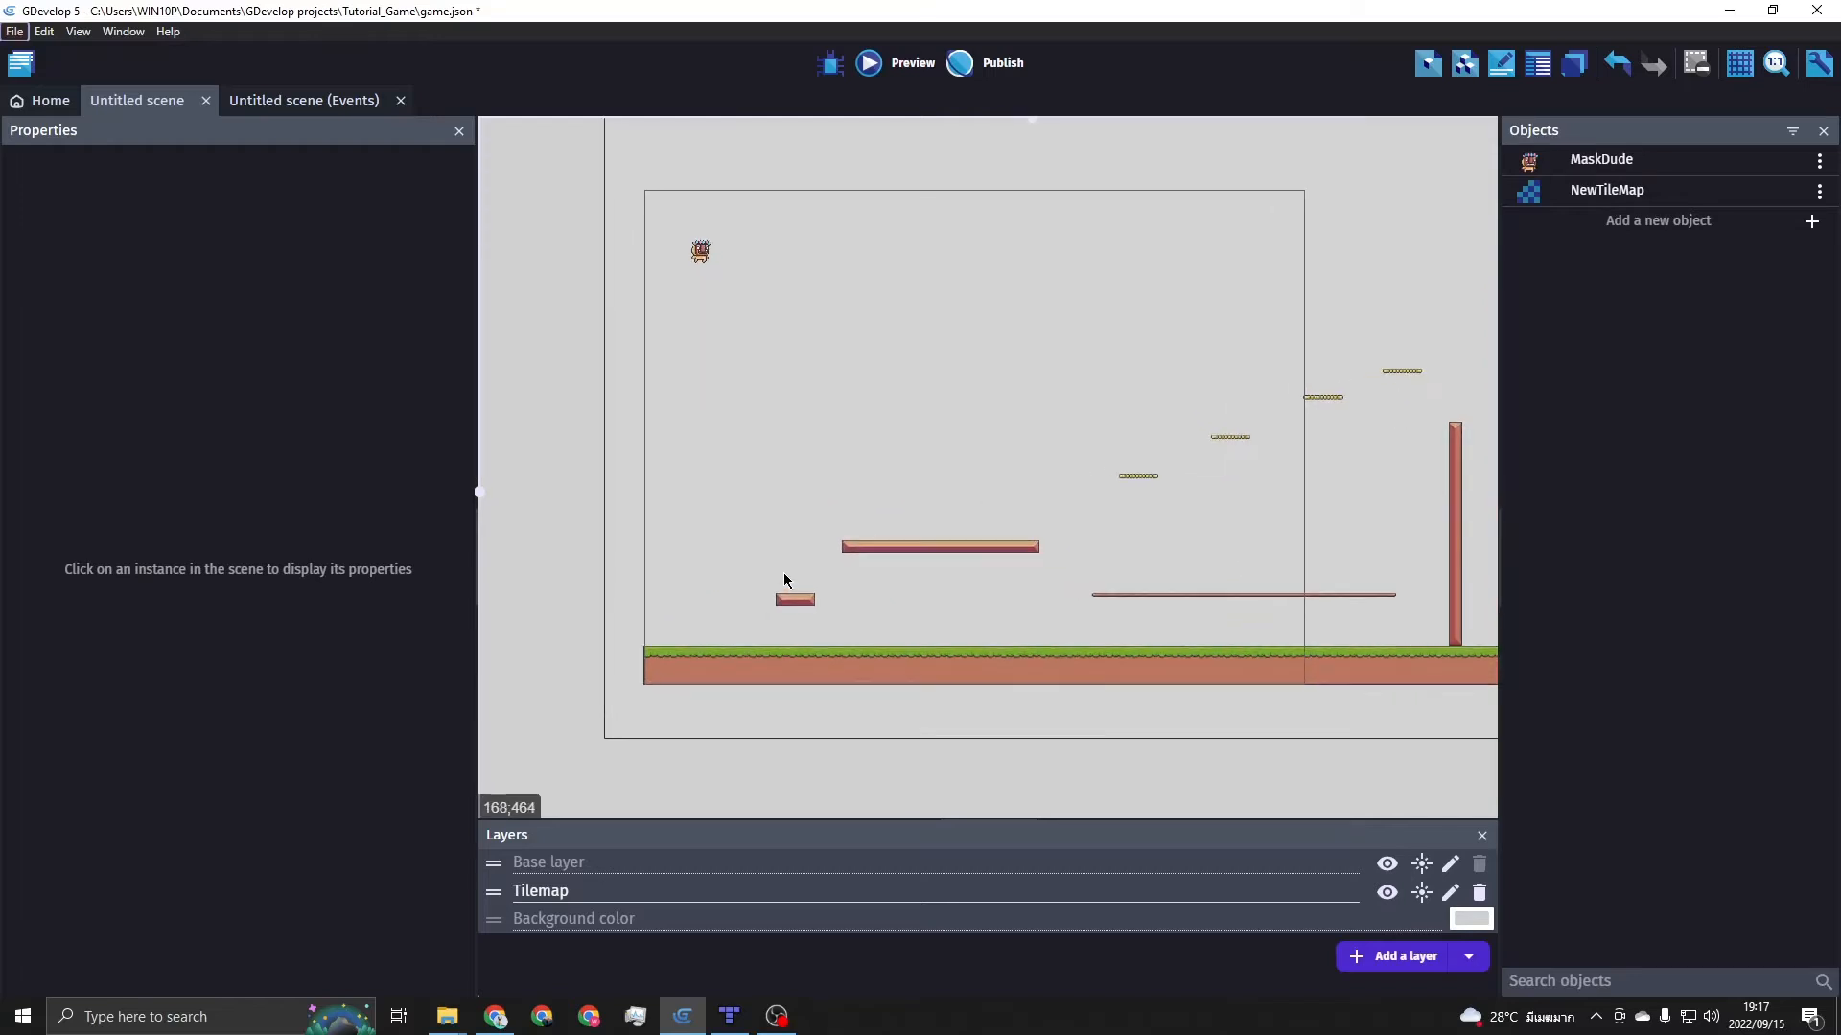
ctrl+scroll(784, 572, up, 2)
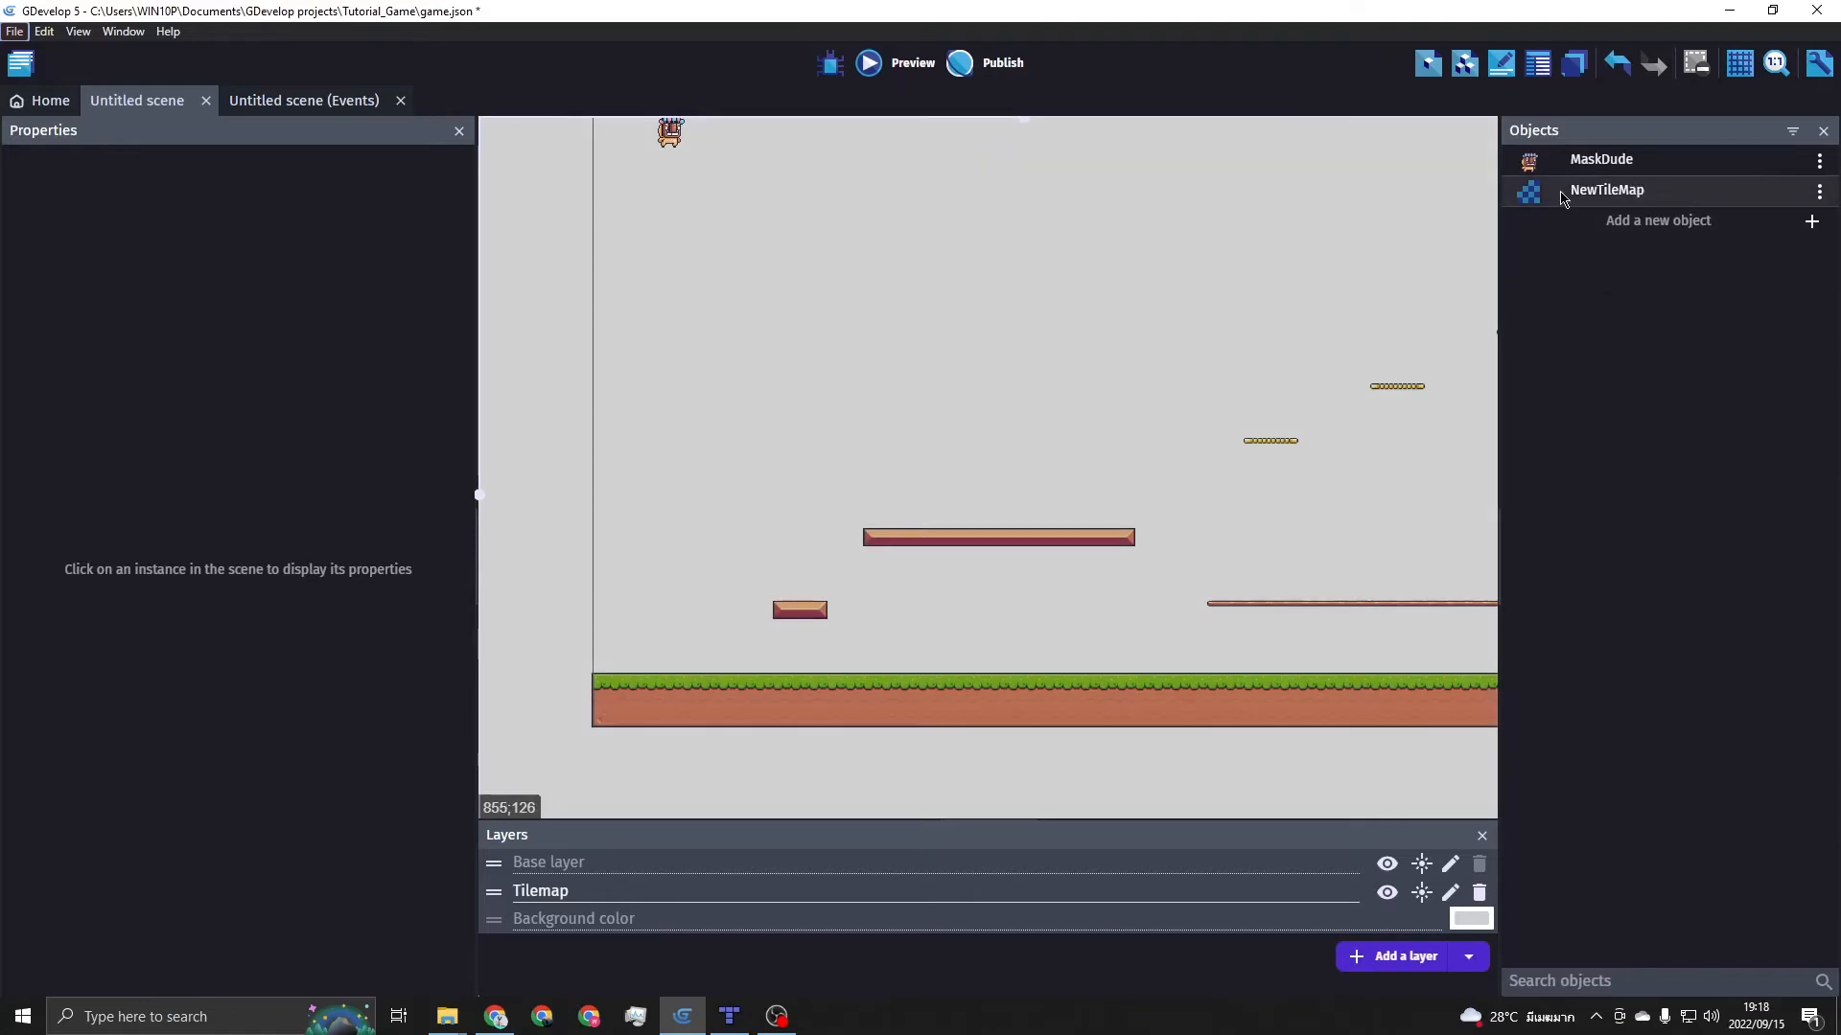
Rename the NewTileMap object as level
click(1818, 193)
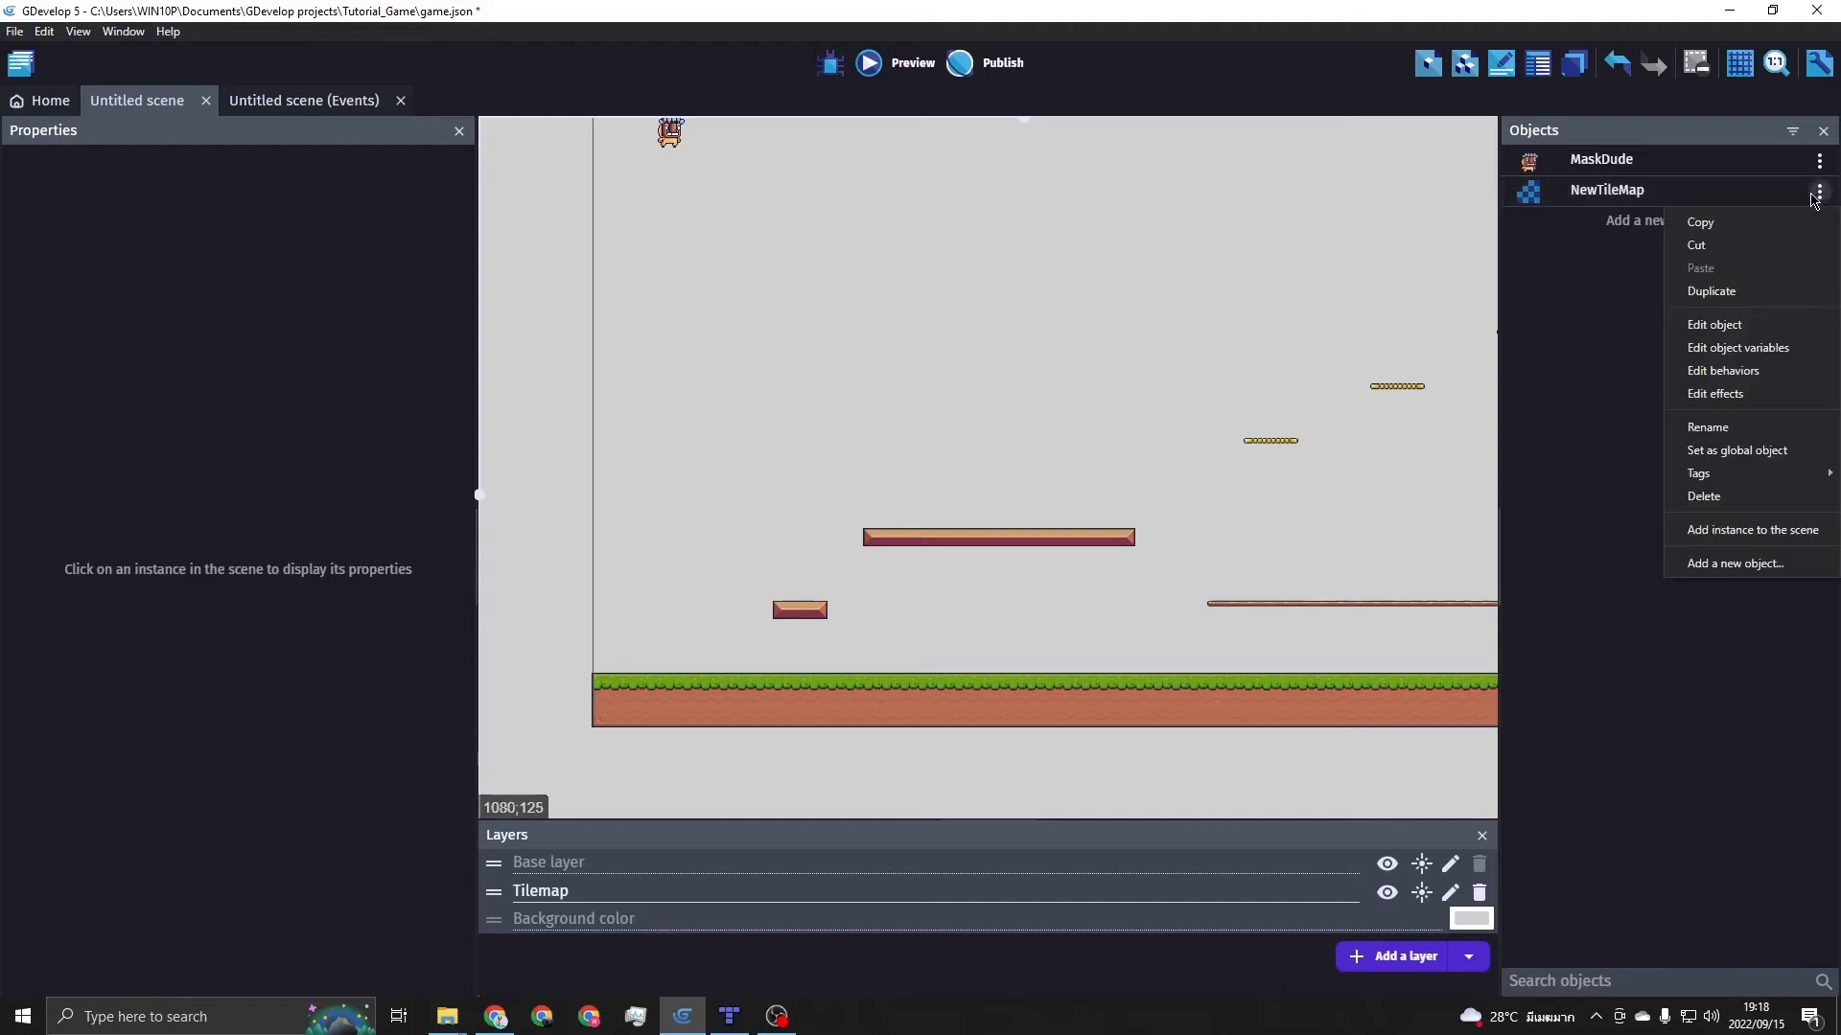
click(1730, 428)
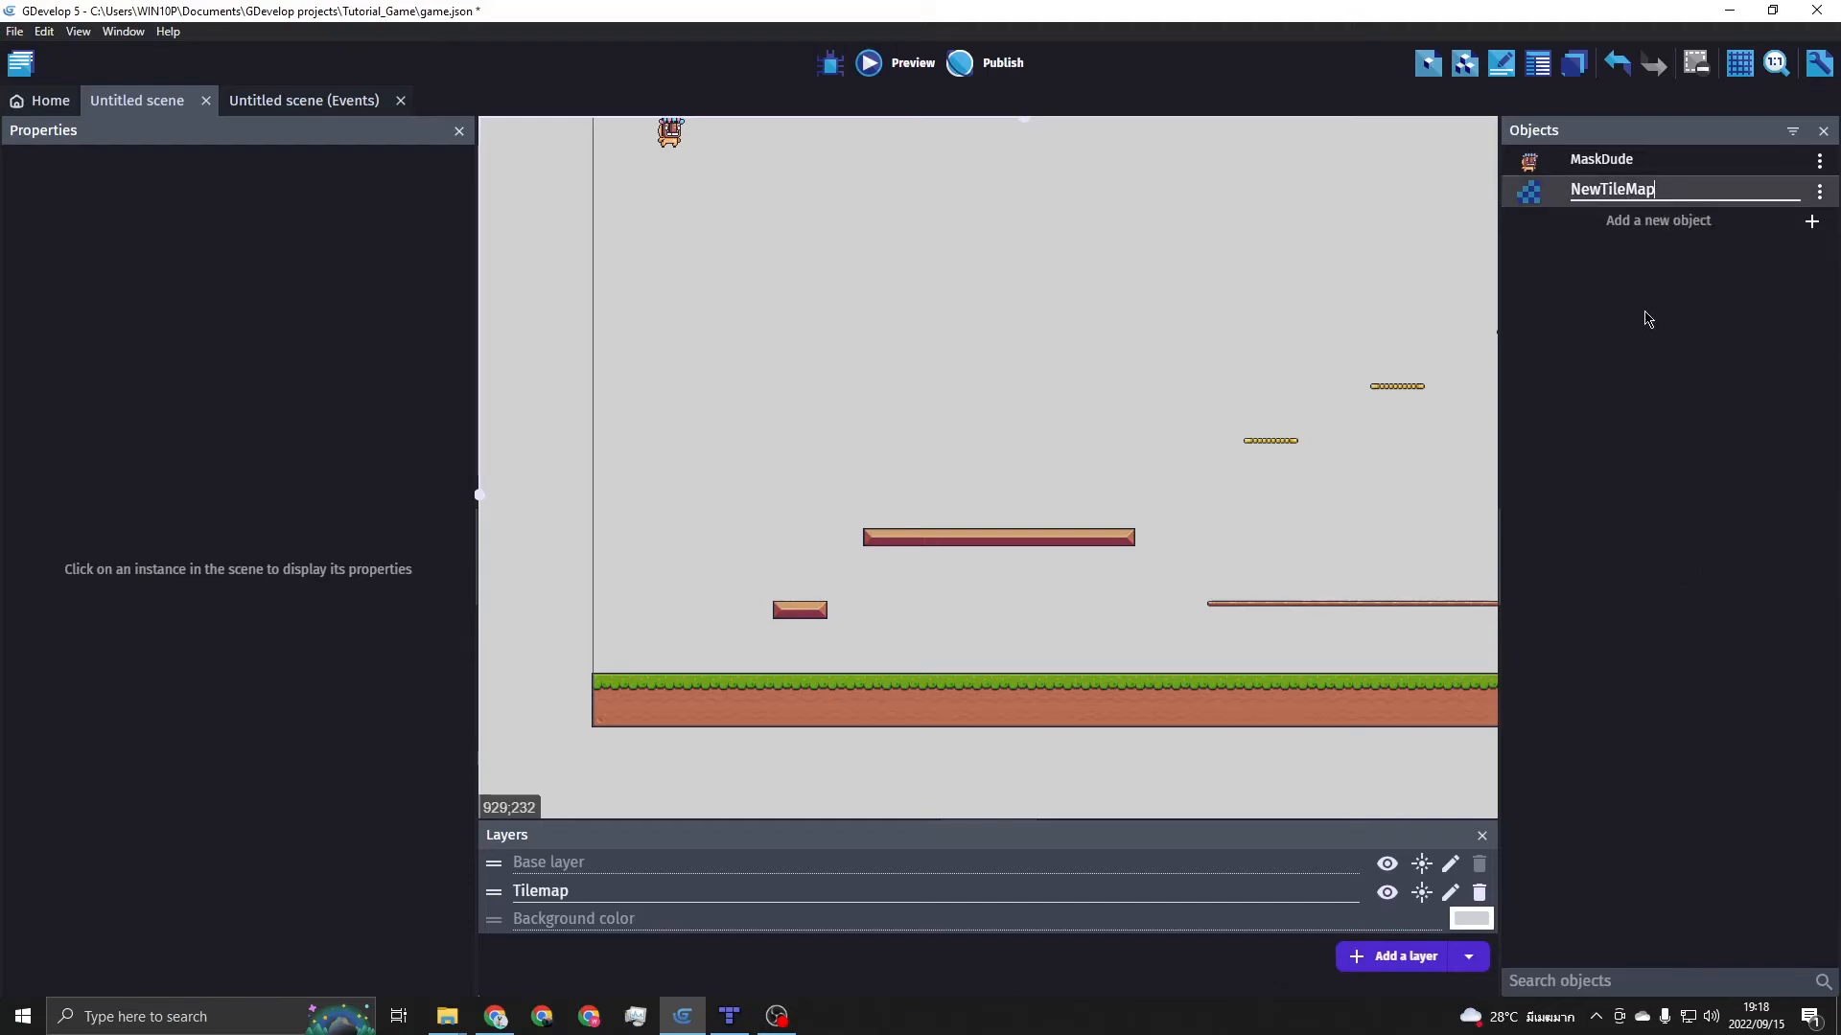
key(BackSpace)
key(BackSpace)
key(BackSpace)
key(BackSpace)
key(BackSpace)
key(BackSpace)
key(BackSpace)
key(BackSpace)
key(BackSpace)
text(level)
key(Return)
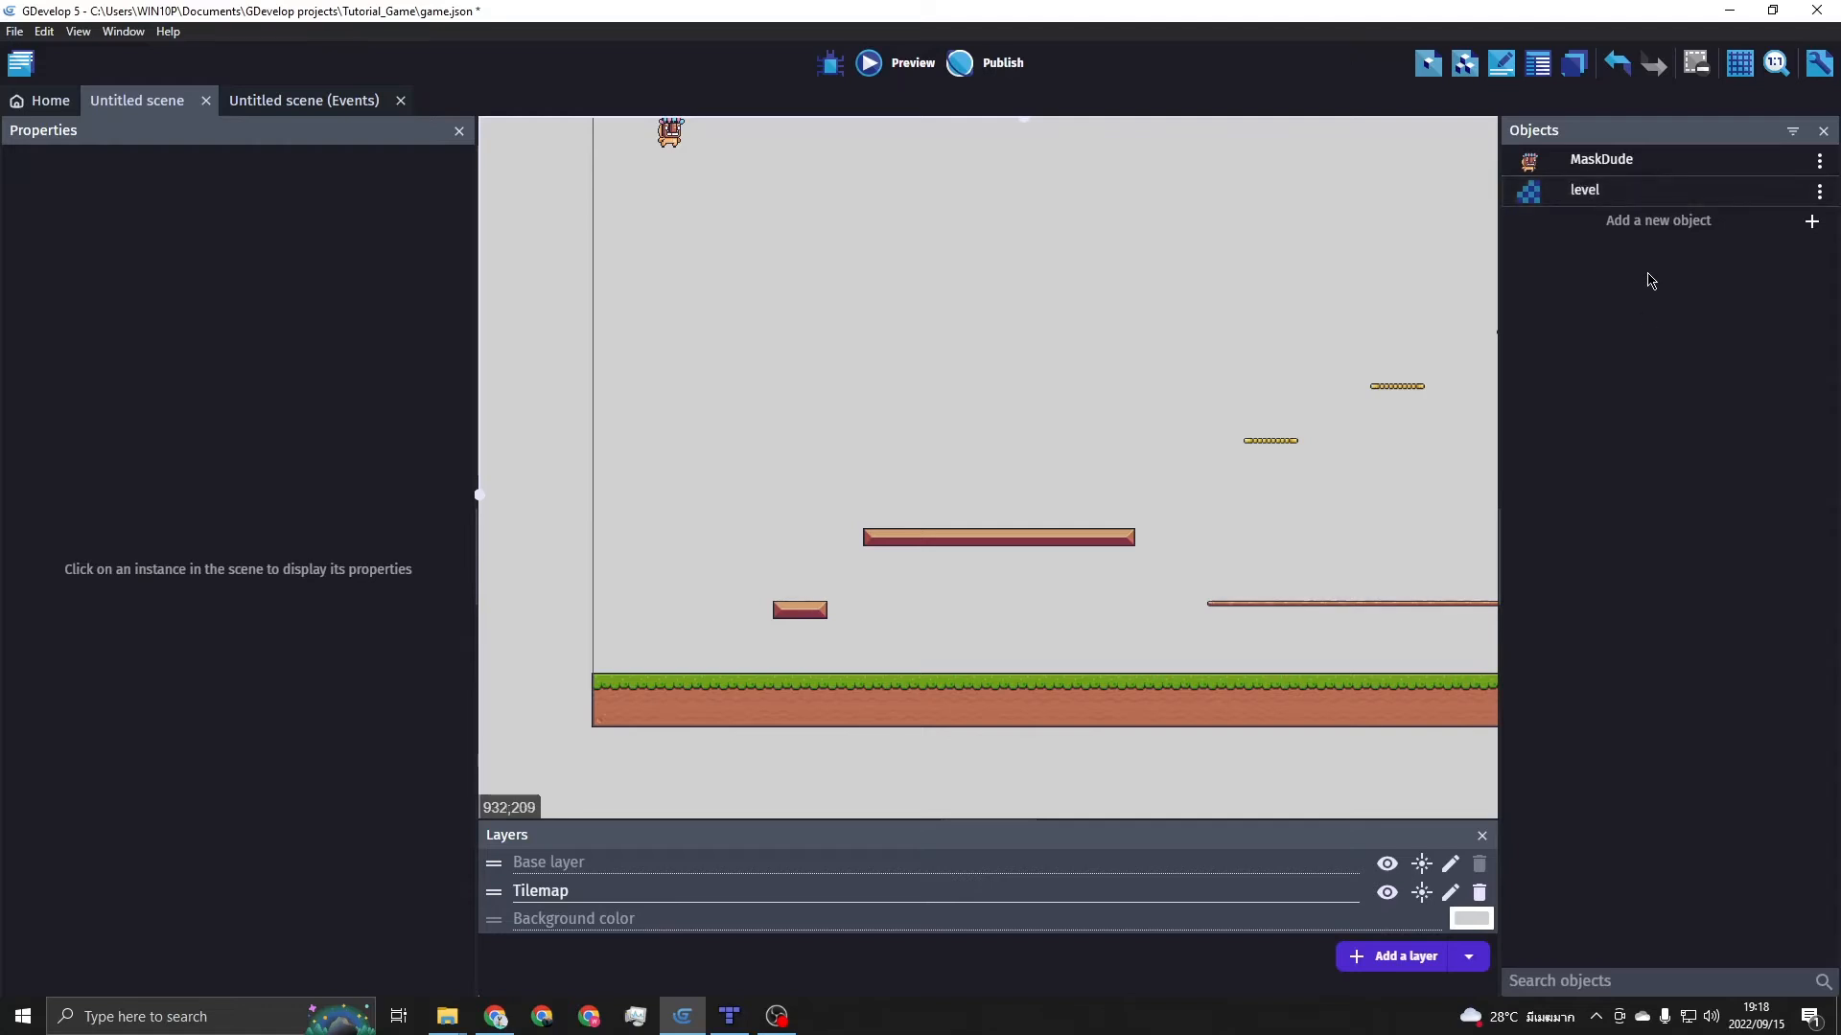
Add a new Tiled Sprite object from scratch and name it PlatformBlock
click(1632, 225)
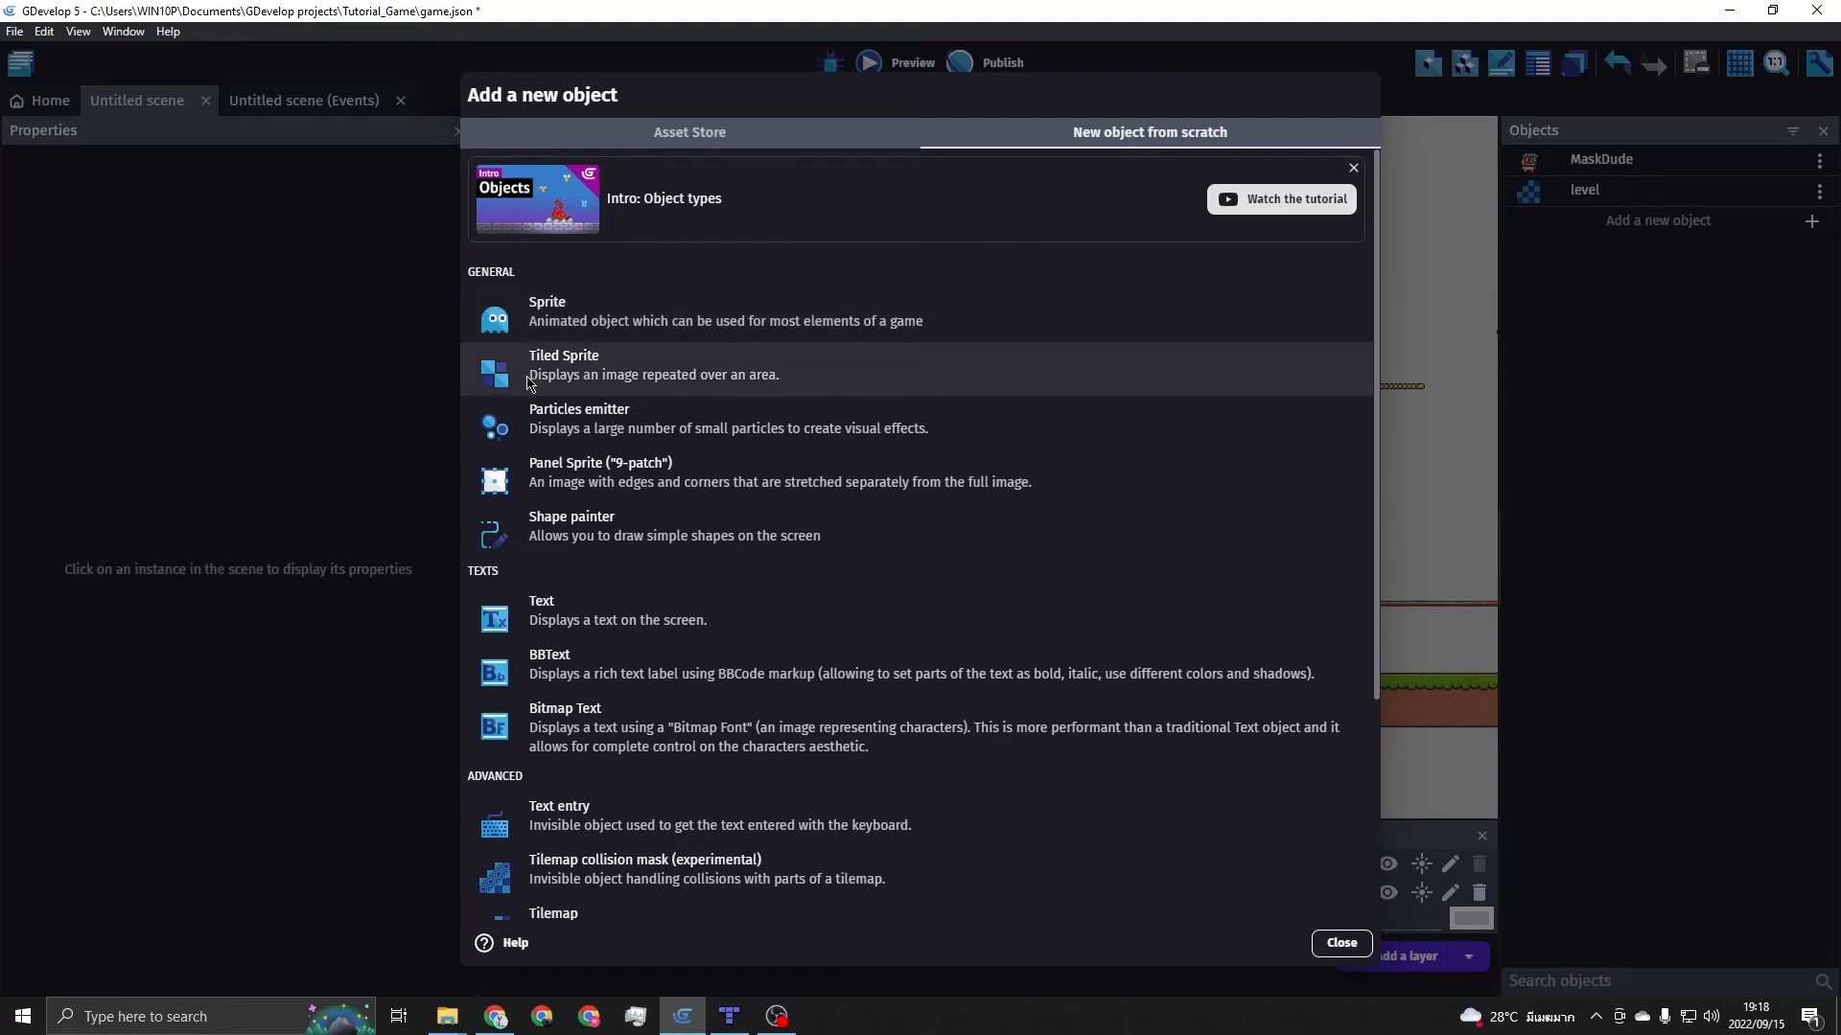
click(605, 380)
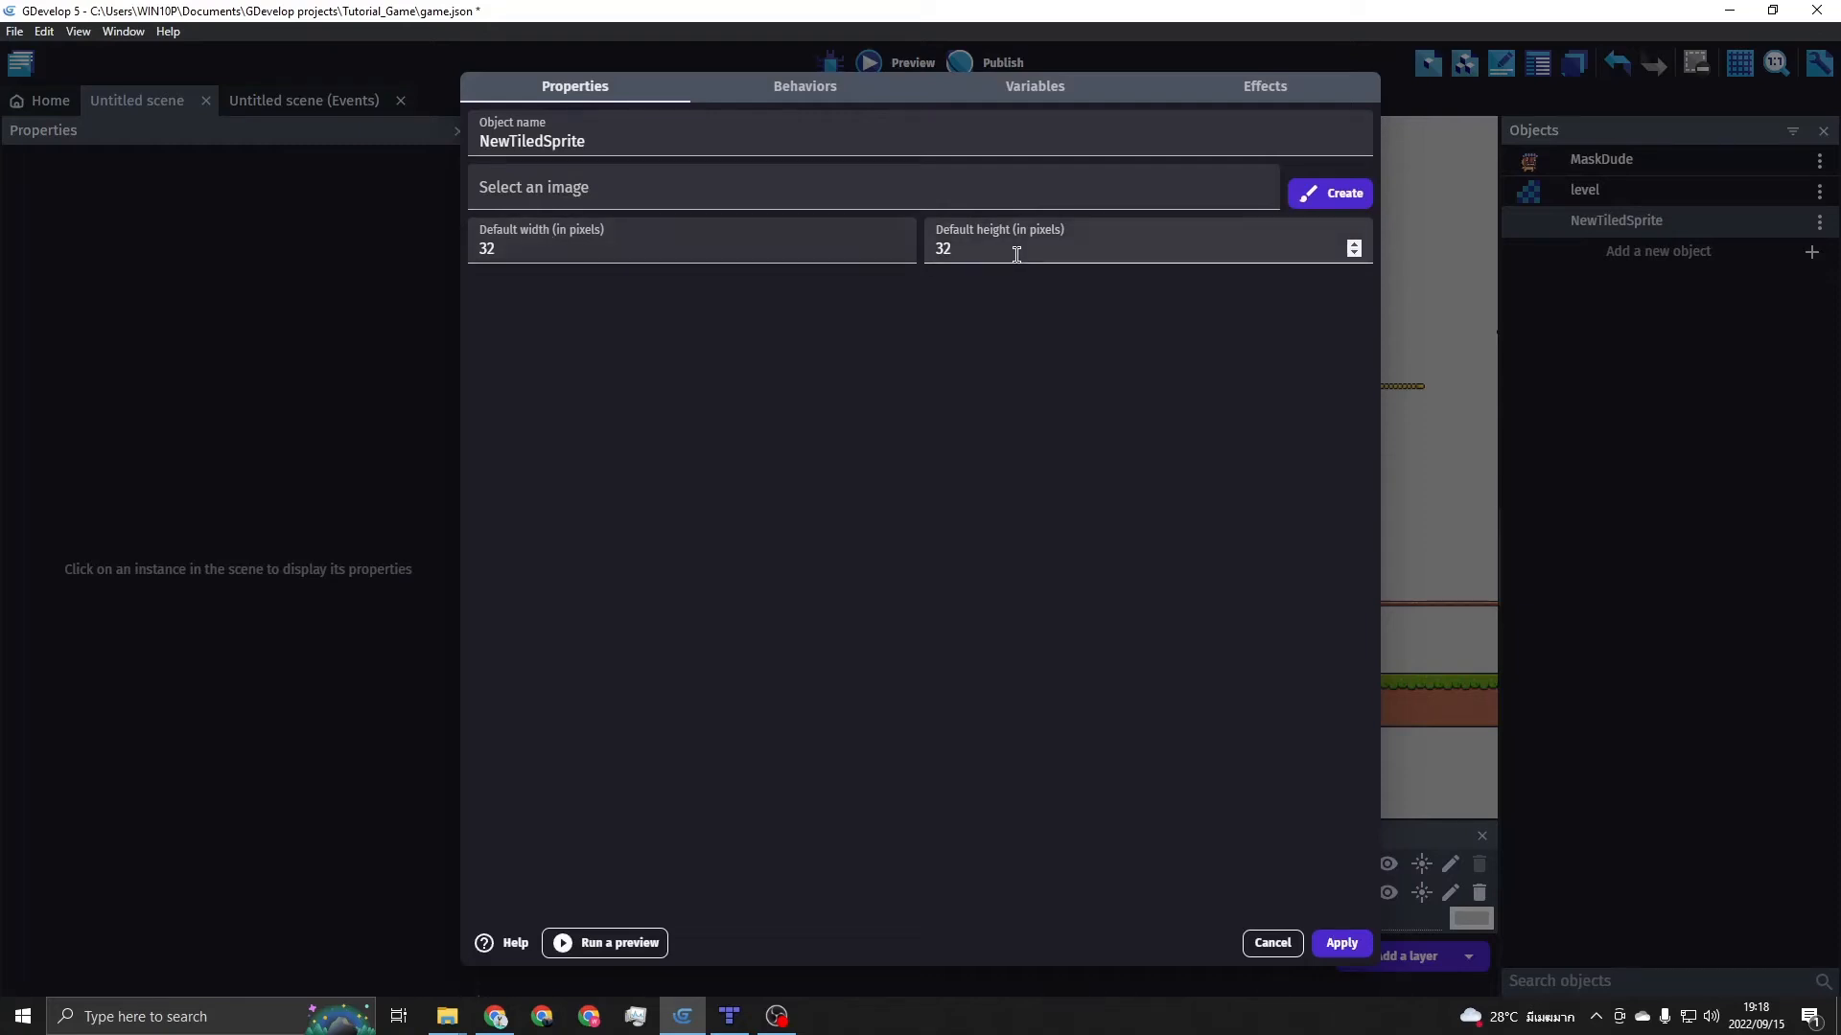
drag(596, 141, 484, 143)
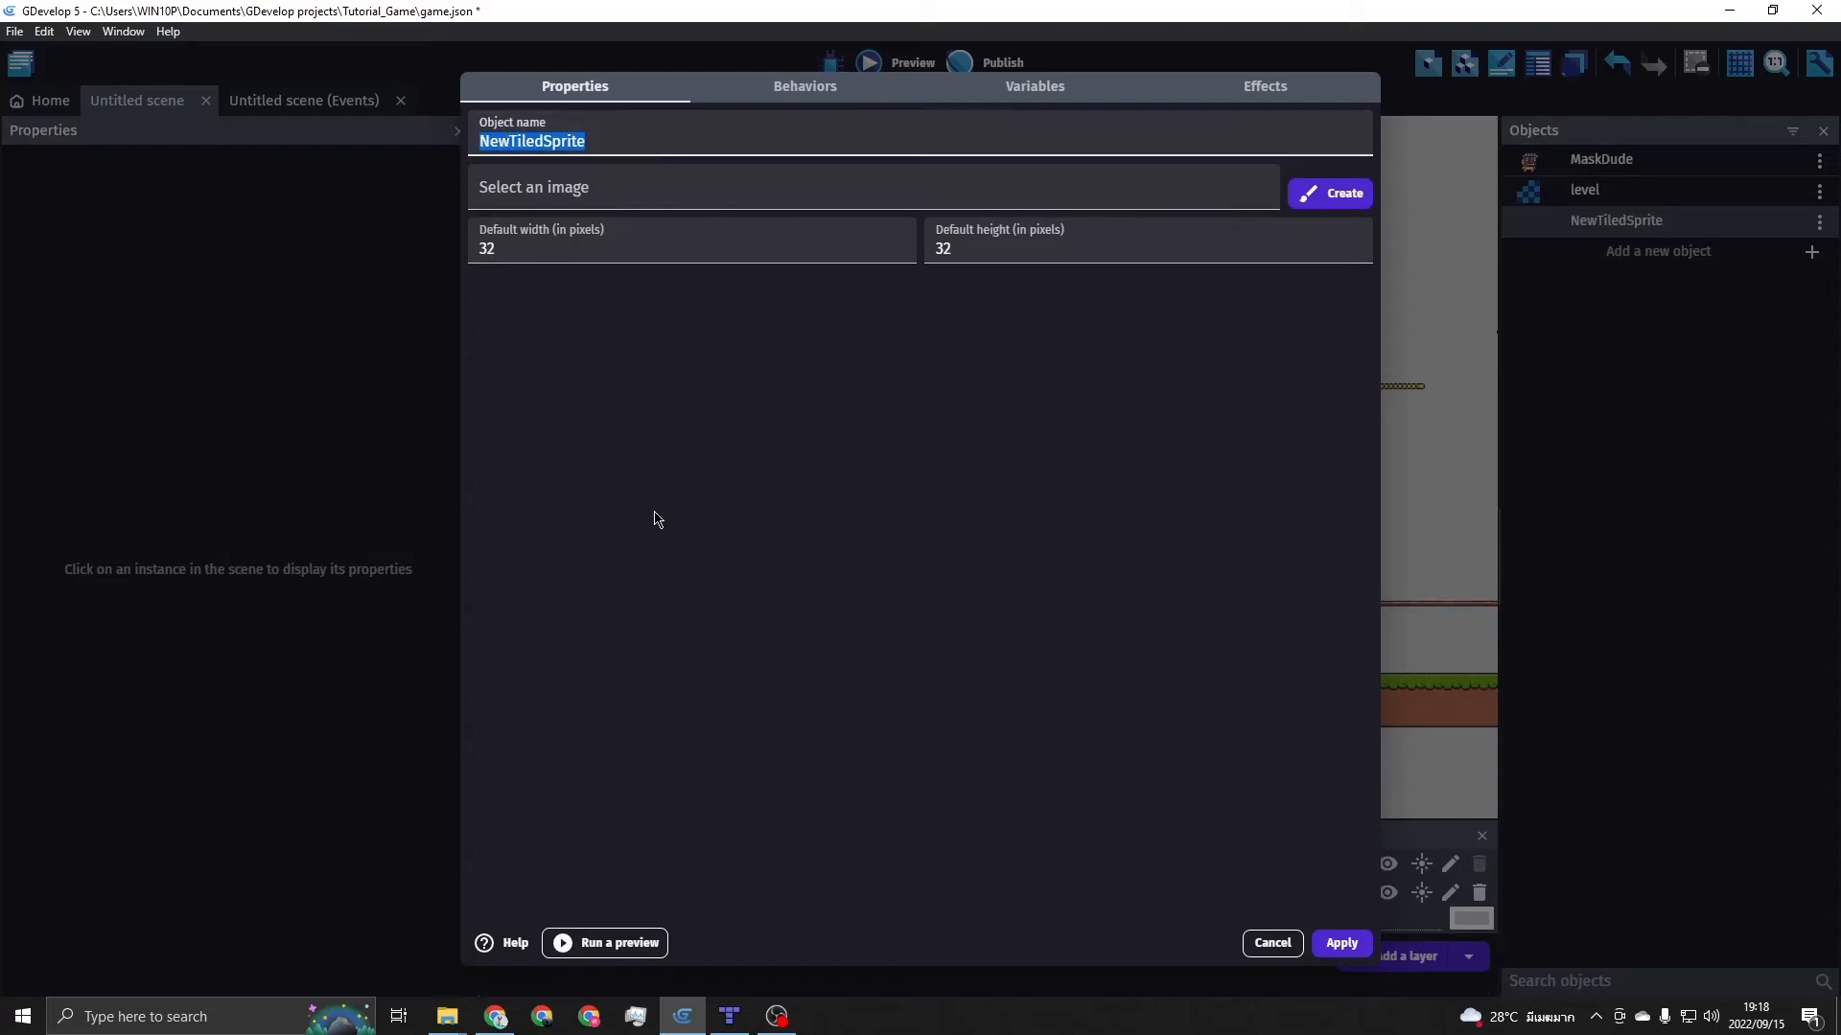
text(PlatformBlock)
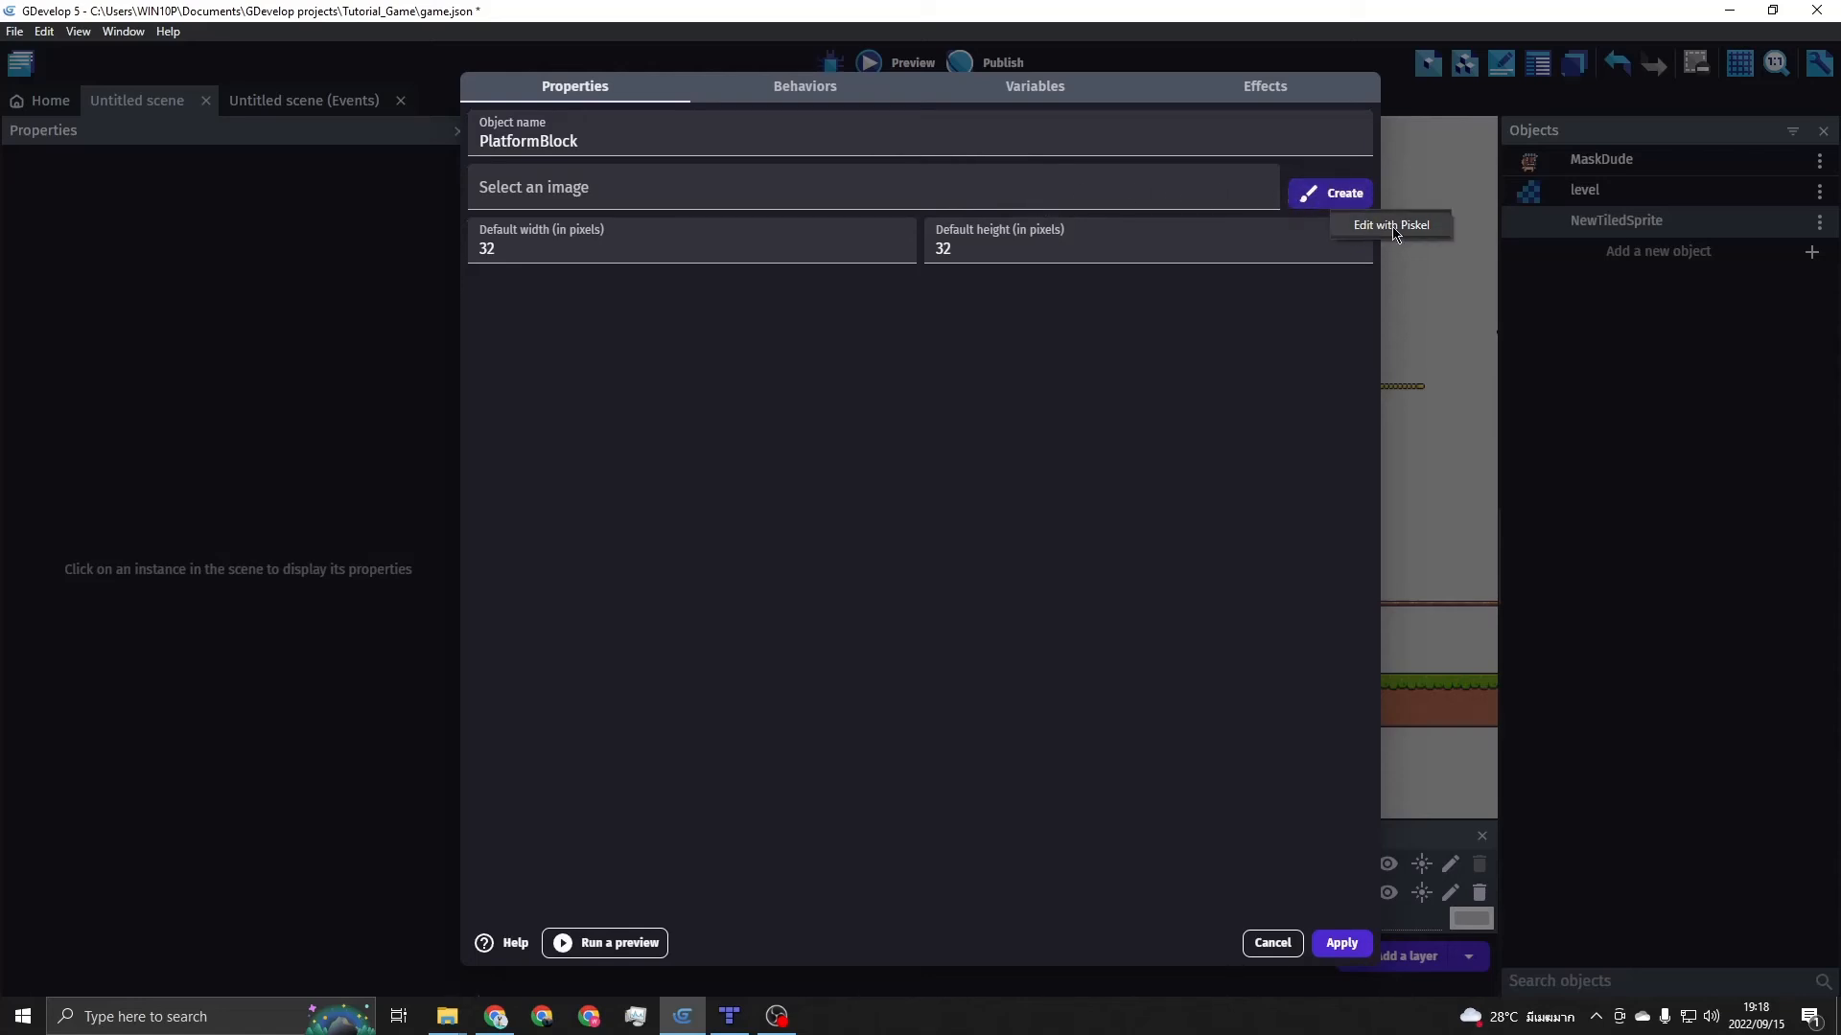
Create a new image for the tiled sprite in Piskel and fill the whole canvas with dark yellow
click(1366, 201)
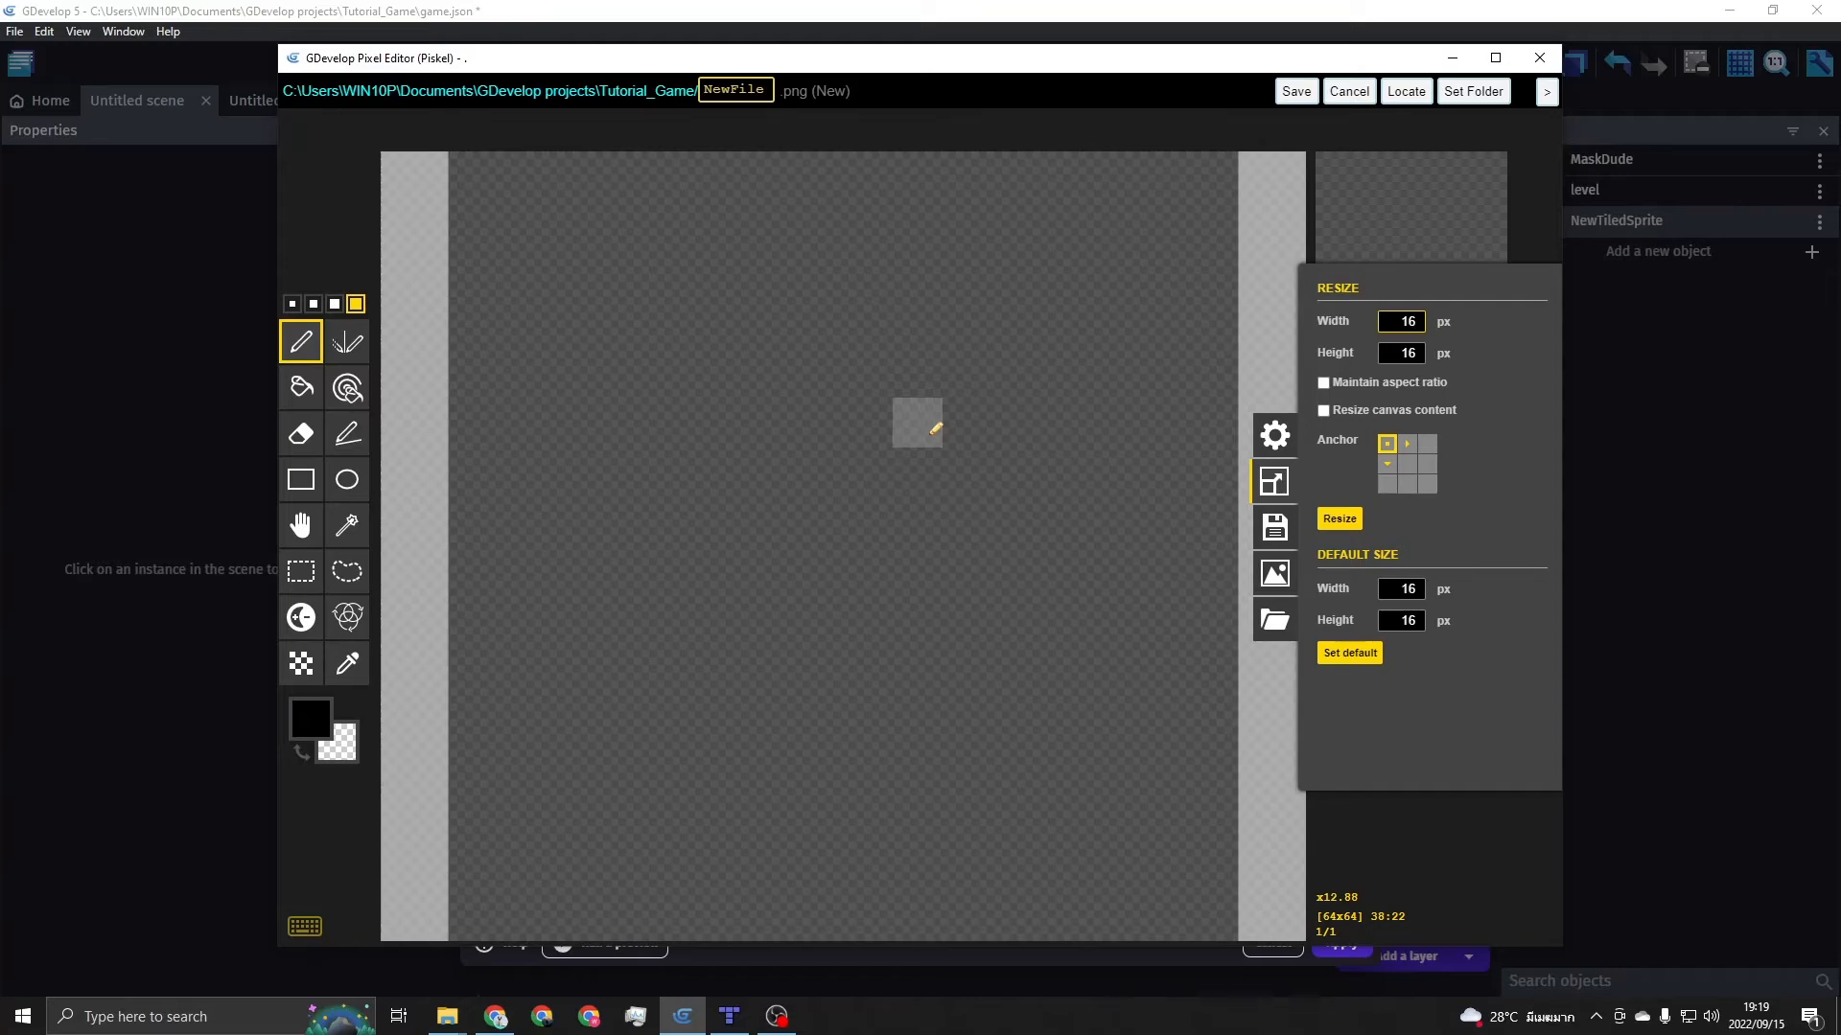
click(304, 387)
click(311, 719)
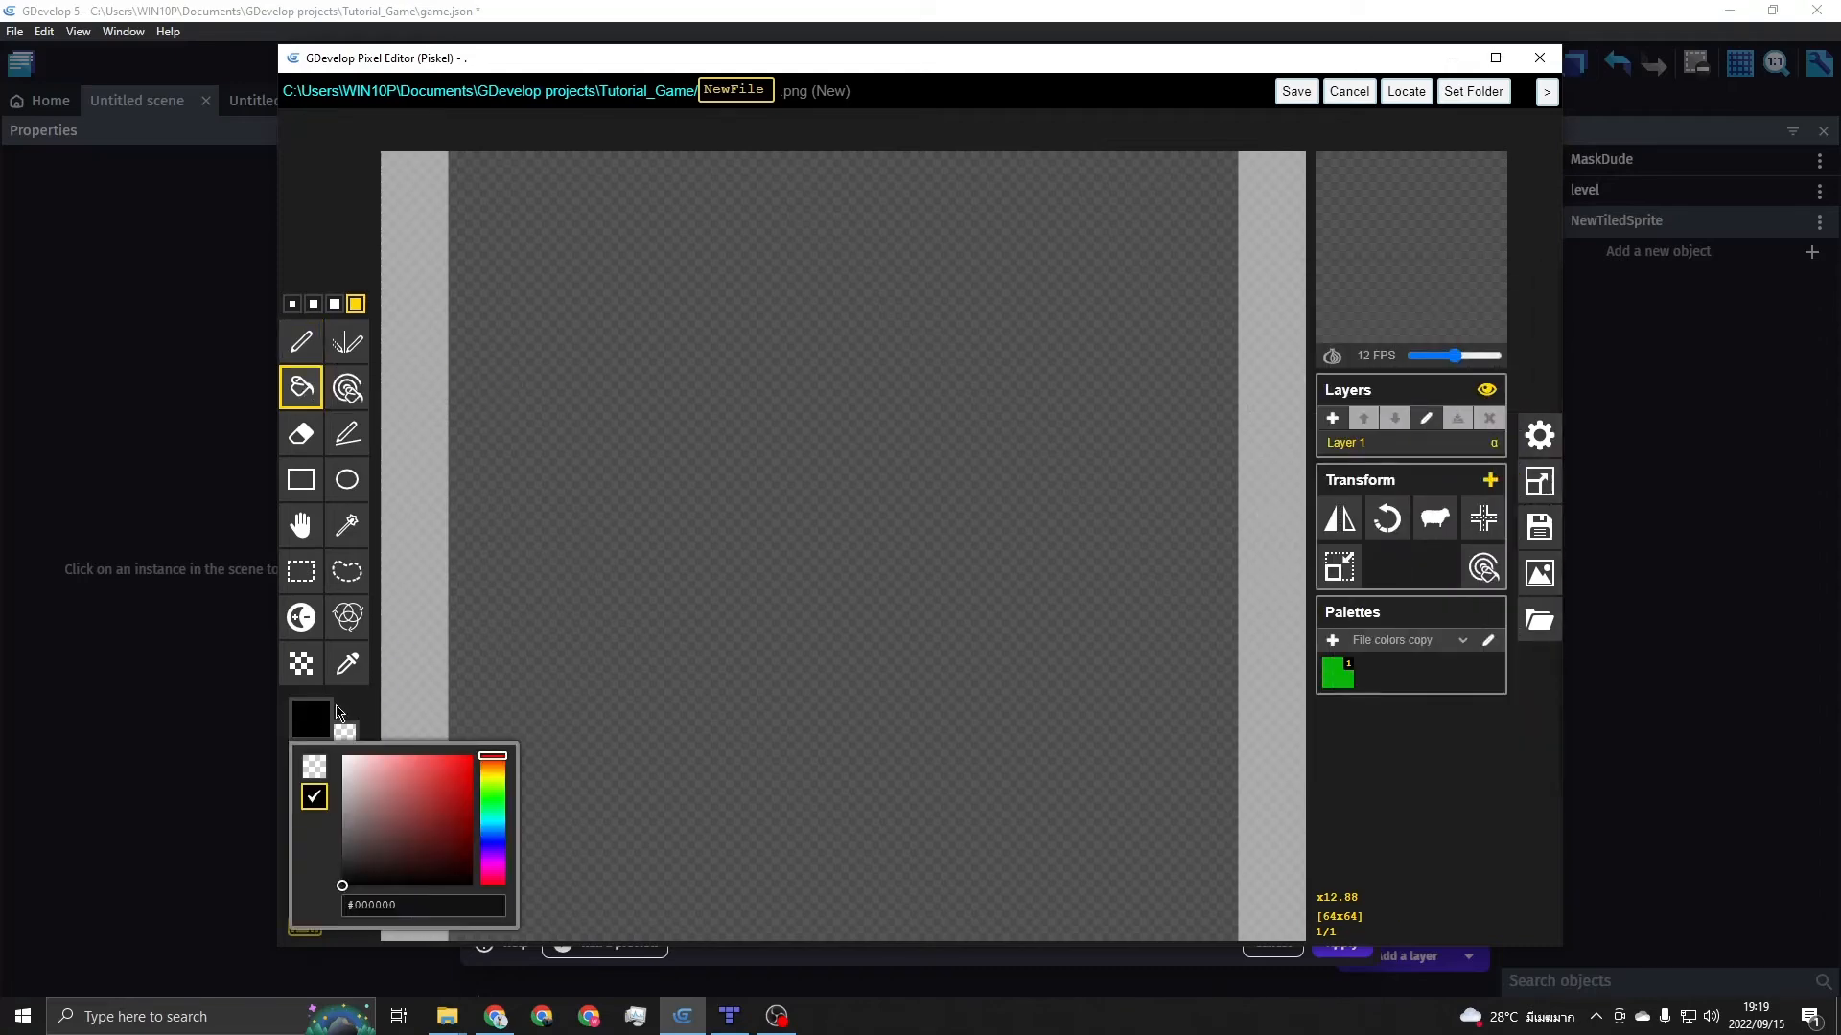
click(492, 775)
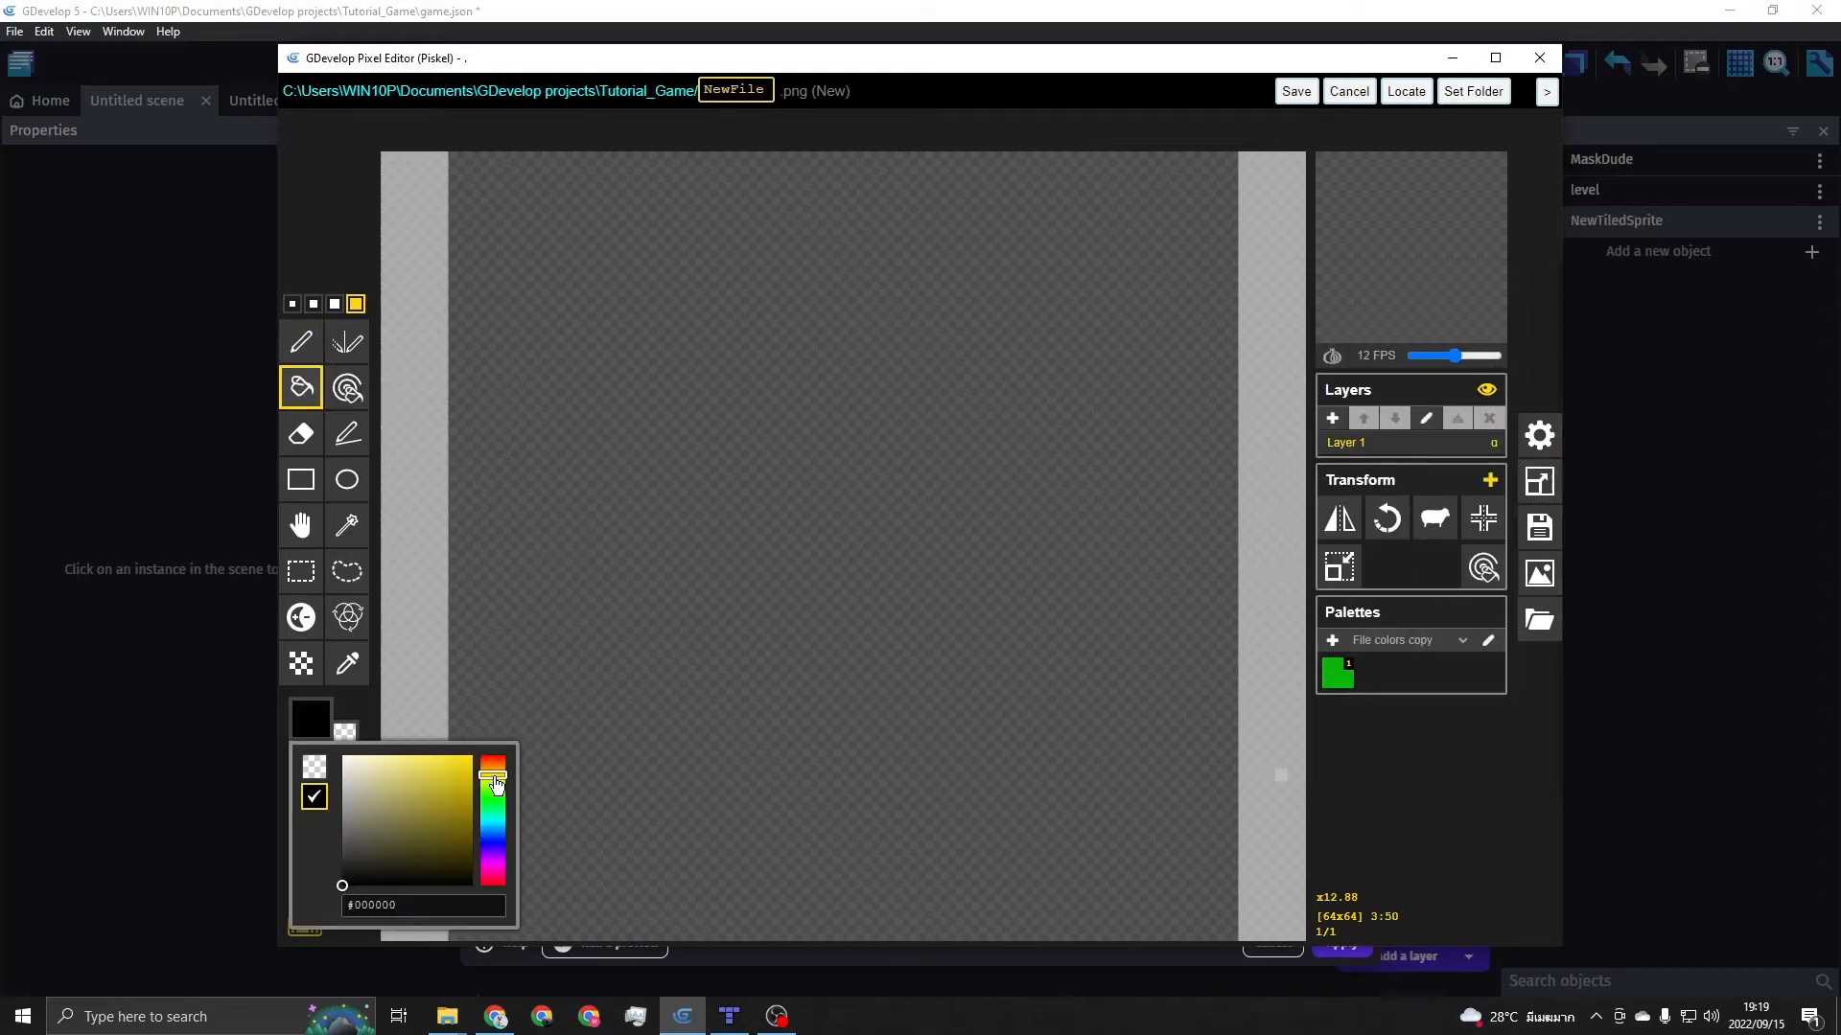
click(457, 780)
click(699, 453)
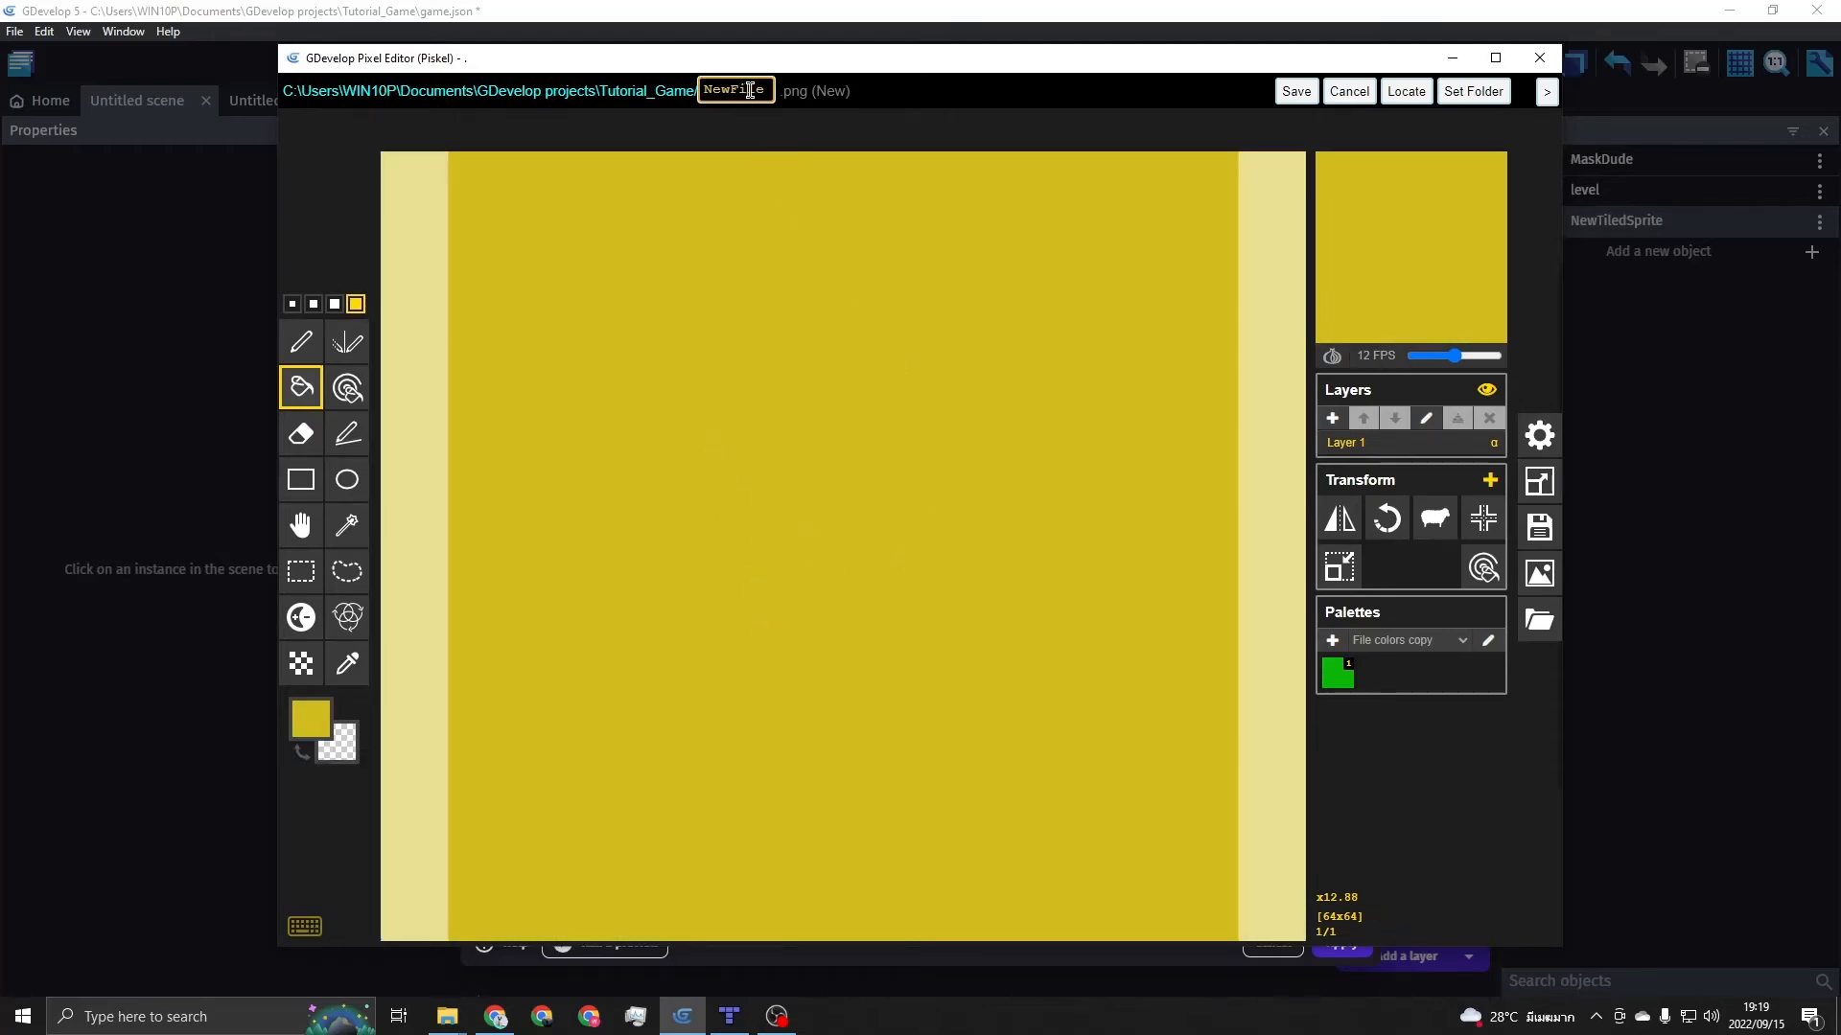
Name the image file PlatformerBlock and save it to the project folder
drag(767, 90, 733, 96)
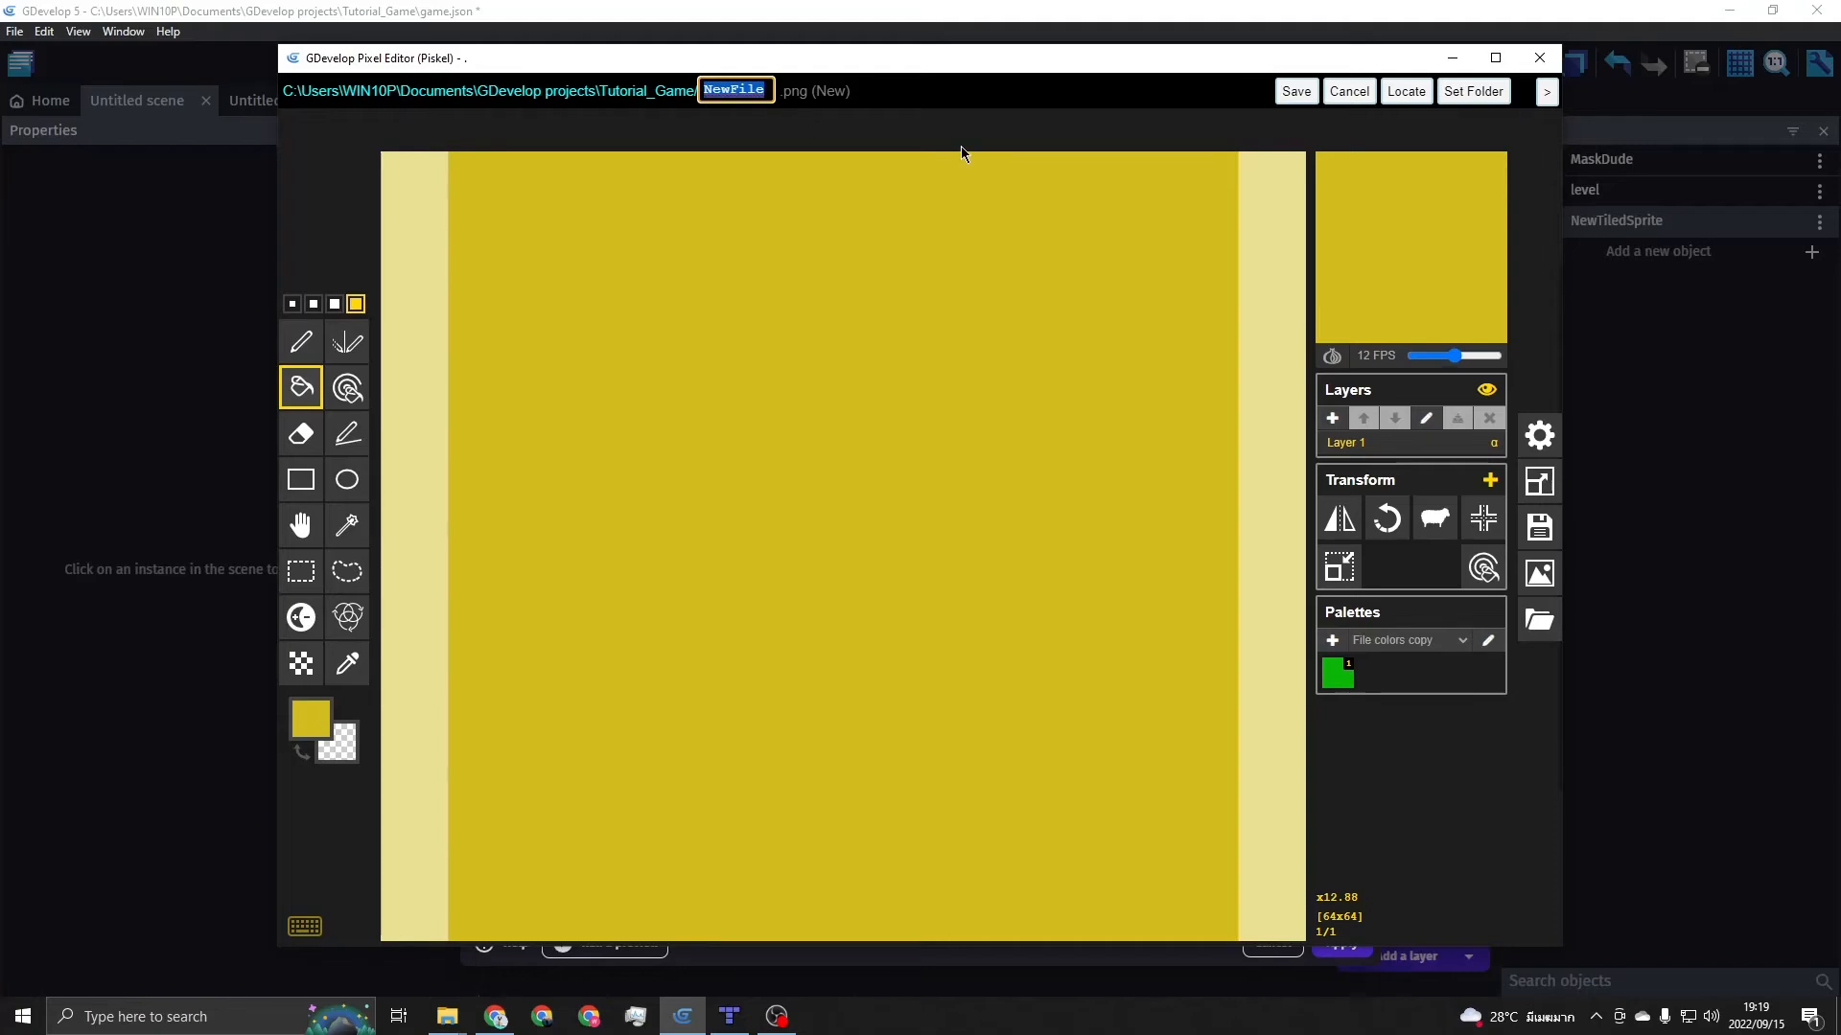
text(Platformer)
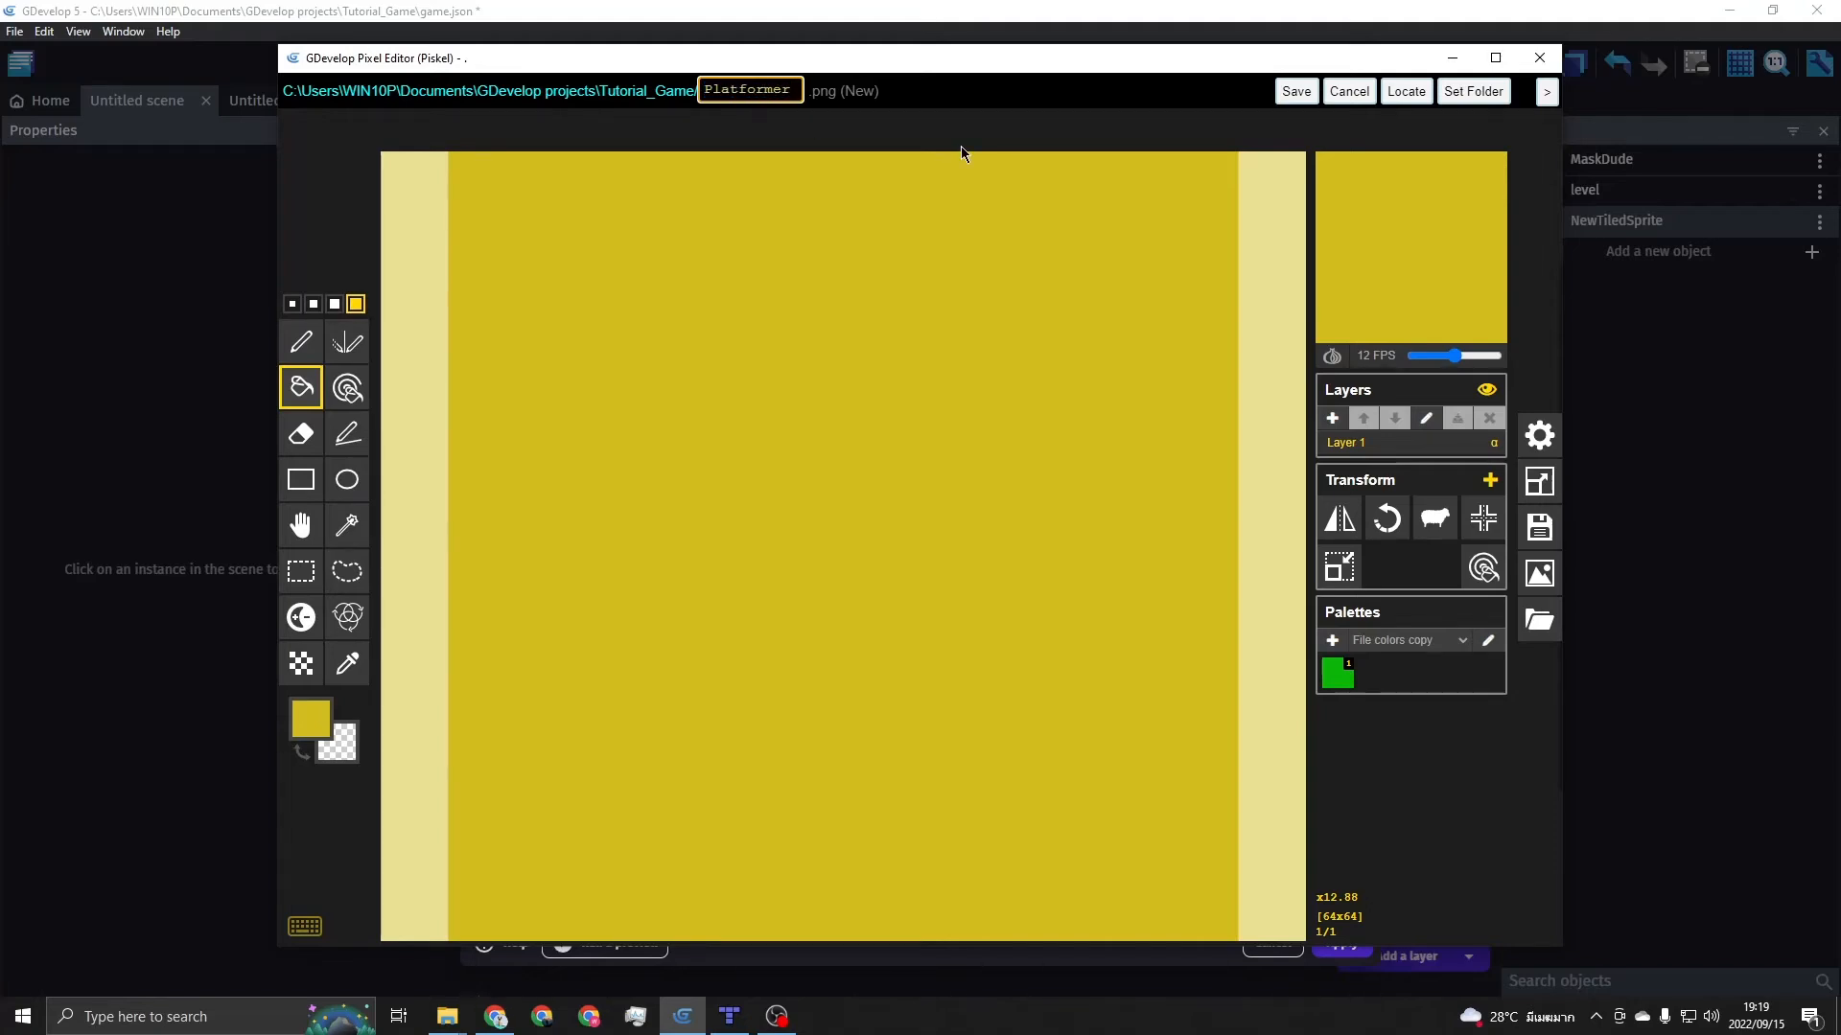
text(Block)
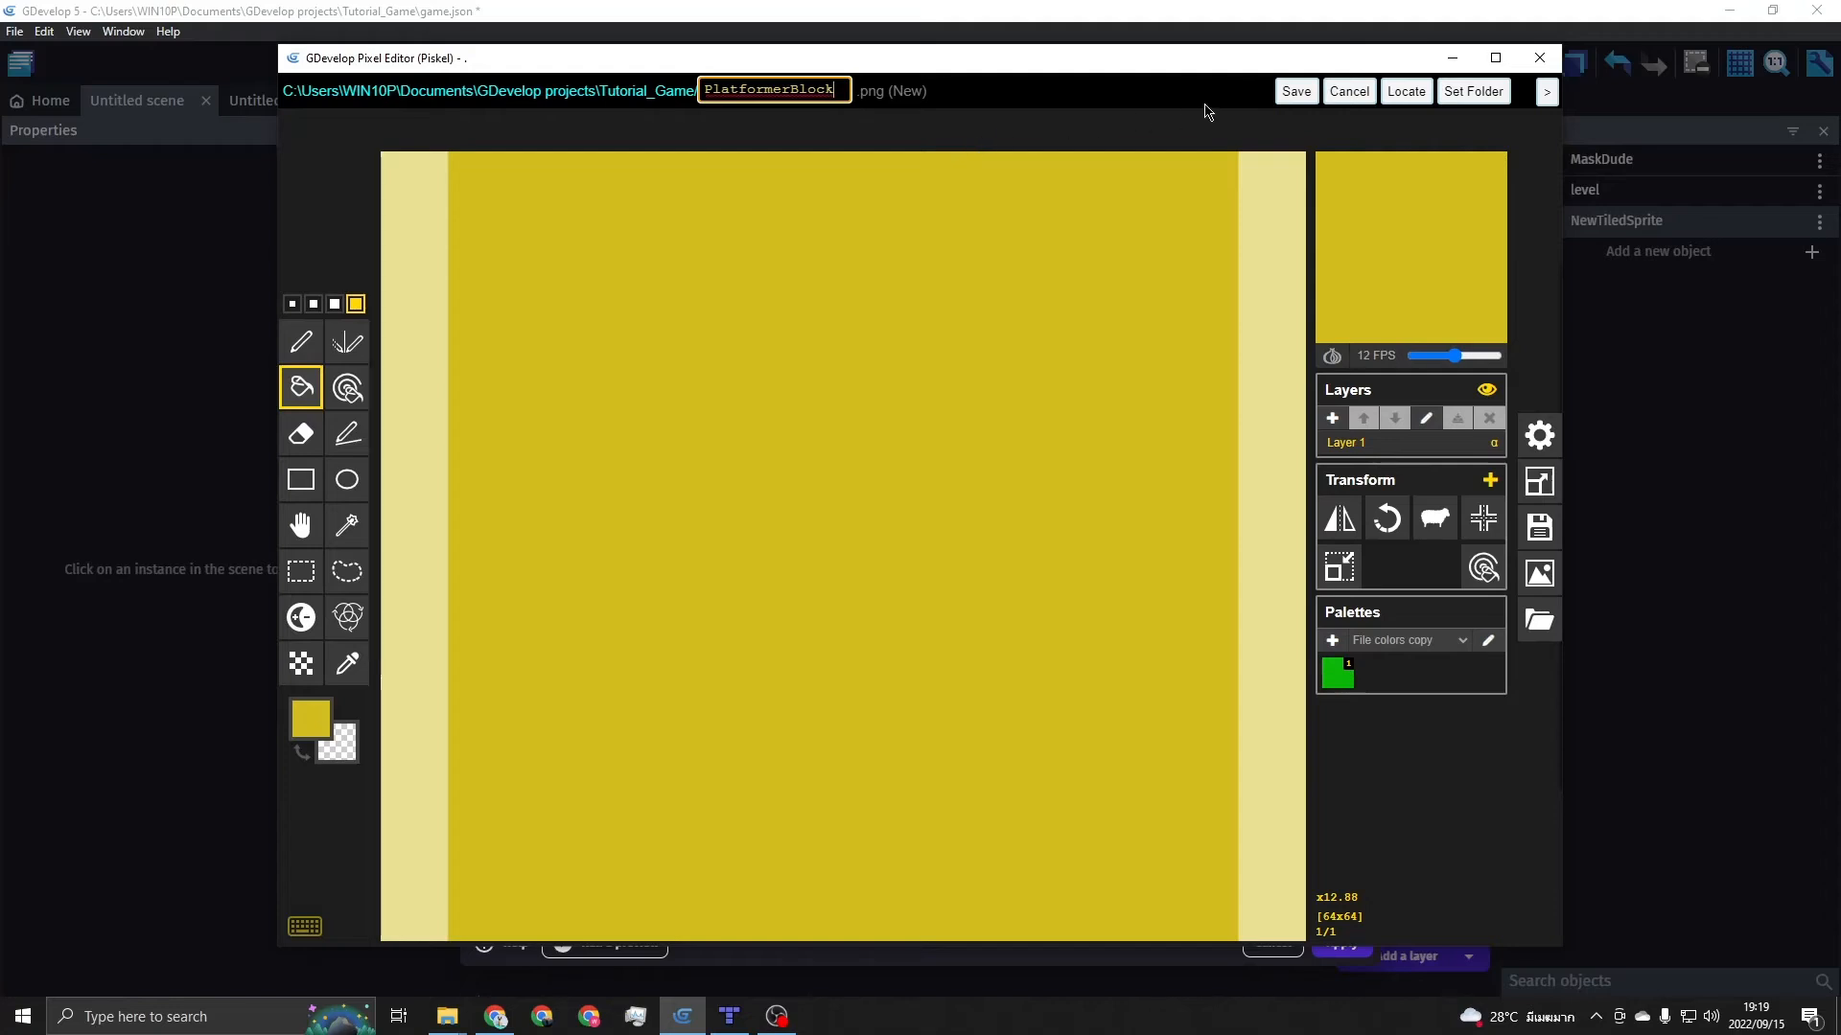
click(1296, 93)
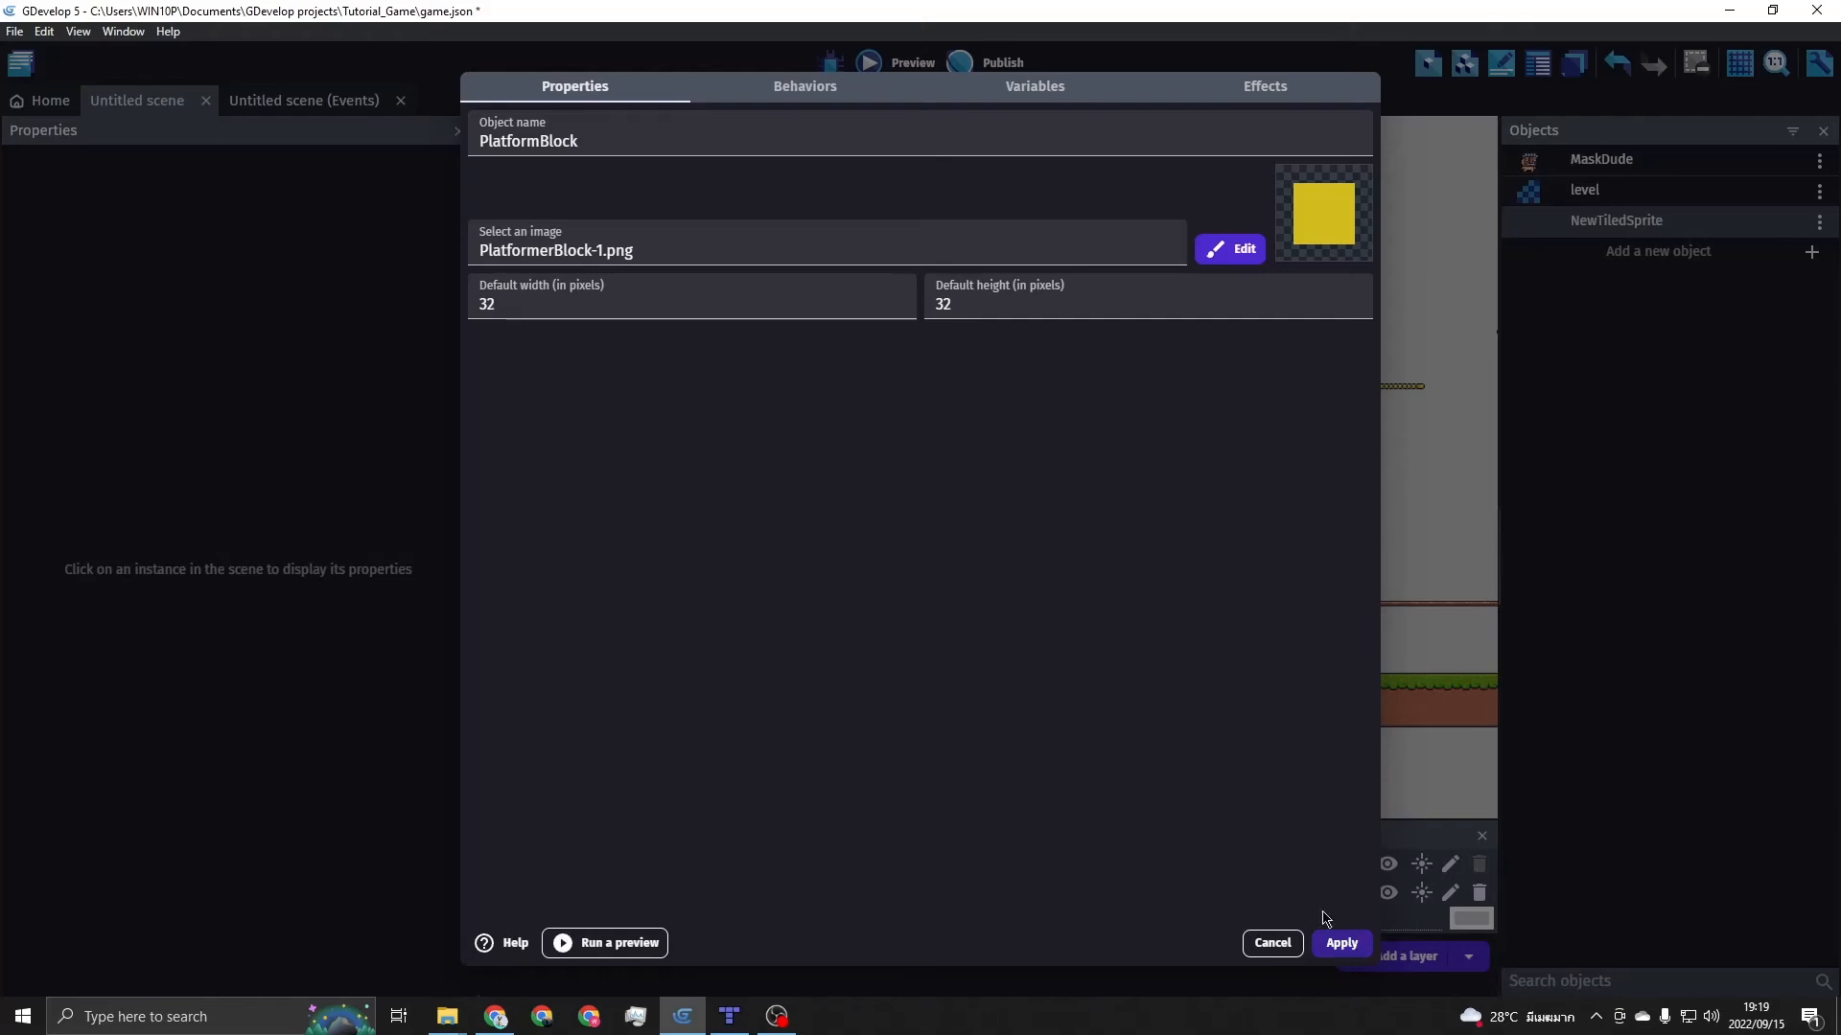
Add the Platform behavior to the PlatformBlock object with its type set to Platform
click(802, 85)
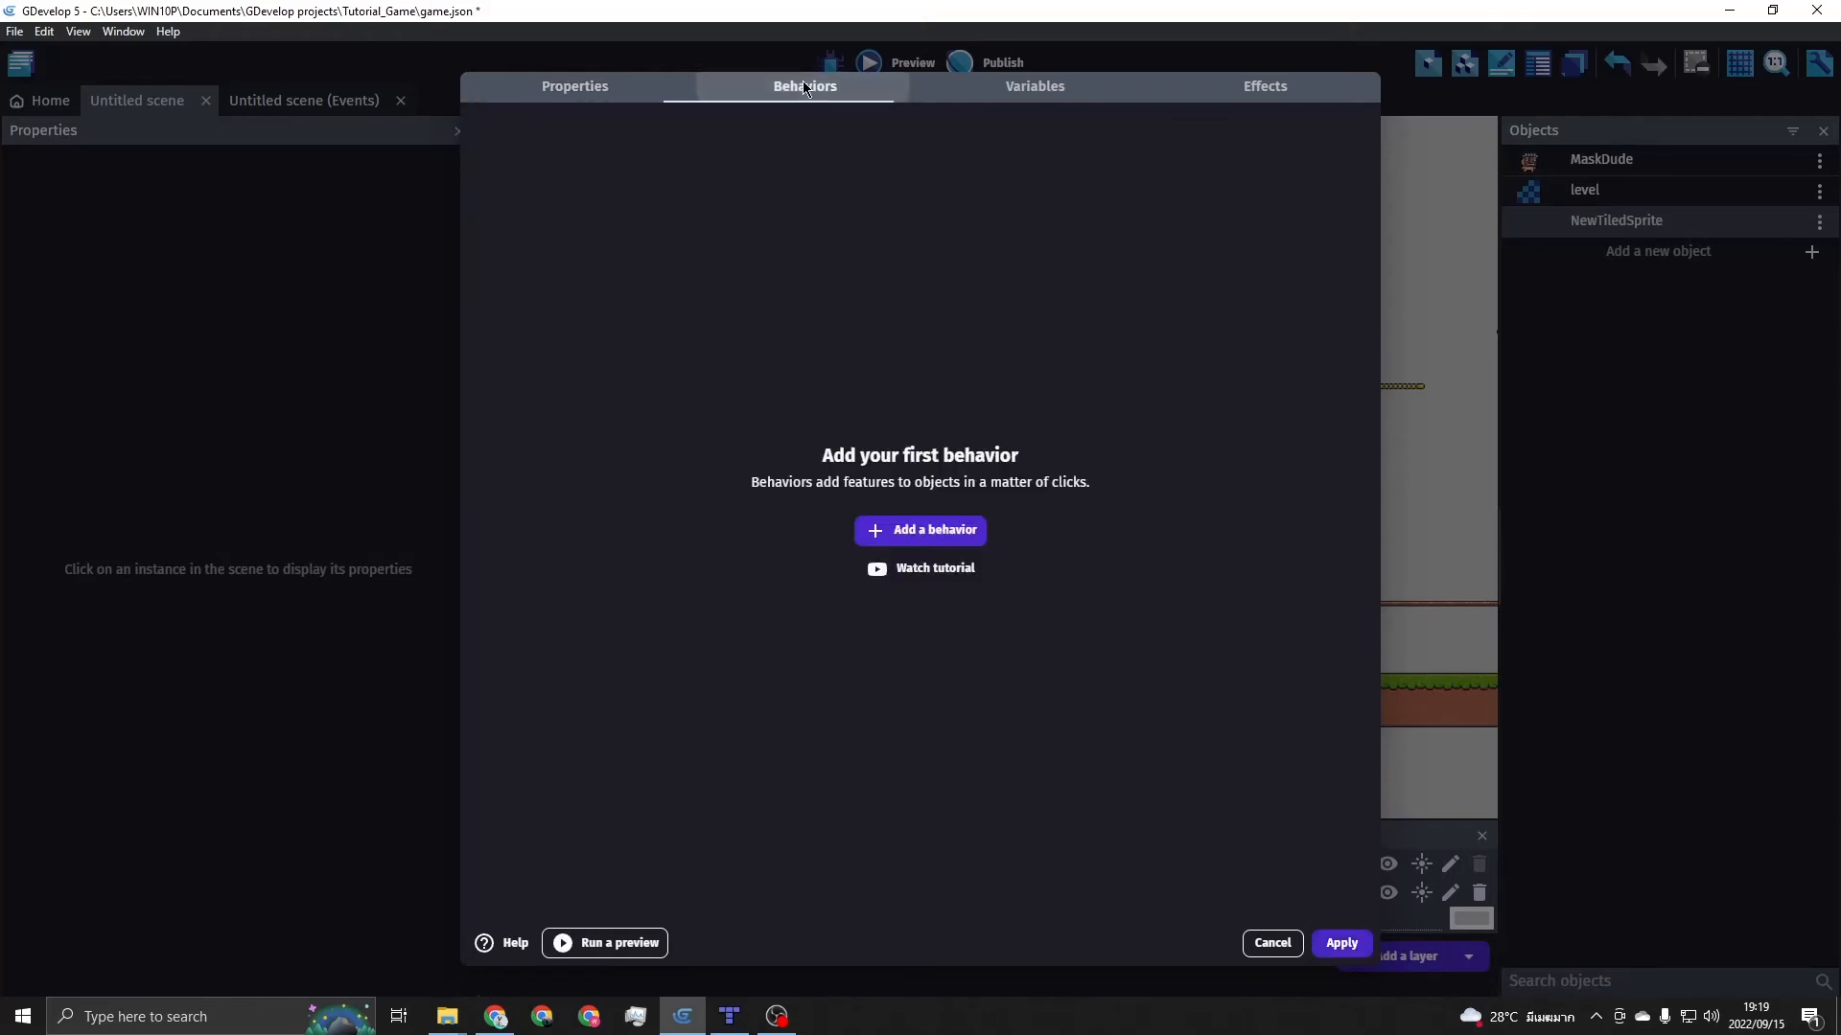
click(930, 538)
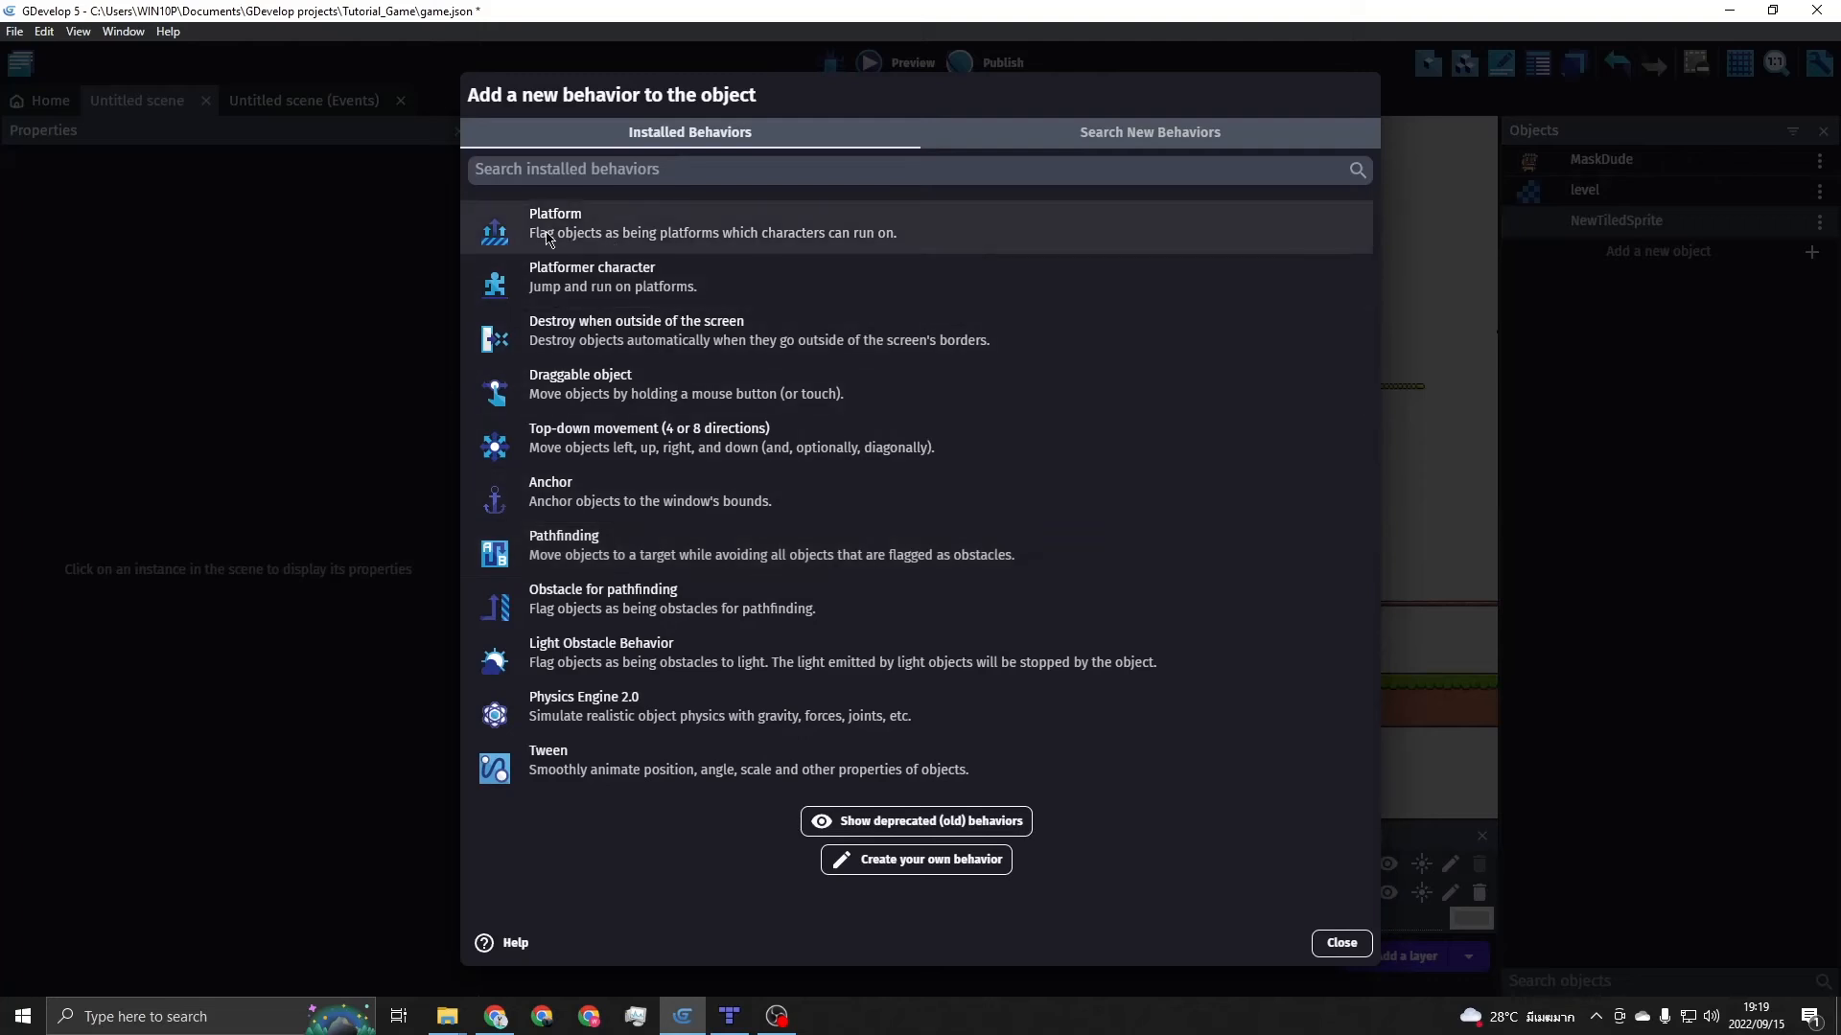
click(608, 238)
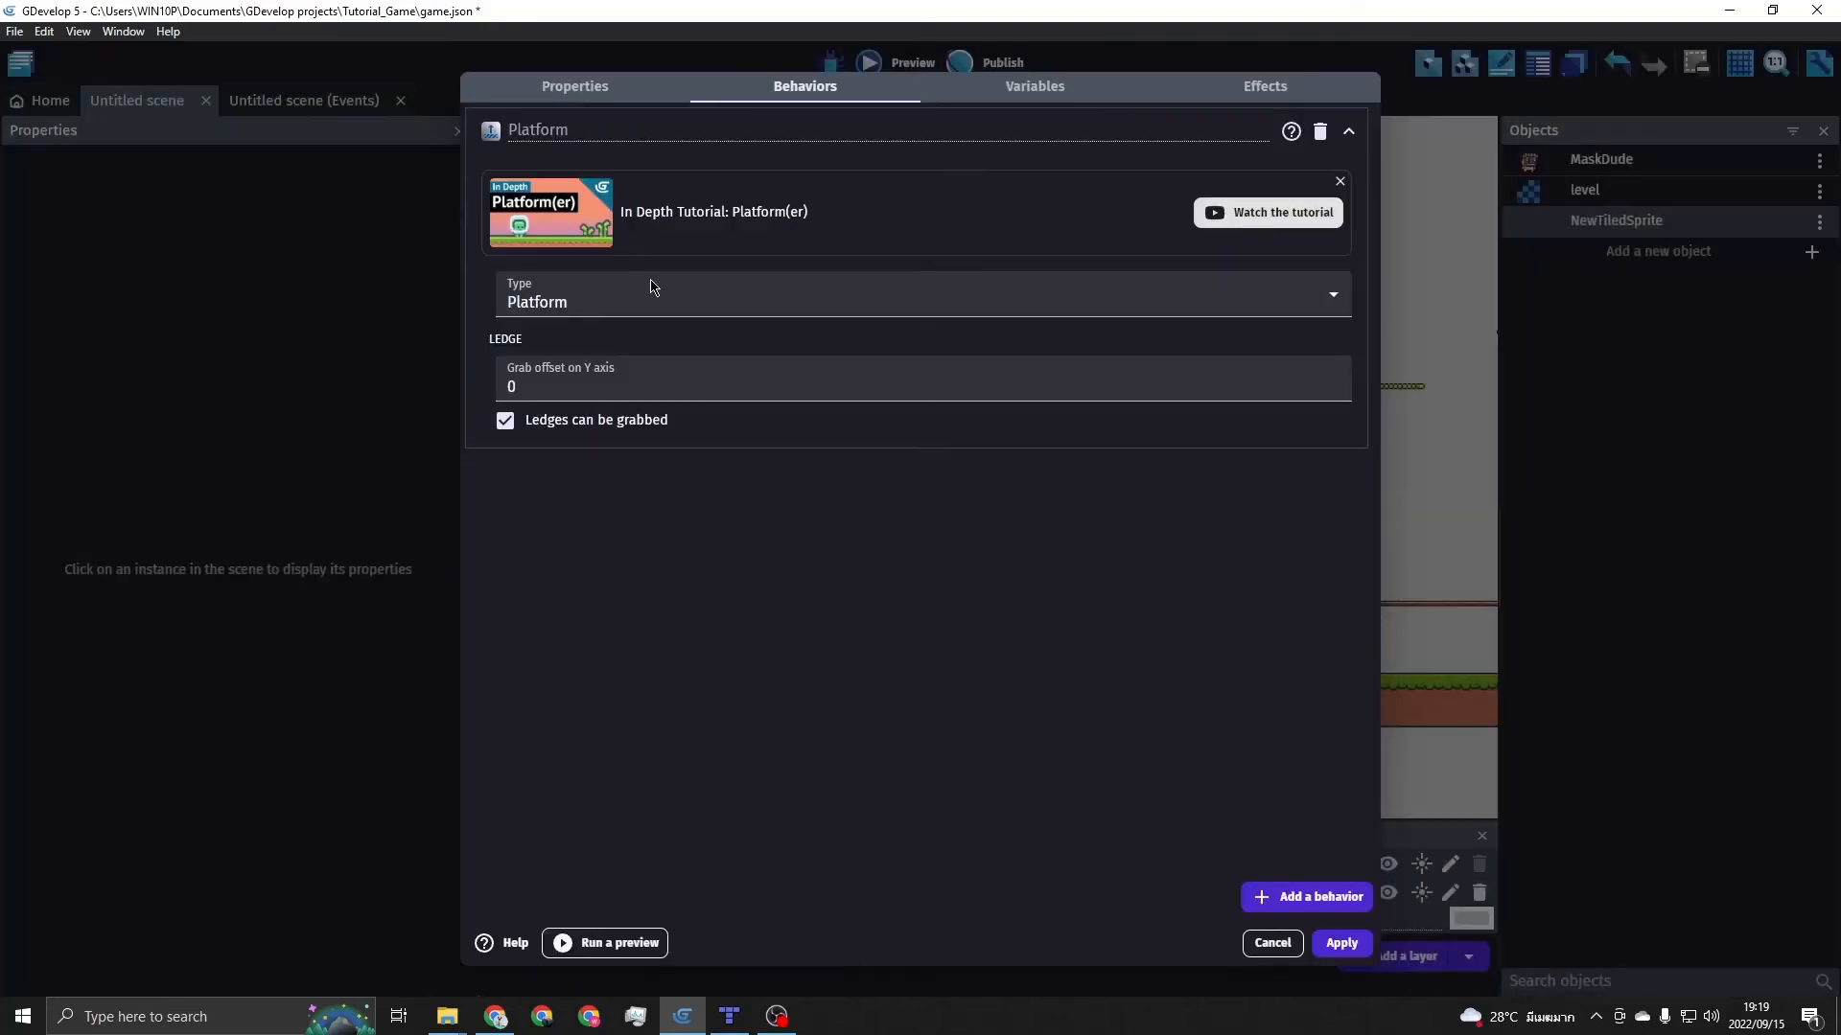
click(587, 302)
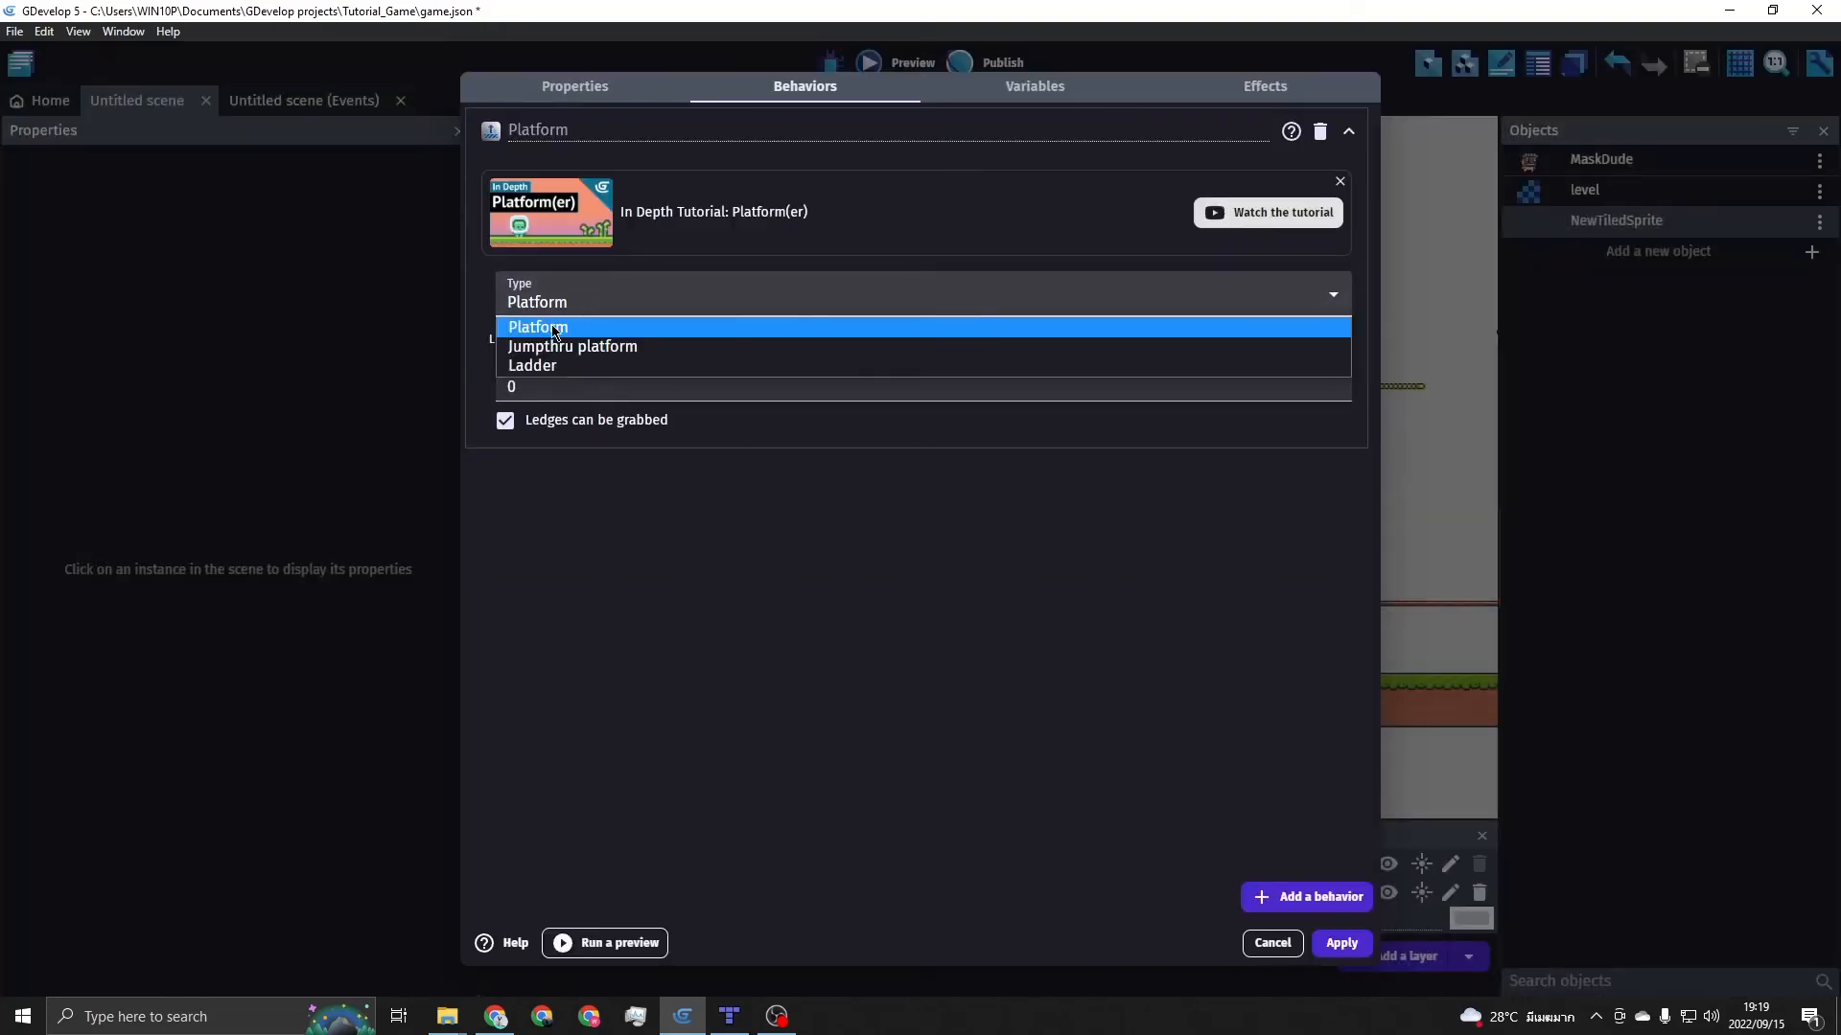
click(553, 329)
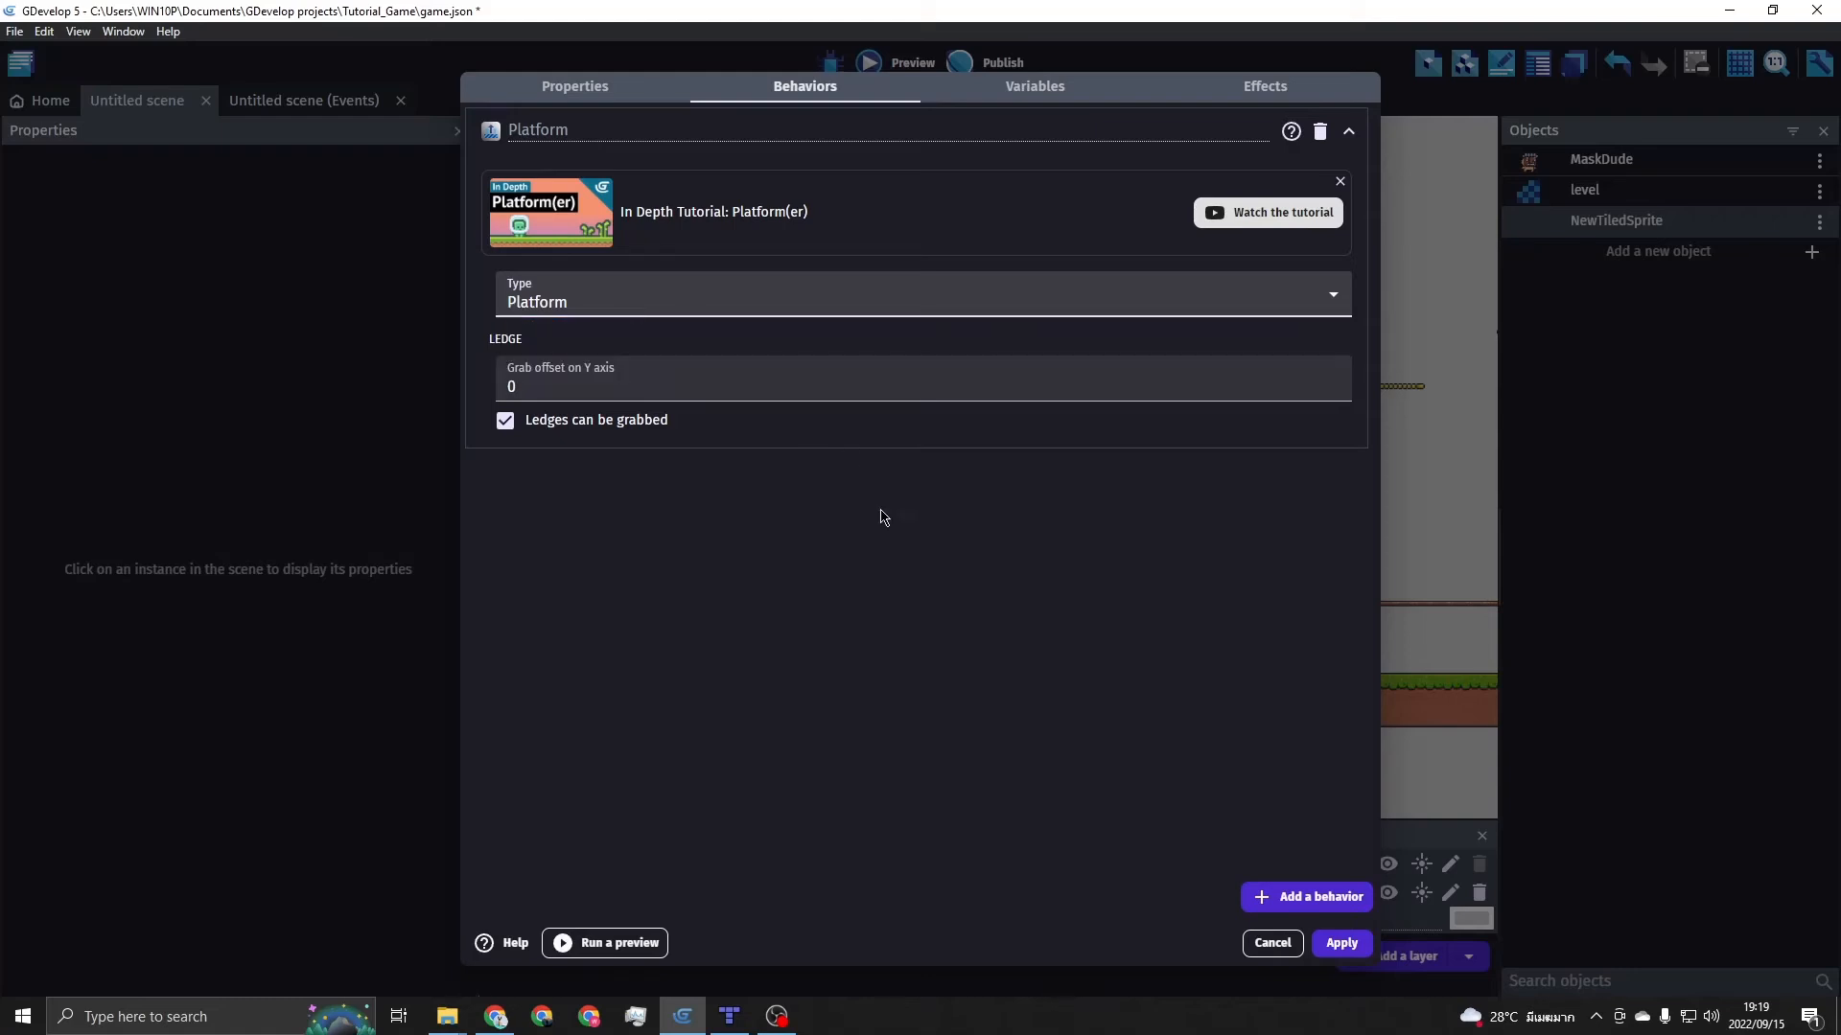
Apply the object settings, then place a PlatformBlock directly beneath MaskDude and preview the scene to test the landing
click(1344, 943)
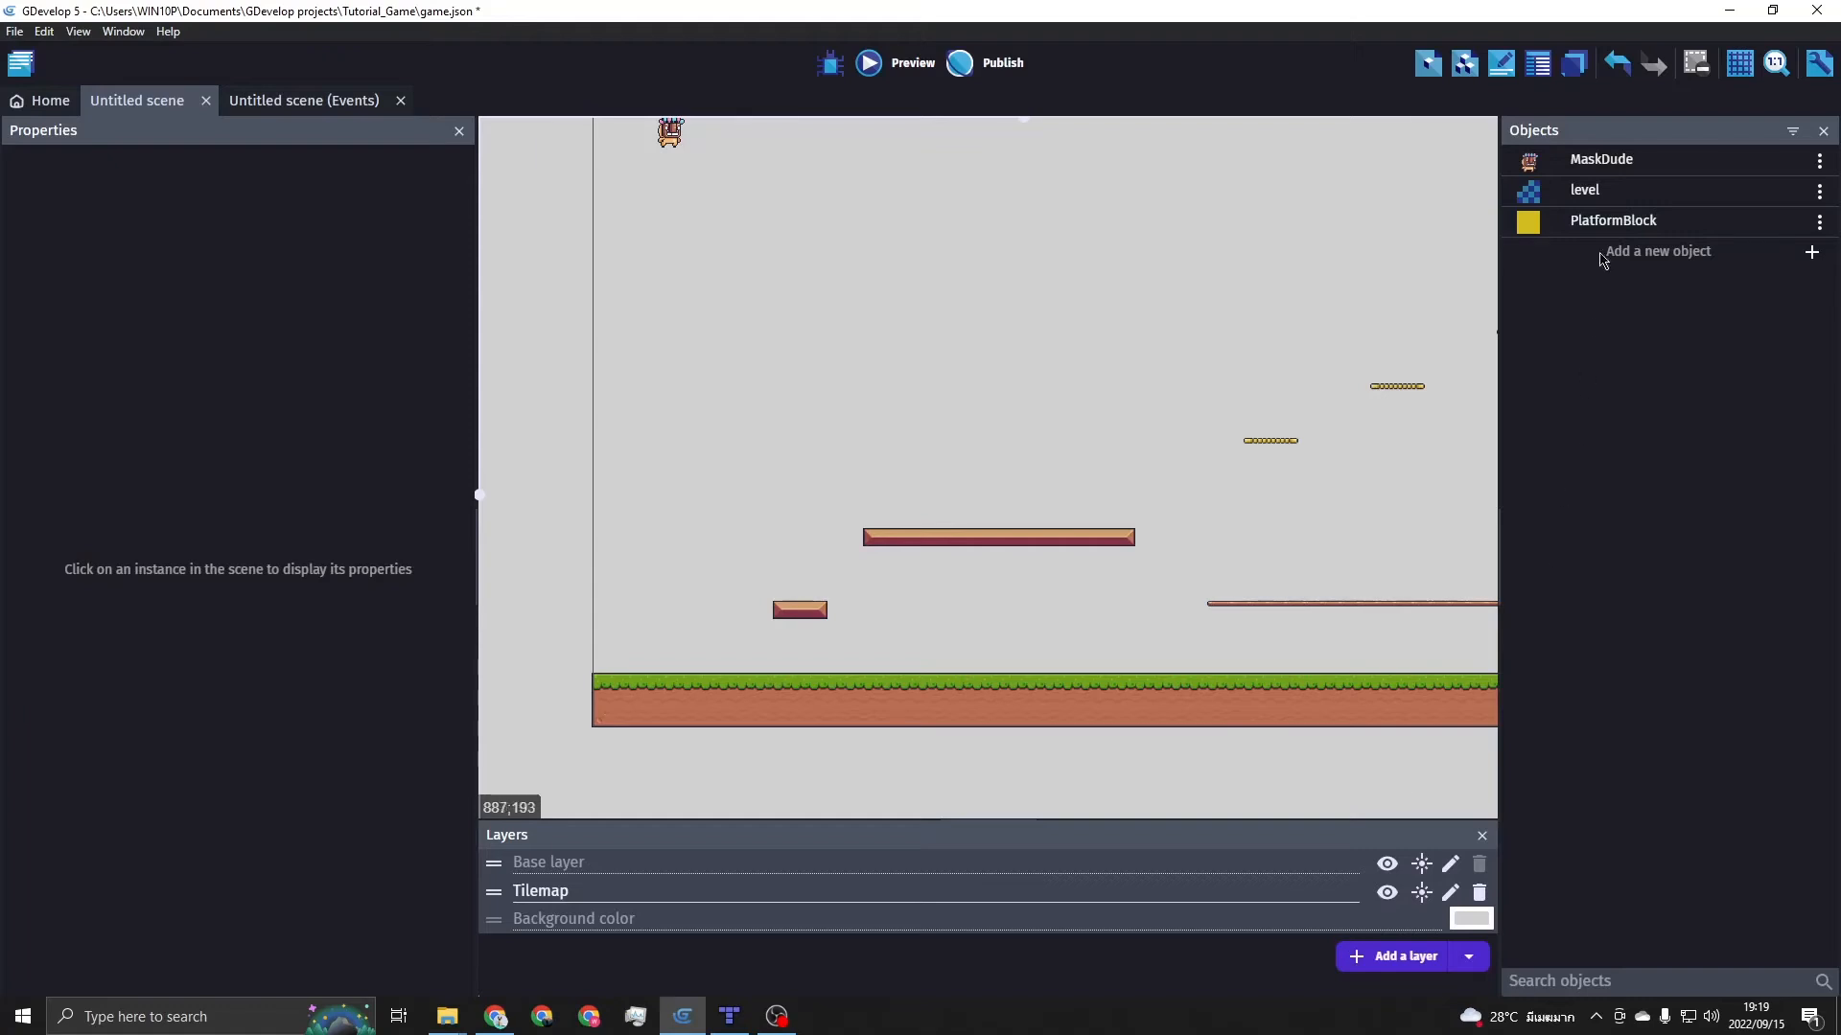
drag(1611, 227, 594, 685)
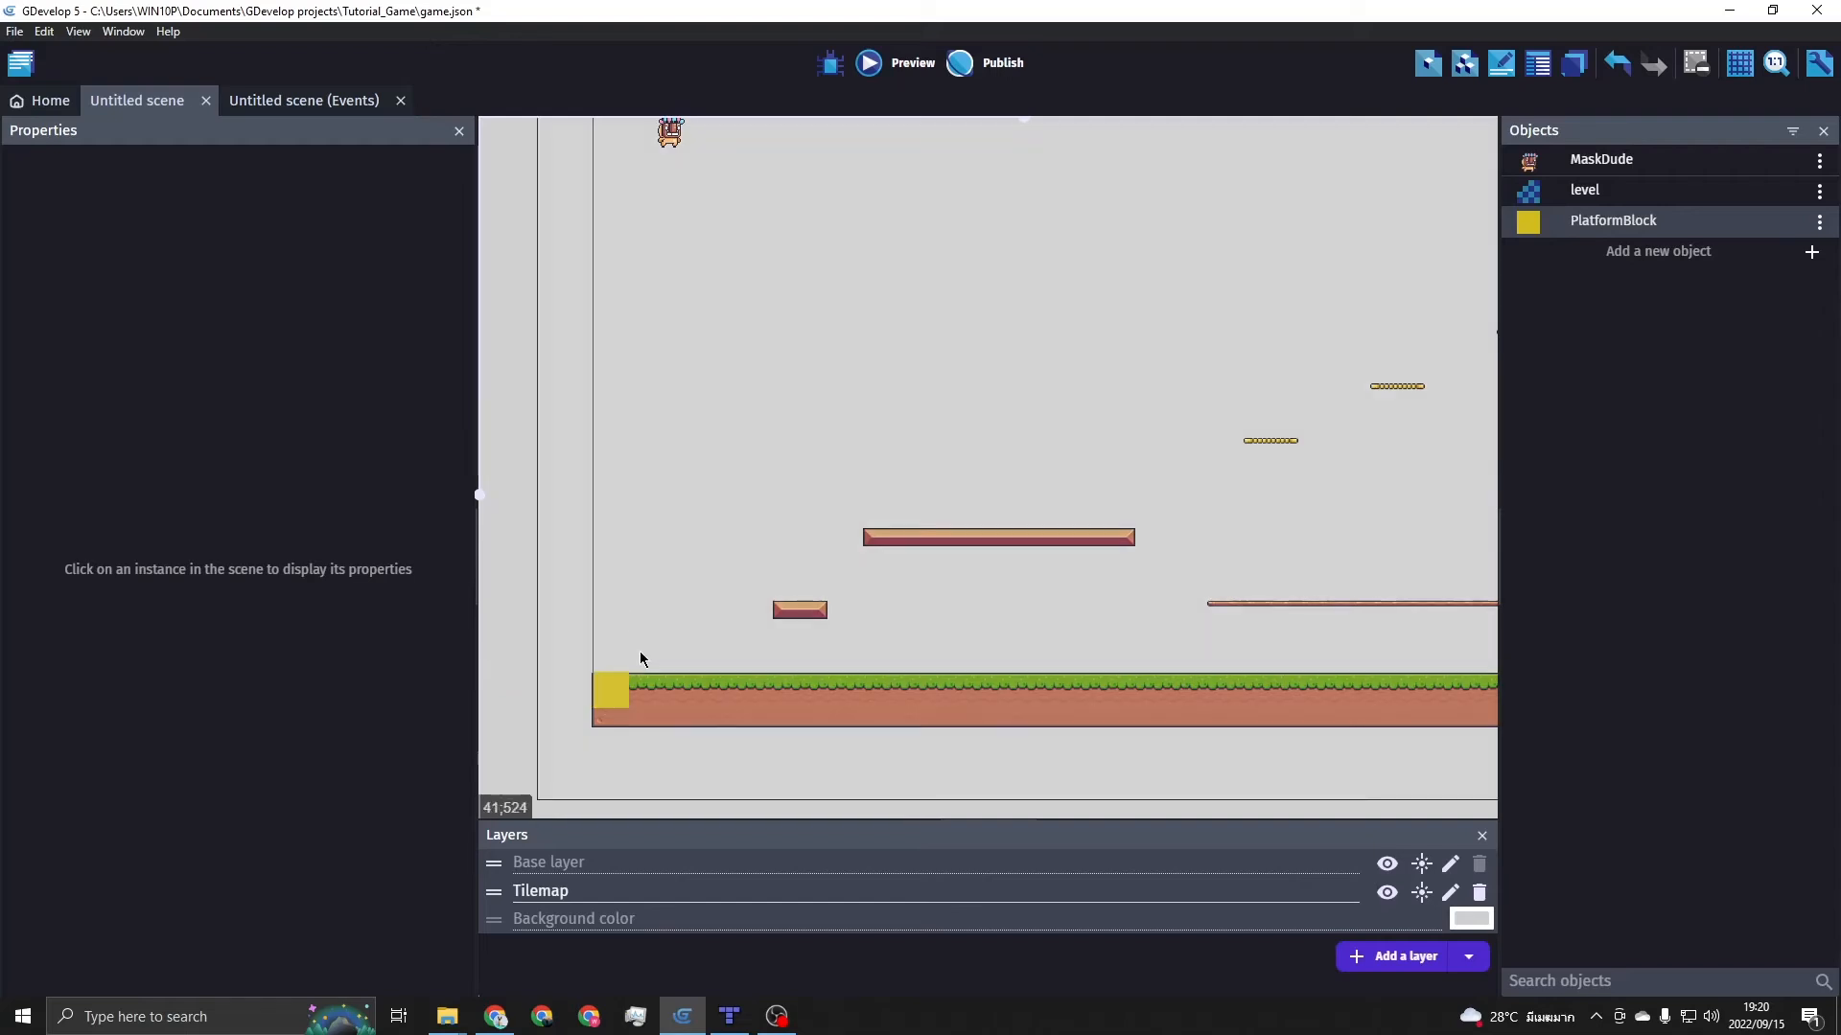
click(624, 686)
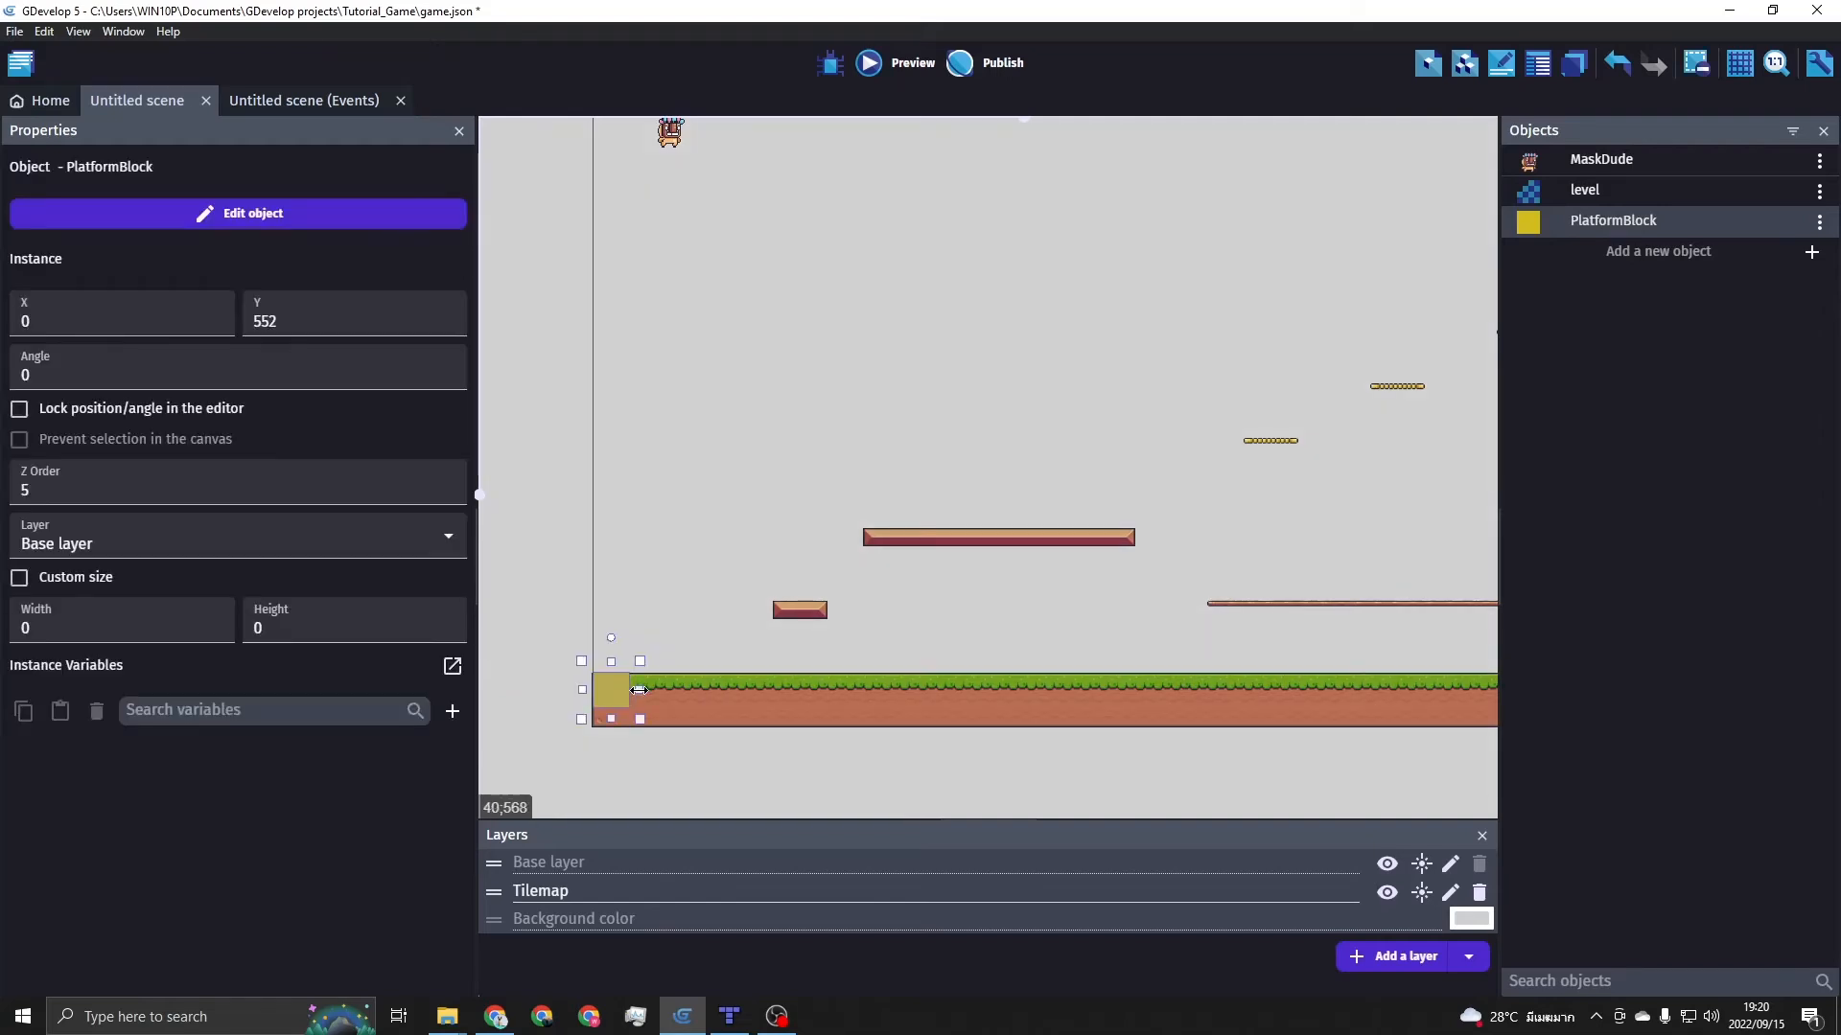
drag(620, 692, 676, 206)
click(811, 340)
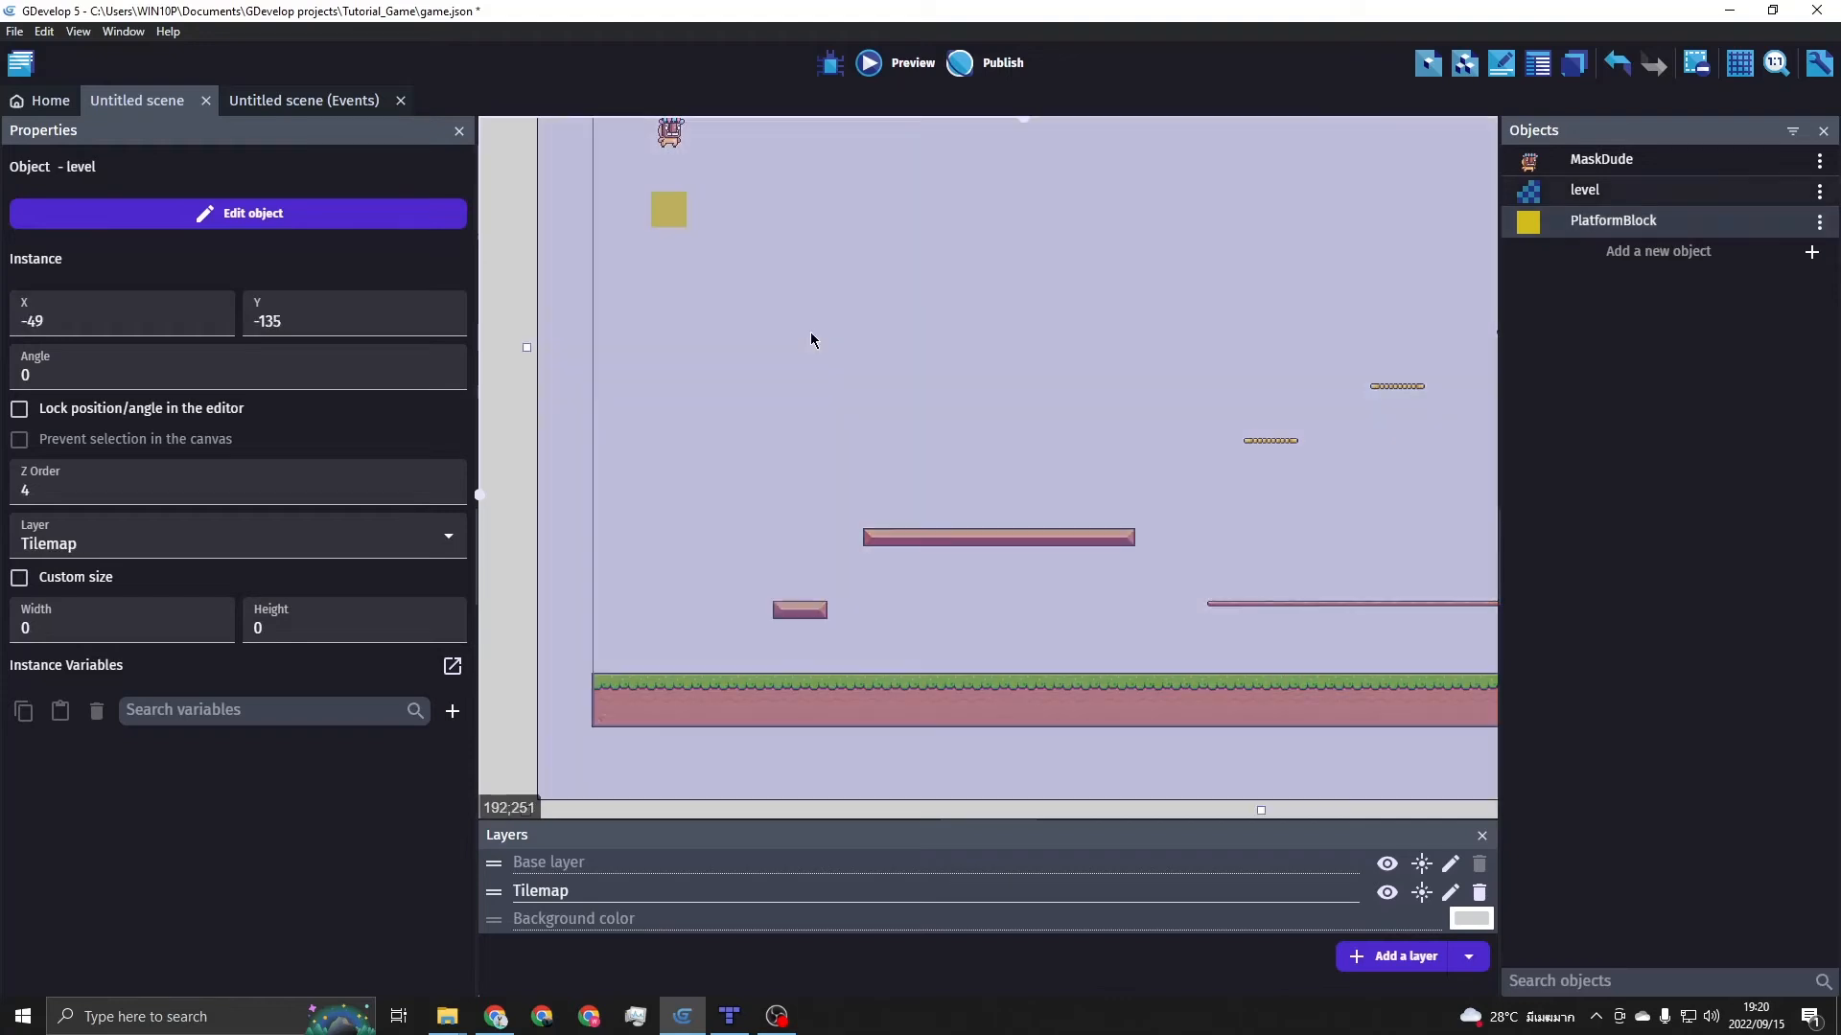
click(903, 64)
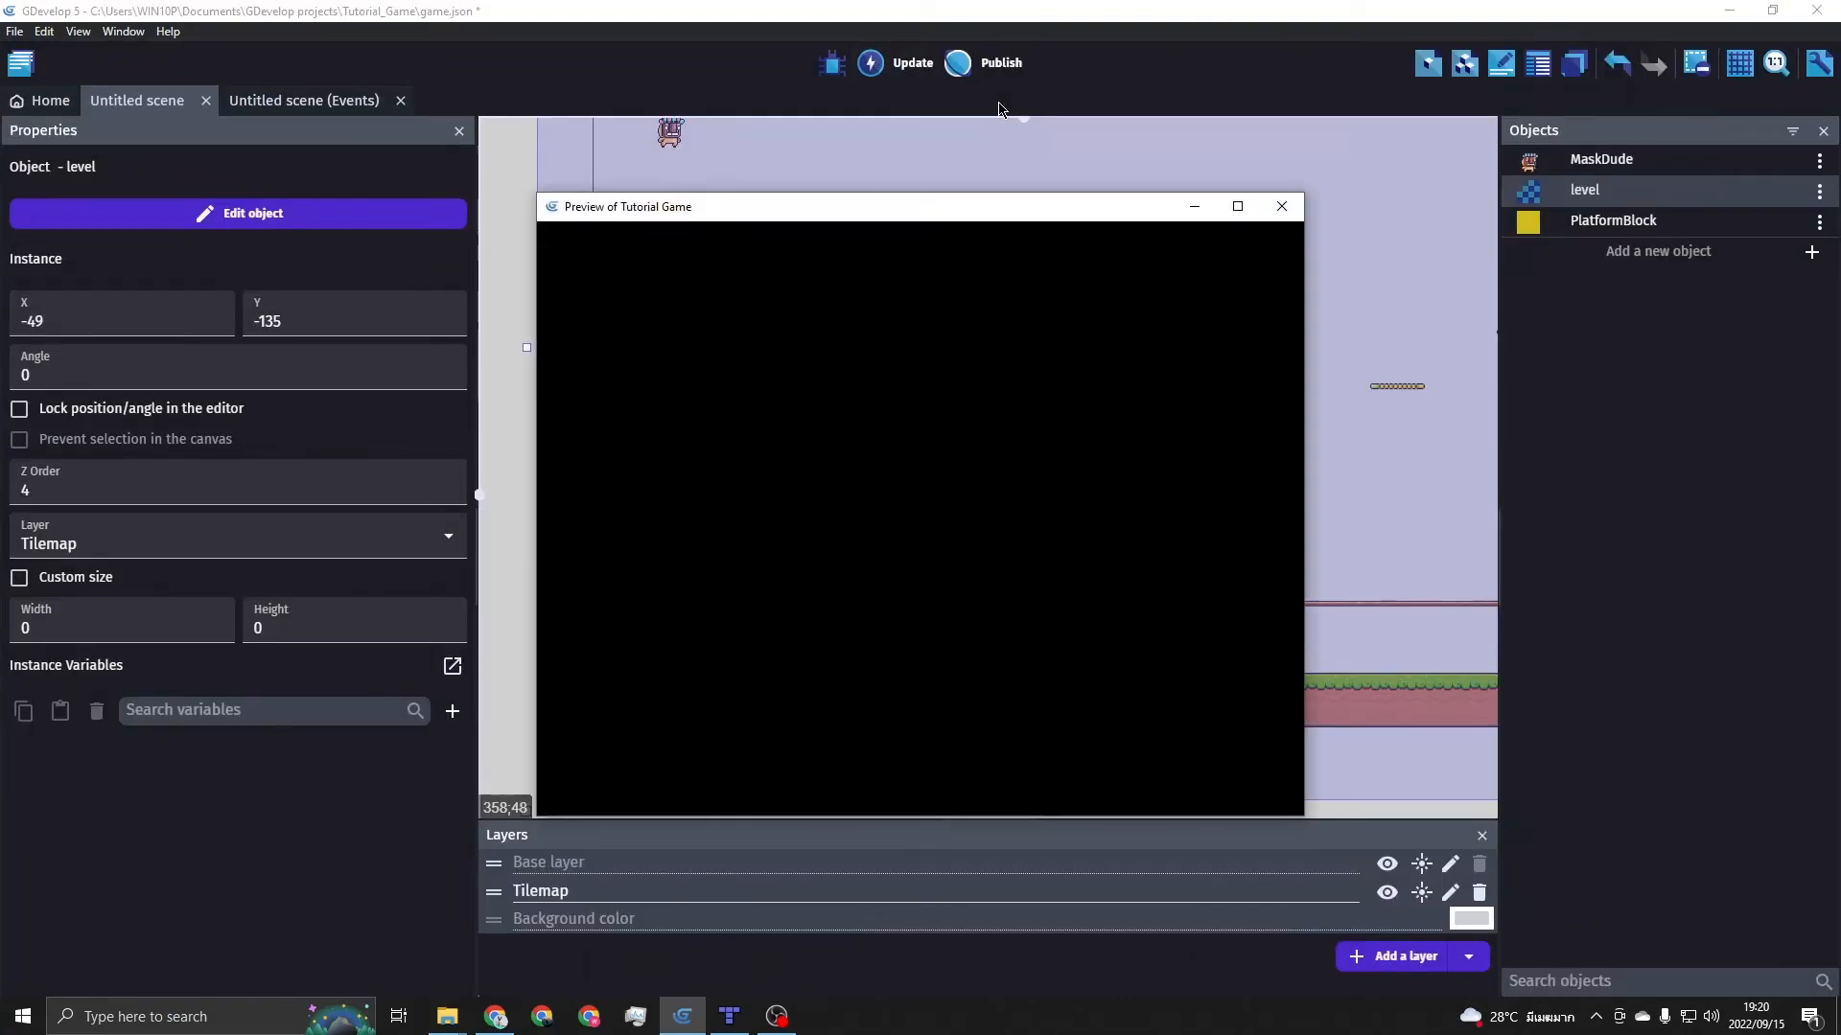
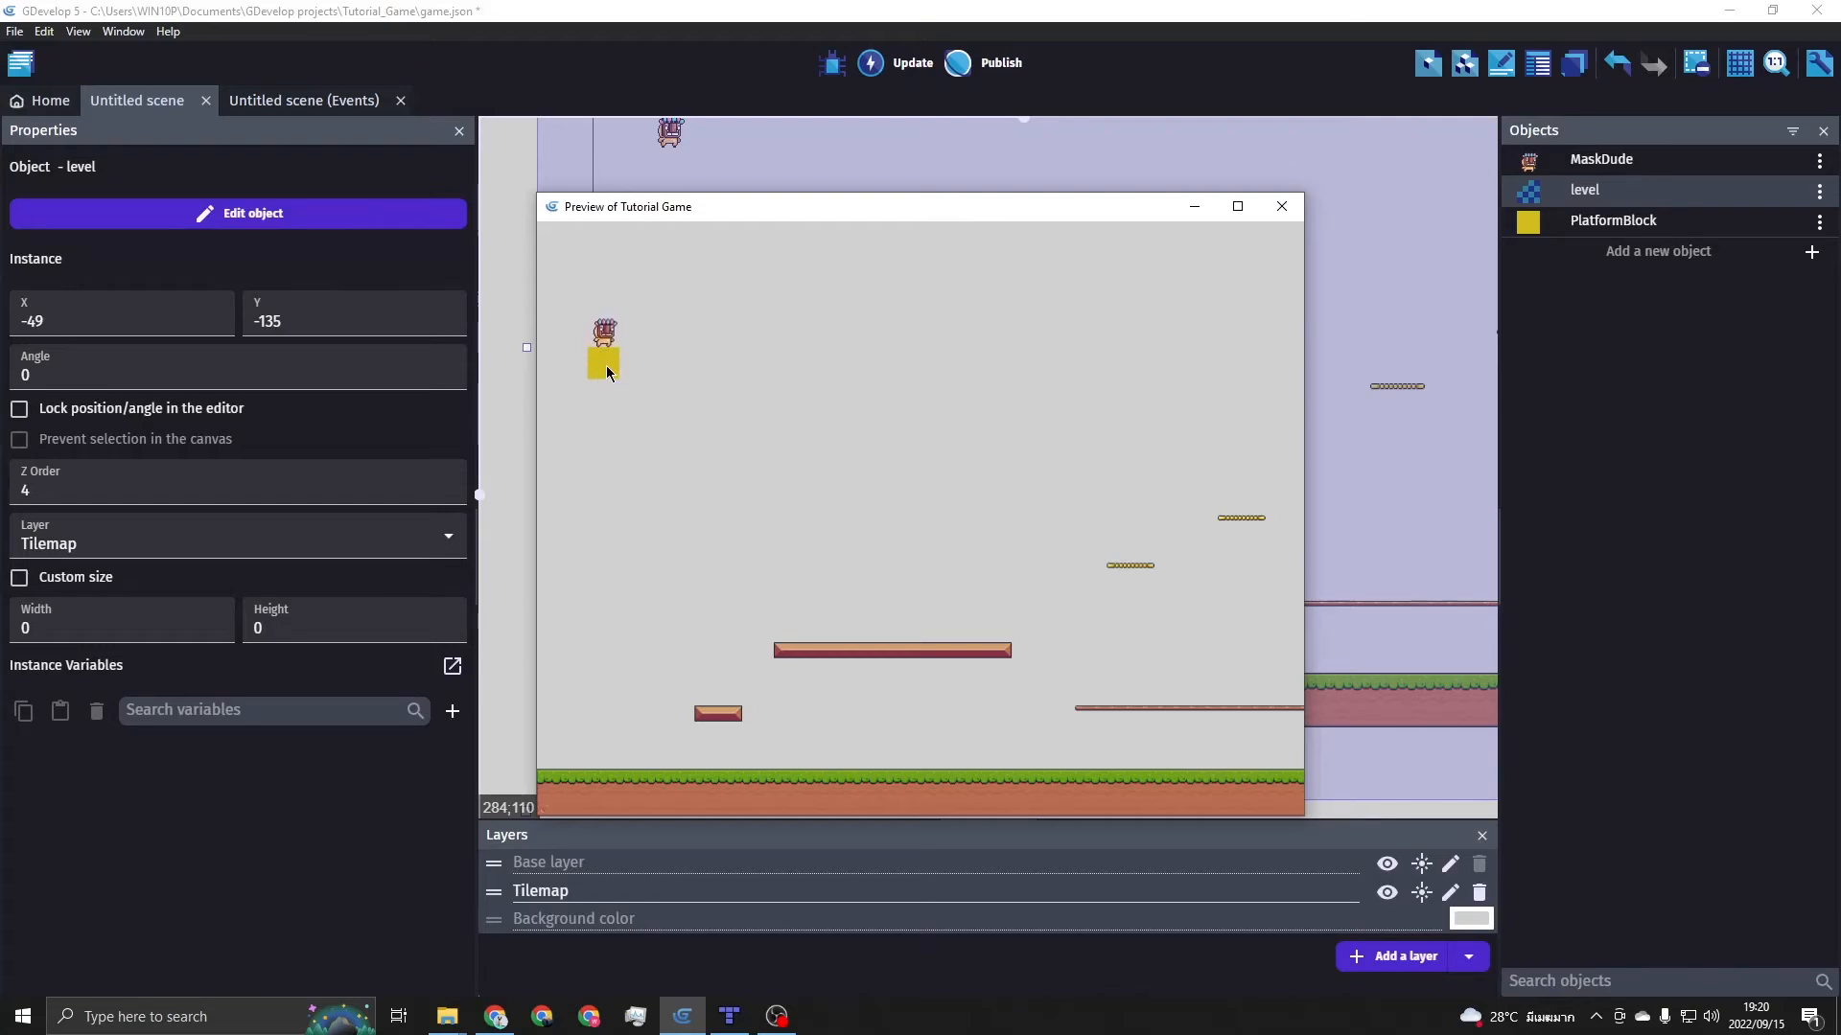
click(1283, 207)
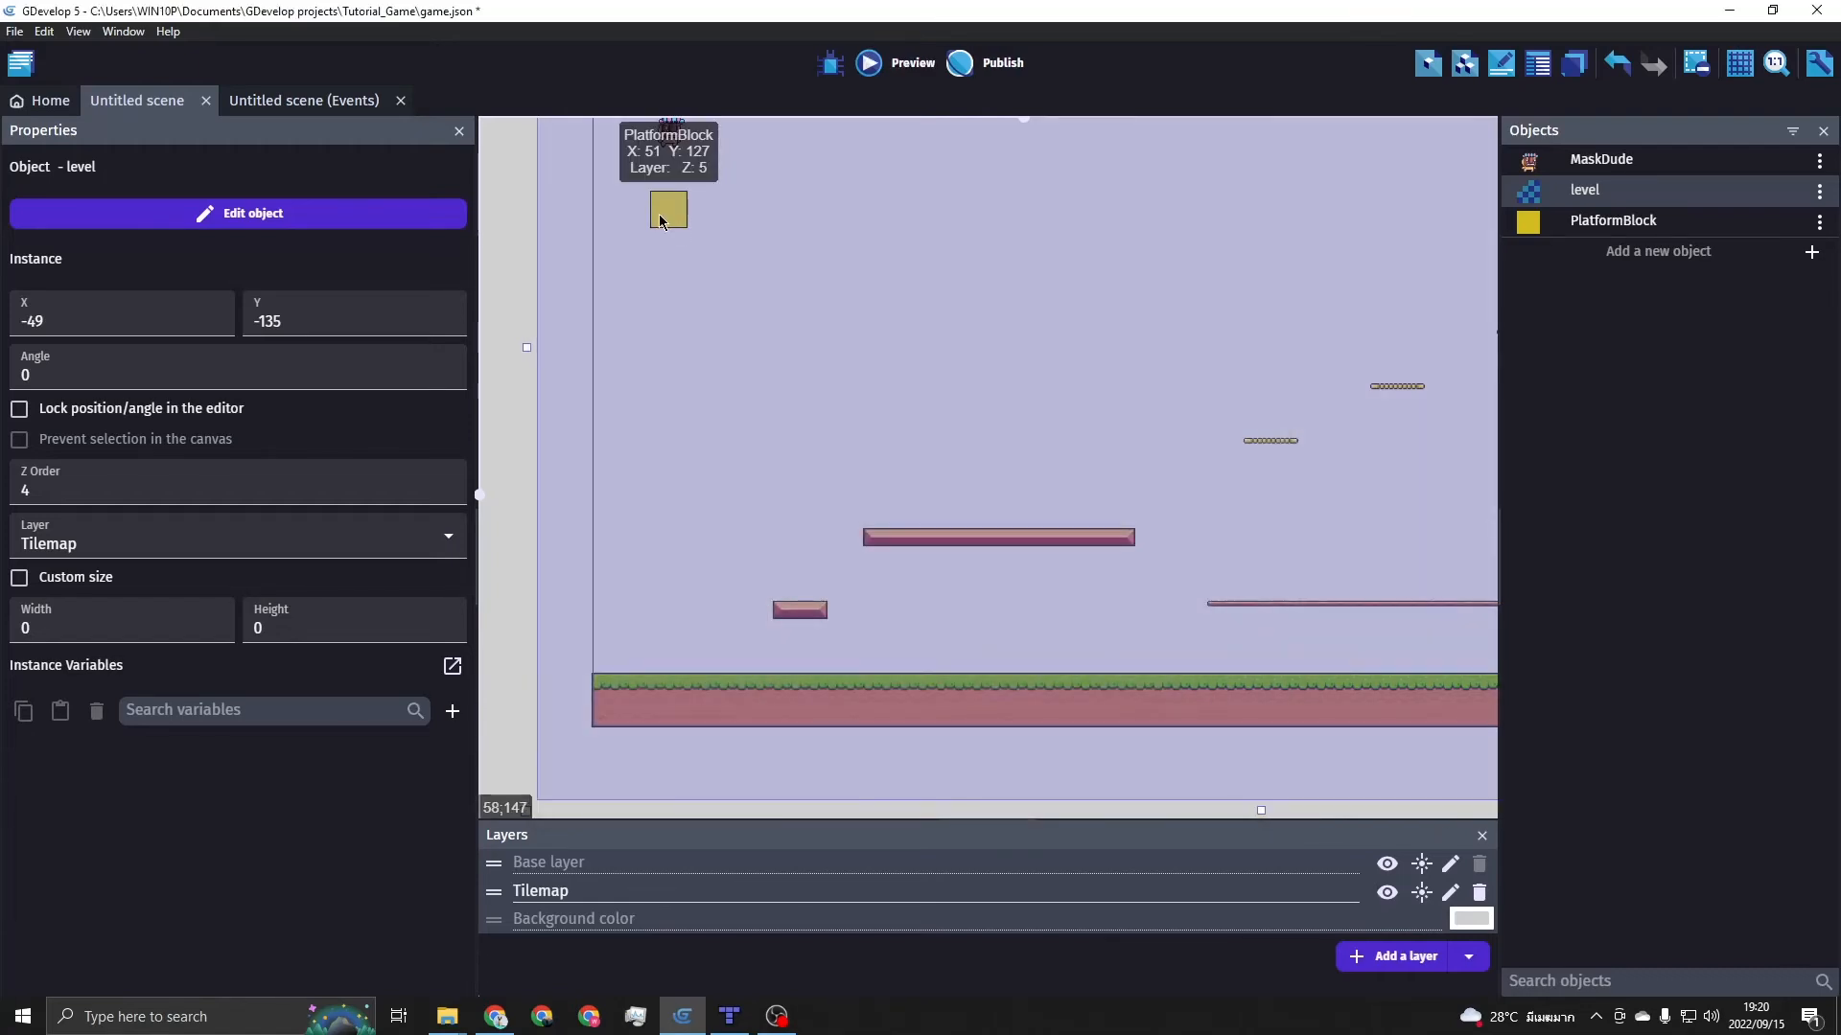
Move the PlatformBlock to the ground's start at X 0, Y 552 and stretch it over the whole ground, 1199 by 50
drag(659, 214, 1352, 714)
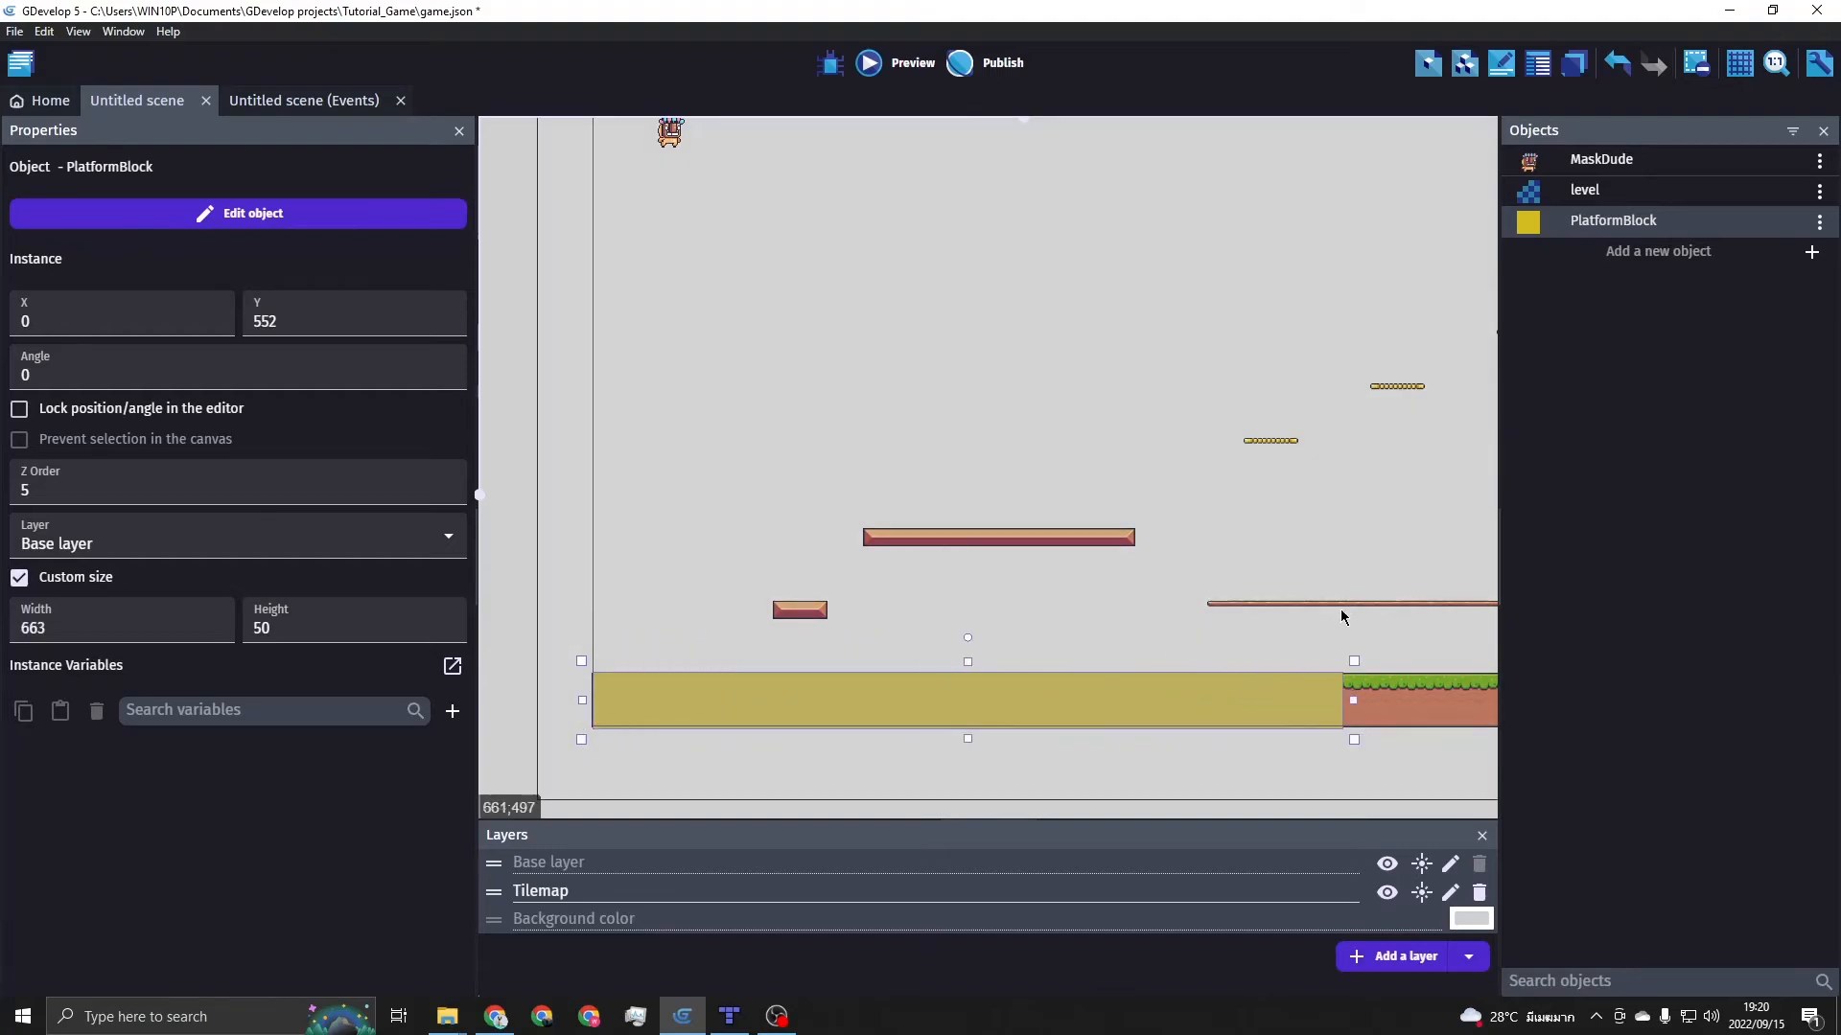
middle_drag(1284, 599, 741, 586)
drag(807, 700, 1369, 698)
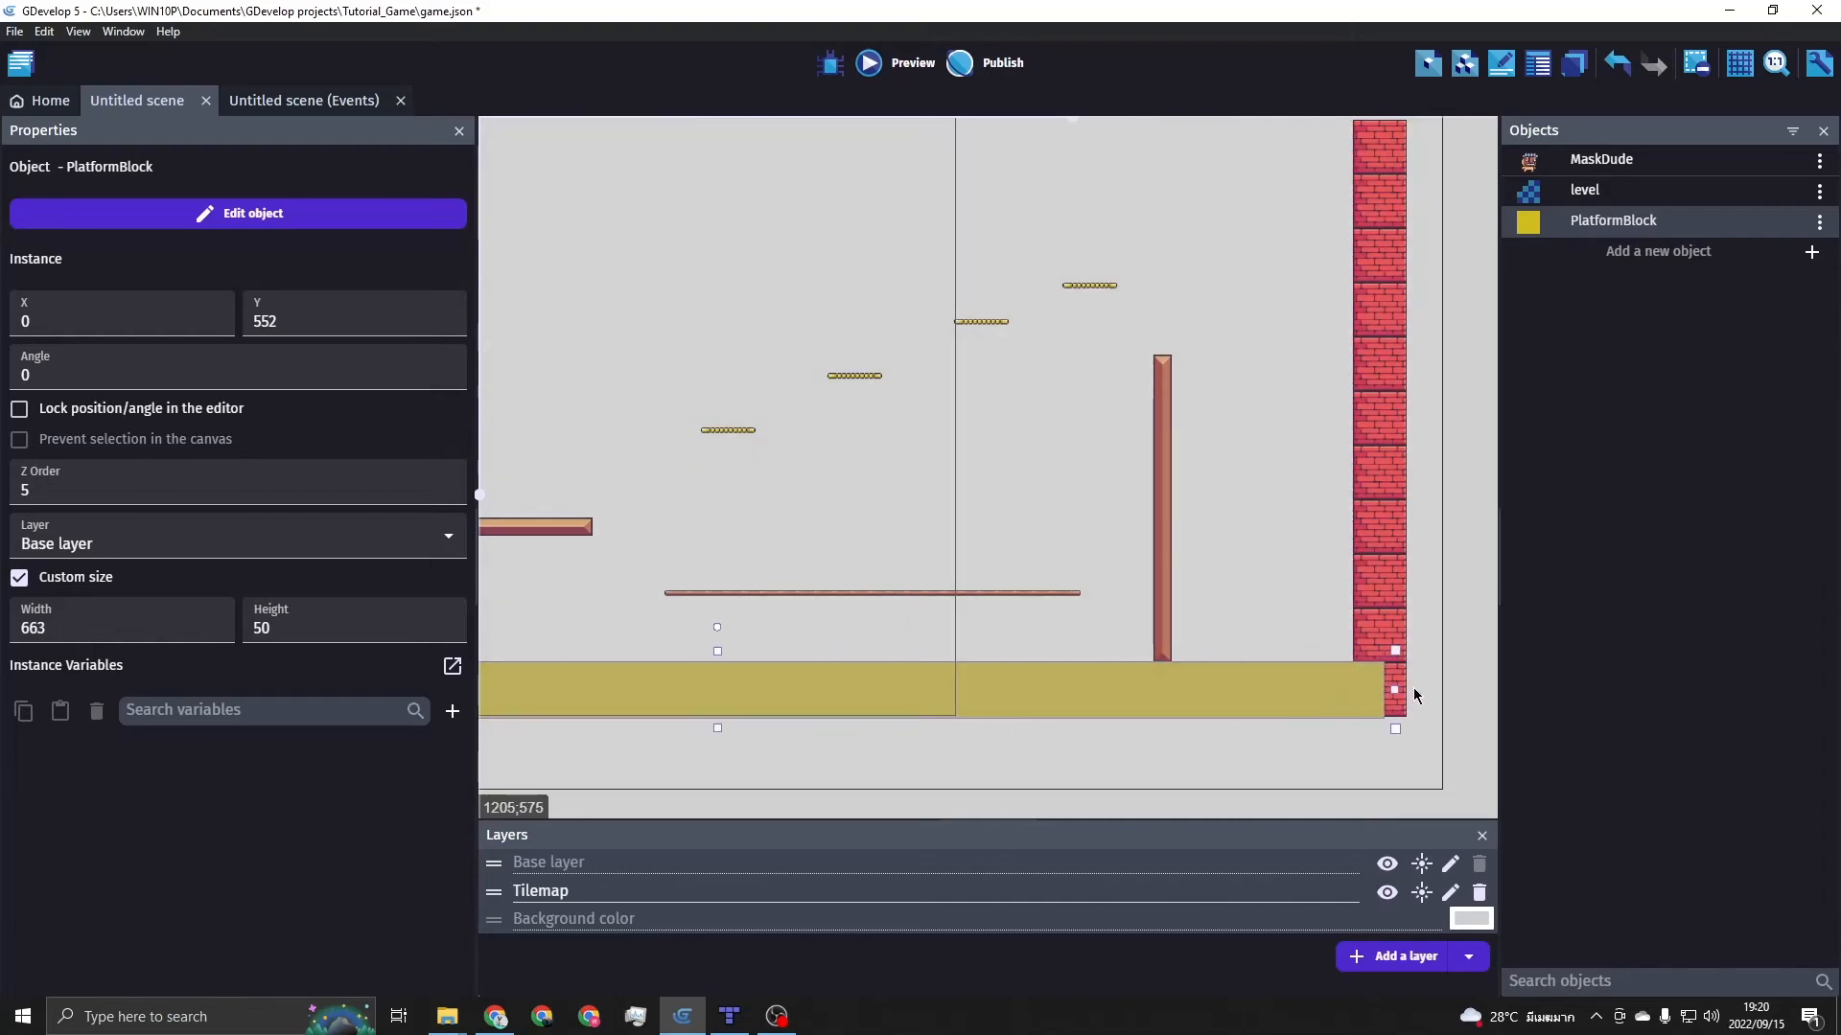
drag(1438, 689, 1438, 677)
Add a second PlatformBlock over the red brick wall at X 1150, Y 73, sized 50 by 480
drag(1631, 219, 1365, 153)
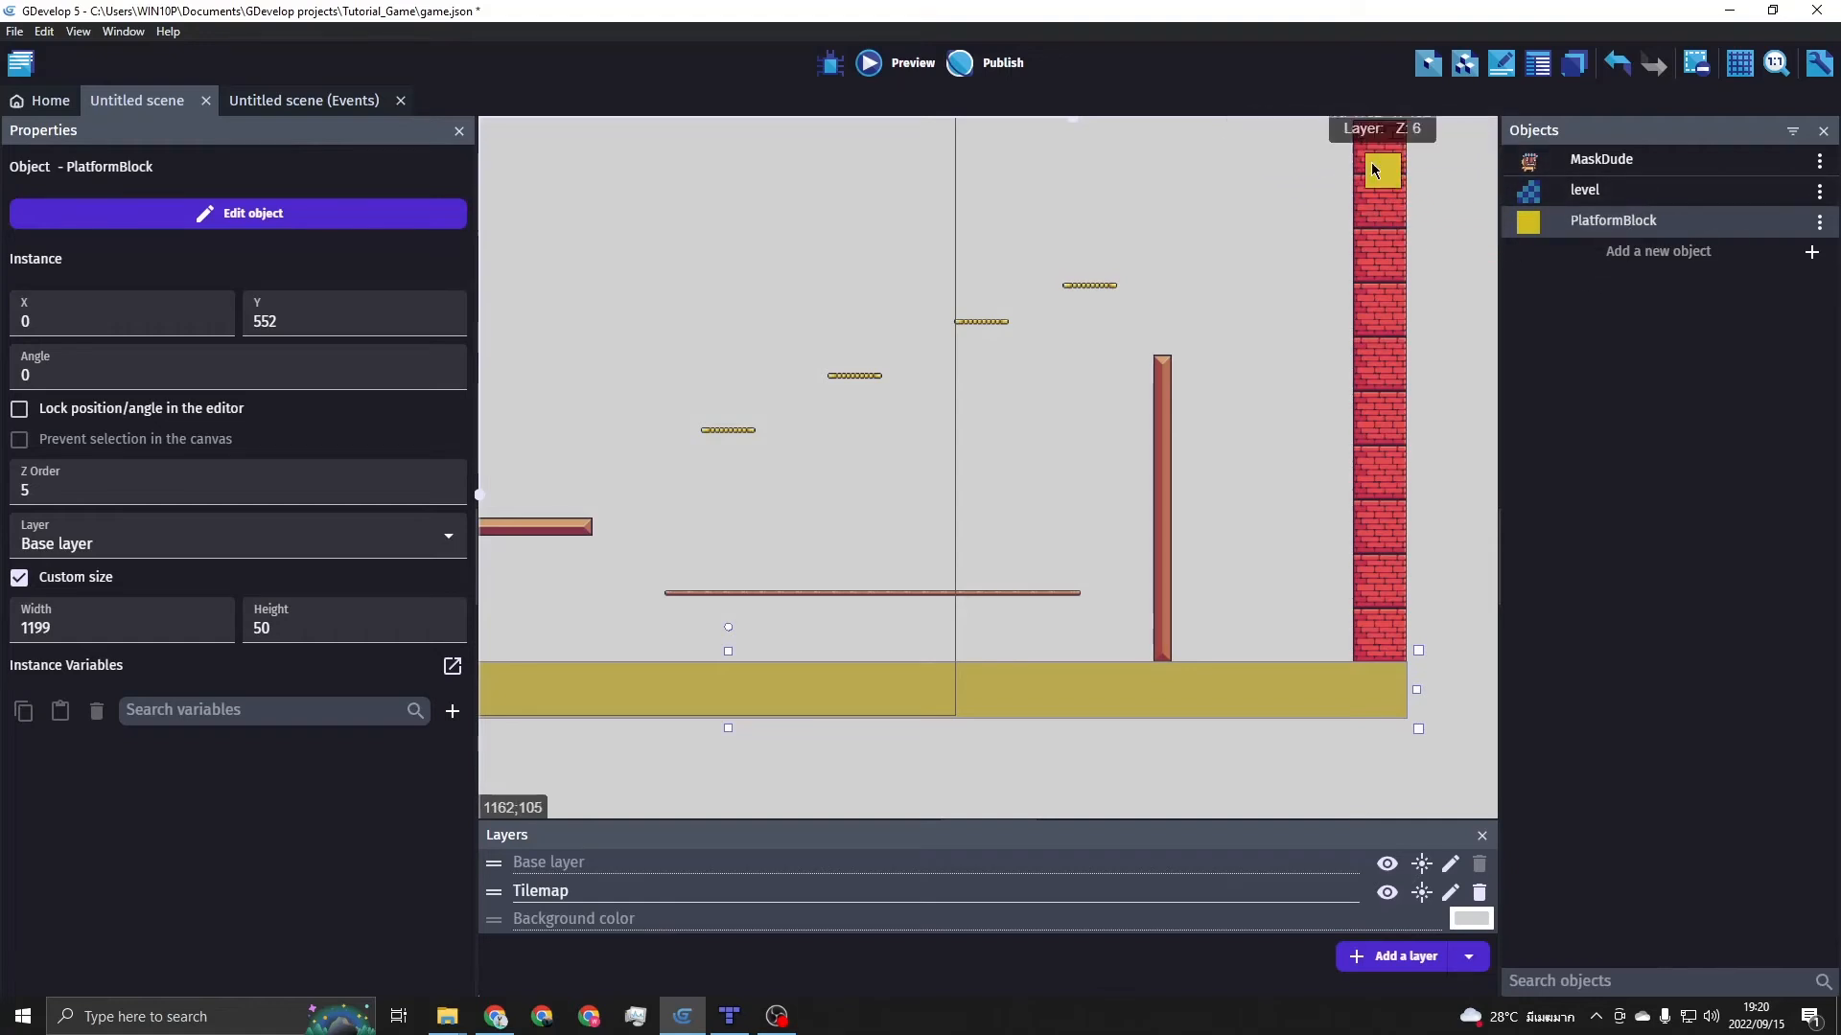
middle_drag(1465, 216, 1462, 358)
drag(1363, 302, 1378, 521)
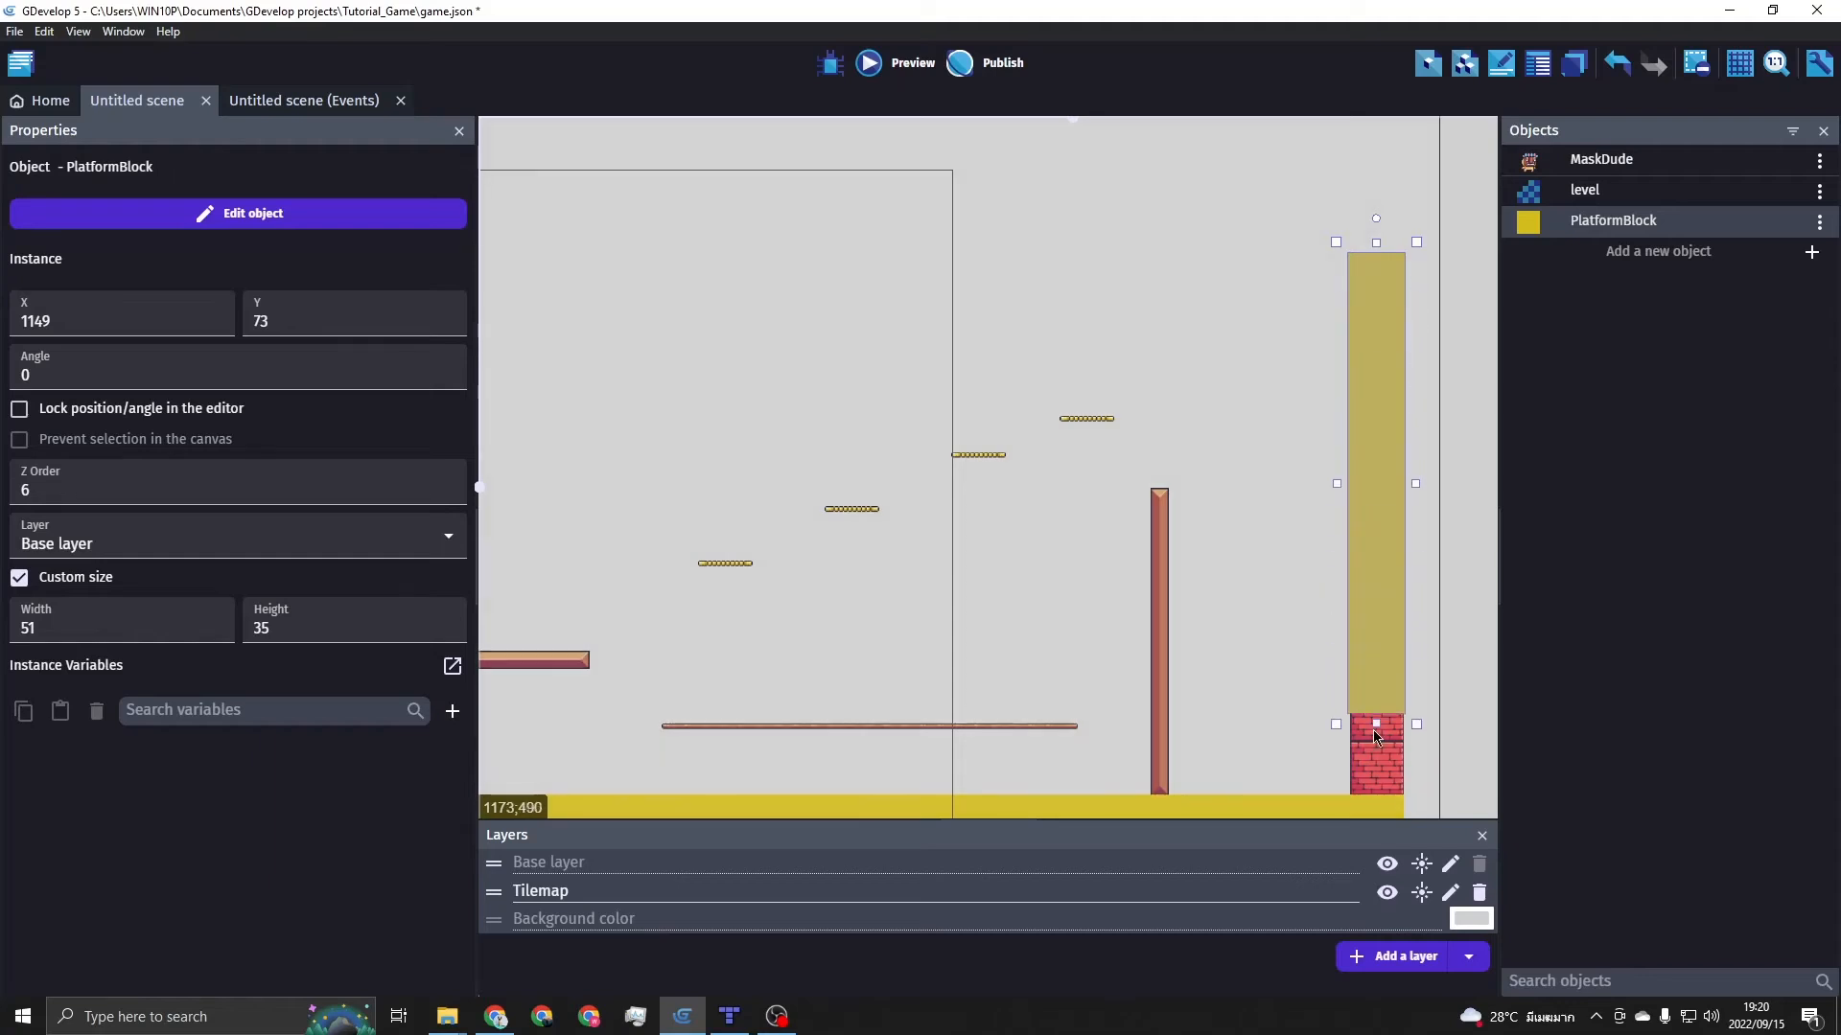
drag(1374, 733, 1366, 807)
drag(1337, 522, 1335, 522)
scroll(1245, 627, down, 1)
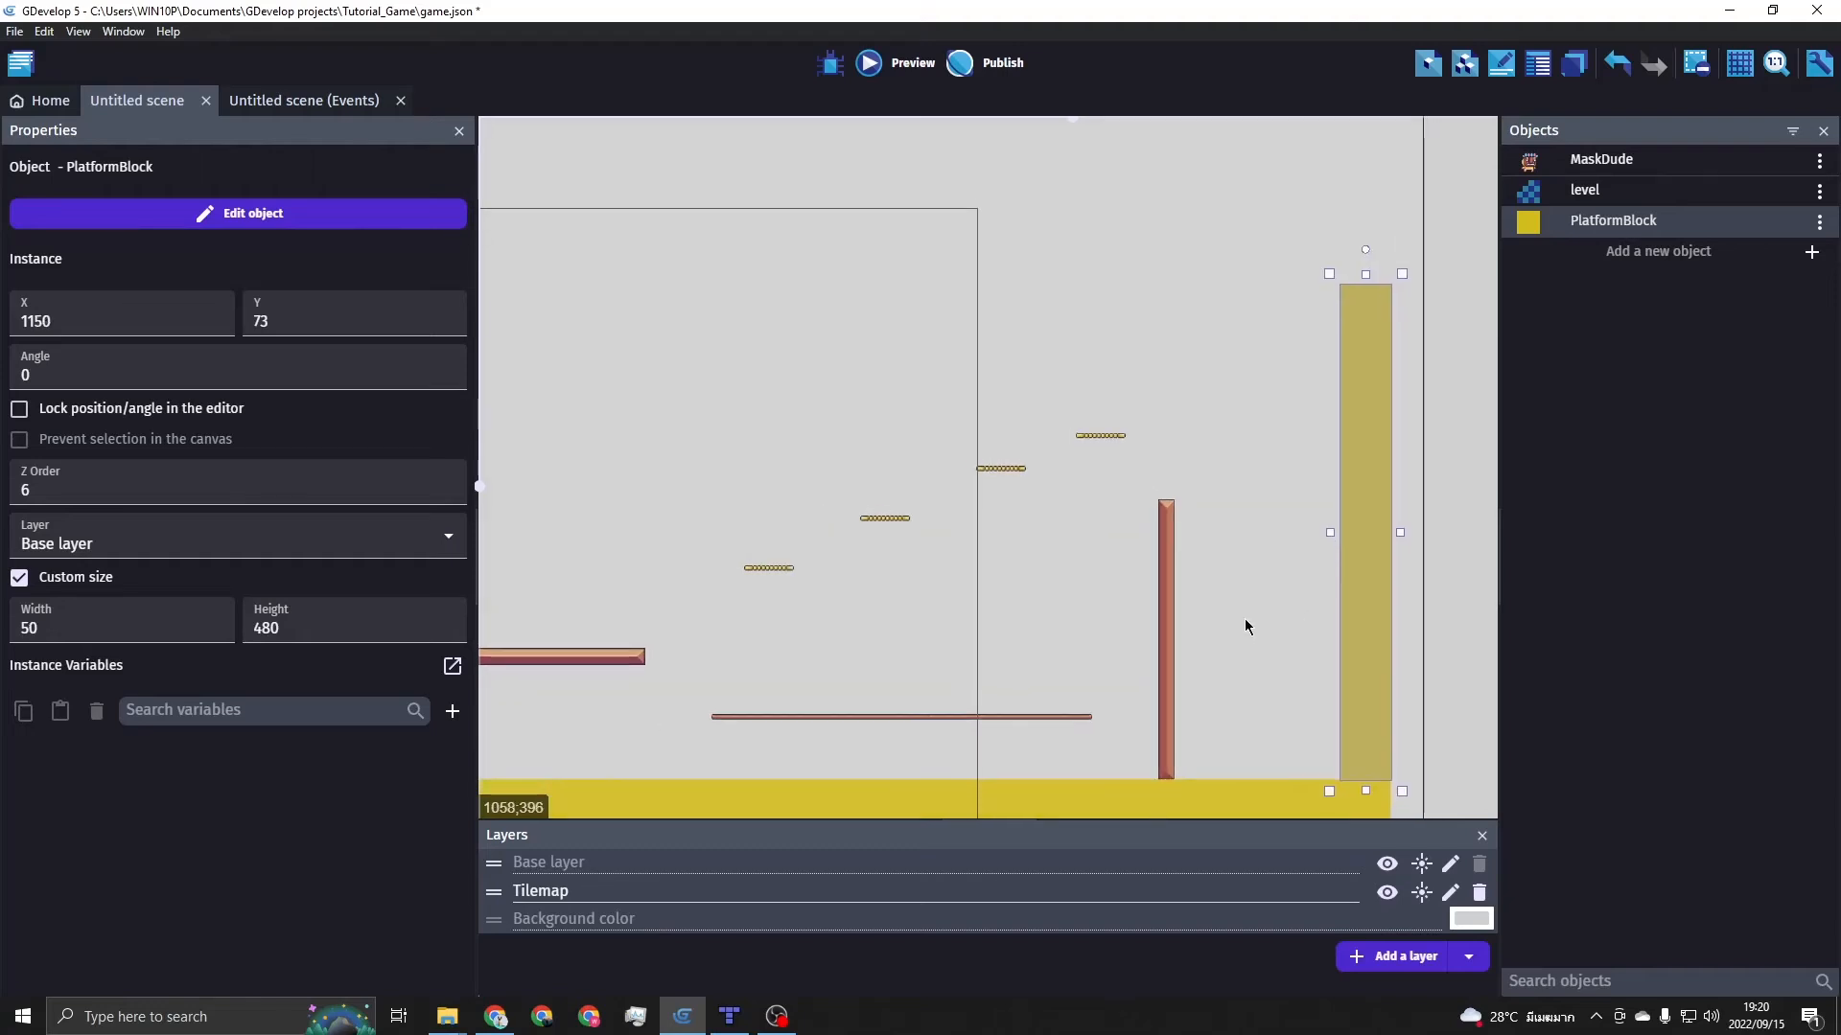
Lower the top edge of the ground PlatformBlock to Y 556, making it 46 high
scroll(1245, 627, down, 3)
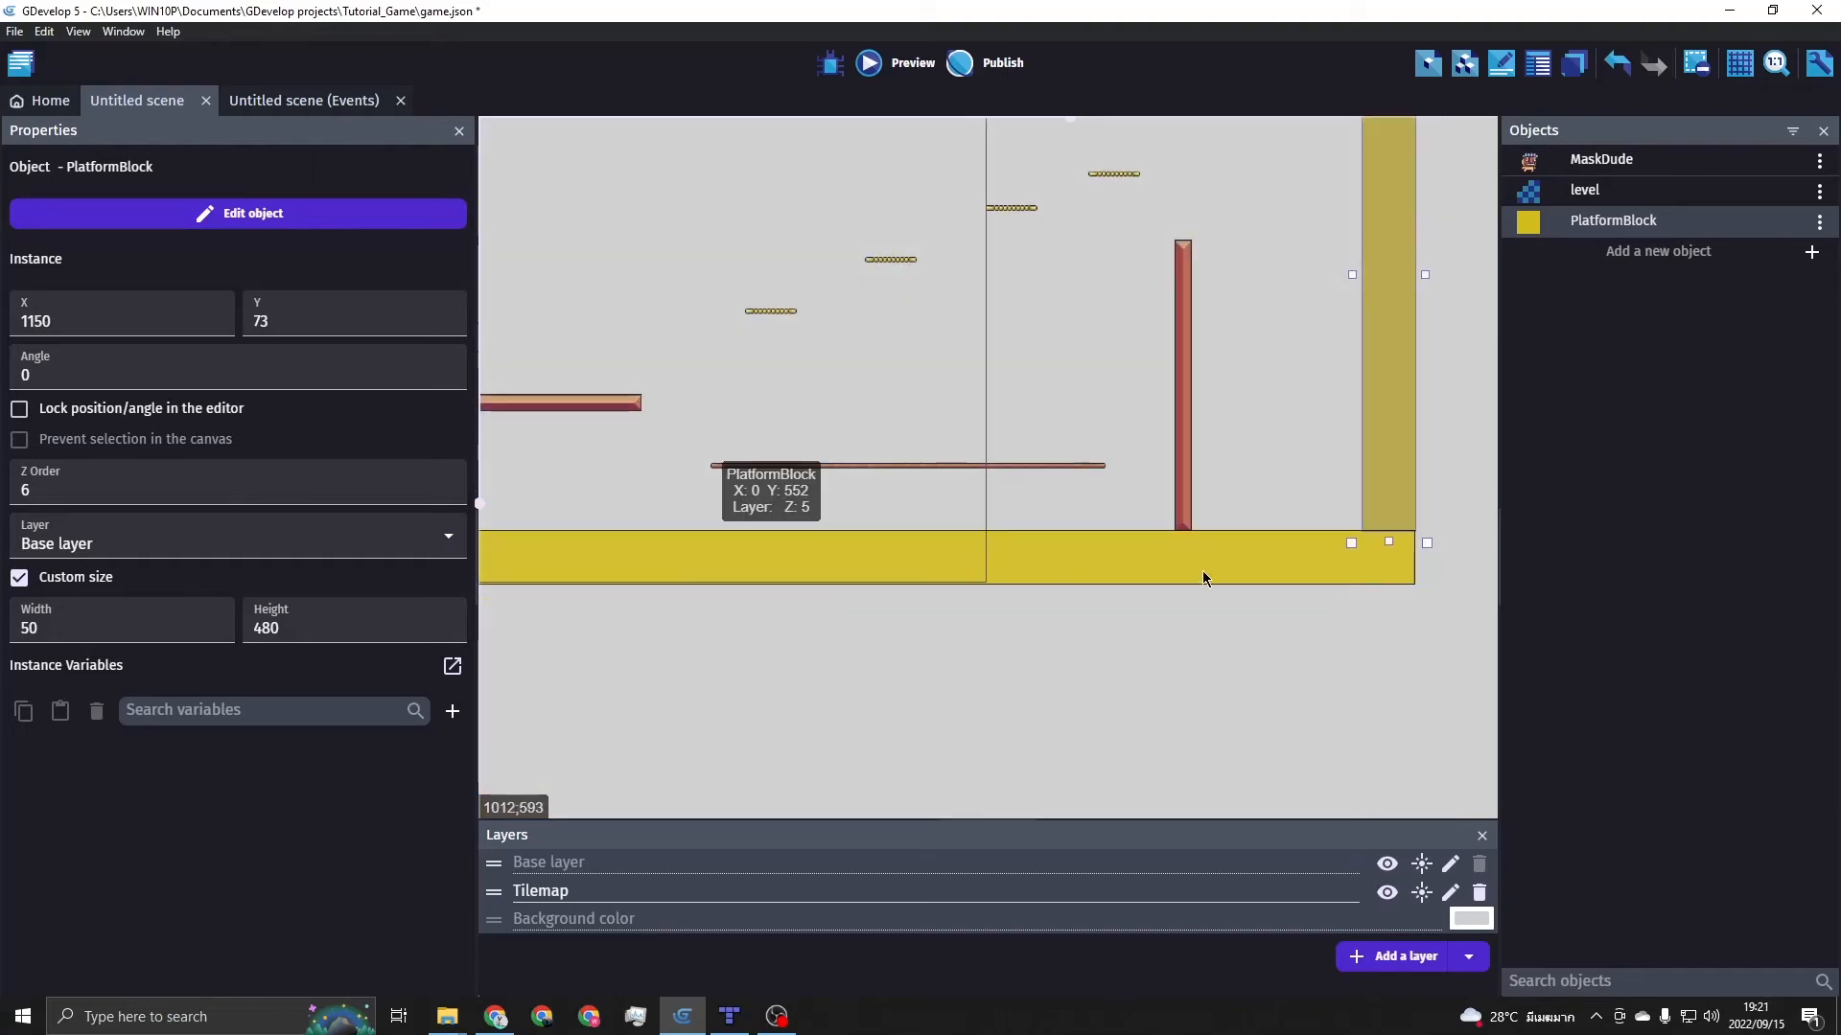
click(1306, 575)
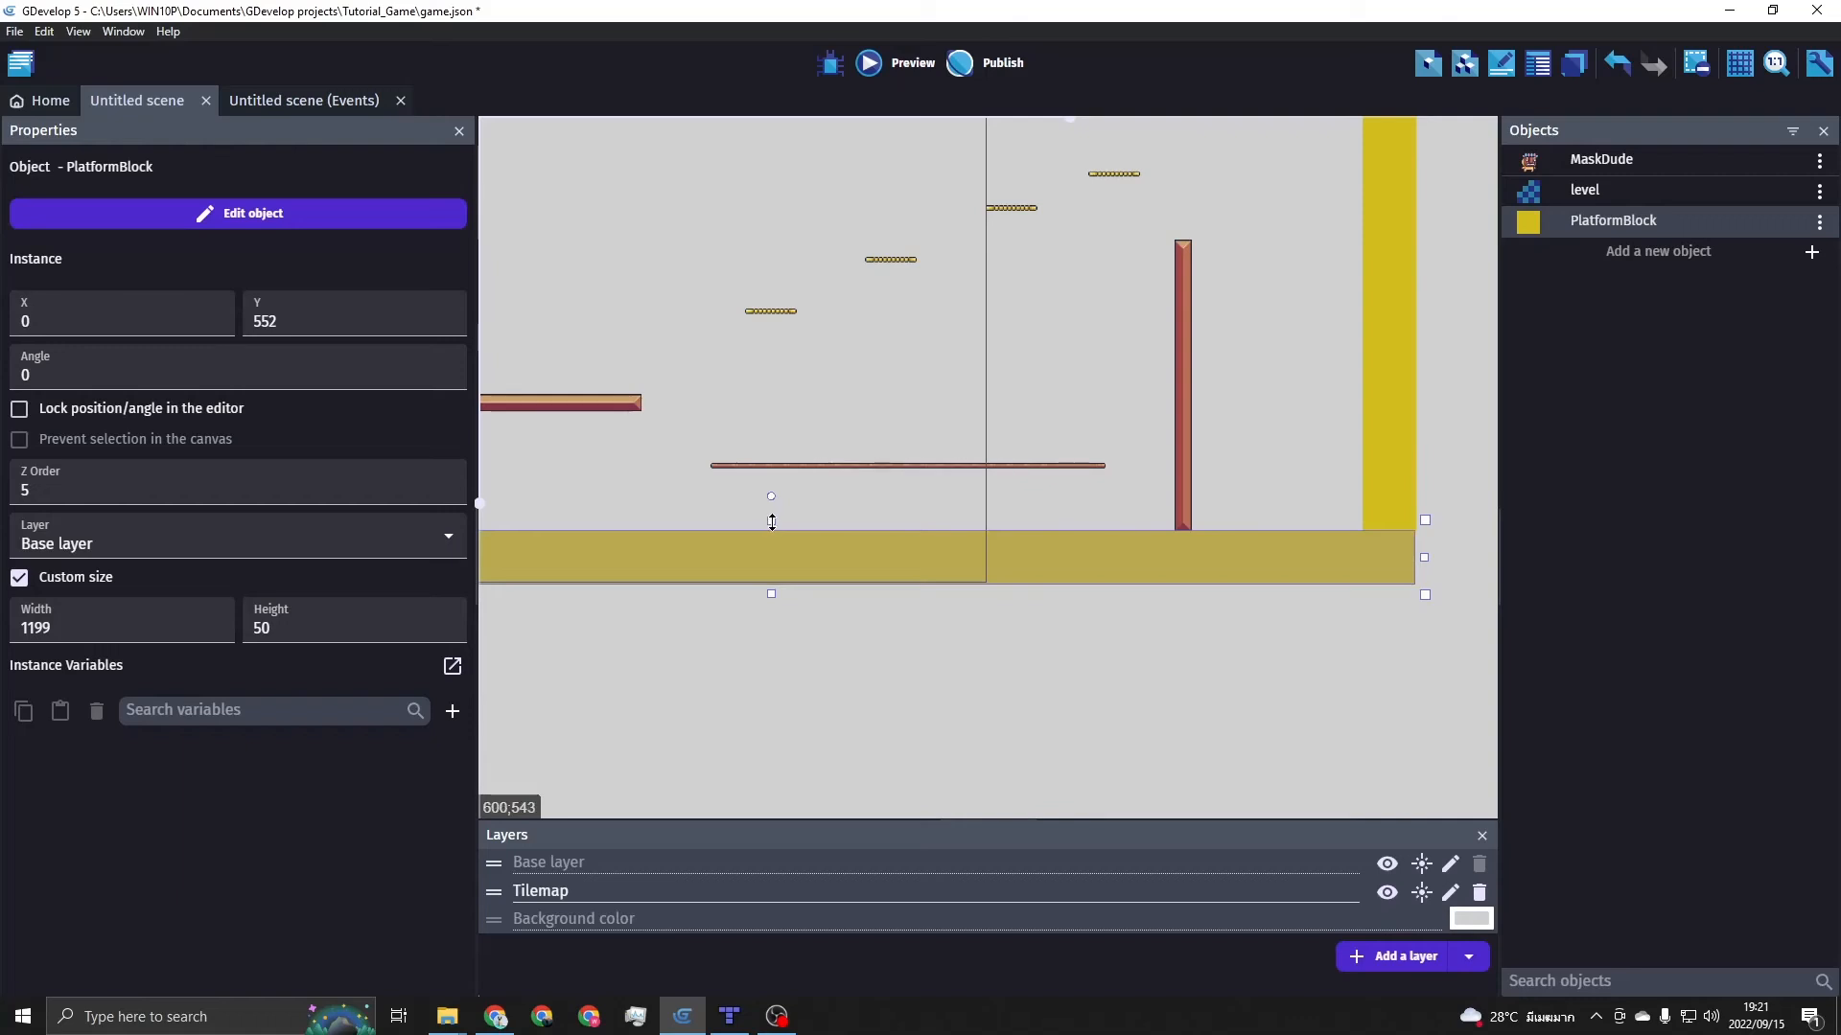
drag(771, 522, 772, 526)
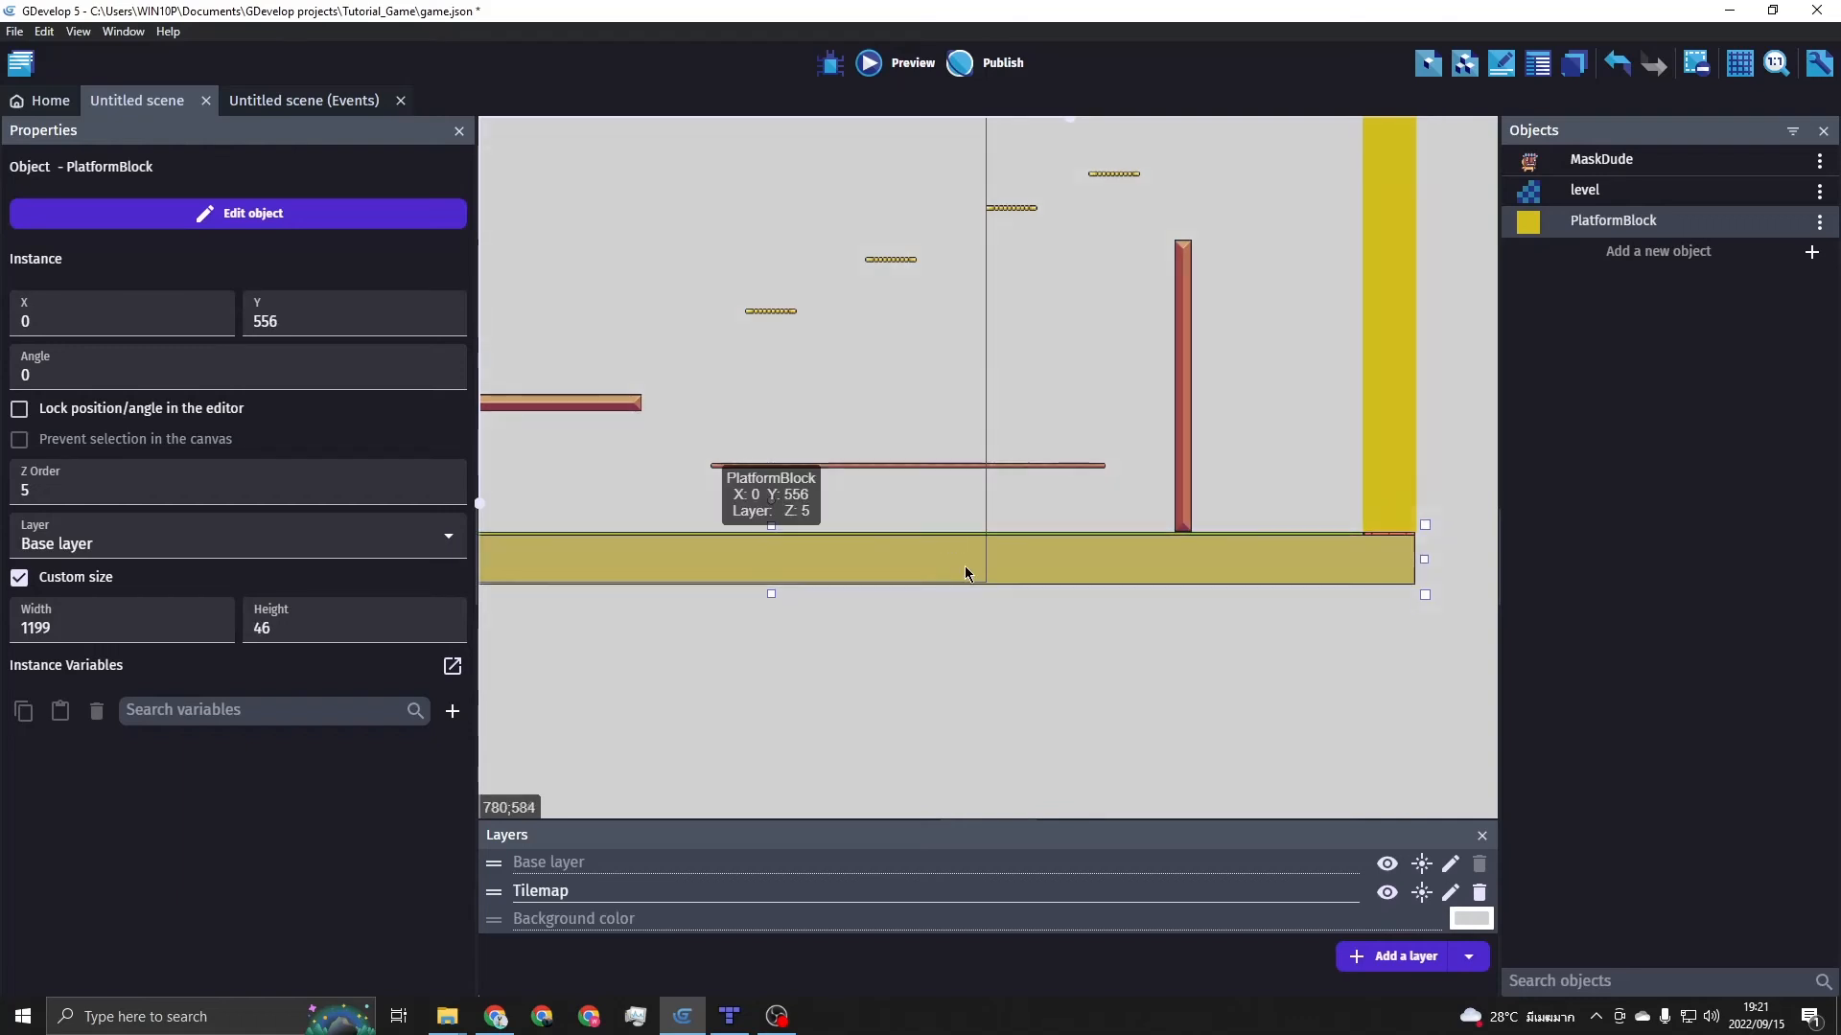
scroll(1005, 560, up, 5)
ctrl+scroll(1005, 560, down, 3)
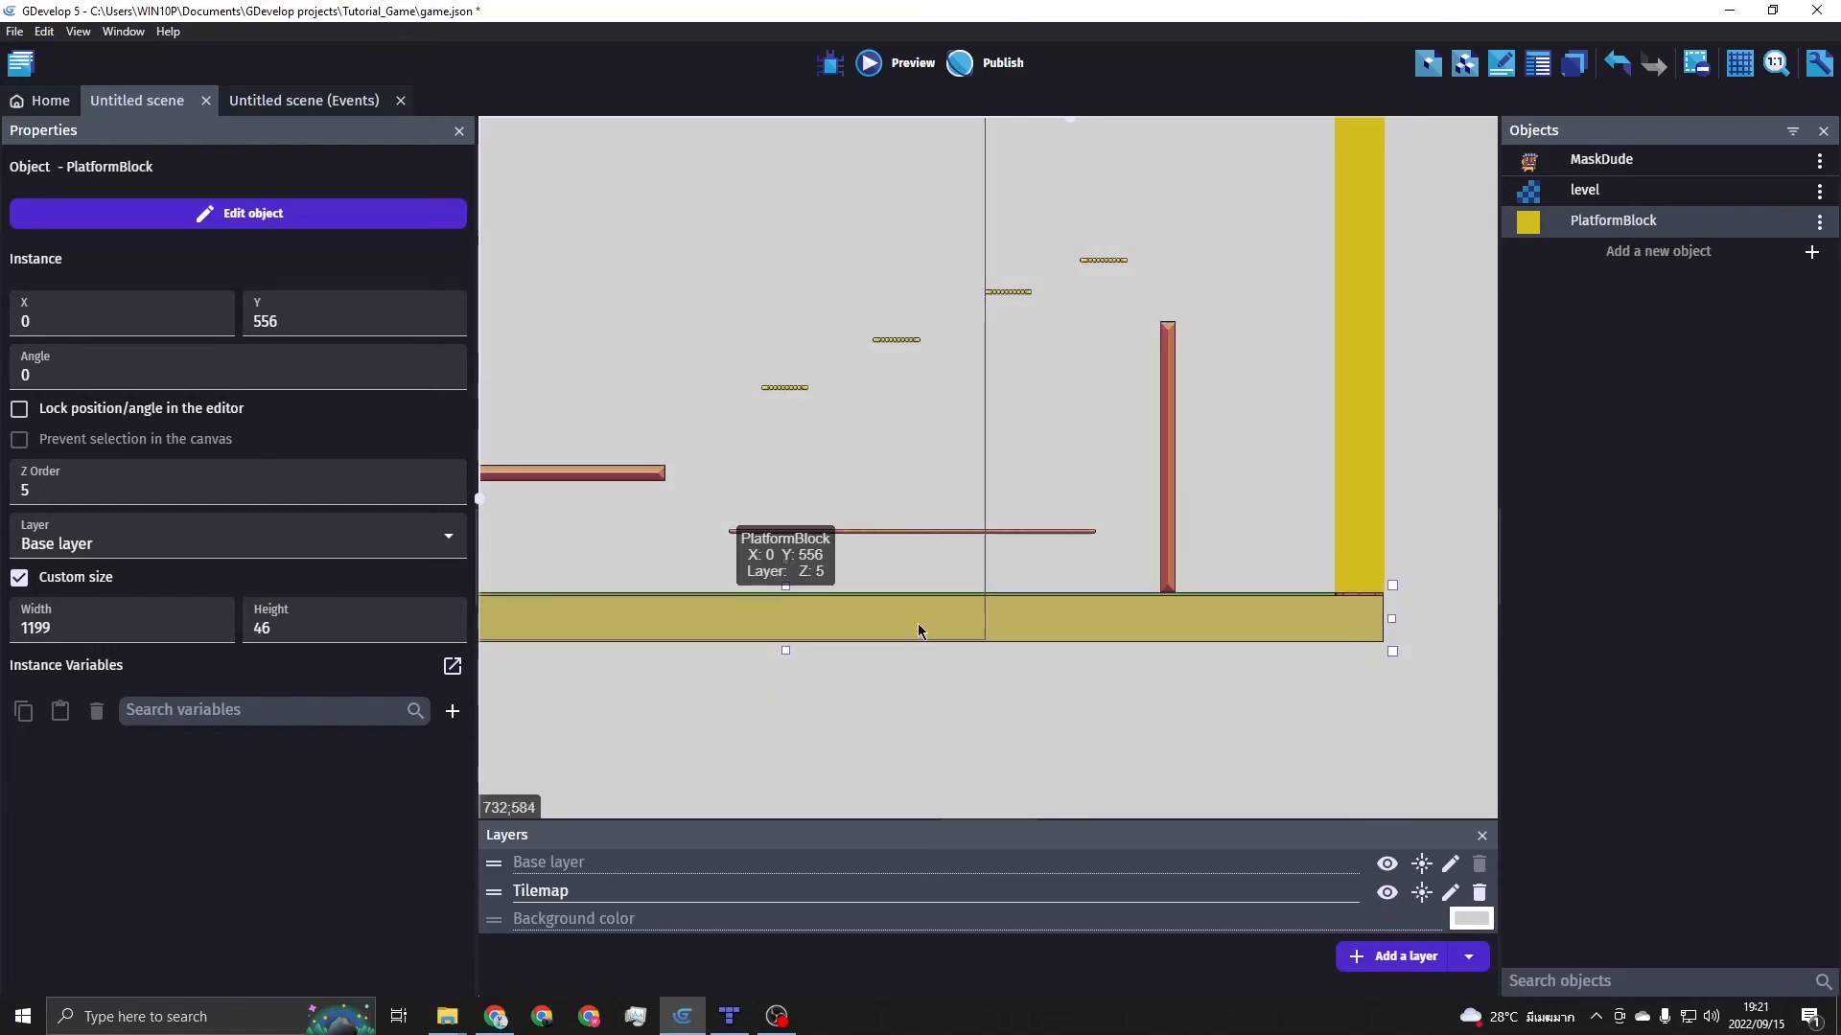
scroll(917, 623, up, 3)
scroll(918, 623, down, 3)
scroll(917, 623, up, 3)
scroll(917, 623, down, 3)
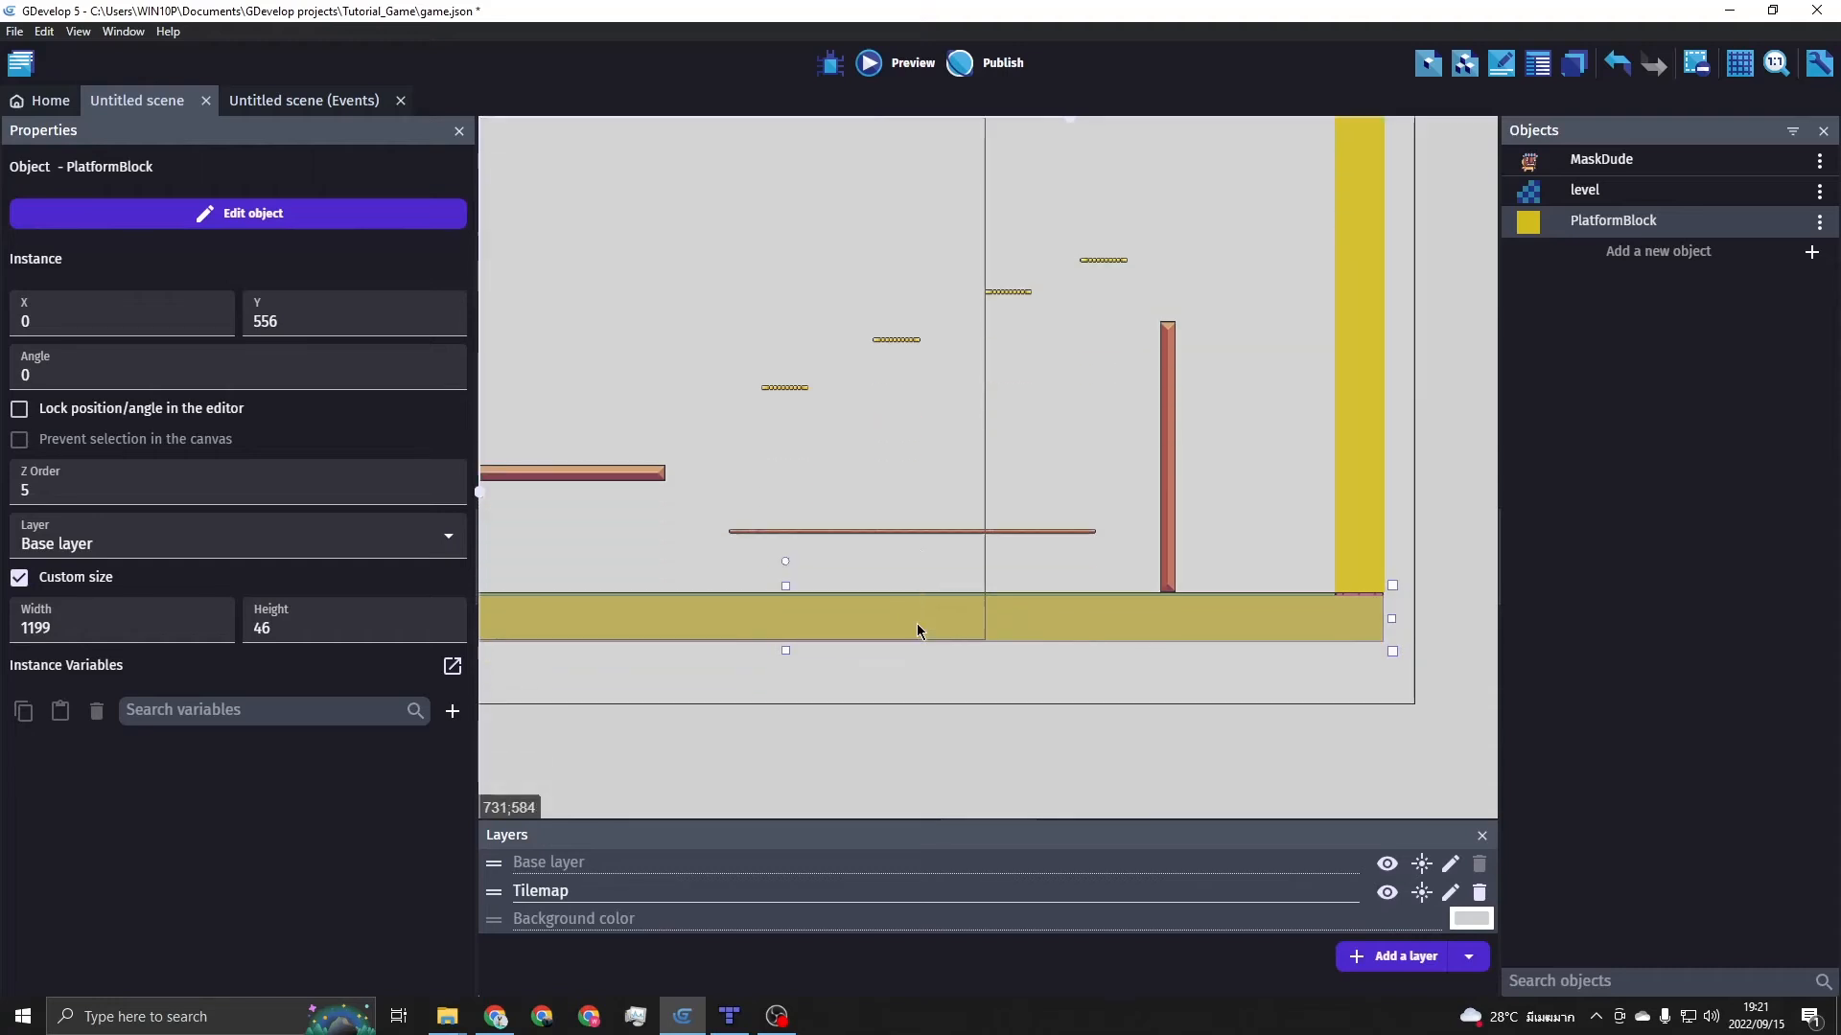
scroll(916, 630, up, 4)
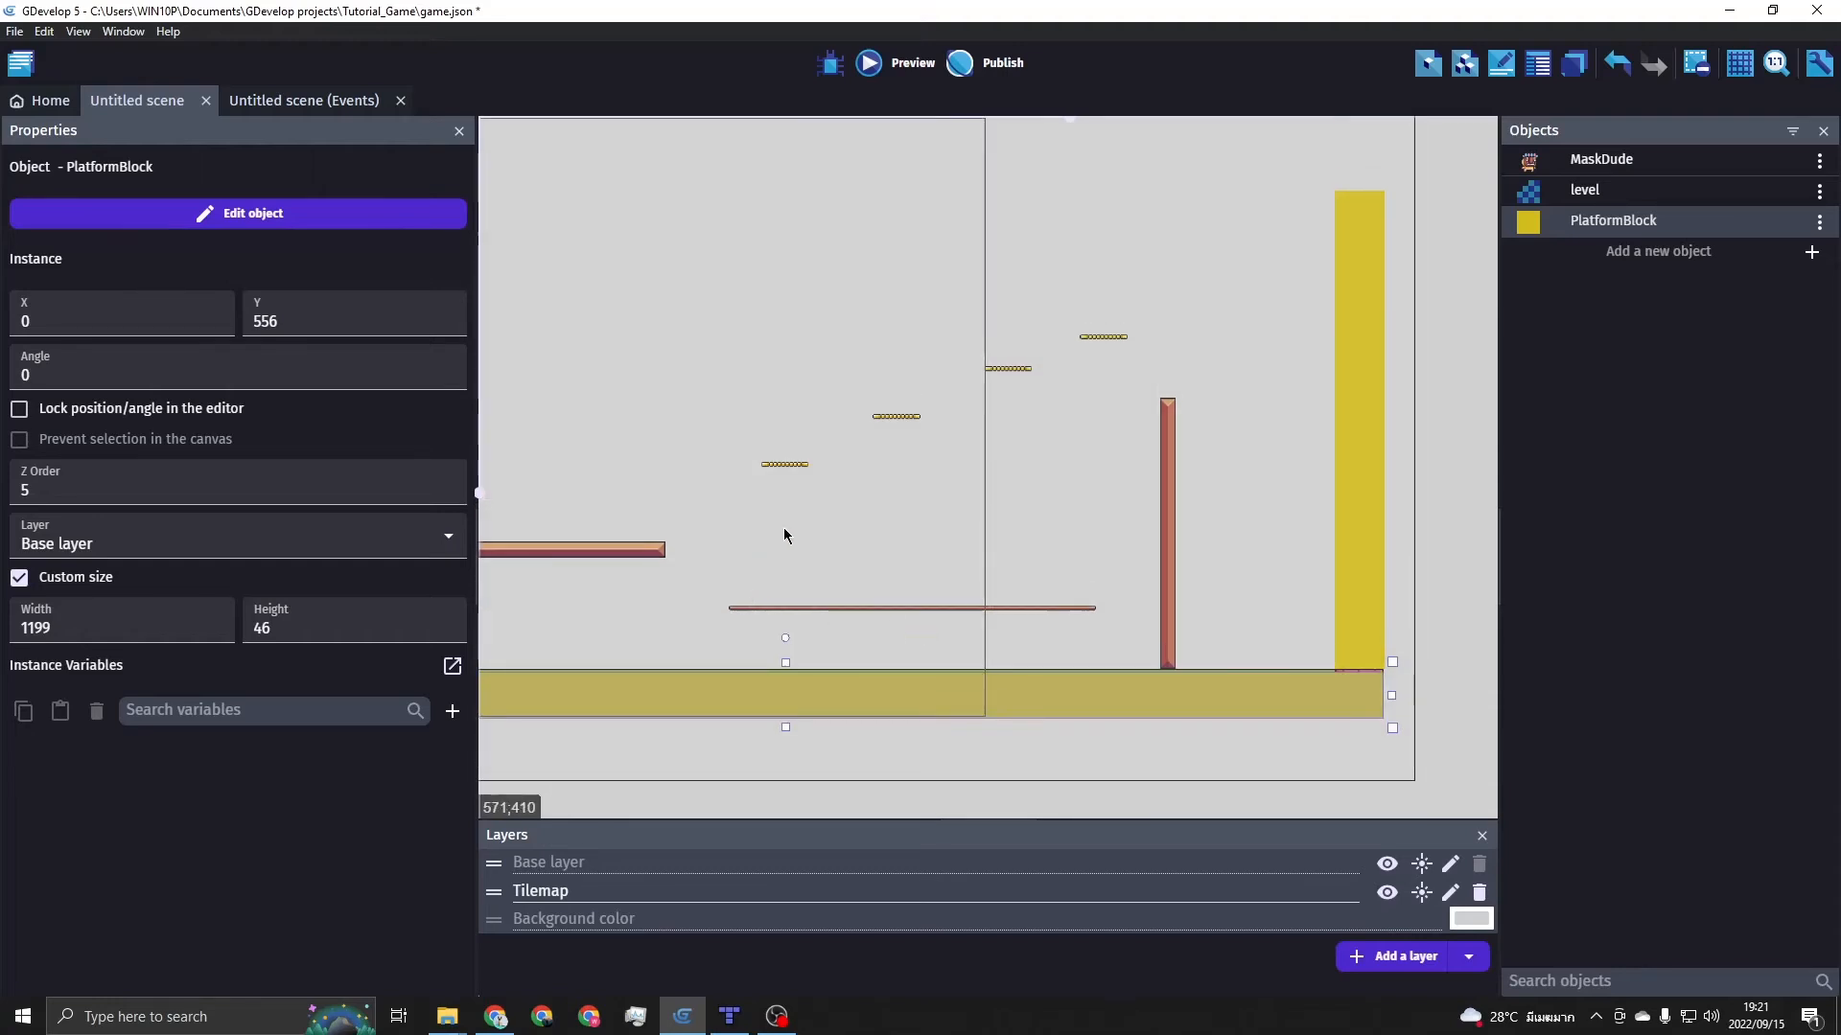
Move the ground PlatformBlock up to Y 554 to align it with the tilemap's ground
middle_drag(784, 531, 1091, 421)
click(1154, 303)
scroll(1112, 569, up, 3)
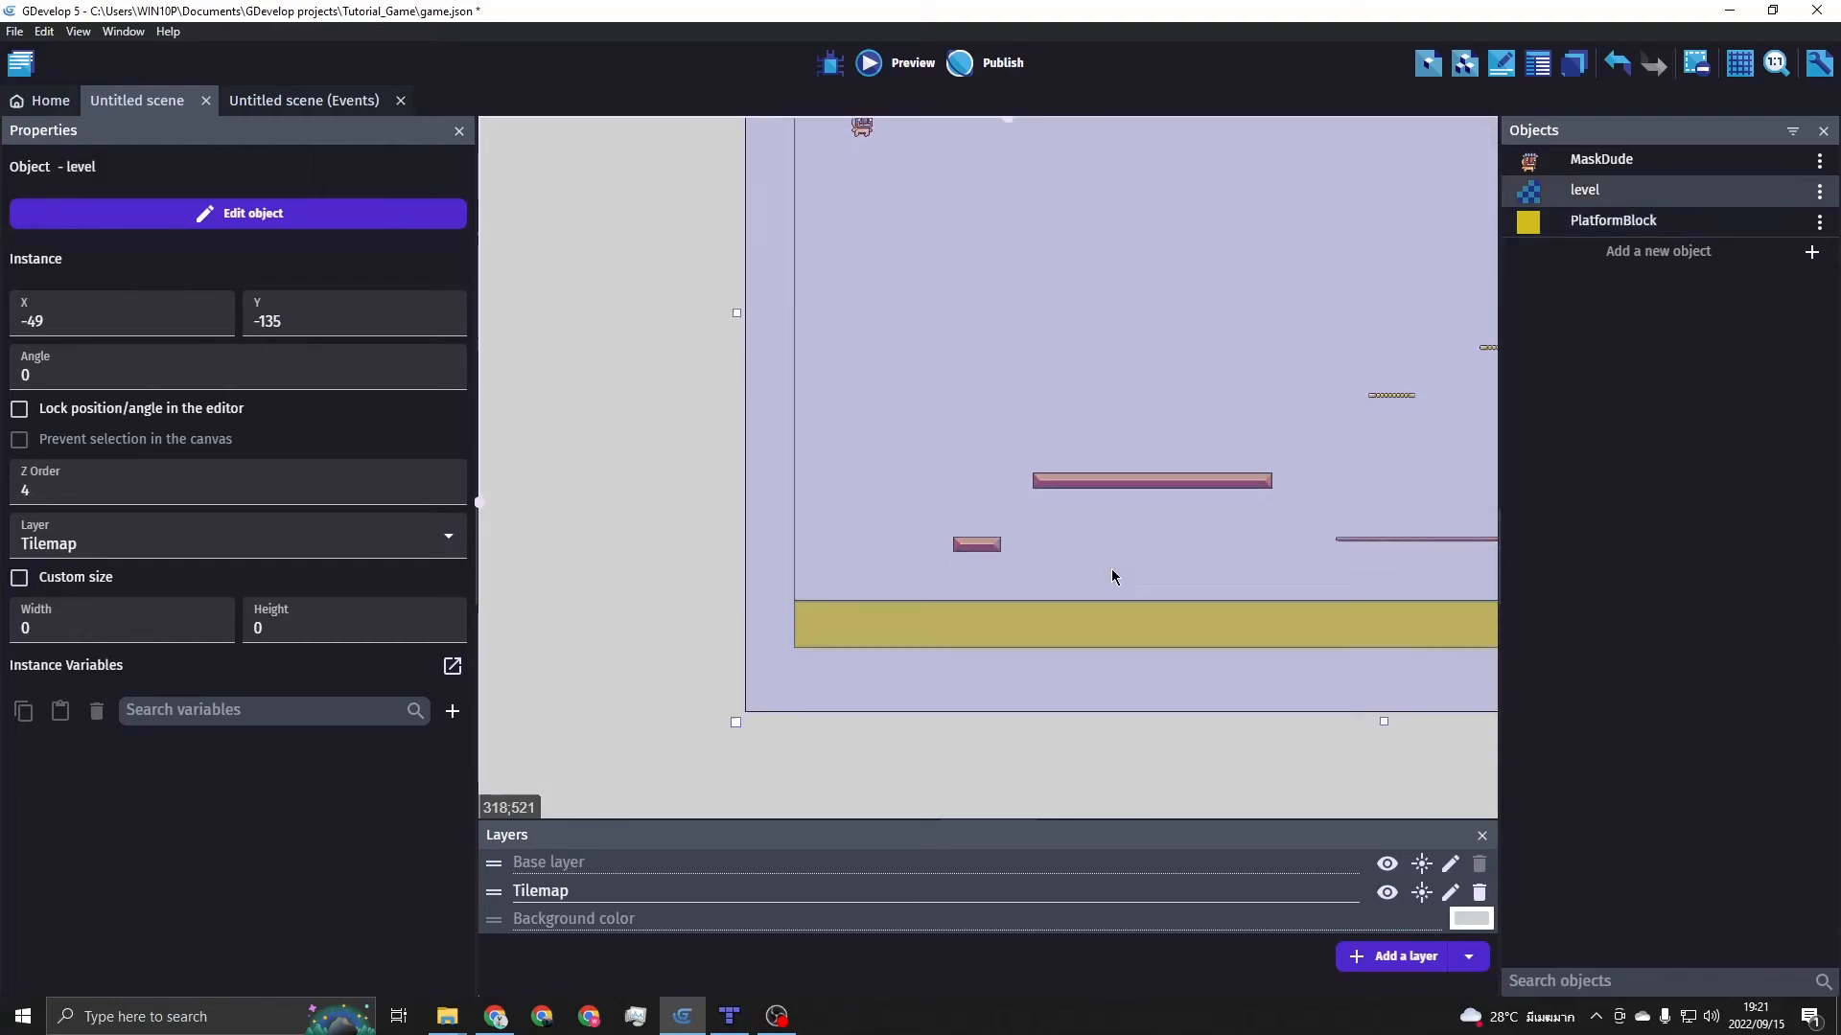
scroll(1112, 551, down, 4)
scroll(1114, 534, up, 4)
scroll(1114, 534, down, 3)
ctrl+scroll(1114, 537, up, 1)
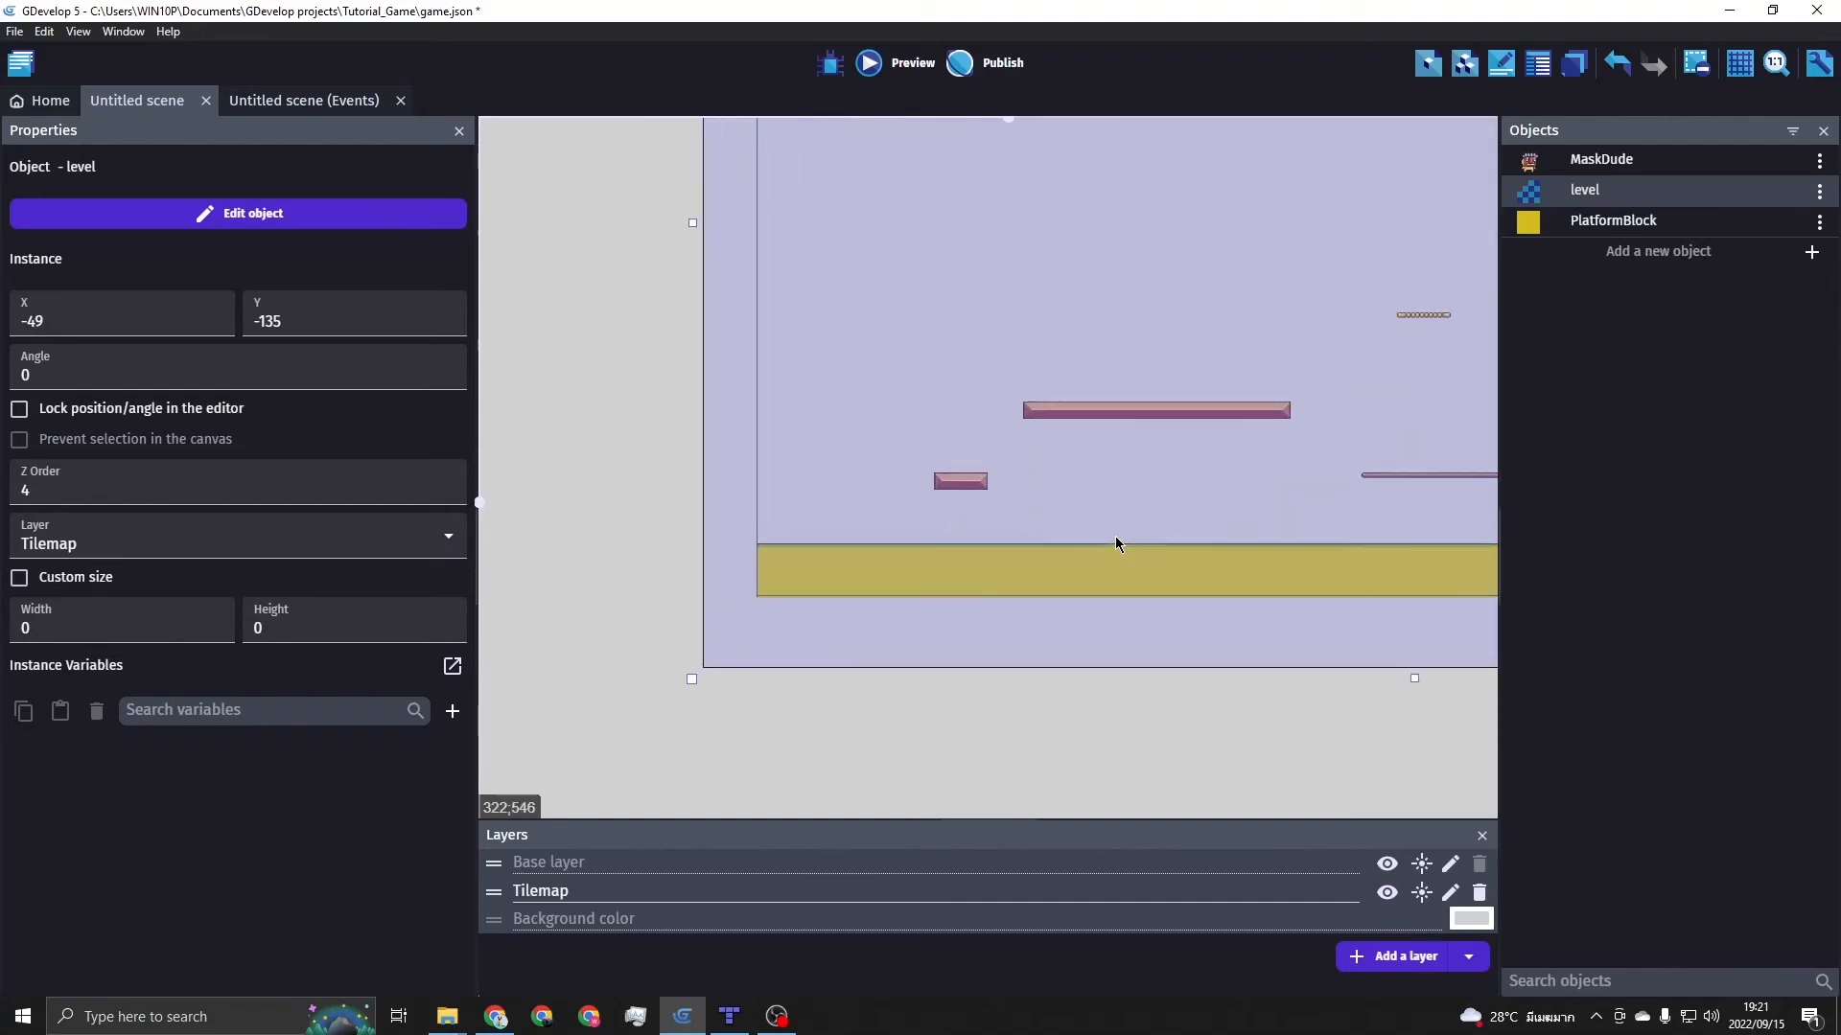
ctrl+scroll(1114, 543, up, 6)
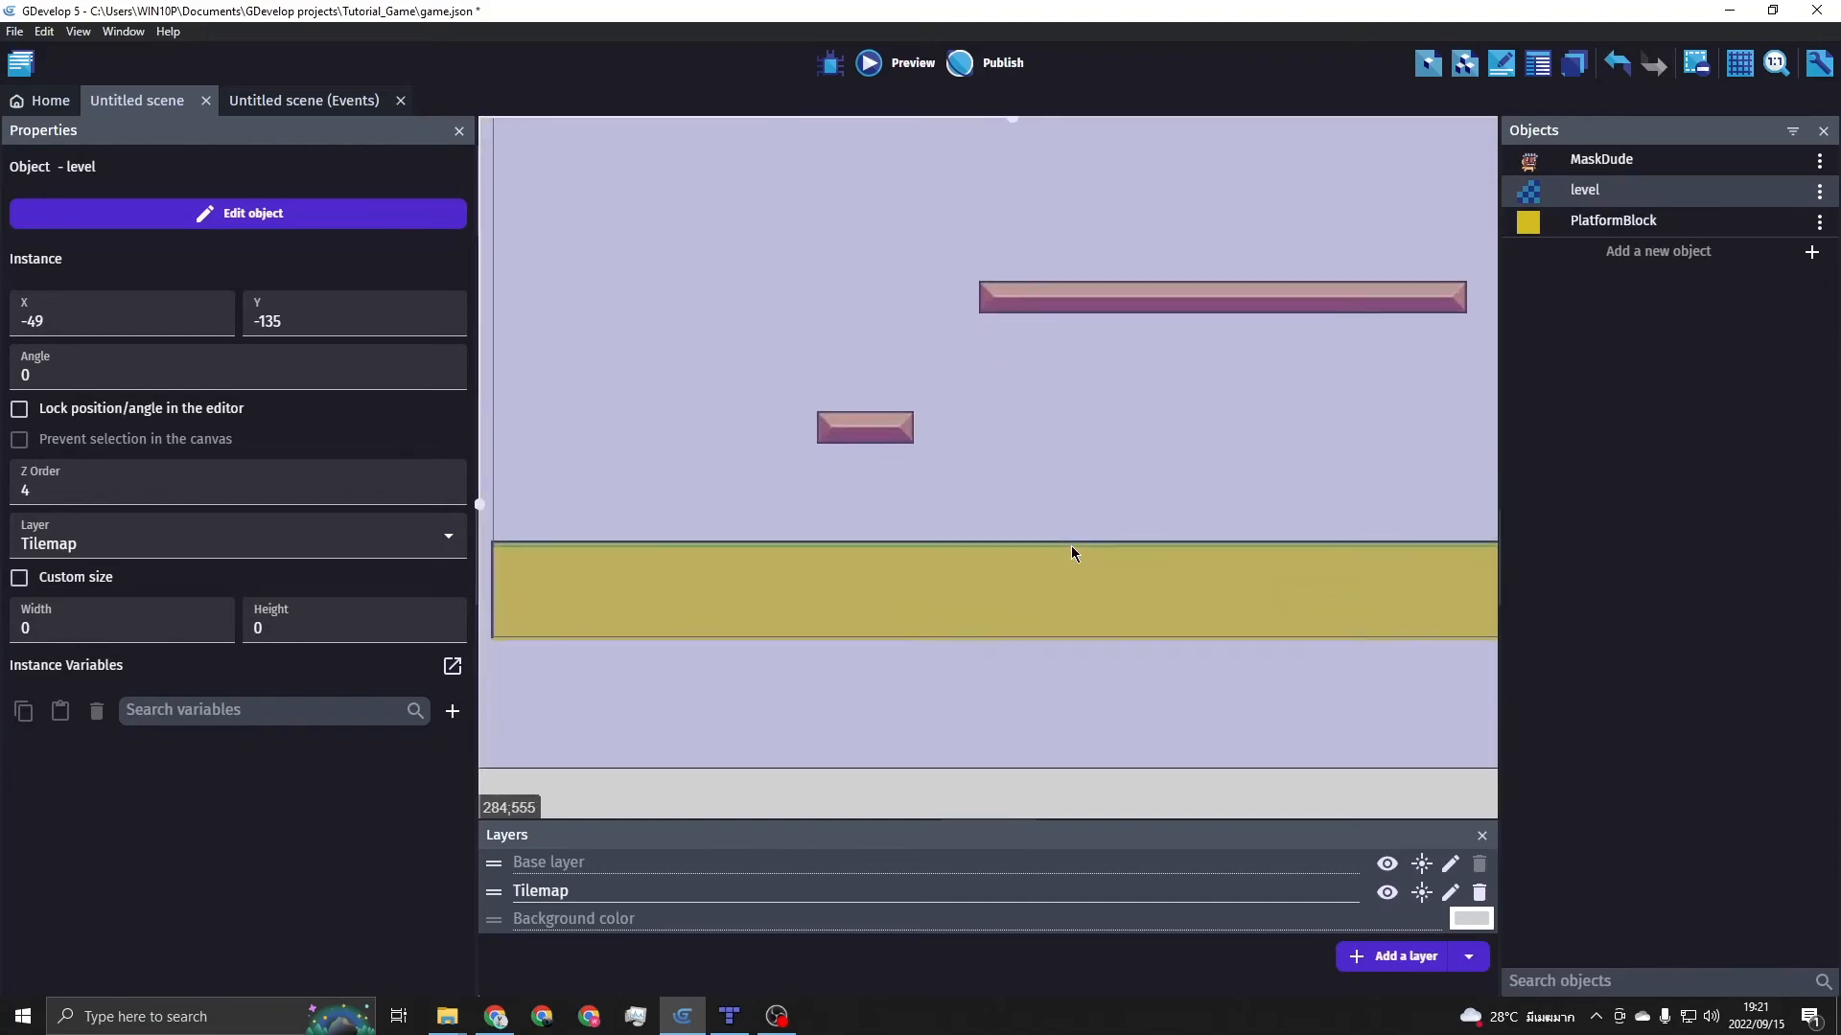
ctrl+scroll(1072, 554, up, 4)
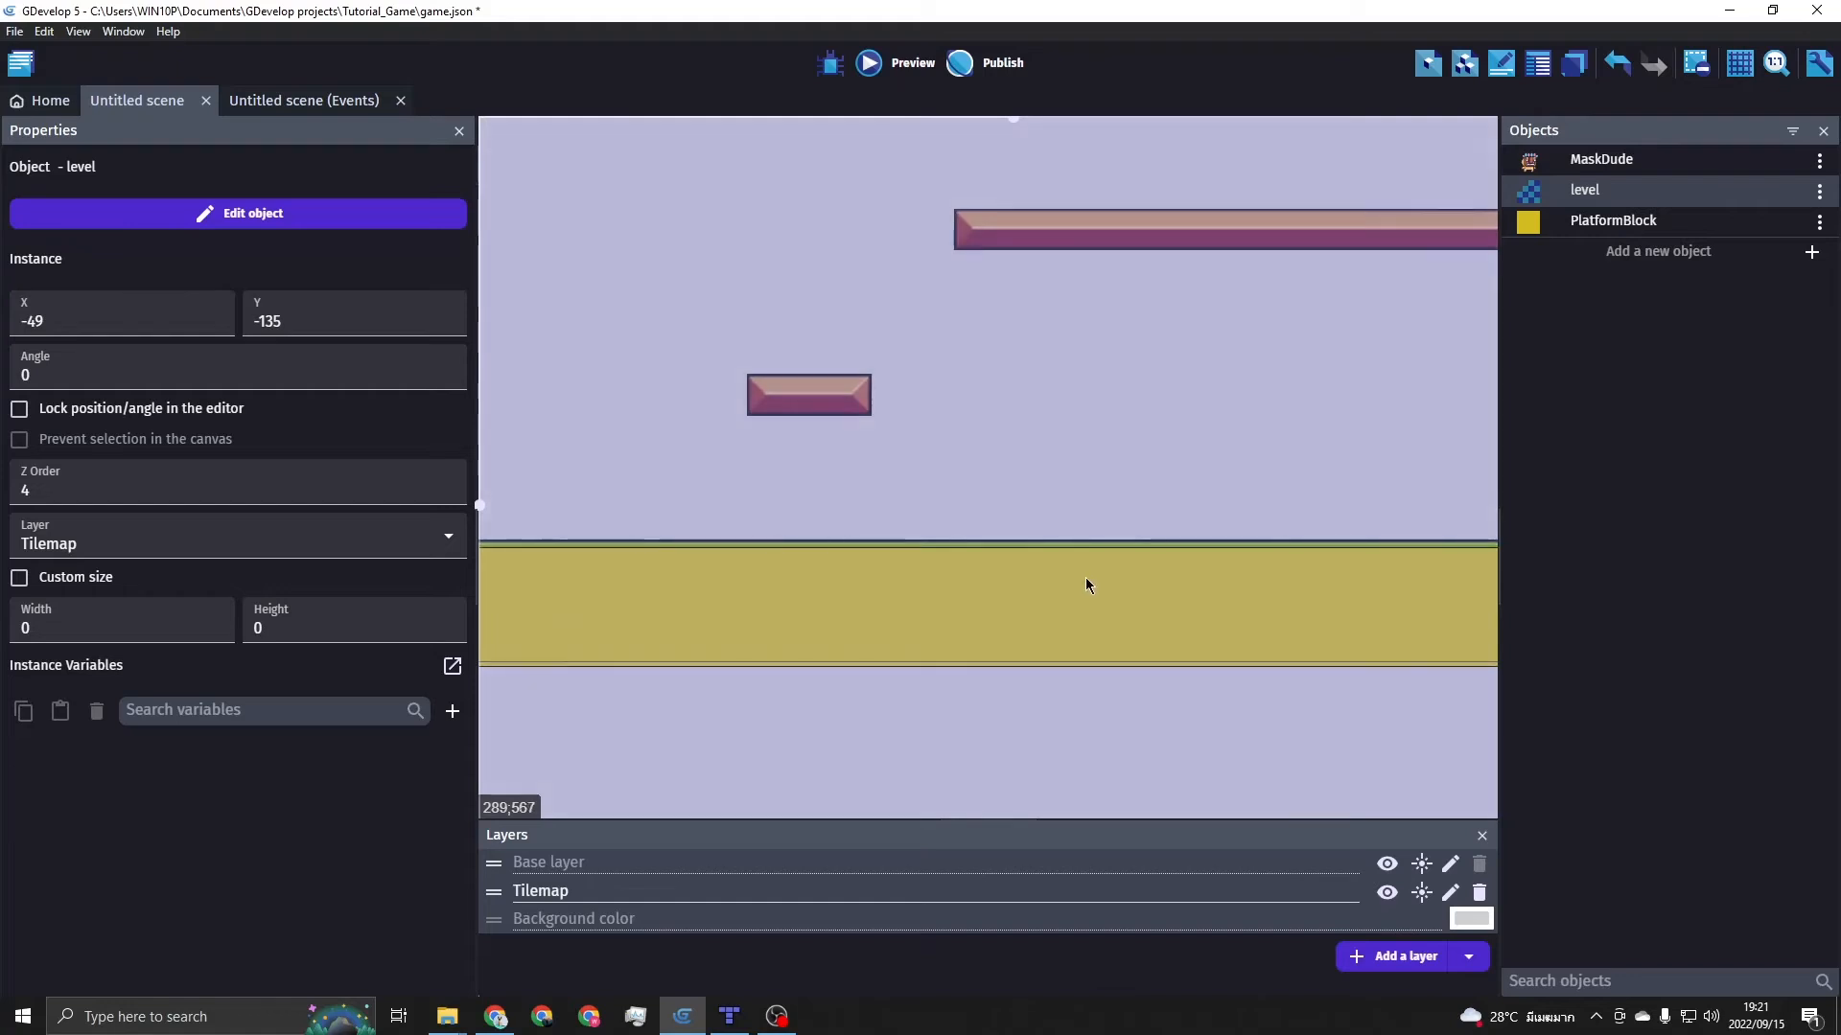
click(1093, 589)
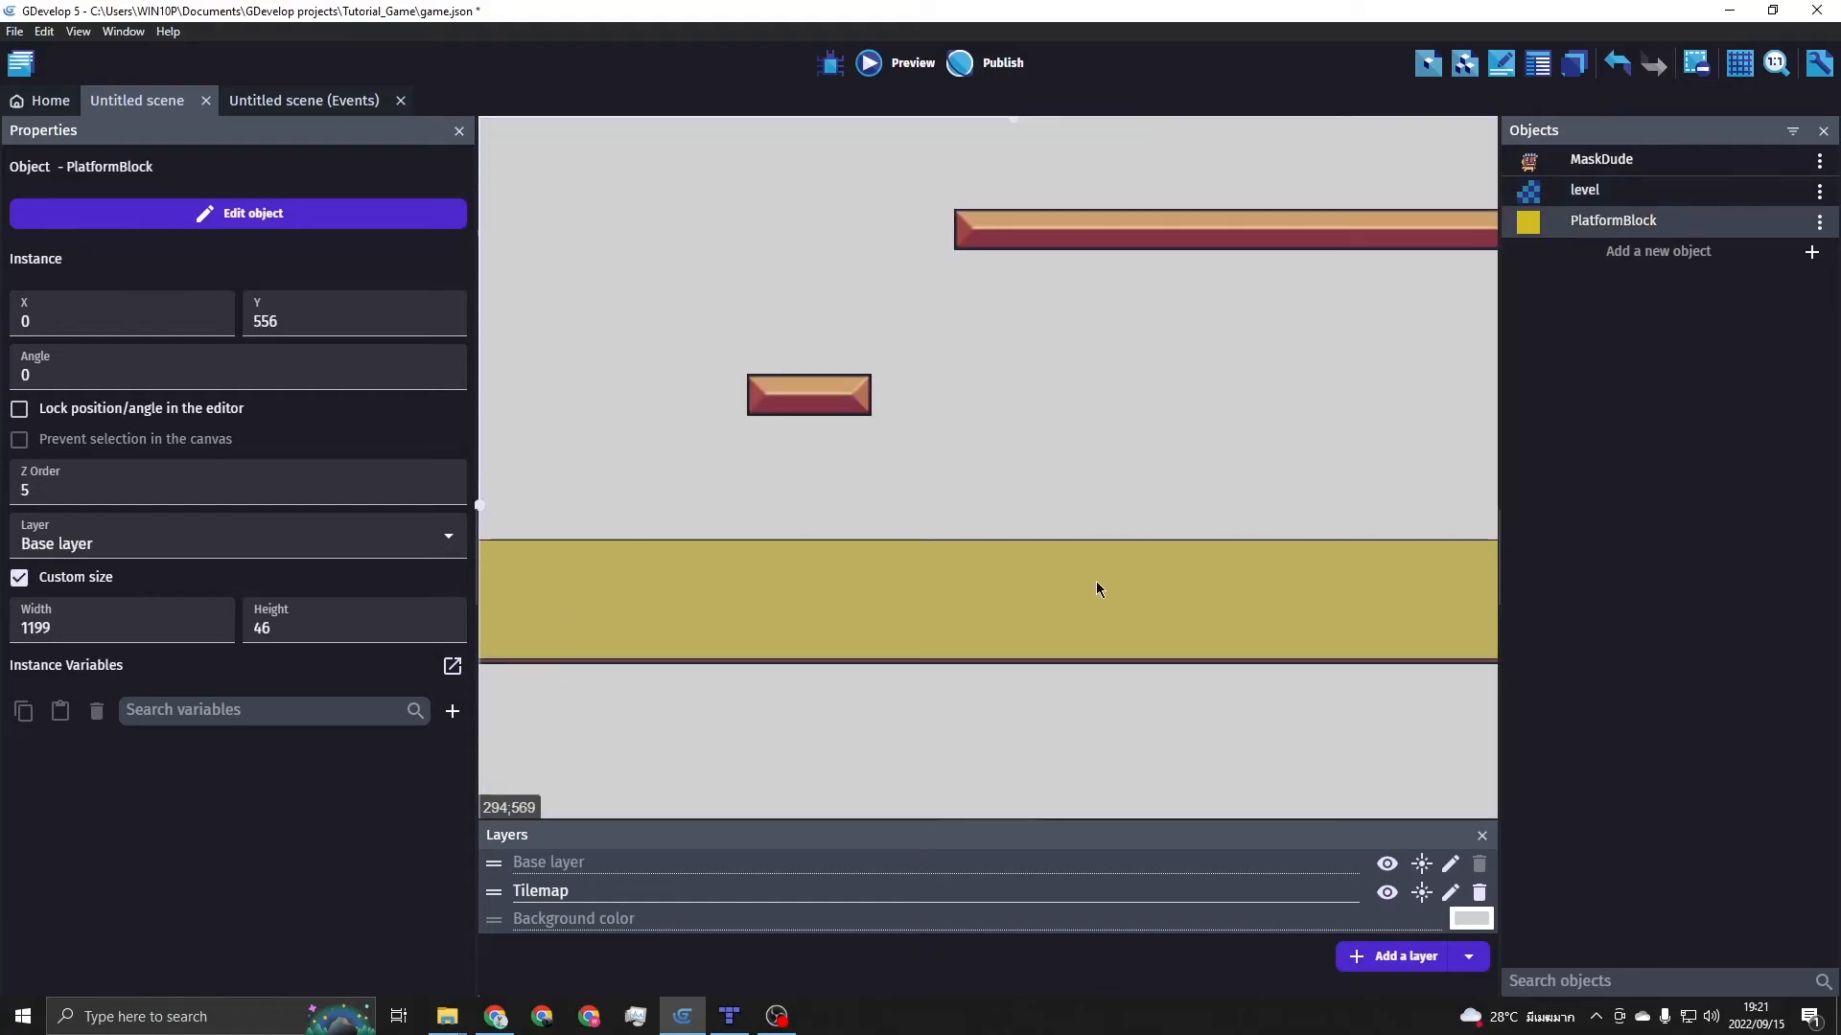
drag(1095, 581, 1096, 573)
Cover the small platform and the long platform beside it with PlatformBlocks, the long one 240 by 15 at X 240, Y 425
ctrl+scroll(1043, 389, down, 2)
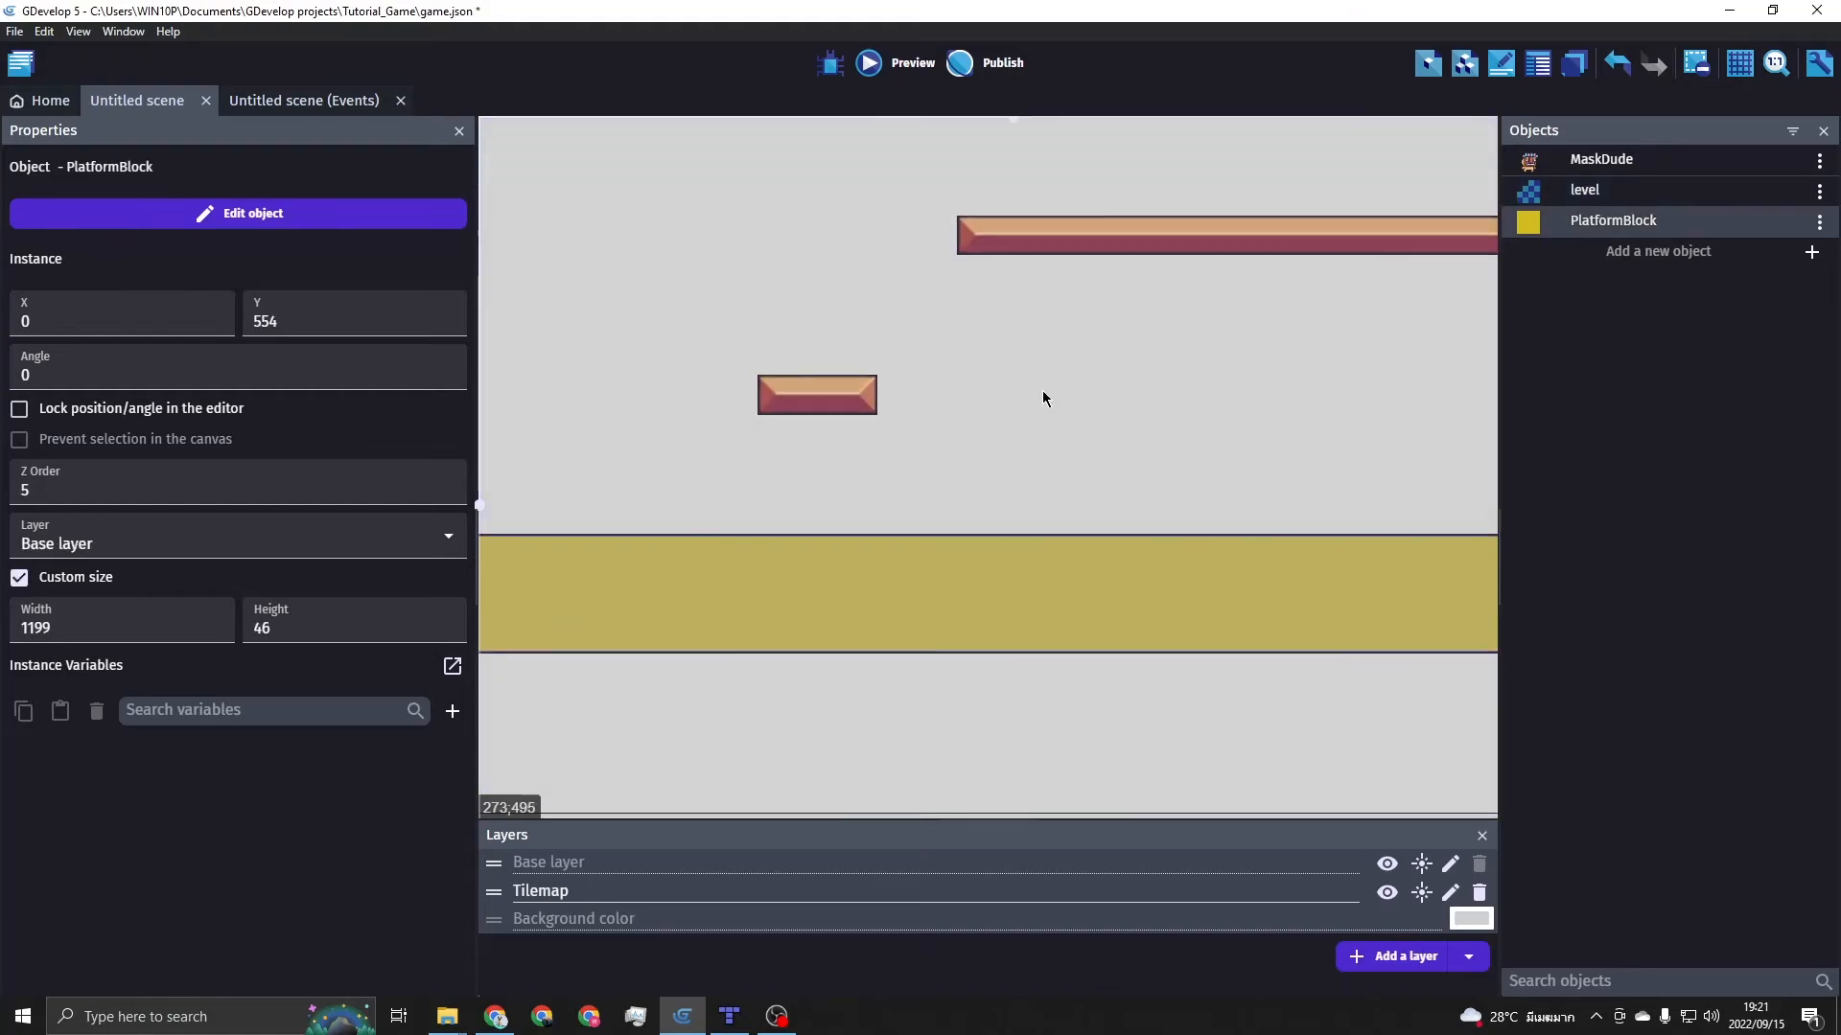
scroll(1043, 389, down, 3)
ctrl+scroll(1016, 238, down, 3)
middle_drag(1034, 337, 1030, 355)
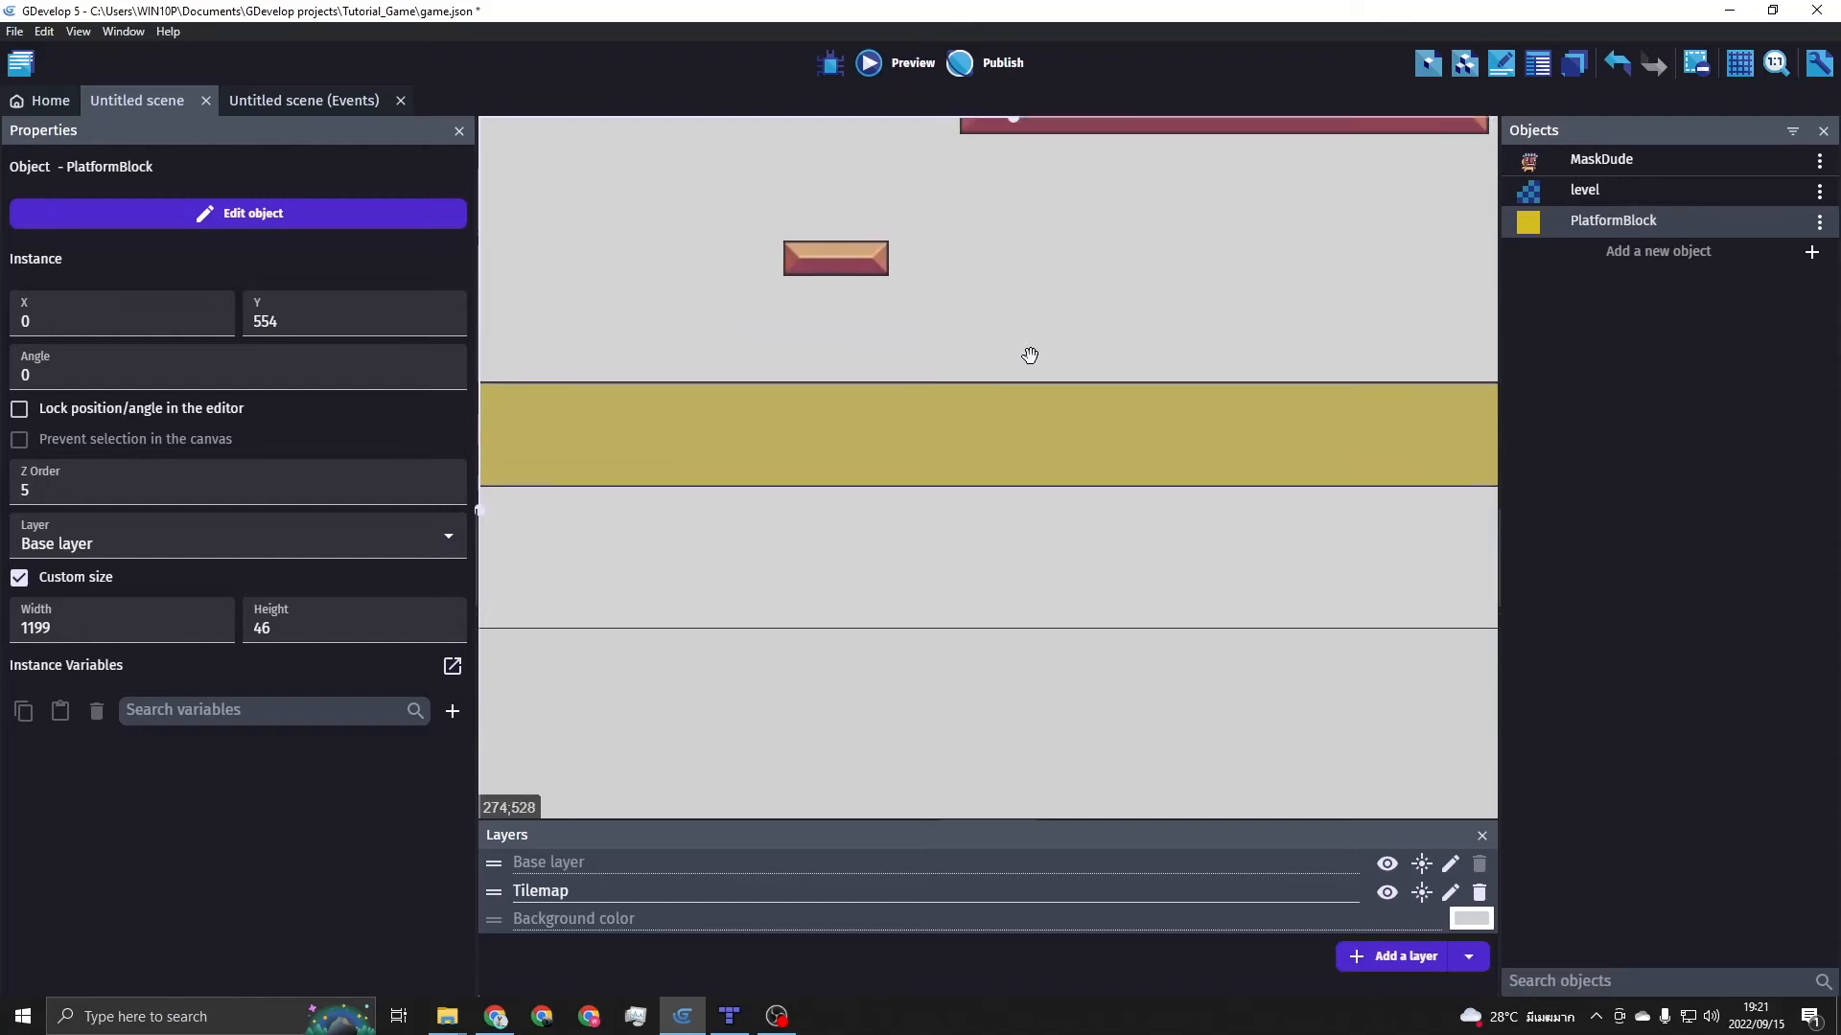
scroll(999, 410, up, 3)
ctrl+scroll(1003, 405, down, 4)
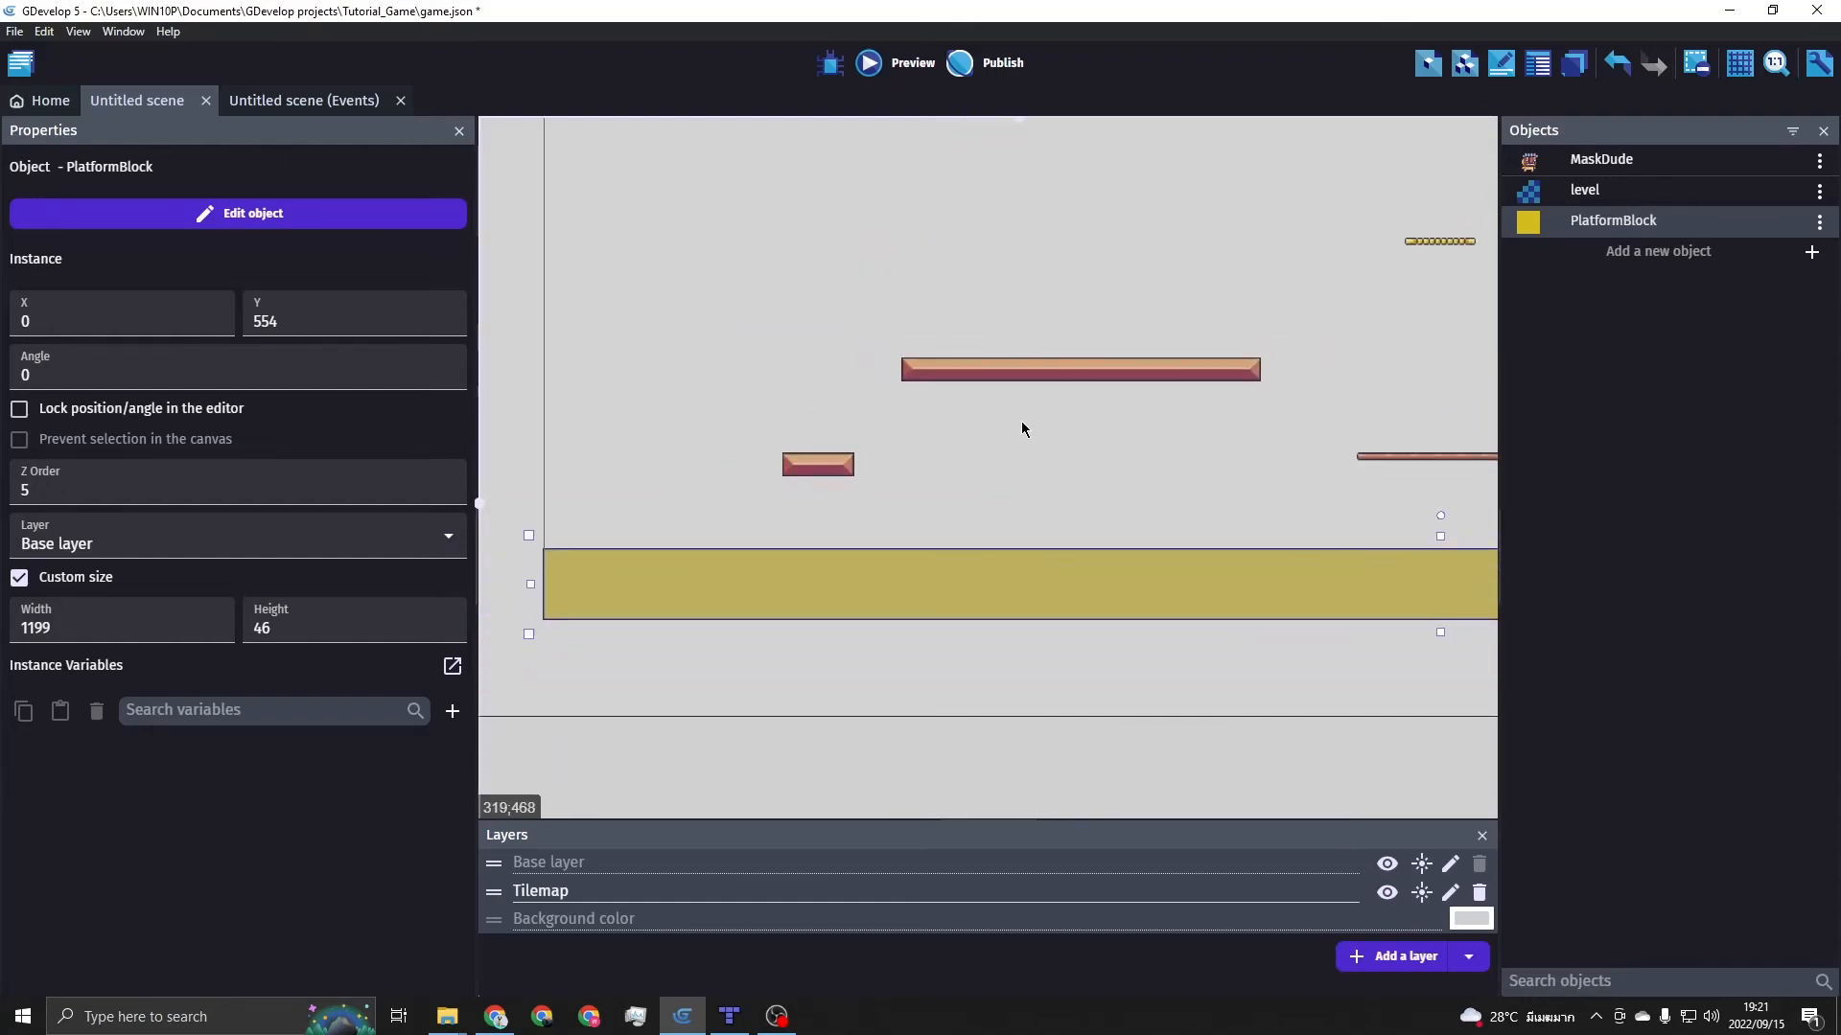
scroll(1021, 422, down, 3)
middle_drag(1118, 312, 625, 484)
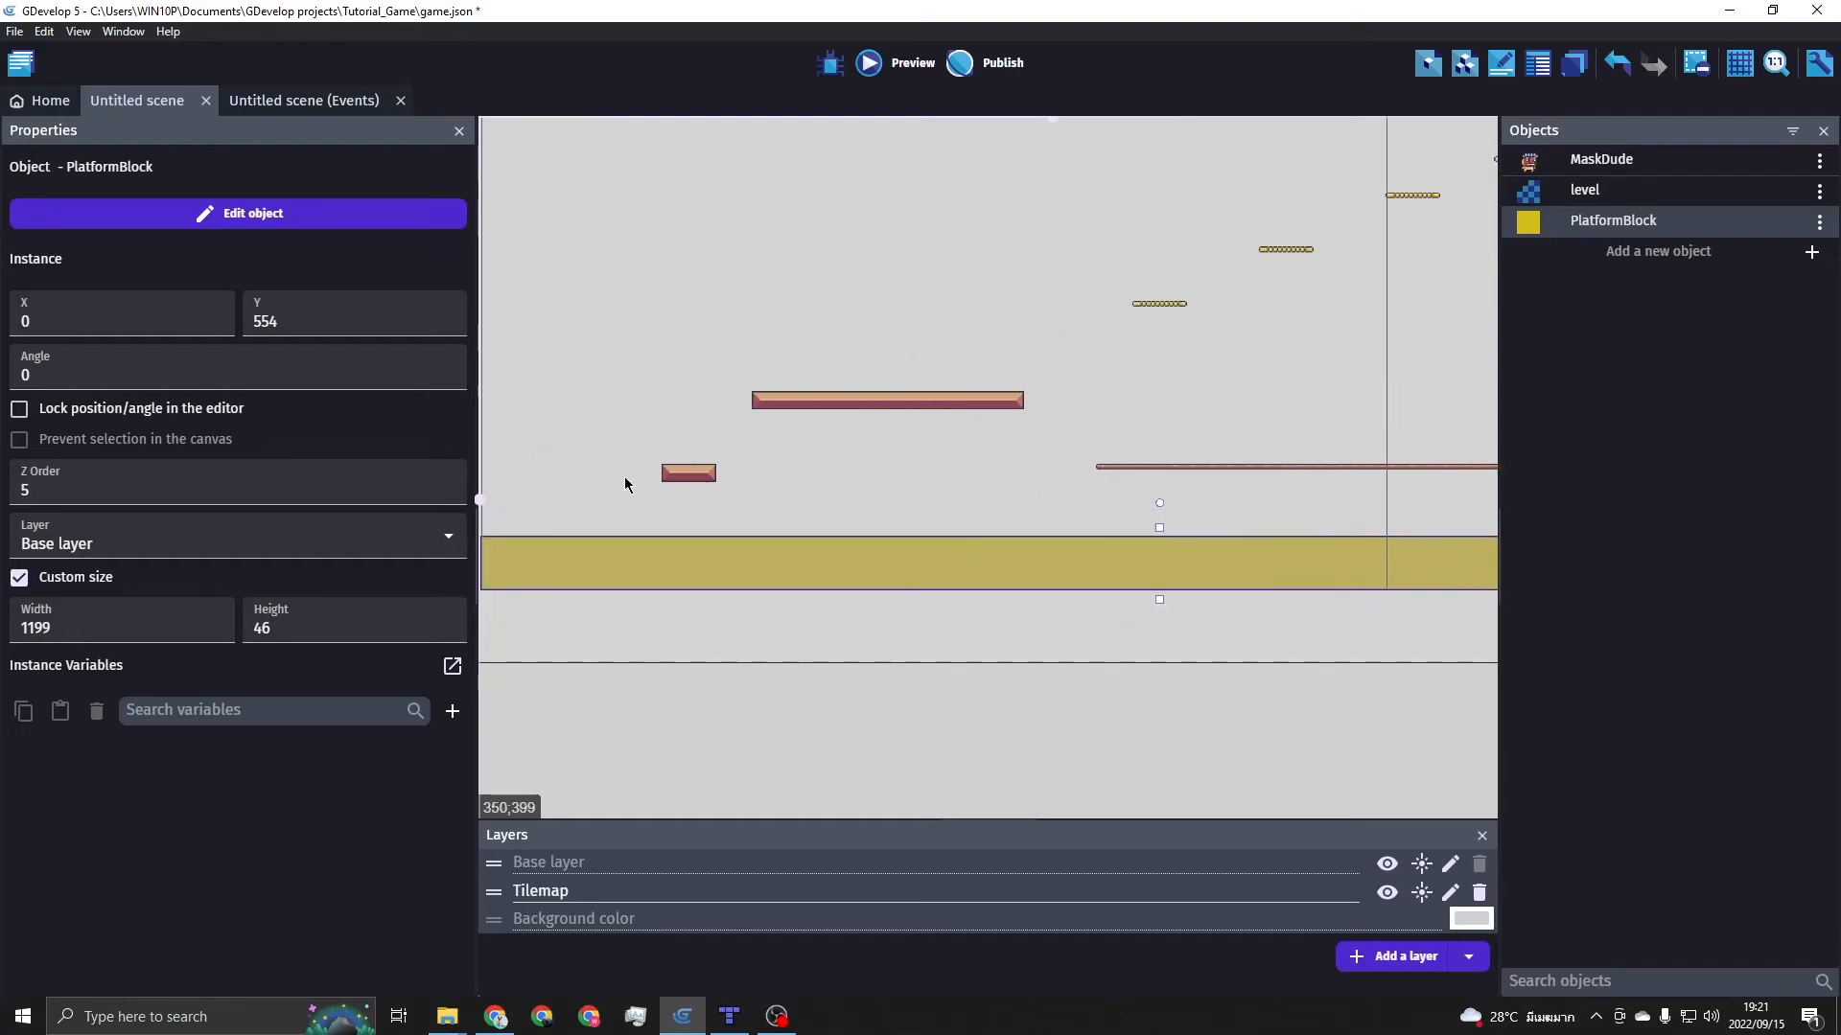
drag(1652, 221, 689, 453)
drag(1629, 223, 1027, 402)
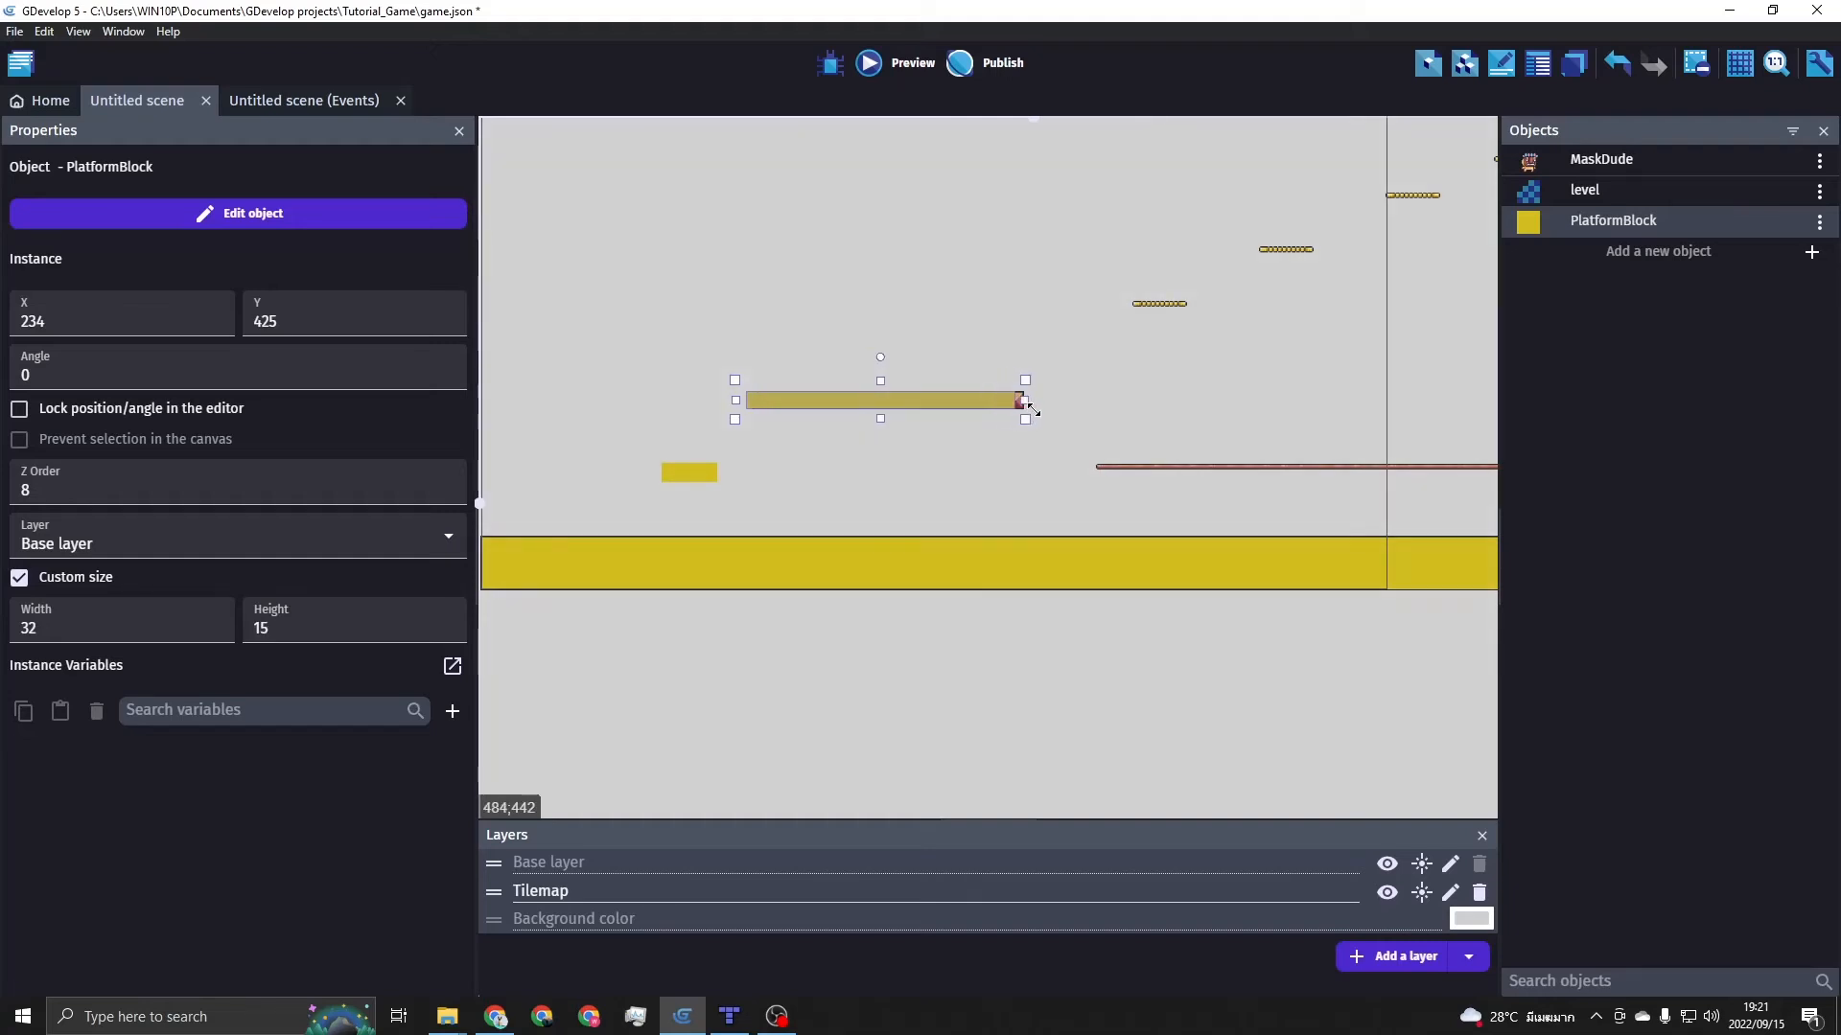
drag(737, 403, 745, 403)
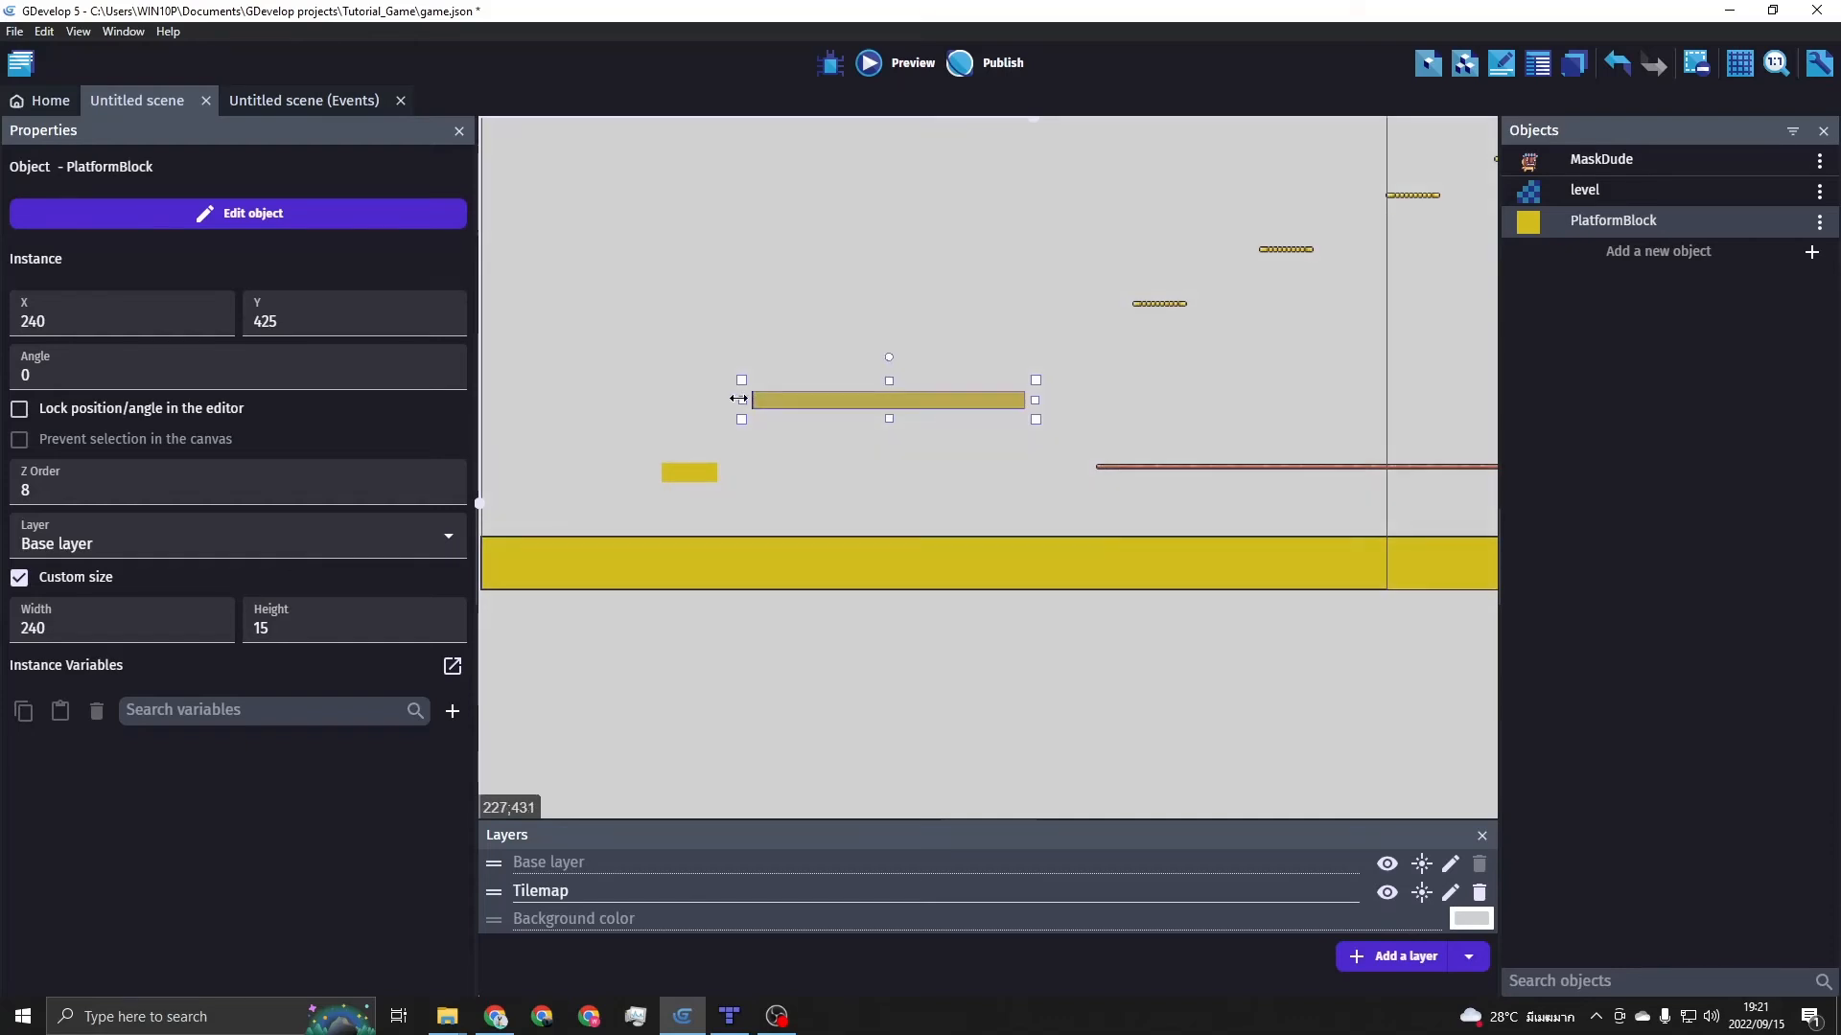
Cover the vertical pillar on the ground with a PlatformBlock 14 wide and 271 high at X 979, Y 281
middle_drag(1065, 294, 851, 300)
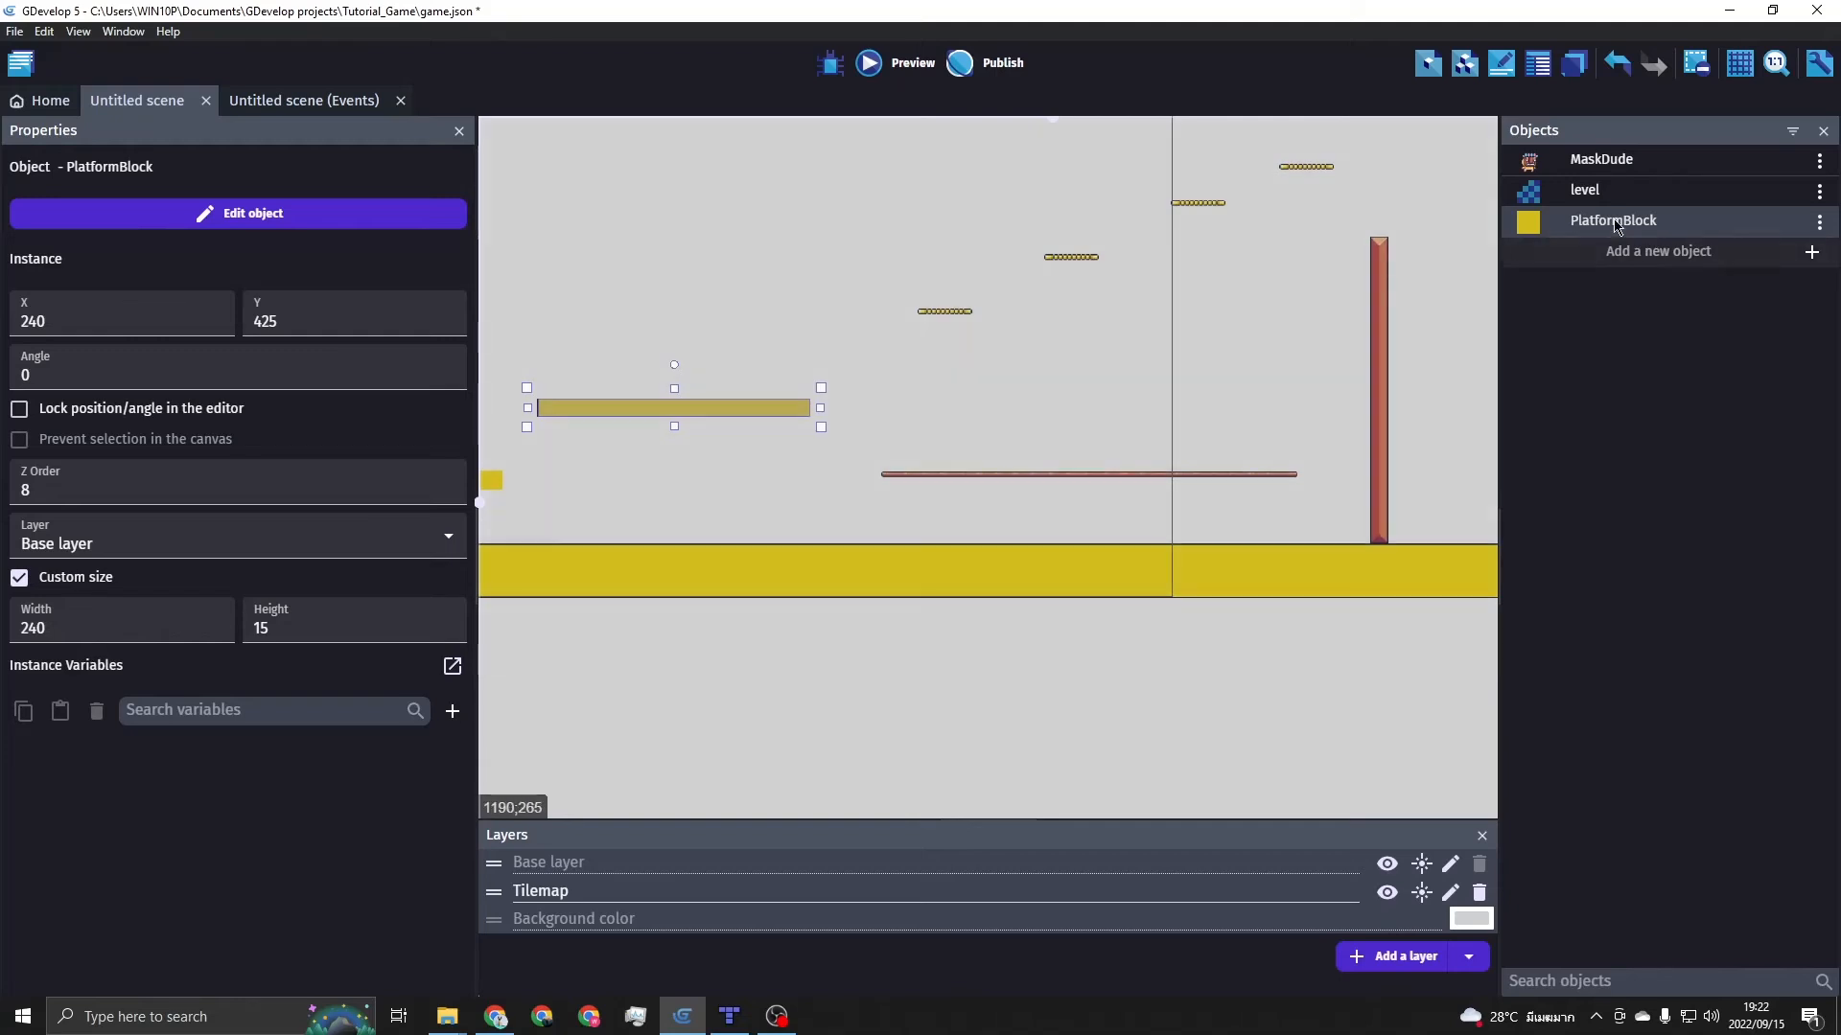
drag(1613, 220, 1362, 554)
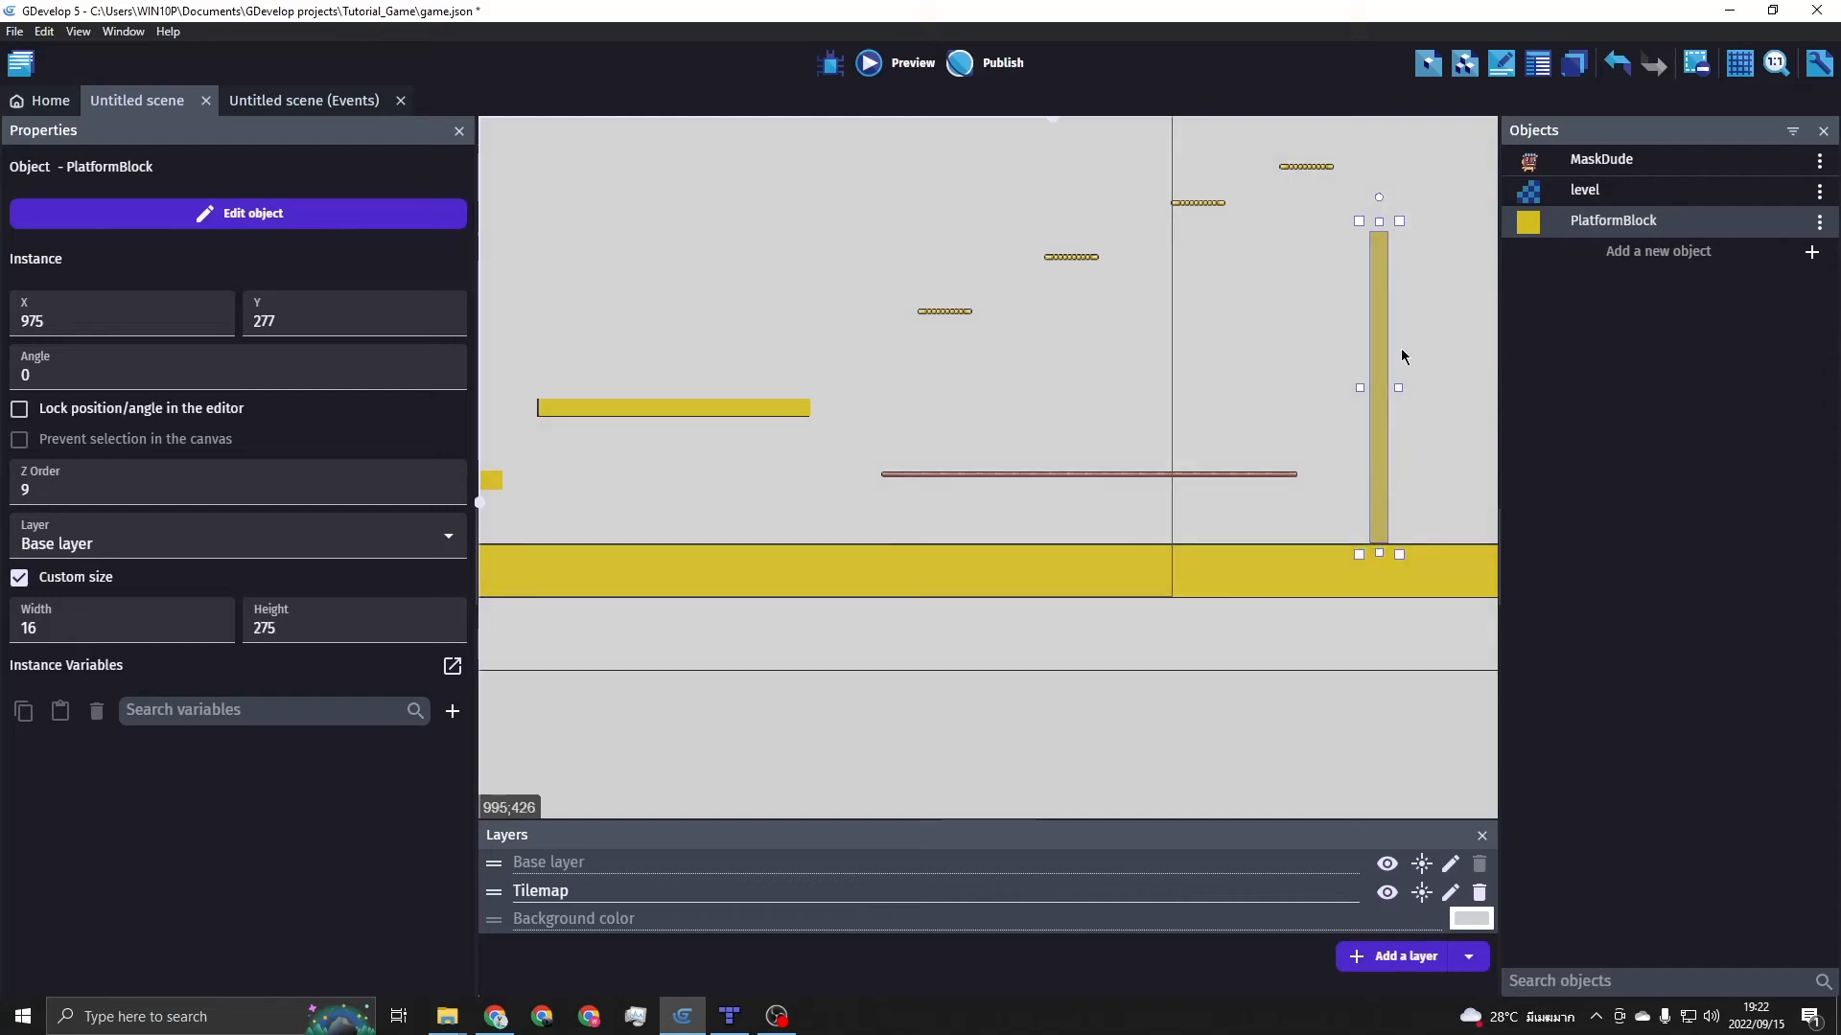
drag(1378, 223, 1378, 226)
click(1362, 382)
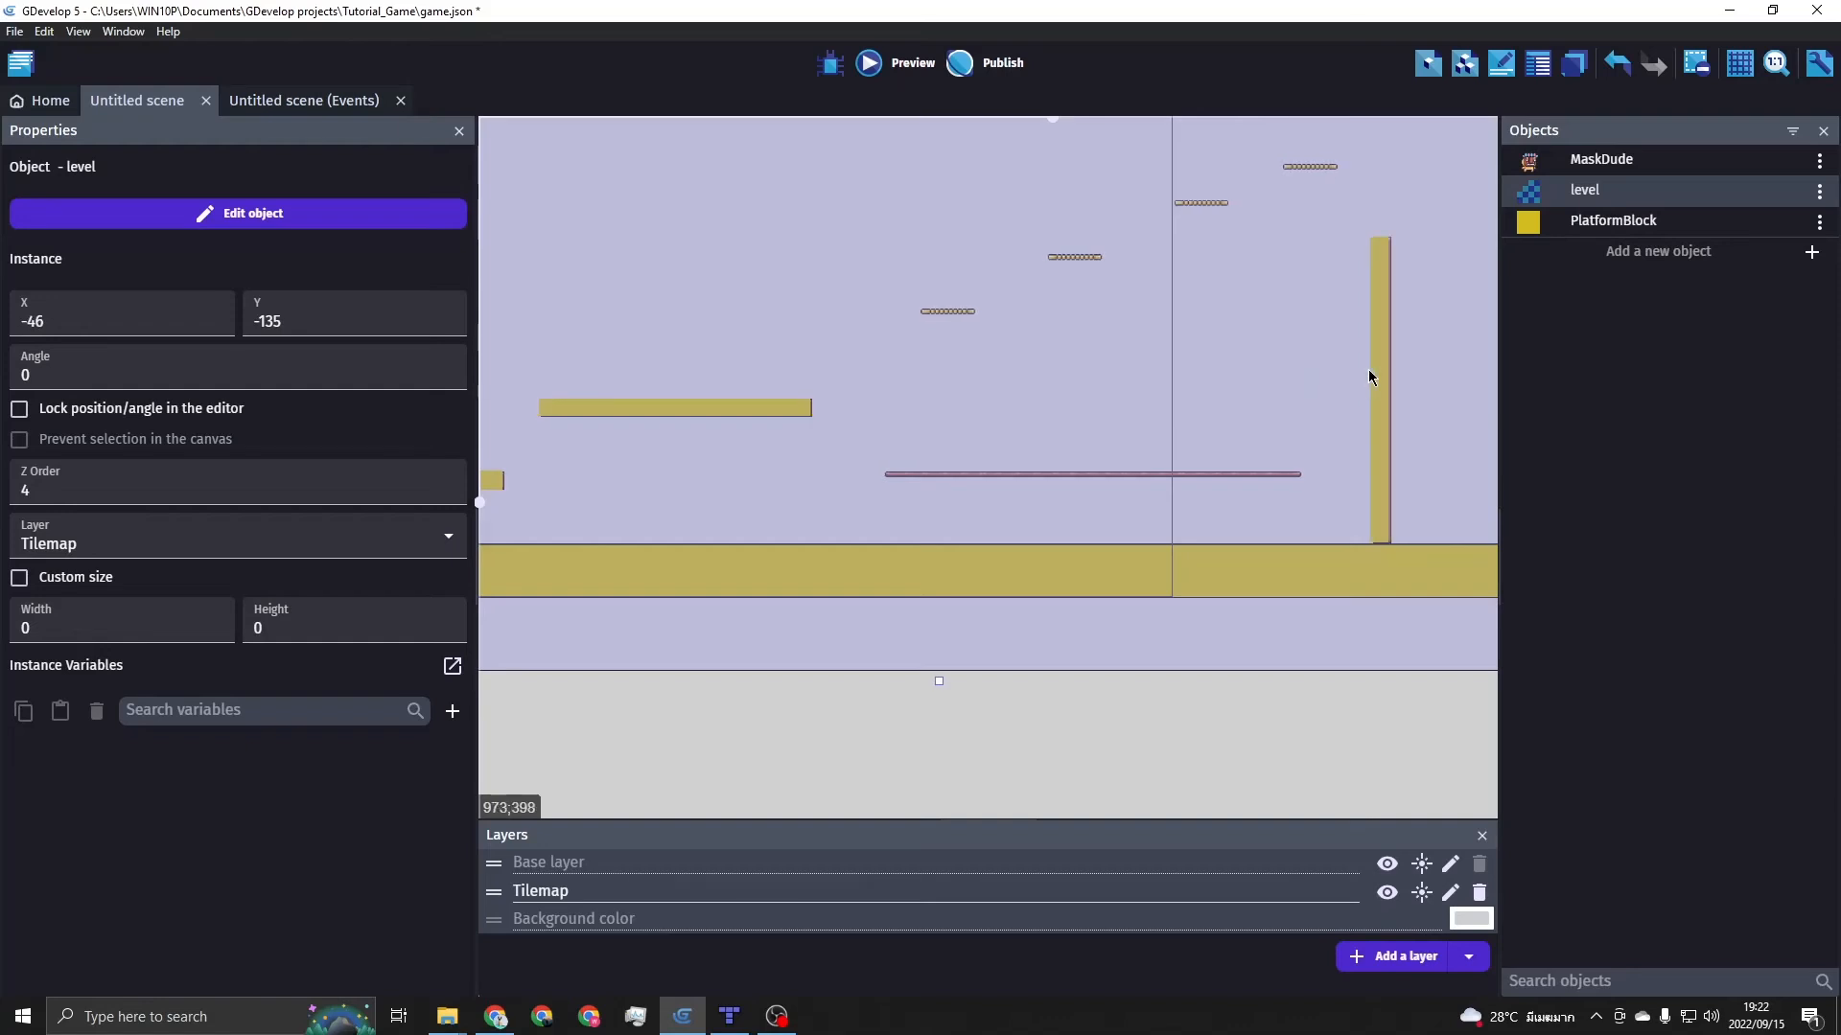
click(1369, 370)
drag(1359, 390, 1405, 387)
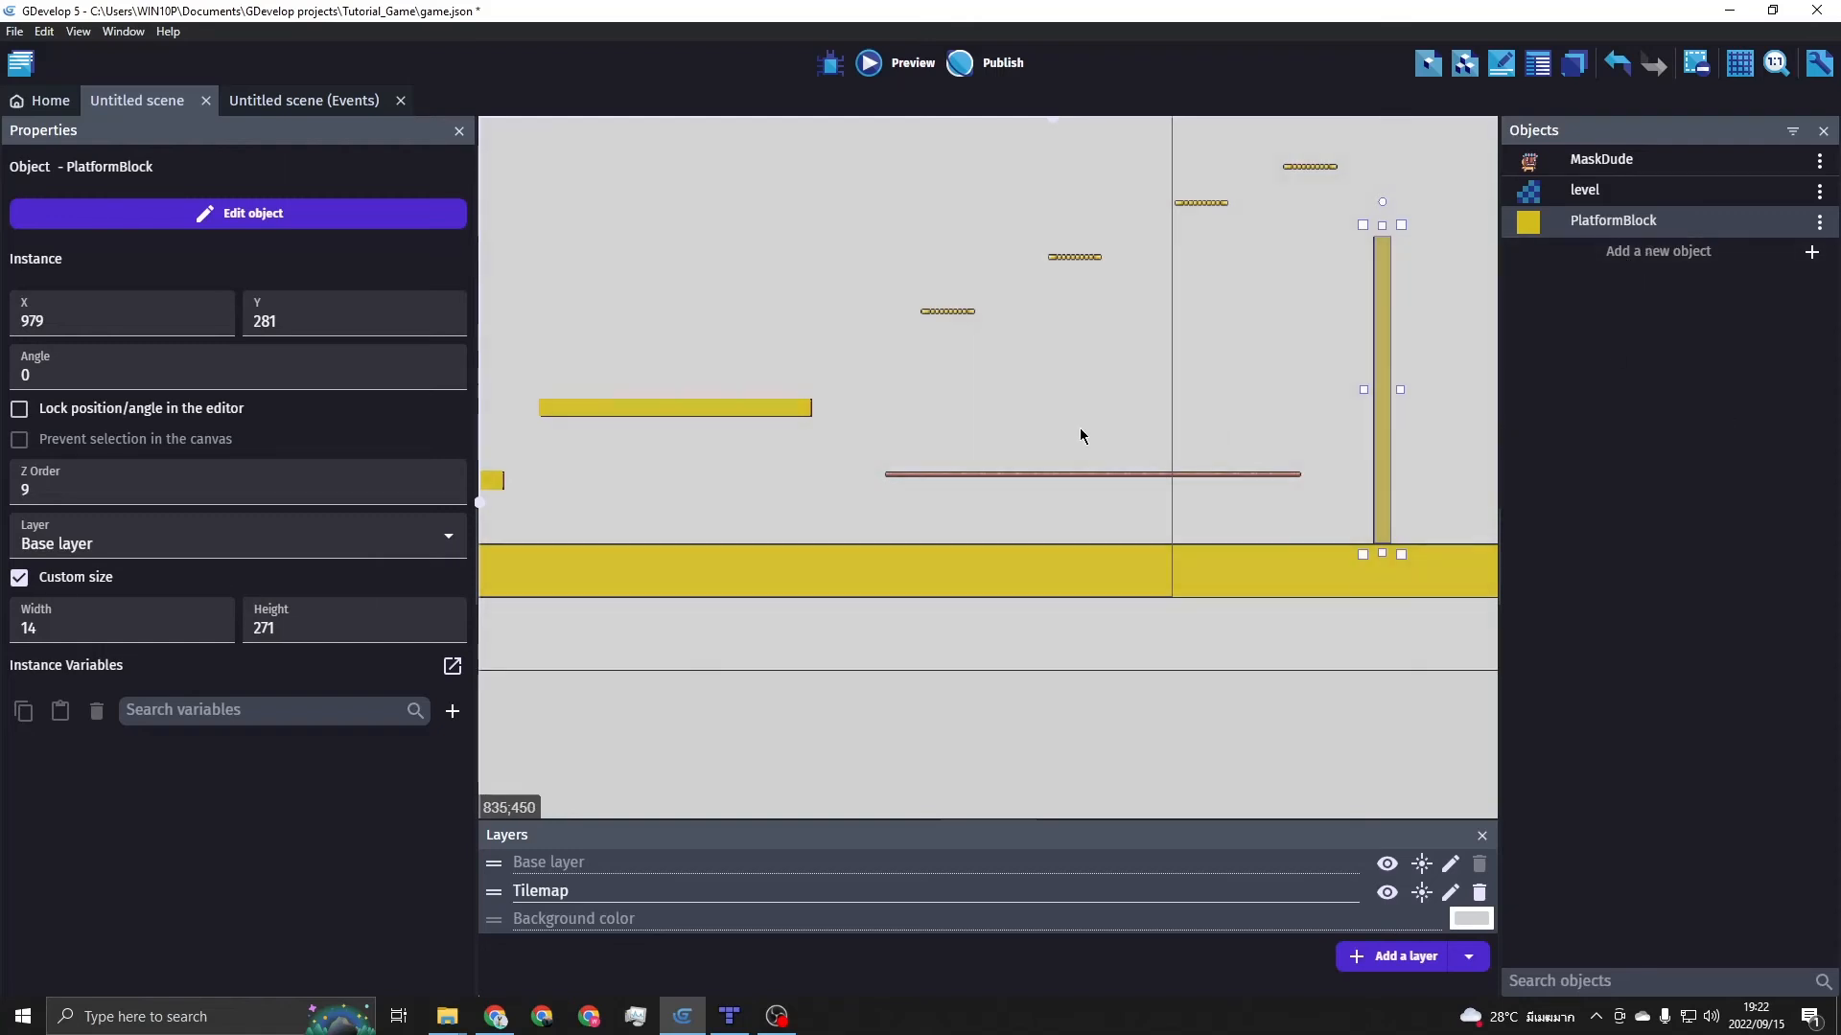
Preview the game and test MaskDude walking and jumping on the ground and platform blocks
scroll(786, 389, down, 3)
middle_drag(784, 253, 1006, 390)
click(915, 64)
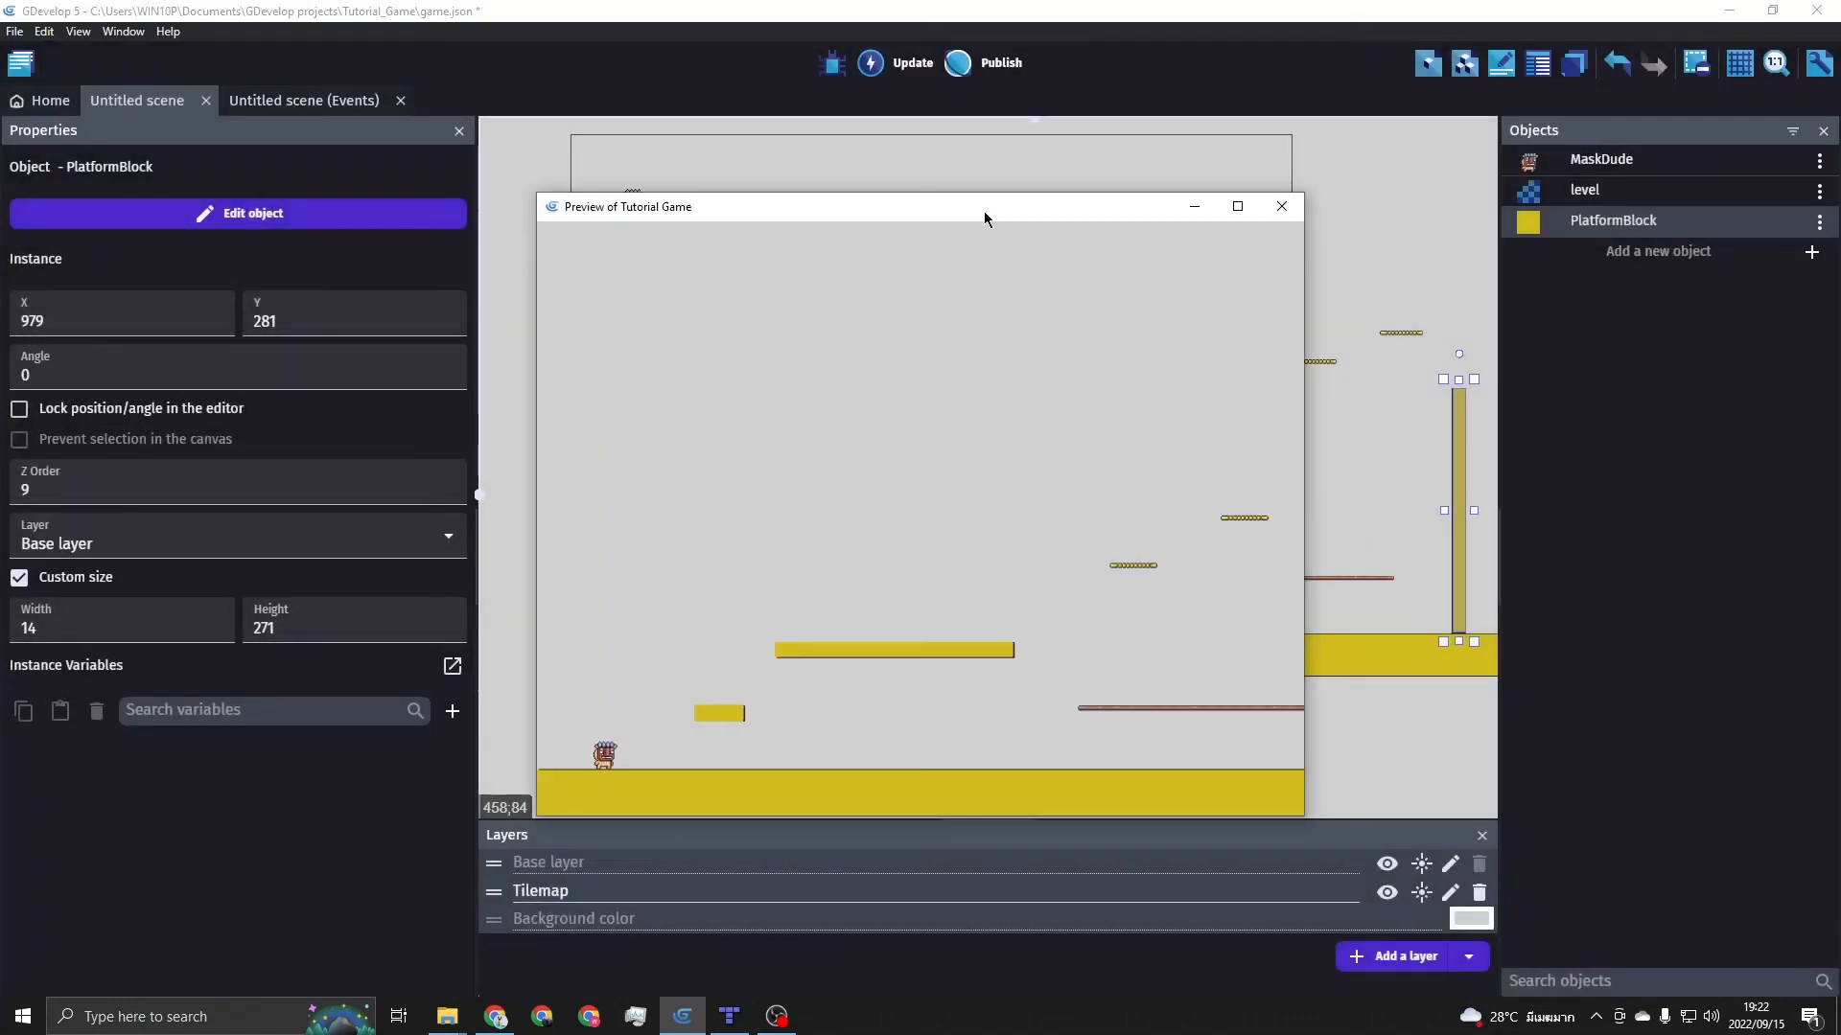
key(Right)
key(Left)
key(Right)
key(space)
key(Right)
key(space)
key(space)
key(Right)
key(Left)
key(space)
key(Left)
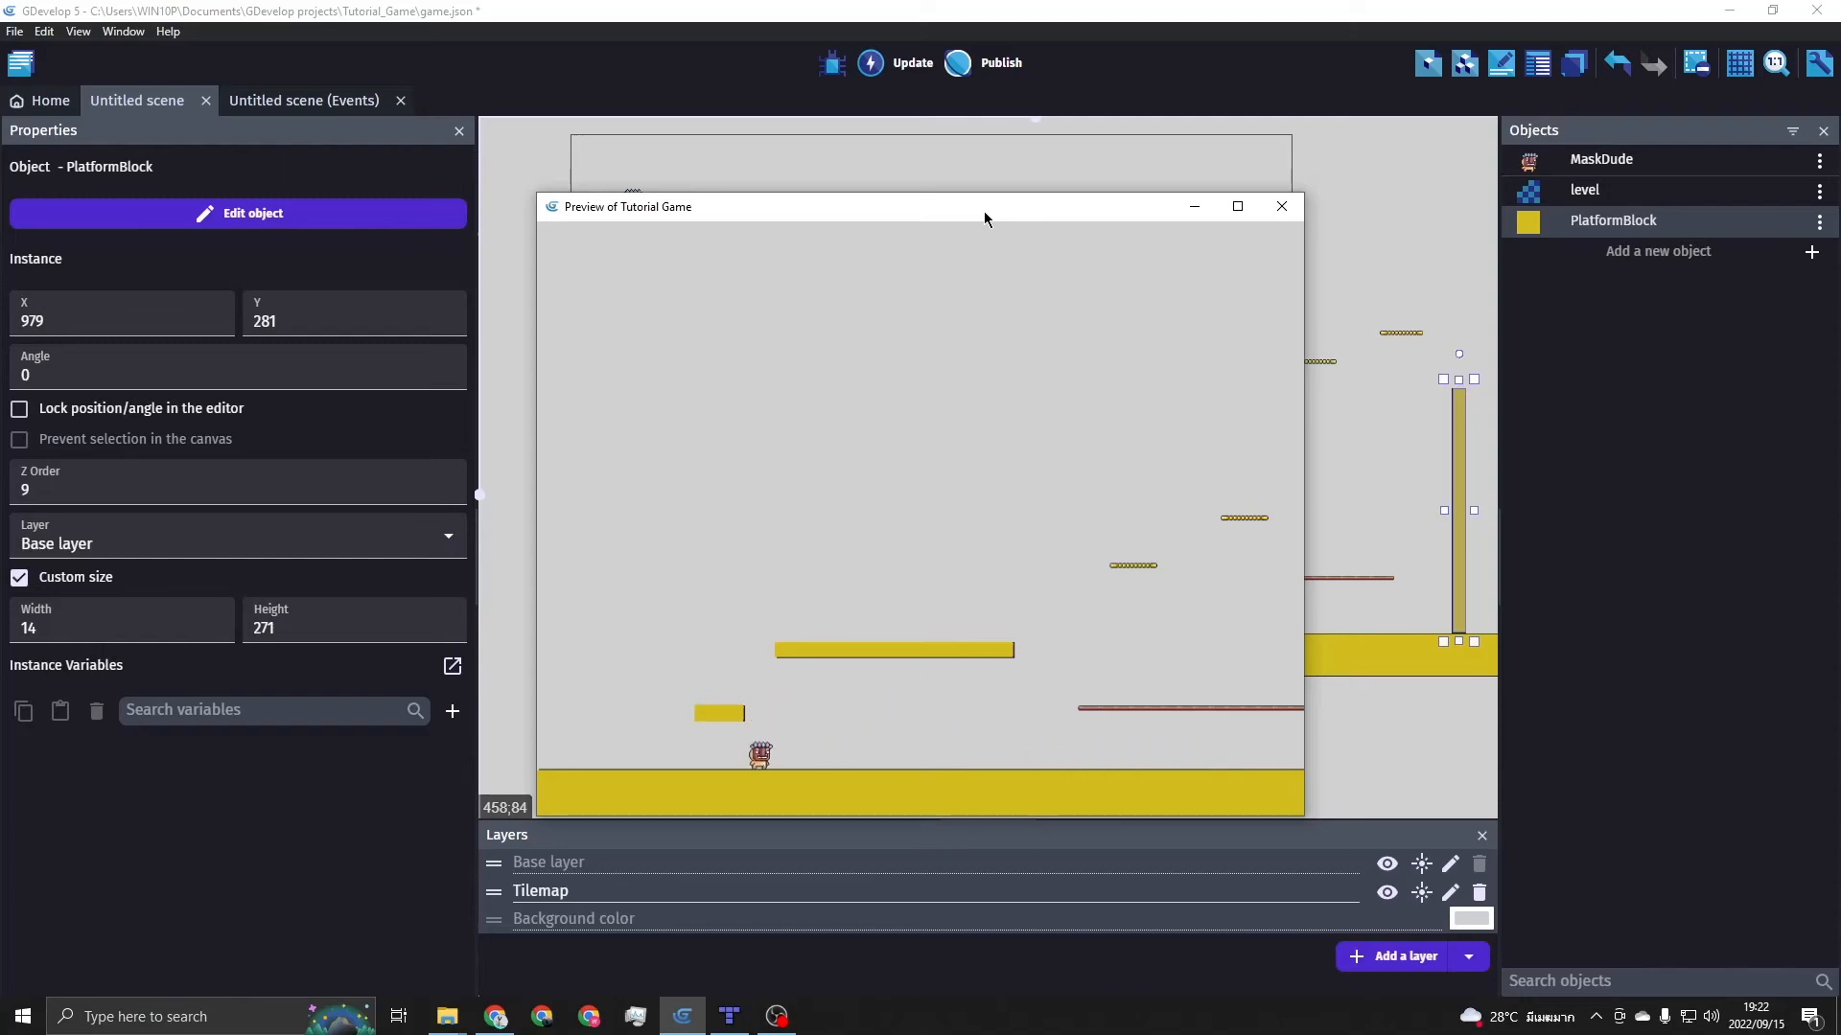
Test a few more MaskDude jumps in both directions in the running preview, and close it
key(space)
key(Left)
key(space)
key(Right)
key(space)
key(Left)
click(1281, 207)
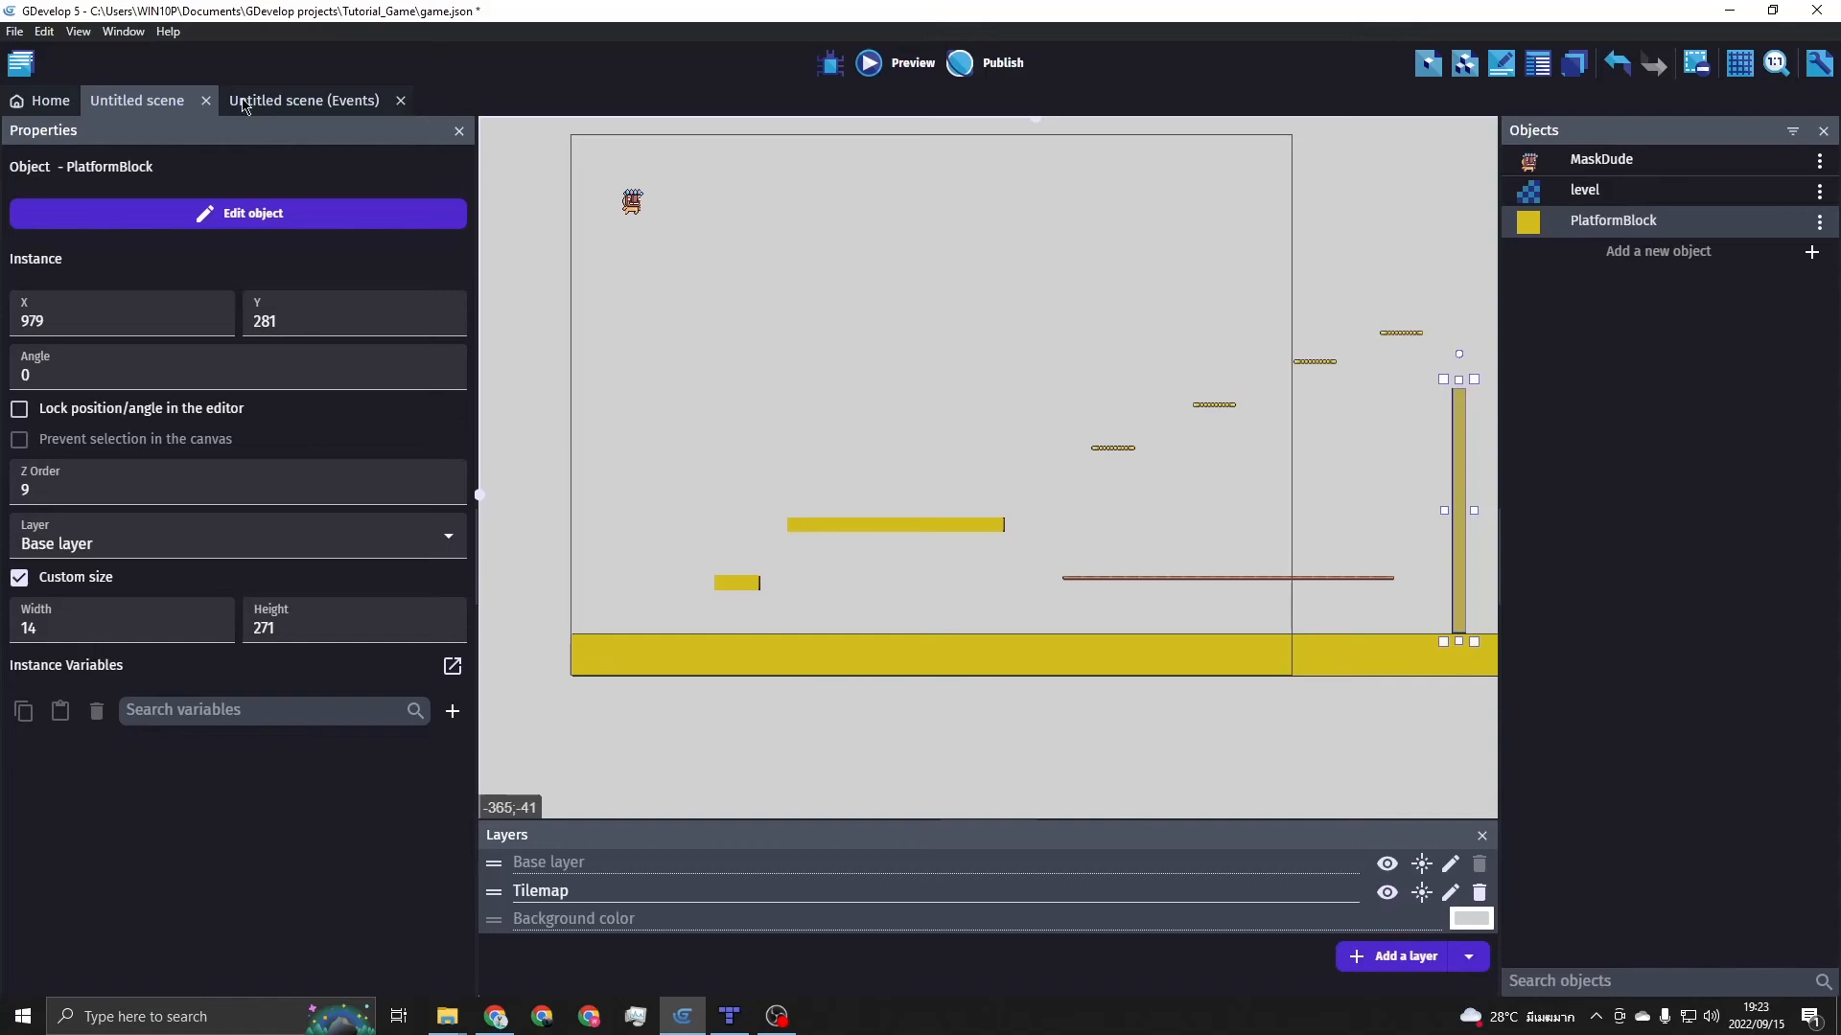
Add the scene's first event with the condition "At the beginning of the scene"
click(342, 106)
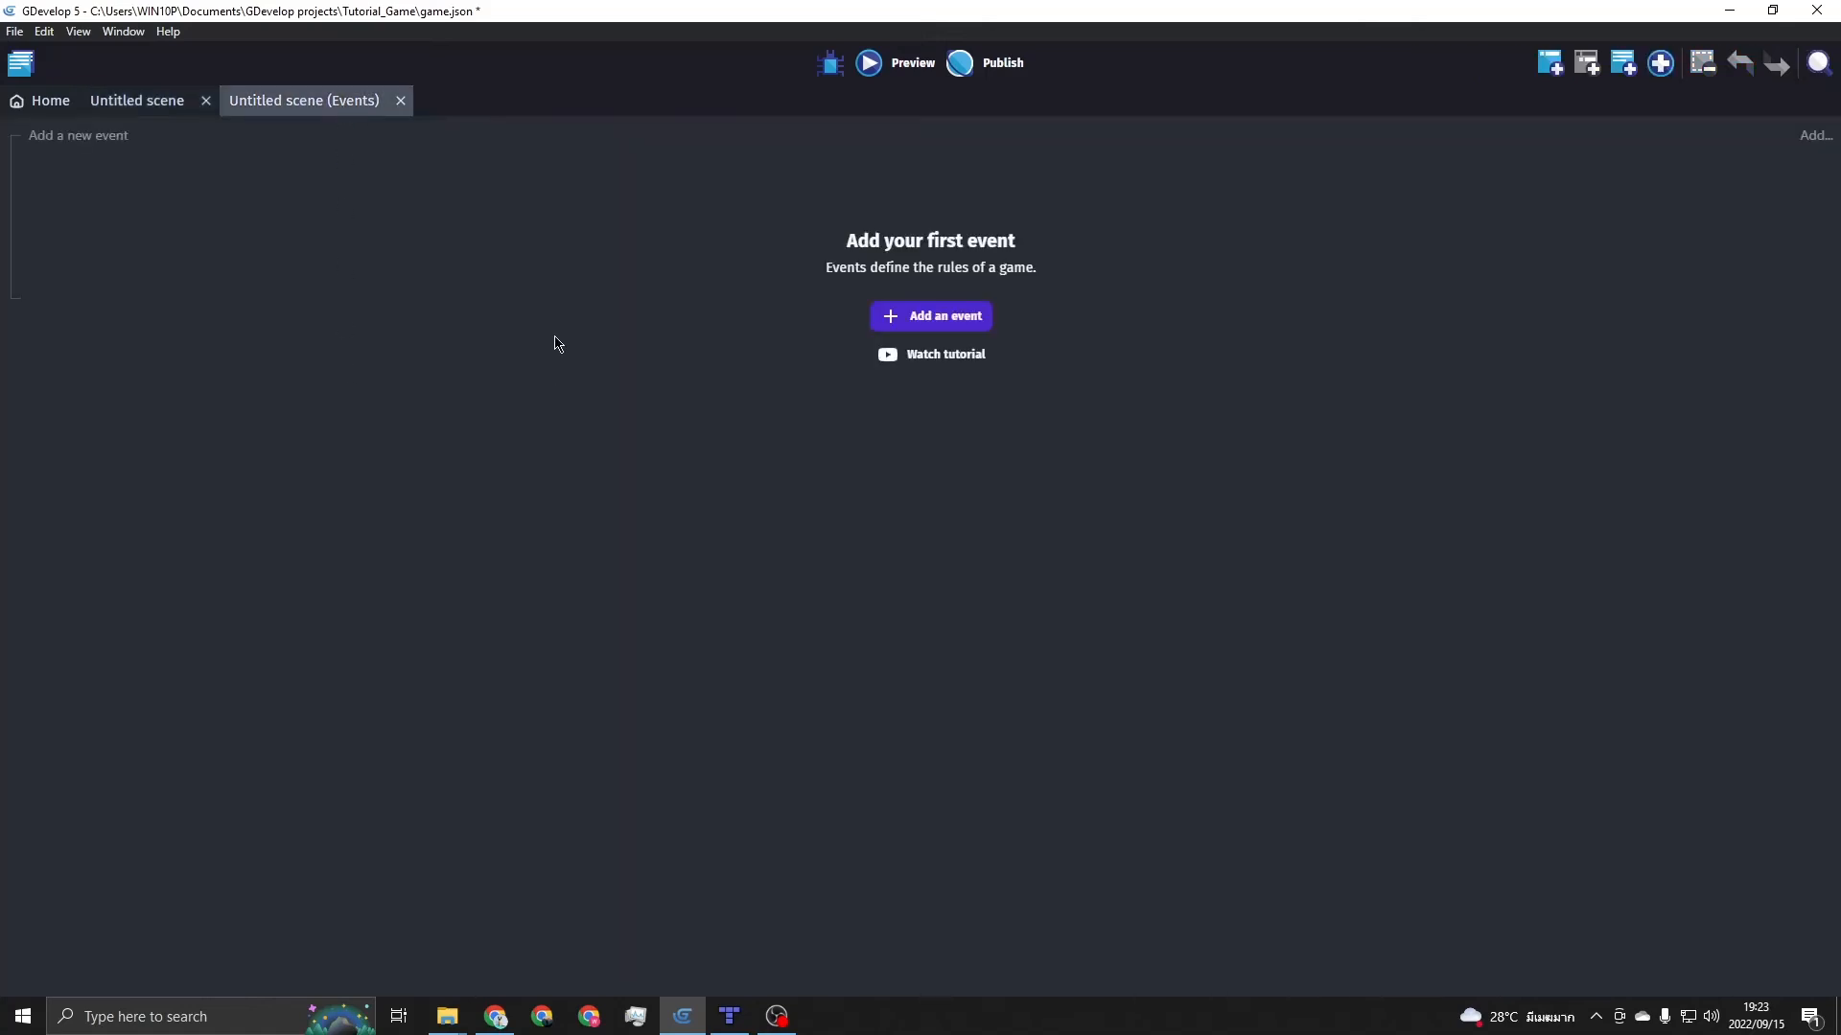
click(944, 328)
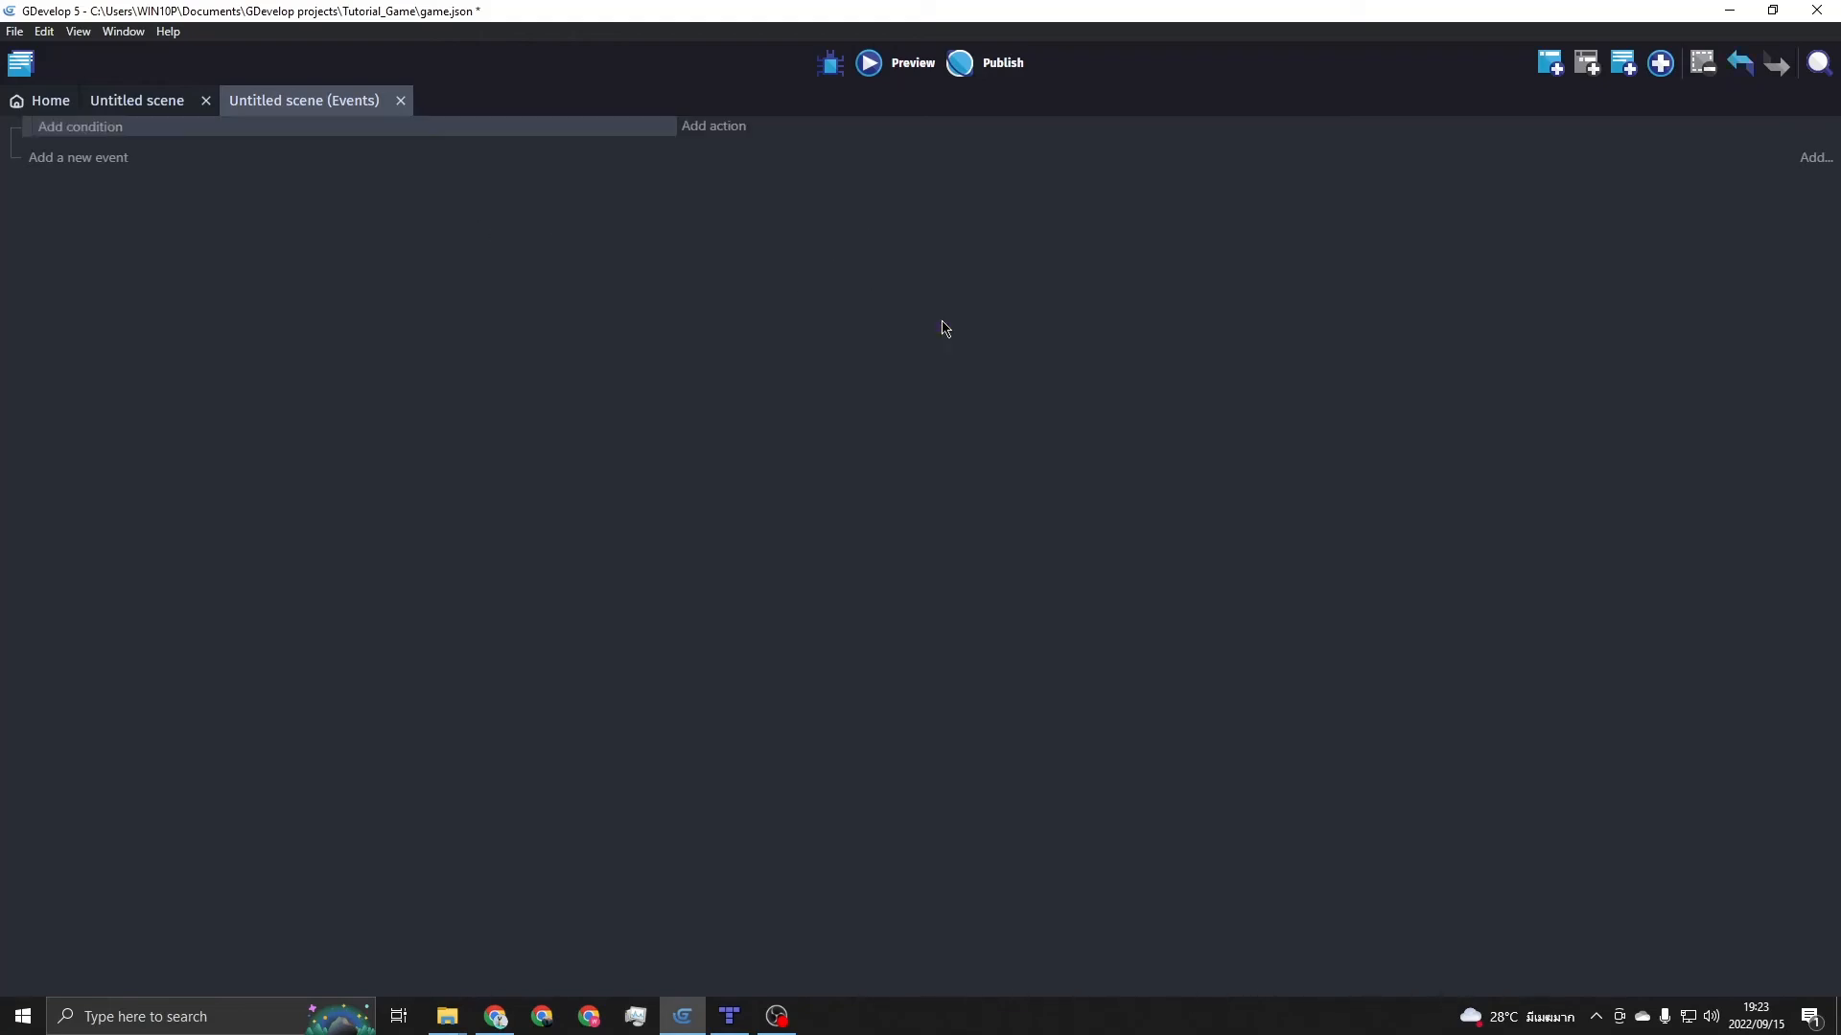
click(90, 140)
text(at the)
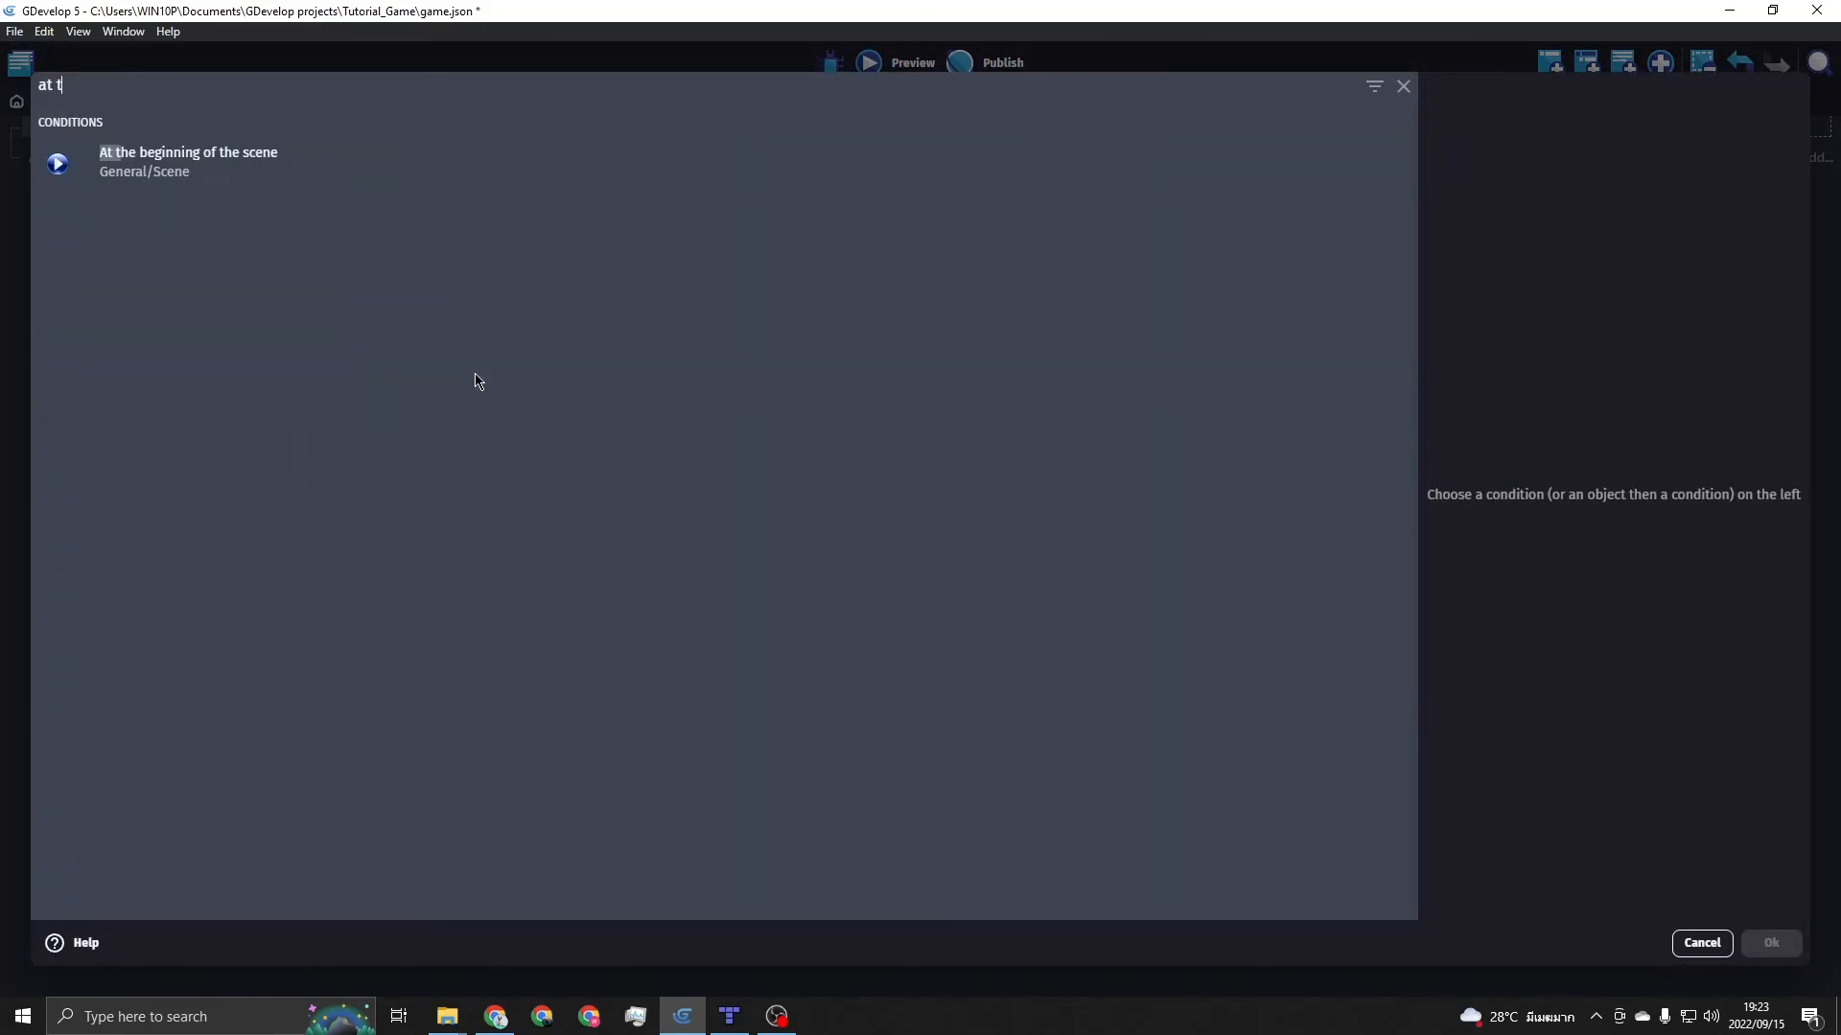
click(180, 155)
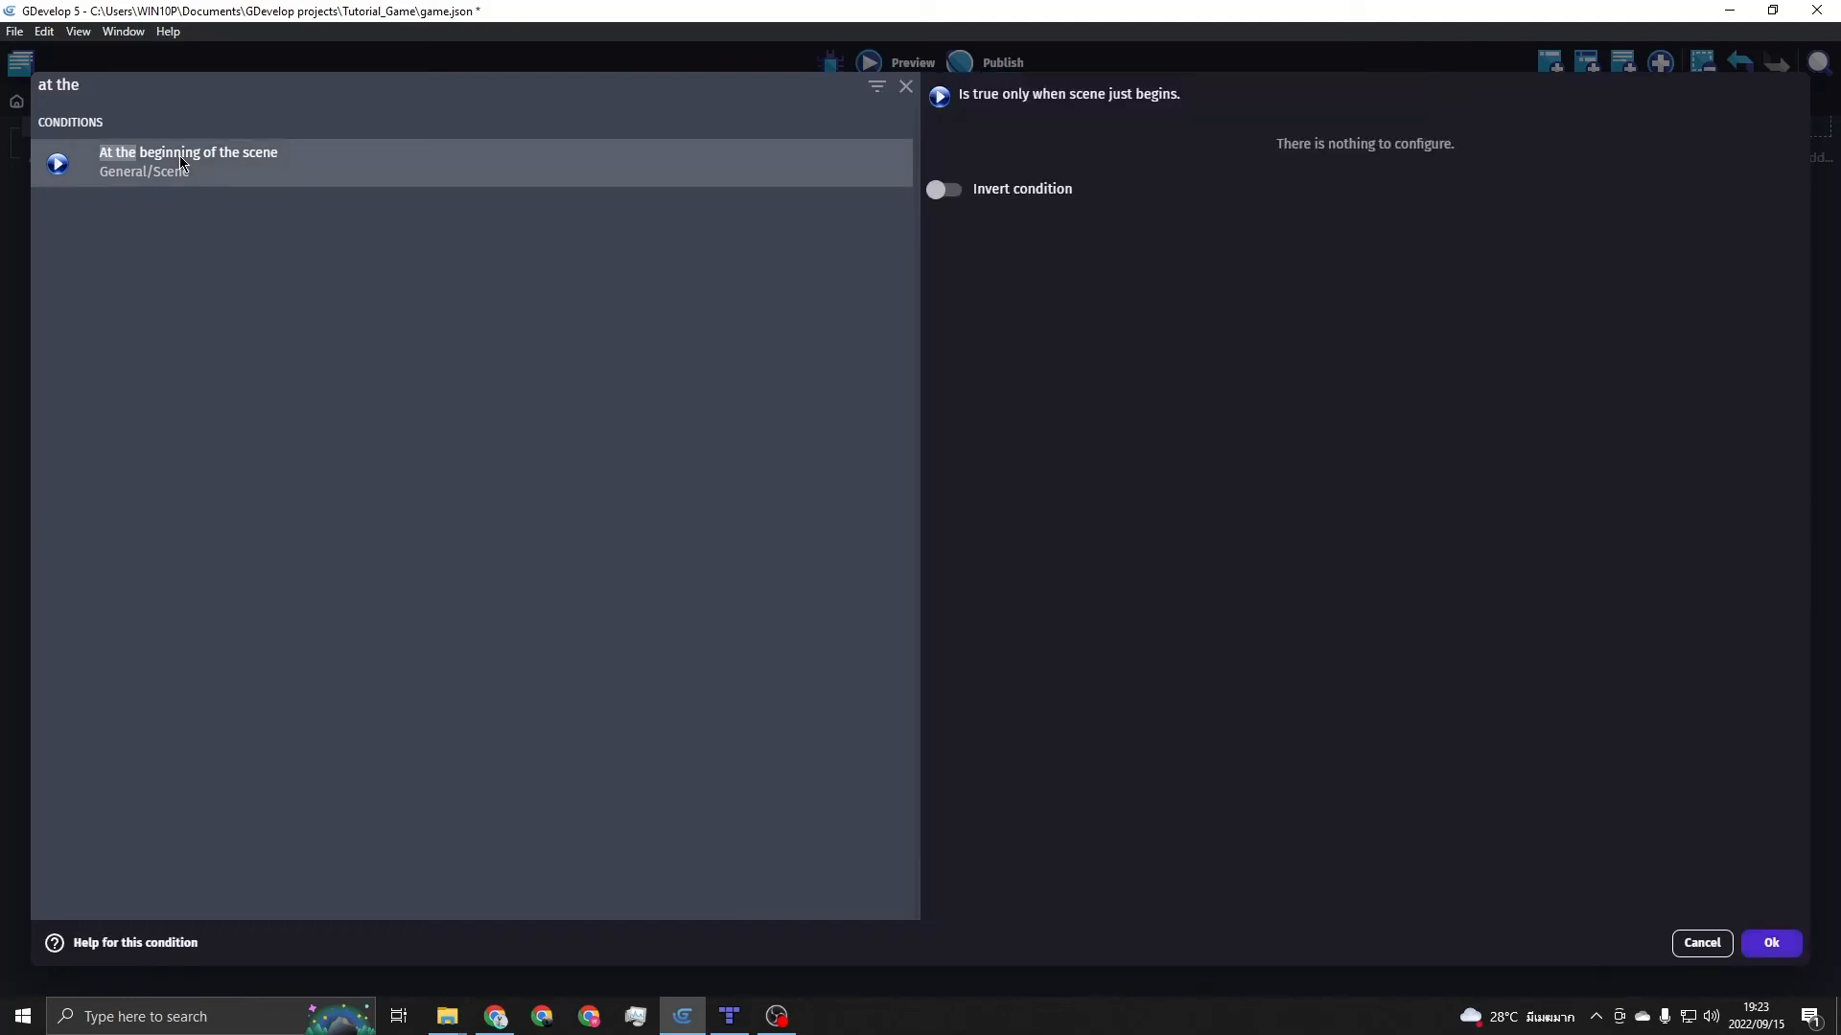
click(1771, 943)
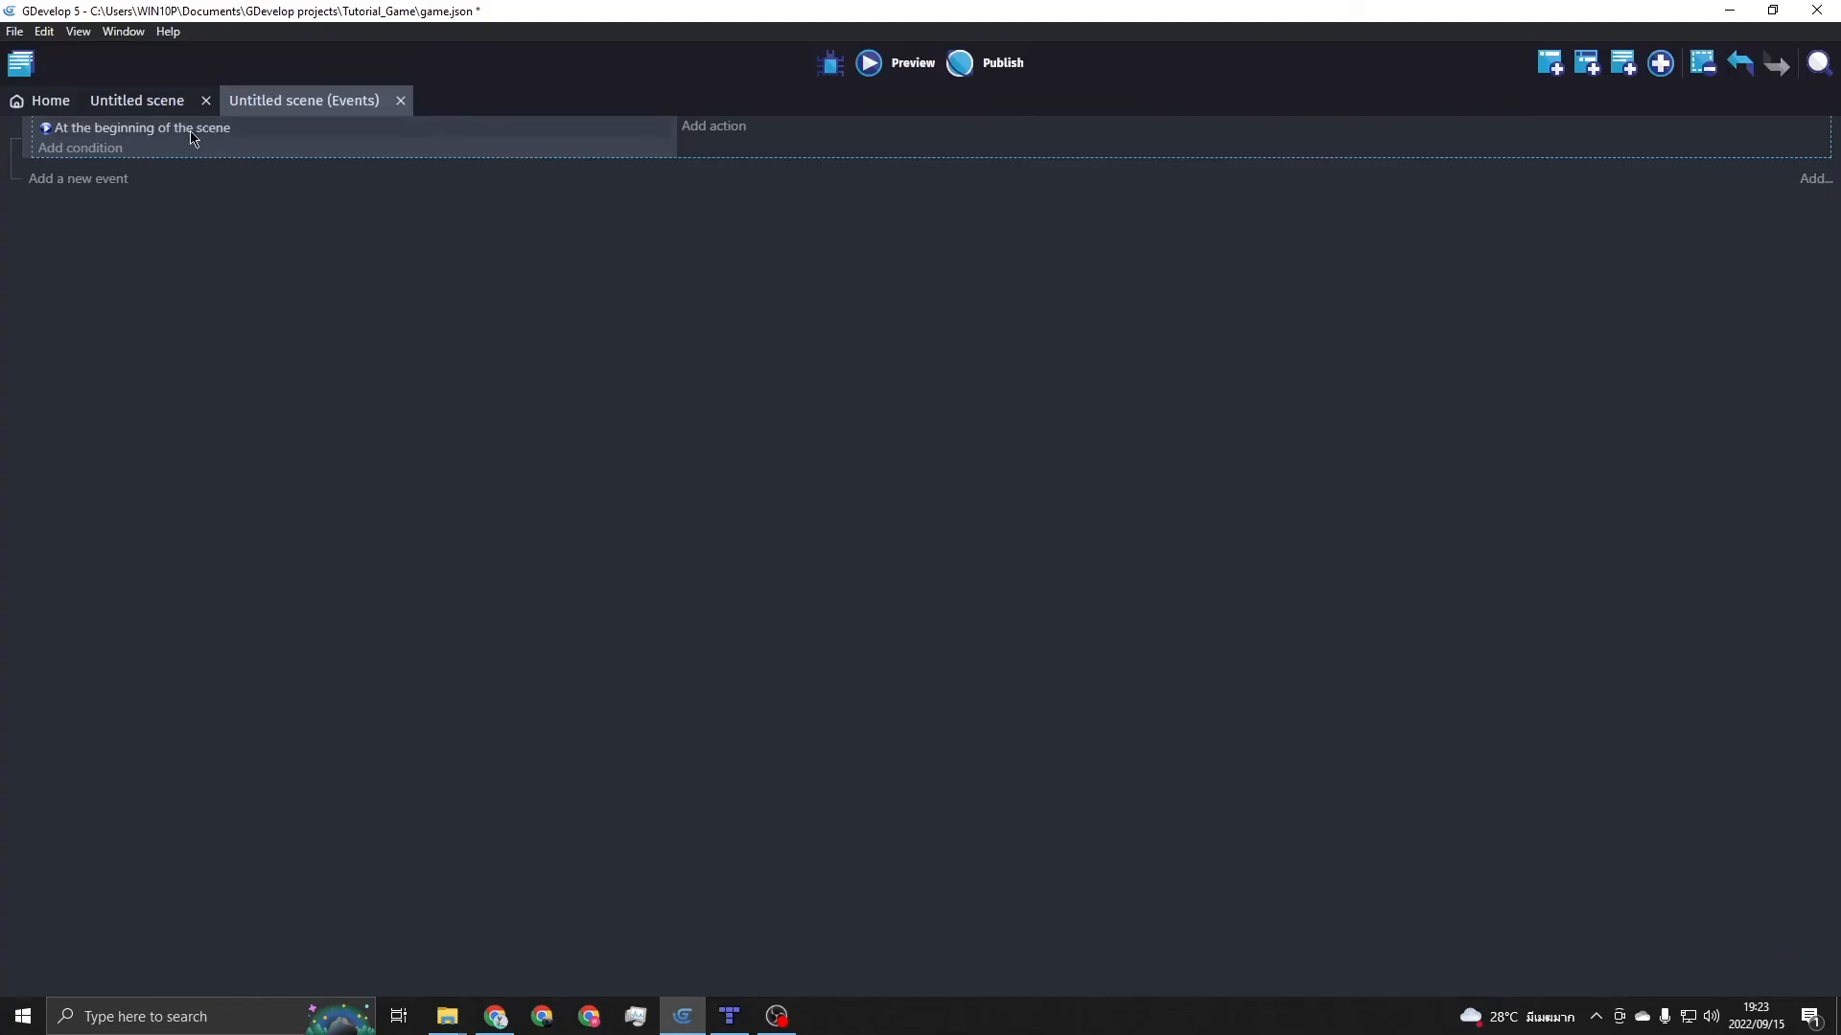
Add a Hide action for PlatformBlock to the scene-start event
click(744, 133)
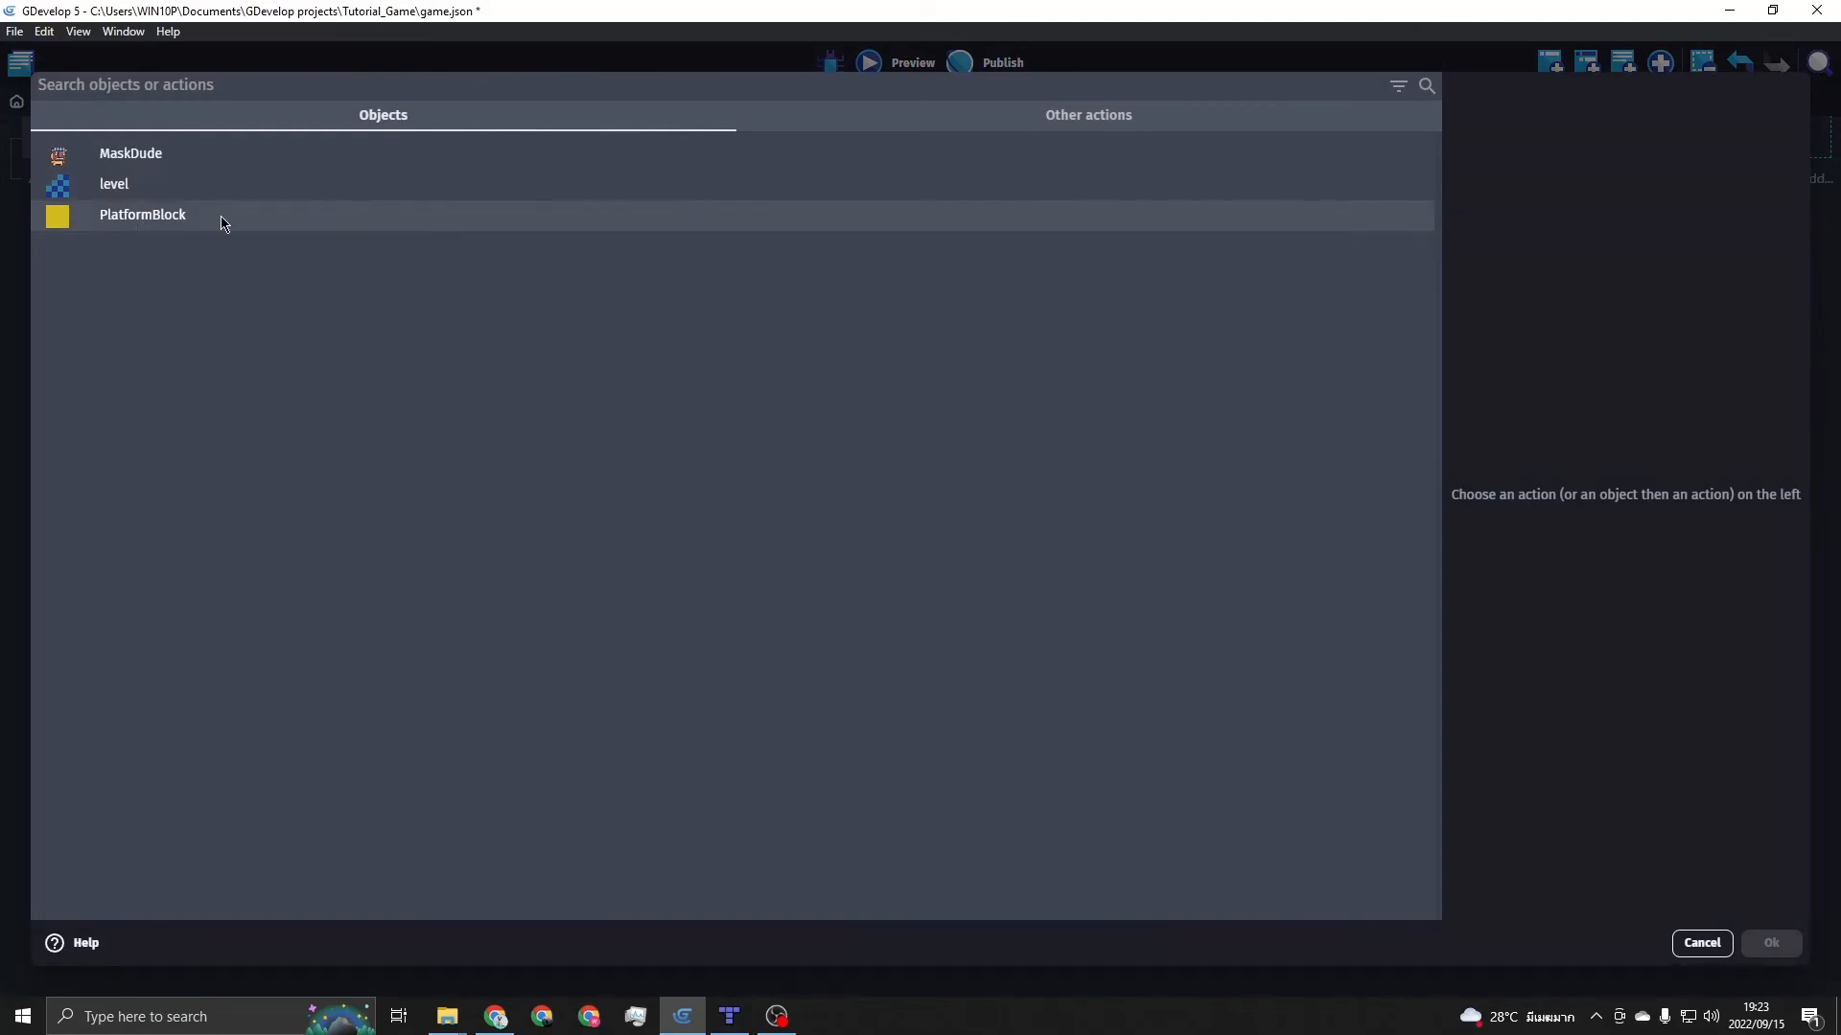
click(112, 223)
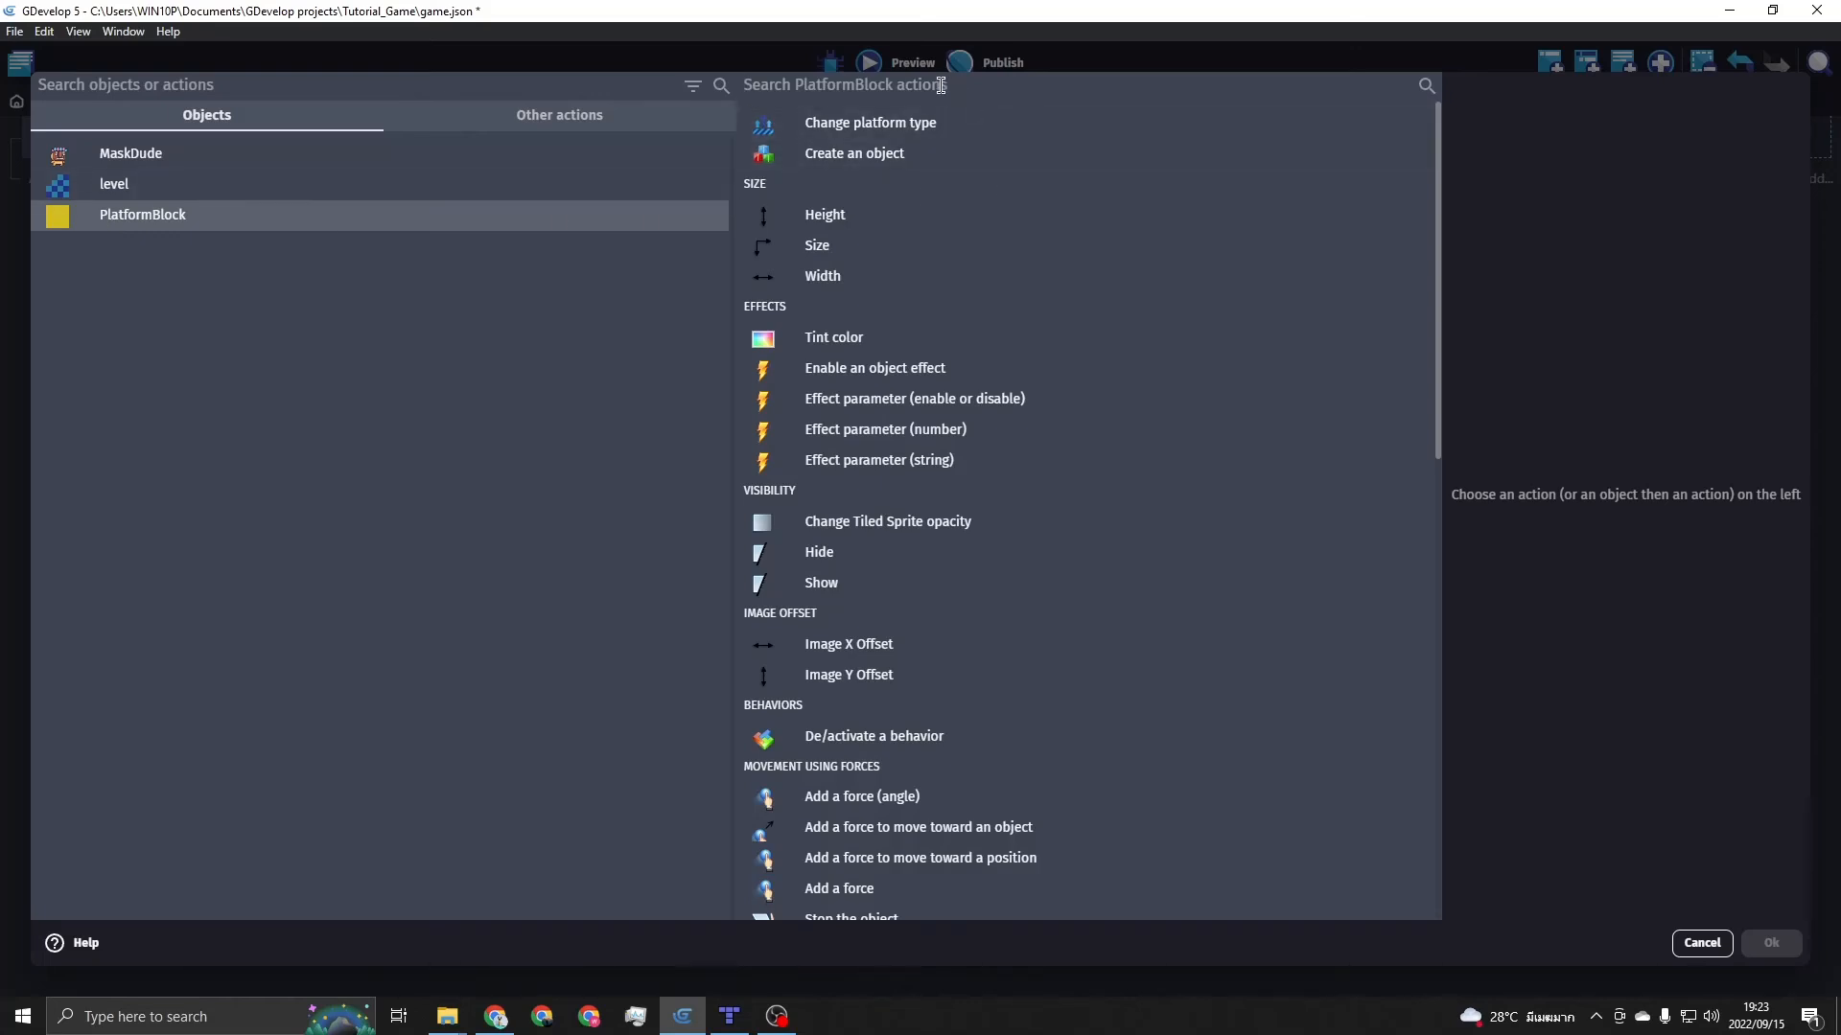
text(hide)
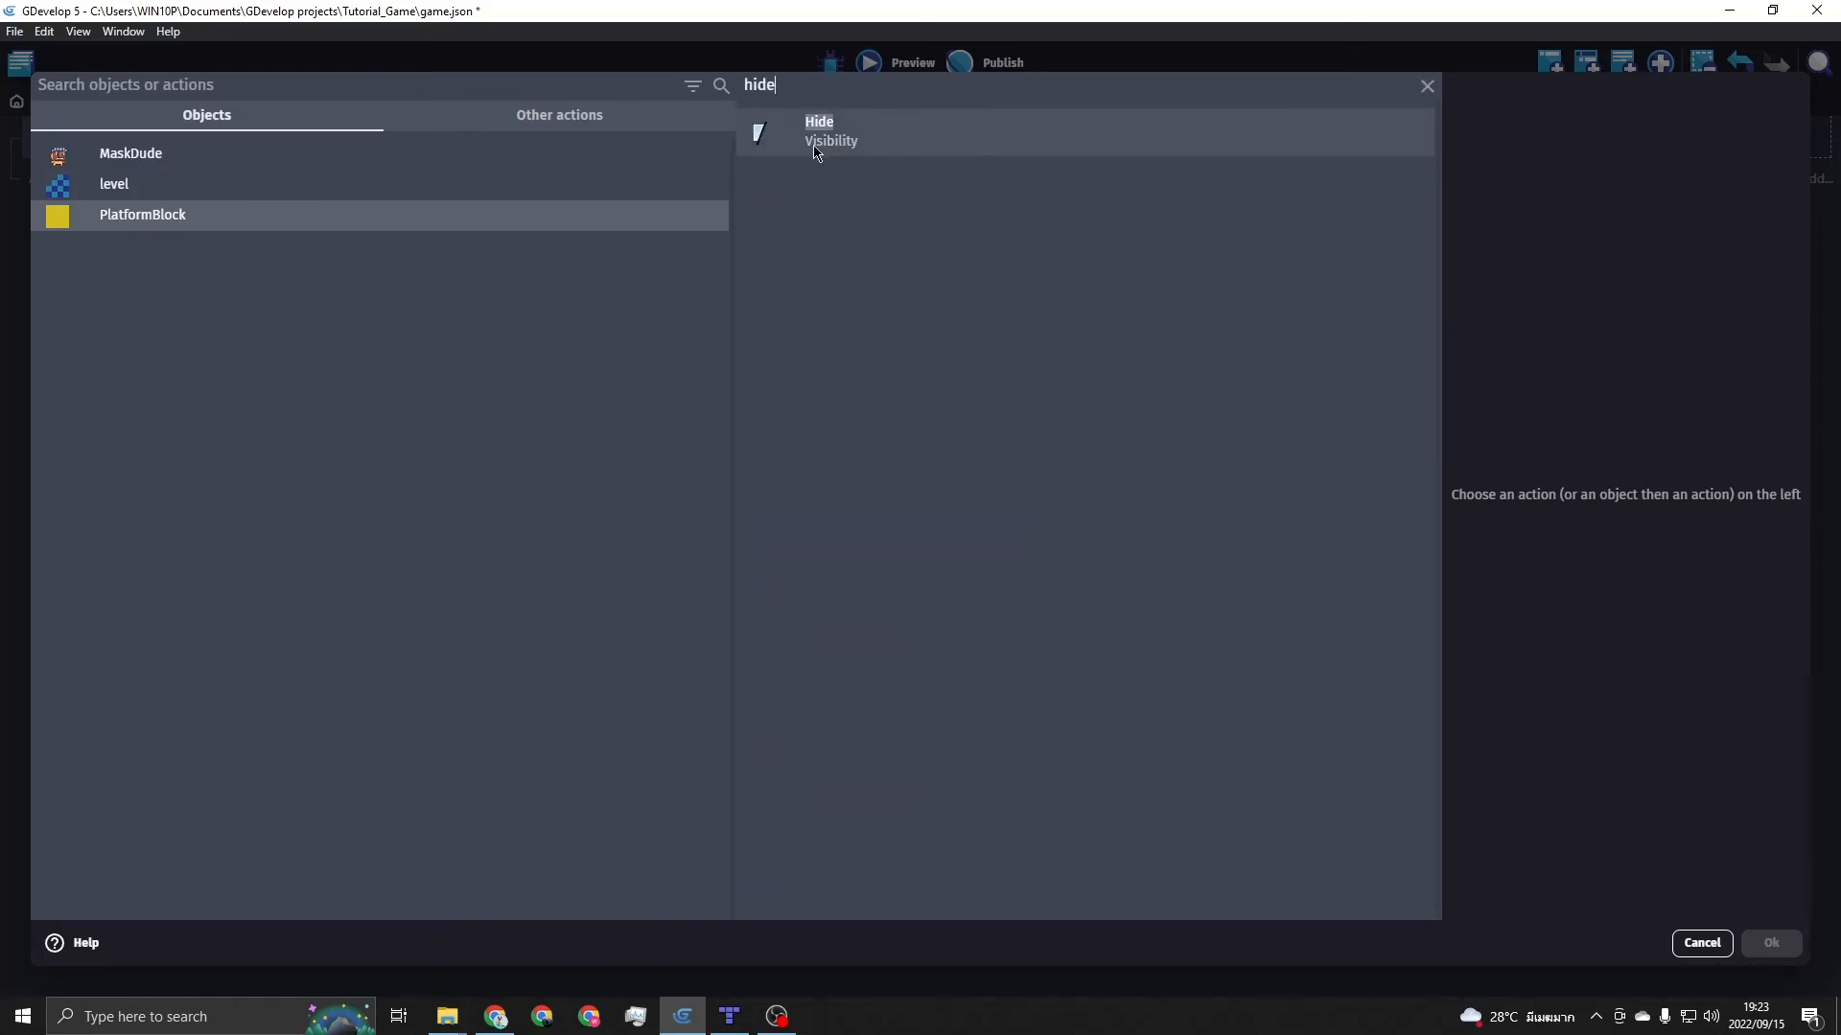
click(823, 120)
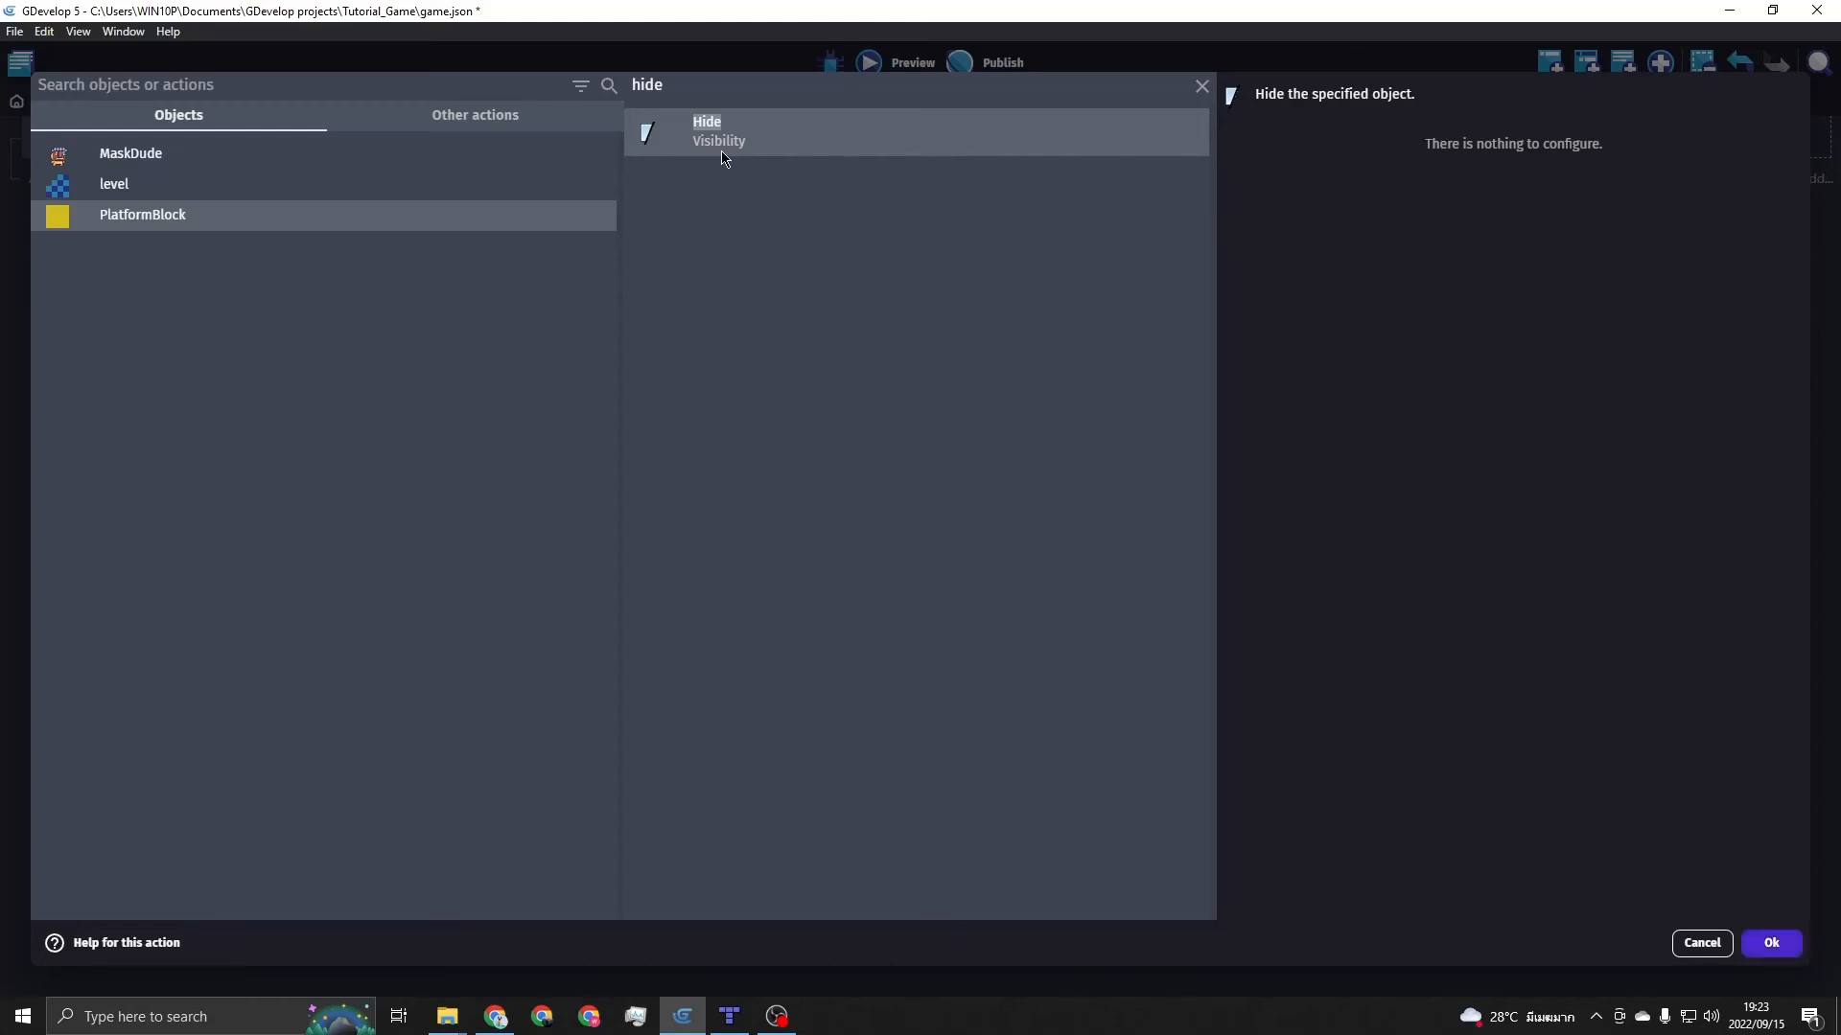
click(1791, 945)
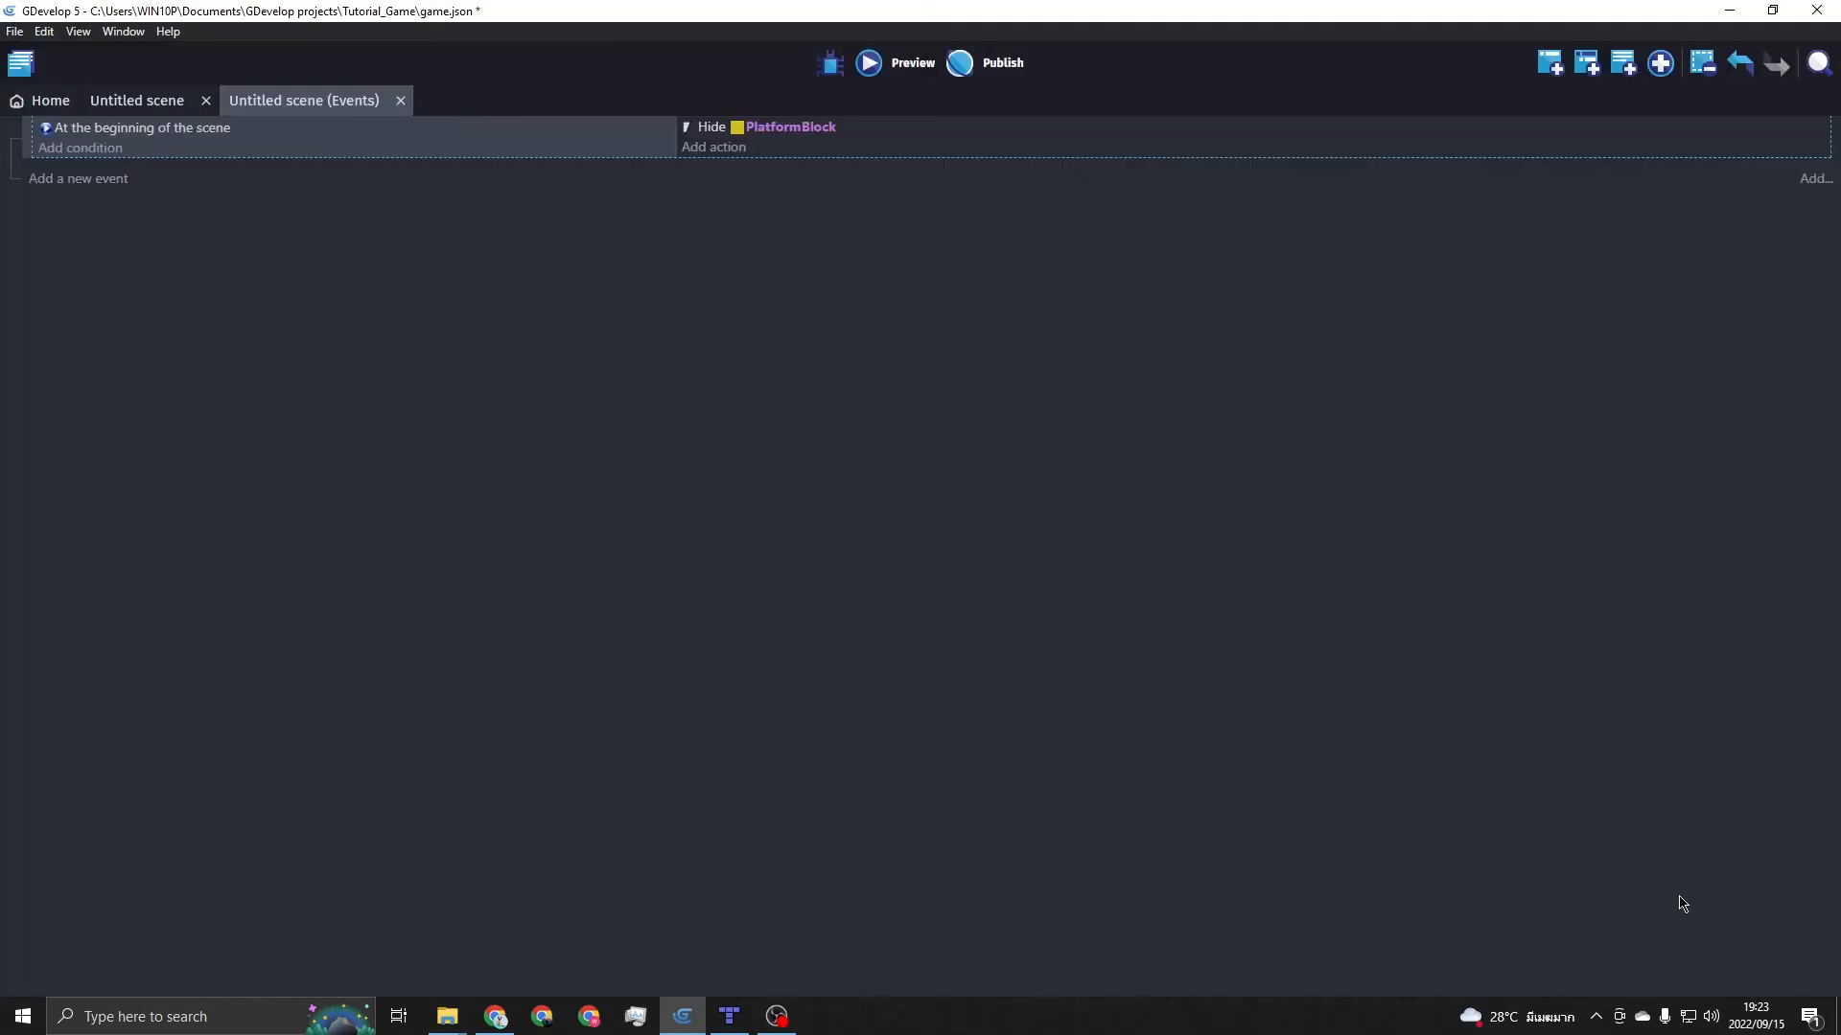
Preview the game and test MaskDude walking and jumping on the level with the platform blocks hidden
click(913, 63)
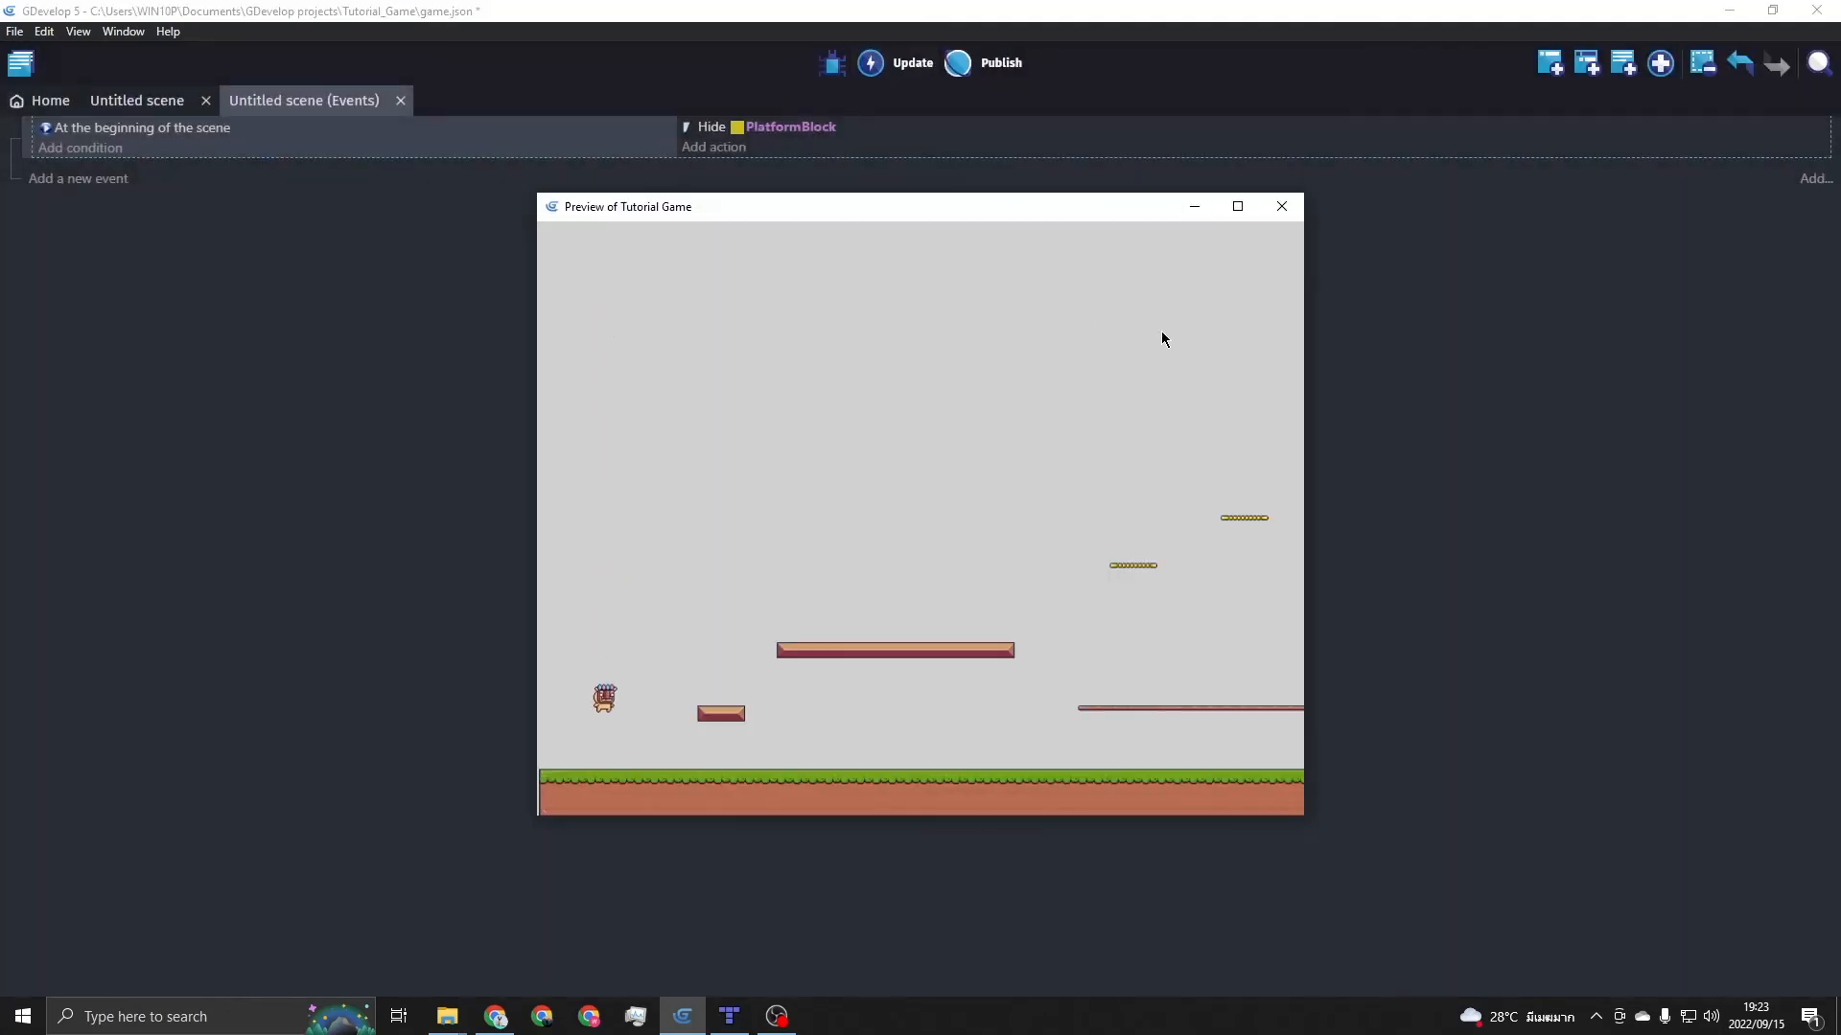
key(Right)
key(Left)
key(Right)
key(space)
key(space)
key(Right)
key(Left)
key(Right)
key(Left)
key(Right)
key(space)
key(Left)
key(space)
key(Right)
key(space)
key(Right)
key(Left)
key(space)
click(1280, 206)
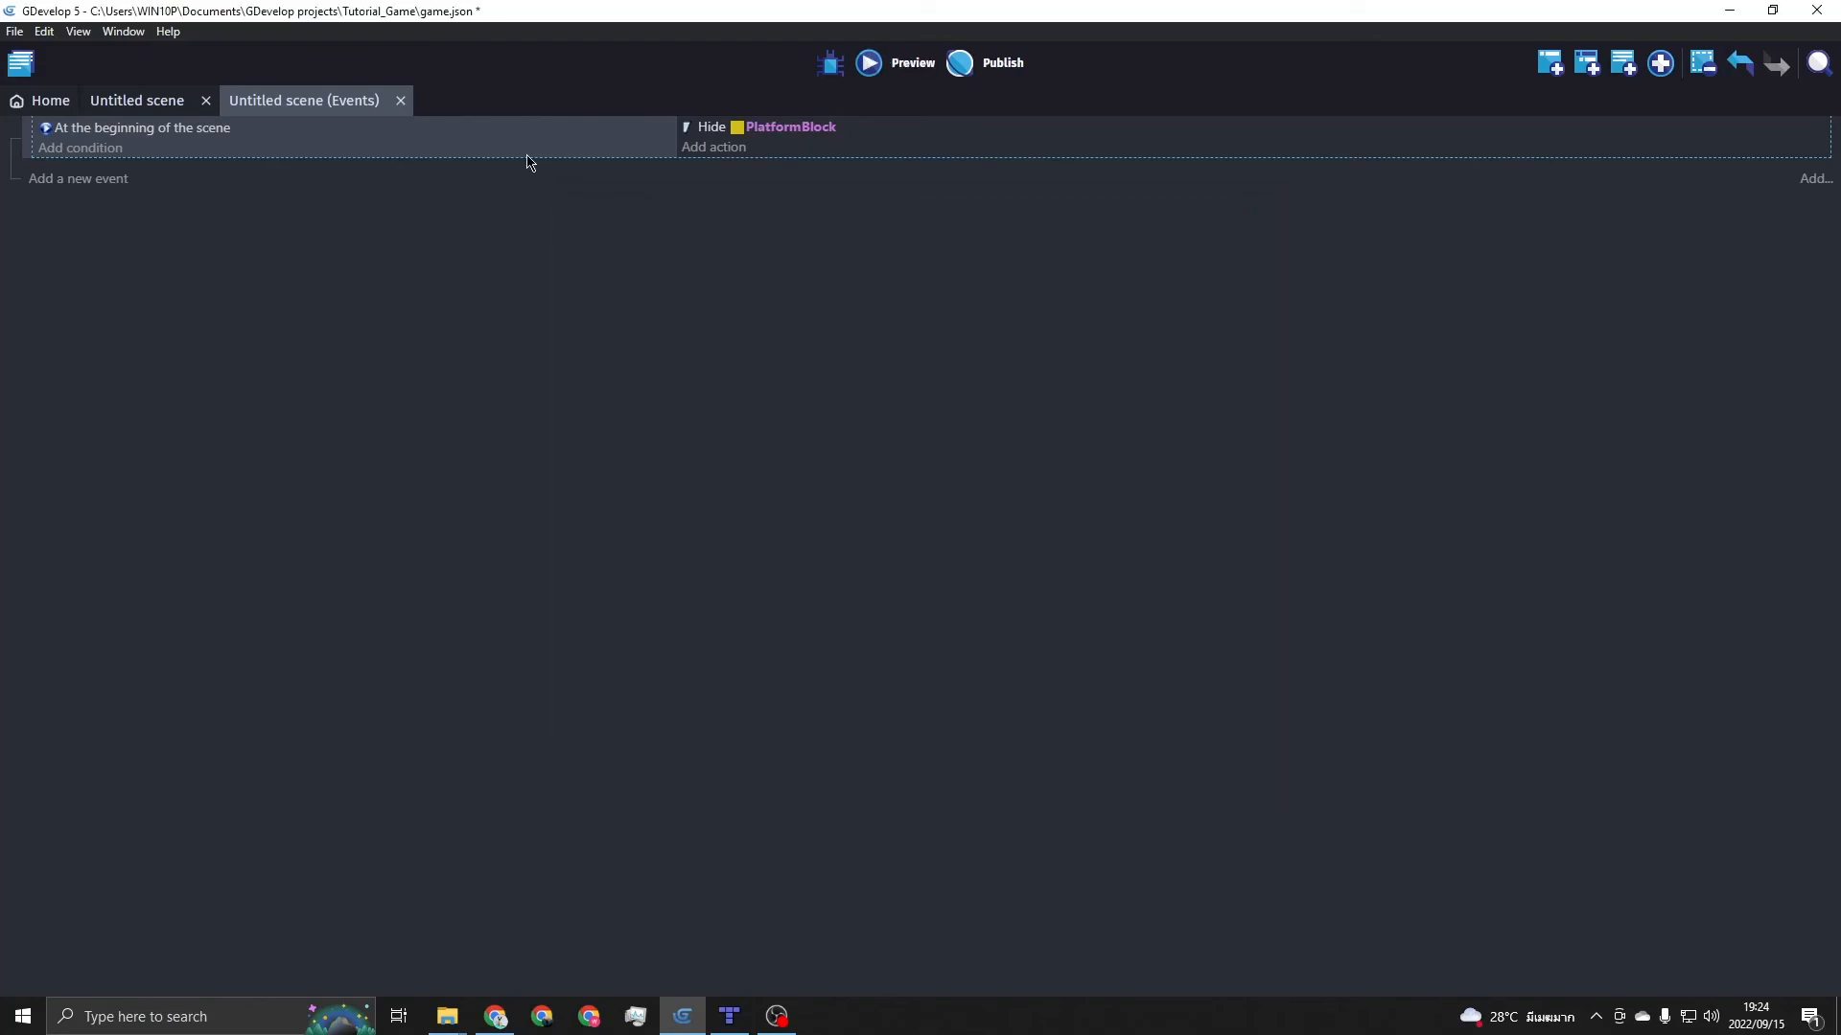
Return to the scene layout and preview the game again, testing MaskDude's jumps while moving along the level
click(137, 101)
middle_drag(1262, 521, 1055, 495)
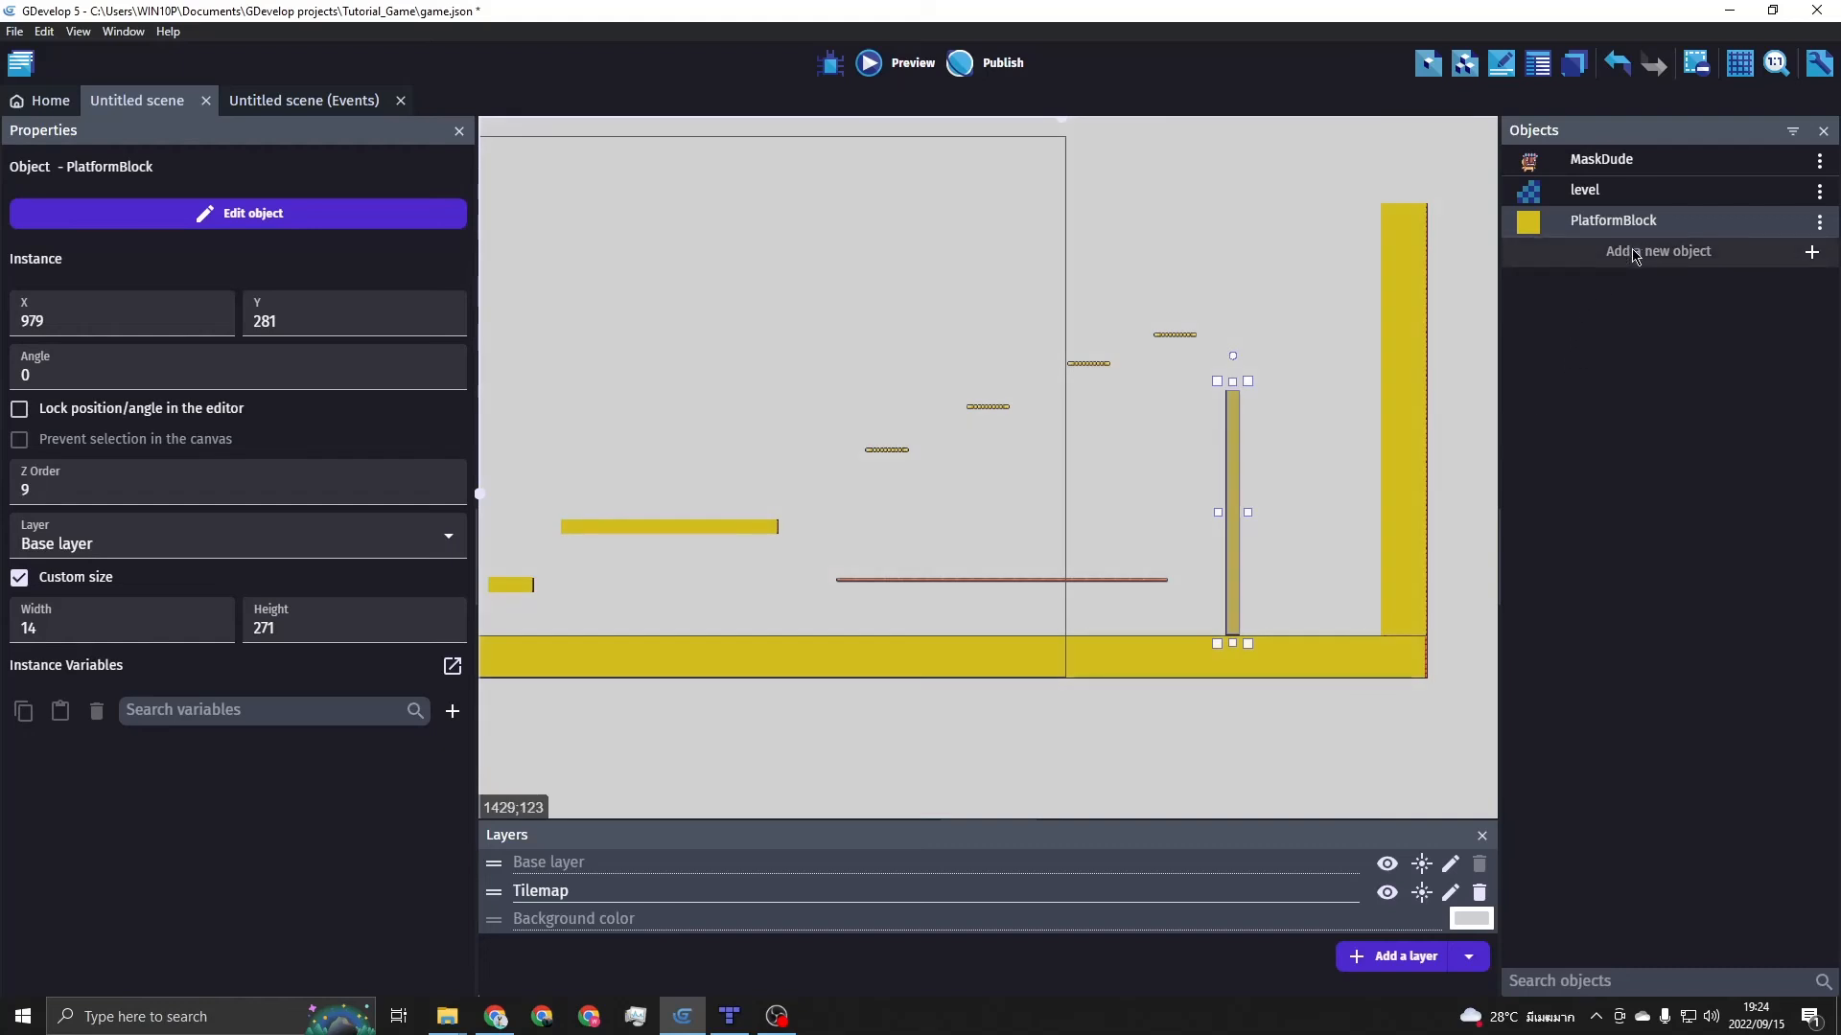
click(1045, 525)
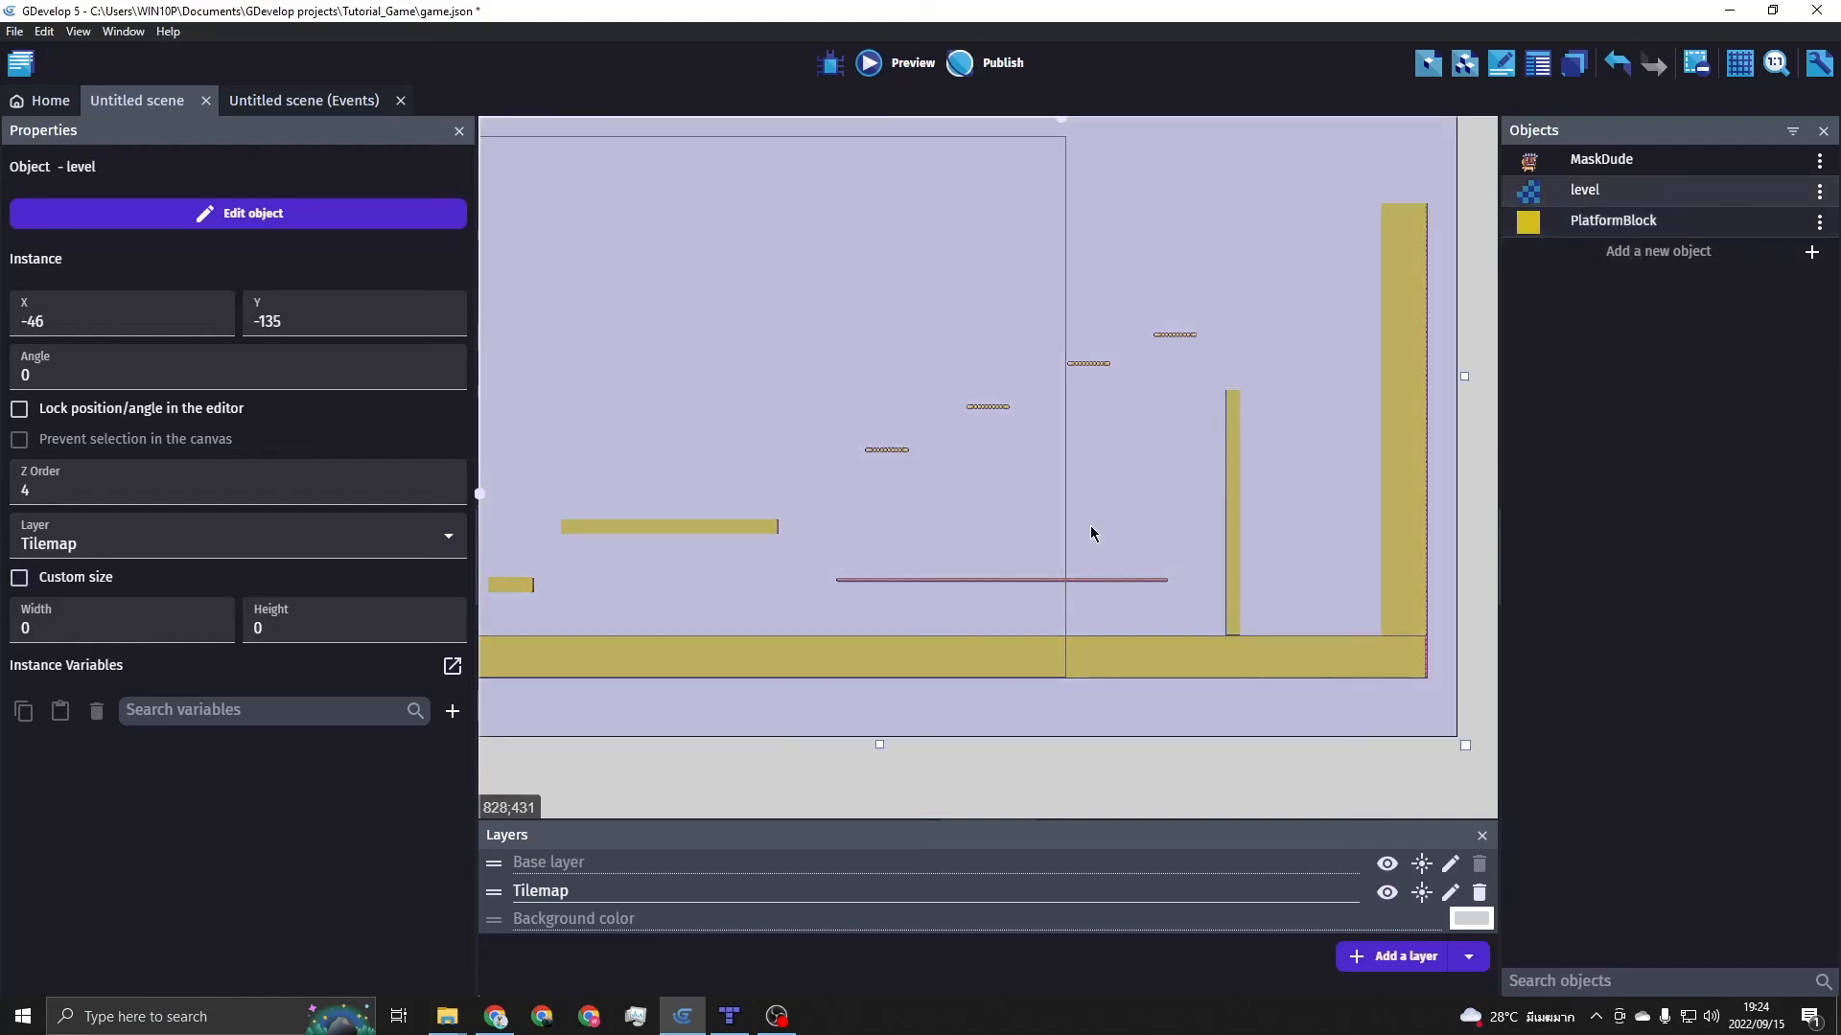
click(1151, 756)
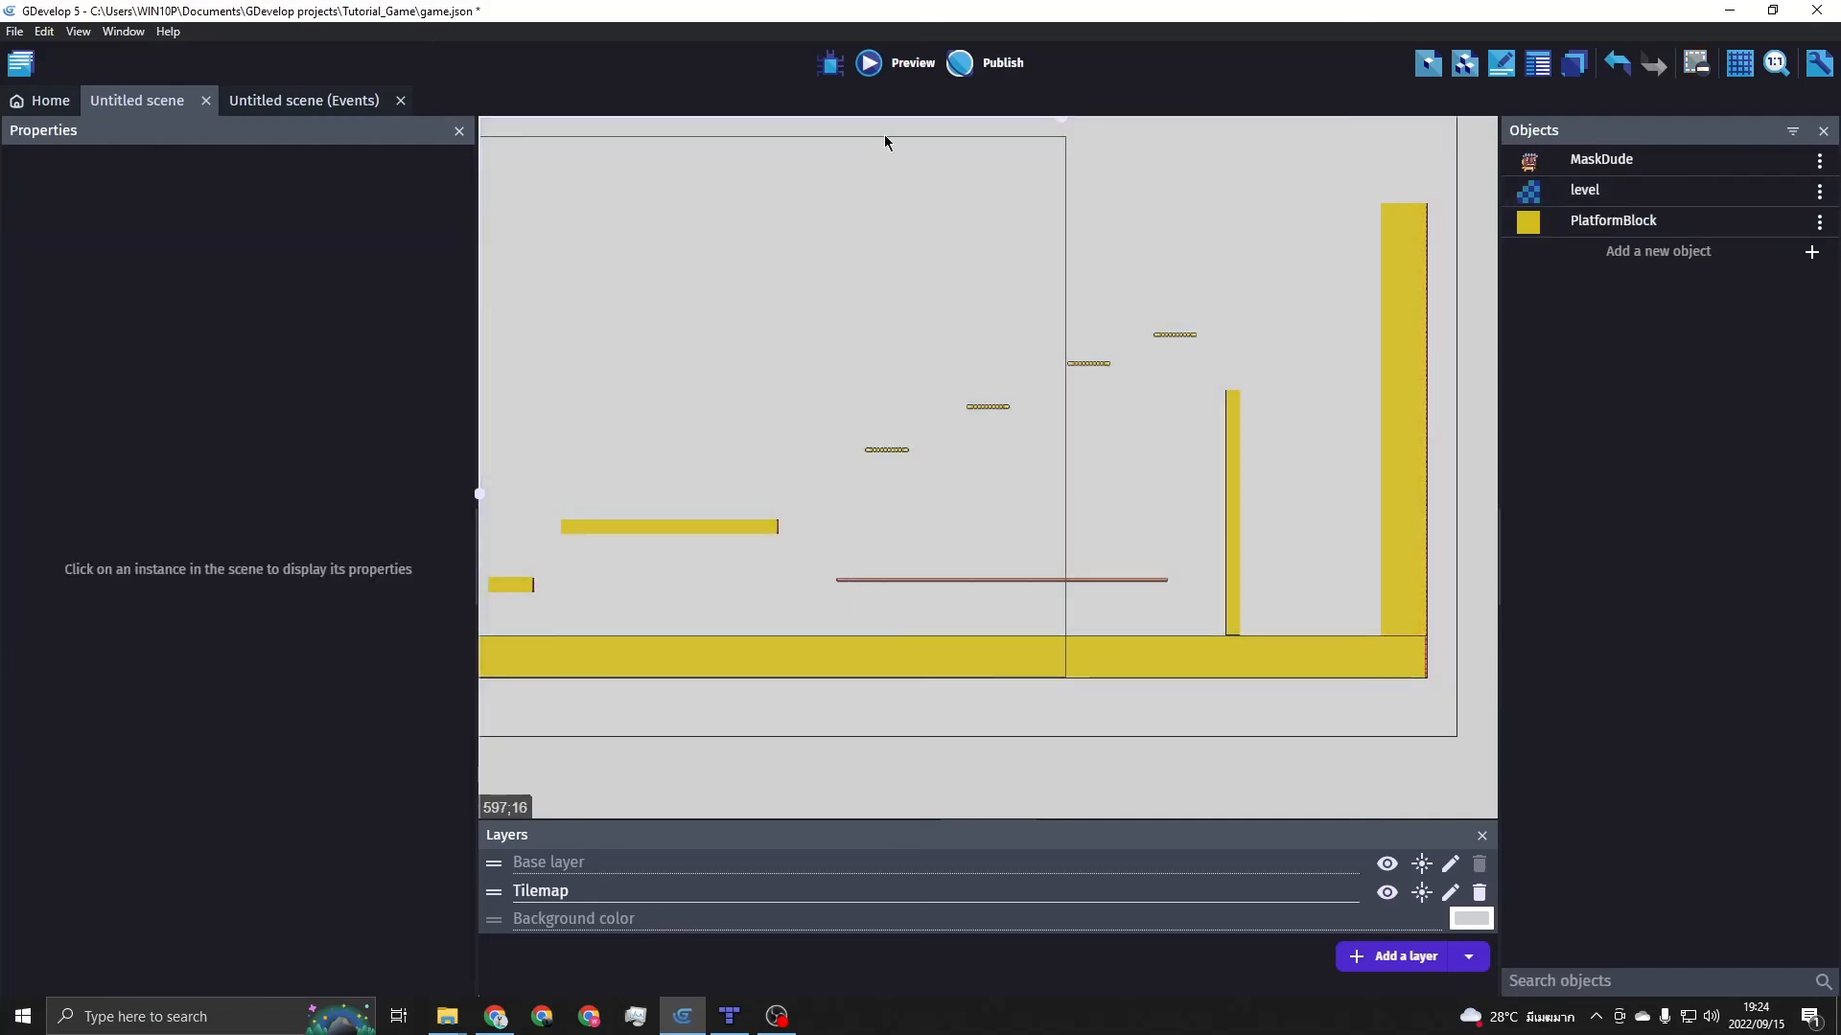
click(889, 65)
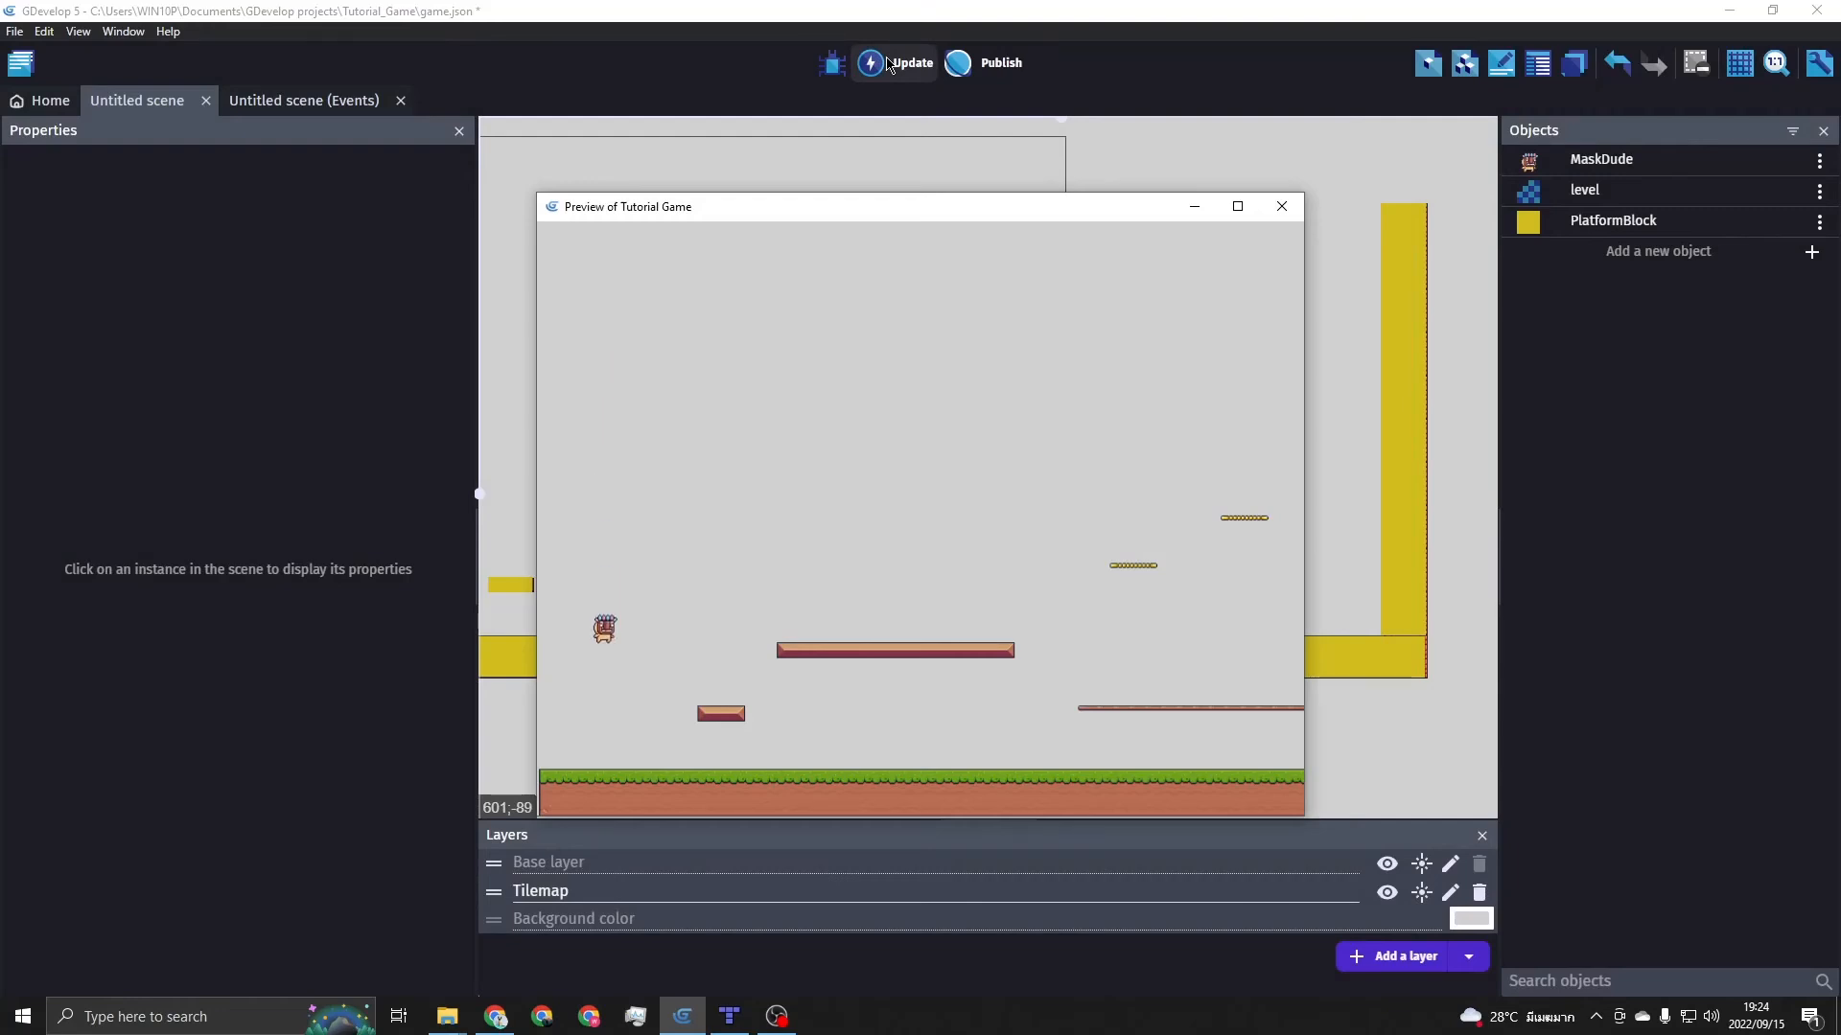
key(Right)
key(space)
key(space)
key(space)
key(space)
key(space)
key(space)
key(space)
key(space)
key(Right)
key(space)
key(space)
key(space)
key(space)
key(space)
key(Right)
key(space)
key(Right)
key(space)
key(Right)
key(space)
key(space)
key(space)
key(space)
key(space)
key(space)
click(1282, 208)
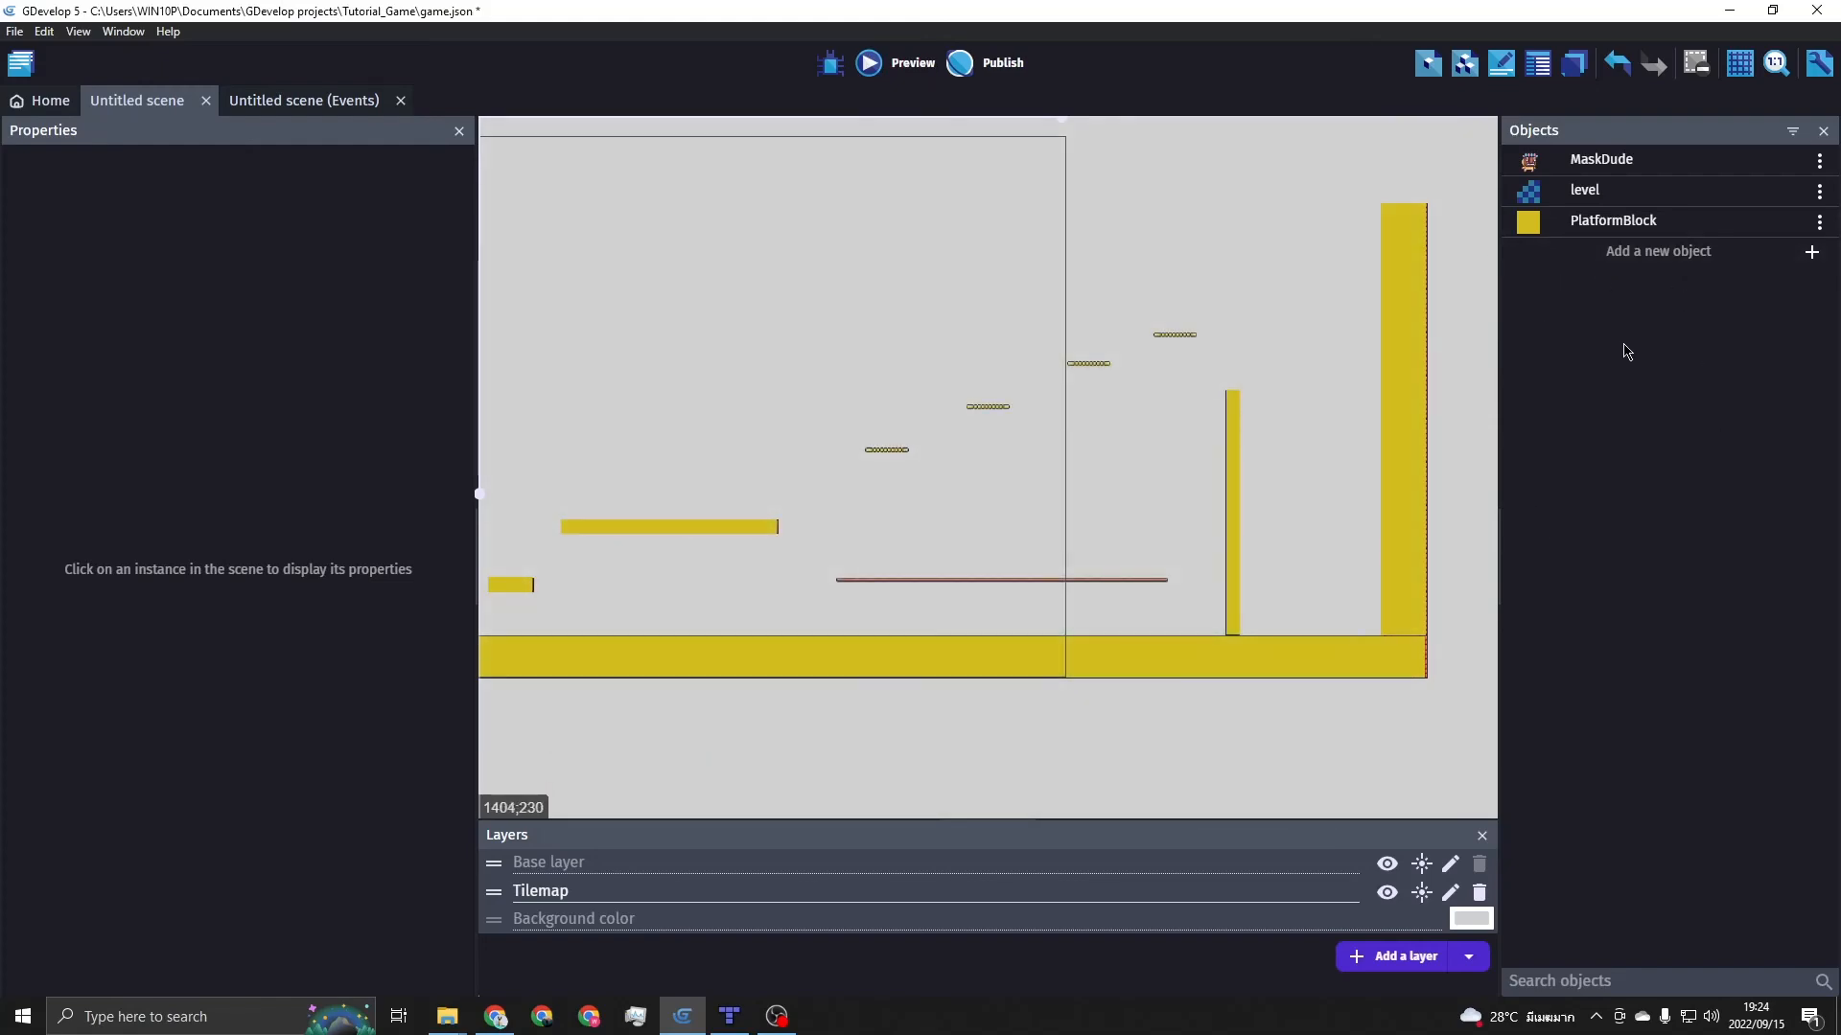
Add a new Tiled Sprite object named jumpThroughPlatformBlock
click(1669, 255)
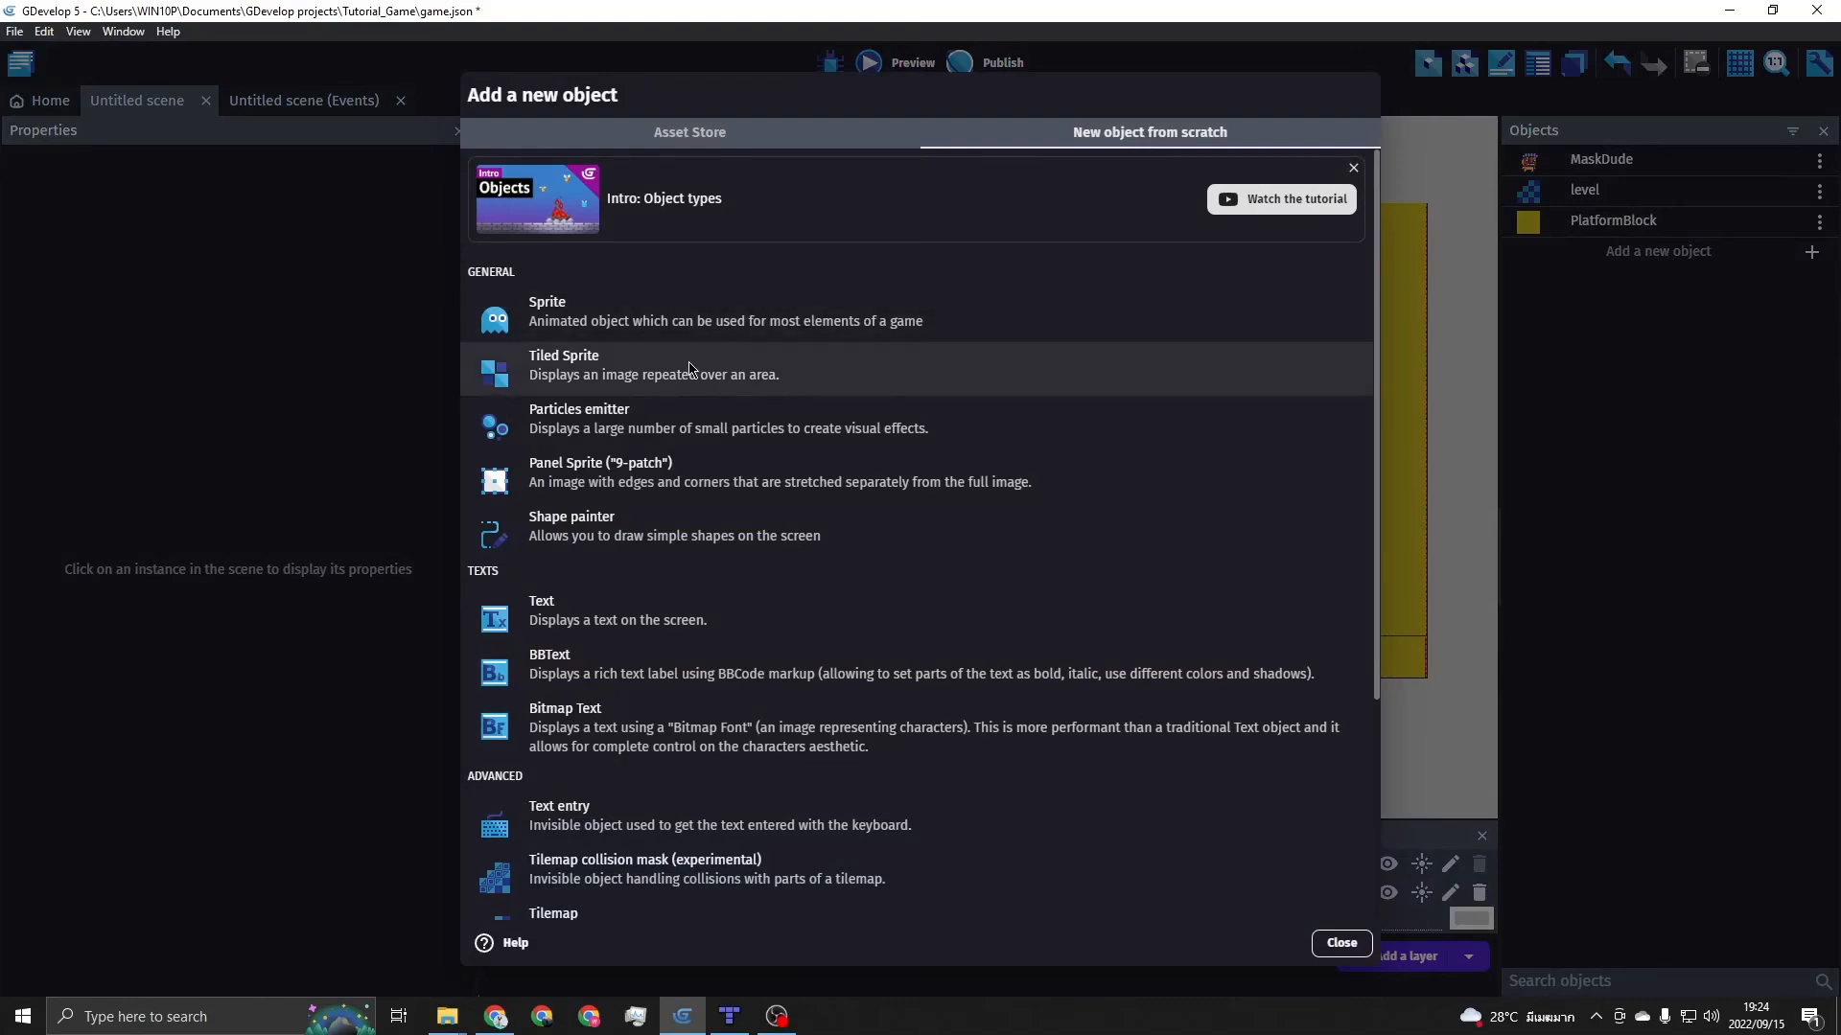
scroll(690, 383, down, 3)
scroll(650, 557, up, 3)
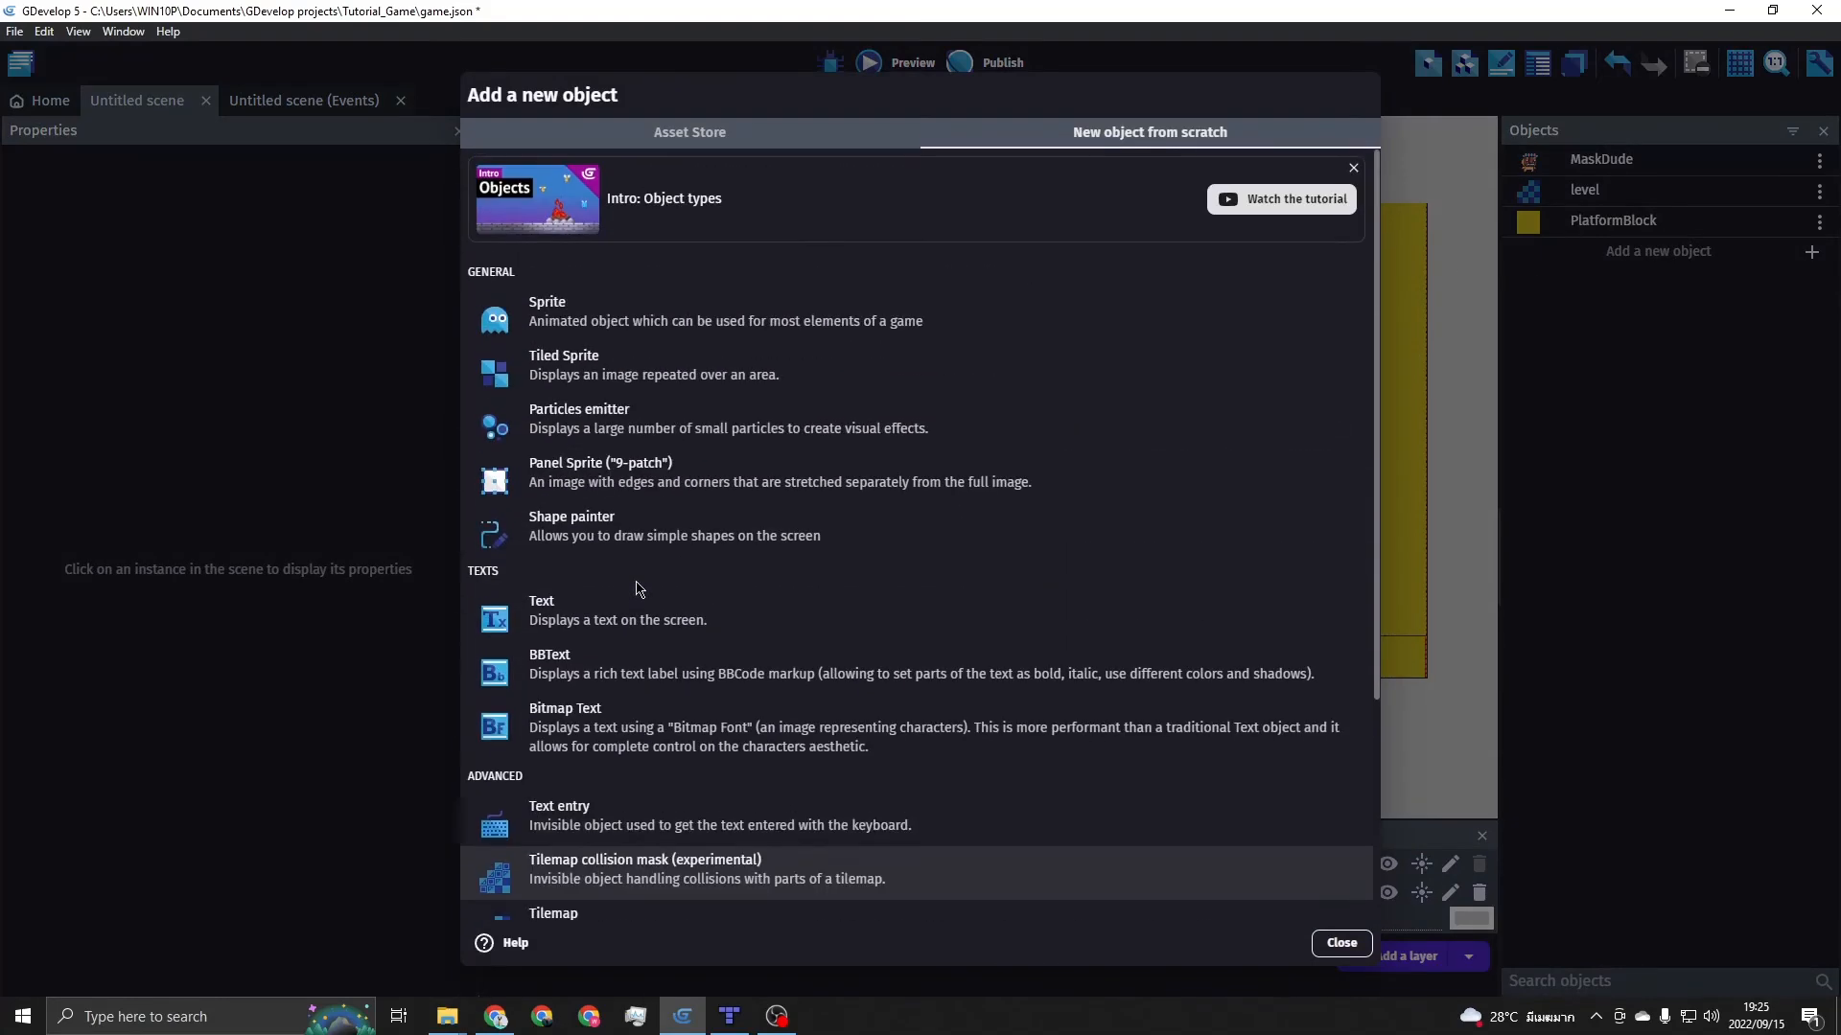
click(675, 374)
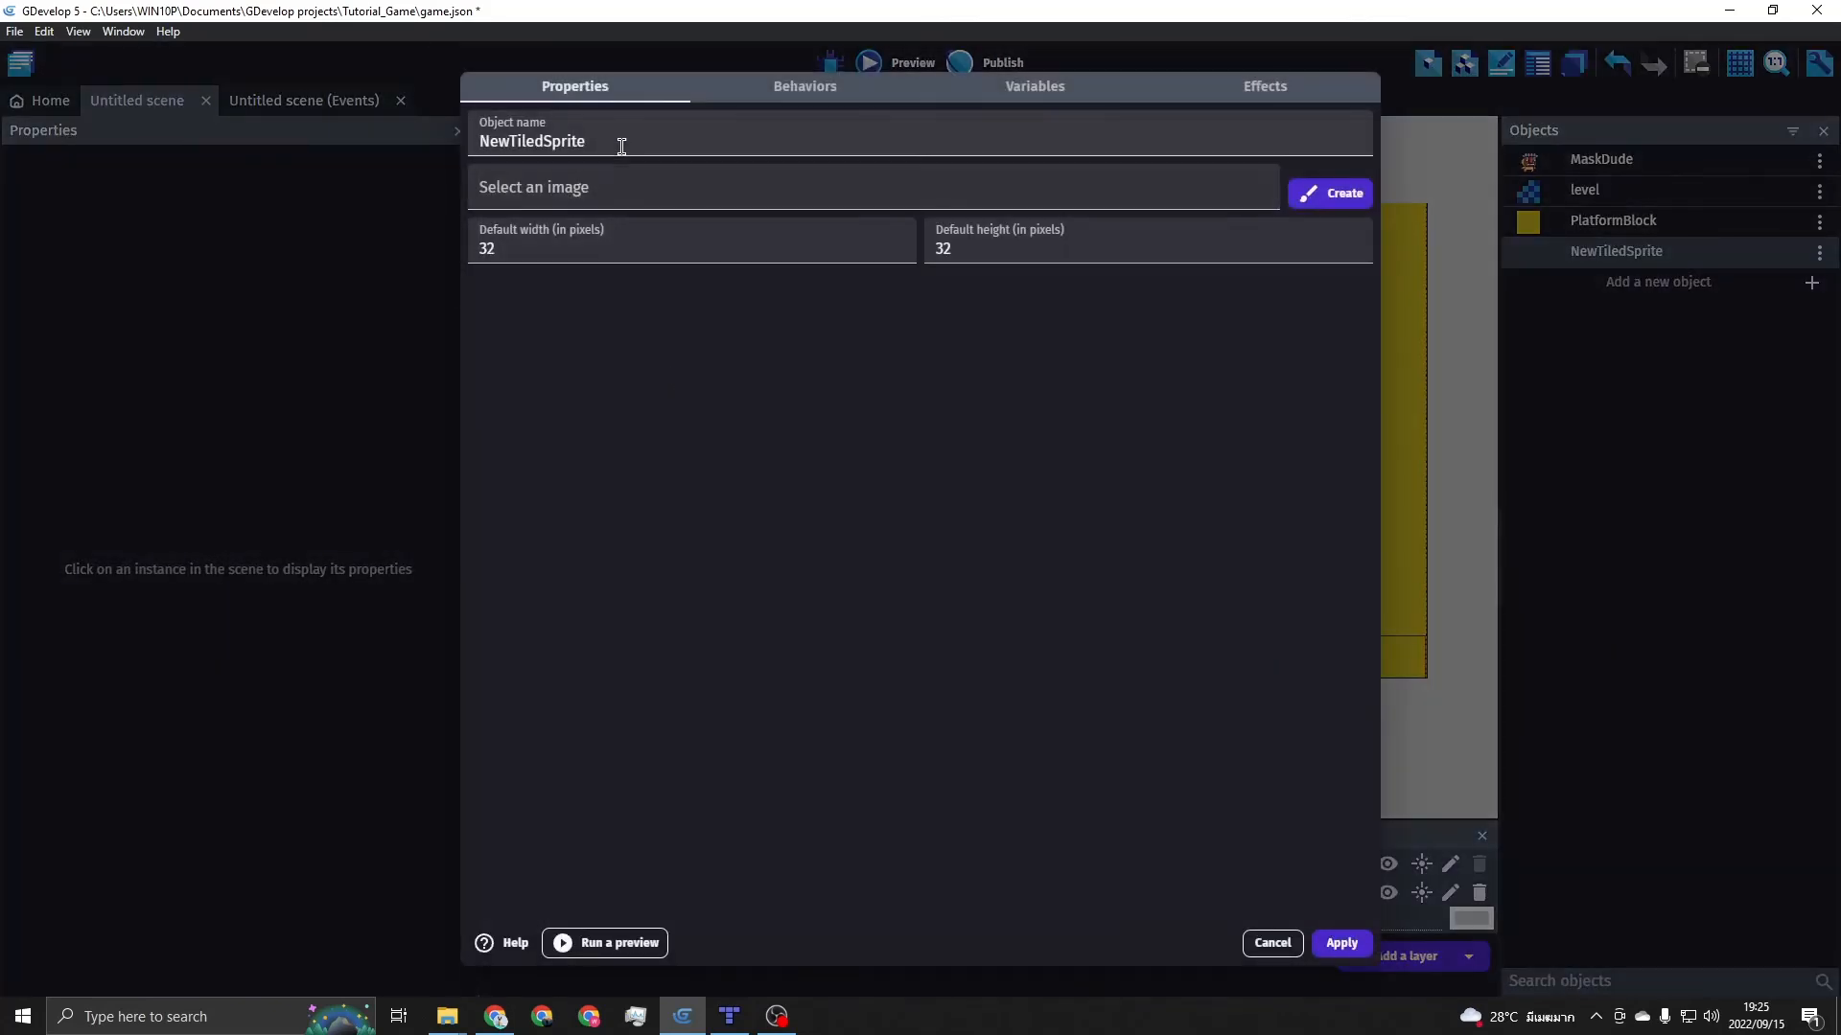
drag(618, 143, 489, 145)
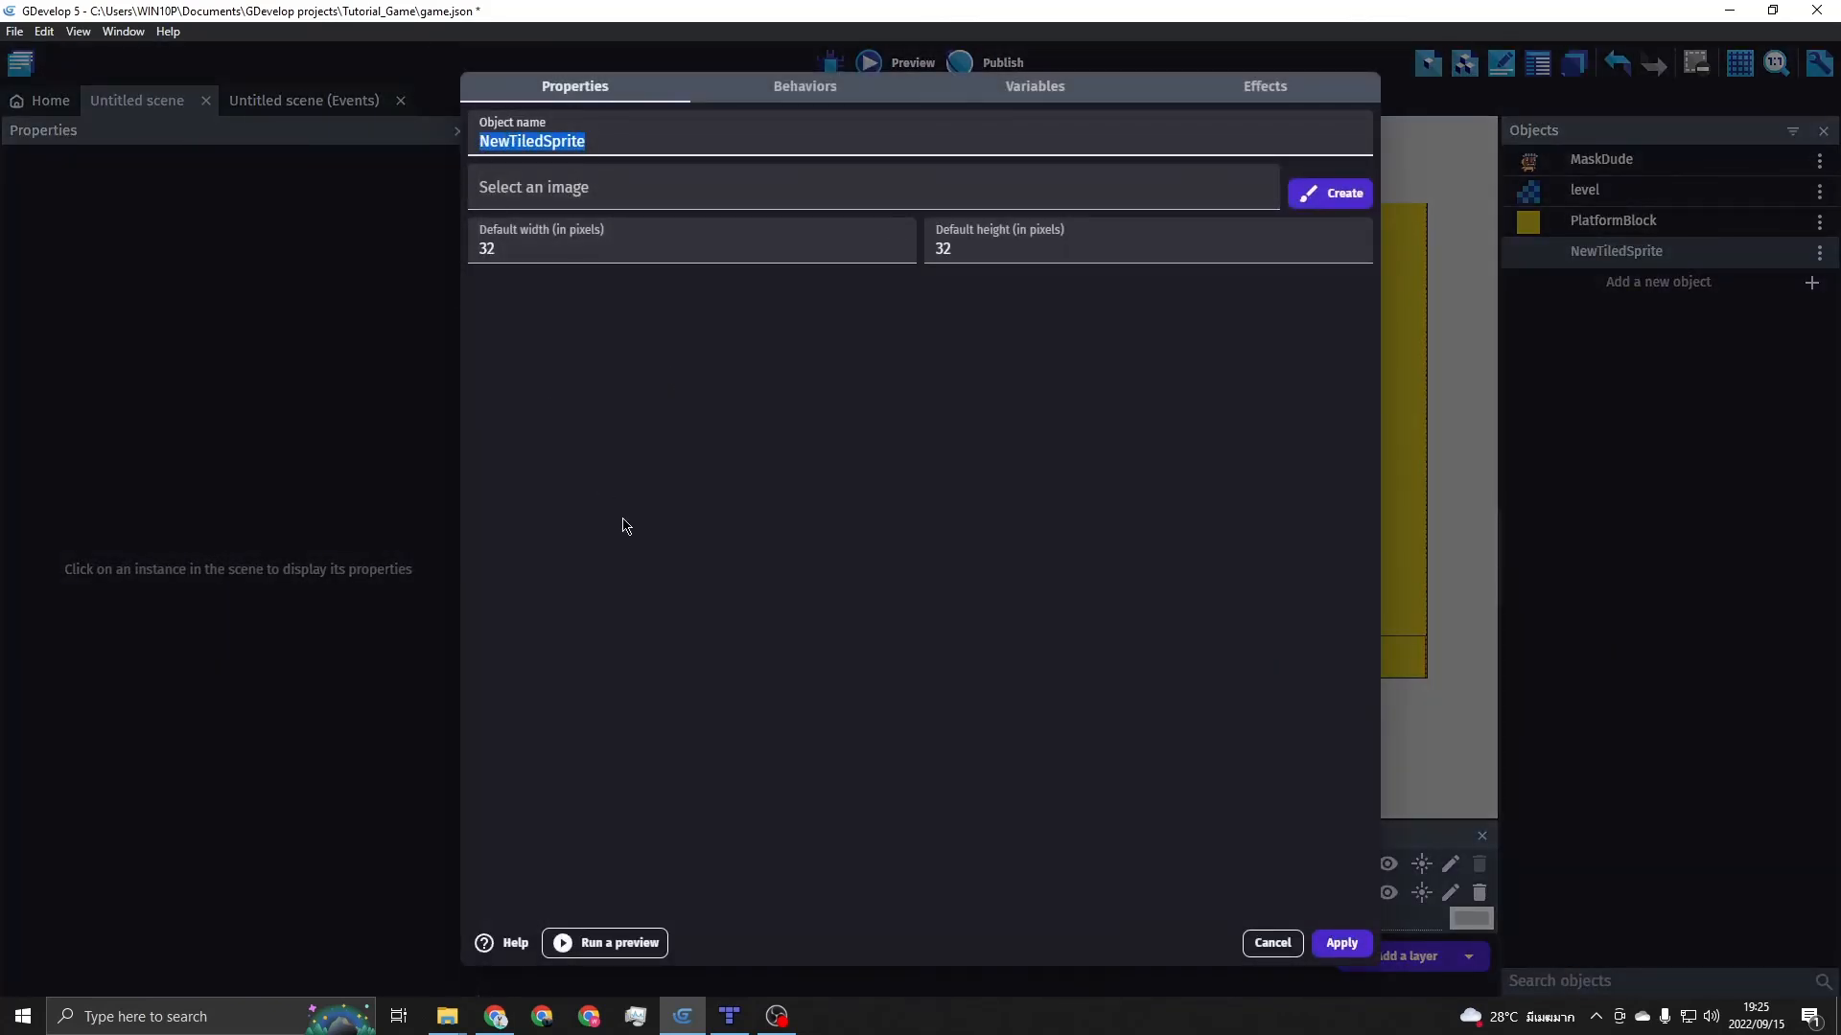
key(BackSpace)
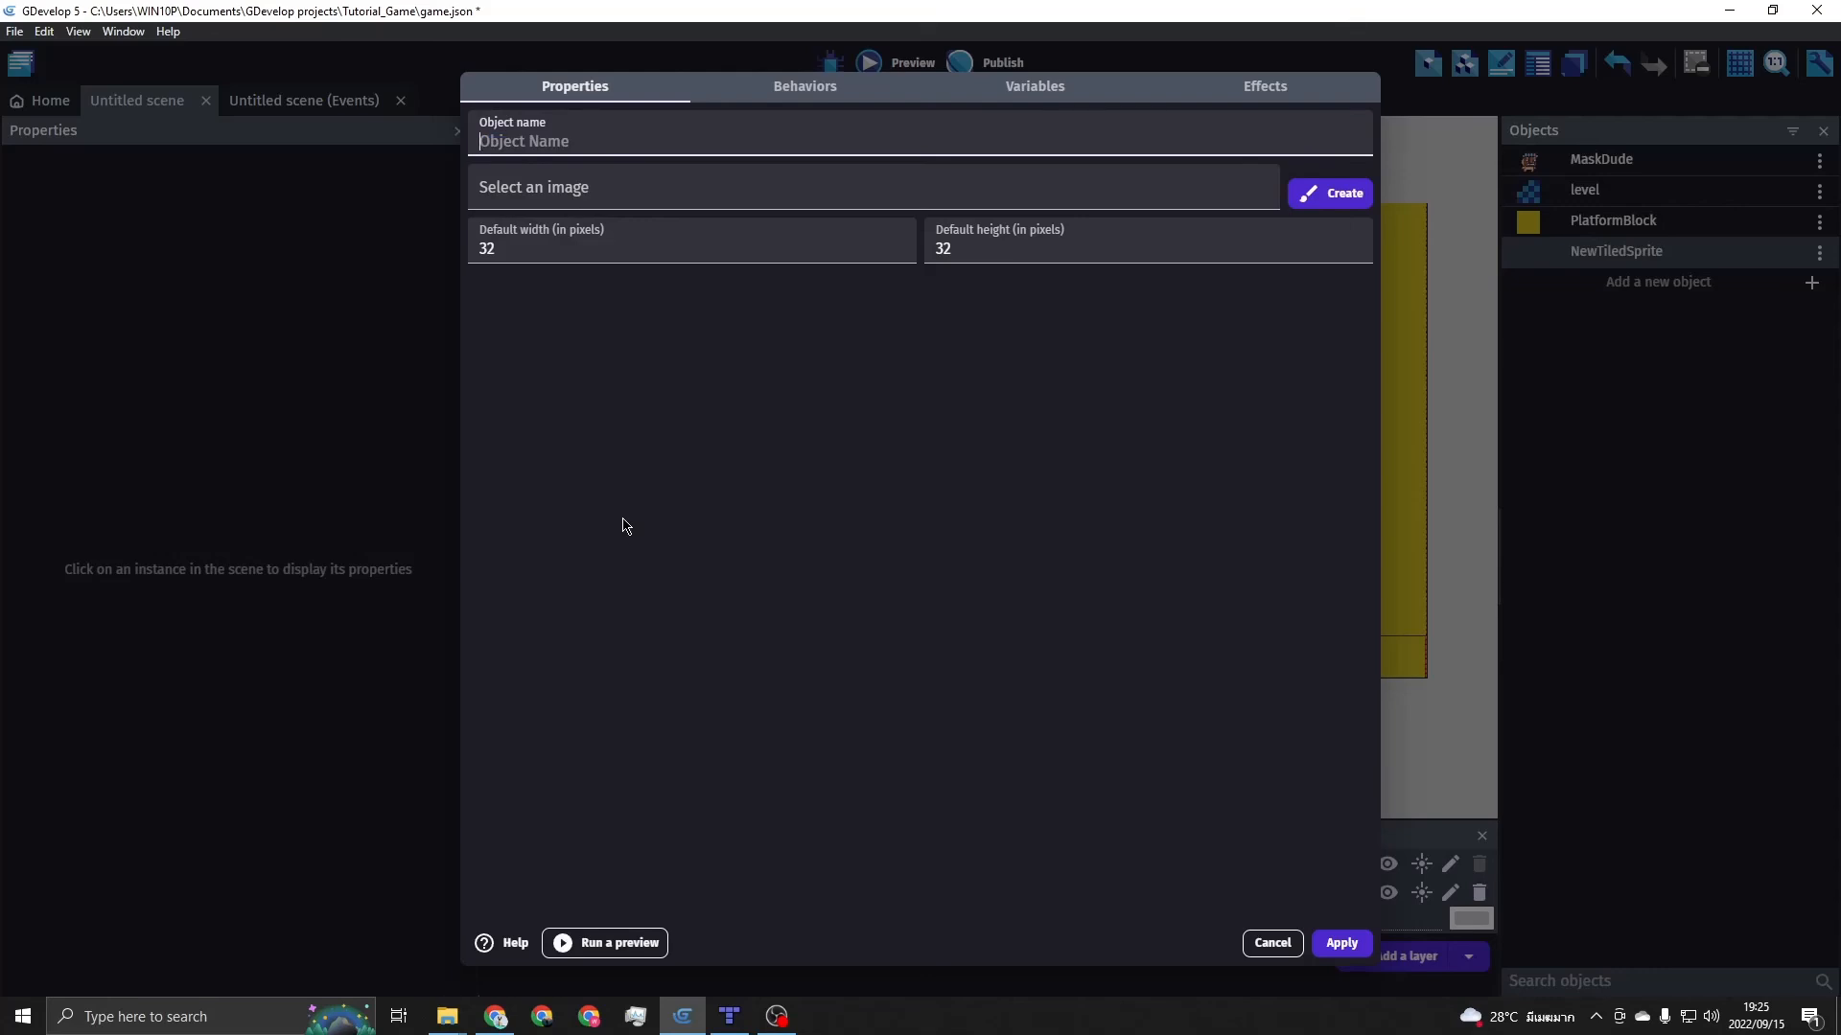
text(jumpThroughPlatformBlock)
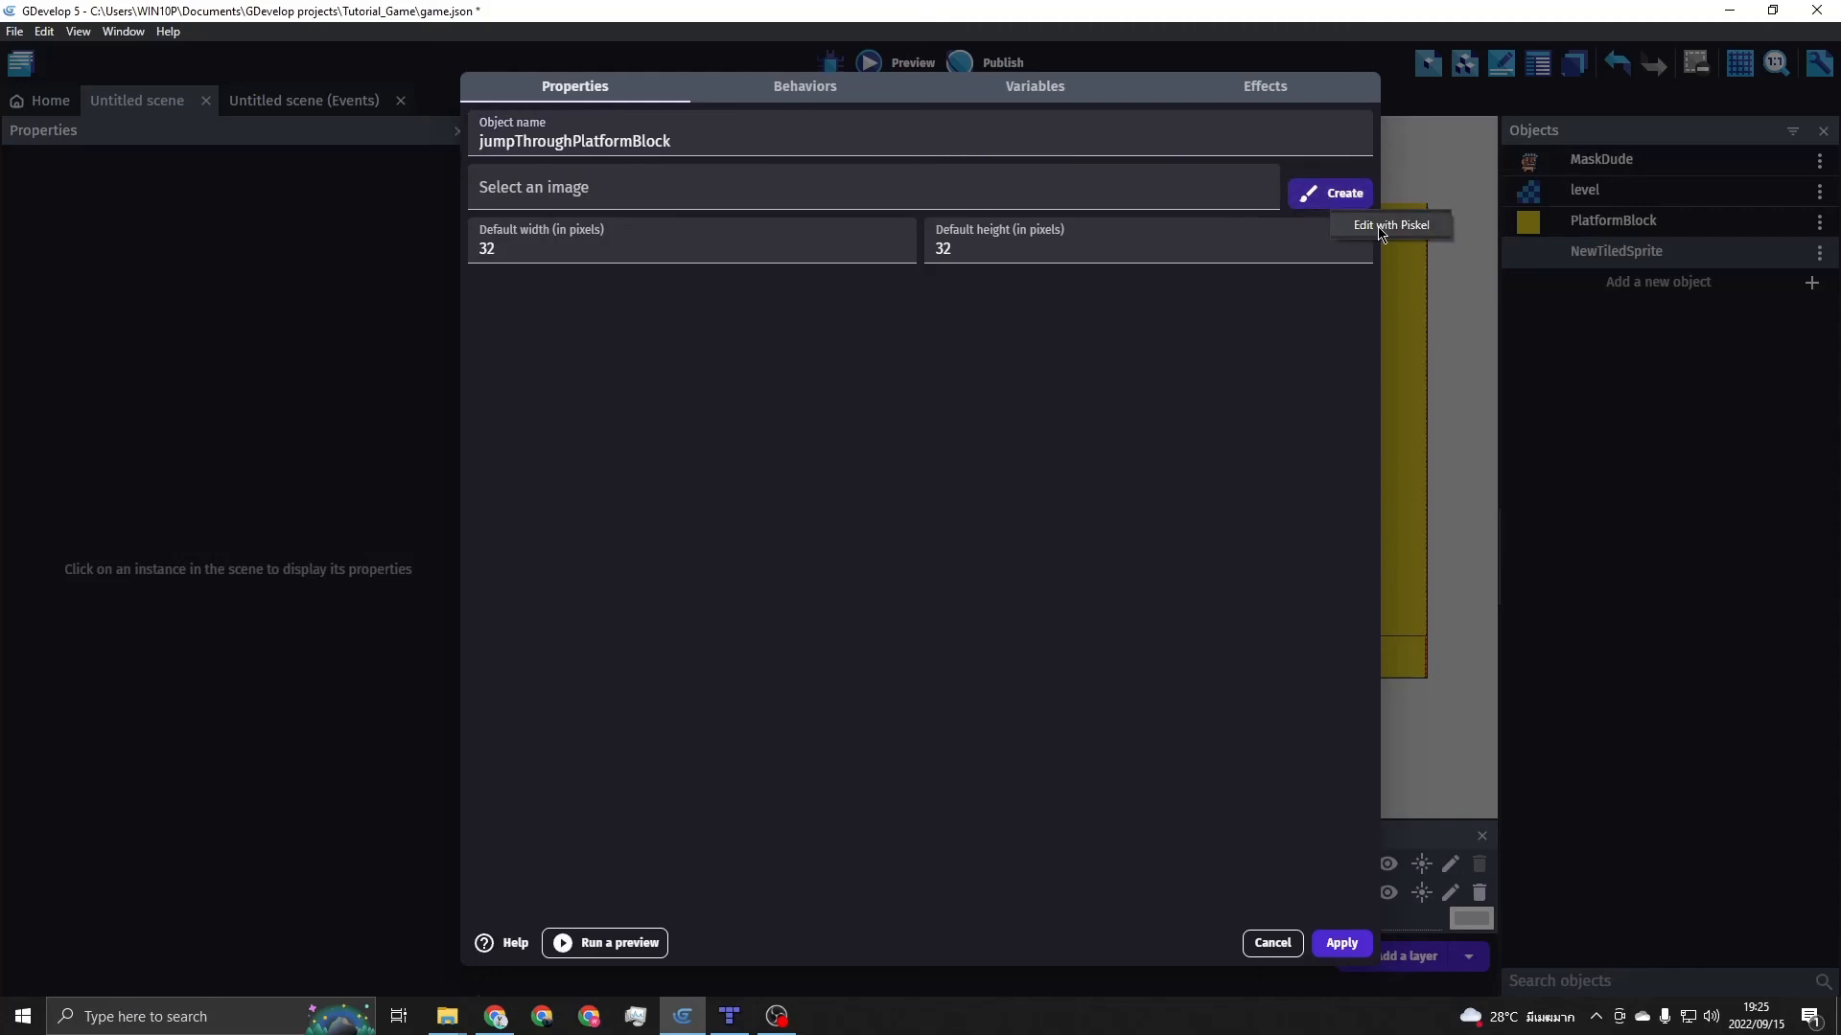
Create a new image for the tiled sprite in Piskel and set the Paint bucket colour to green #27c524
click(1347, 195)
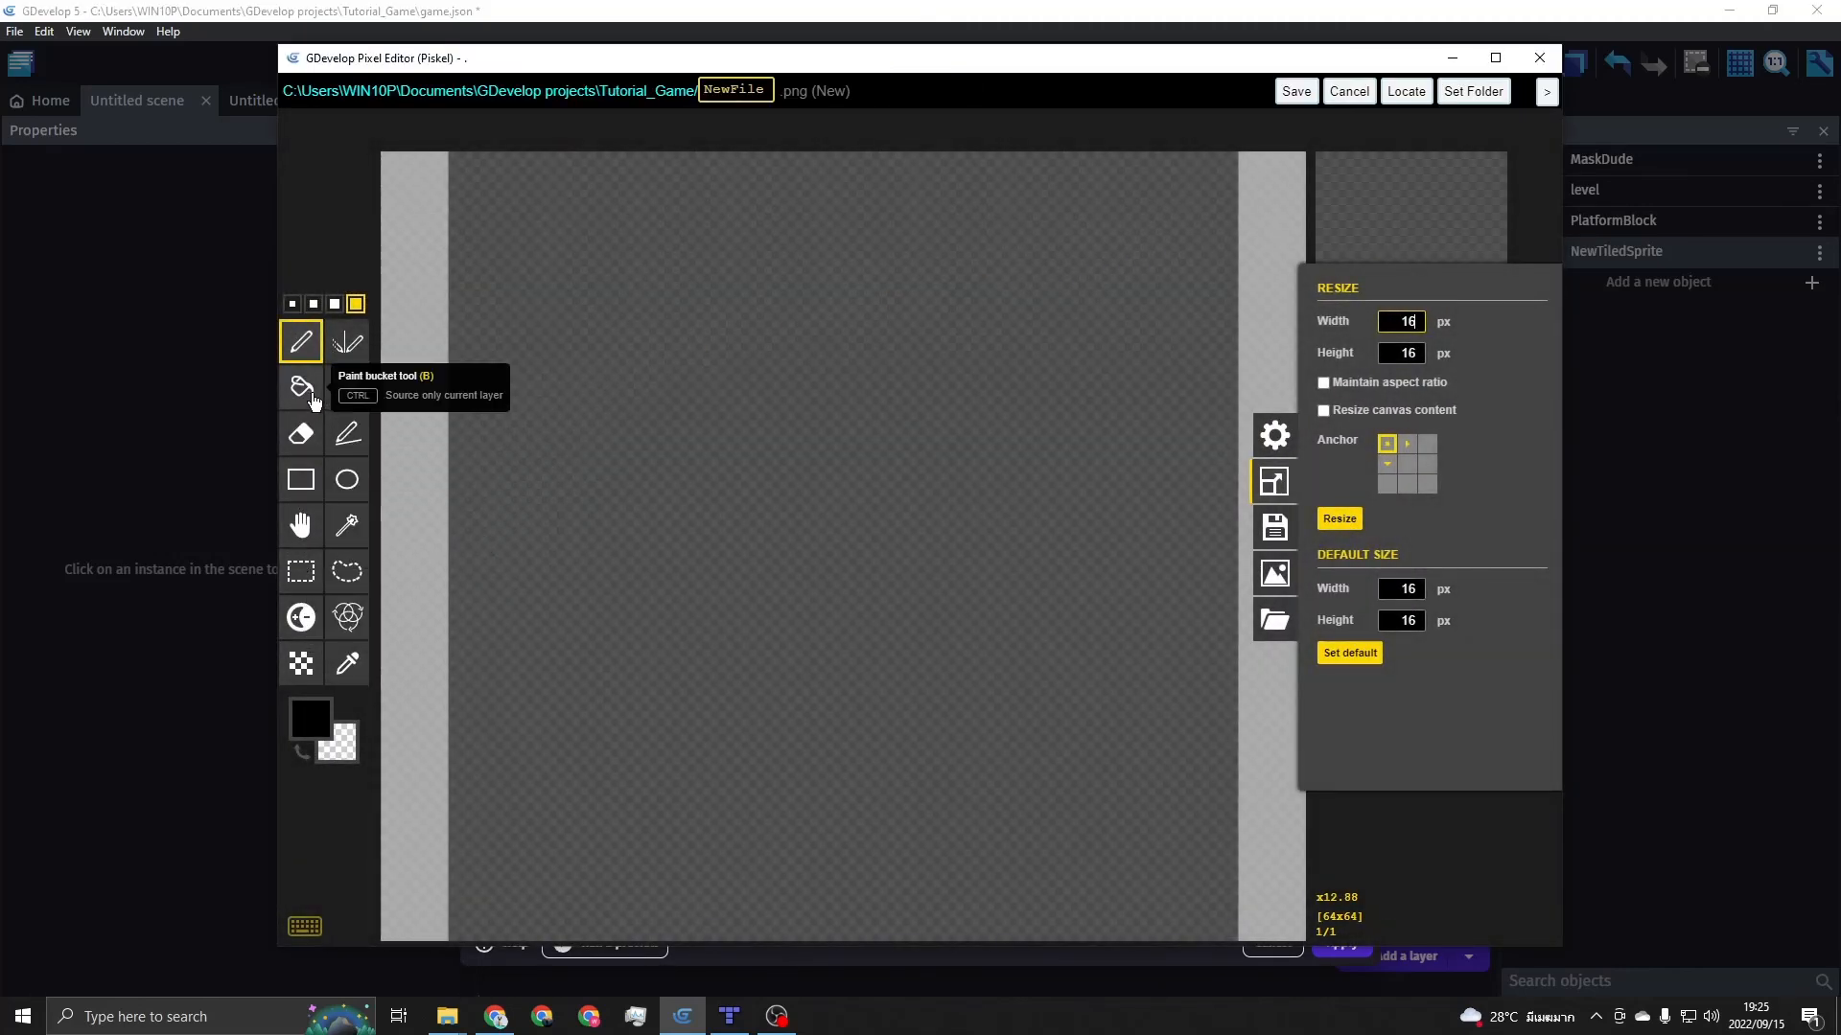
click(302, 388)
click(310, 719)
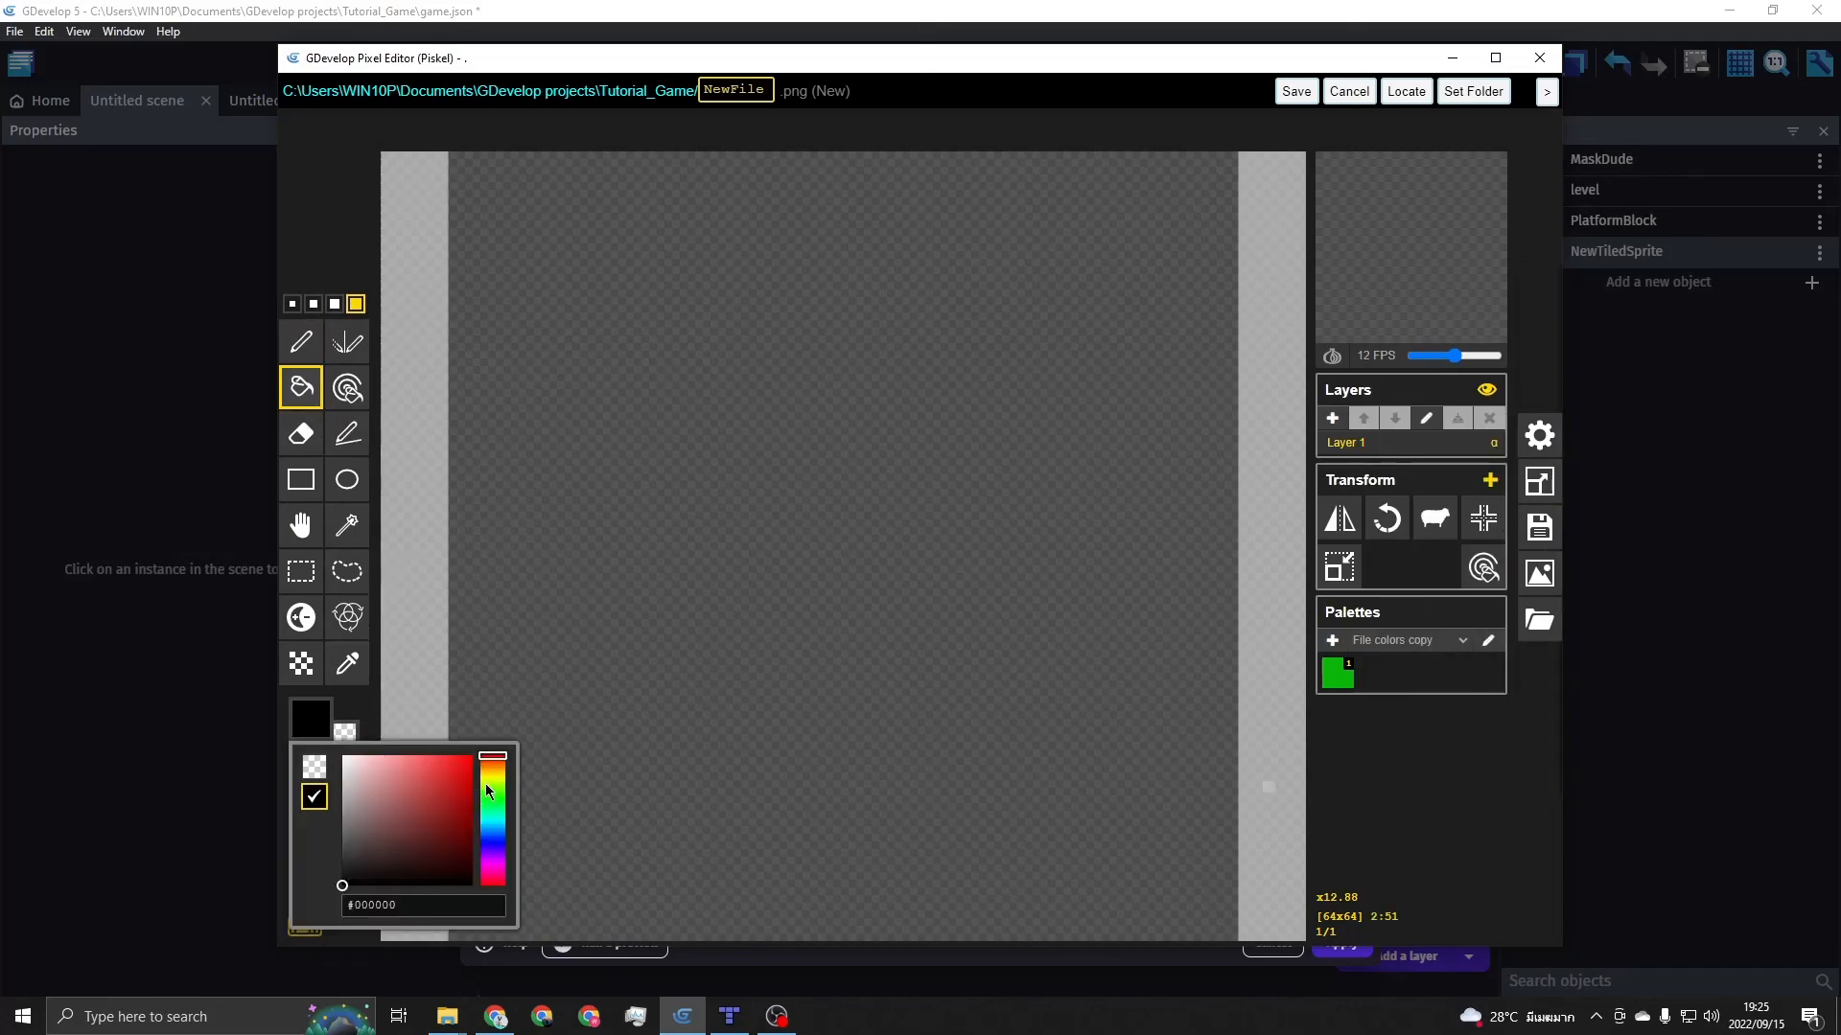
click(490, 784)
click(454, 794)
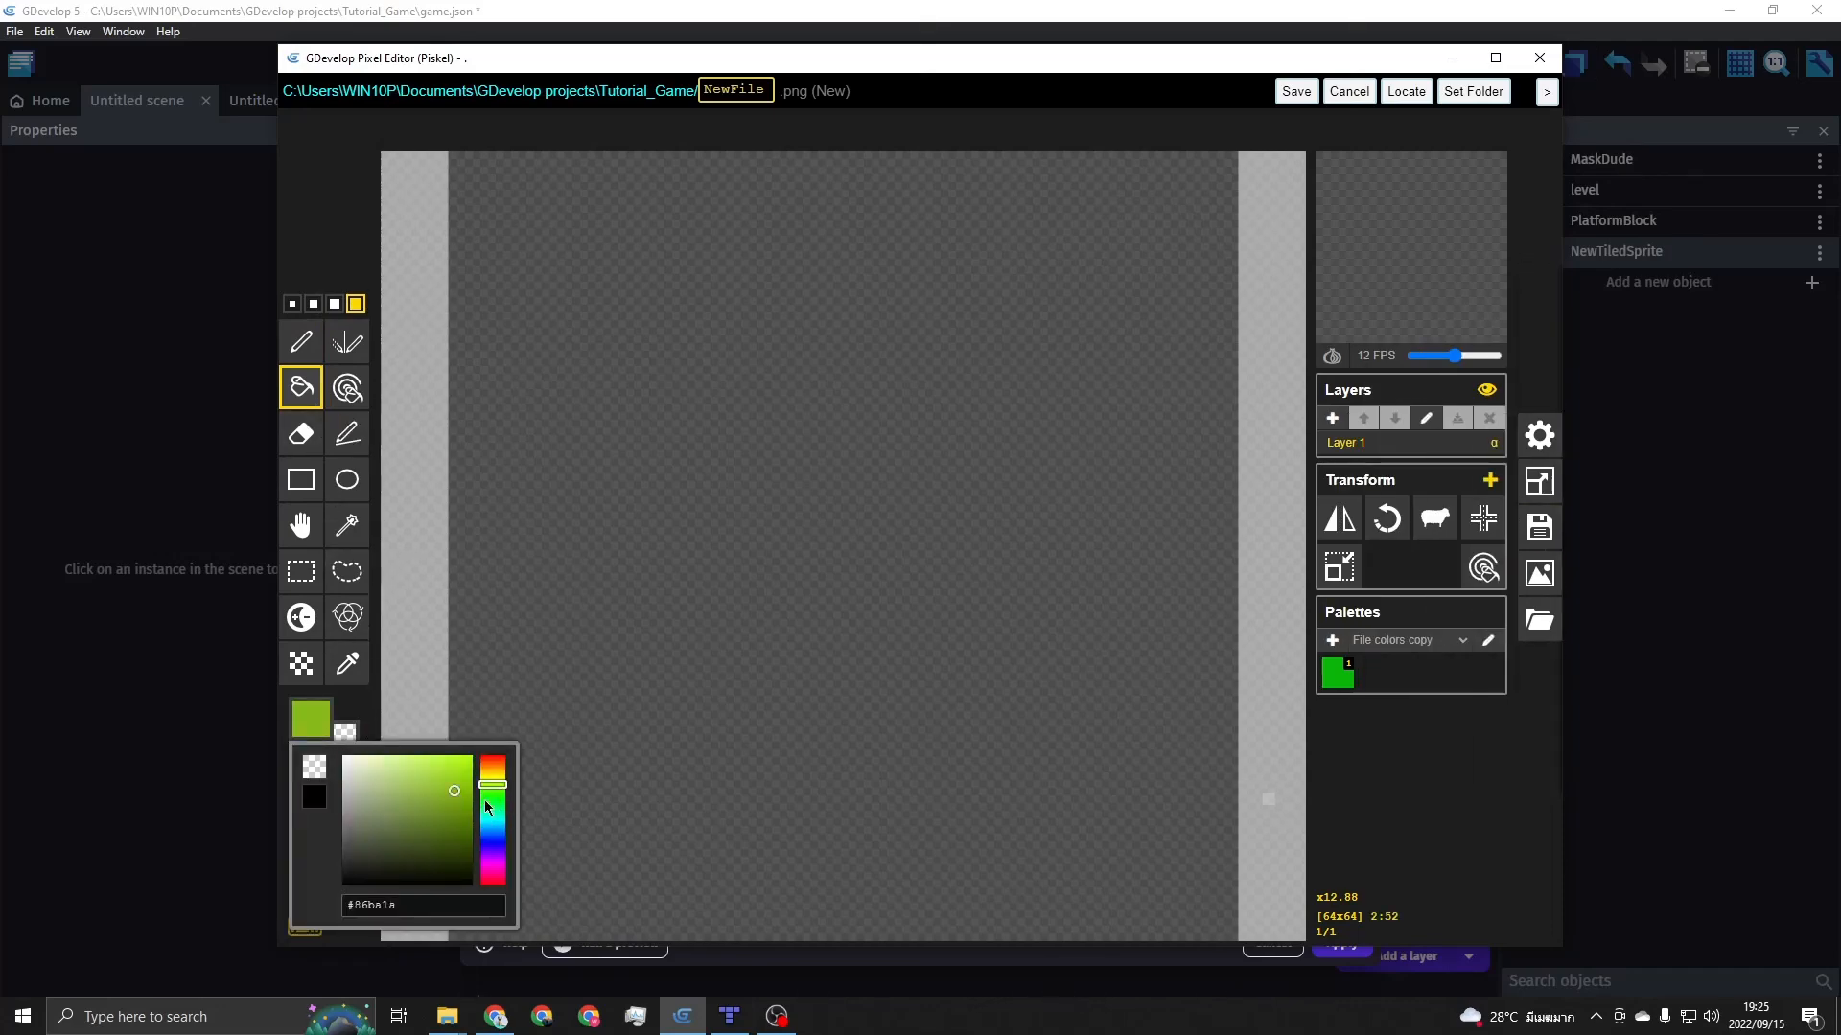
click(487, 800)
click(449, 788)
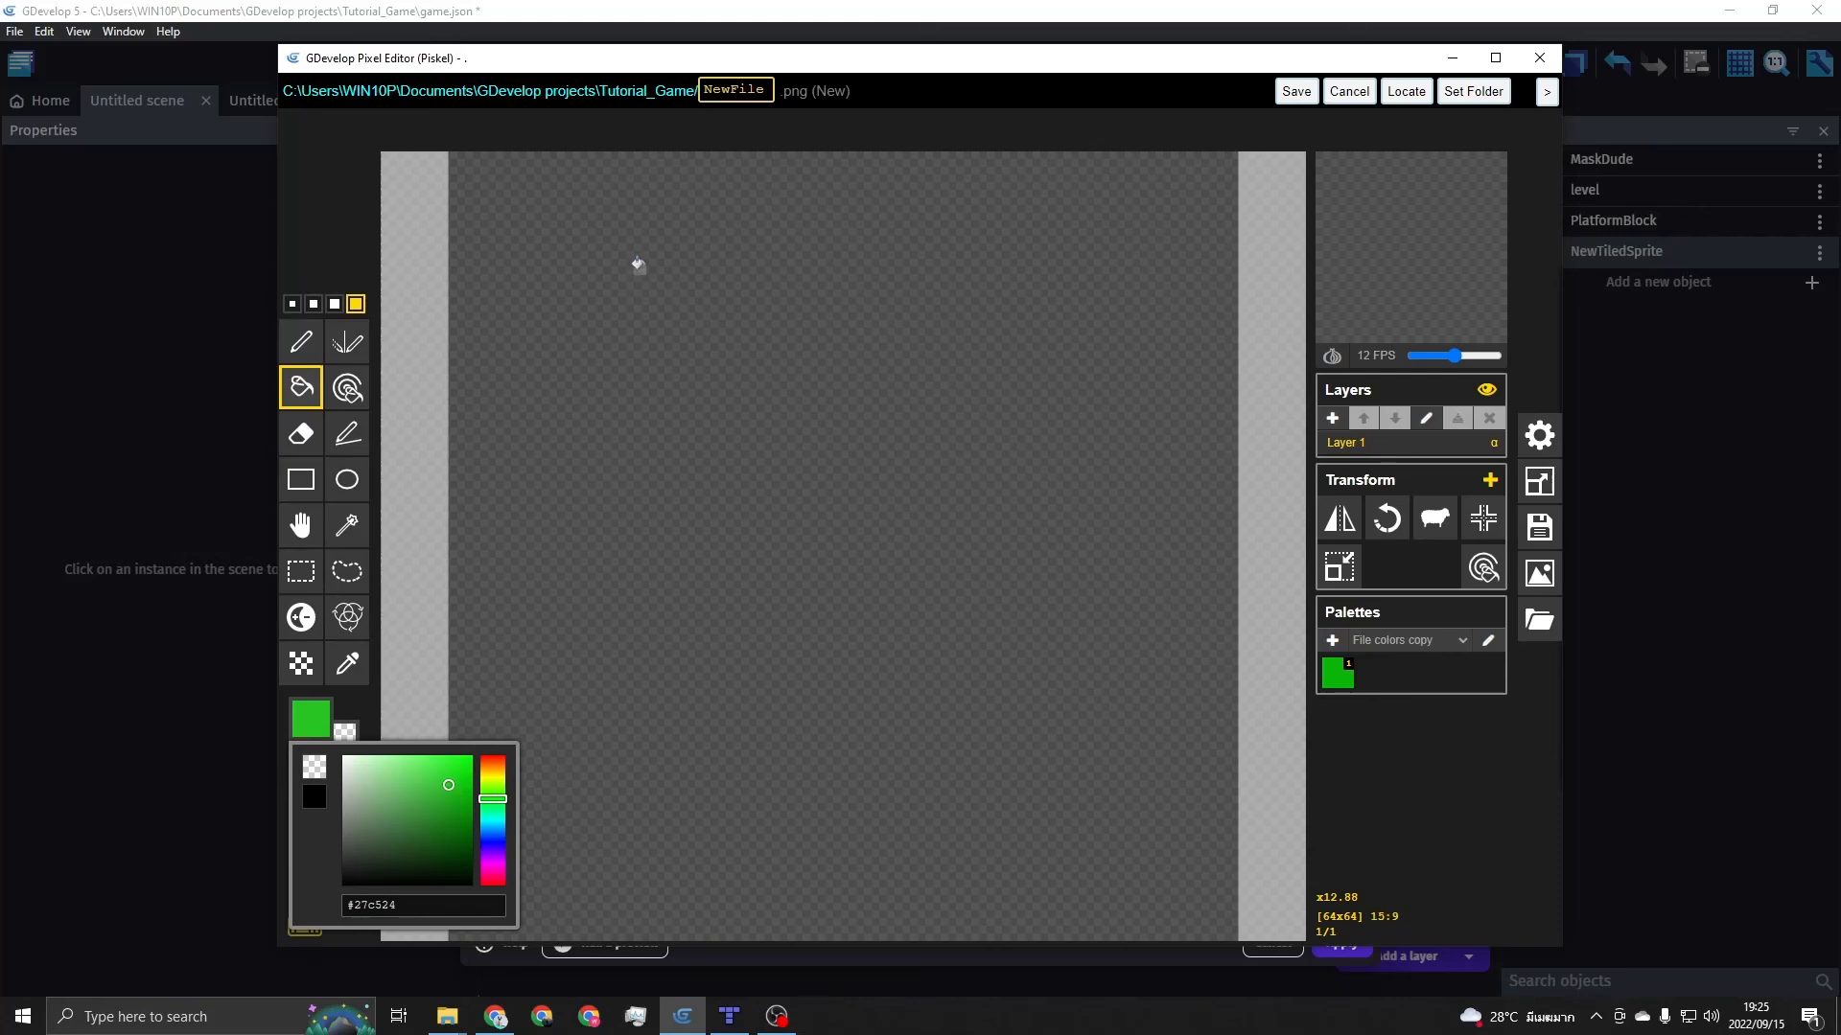
Name the image Jumpthroughblock, fill its whole canvas with green and save it to the object
drag(768, 87, 708, 90)
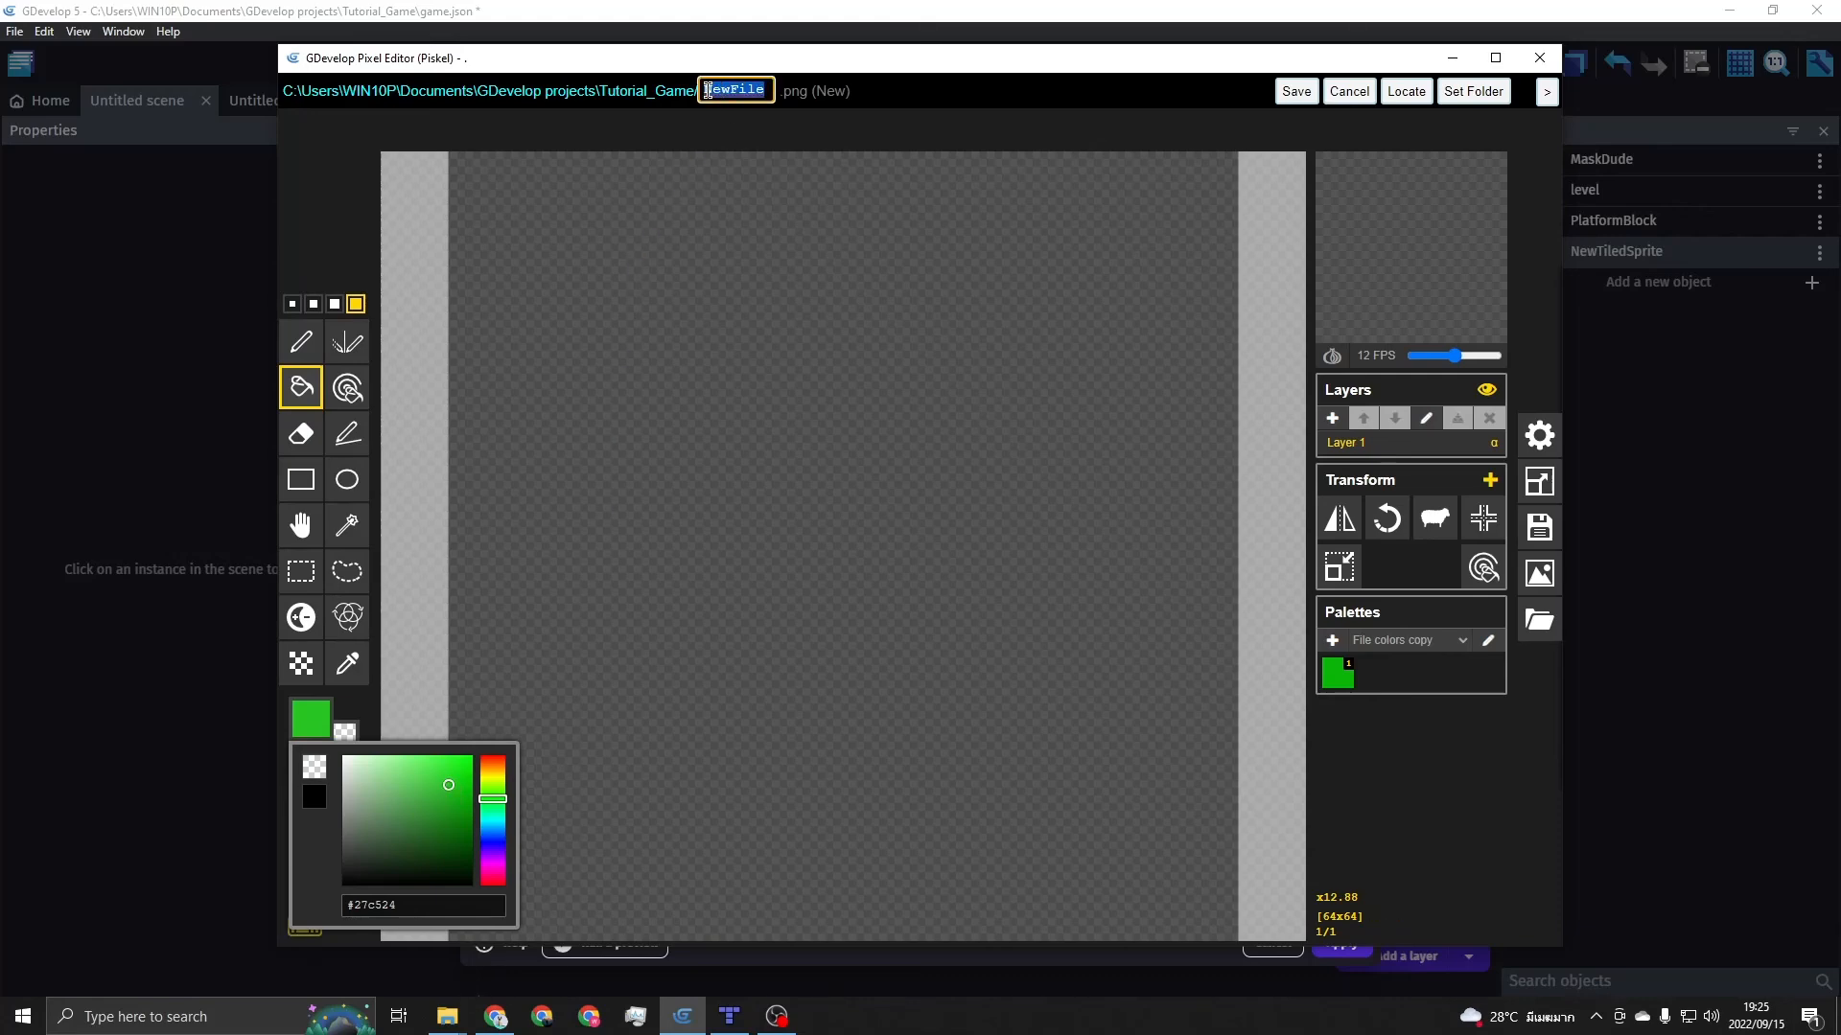
text(Jumpt)
key(BackSpace)
key(BackSpace)
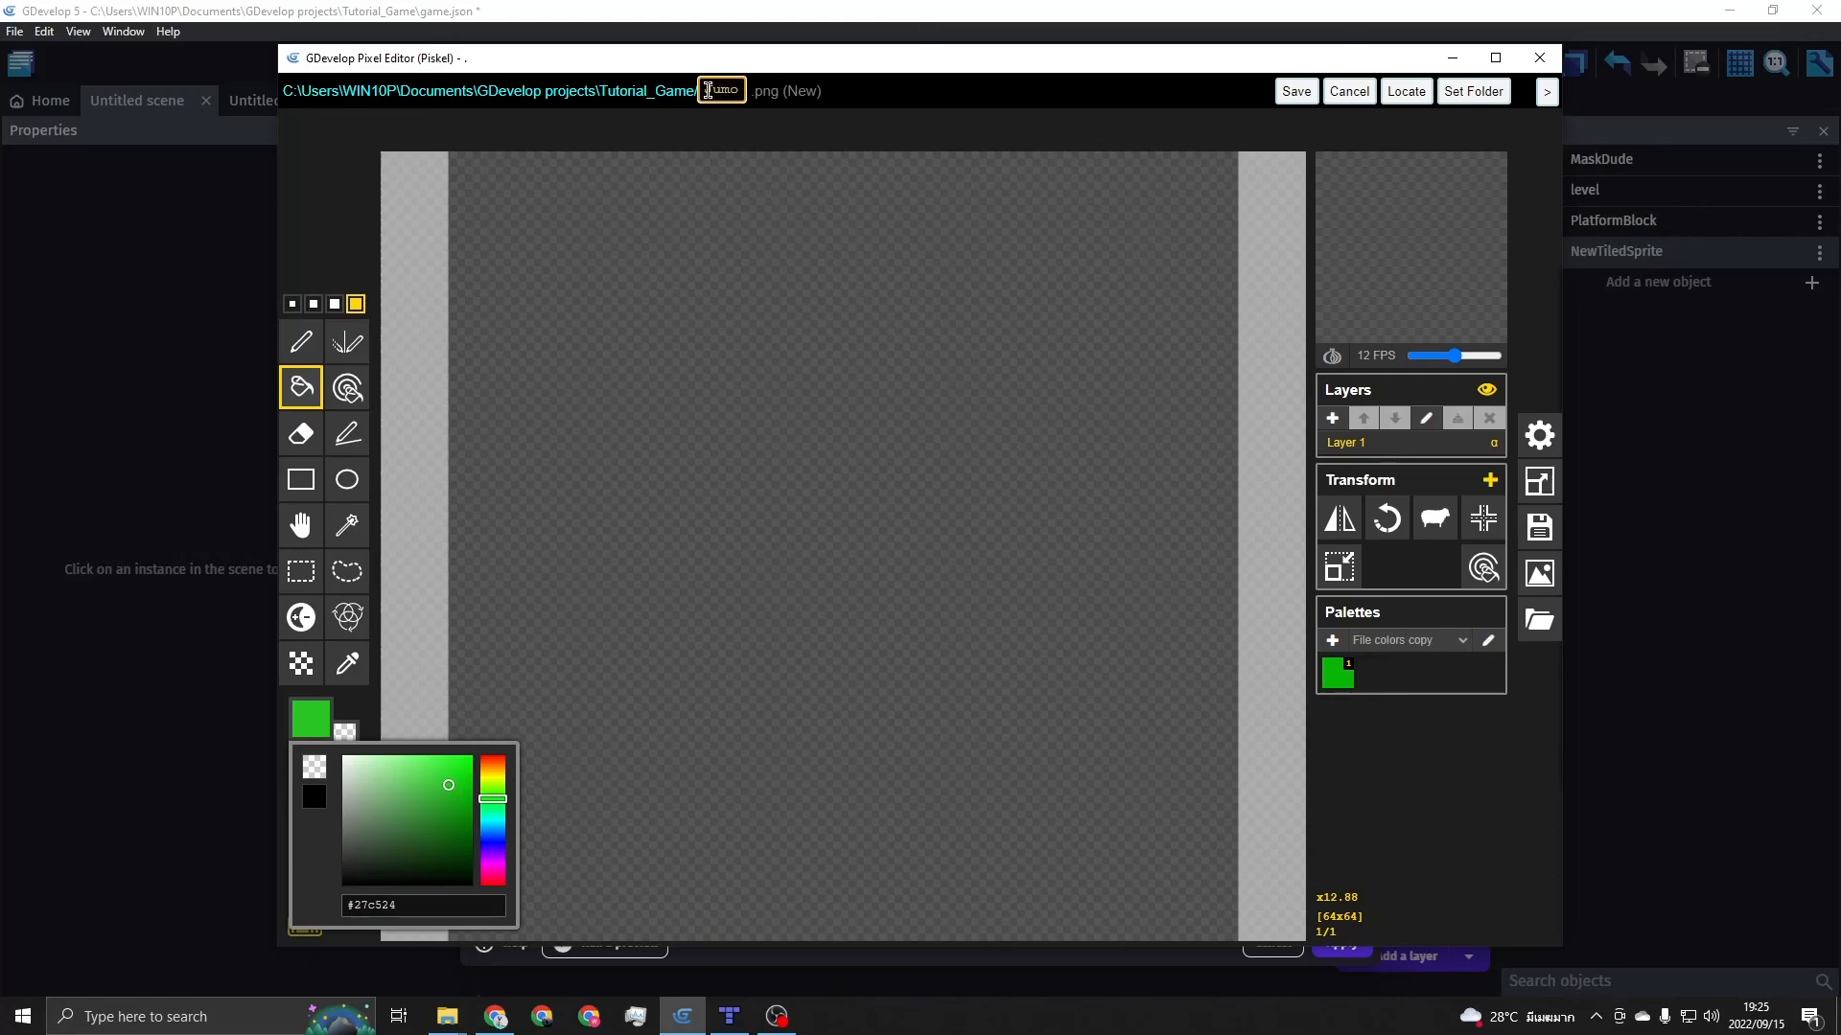
text(pthroughblock)
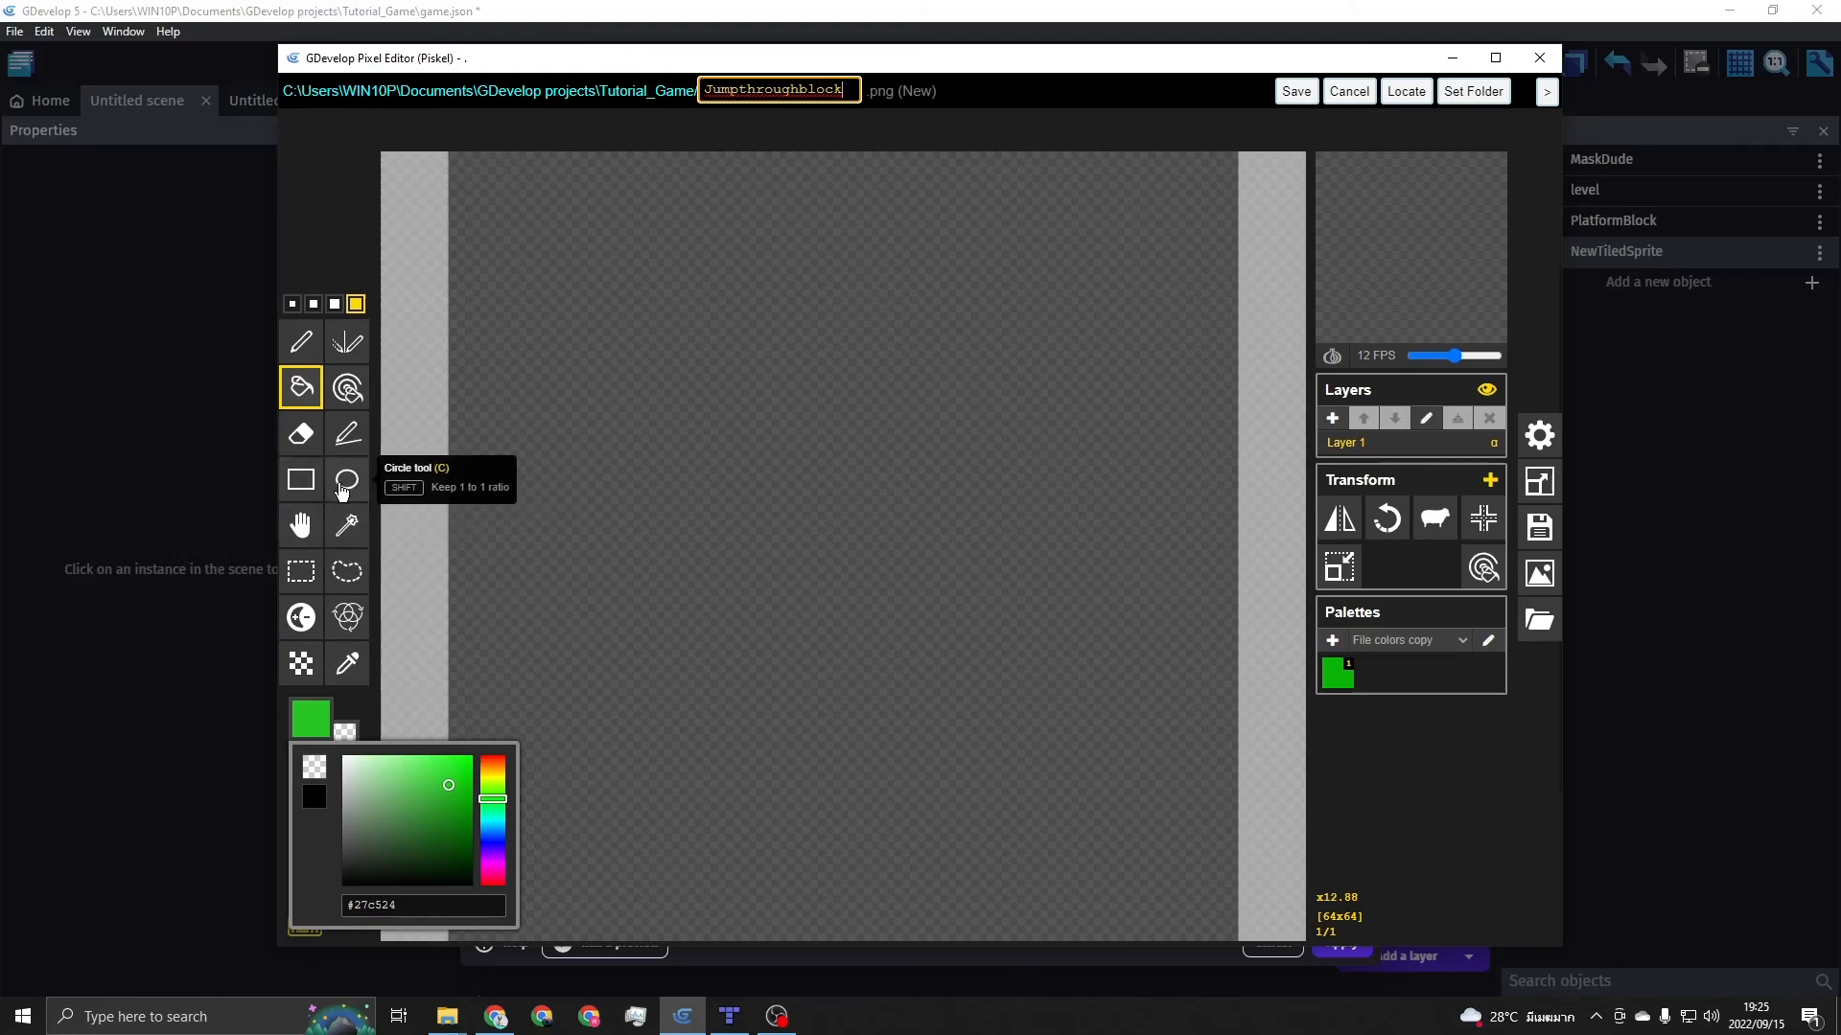
click(879, 393)
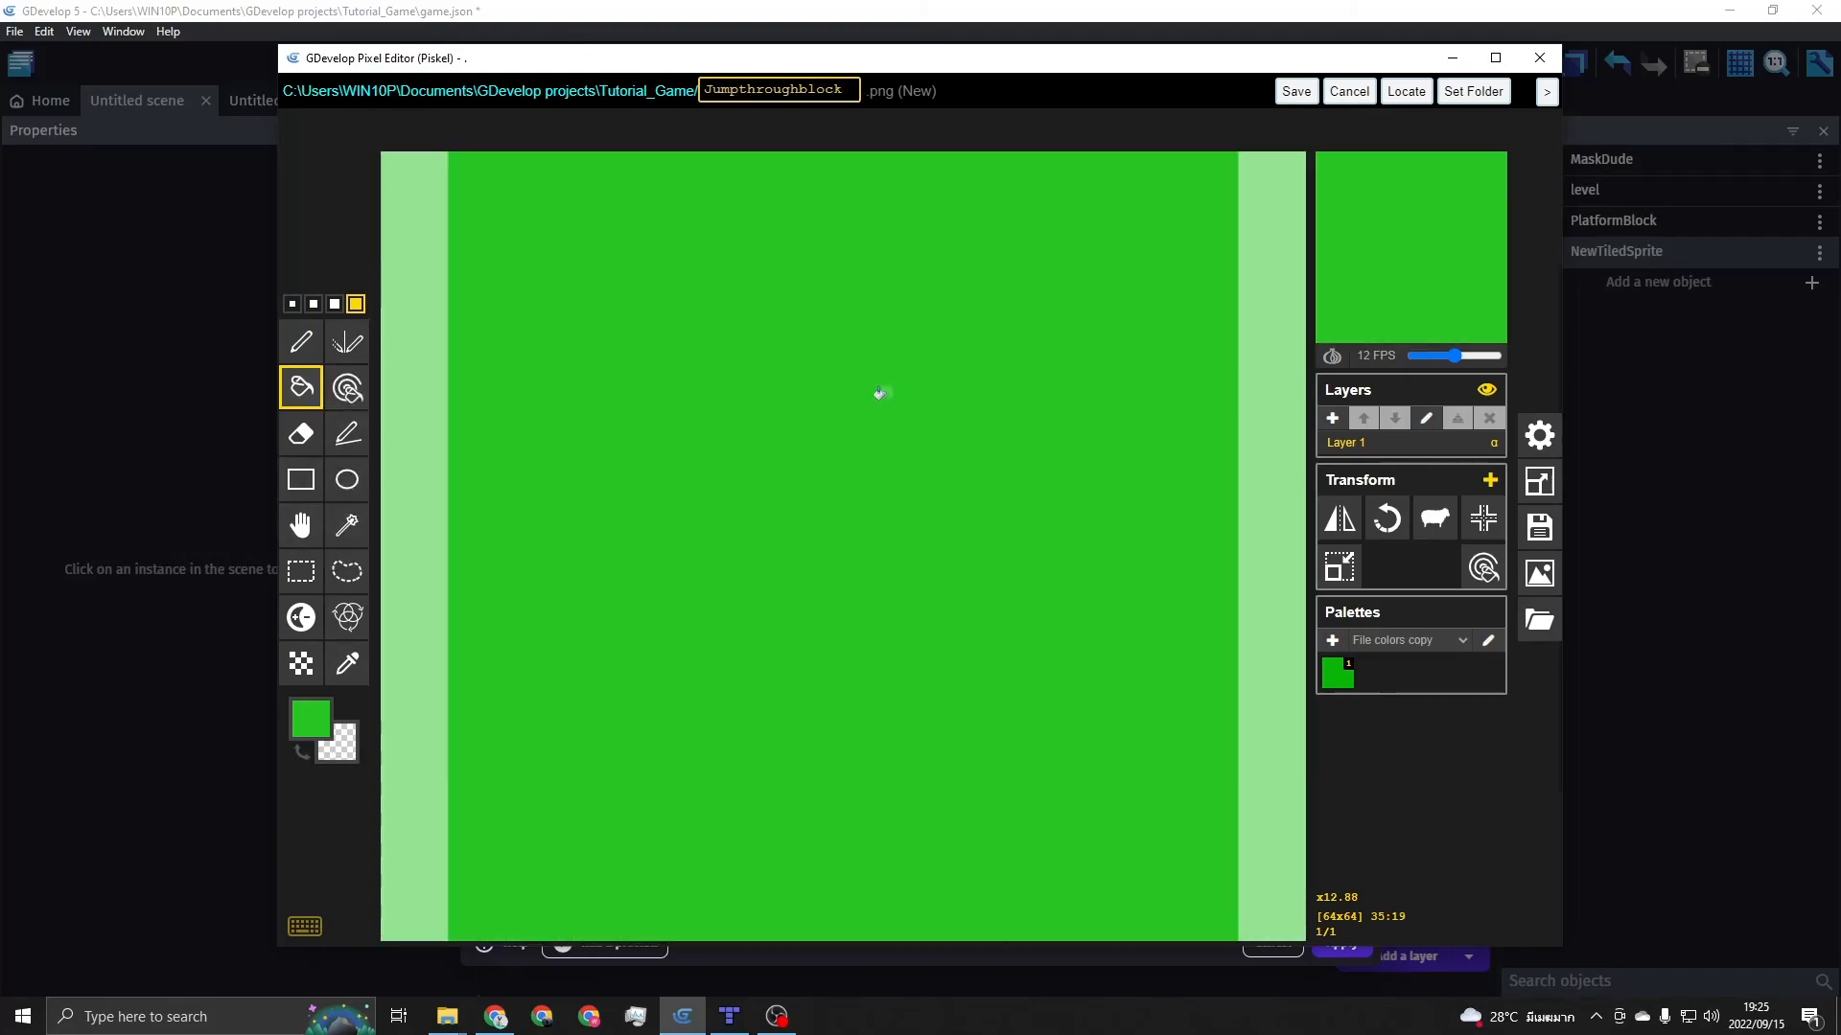
click(1296, 92)
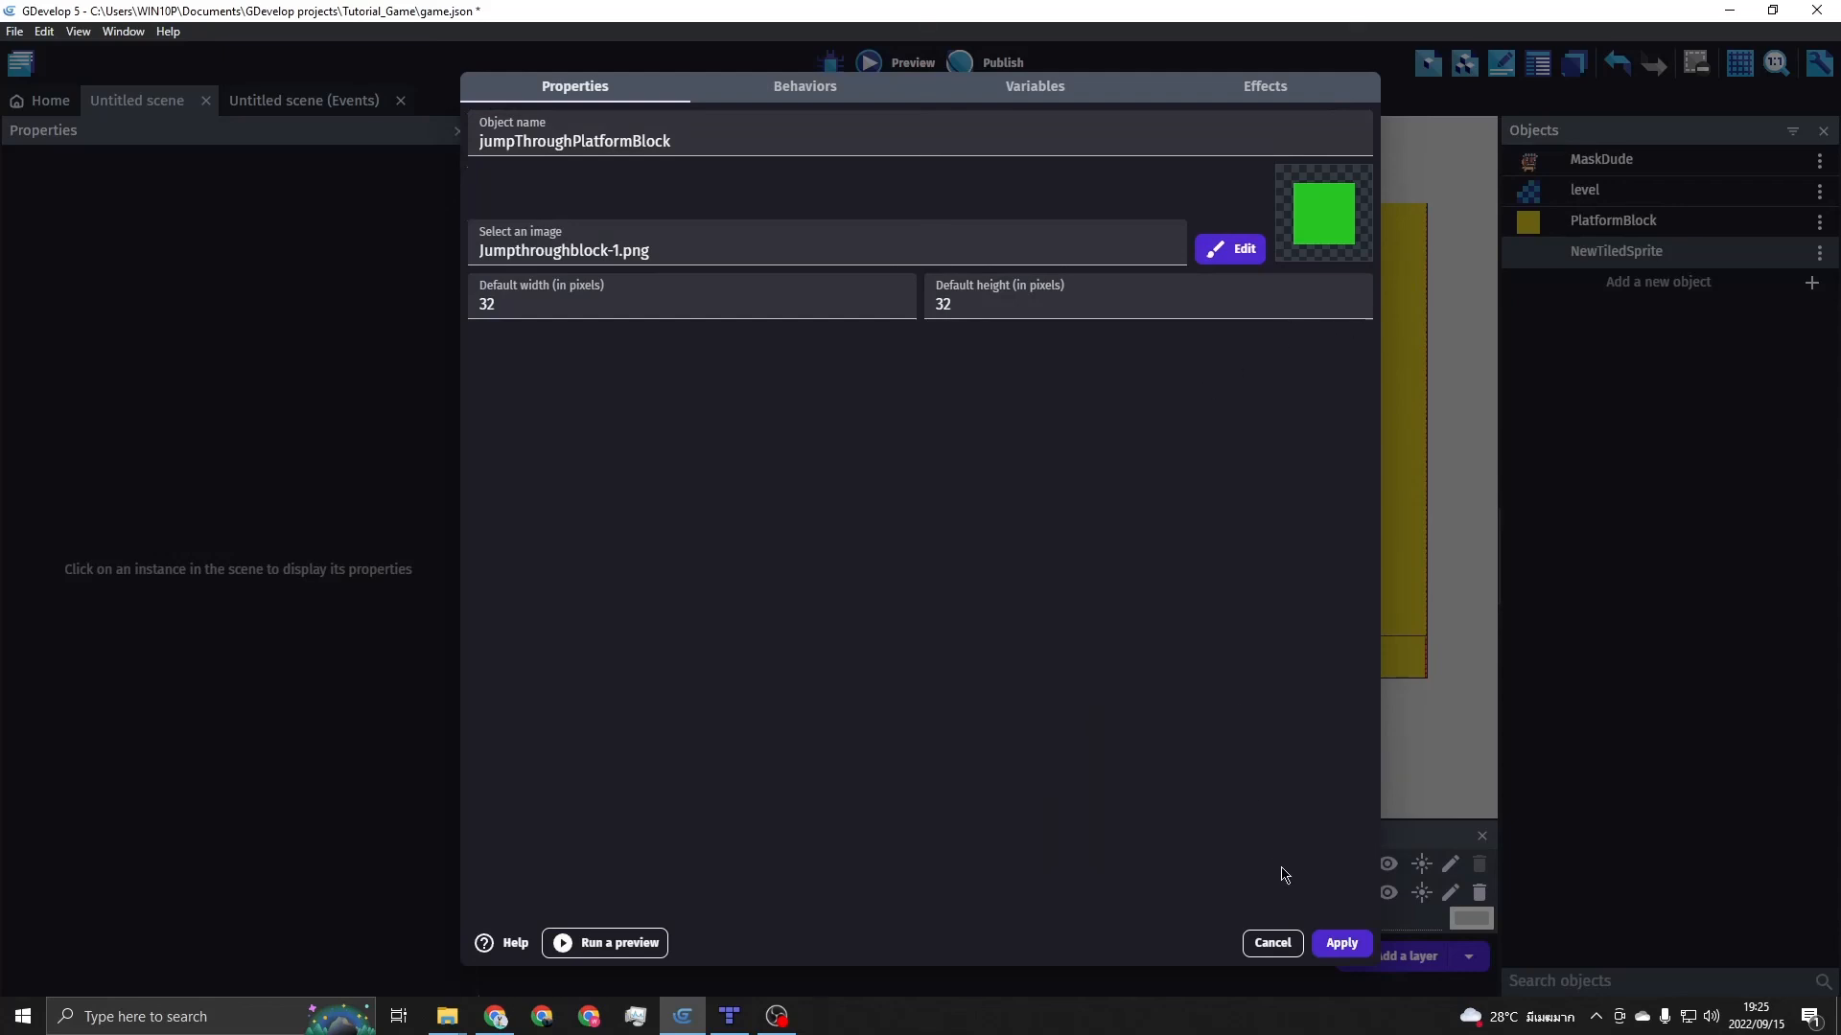
Add the Platform behavior to jumpThroughPlatformBlock, set its type to Jumpthru platform and apply the object's changes
click(806, 88)
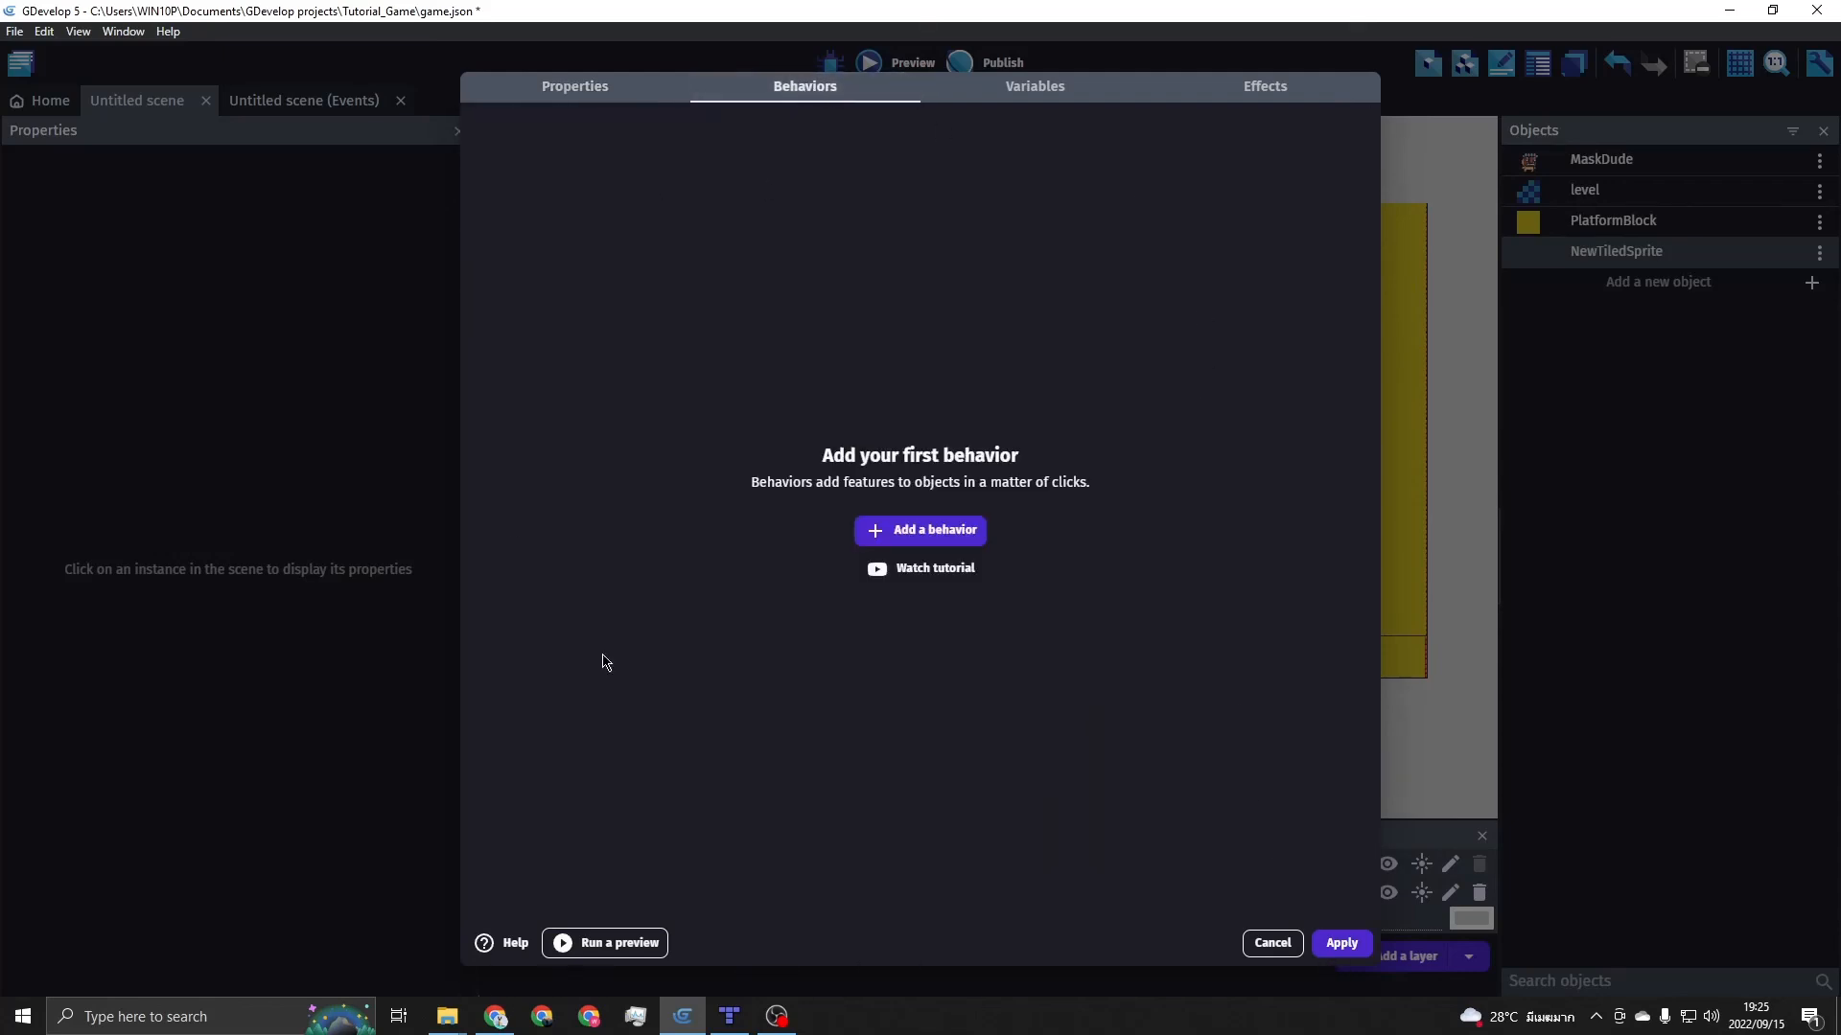
click(937, 532)
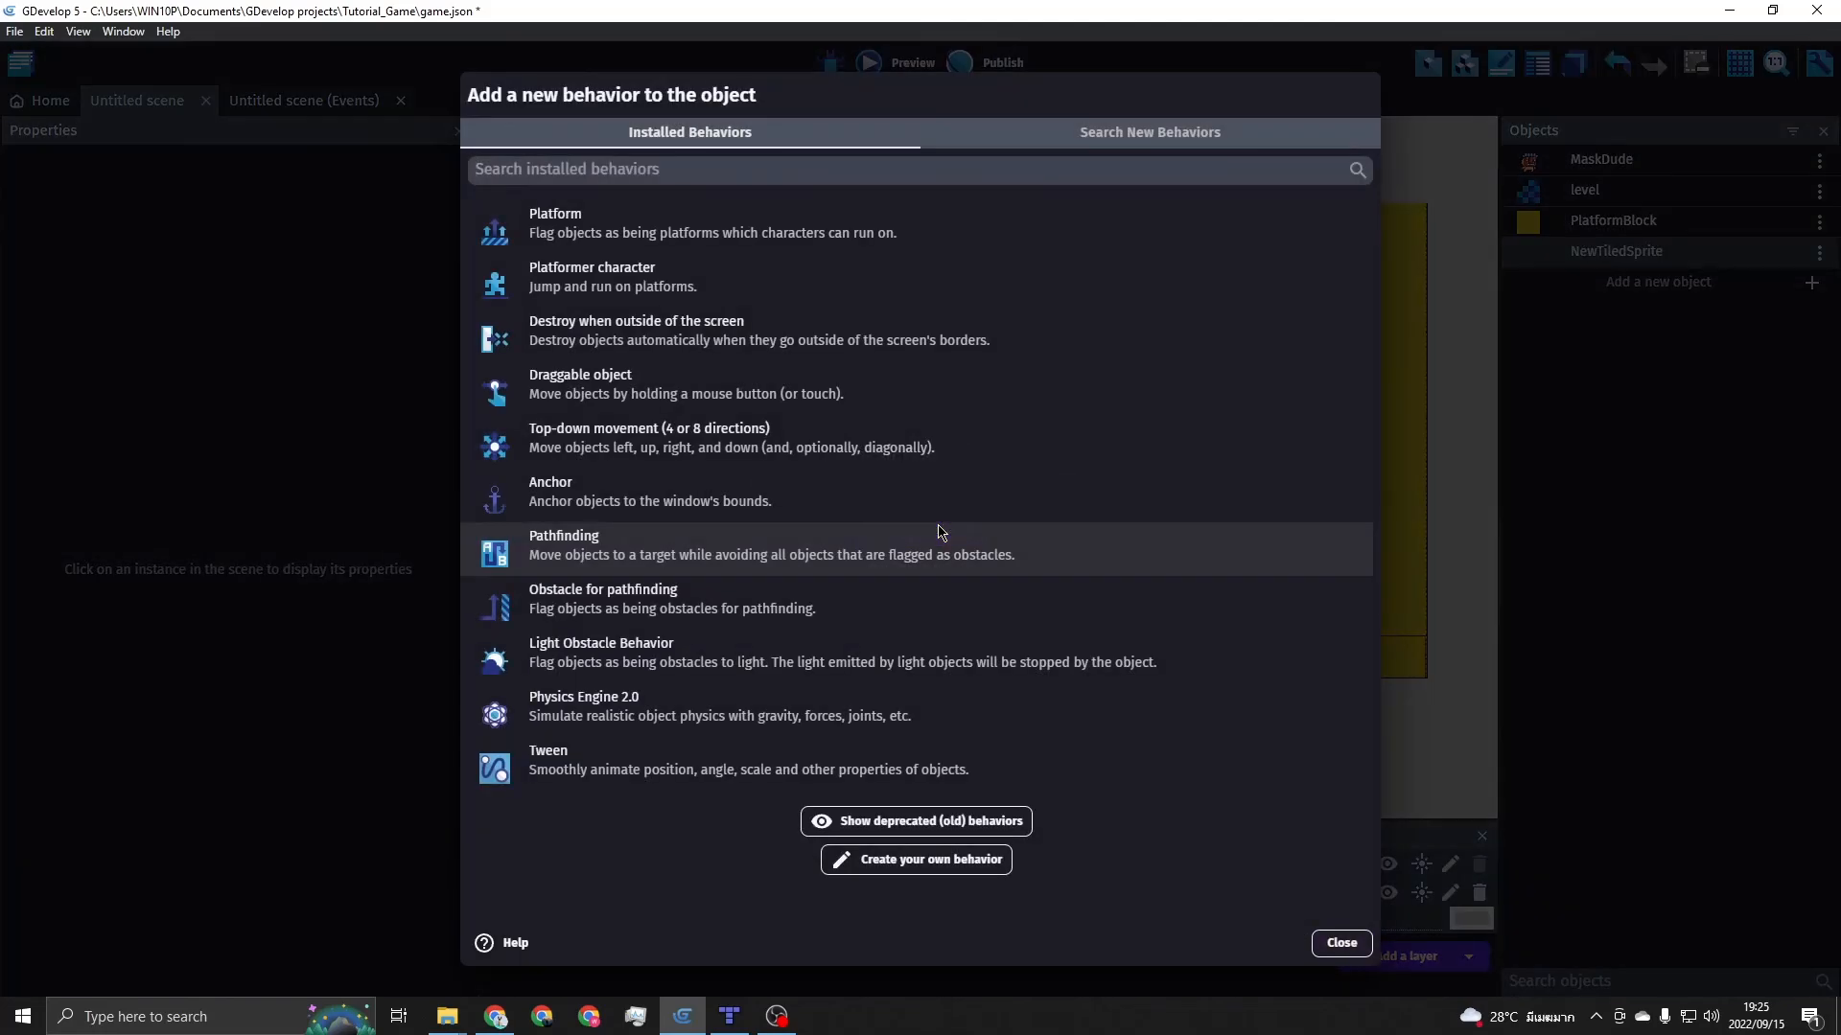
click(745, 226)
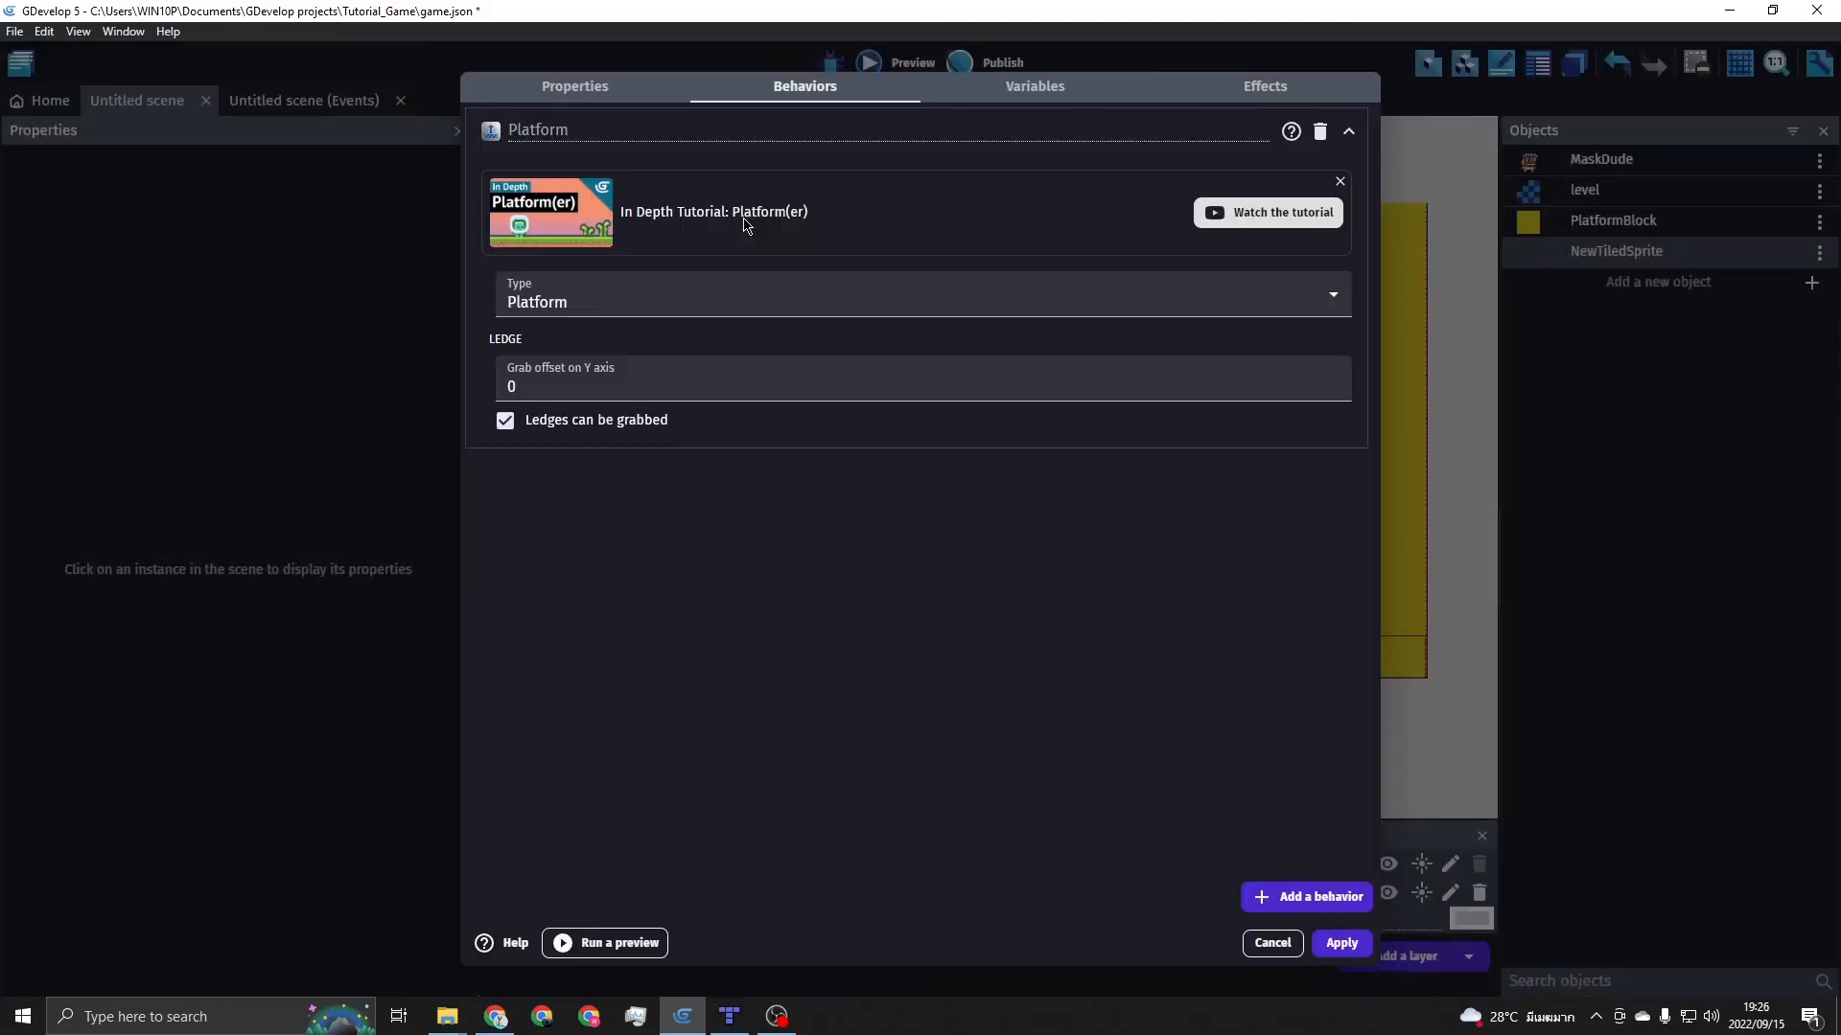
click(604, 300)
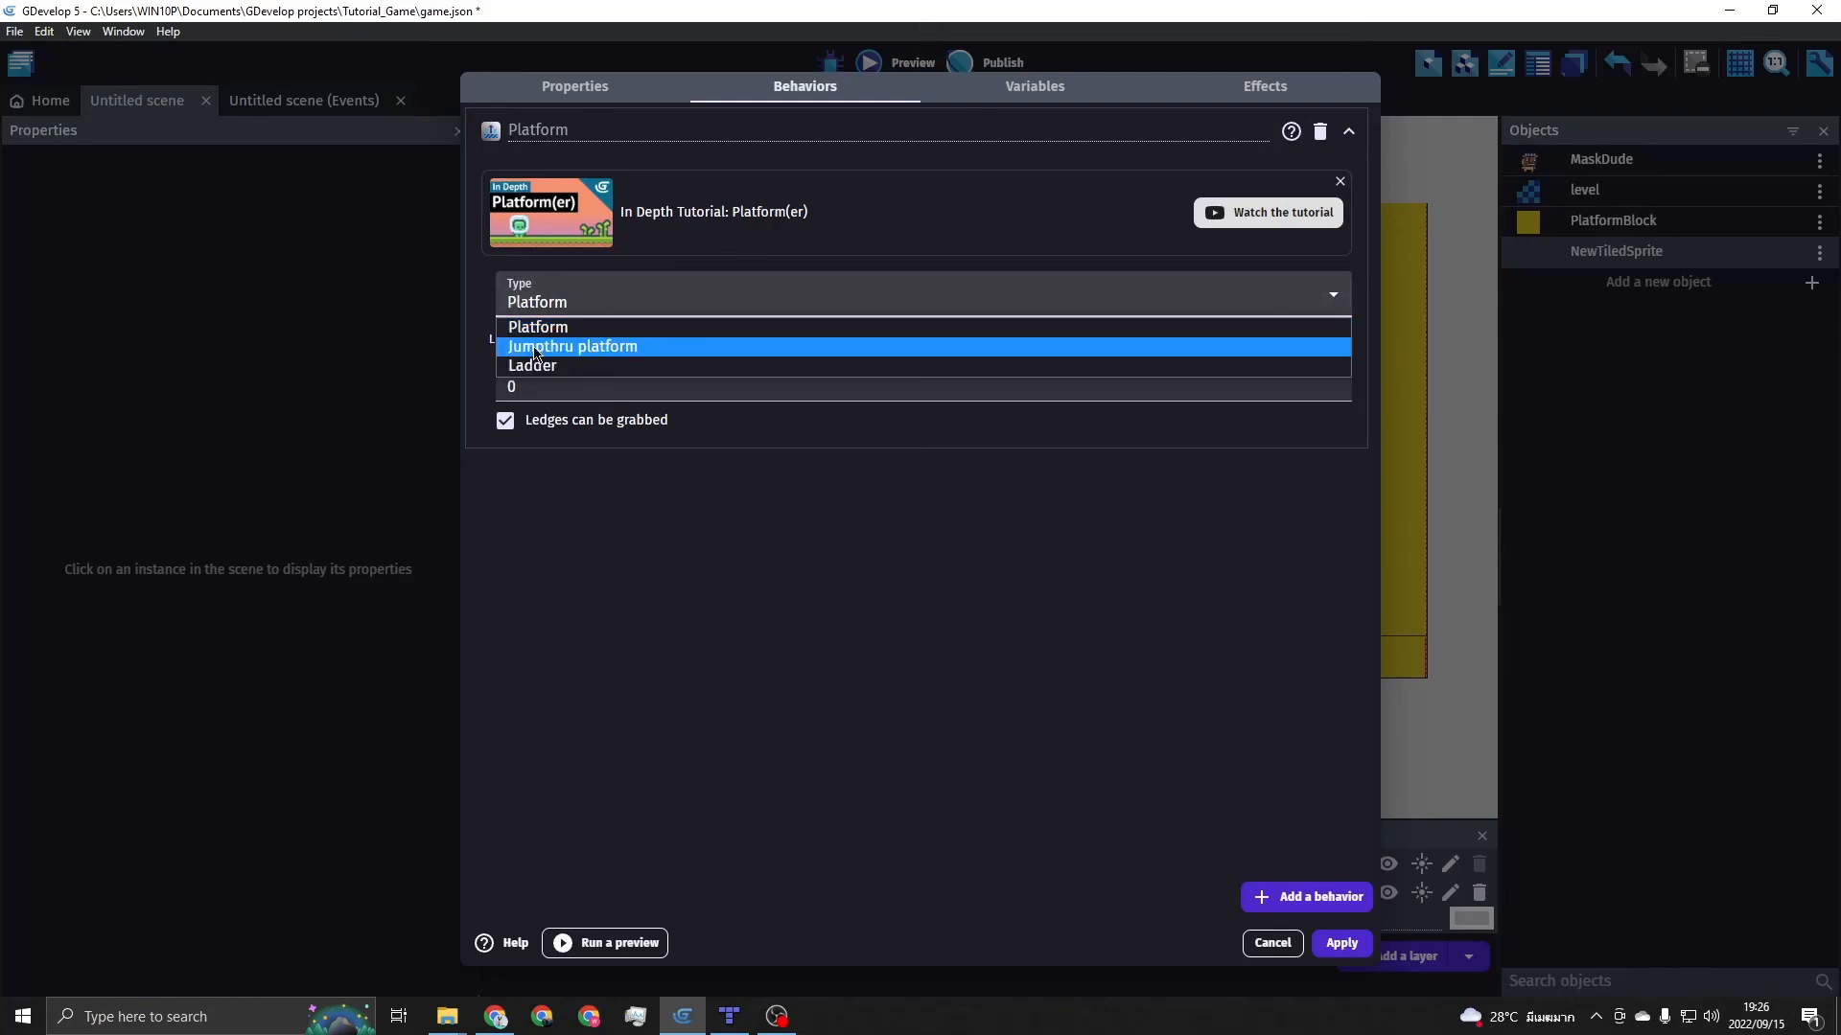
click(650, 356)
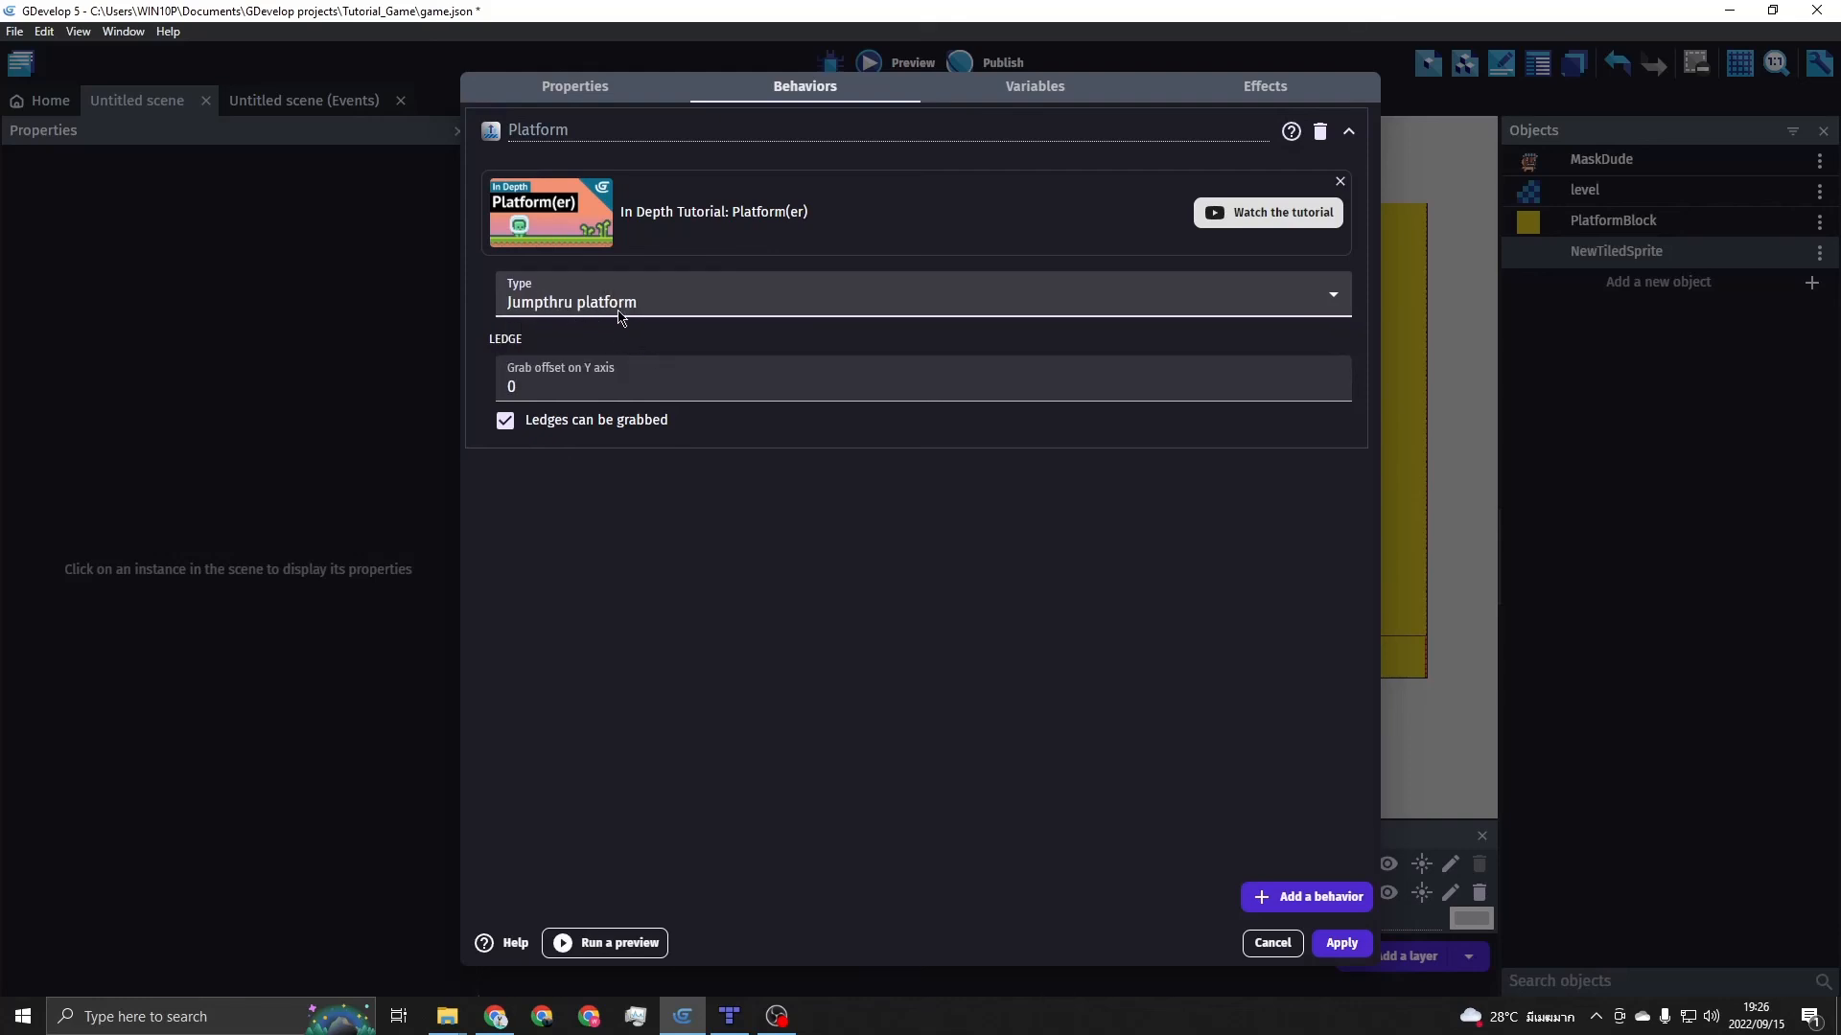
click(1342, 943)
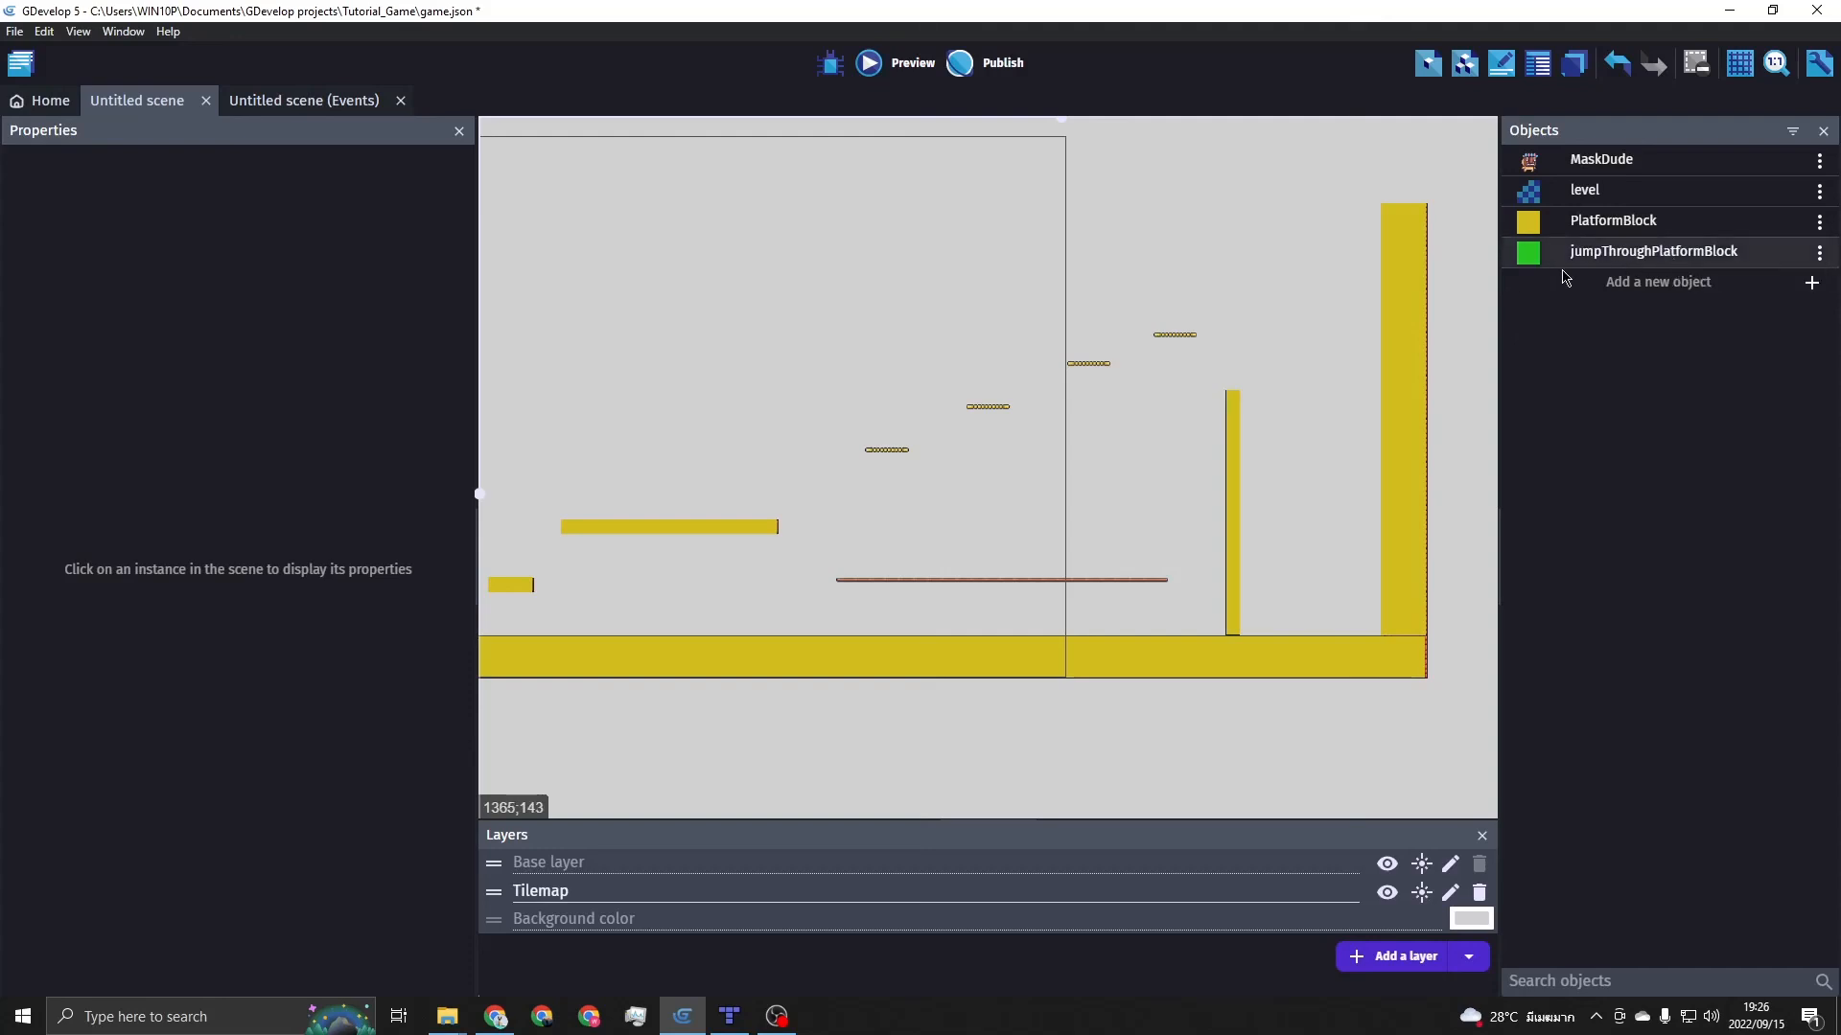
Place a jumpThroughPlatformBlock over the long thin red platform and resize it to about 372 by 3 pixels
drag(1719, 259, 1177, 585)
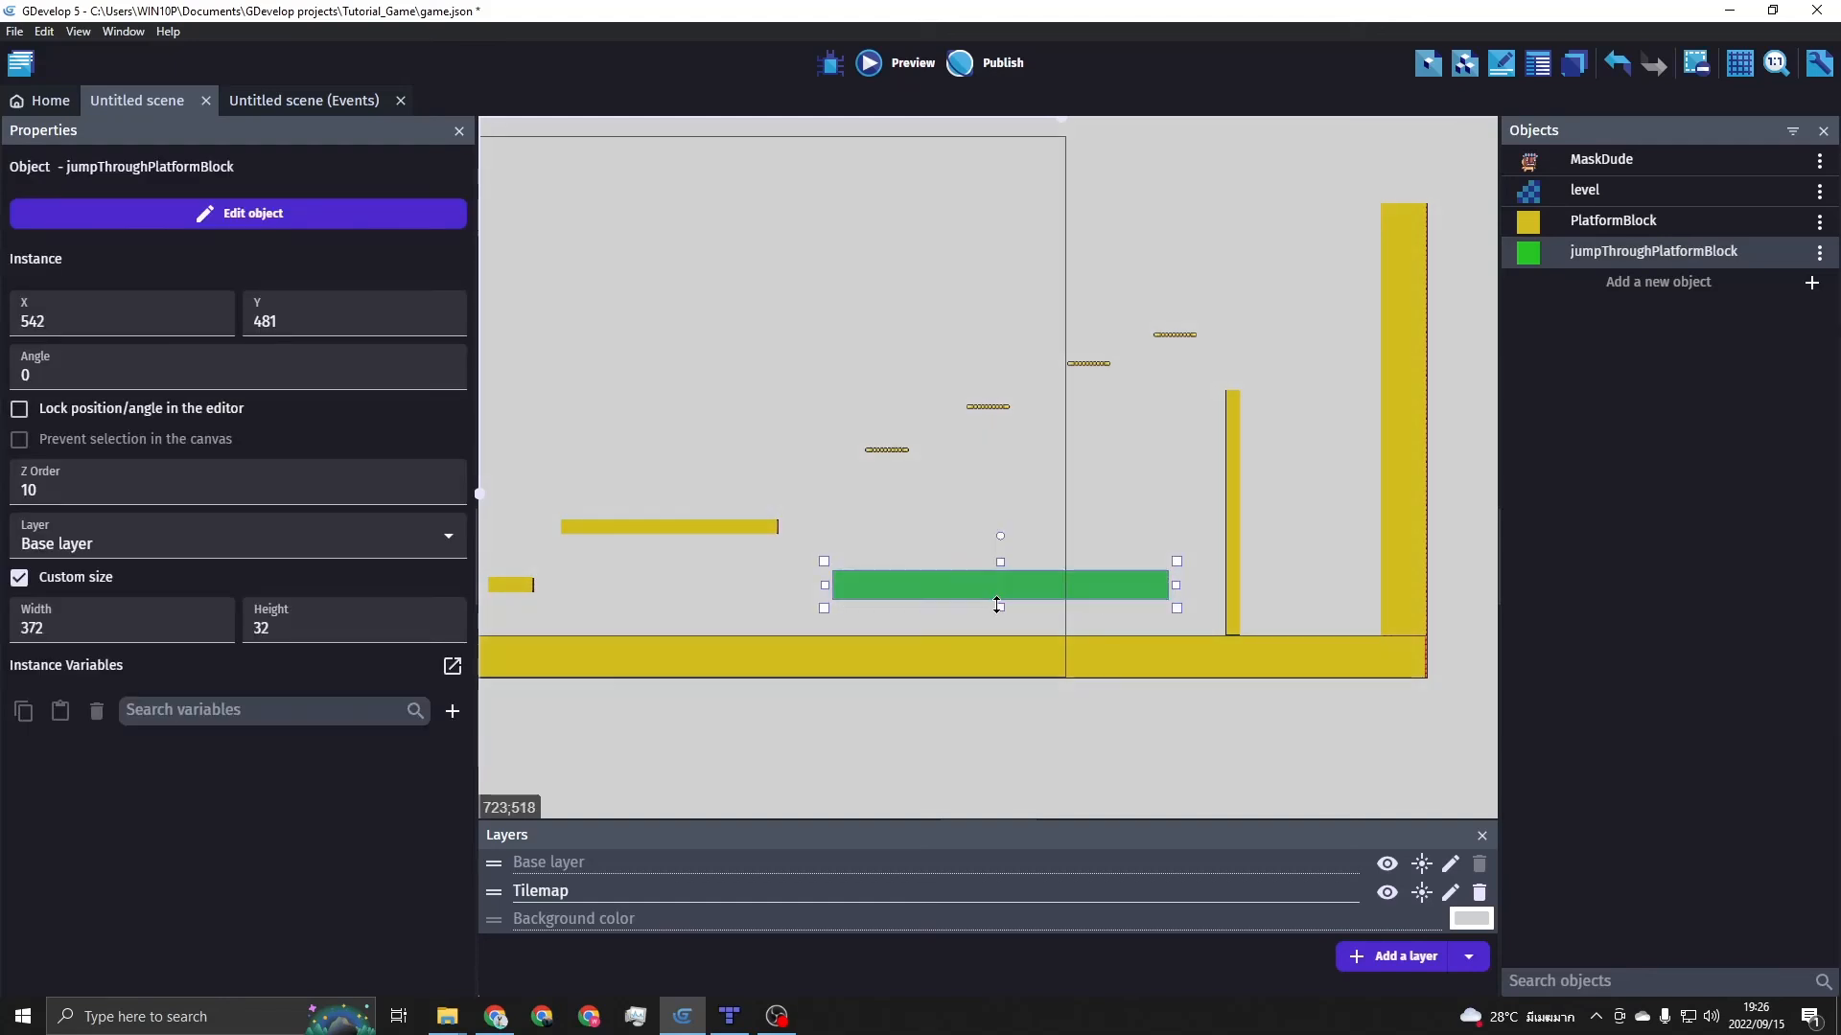
drag(1000, 607, 1004, 582)
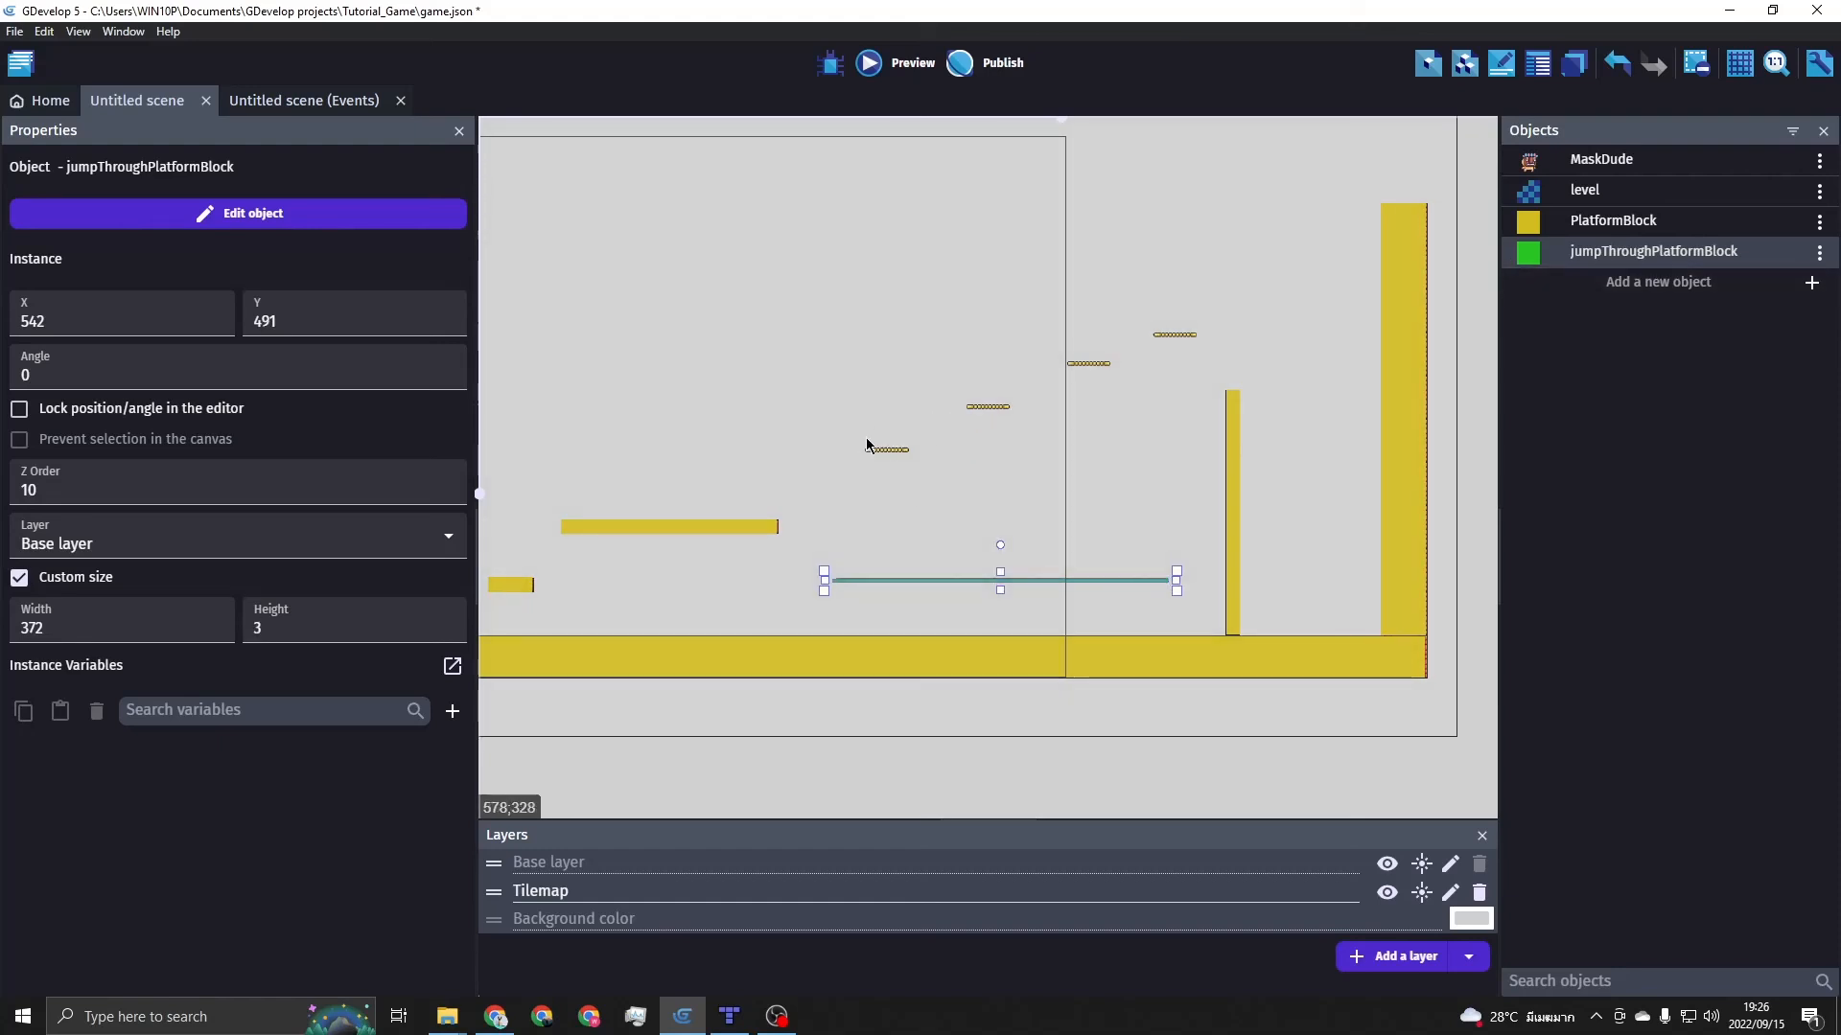
click(1070, 471)
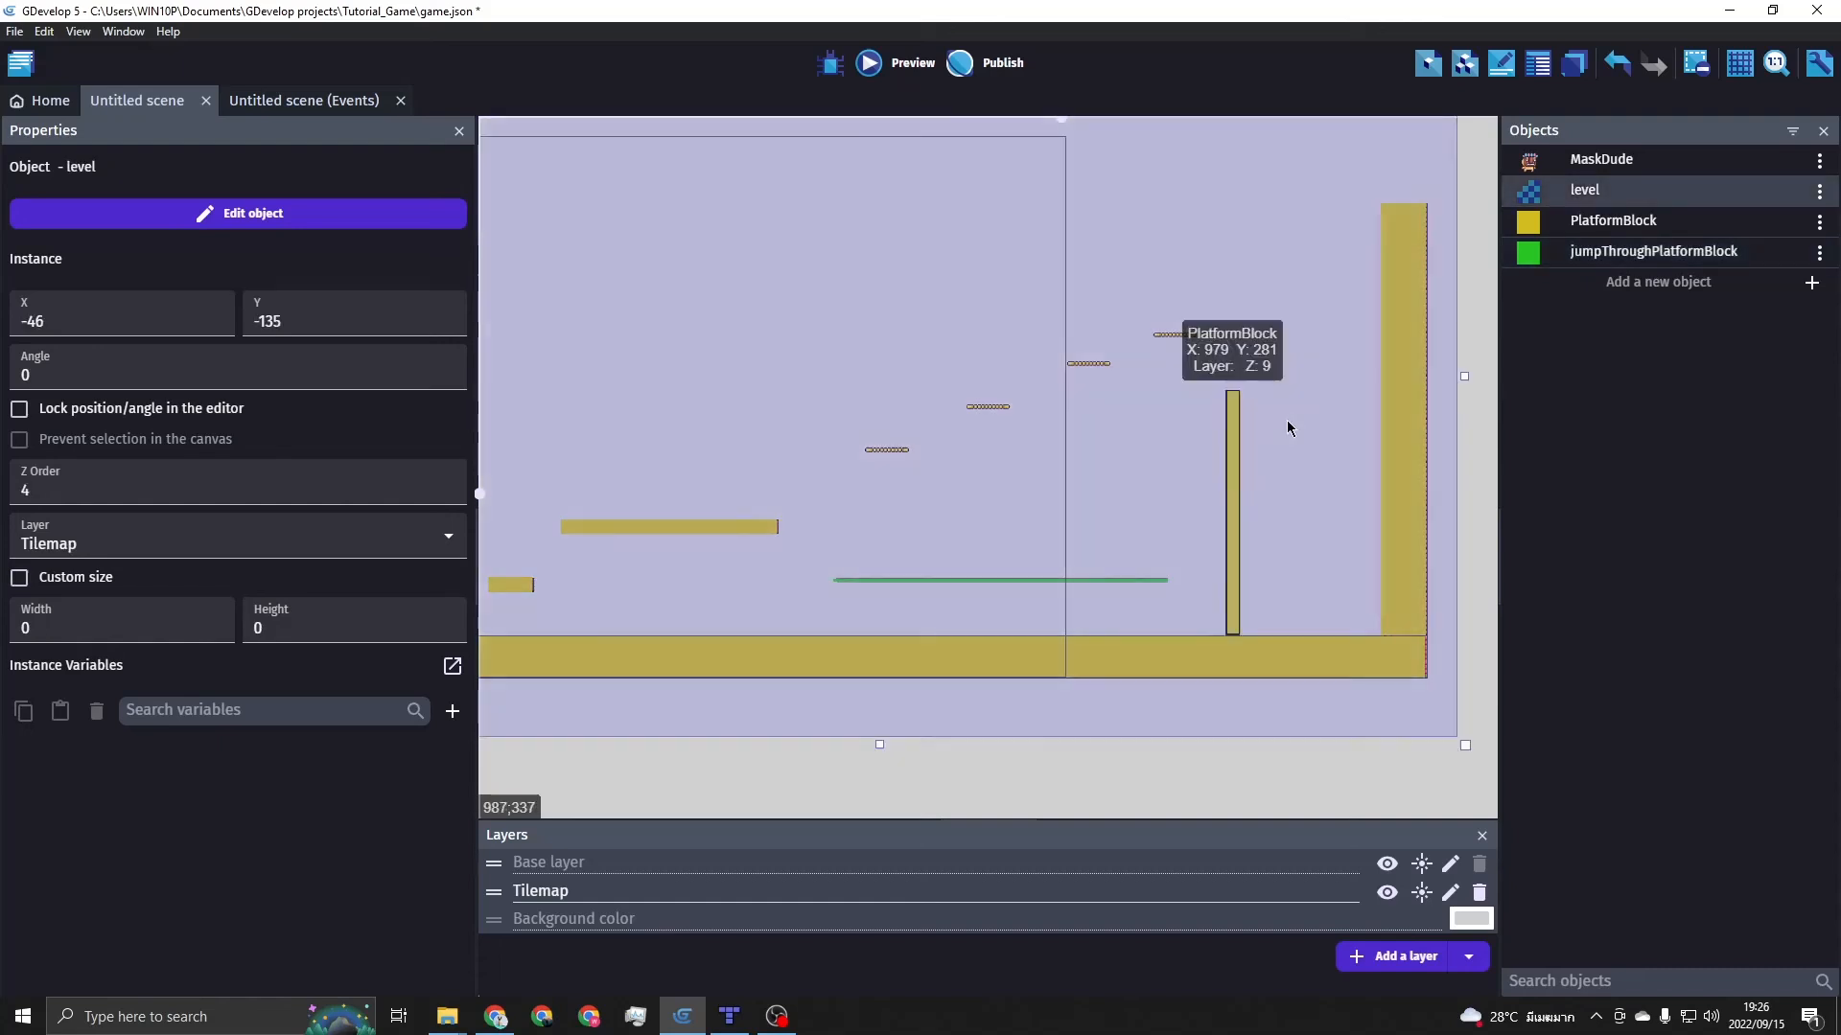
Place another jumpThroughPlatformBlock over the lowest small floating platform and resize it to about 50 by 6 pixels
drag(1633, 256, 867, 471)
scroll(868, 473, up, 5)
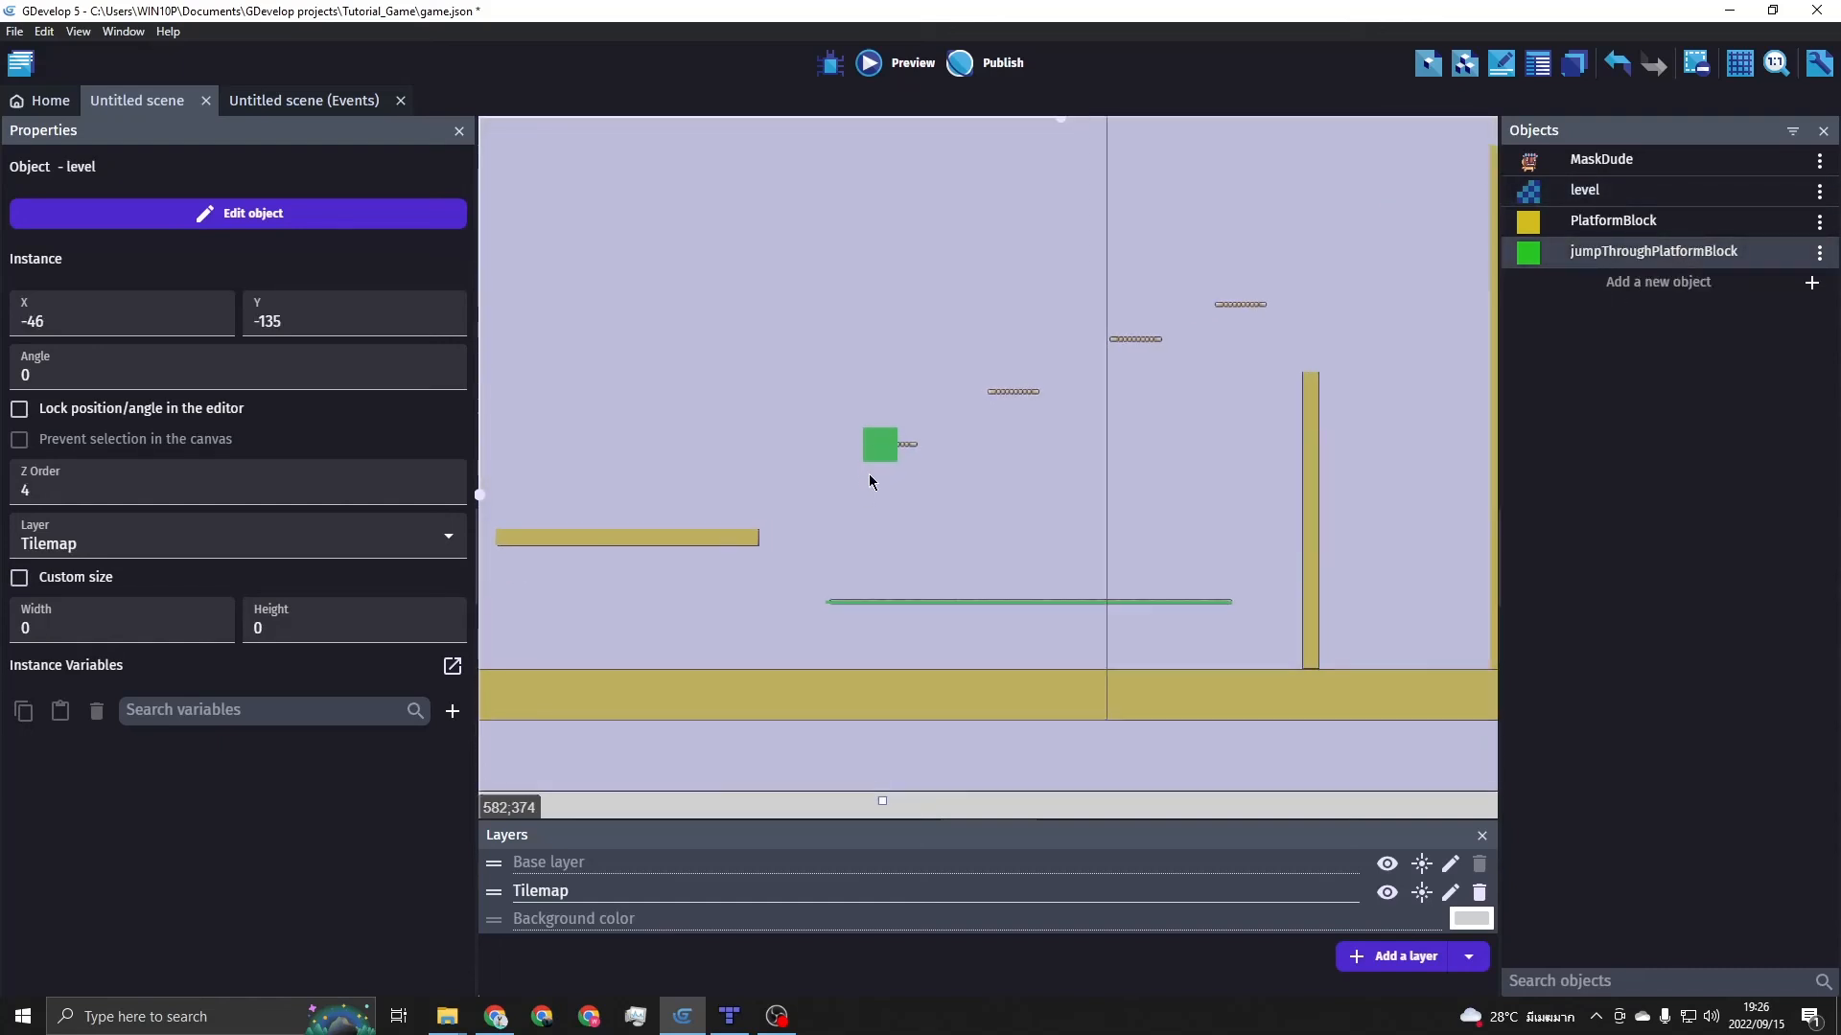
click(875, 446)
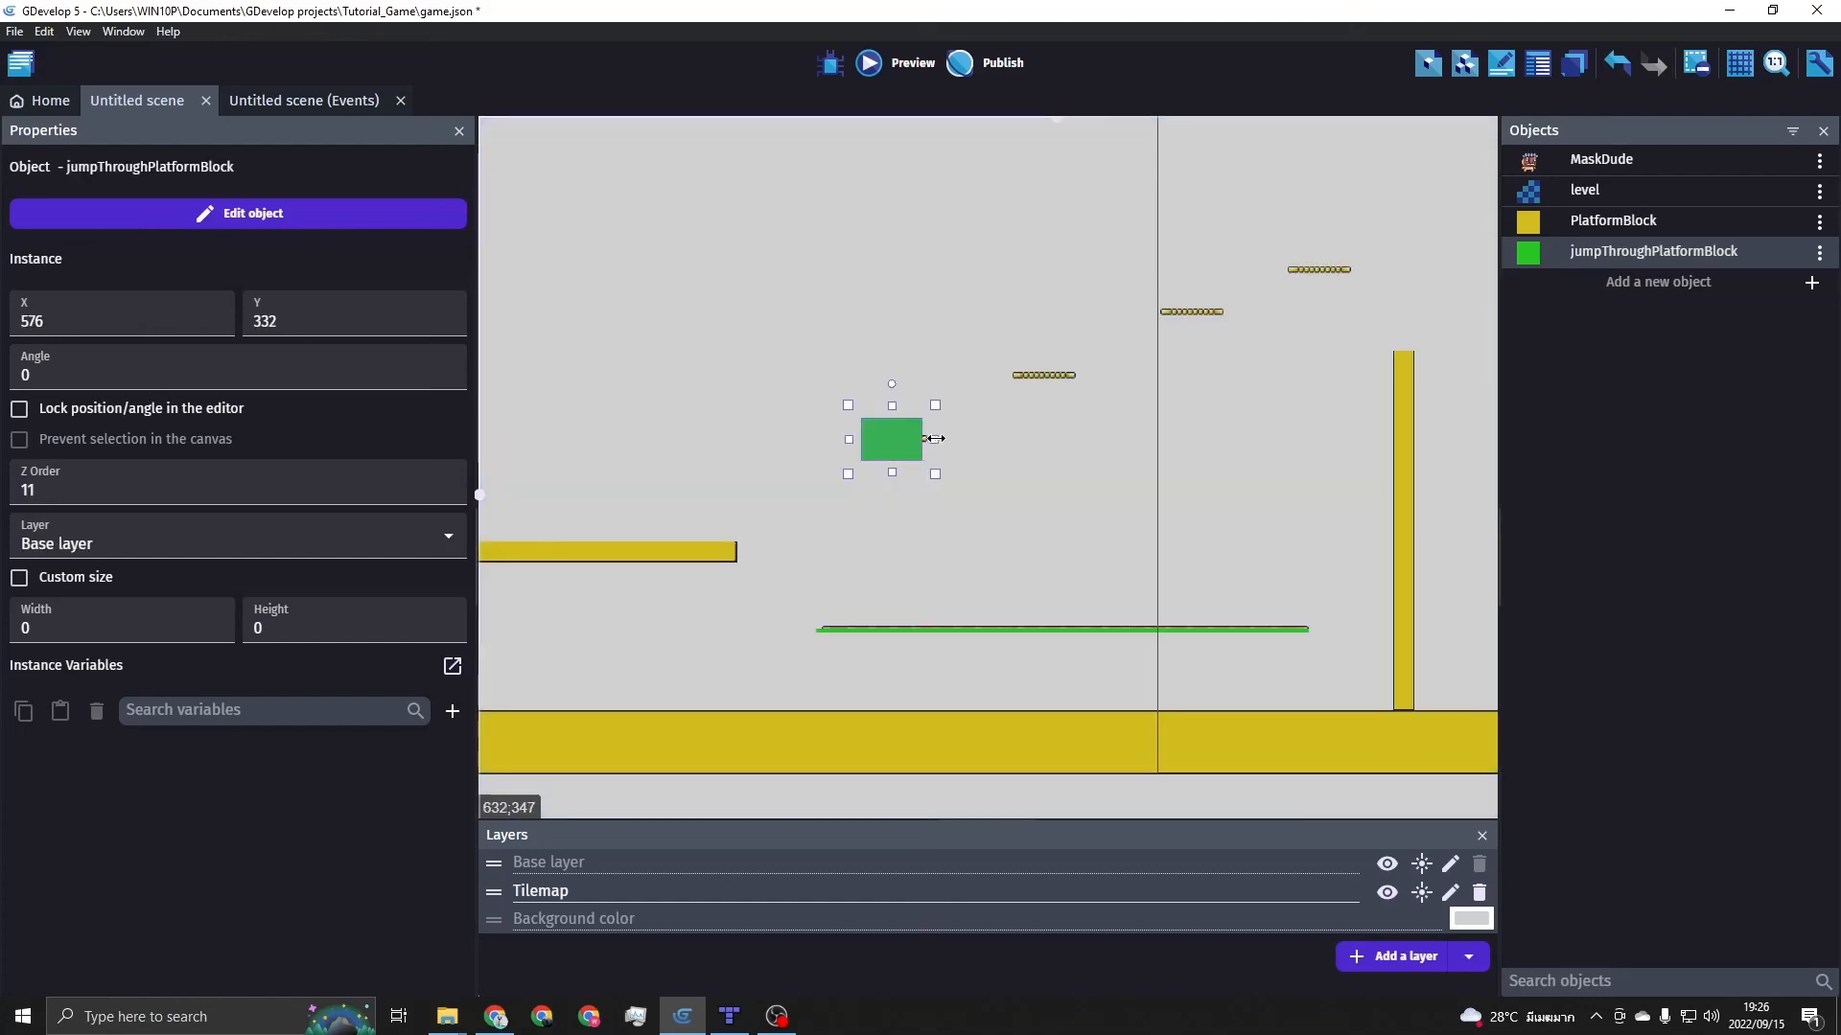
drag(895, 406, 898, 454)
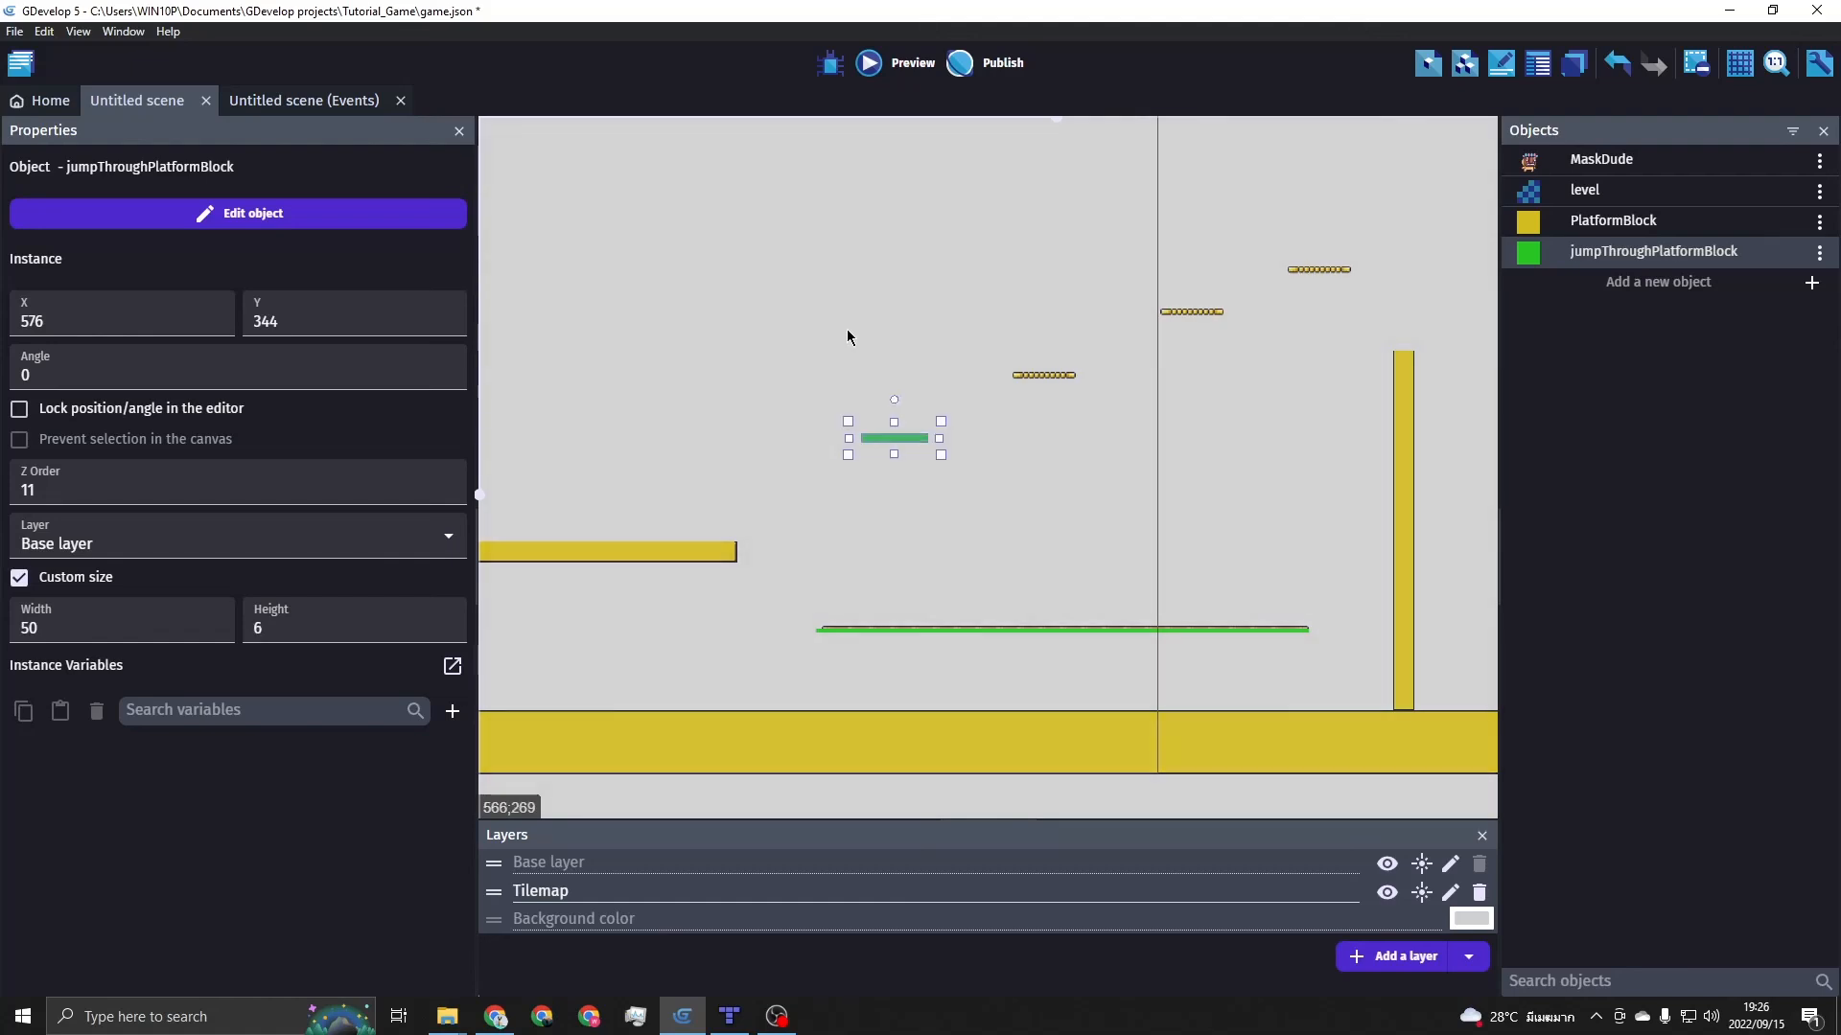
click(848, 316)
Duplicate the small jumpThroughPlatformBlock onto each of the three higher floating platforms
click(905, 437)
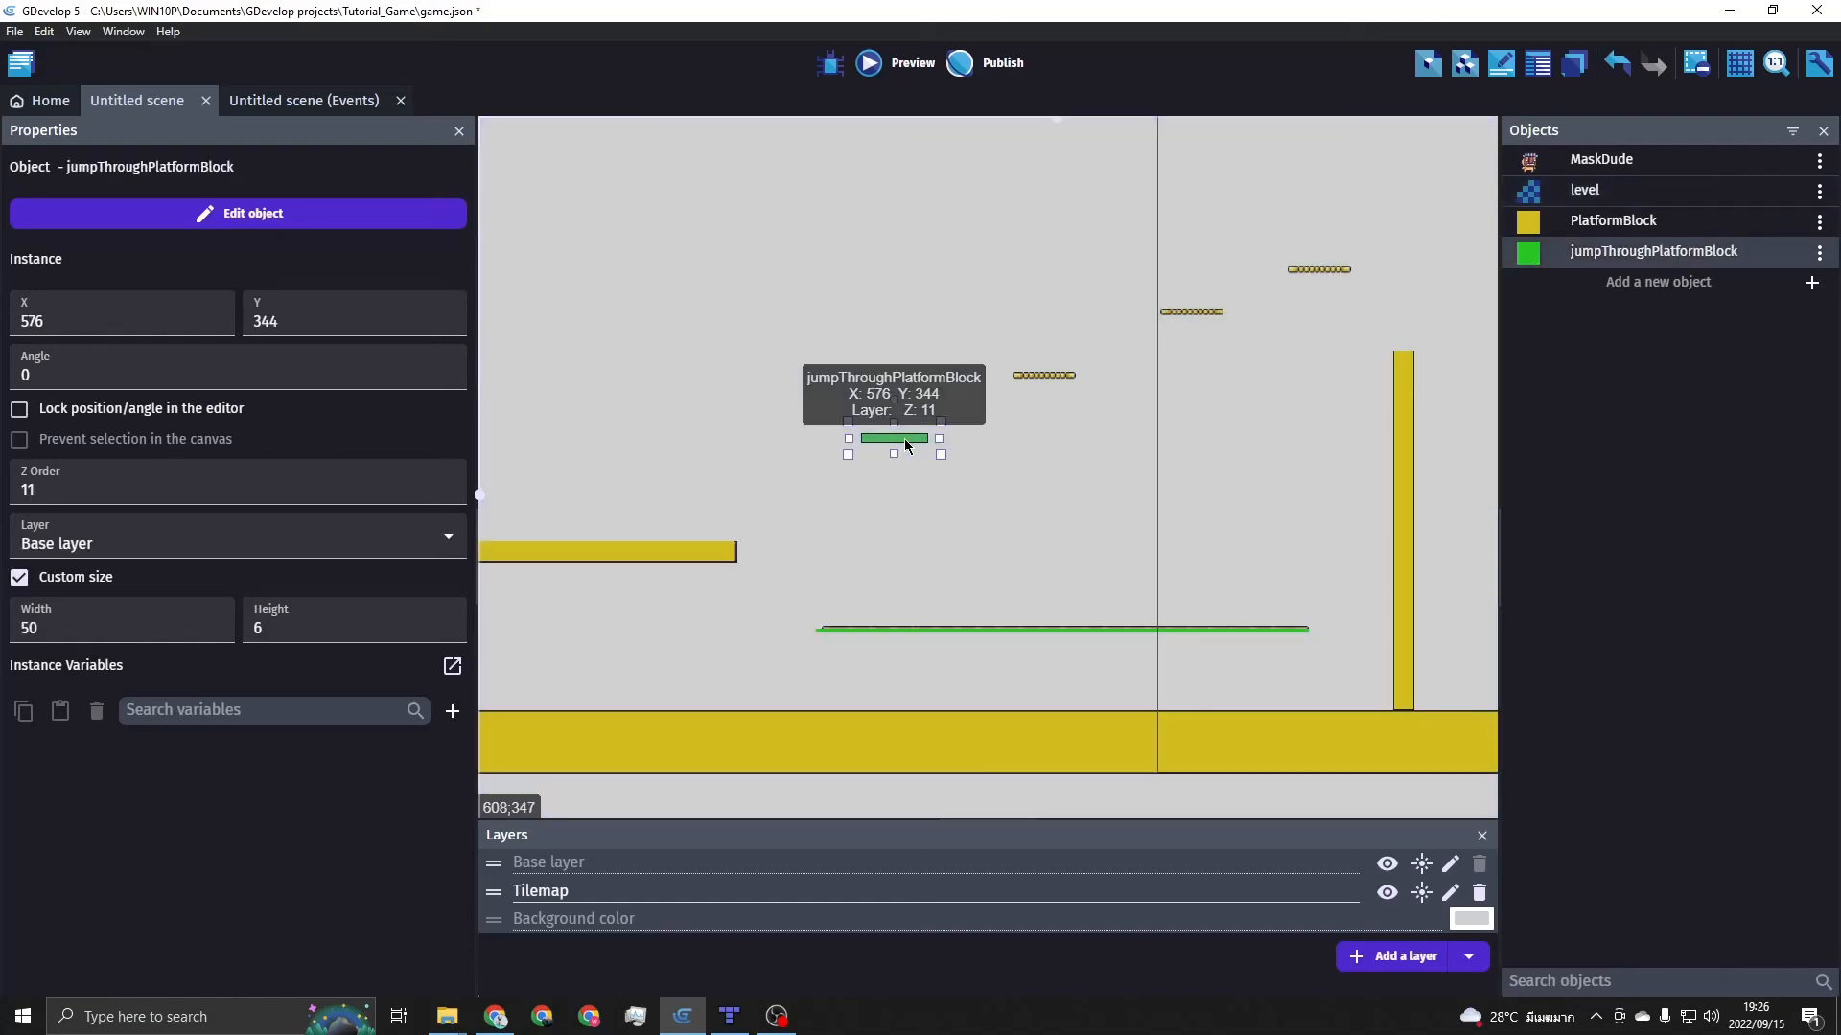
ctrl+drag(905, 444, 1031, 438)
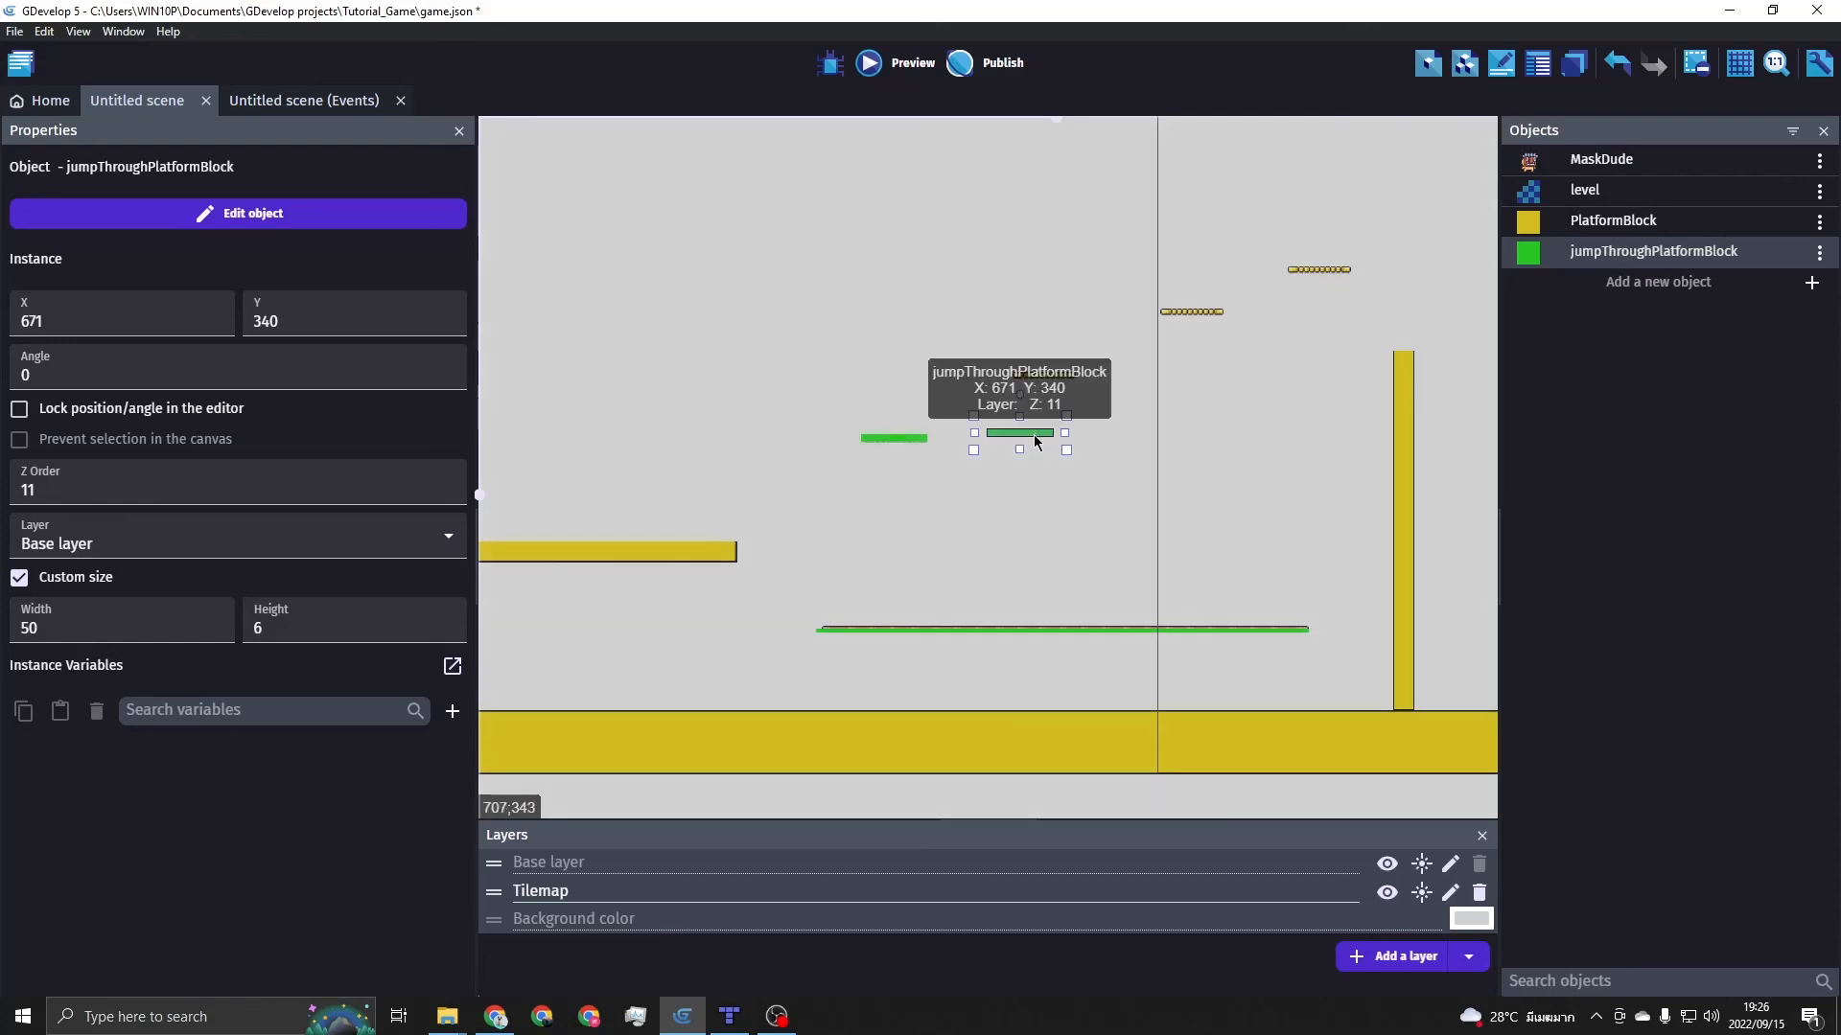
ctrl+drag(1035, 441, 1219, 307)
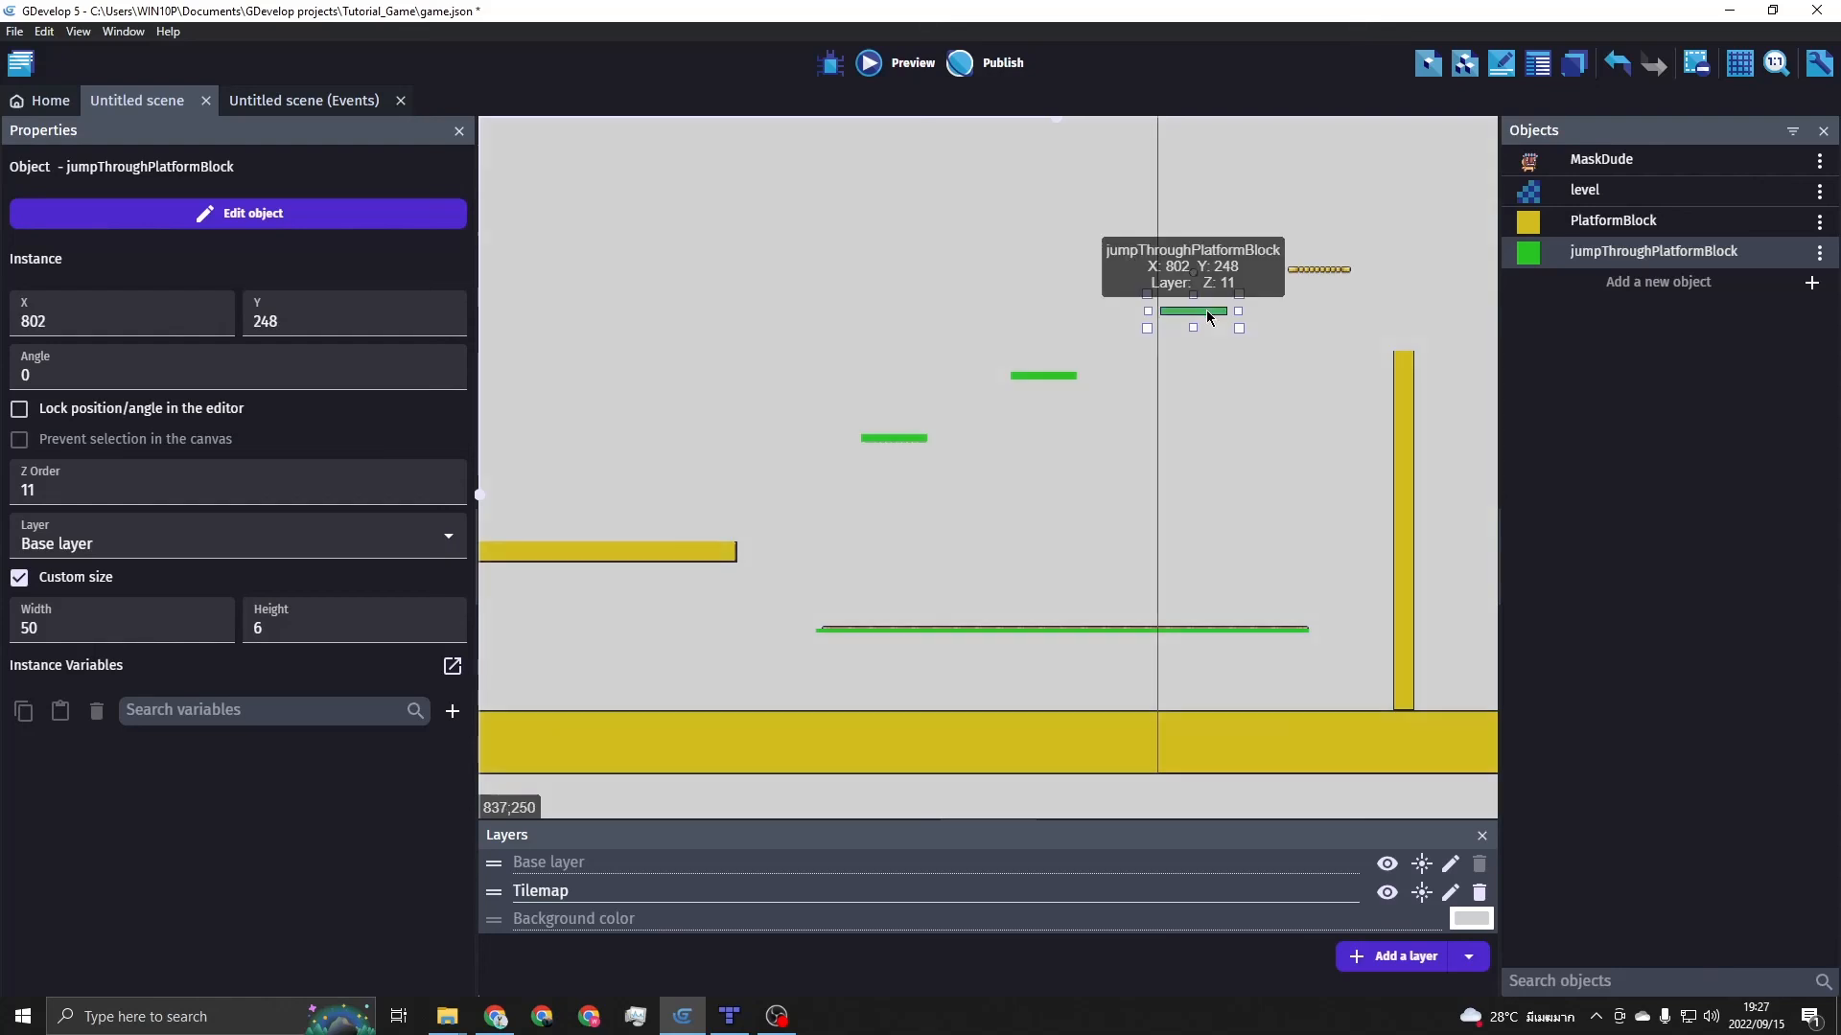
ctrl+drag(1196, 306, 1324, 264)
scroll(945, 292, down, 3)
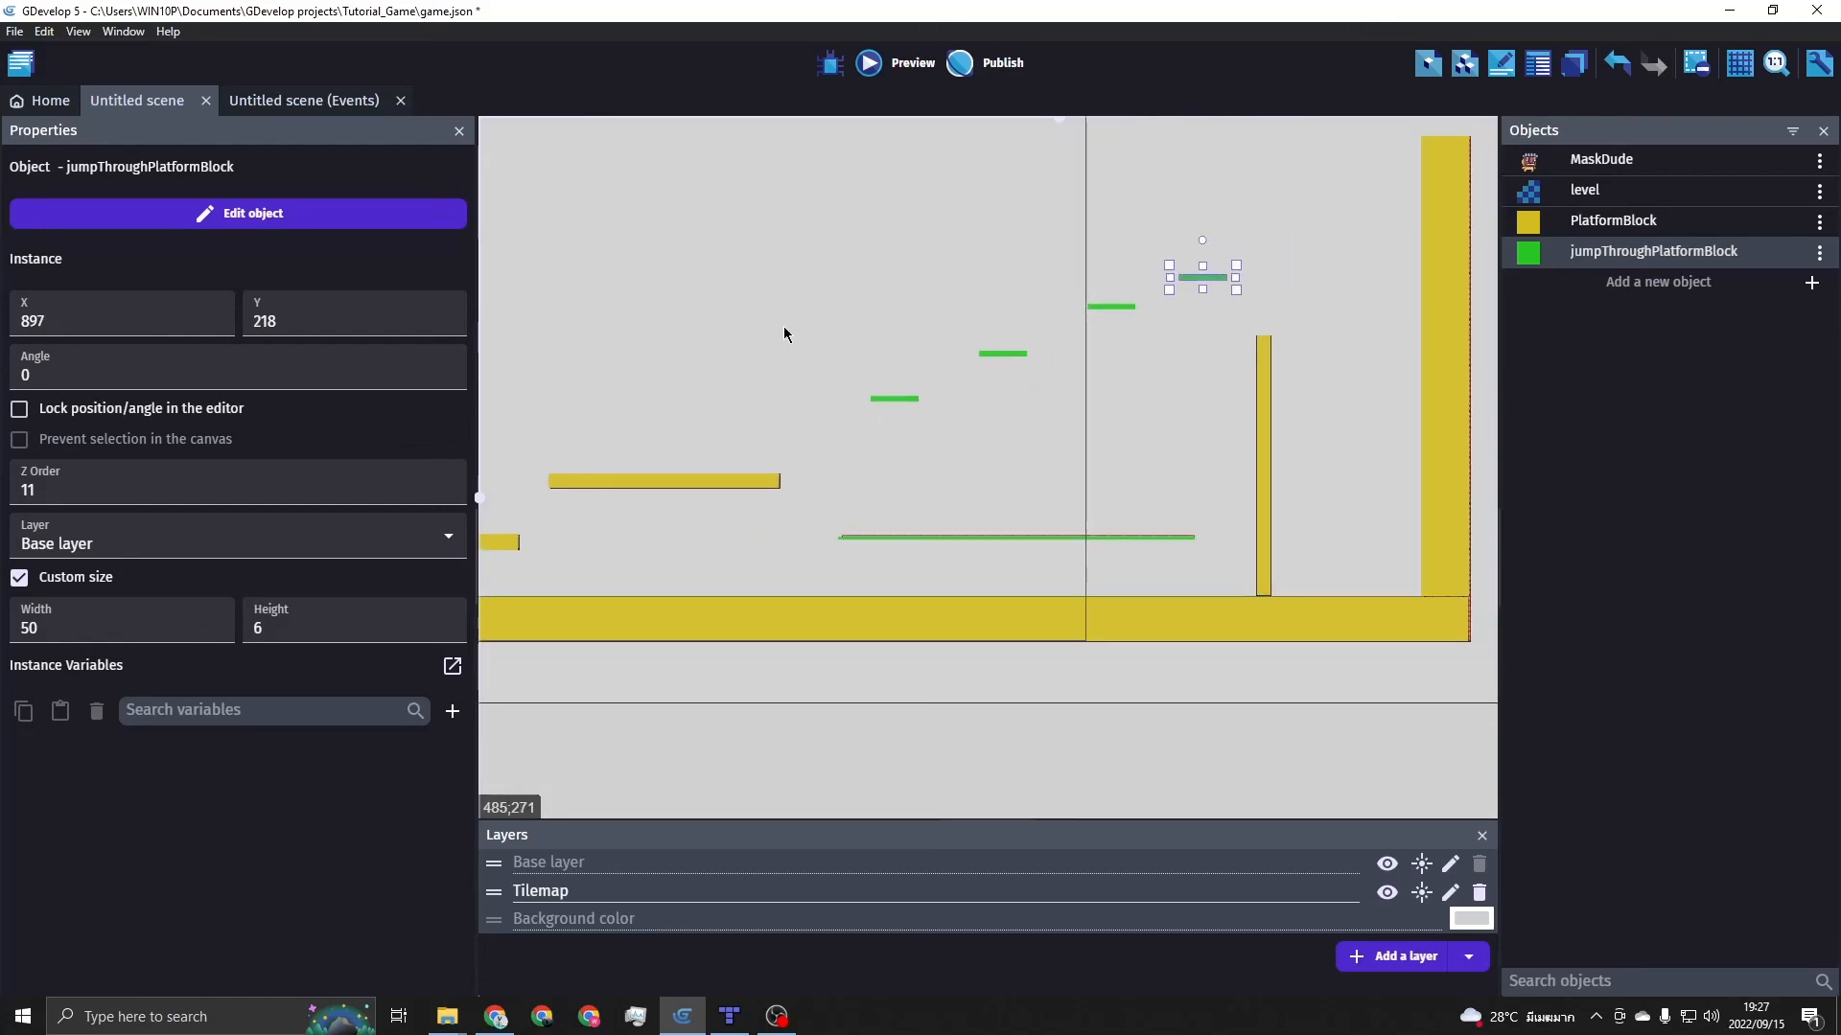
Preview the game and test MaskDude walking and jumping through the green platforms, then close the preview
click(892, 62)
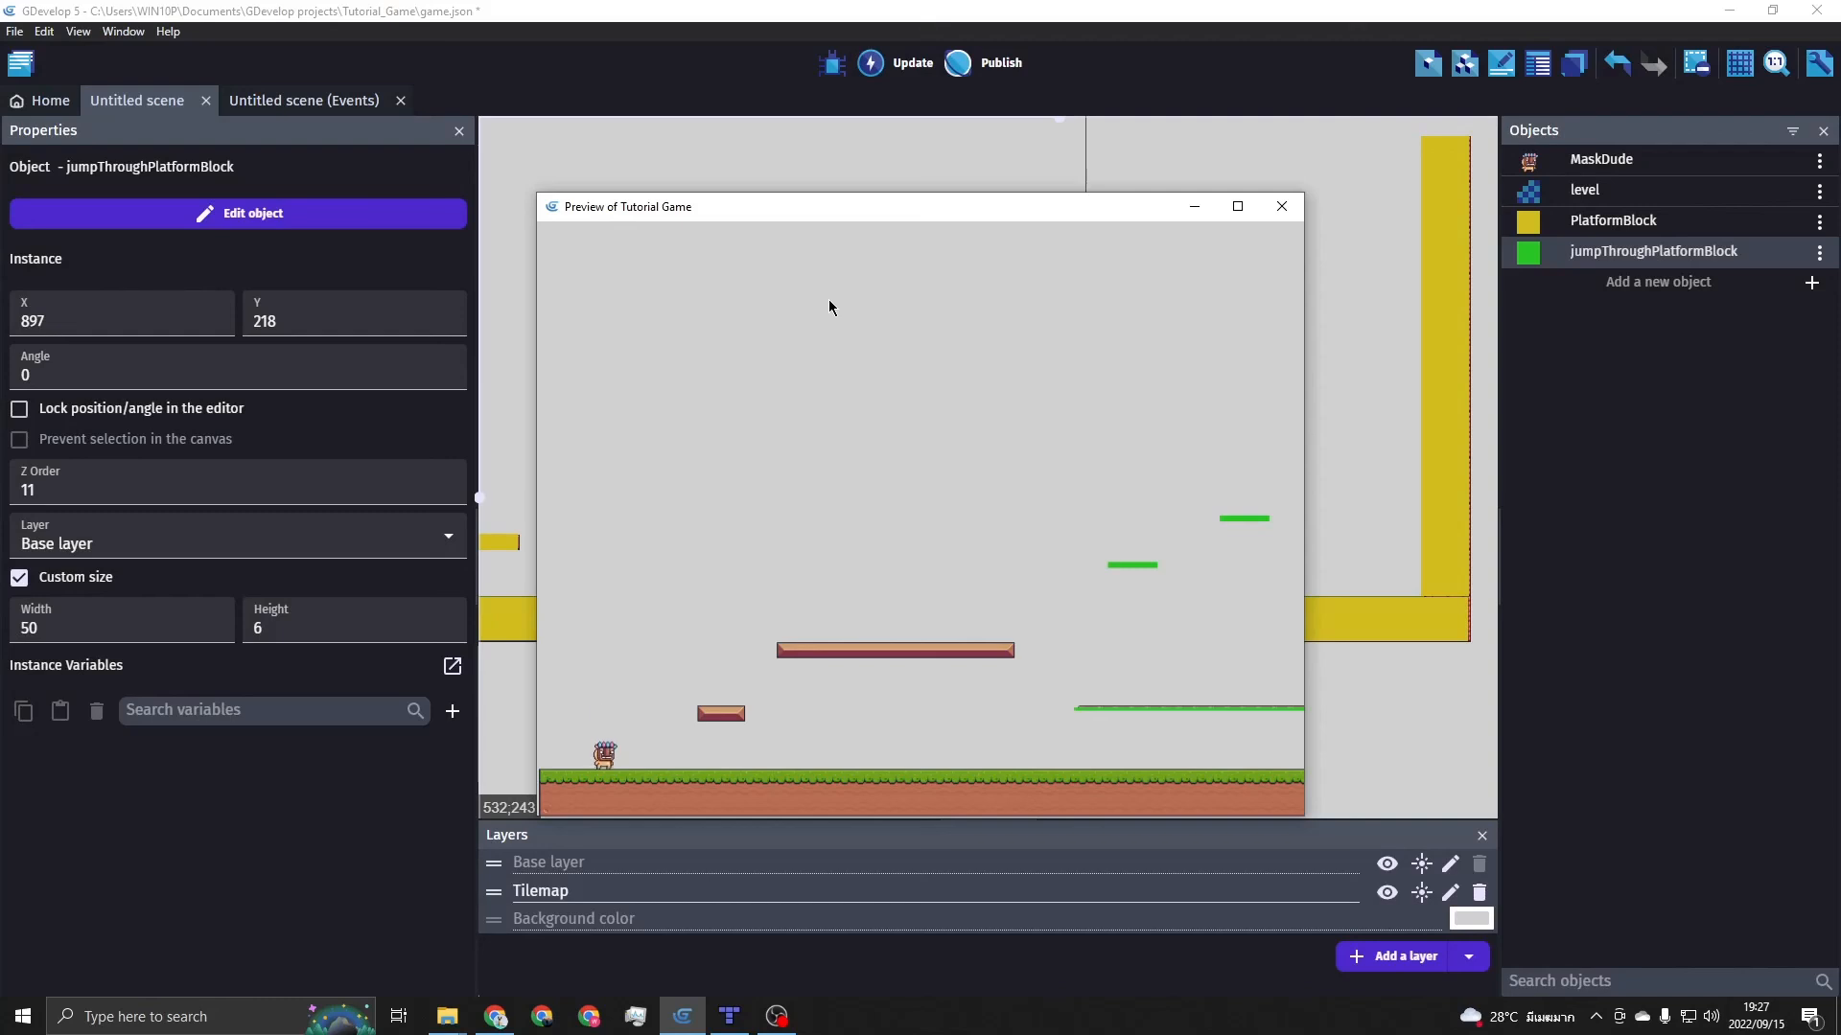
key(Right)
key(space)
key(space)
key(space)
key(Right)
key(space)
key(Left)
key(space)
key(space)
key(Right)
key(Right)
key(Left)
key(space)
key(space)
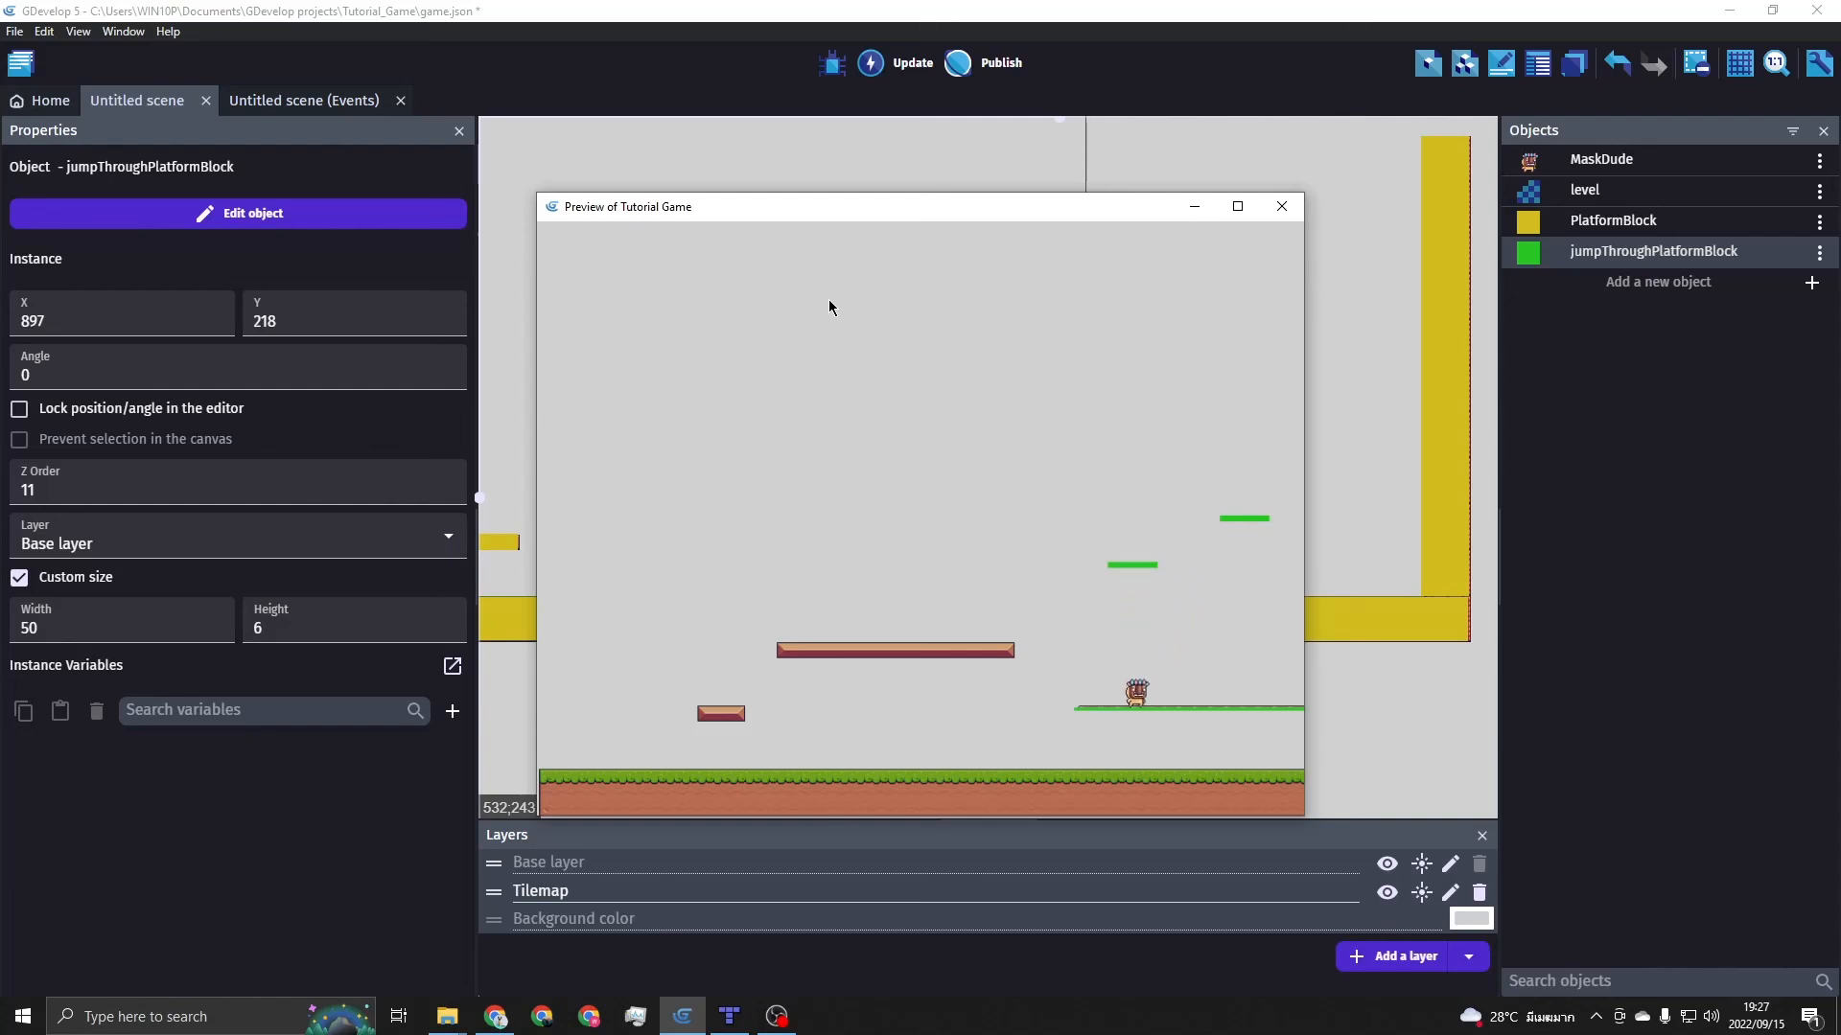
key(Left)
key(Right)
key(space)
key(Left)
key(Right)
key(space)
click(1281, 206)
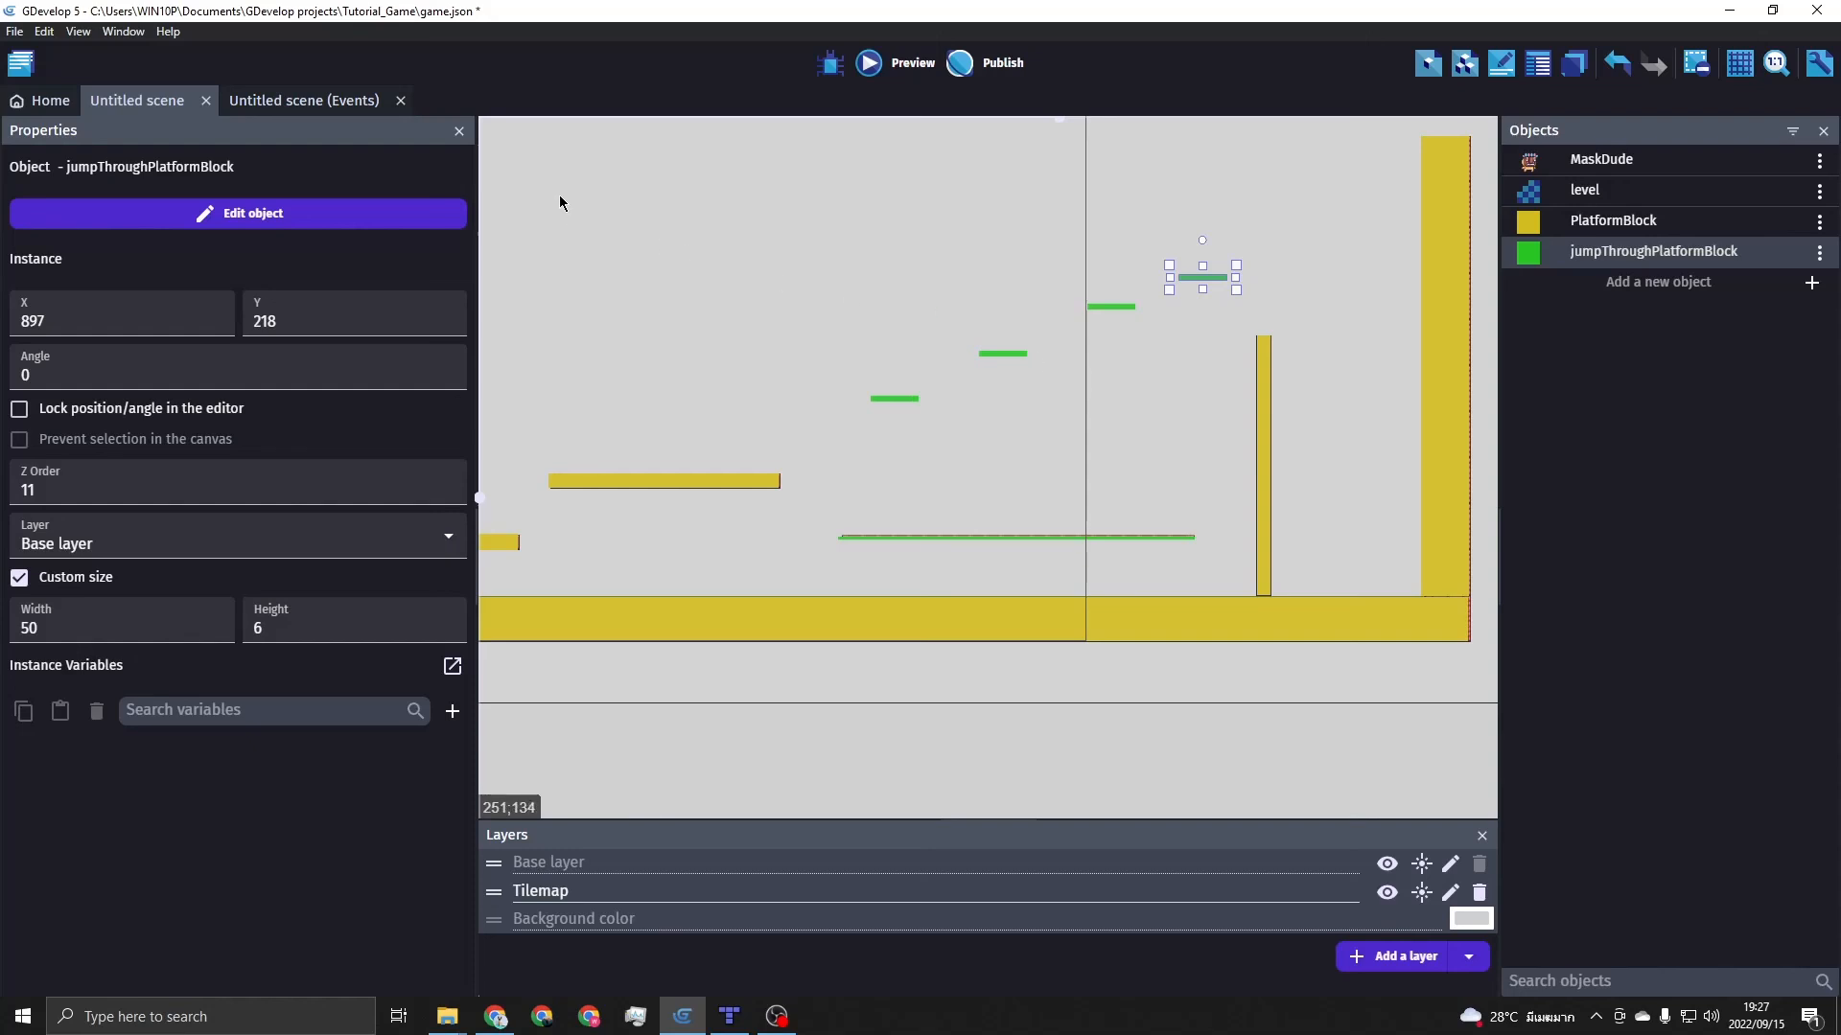
Add a Hide action for jumpThroughPlatformBlock to the scene's At the beginning of the scene event
click(305, 100)
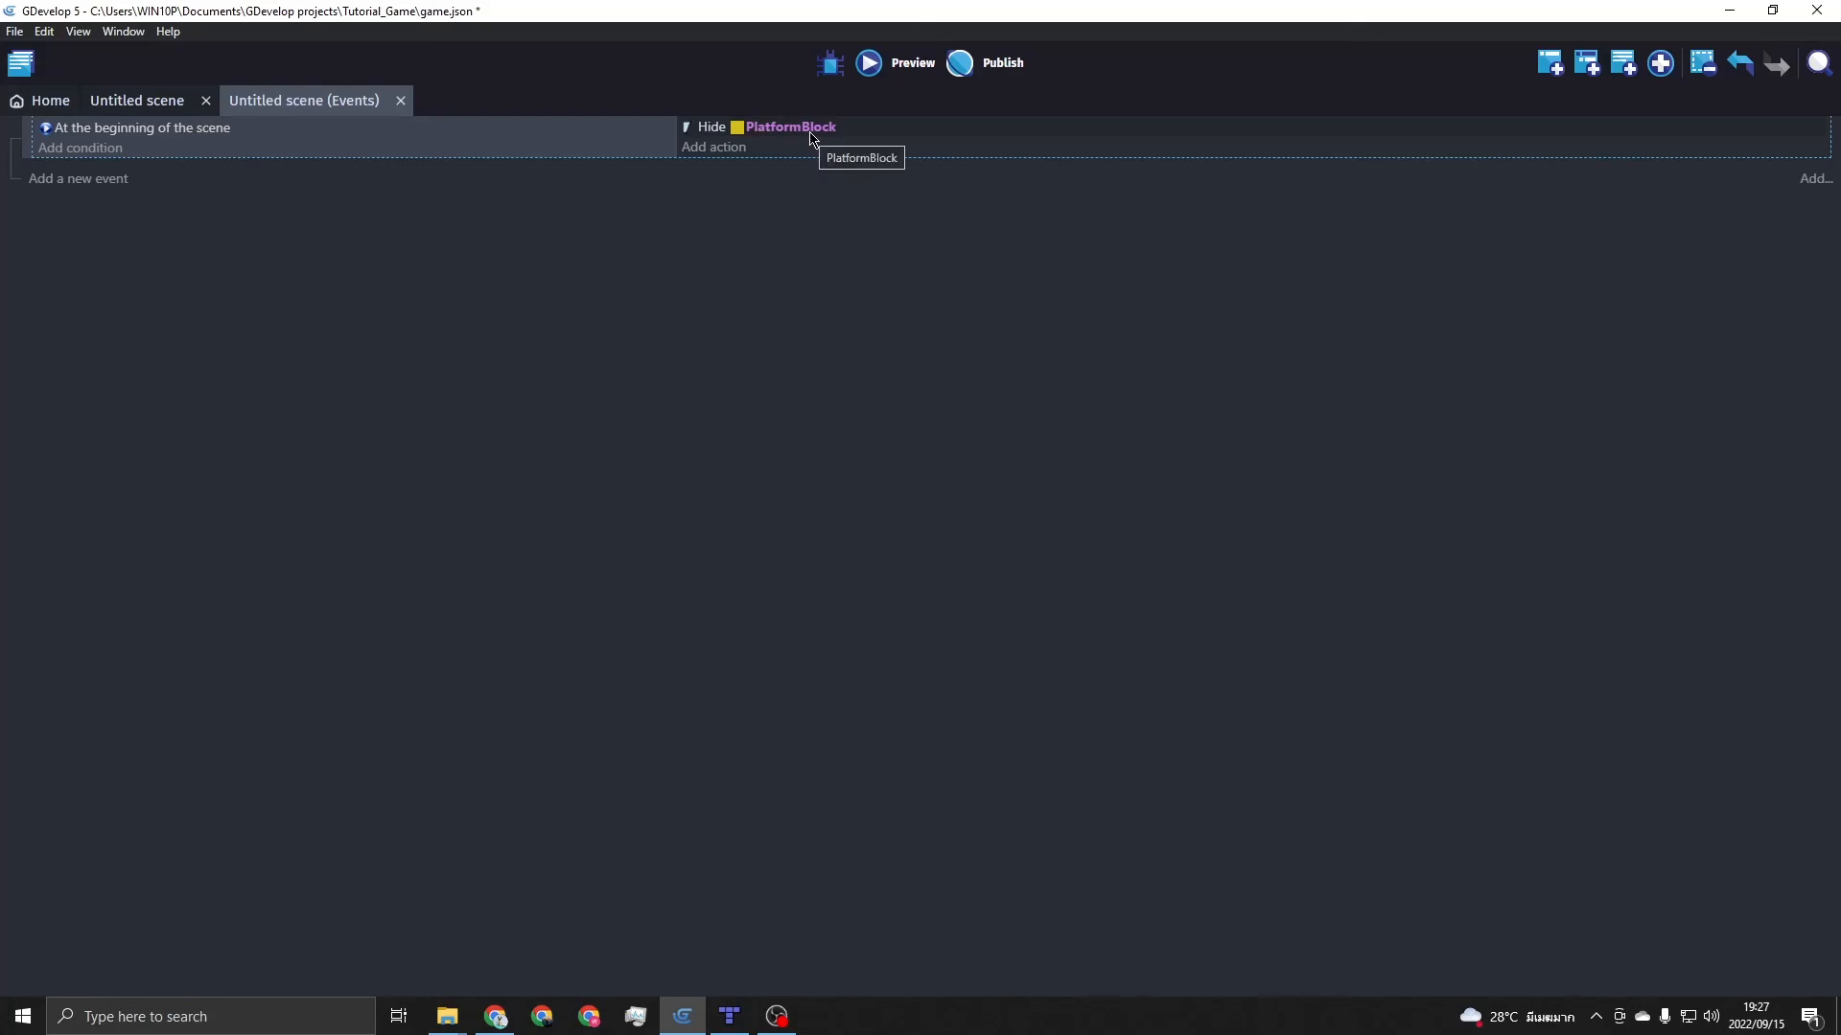
click(721, 154)
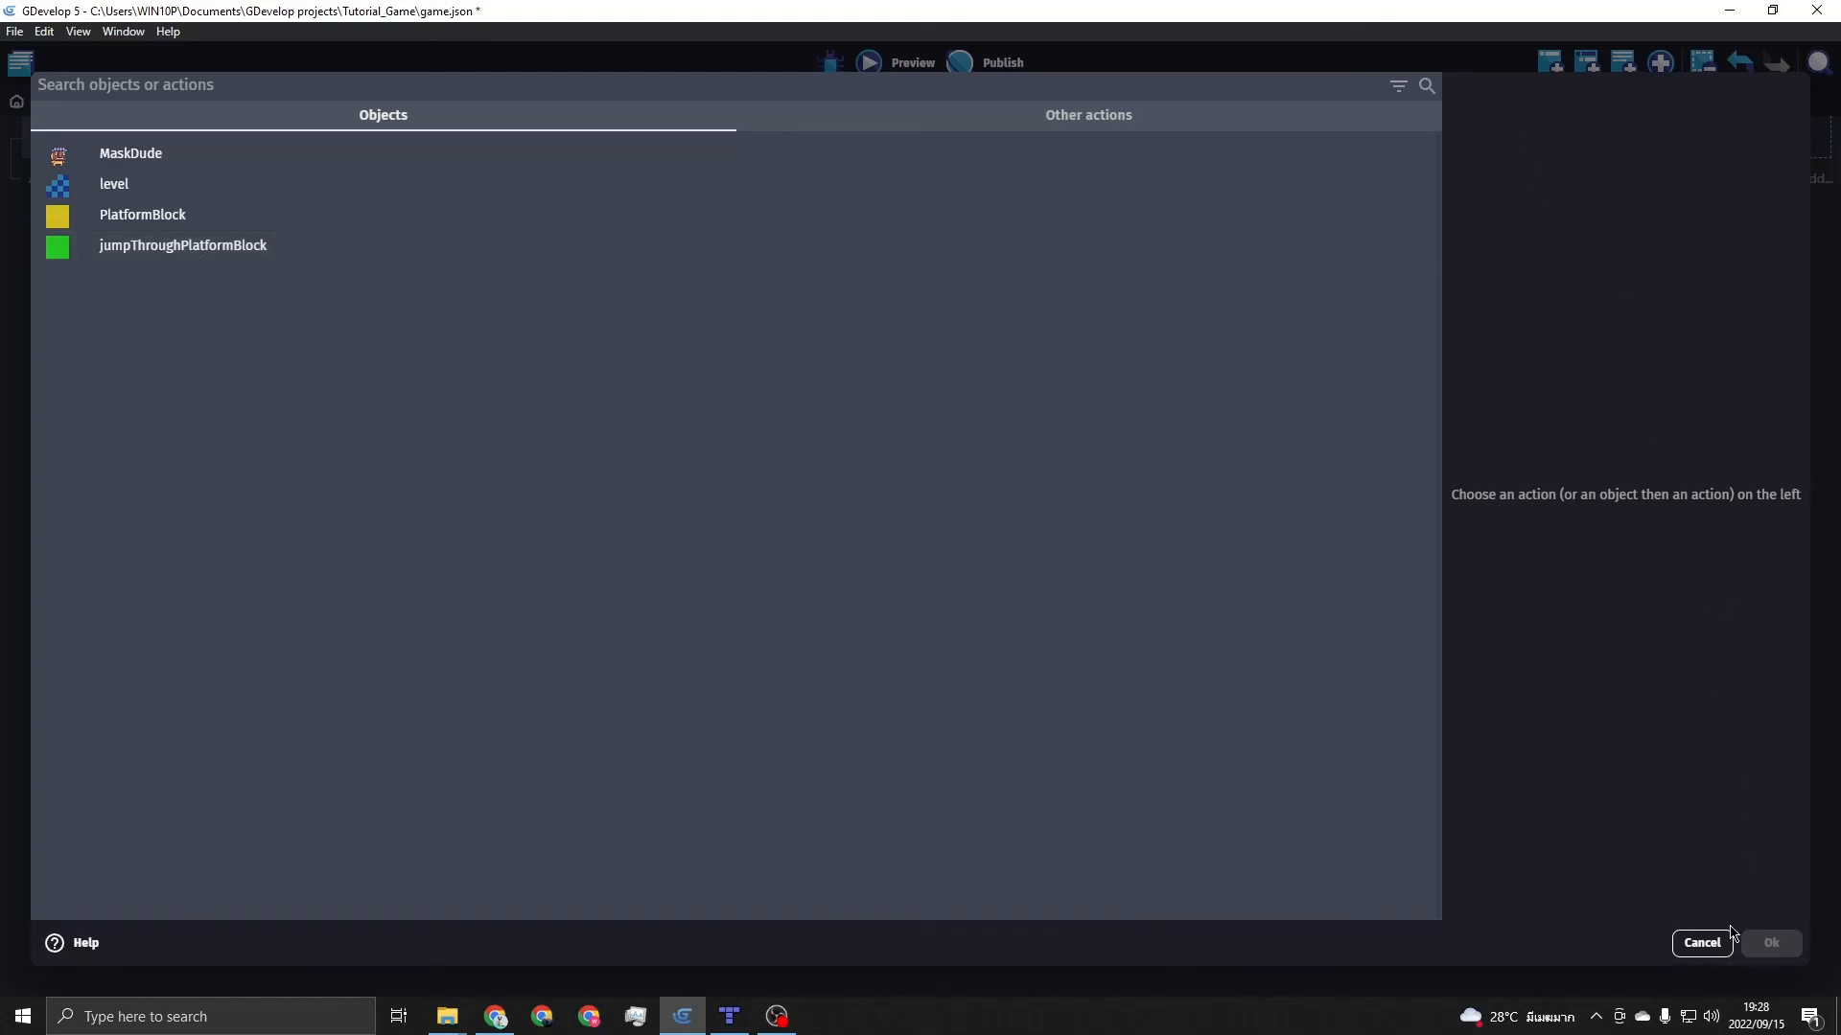
click(1703, 943)
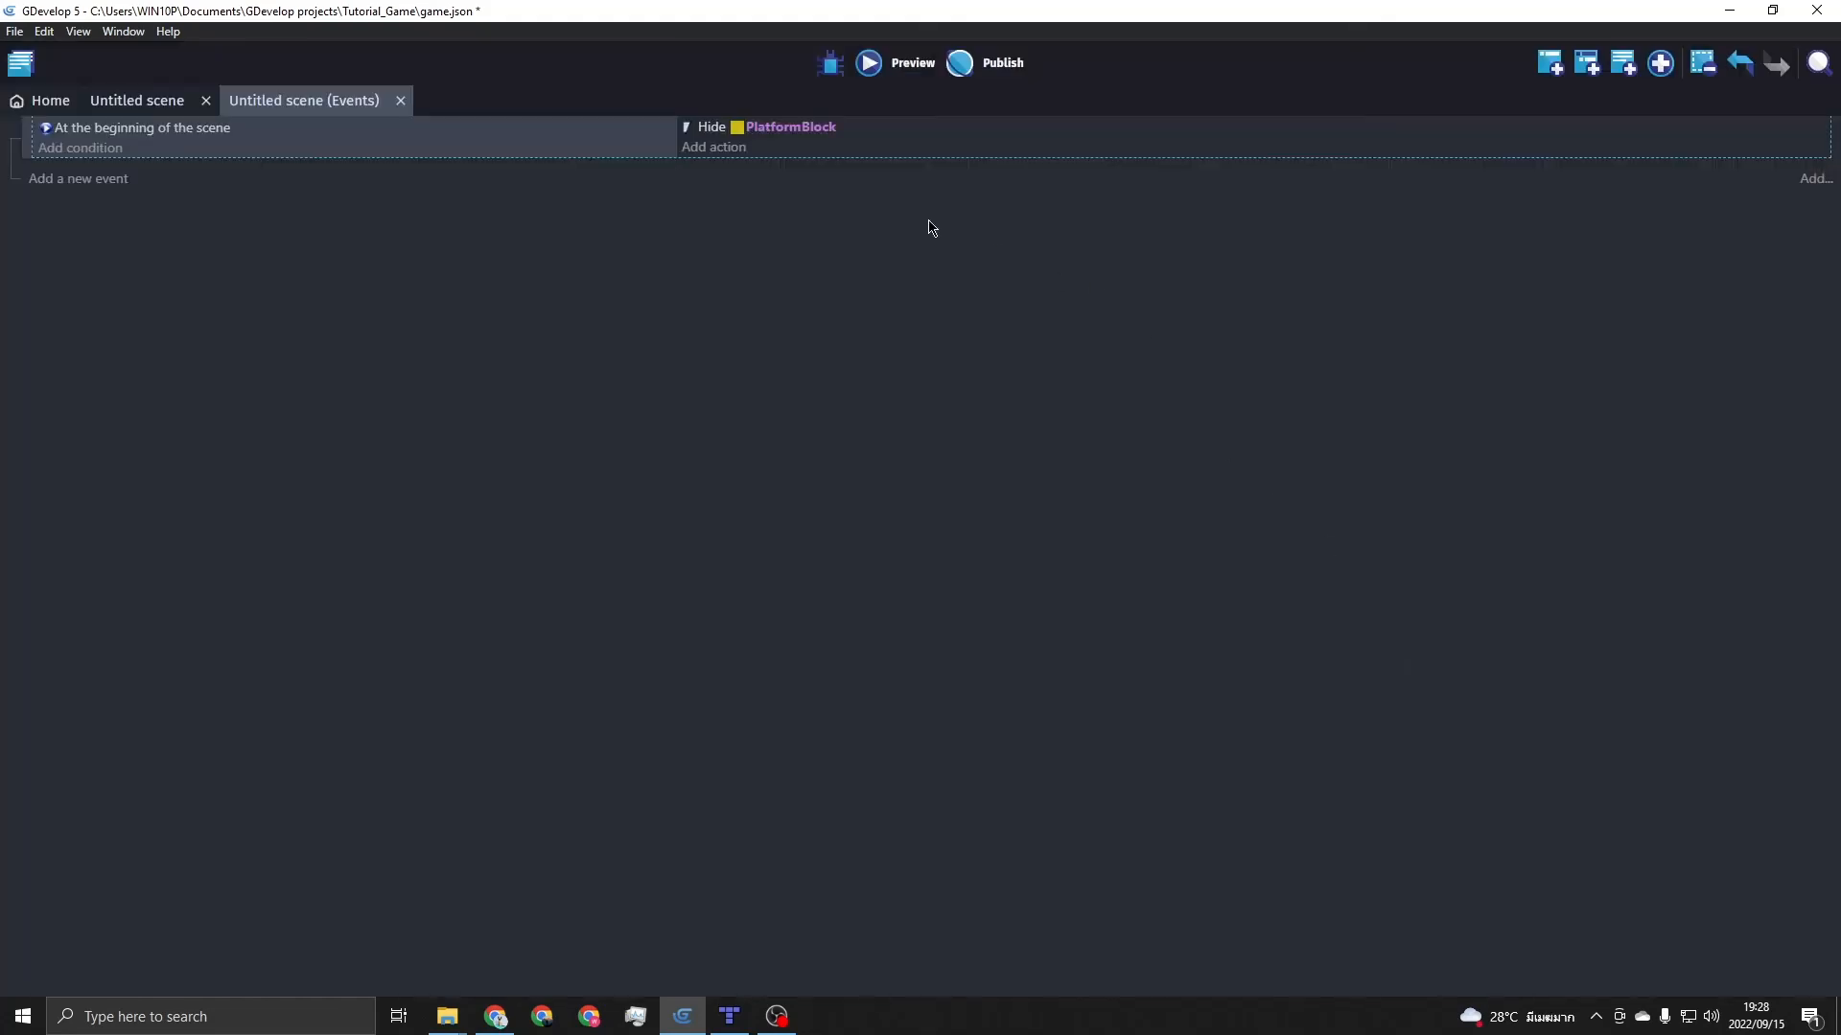
click(713, 147)
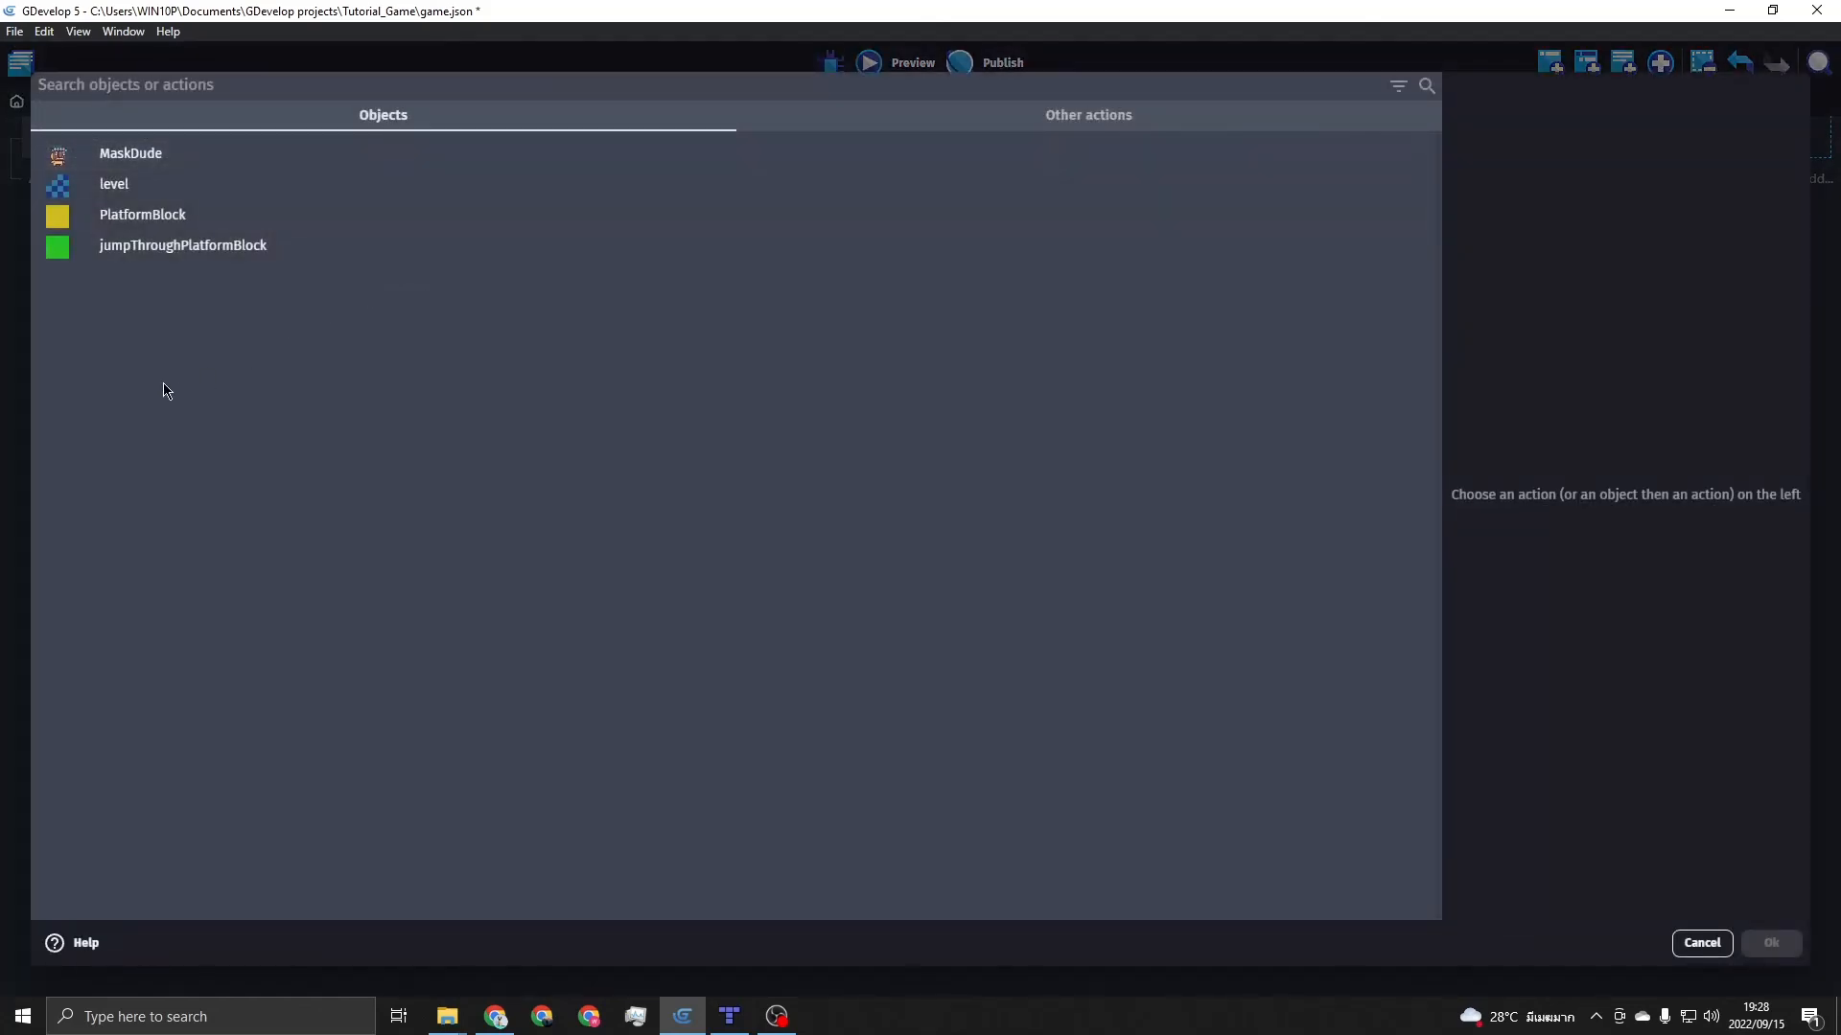
click(206, 251)
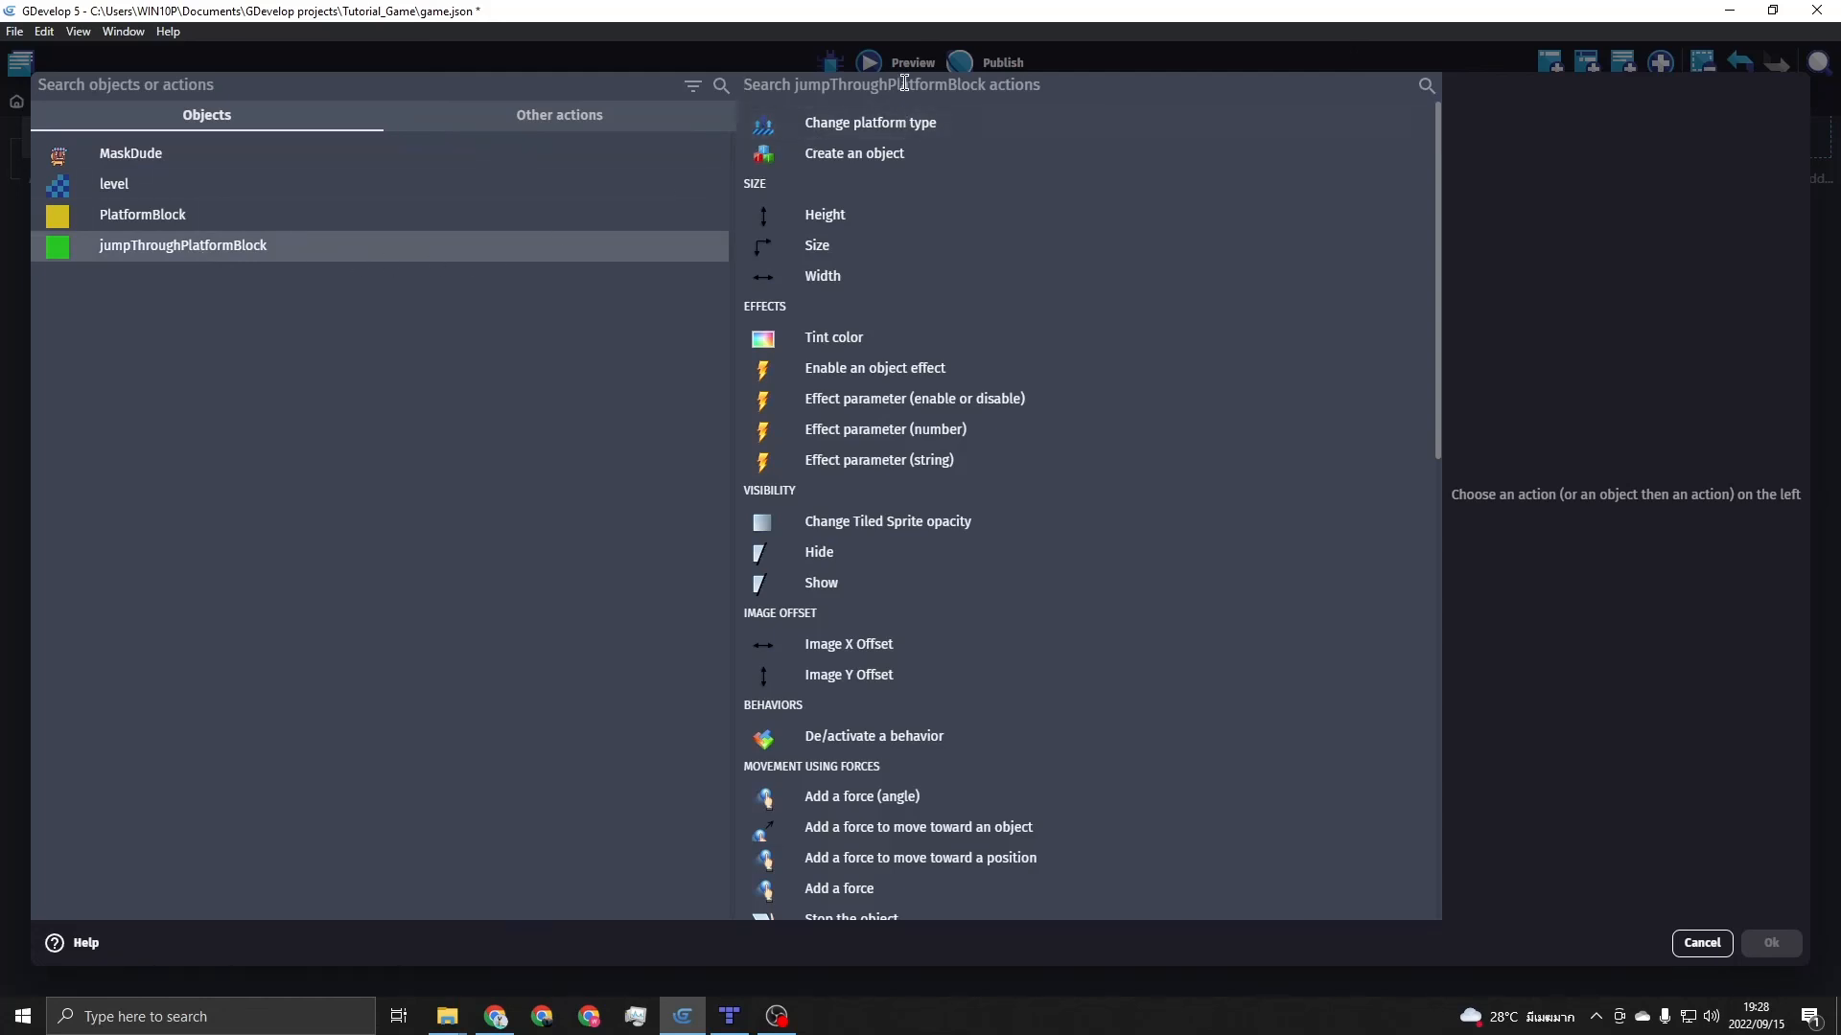
text(hid)
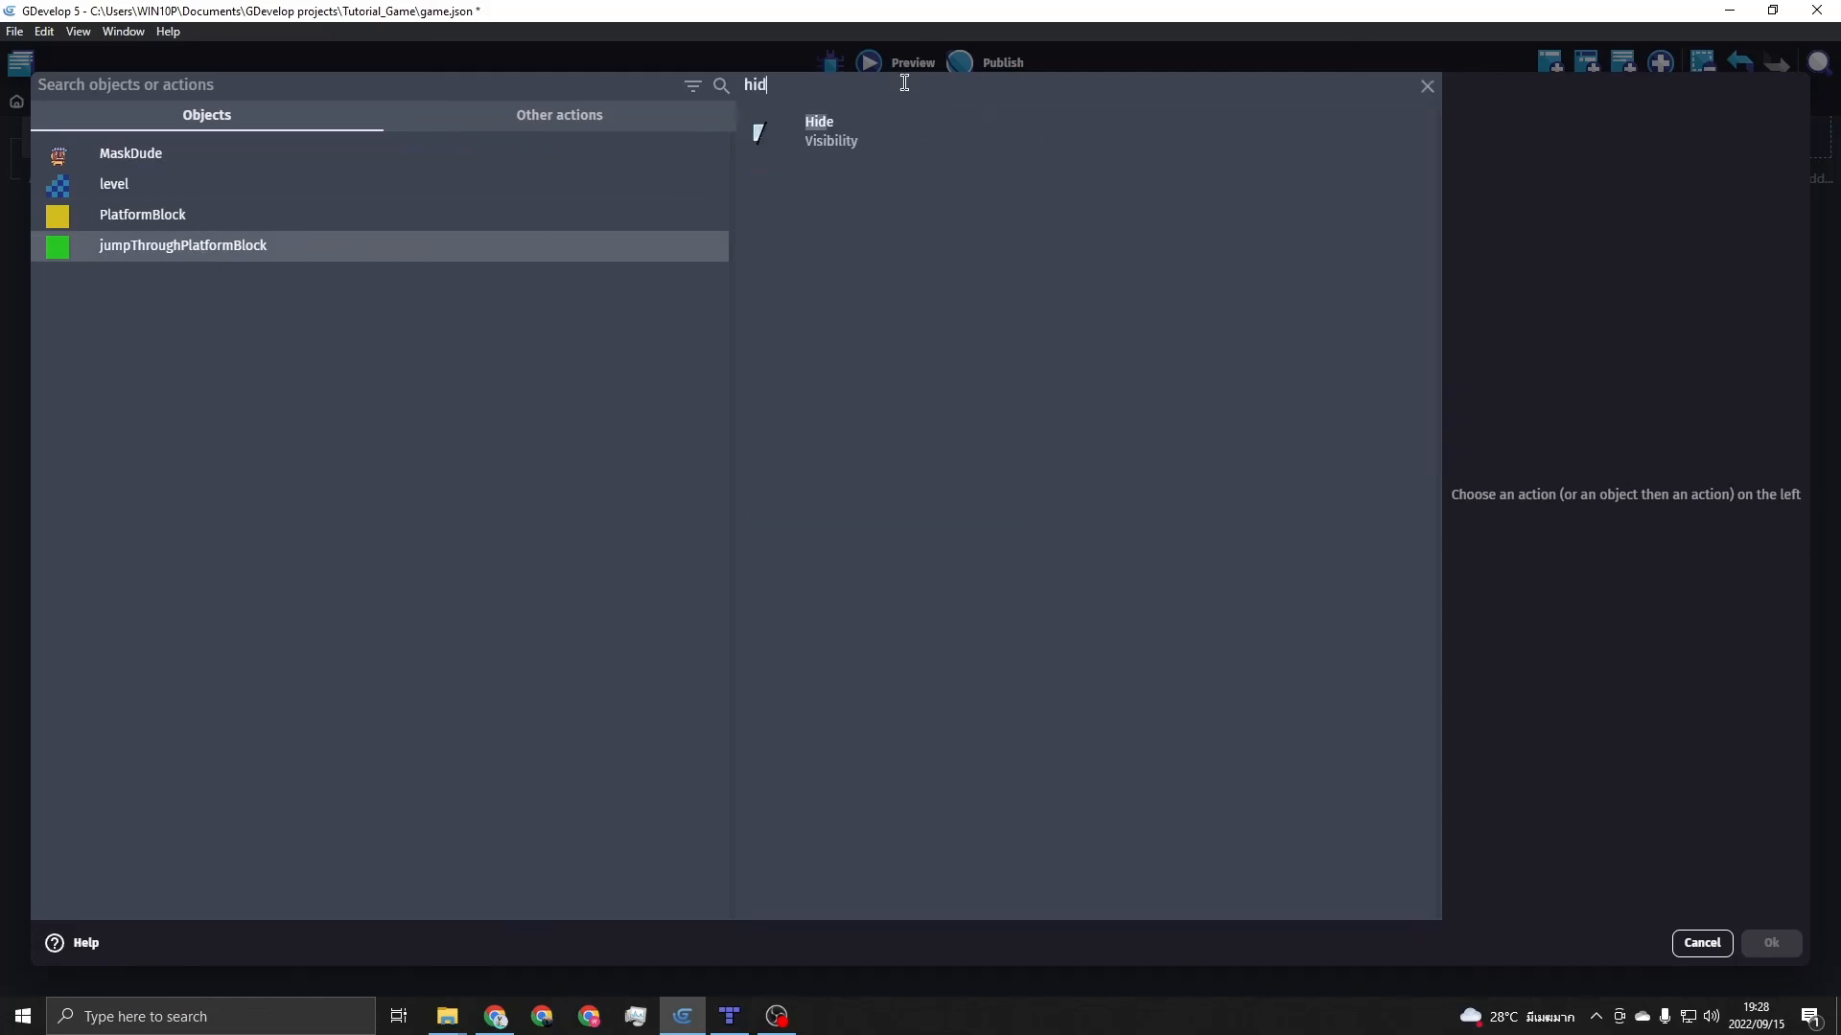
text(e)
click(880, 130)
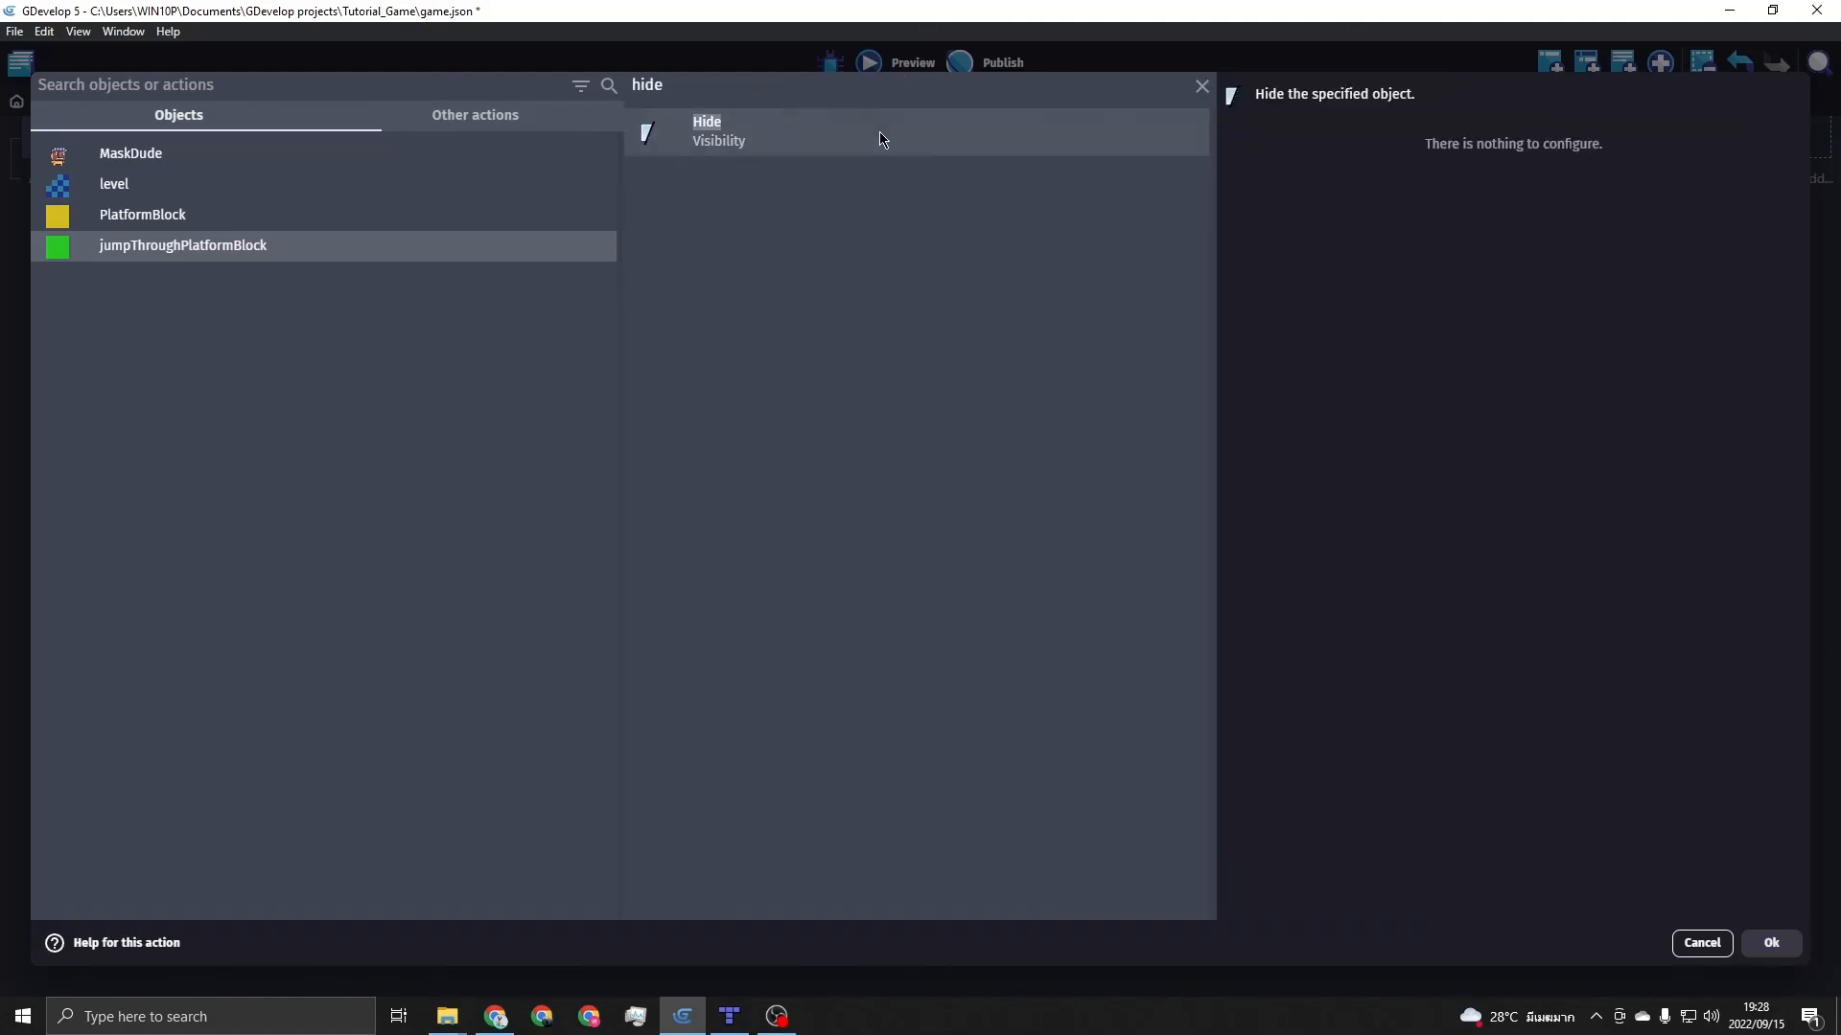
click(1771, 943)
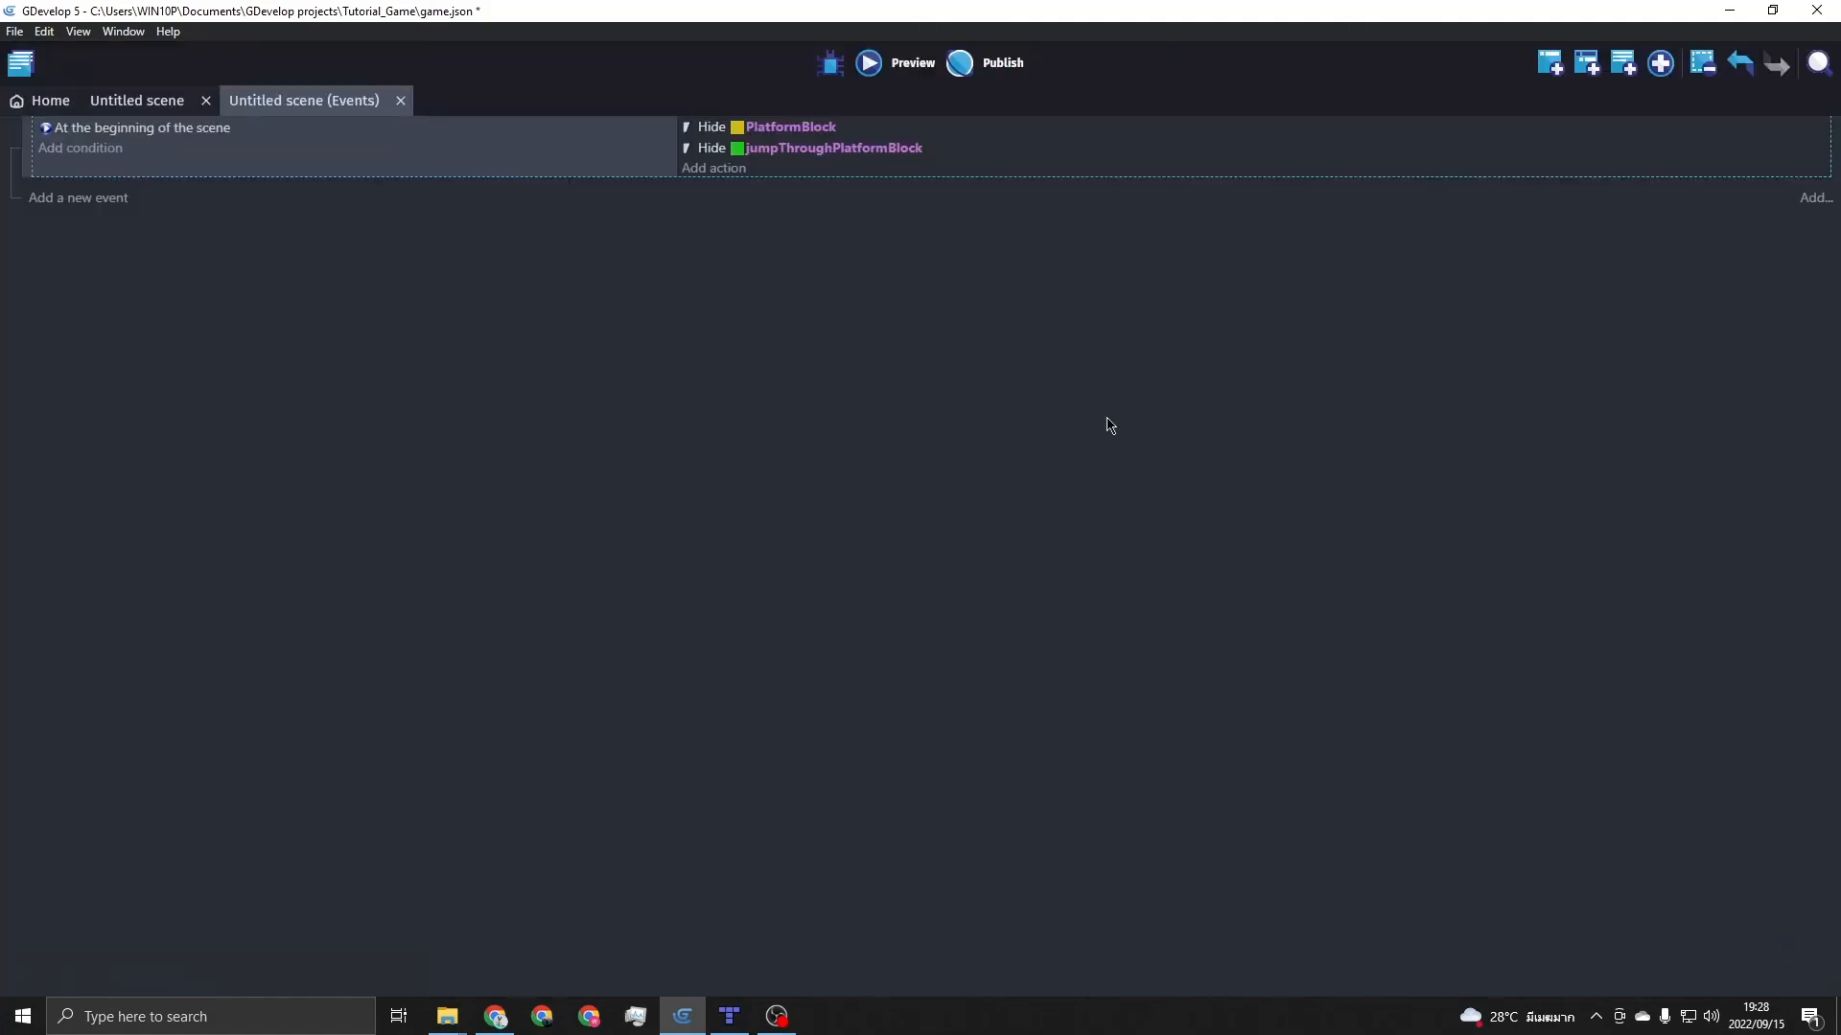
Preview the game again, test MaskDude's jumps on the platforms with the jump-through blocks hidden, and close the preview
click(881, 61)
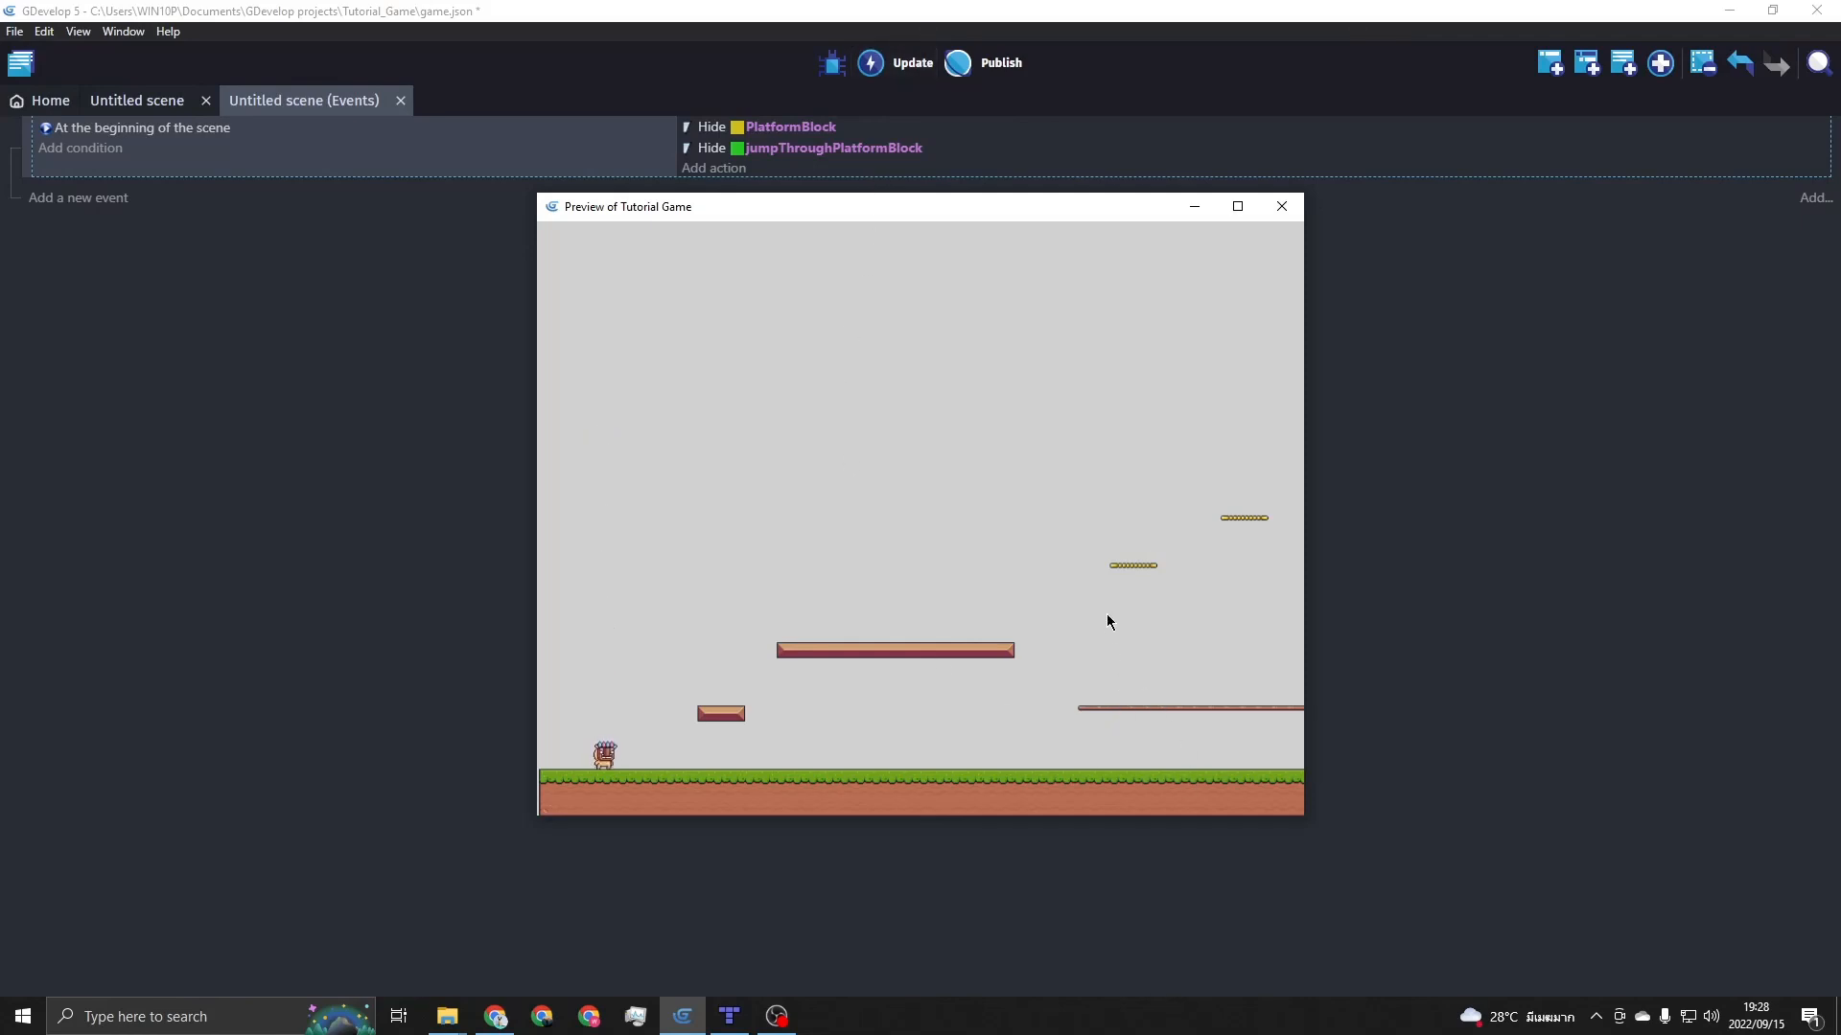
key(Right)
key(space)
key(Left)
key(Right)
key(space)
key(Left)
key(Right)
key(Left)
key(space)
key(Right)
key(space)
key(space)
key(Left)
key(space)
key(space)
key(Right)
key(space)
click(1281, 207)
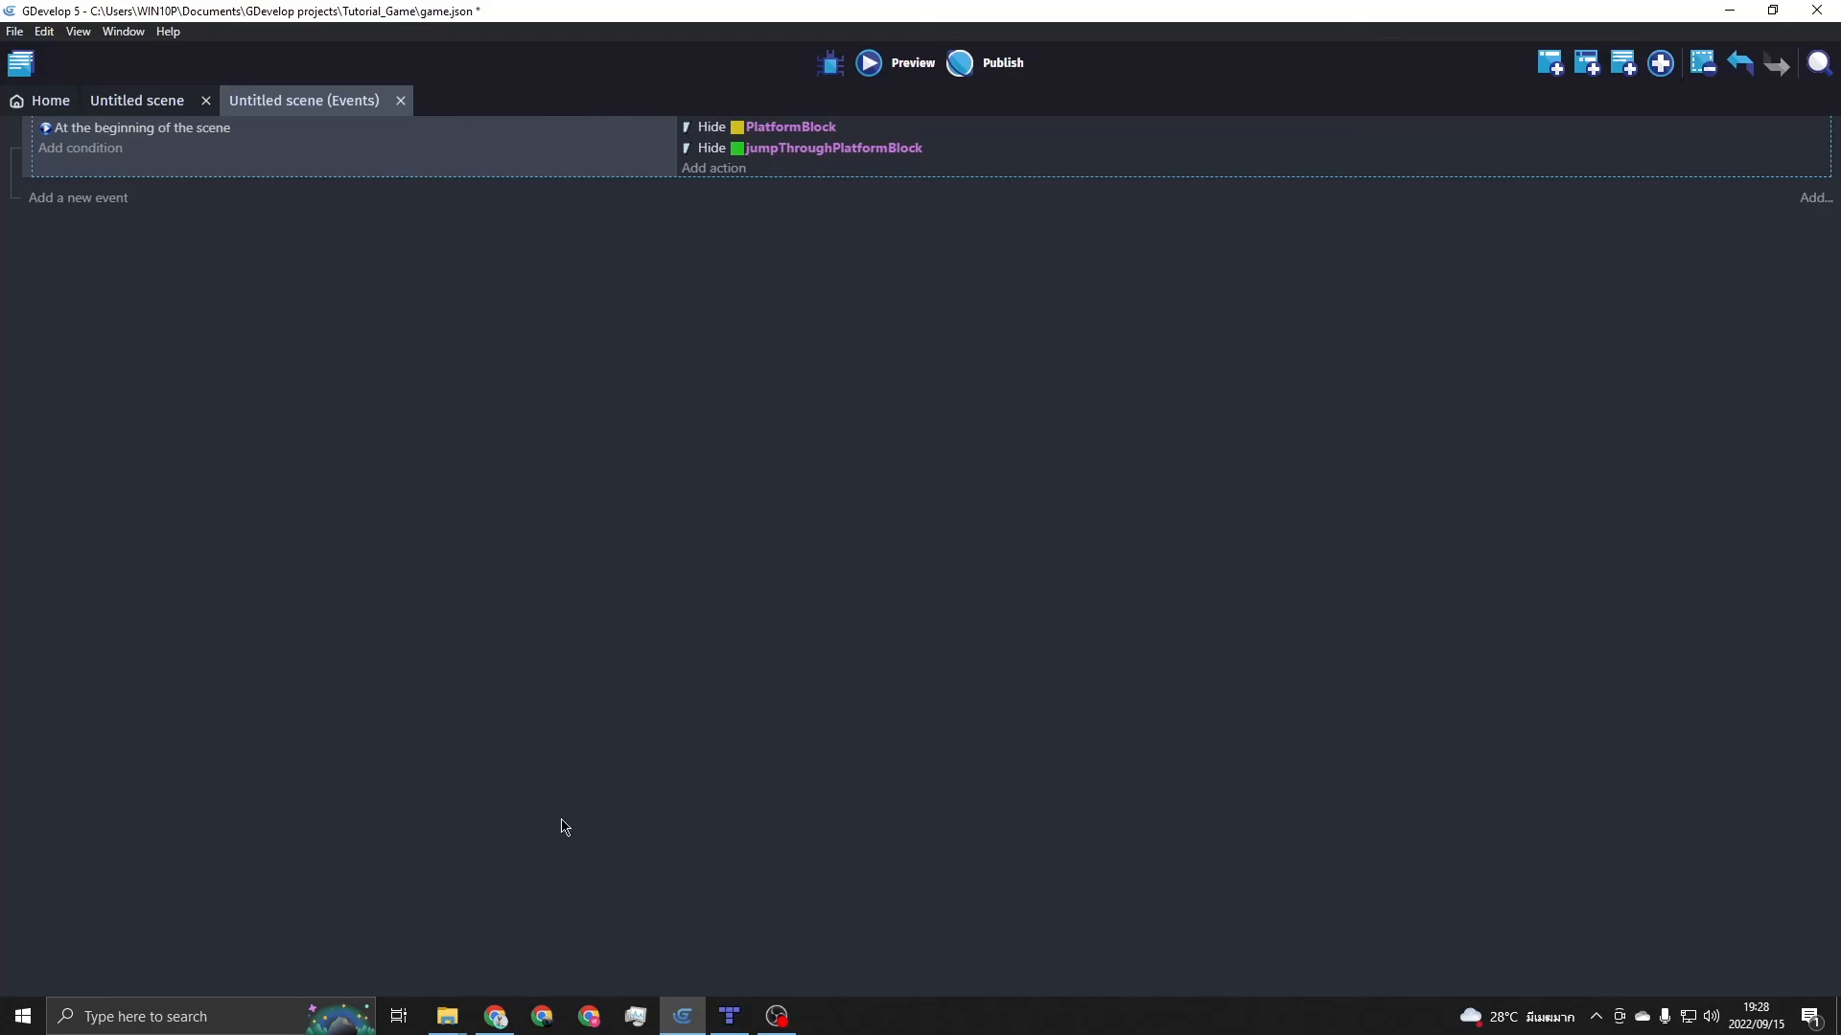
Switch to the GDevelop Tutorials board in Milanote and check off all remaining Episode 2 - Tiled Maps tasks
click(516, 1001)
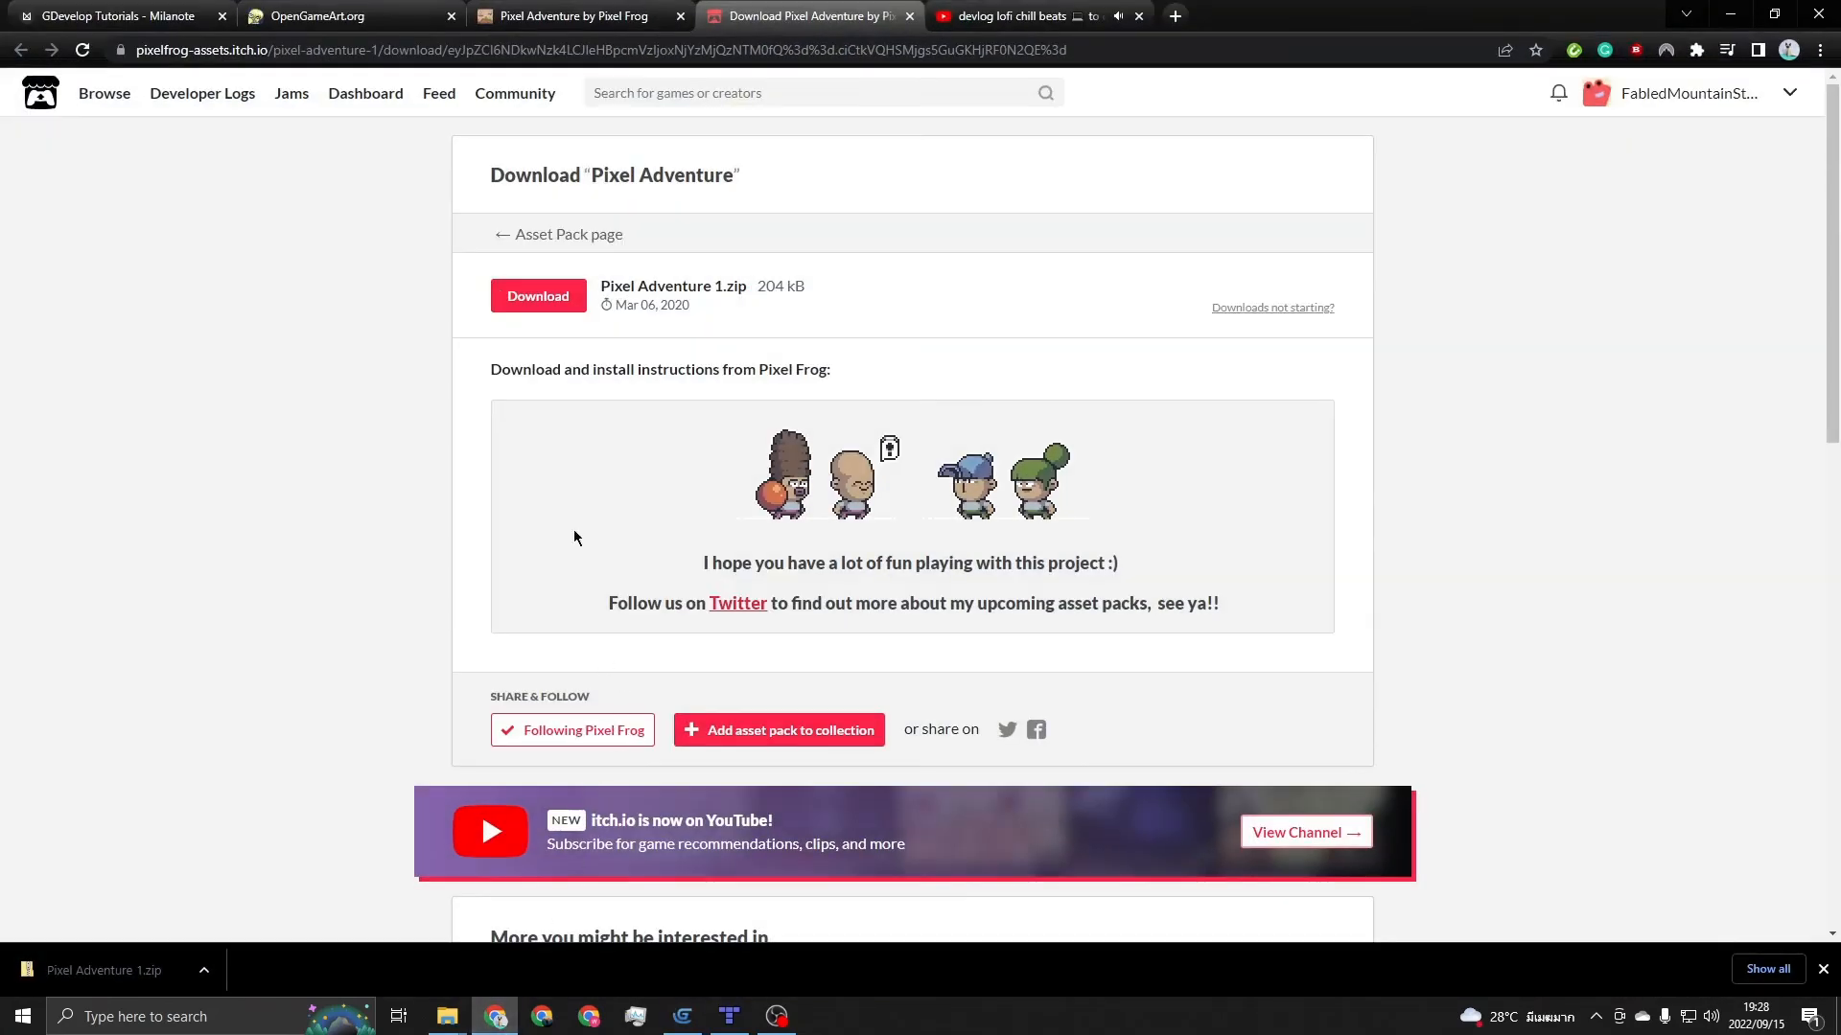
click(117, 10)
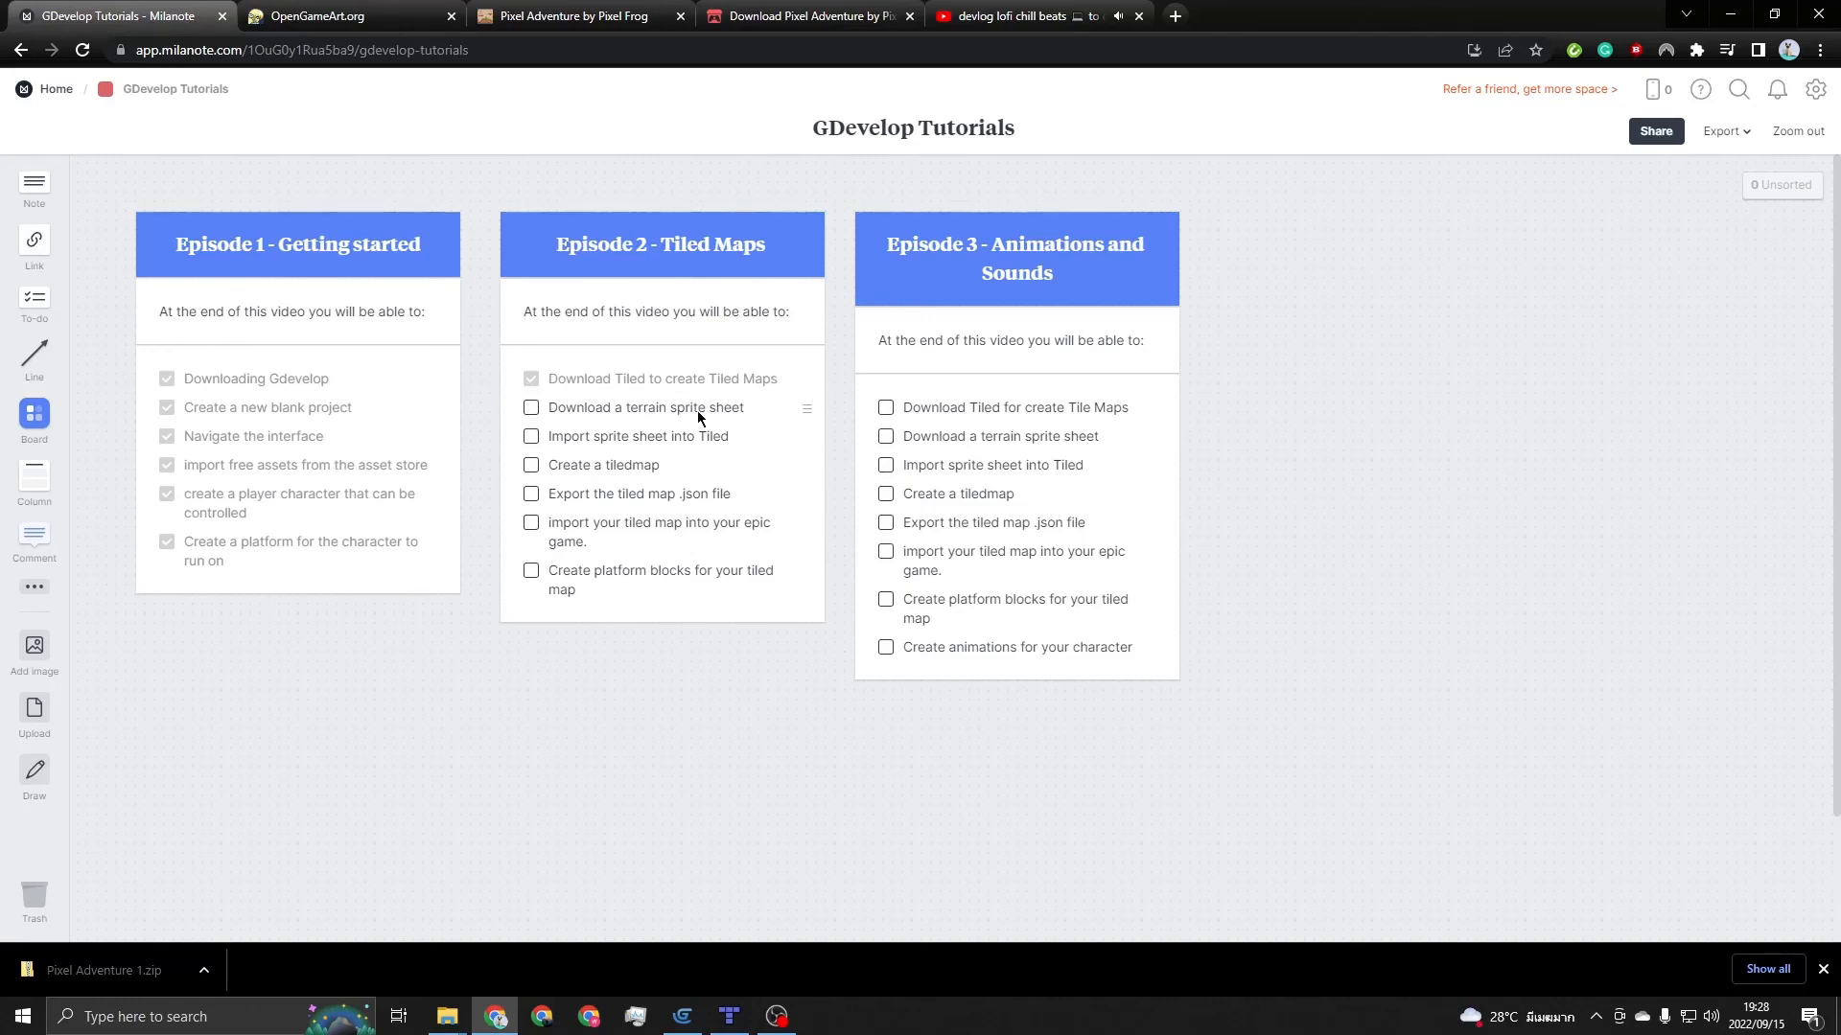
click(530, 409)
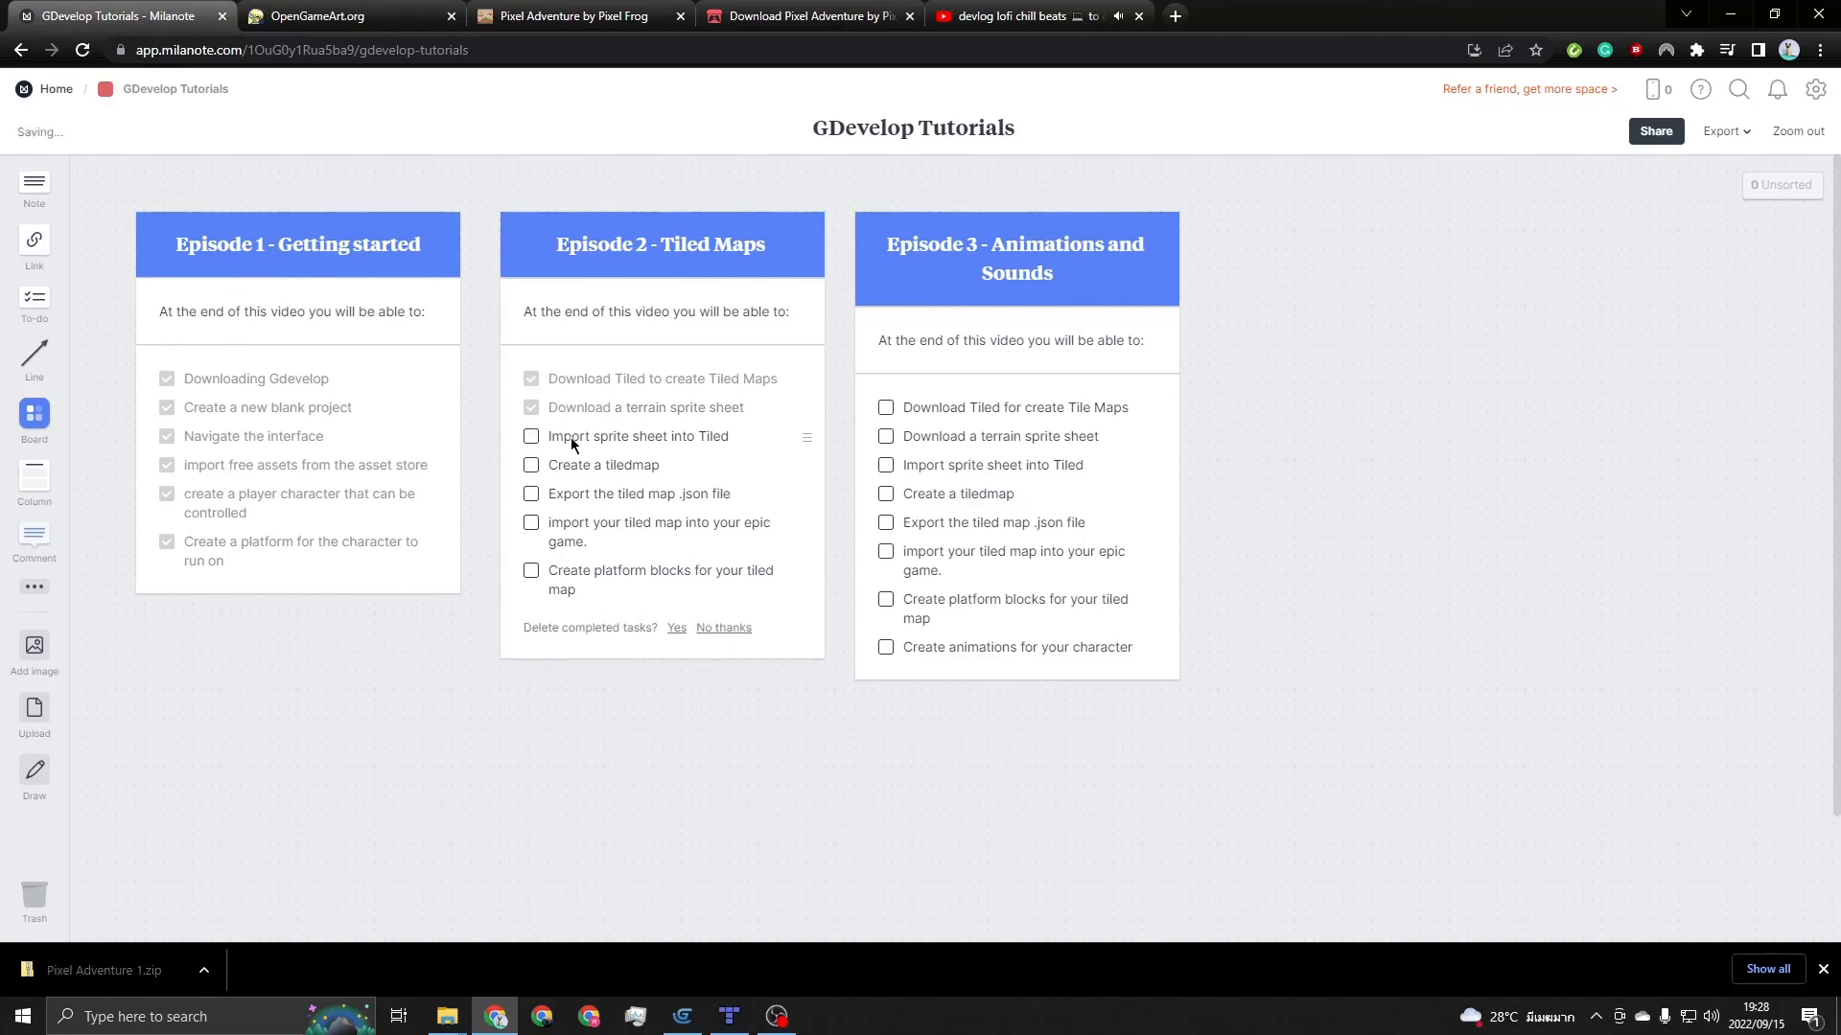
click(532, 438)
click(531, 466)
click(531, 495)
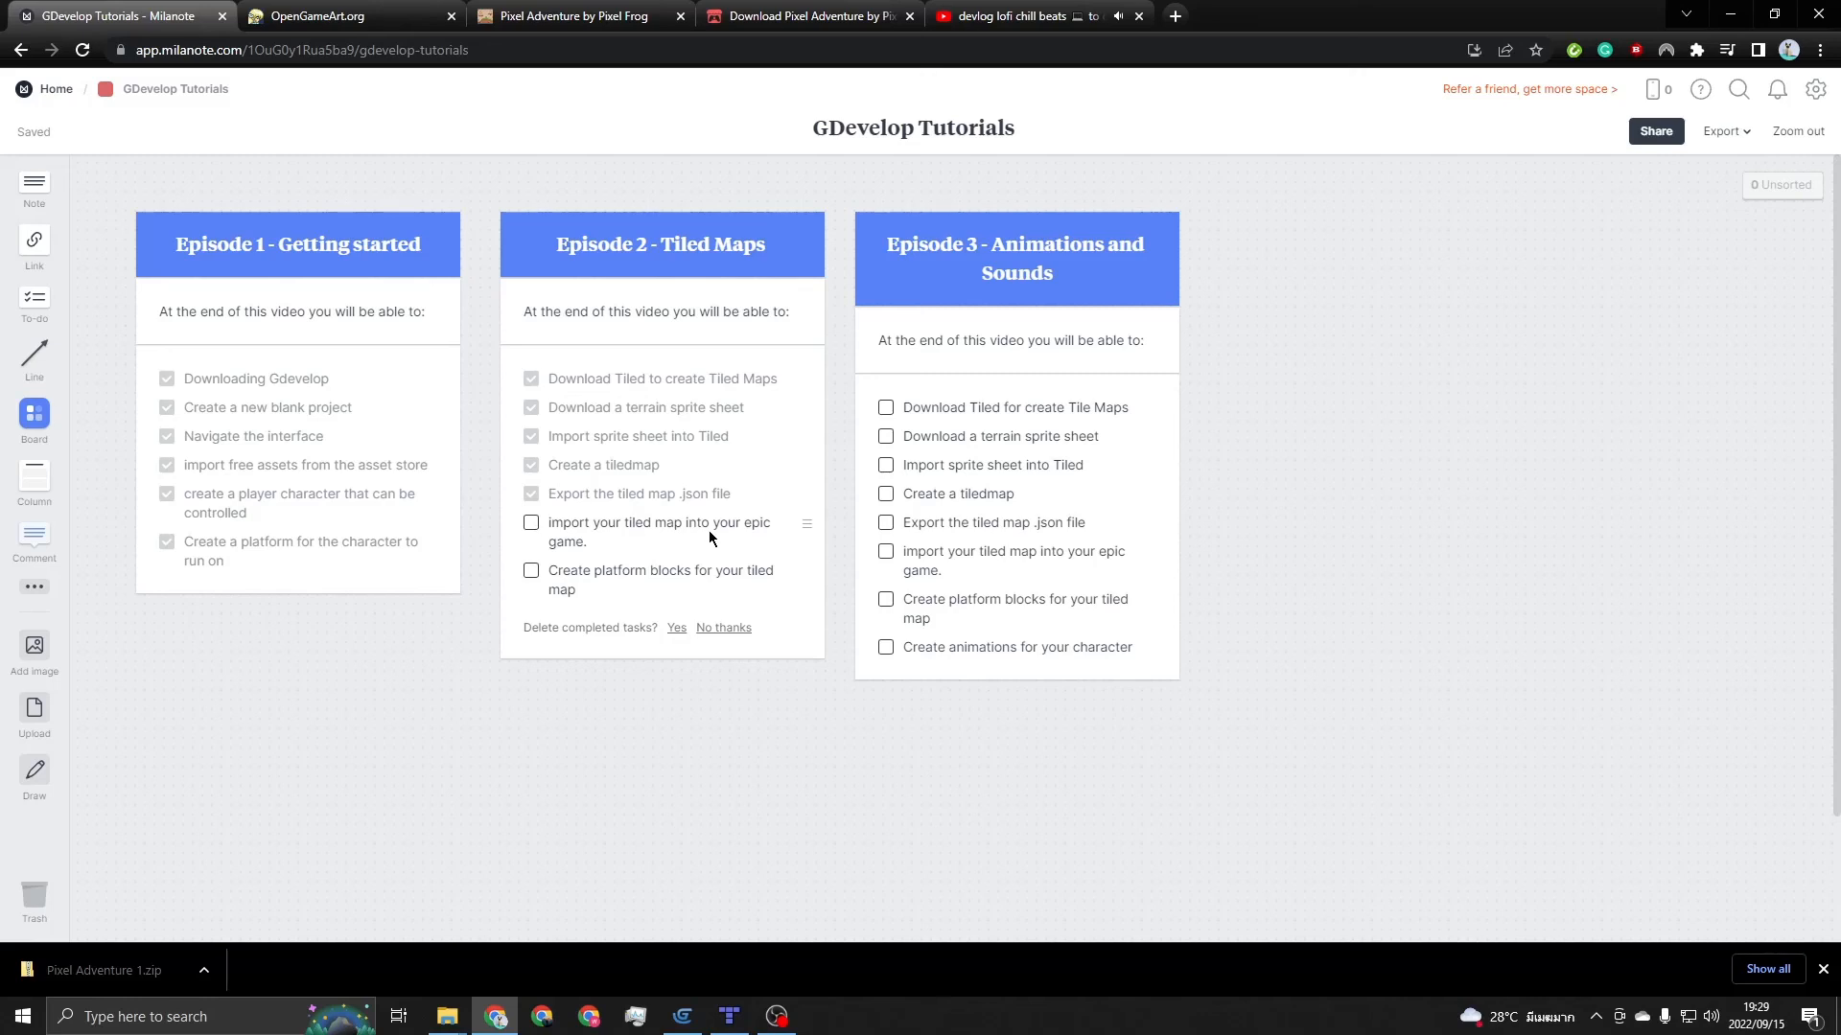
click(531, 522)
click(533, 573)
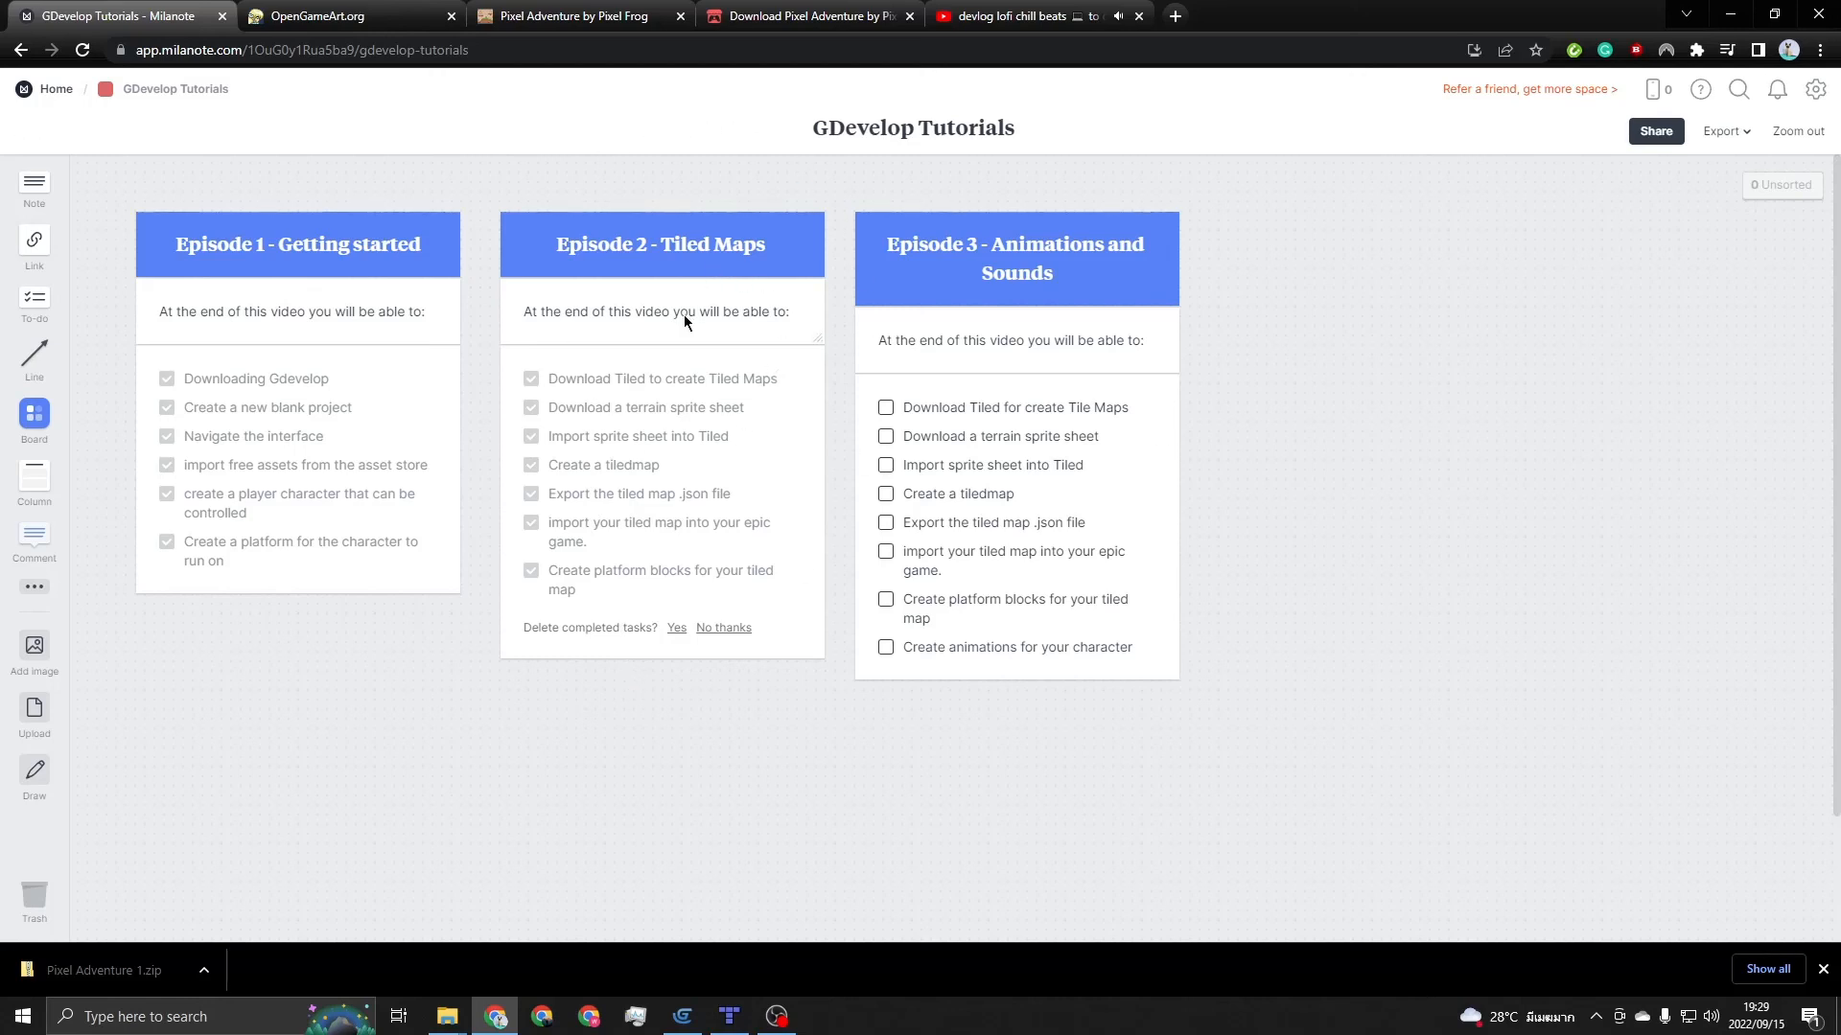
Switch to the devlog lofi chill beats video on YouTube and show it in full screen
click(949, 16)
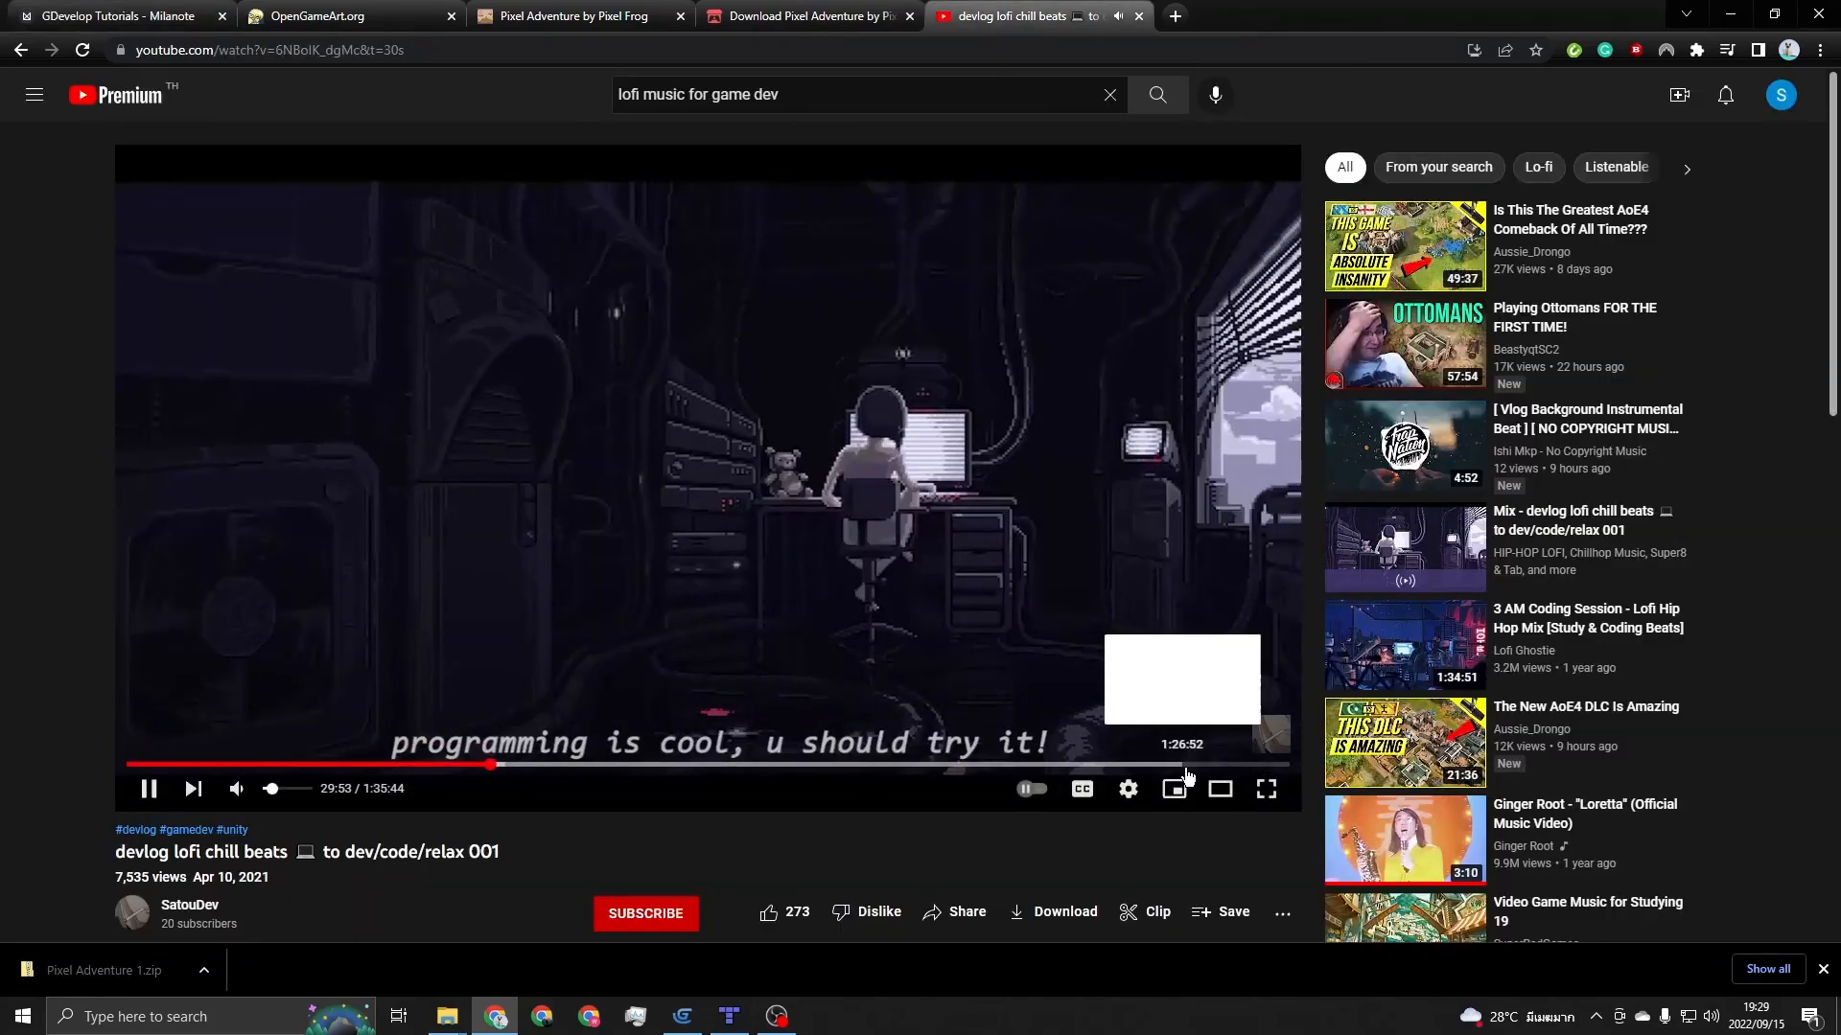
click(1266, 790)
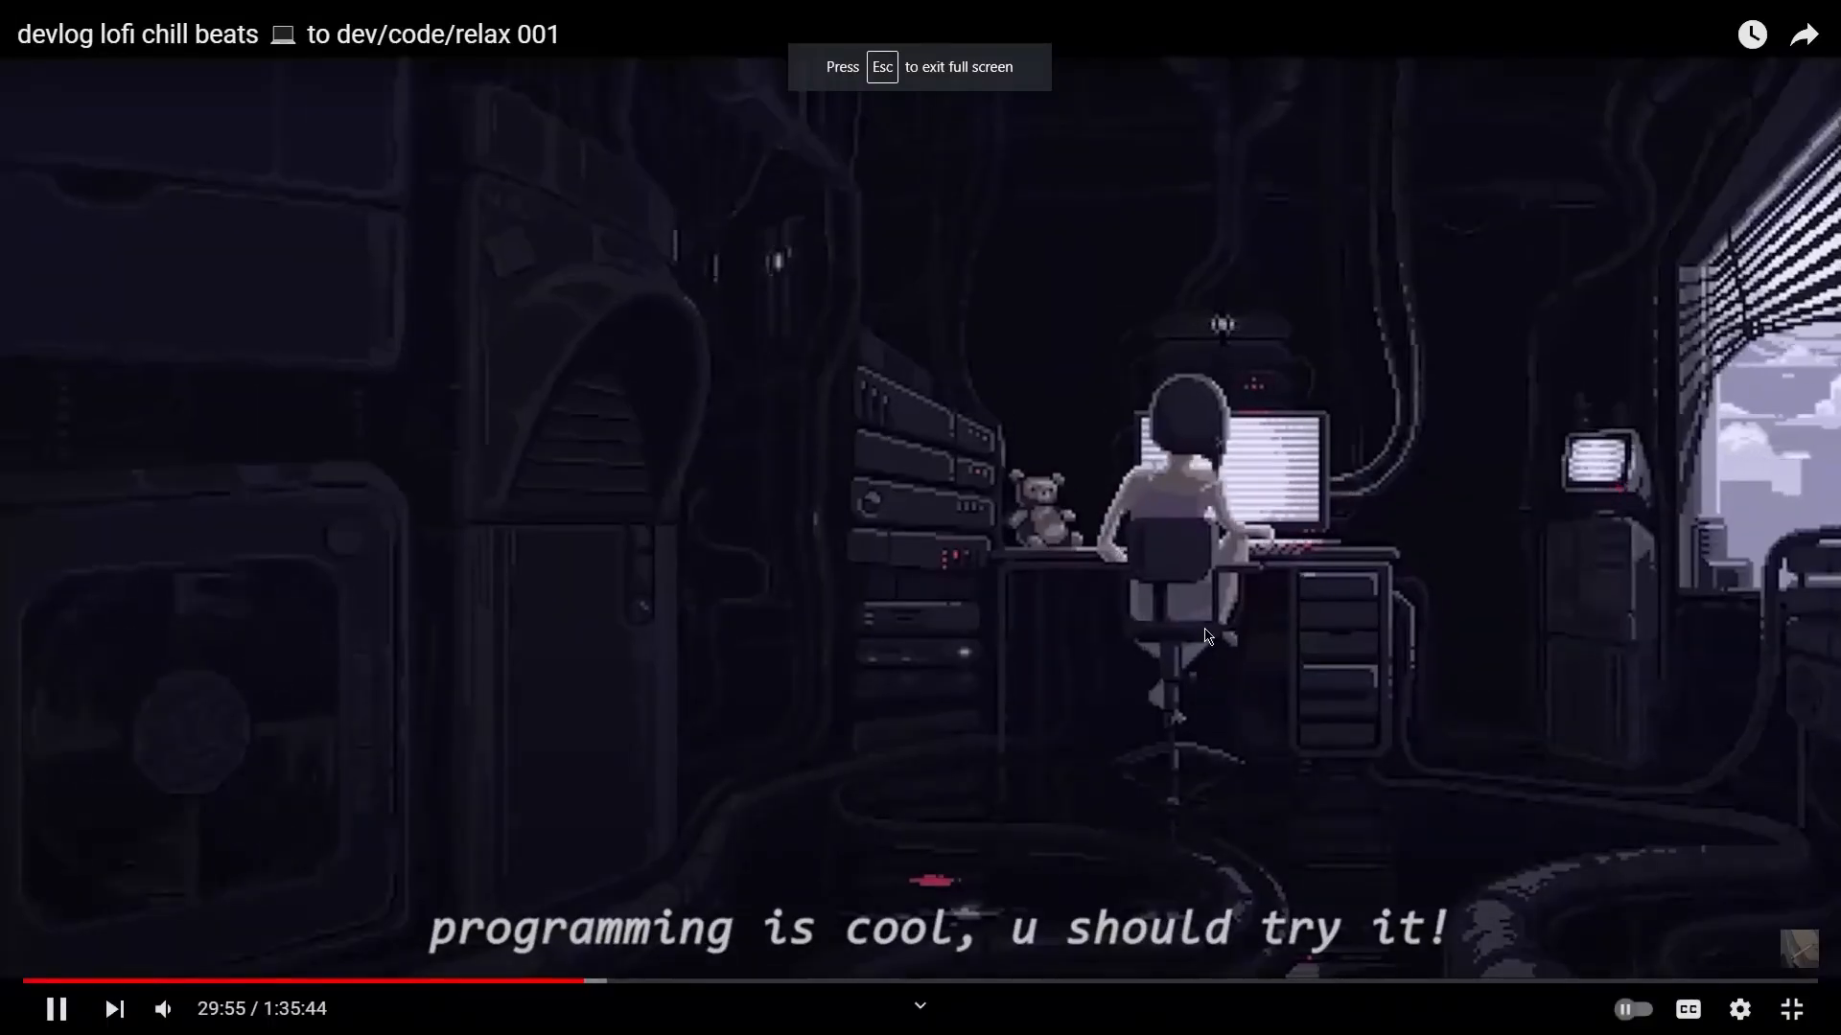